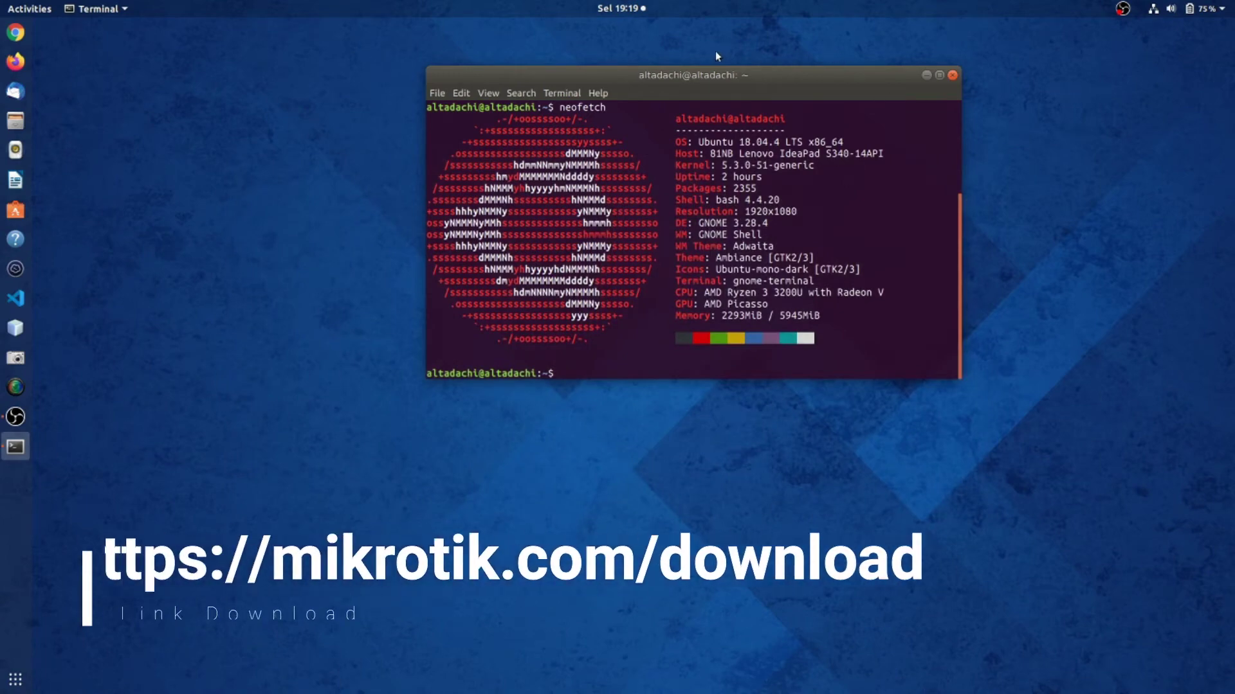
drag(695, 79, 716, 86)
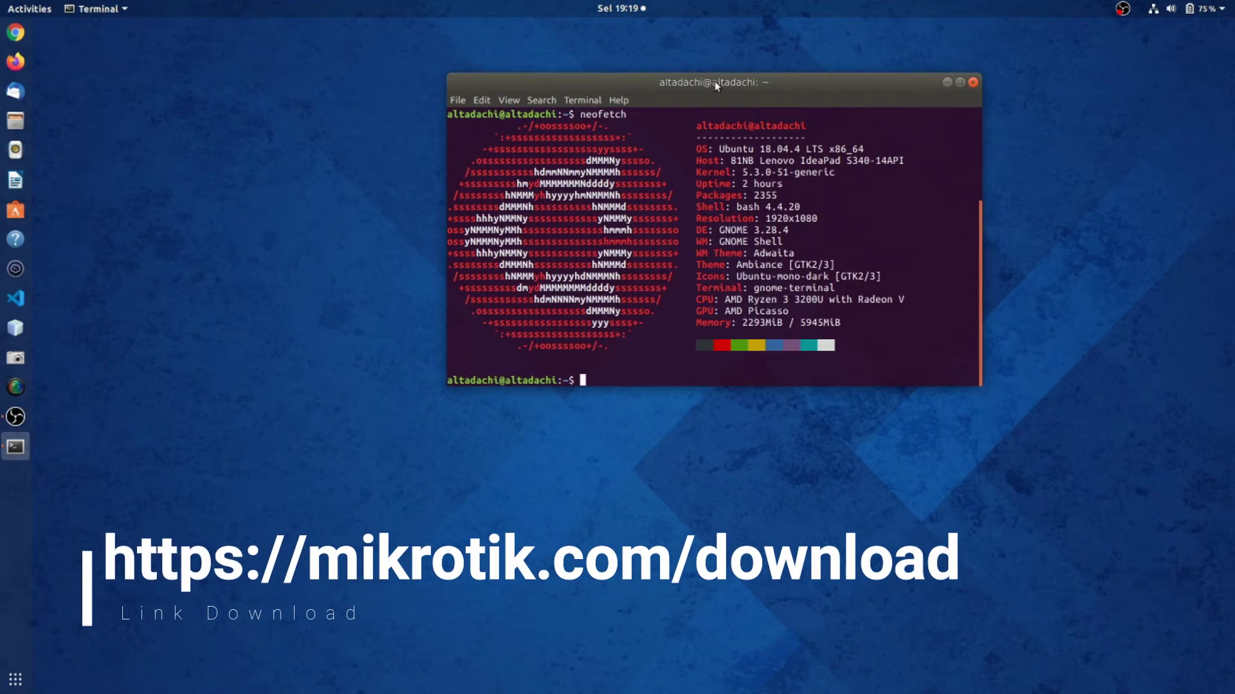
drag(715, 86, 742, 101)
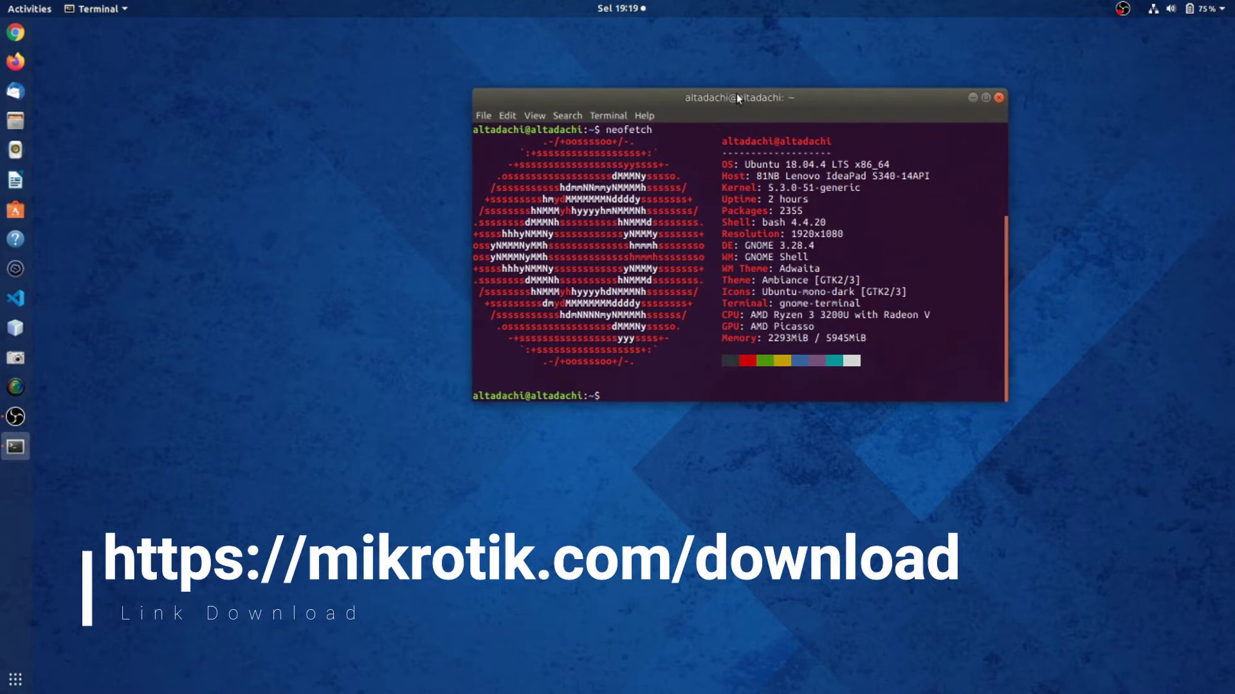
click(67, 171)
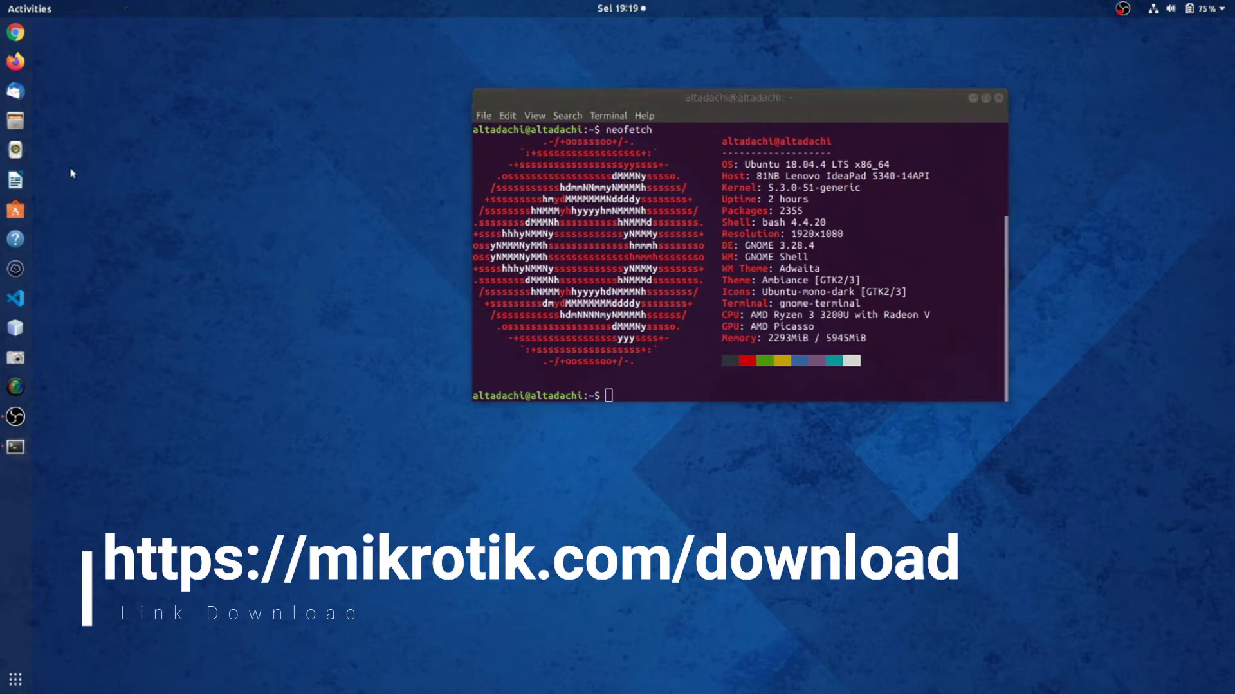
click(16, 446)
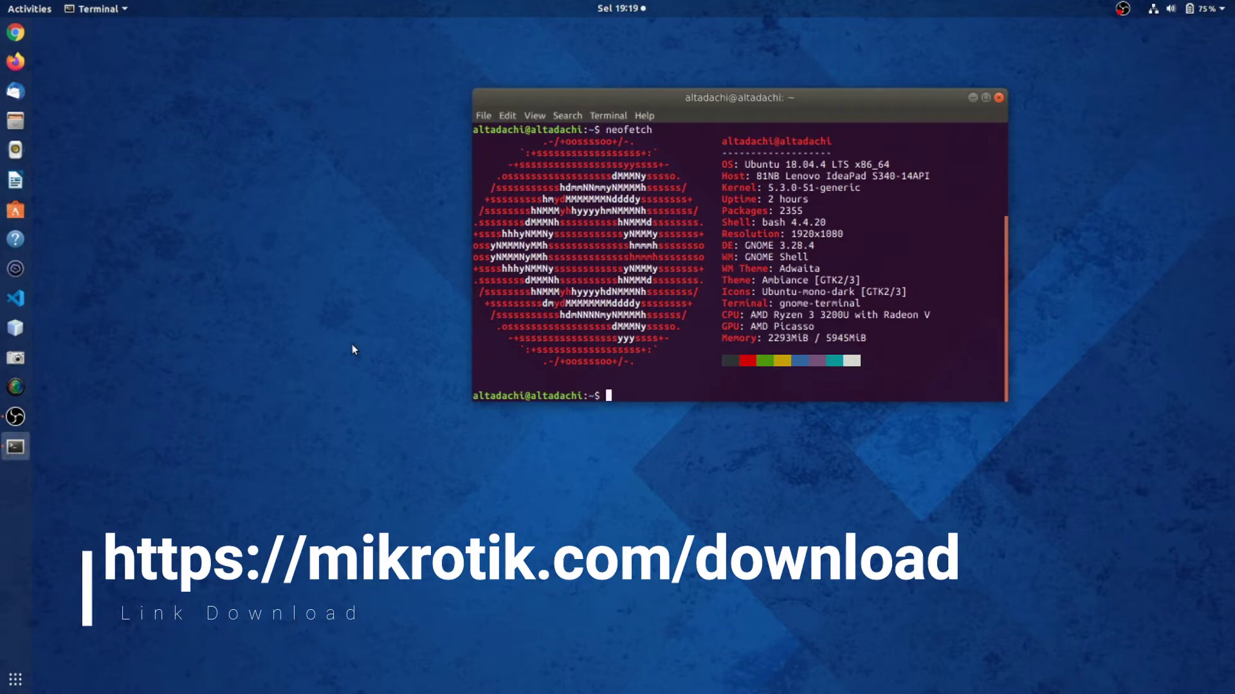
- Open a new terminal window, close the old one showing the neofetch output, and move the new one away from the screen corner
key(ctrl+alt+t)
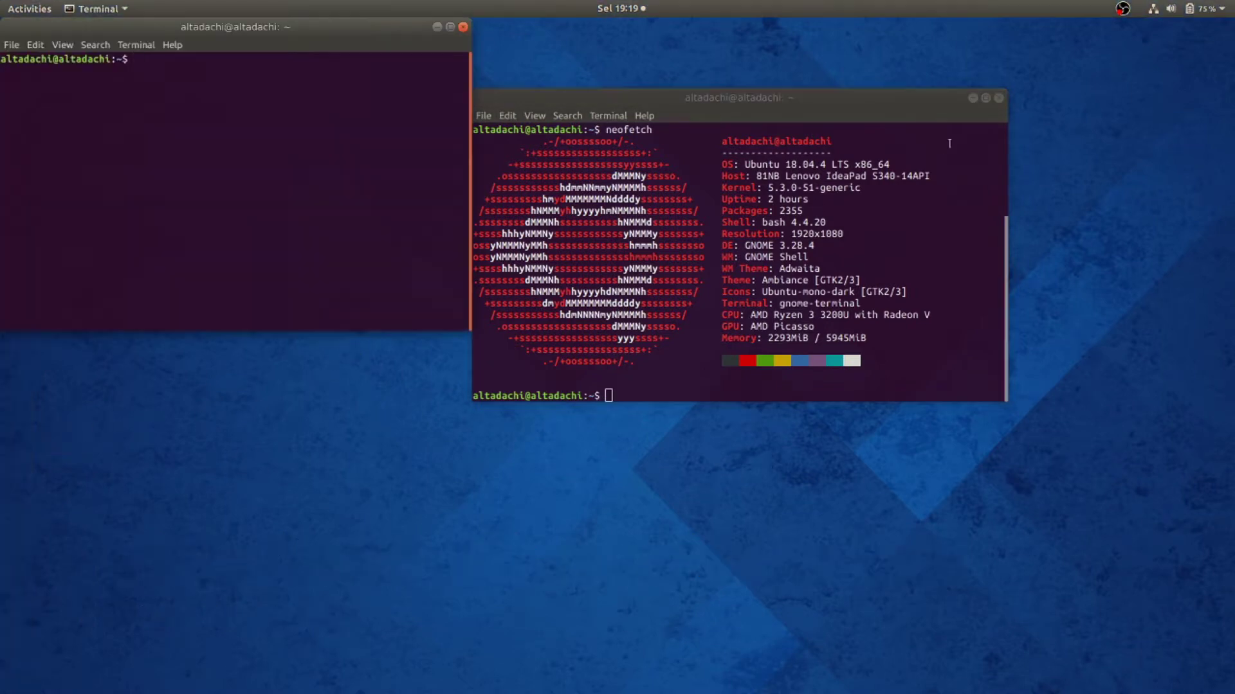
click(999, 98)
drag(341, 44, 548, 94)
- Change the terminal's working directory to Downloads and list its files
text(cd)
key(BackSpace)
key(BackSpace)
text(cd wor)
key(BackSpace)
key(BackSpace)
key(BackSpace)
text(Dow)
key(Tab)
key(Return)
text(ls)
key(Return)
- Launch winbox64.exe through Wine from the Downloads folder and maximize the WinBox window
text(wine winbox64.exe)
key(Return)
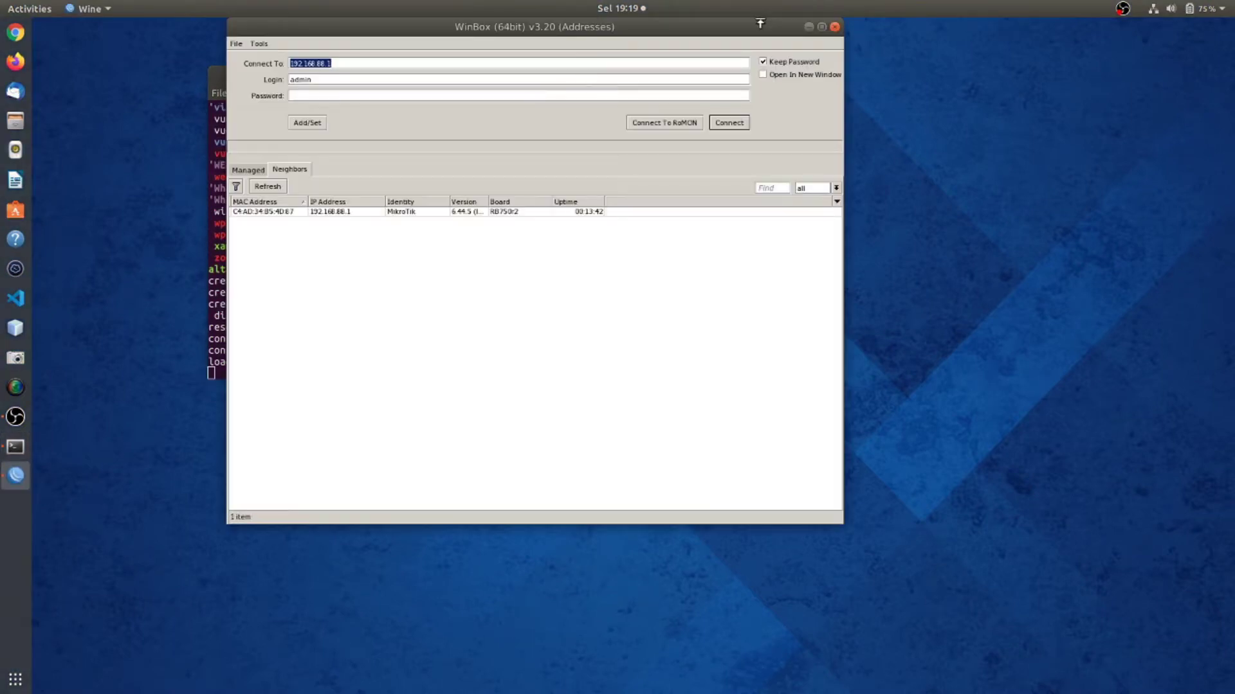
drag(760, 23, 683, 77)
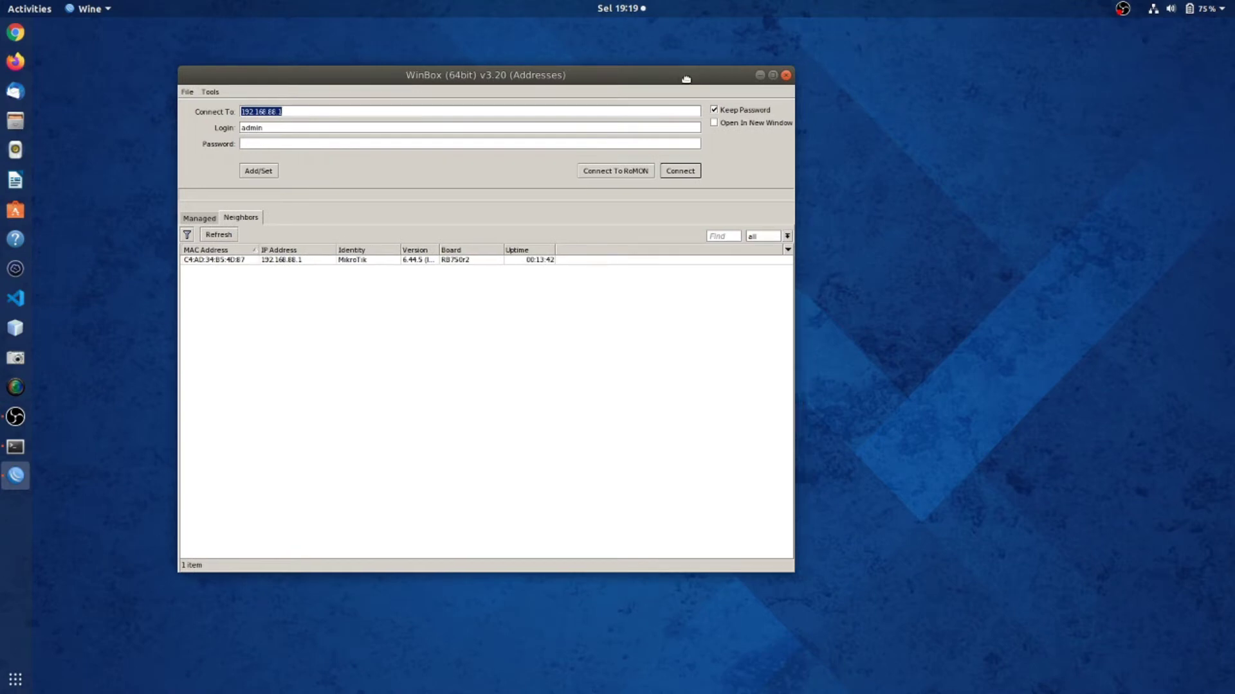
click(773, 75)
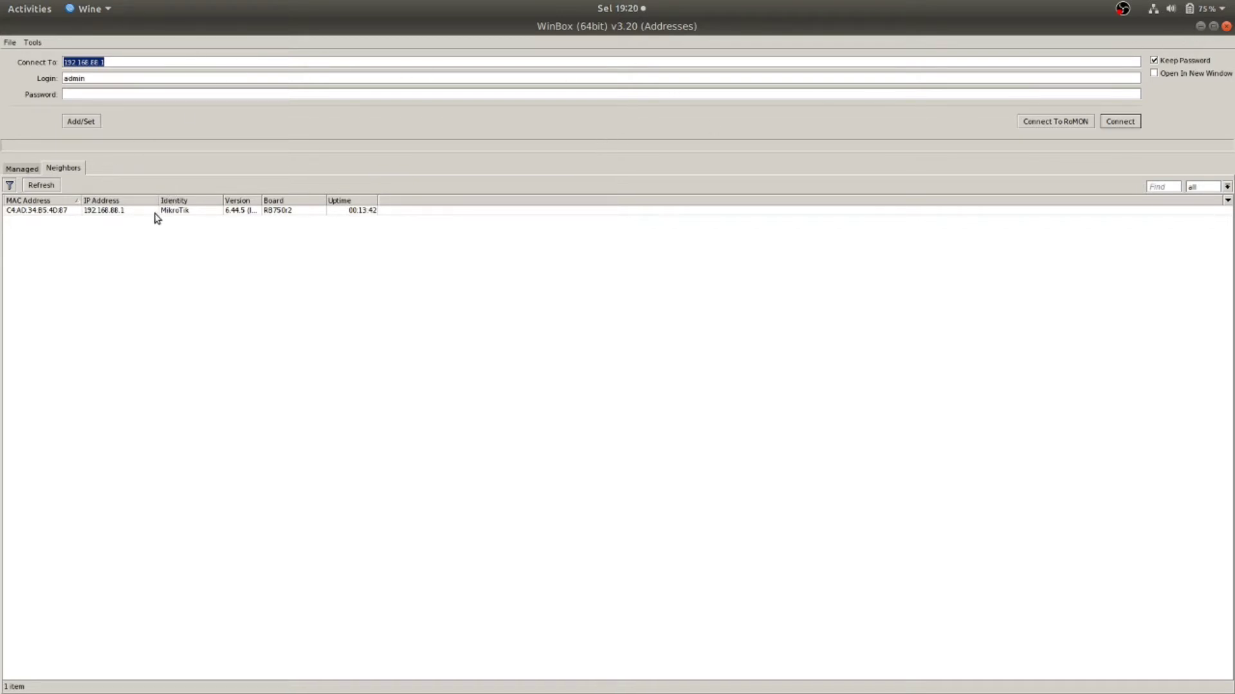
- Check the managed and neighbouring routers, then refresh the neighbours list
click(125, 212)
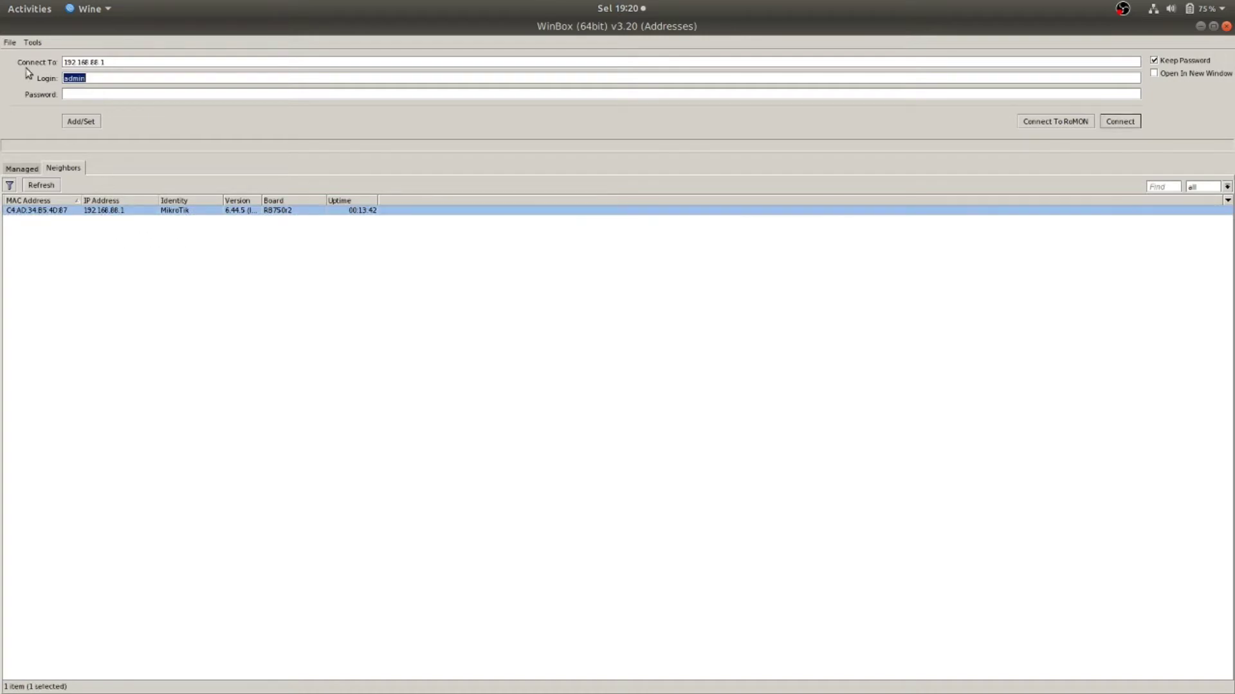
click(21, 168)
click(56, 167)
click(49, 187)
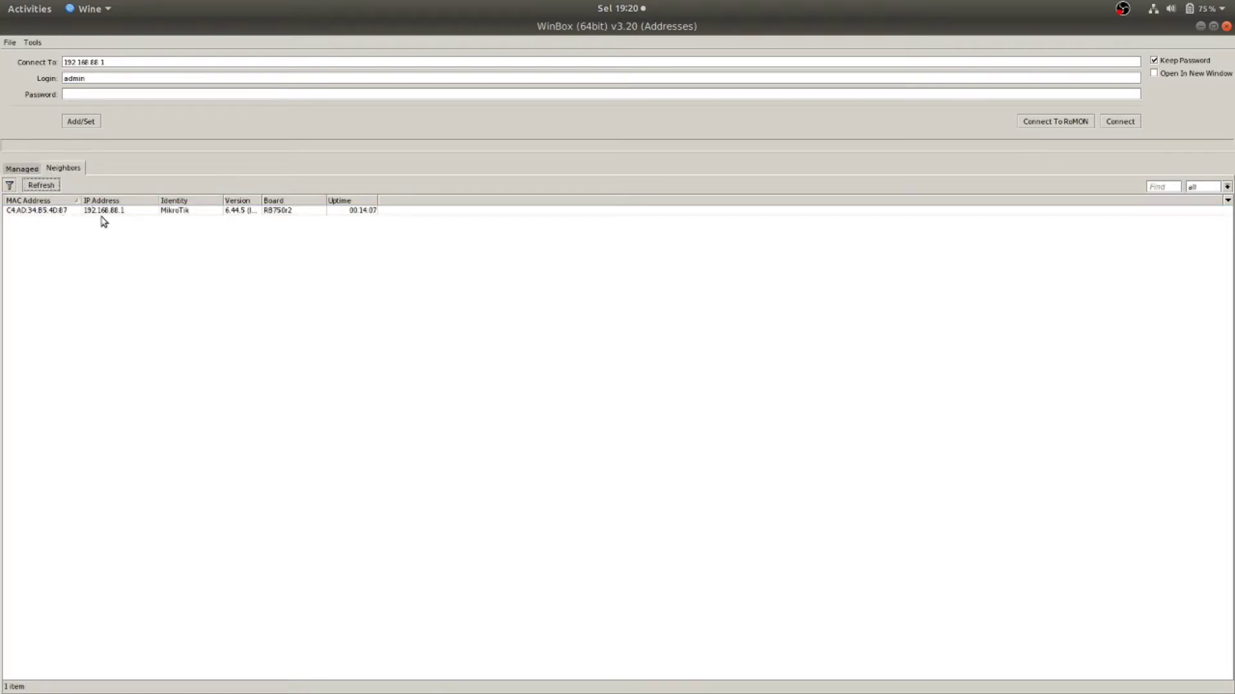
- Switch the connection target between the discovered router's MAC address and its IP address to compare both options
click(101, 210)
click(58, 210)
click(100, 210)
click(72, 213)
click(121, 212)
click(69, 212)
click(113, 212)
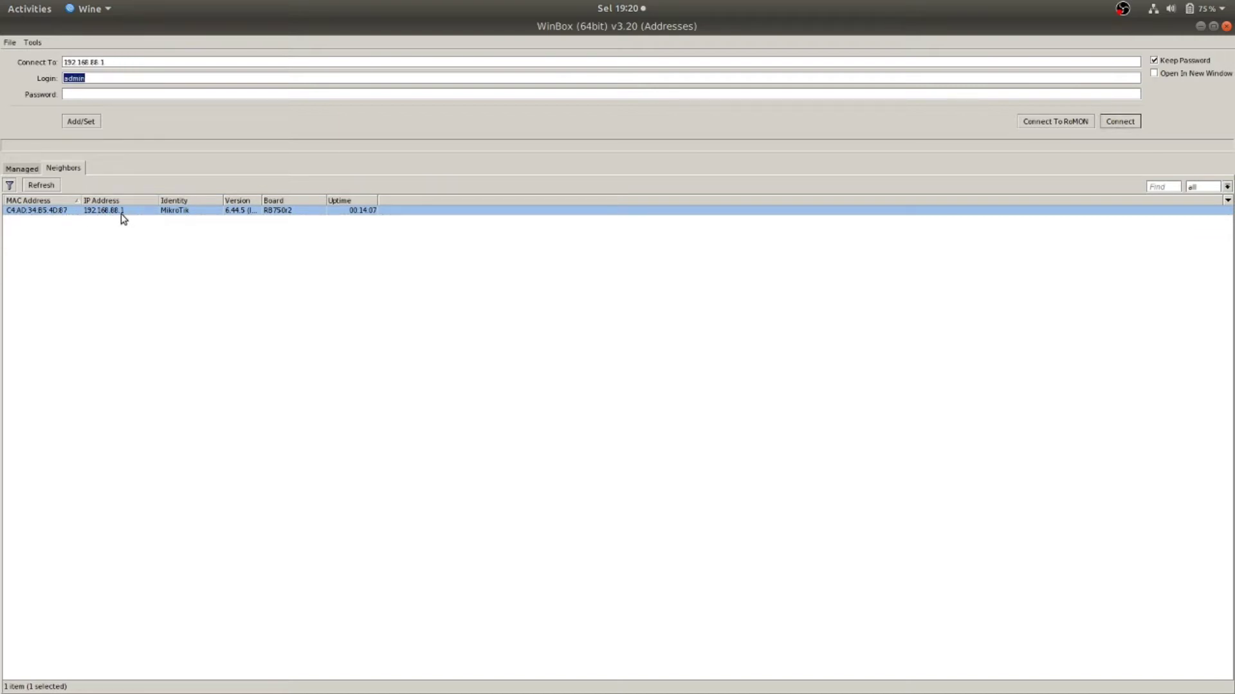
- Connect to the discovered router by its IP address 192.168.88.1 with the login admin, and maximize the session window
click(122, 220)
click(118, 211)
click(142, 74)
click(1120, 121)
drag(366, 39, 542, 89)
click(627, 82)
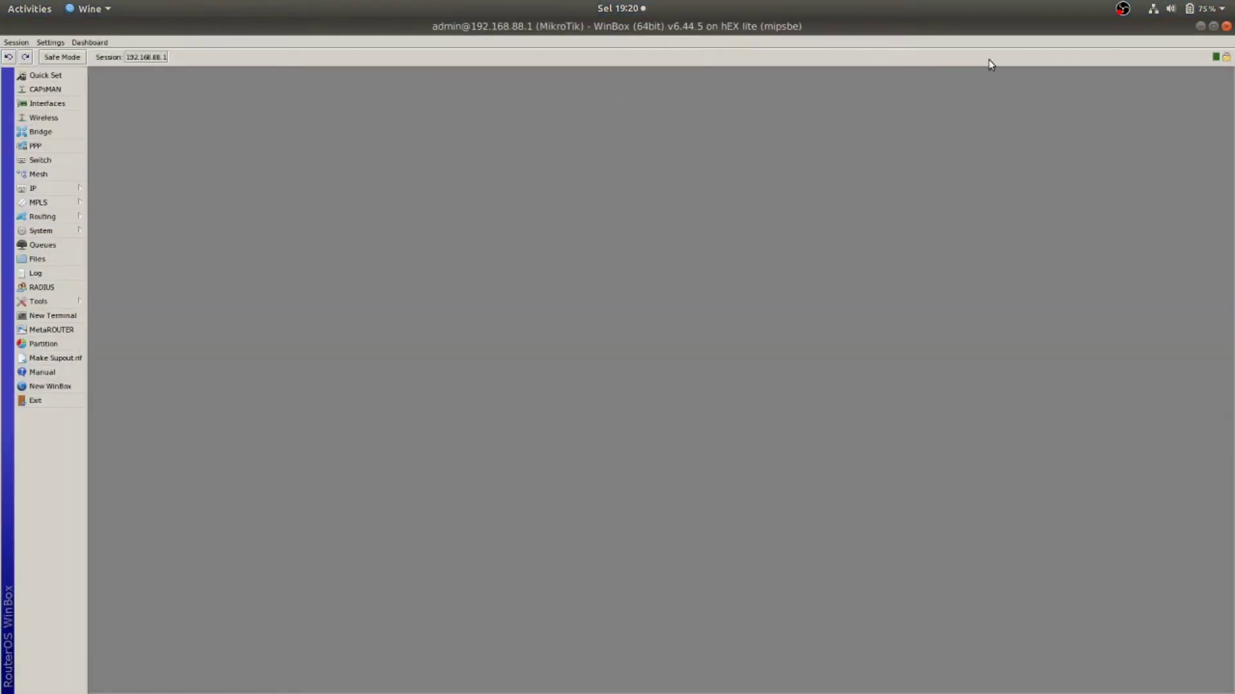
- Examine the router's interfaces, including its interface lists and Ethernet ports
click(33, 105)
click(240, 291)
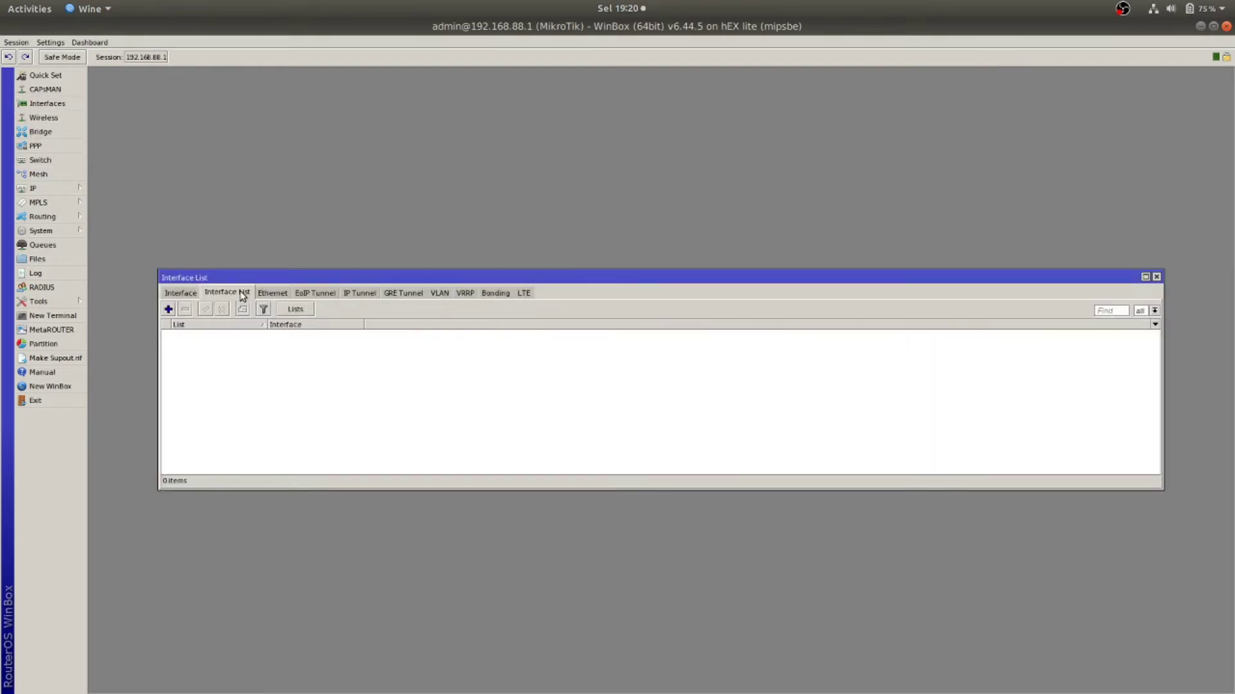
click(281, 294)
click(176, 293)
click(221, 294)
click(260, 294)
click(209, 292)
click(183, 293)
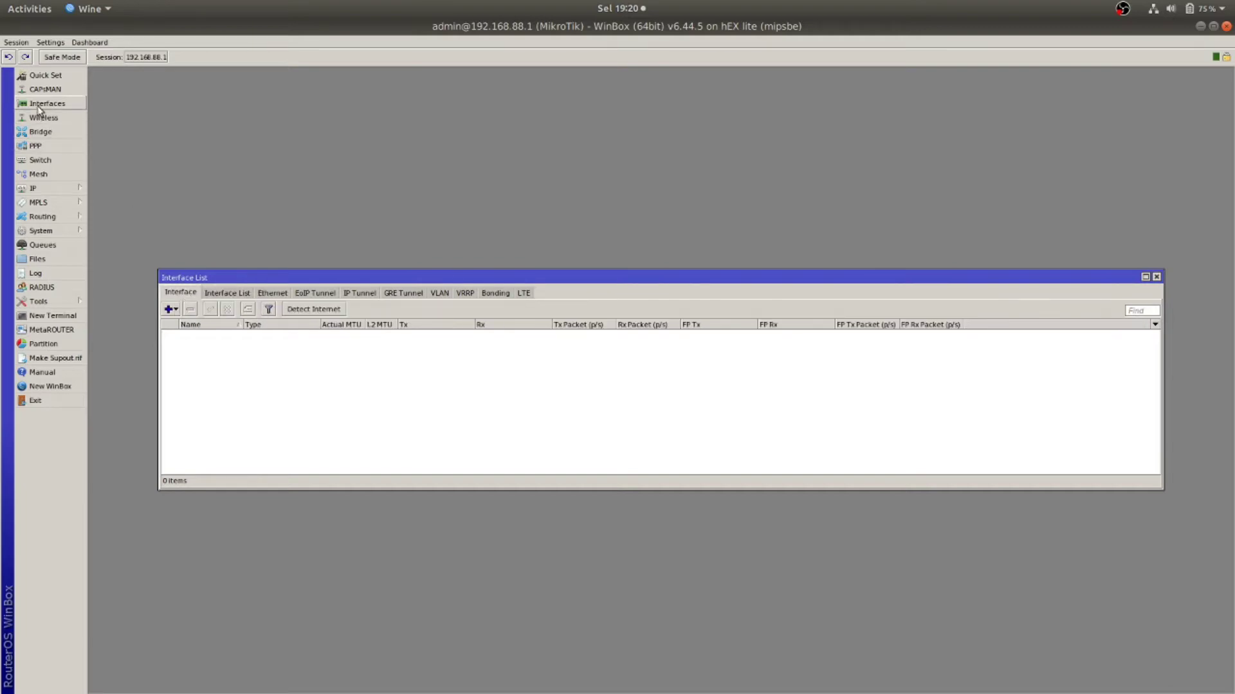
drag(344, 276, 330, 249)
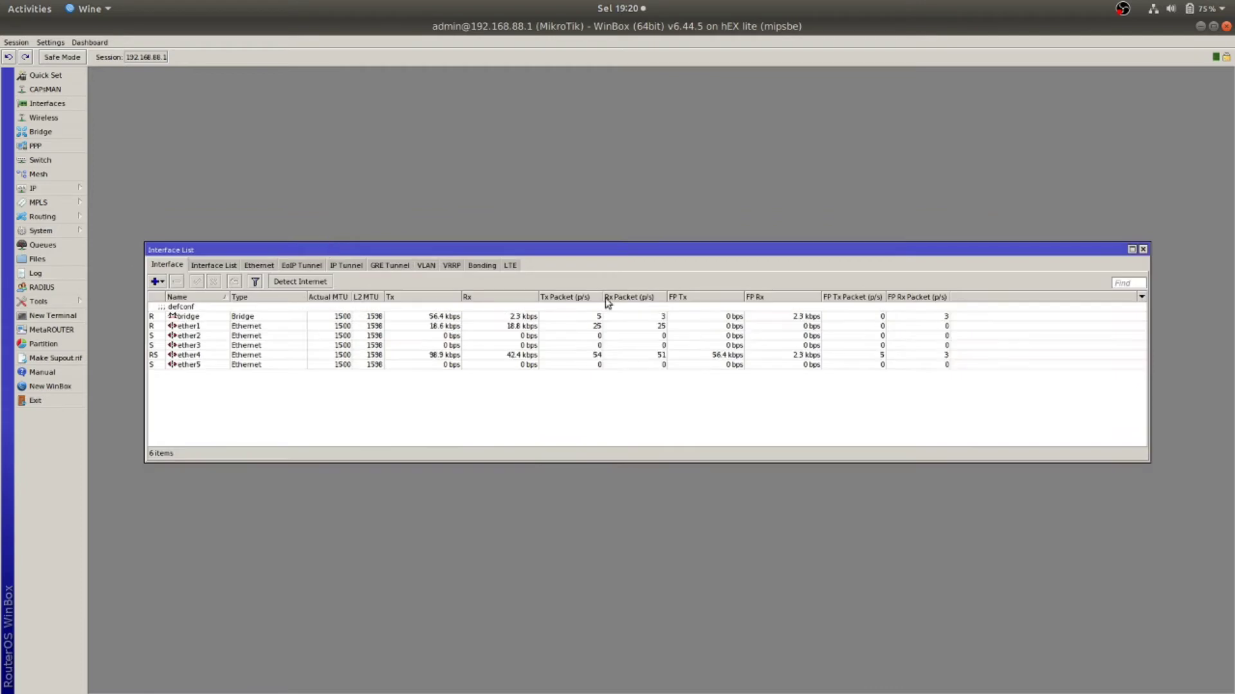
- Check the firewall's NAT rules, then close the Firewall and Interface List windows
click(58, 188)
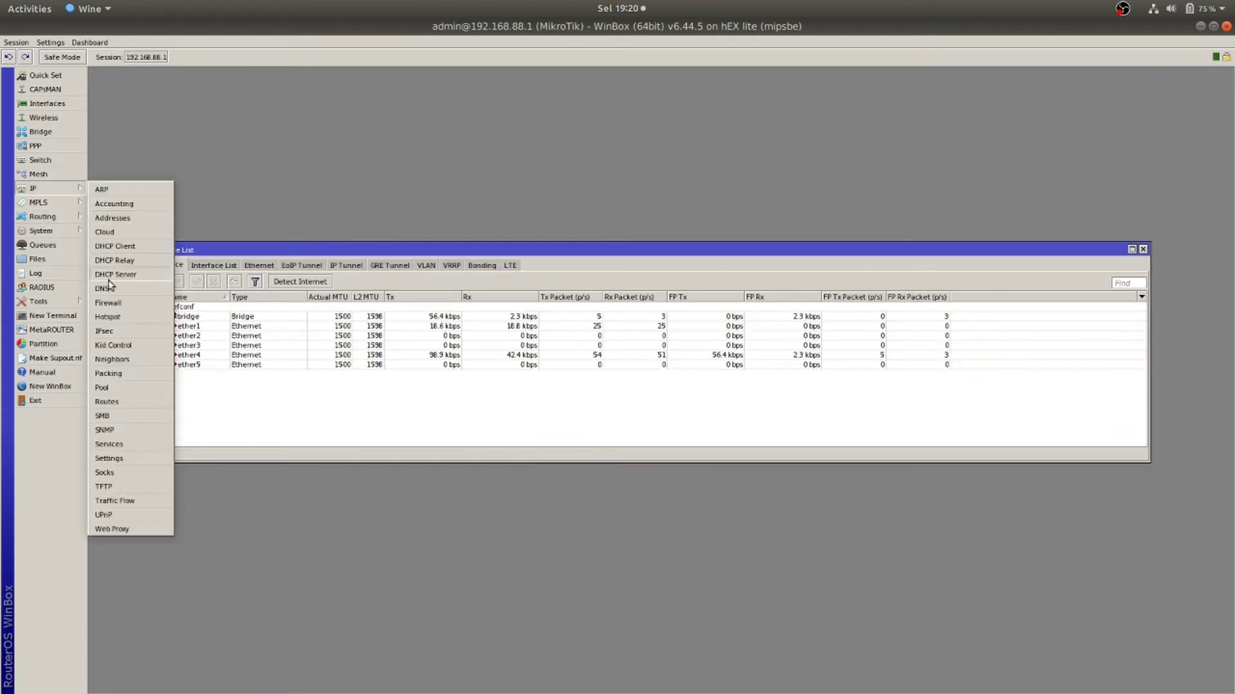
click(116, 301)
click(427, 293)
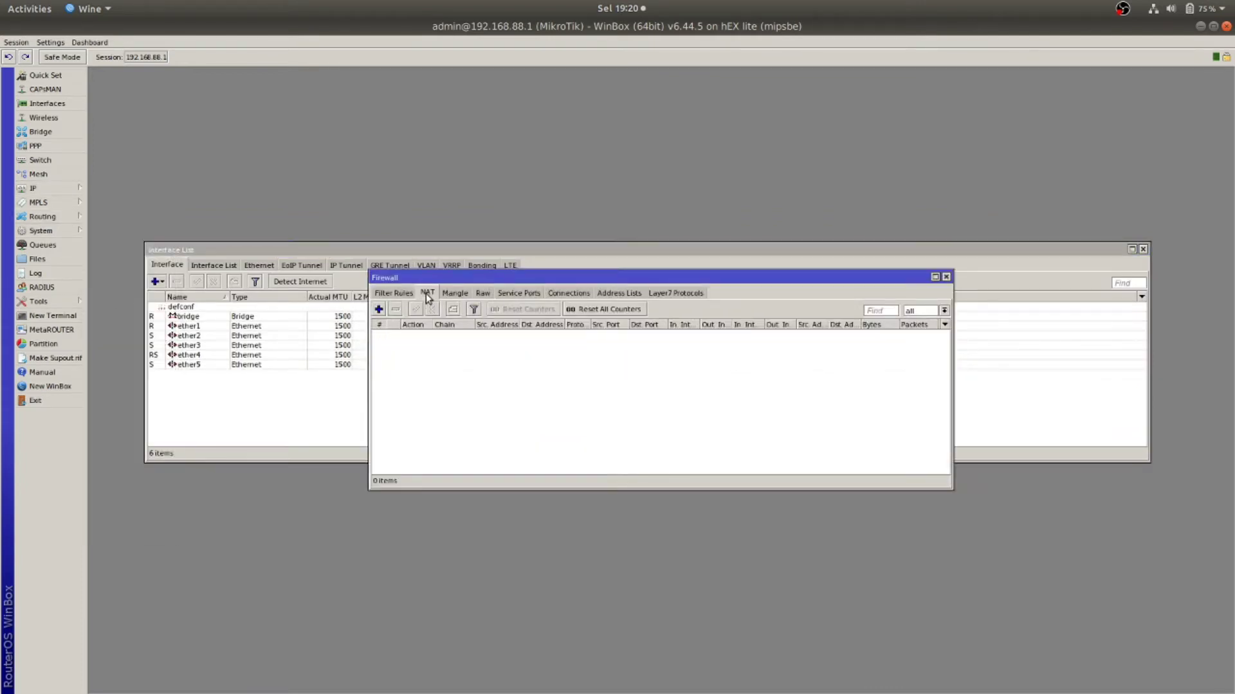
drag(550, 276, 444, 254)
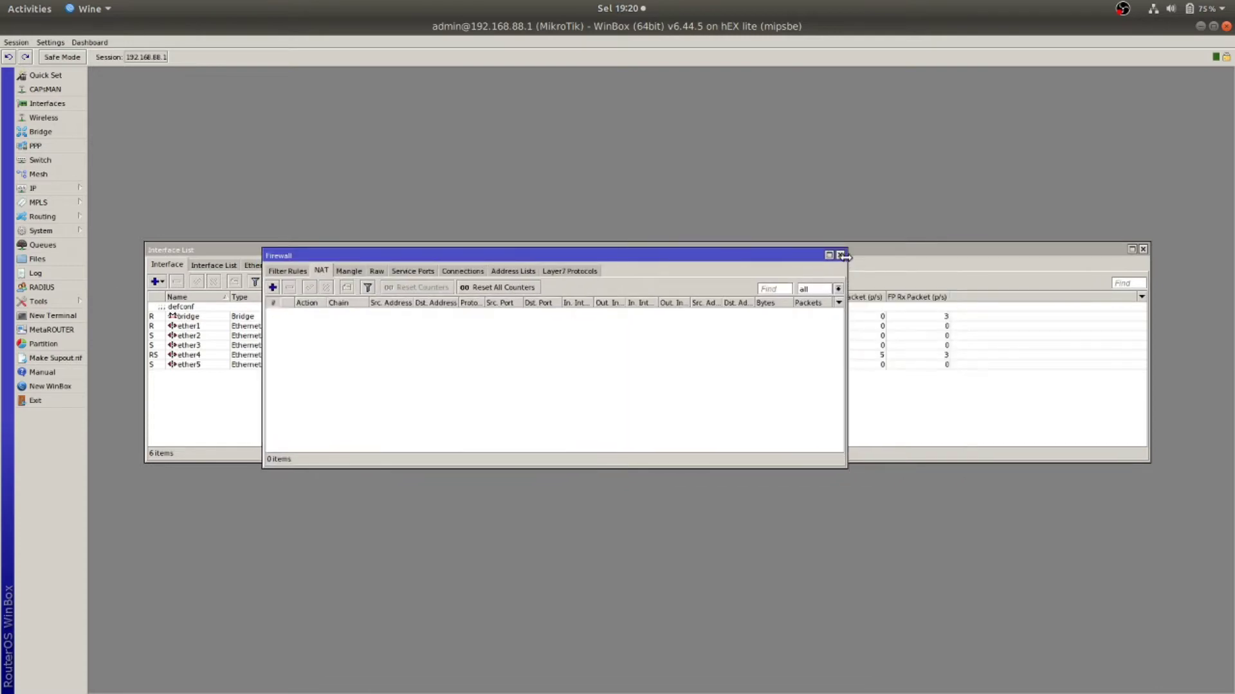
click(840, 255)
click(1143, 249)
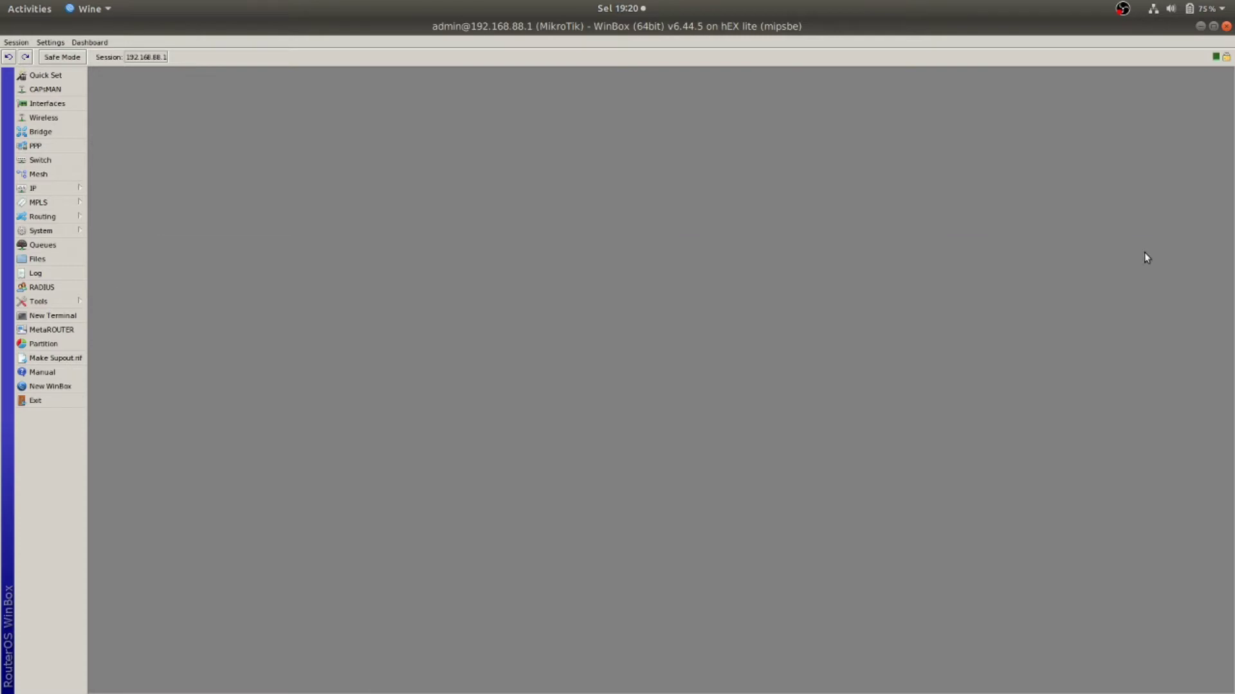
- Reset the router's entire configuration and reboot it, leaving all reset options unticked
click(60, 187)
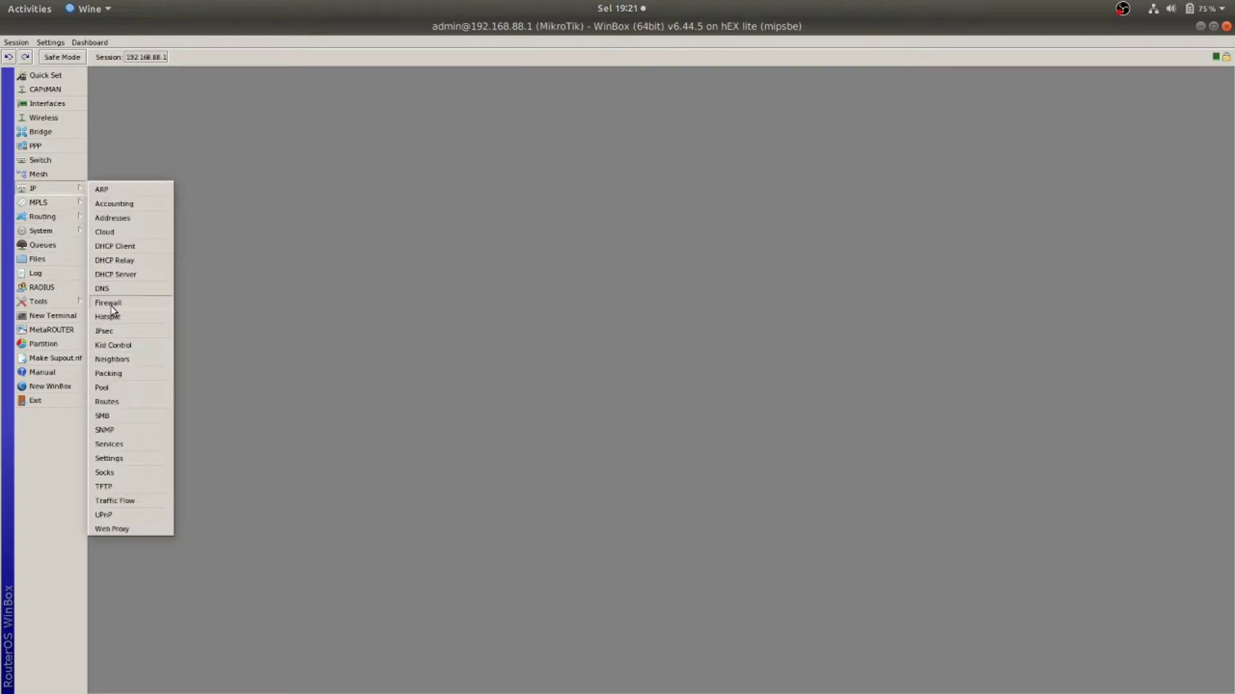
click(76, 303)
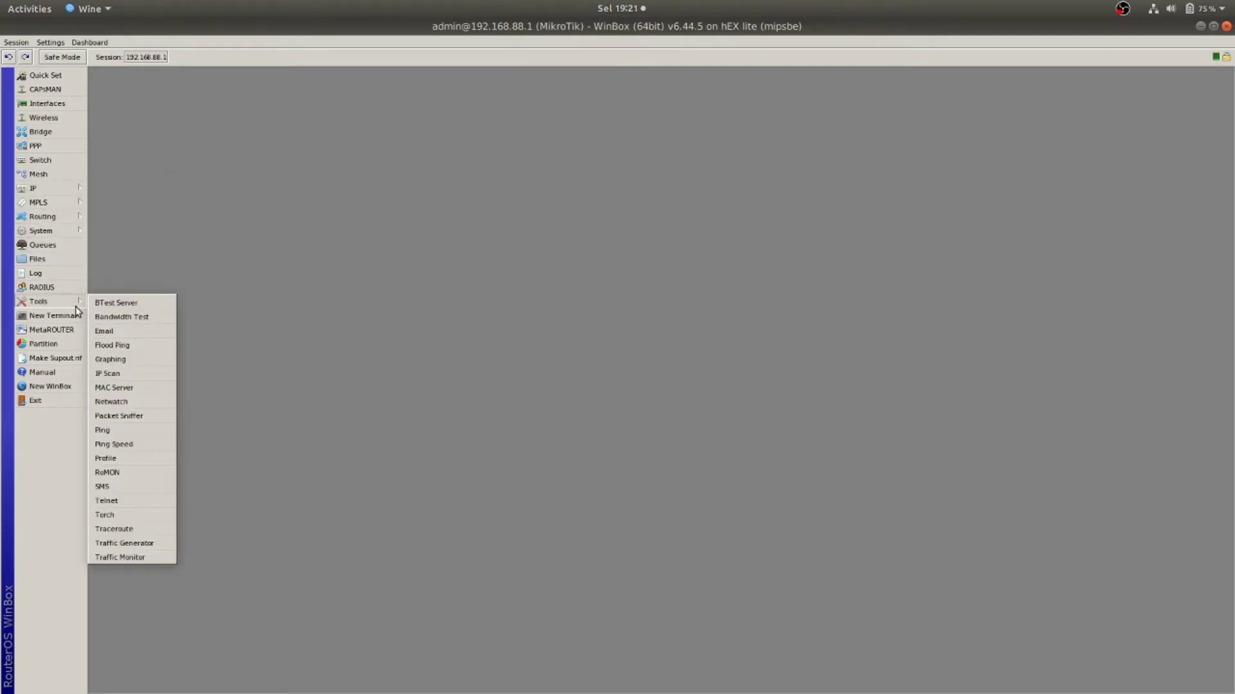
click(51, 230)
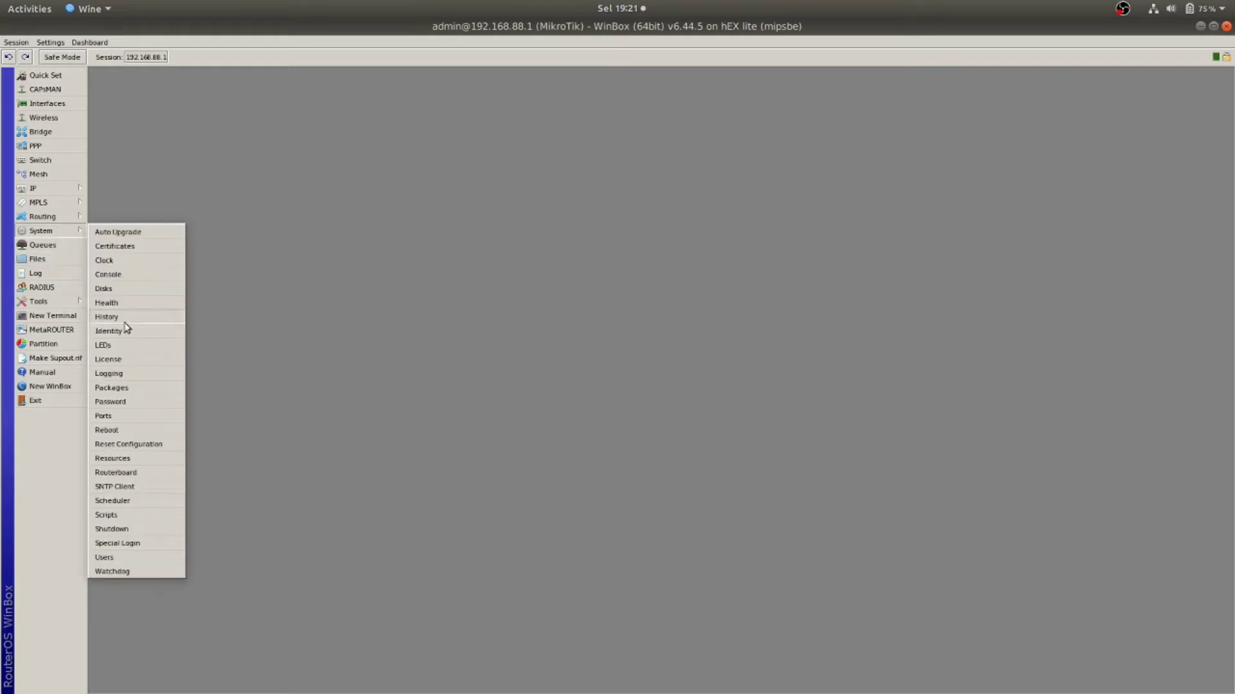
click(133, 448)
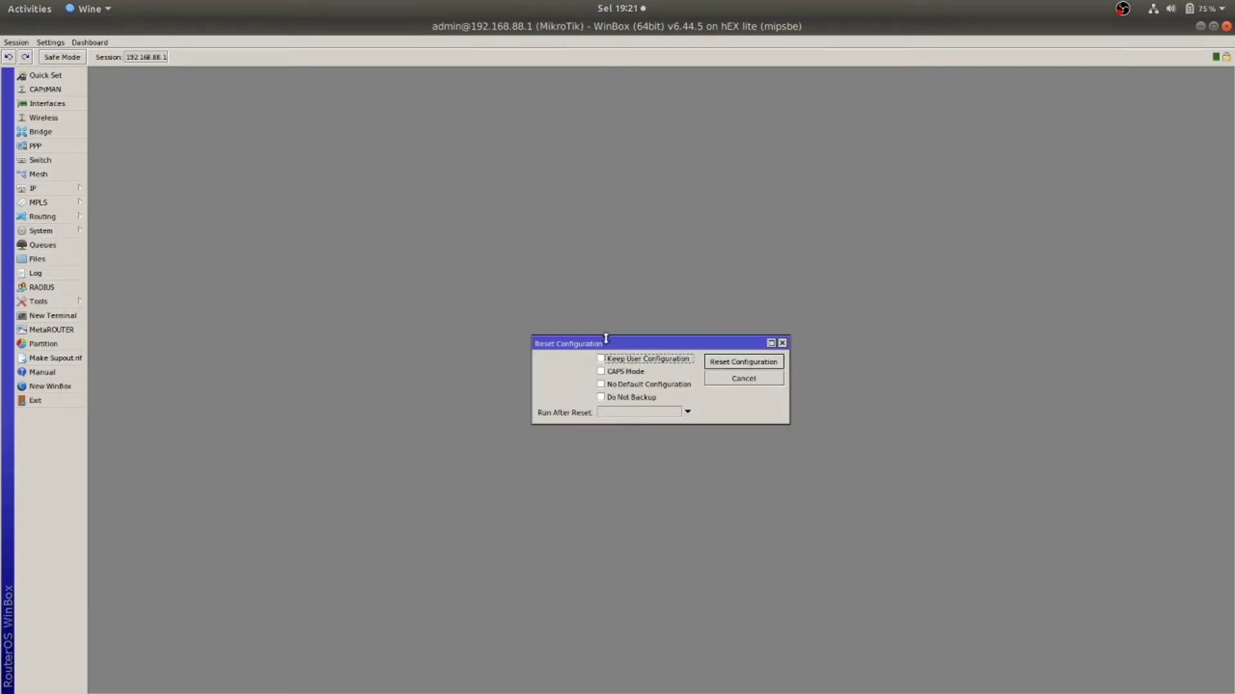
drag(618, 347, 555, 345)
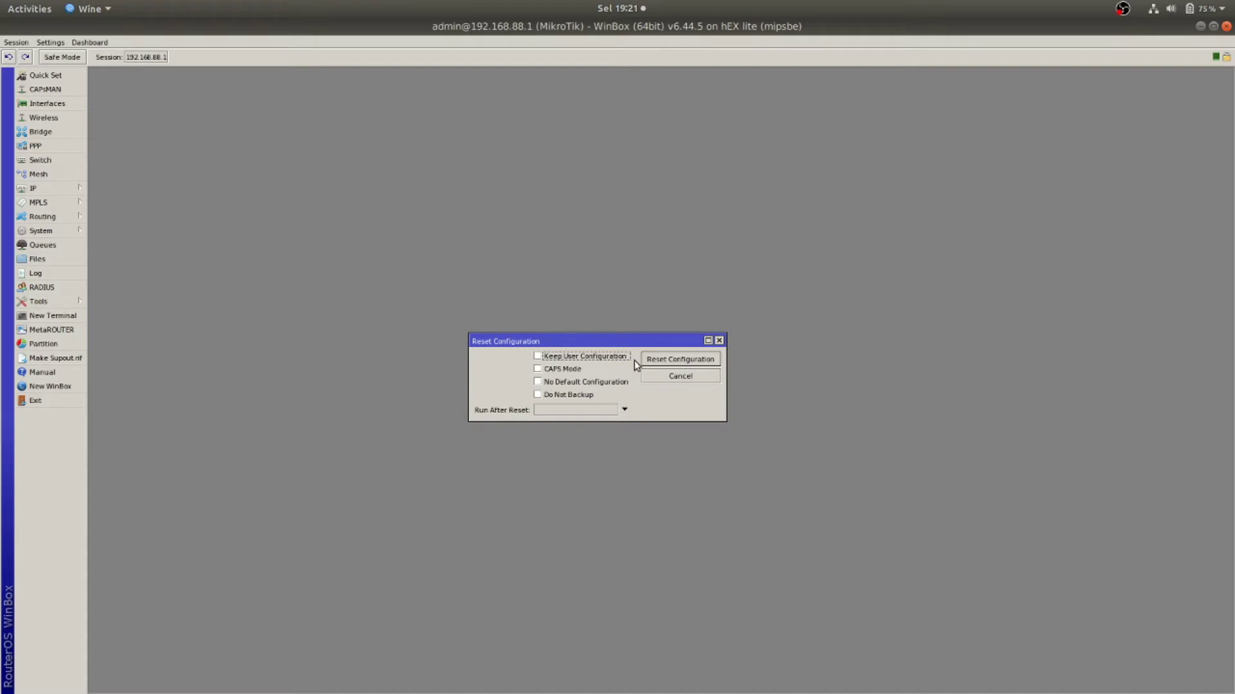
click(697, 362)
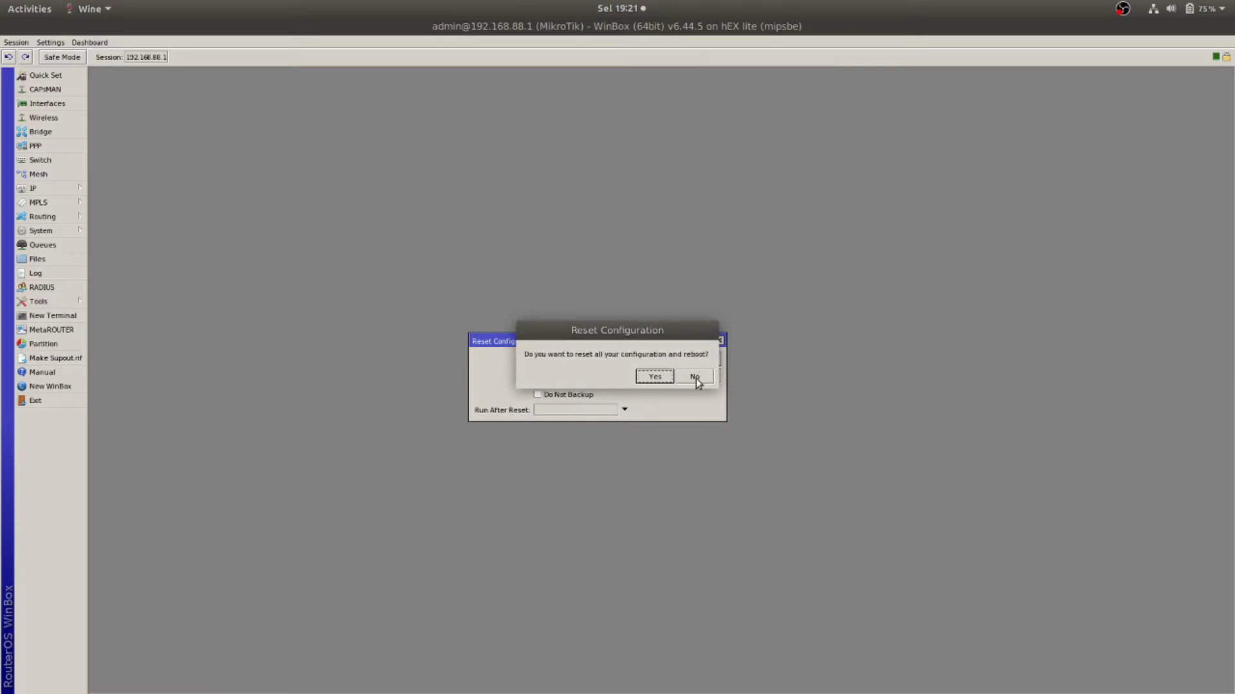
click(654, 376)
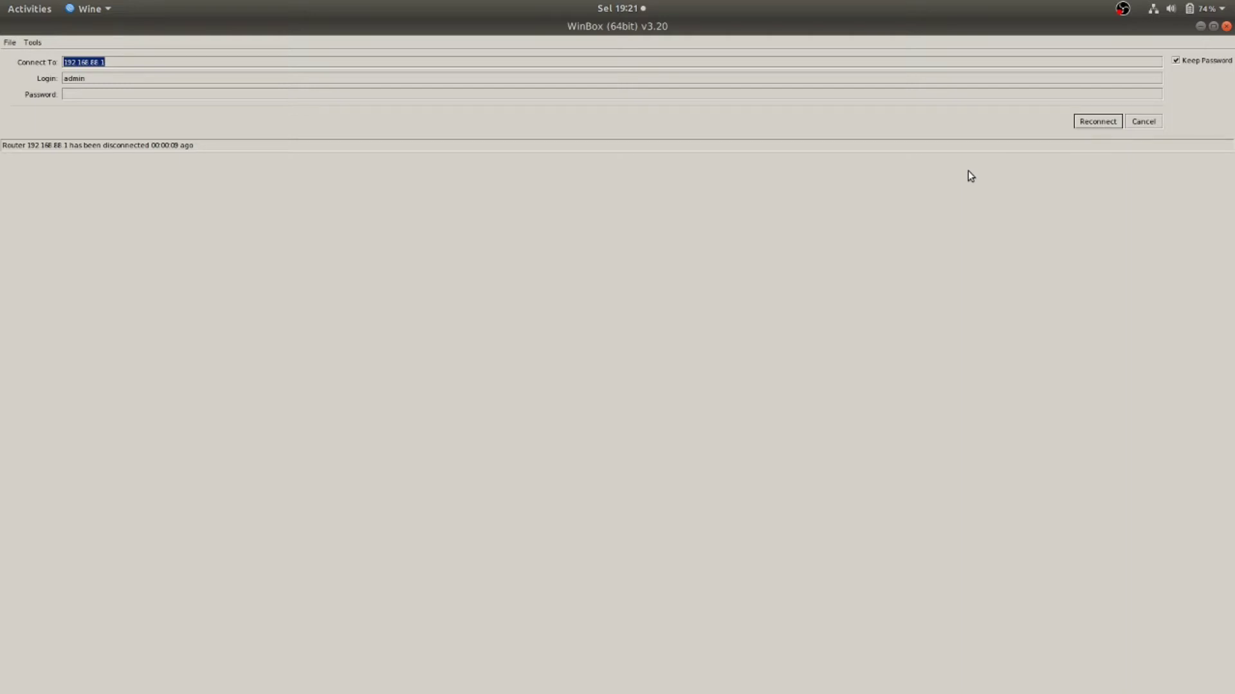
- Cancel the reconnection to the rebooting router and close WinBox
click(1149, 122)
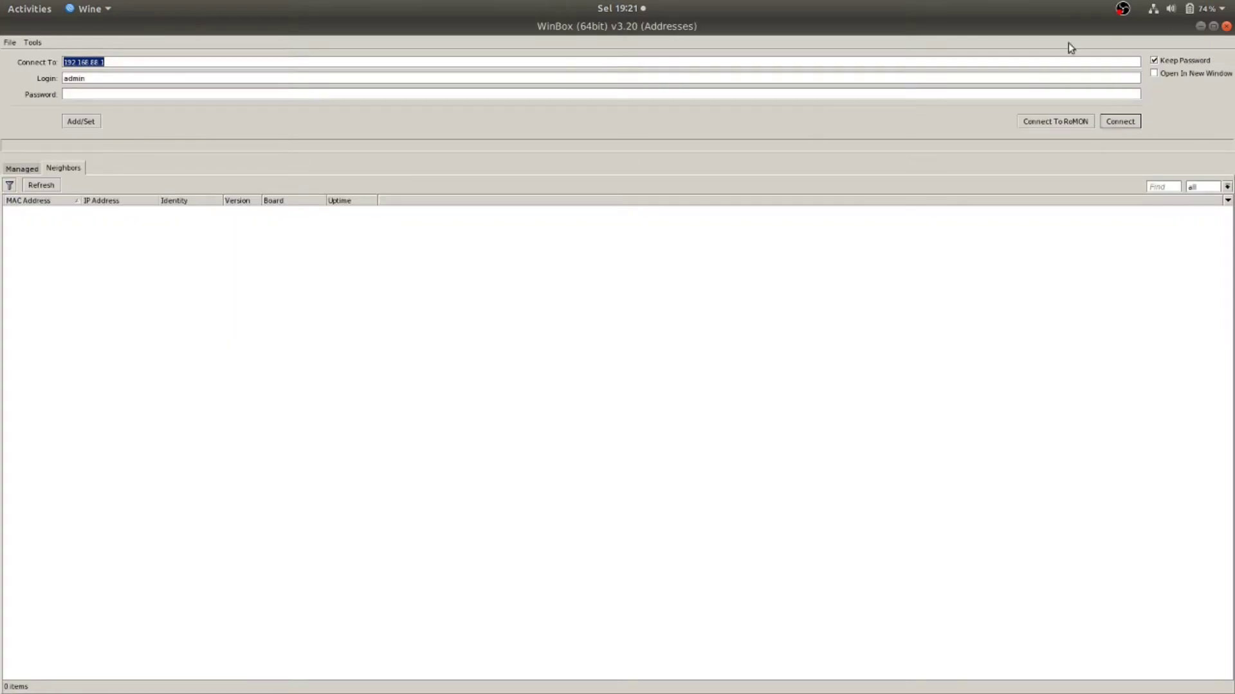
click(21, 166)
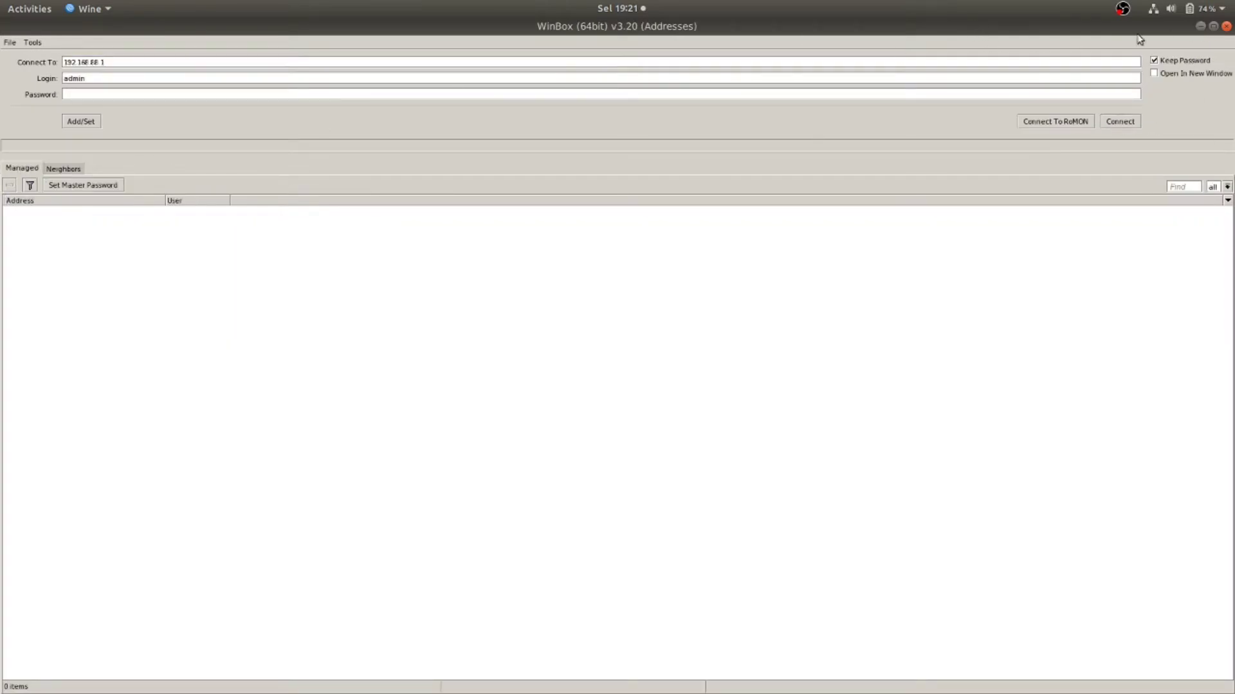
click(1226, 27)
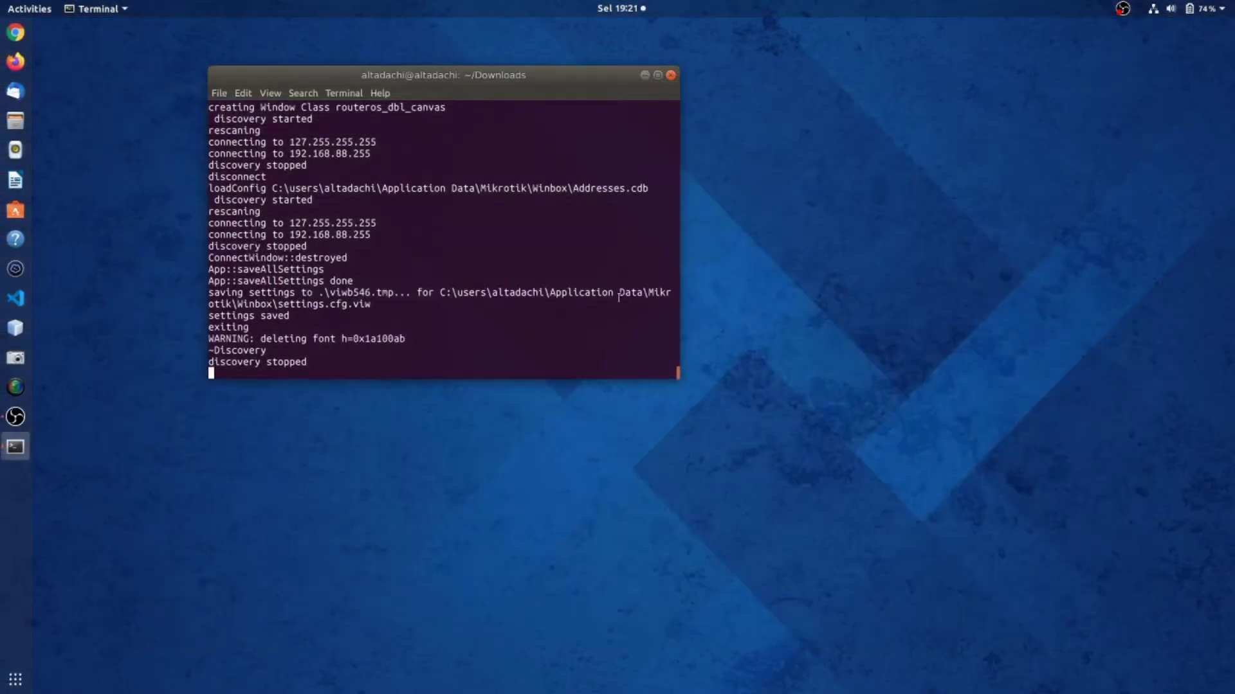
- Stop the leftover Wine process in the terminal and run winbox64.exe with Wine again
key(ctrl+c)
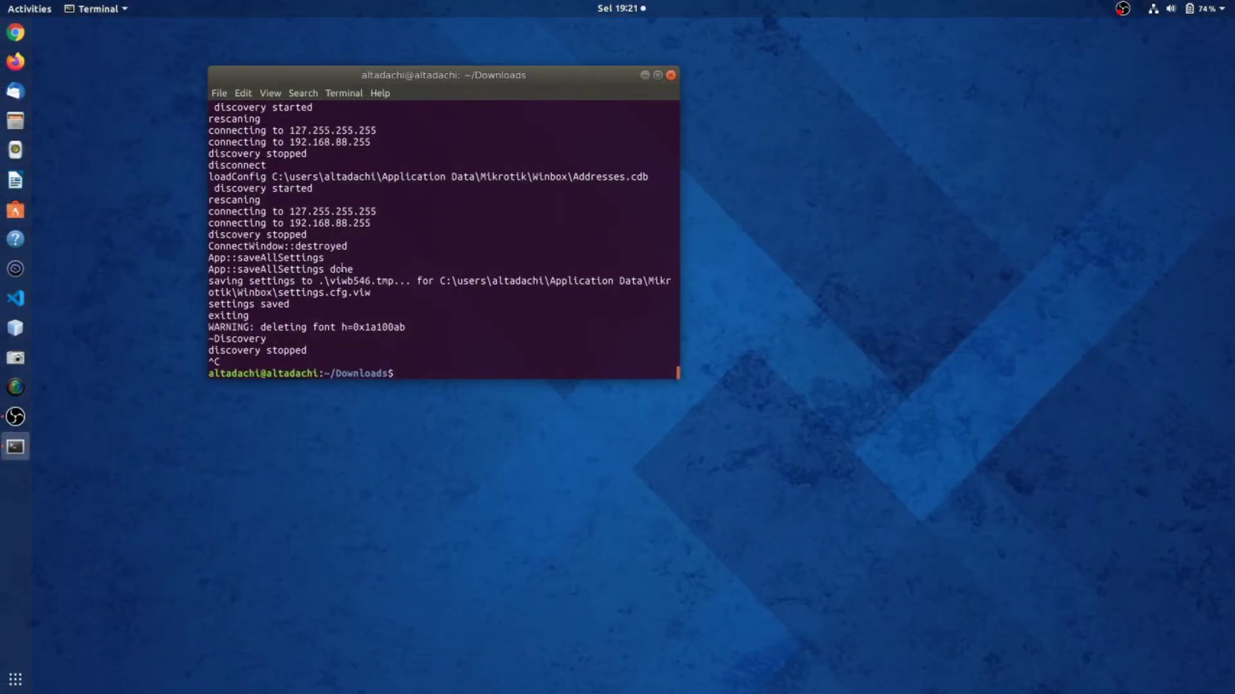
key(Up)
key(Return)
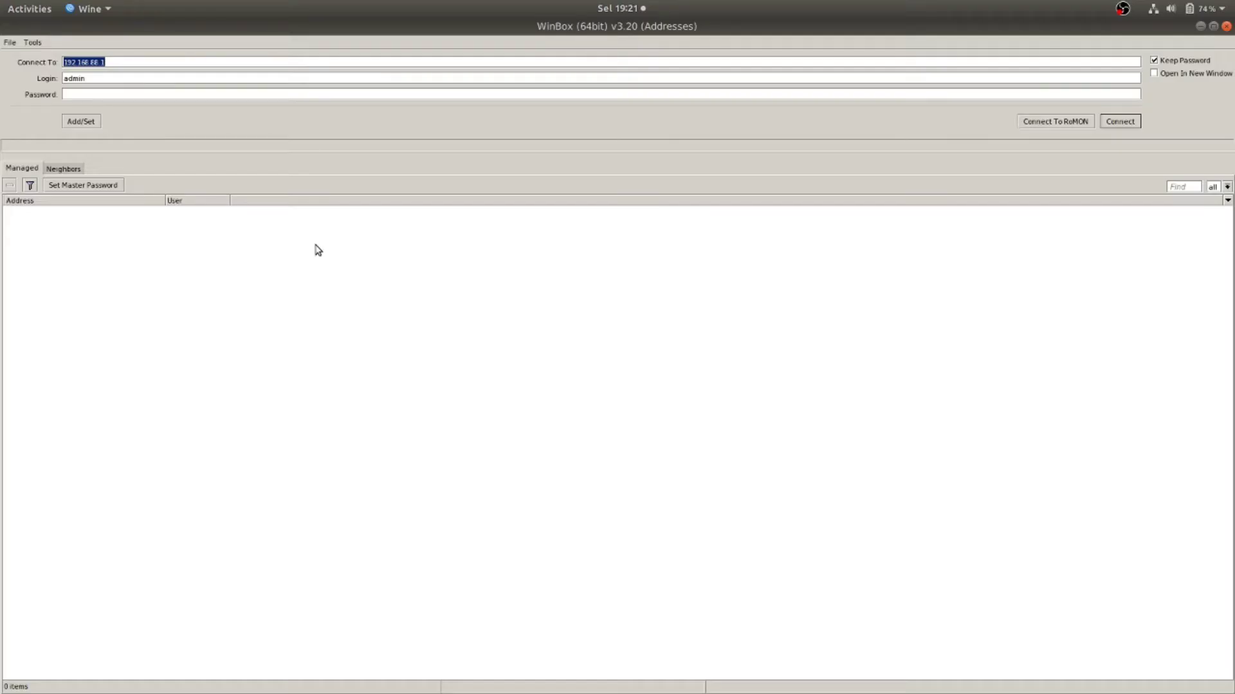
- Refresh the list of neighbouring routers and try to connect to 192.168.88.1 as admin
click(49, 164)
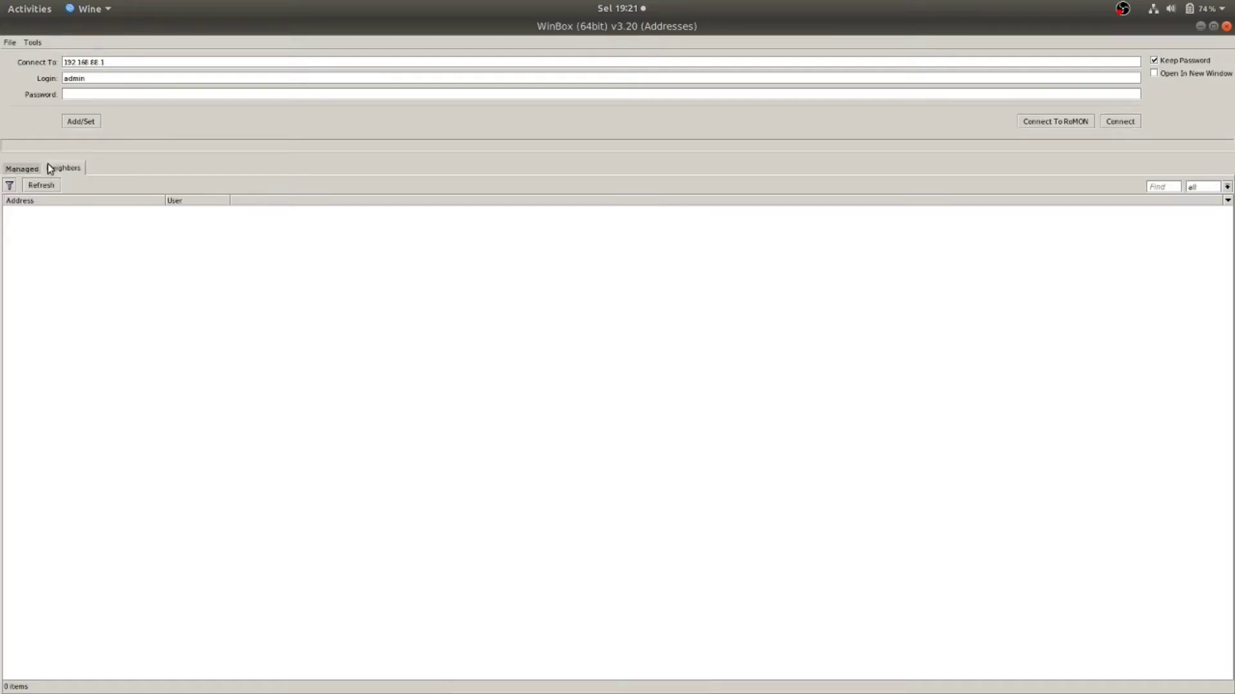
click(51, 189)
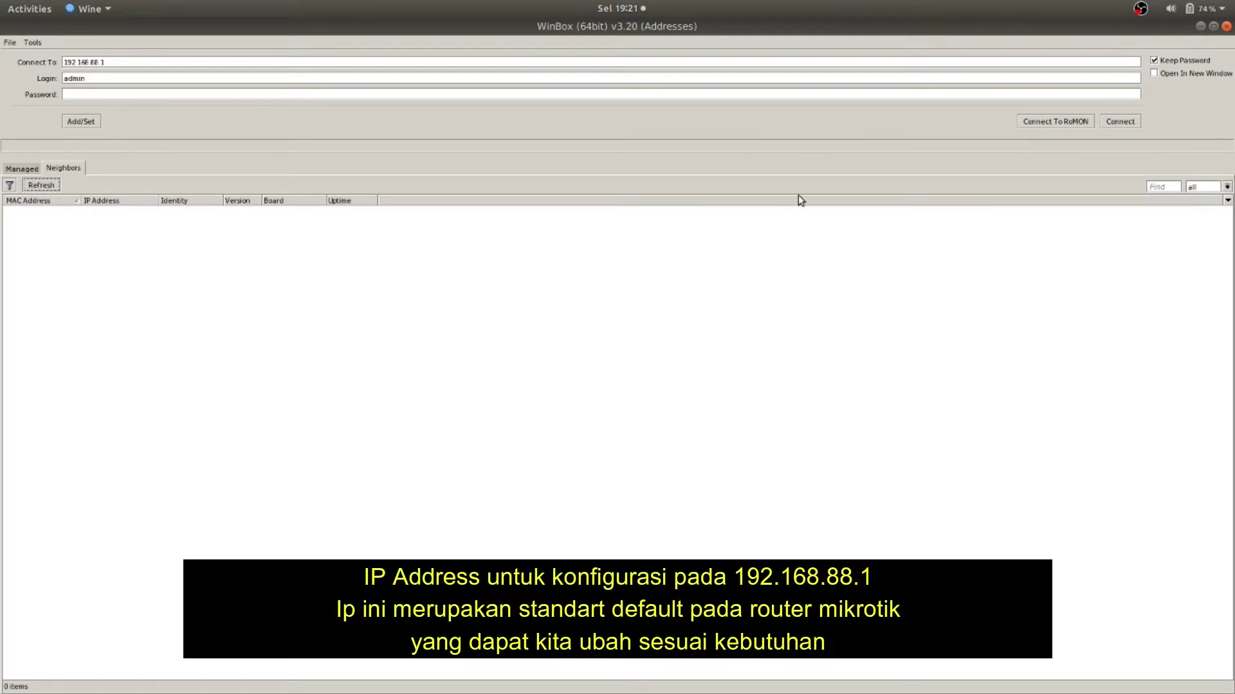
click(1113, 124)
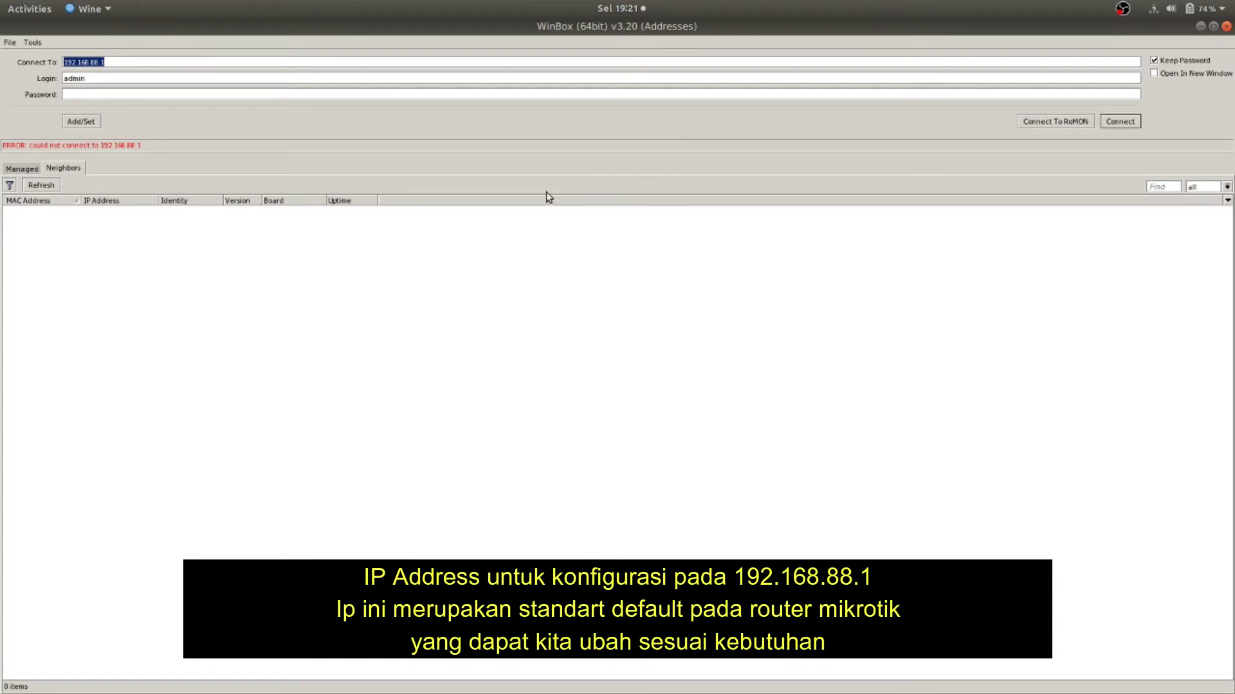
- Refresh the neighbouring routers again, pick the MikroTik router by its IP address 192.168.88.1 and connect as admin
click(24, 169)
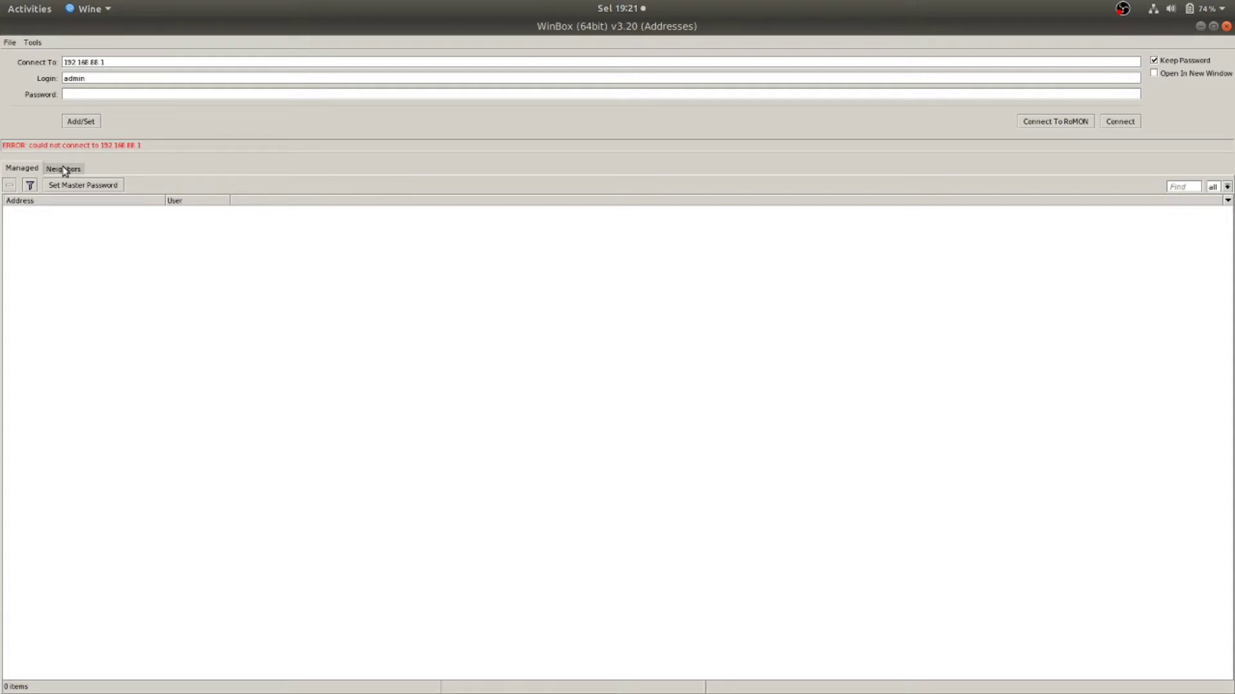
click(64, 170)
click(51, 188)
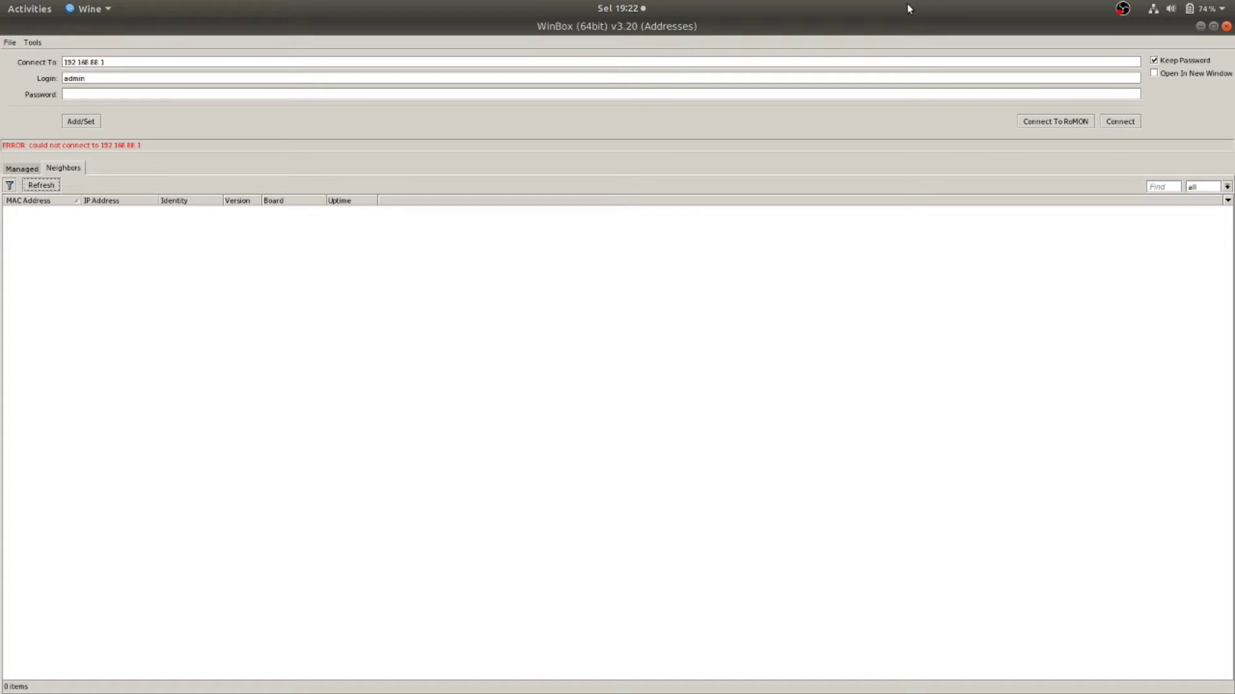
click(284, 242)
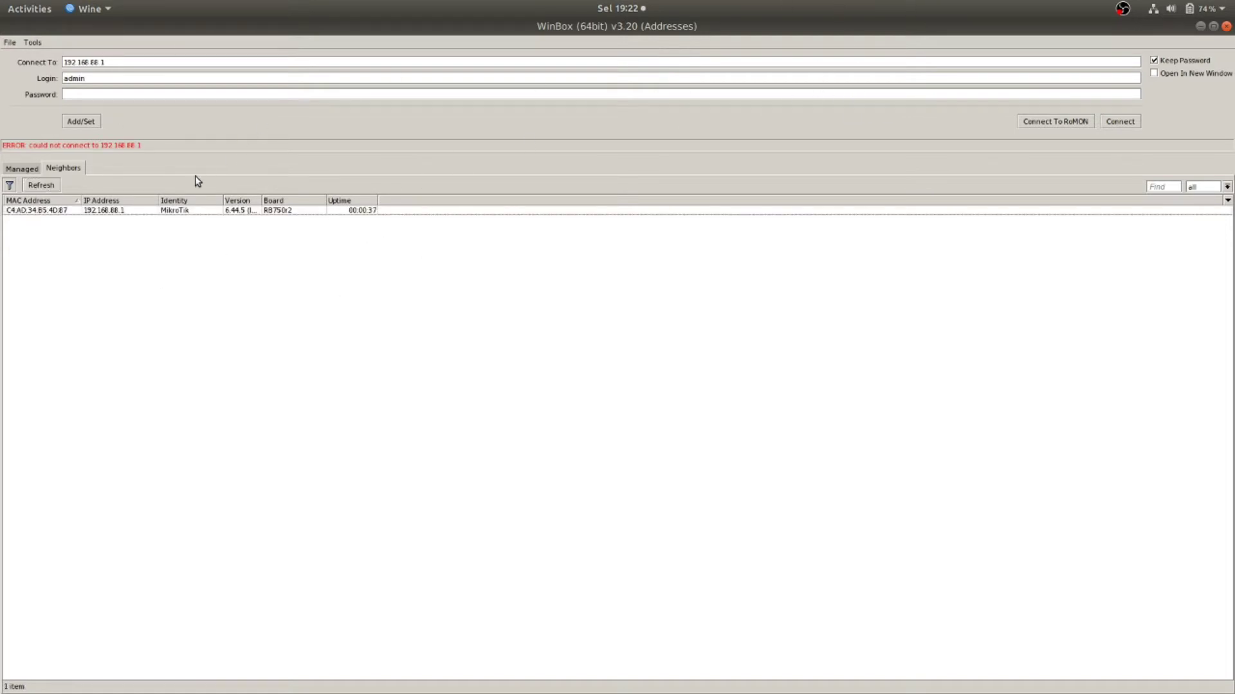
click(68, 210)
click(106, 213)
click(61, 210)
click(100, 213)
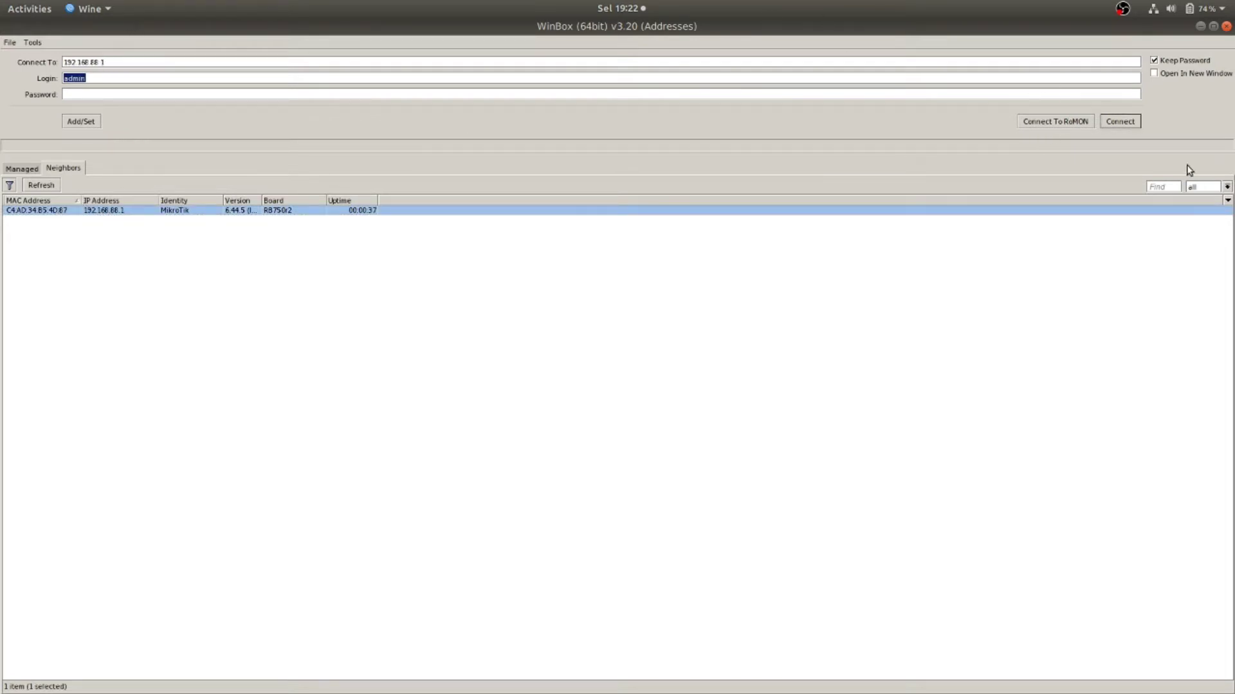
click(1131, 125)
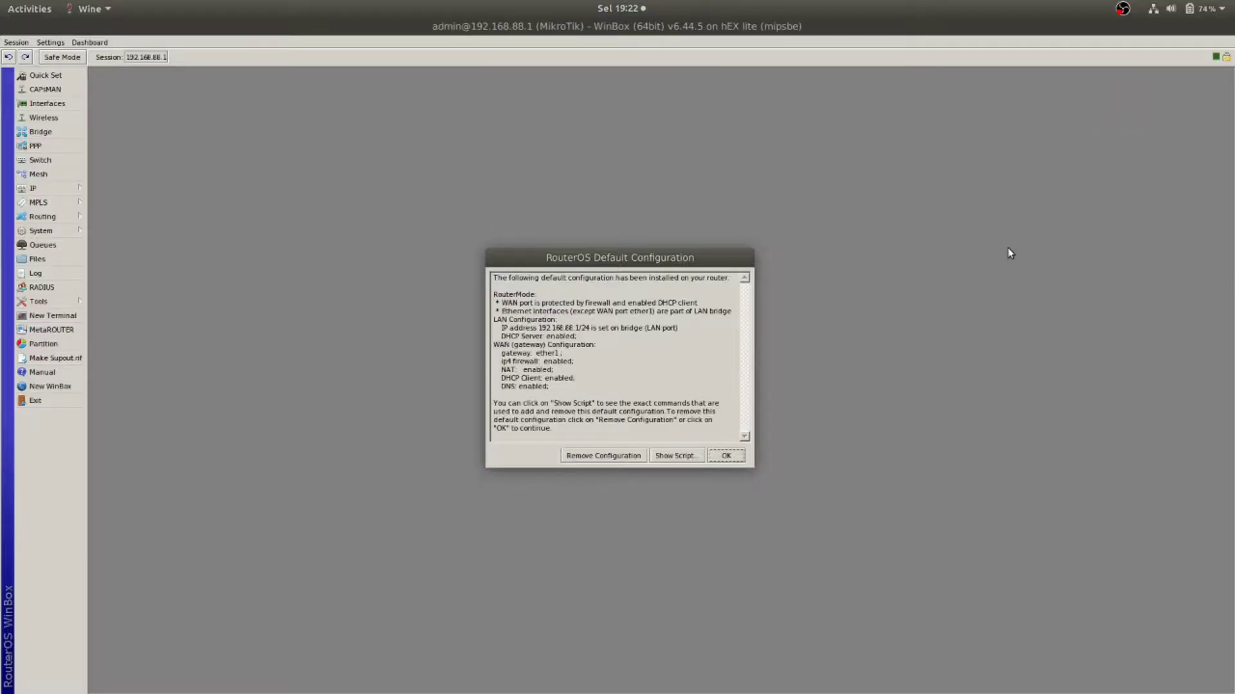
- Read through the RouterOS default configuration summary and remove that default configuration from the router
drag(567, 266, 480, 185)
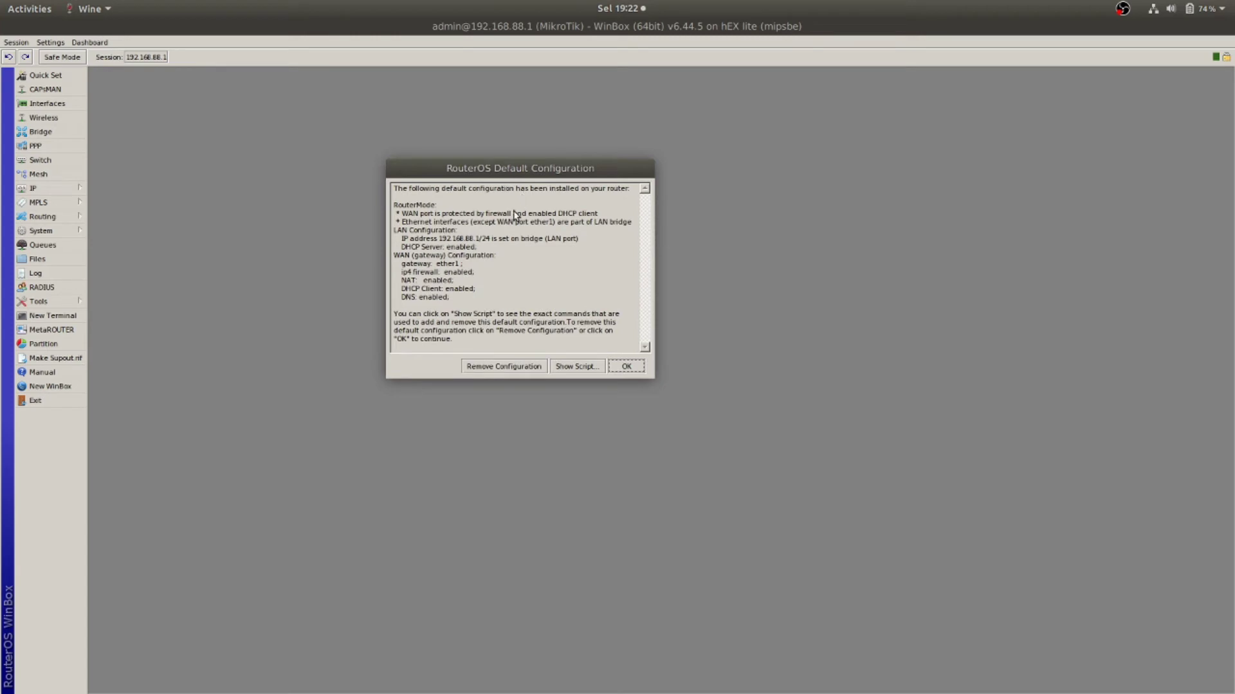
scroll(457, 245, down, 2)
scroll(457, 245, up, 2)
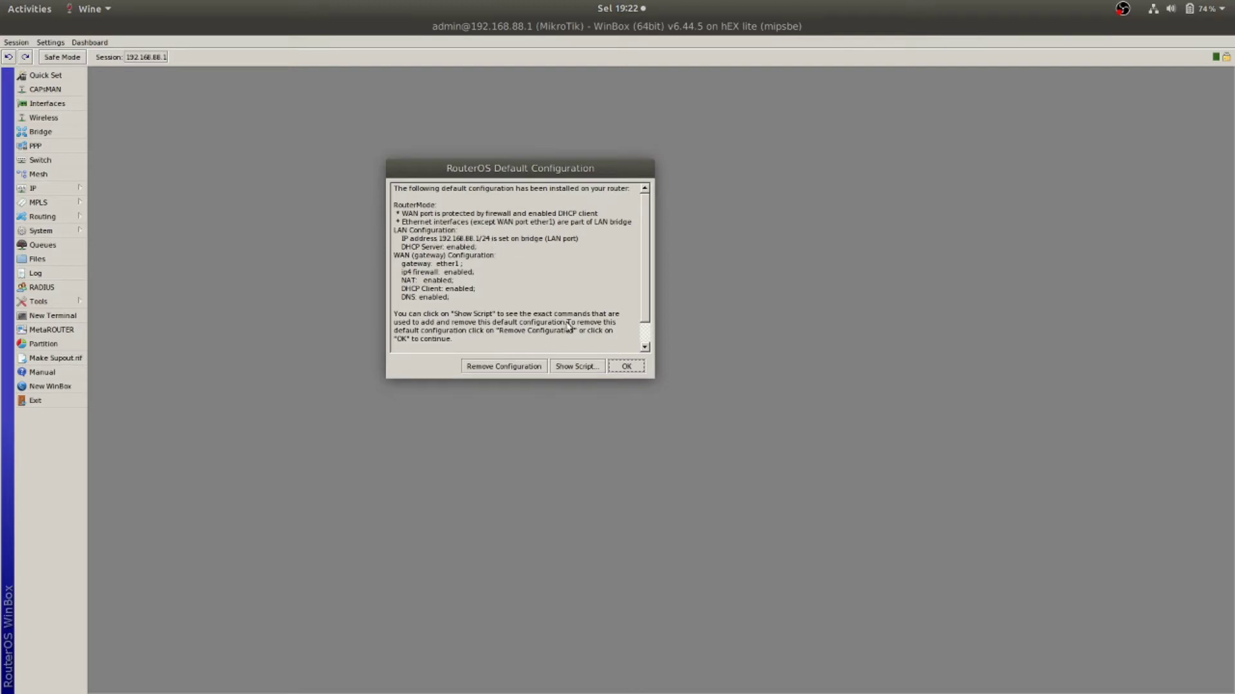
drag(530, 168, 544, 193)
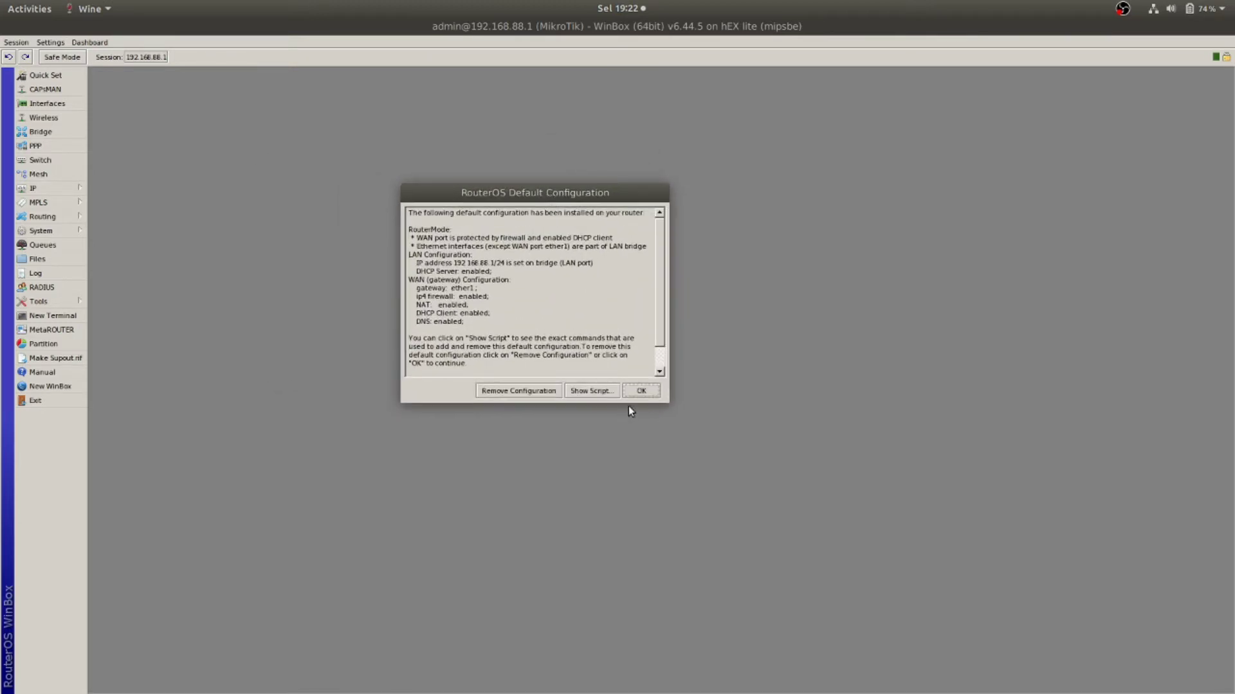
click(509, 391)
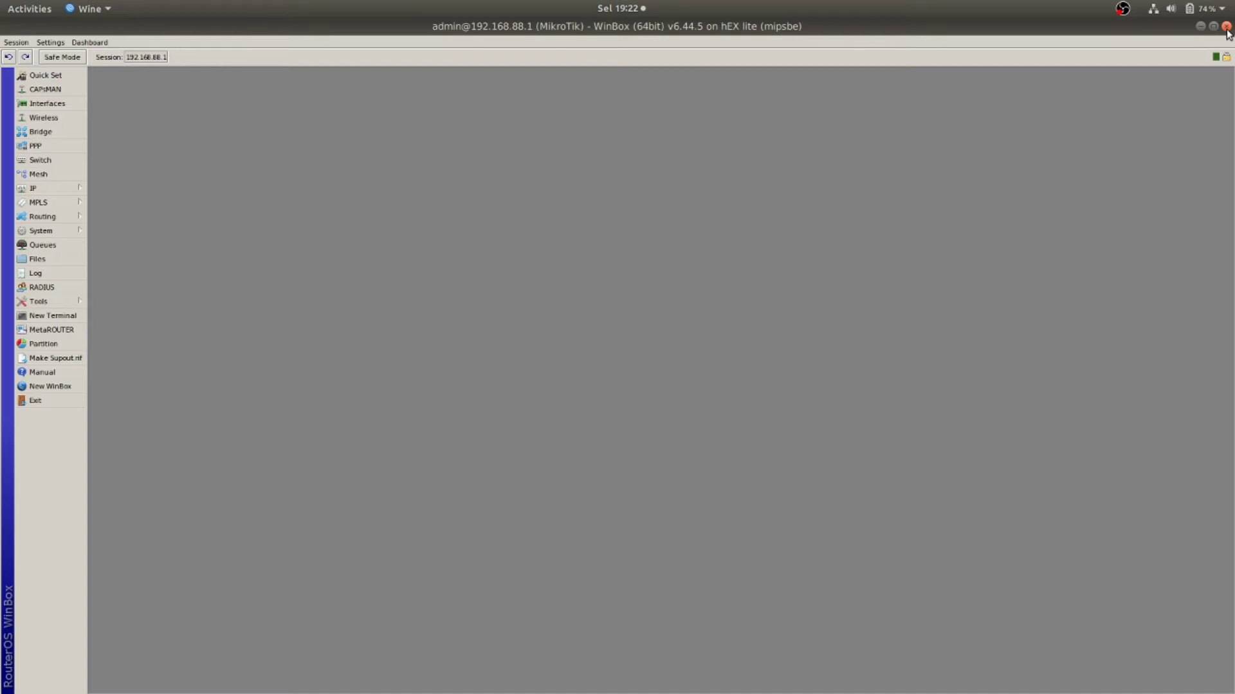
- Close the WinBox session and run winbox64.exe with Wine again from the terminal
click(1226, 29)
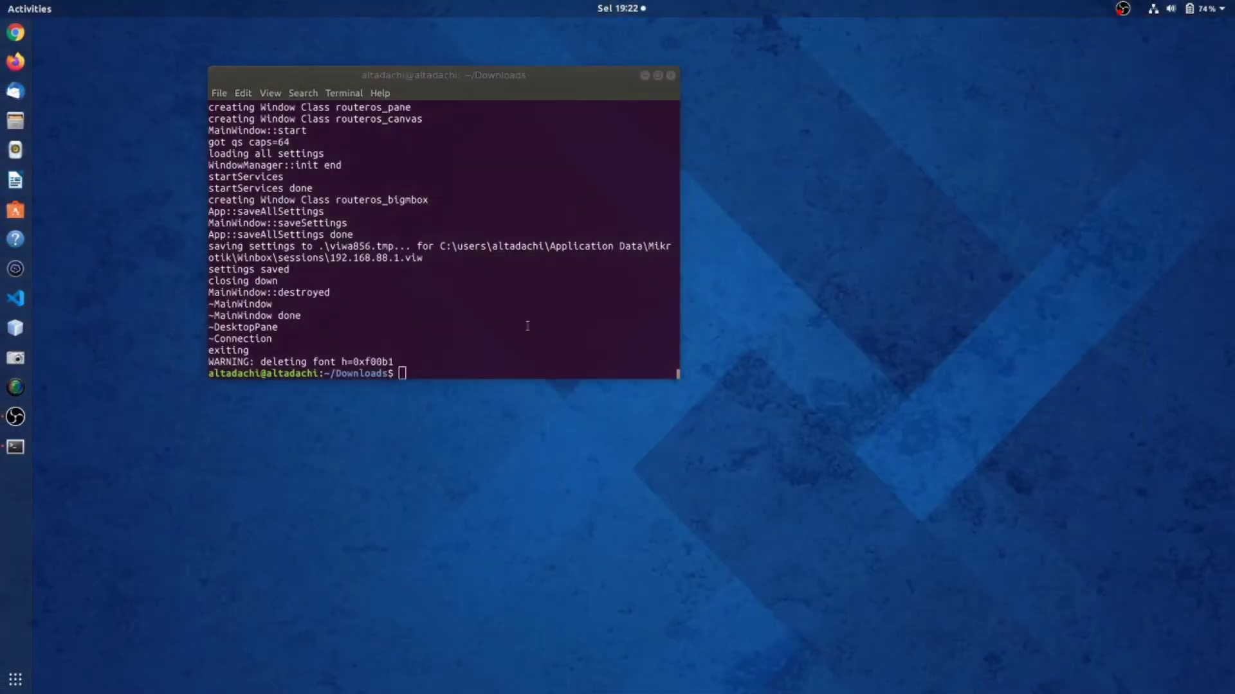
key(Up)
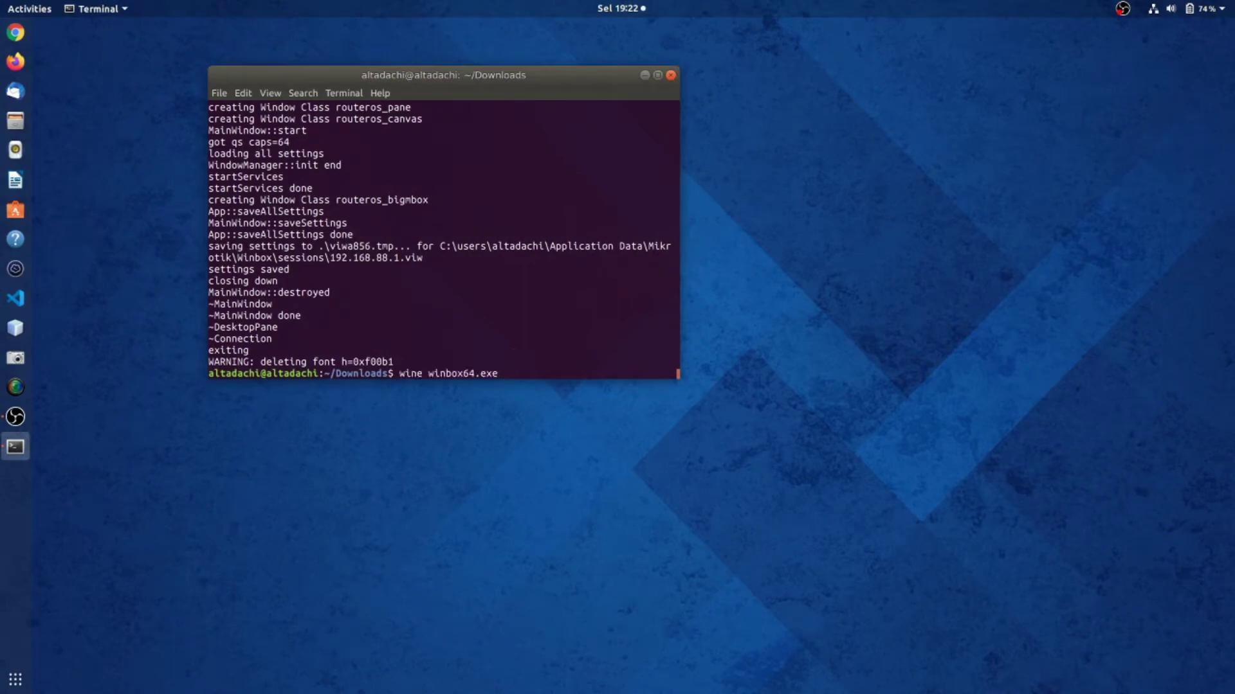
key(Return)
key(Return)
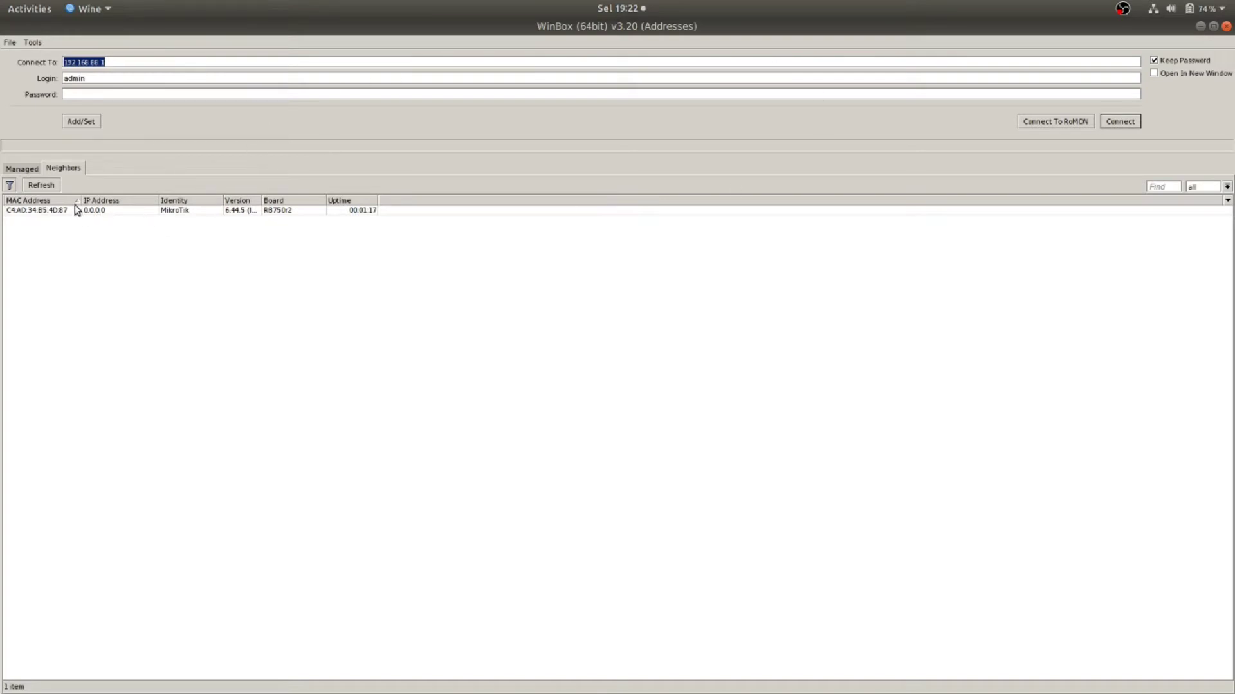
- Check the wired connection's IPv4 address, netmask, gateway and DNS in Ubuntu's network settings, then close them without changes
click(119, 210)
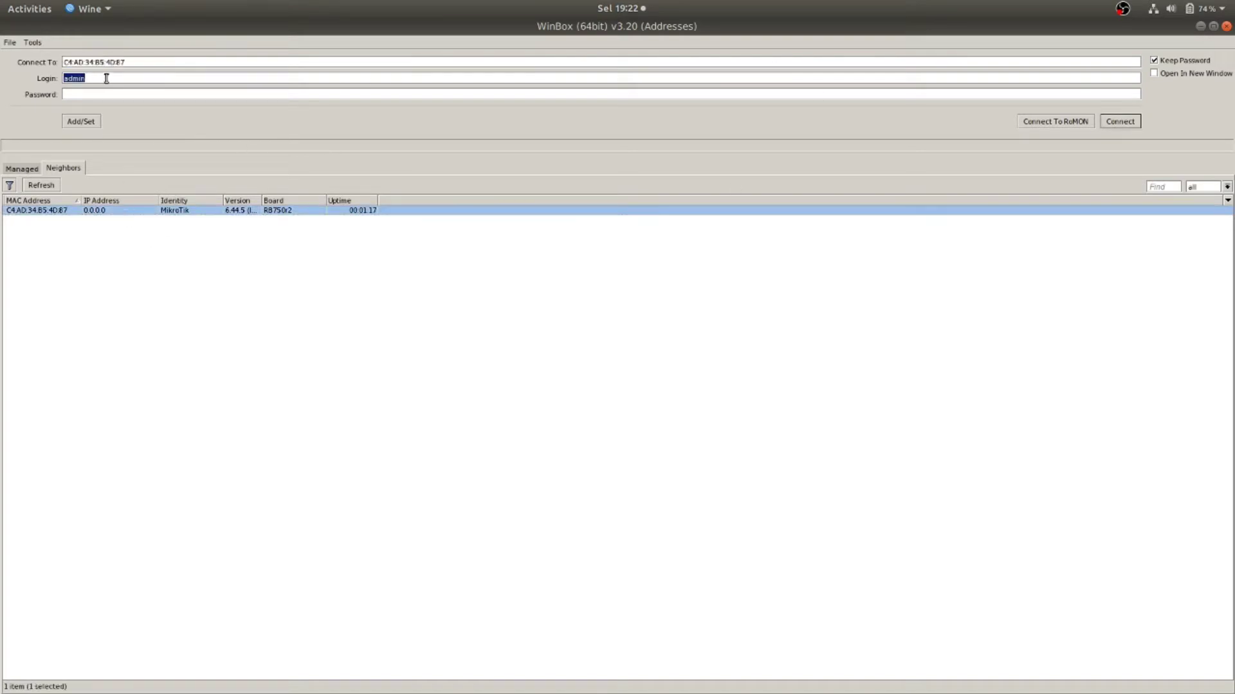
click(1154, 14)
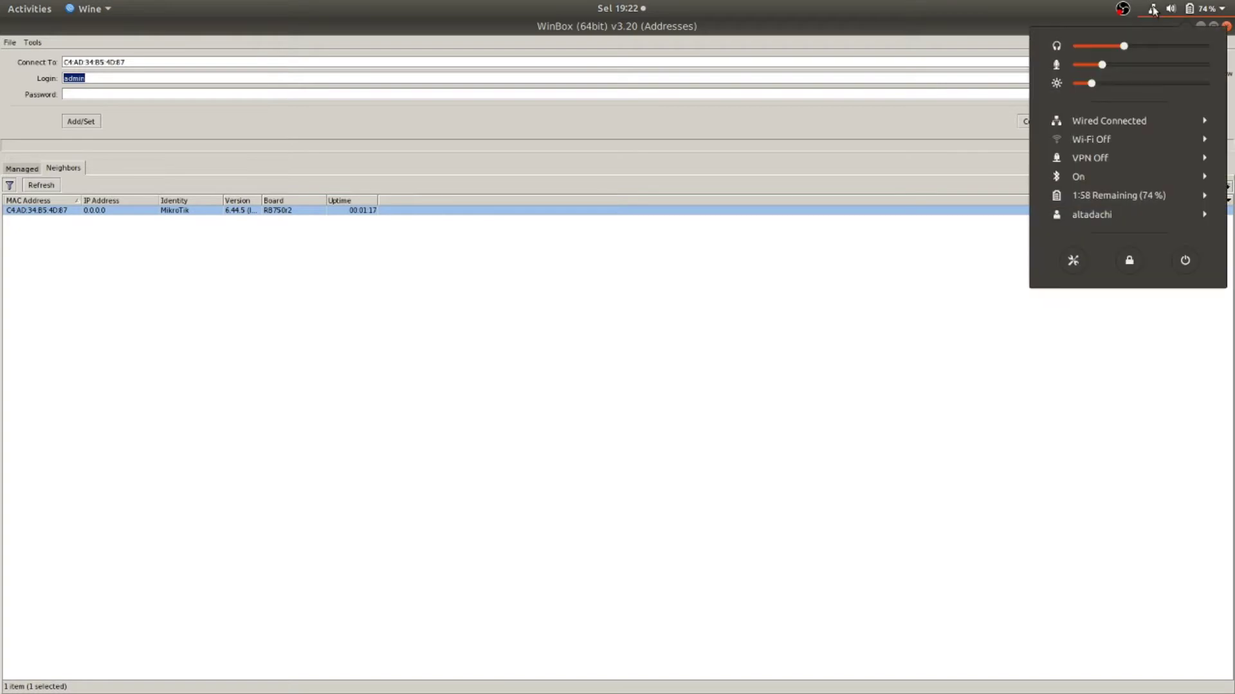
click(591, 330)
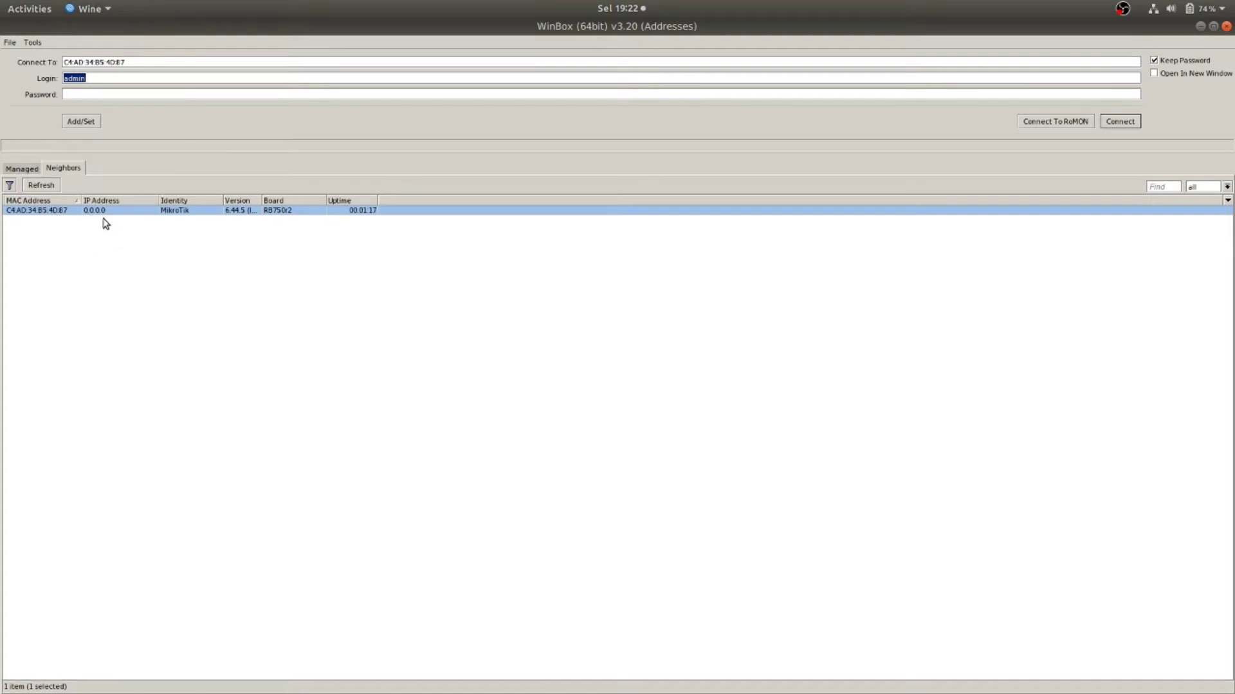
click(1152, 10)
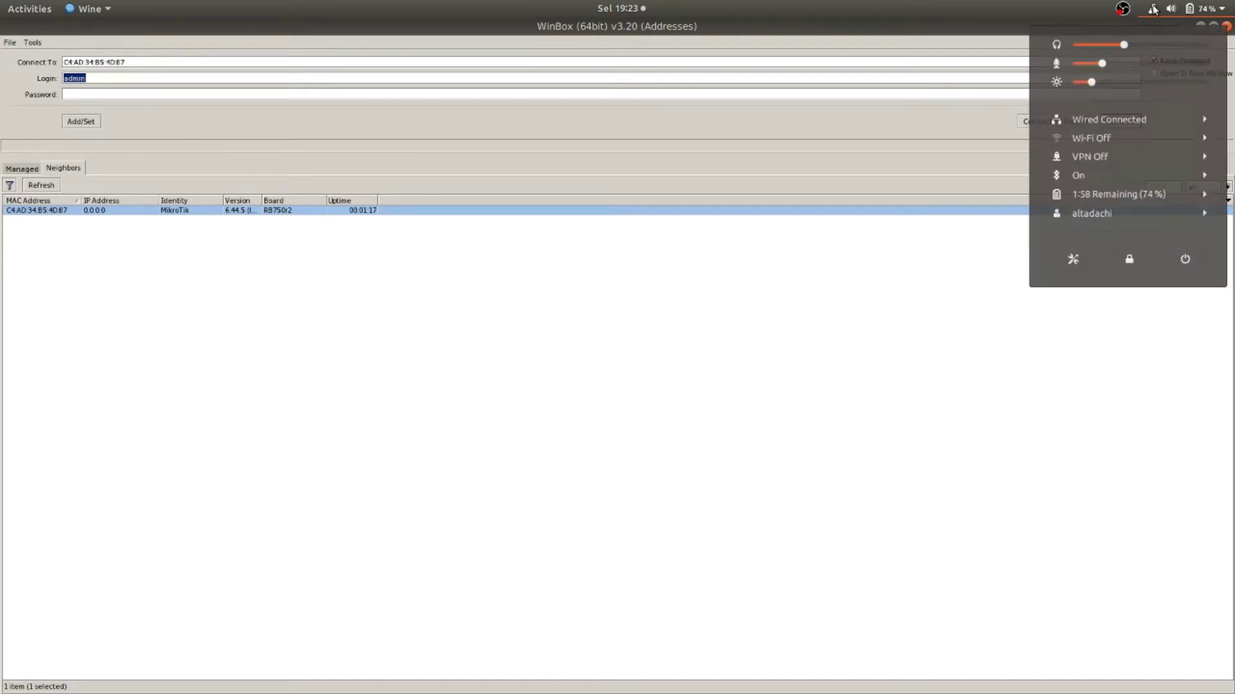
click(1133, 121)
click(1101, 162)
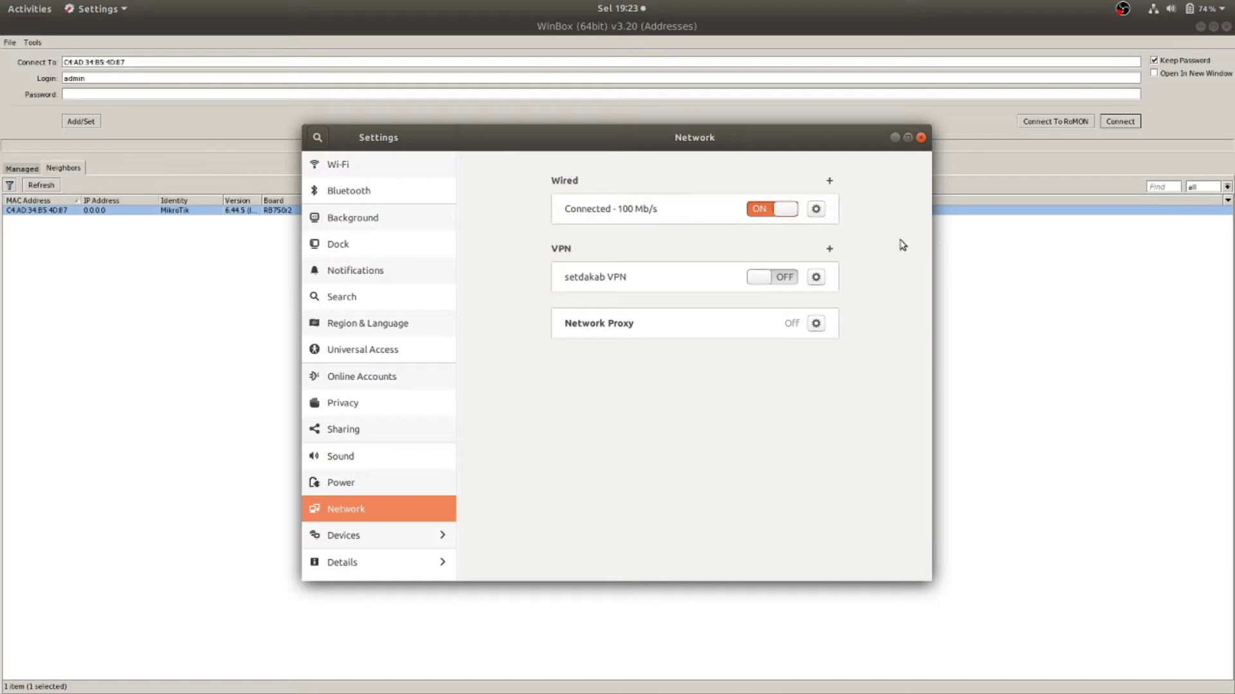
click(812, 211)
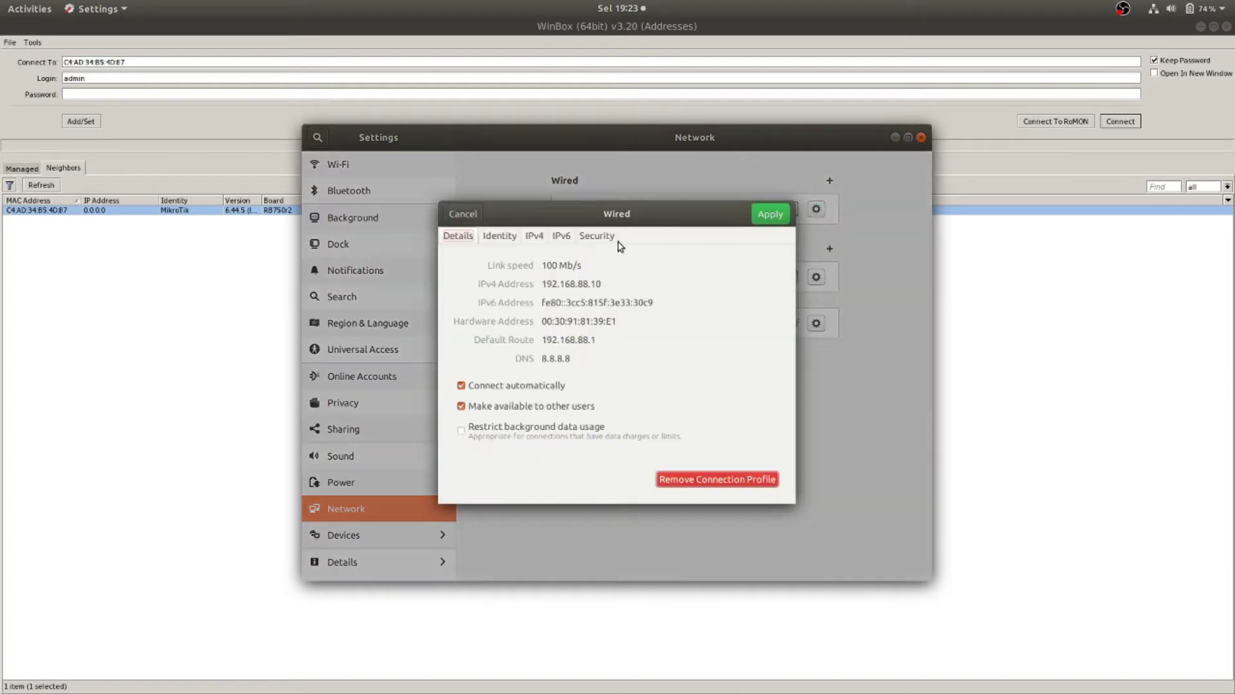
click(537, 235)
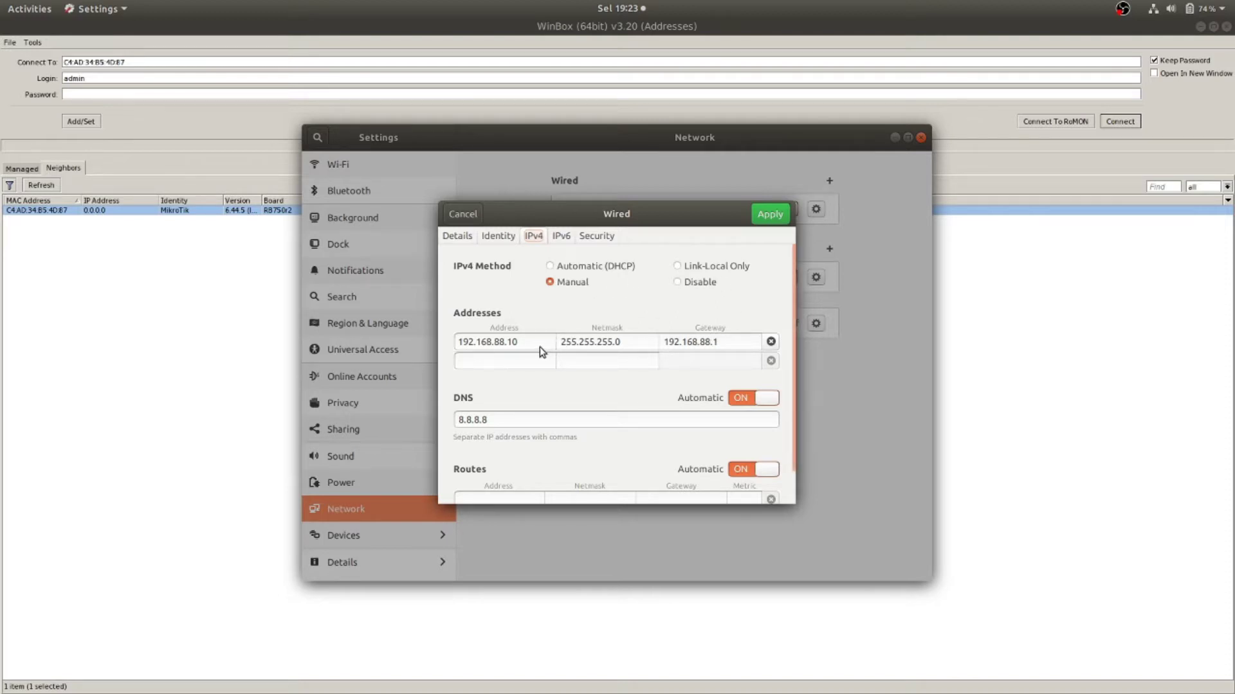
drag(520, 342, 431, 341)
drag(525, 347, 430, 342)
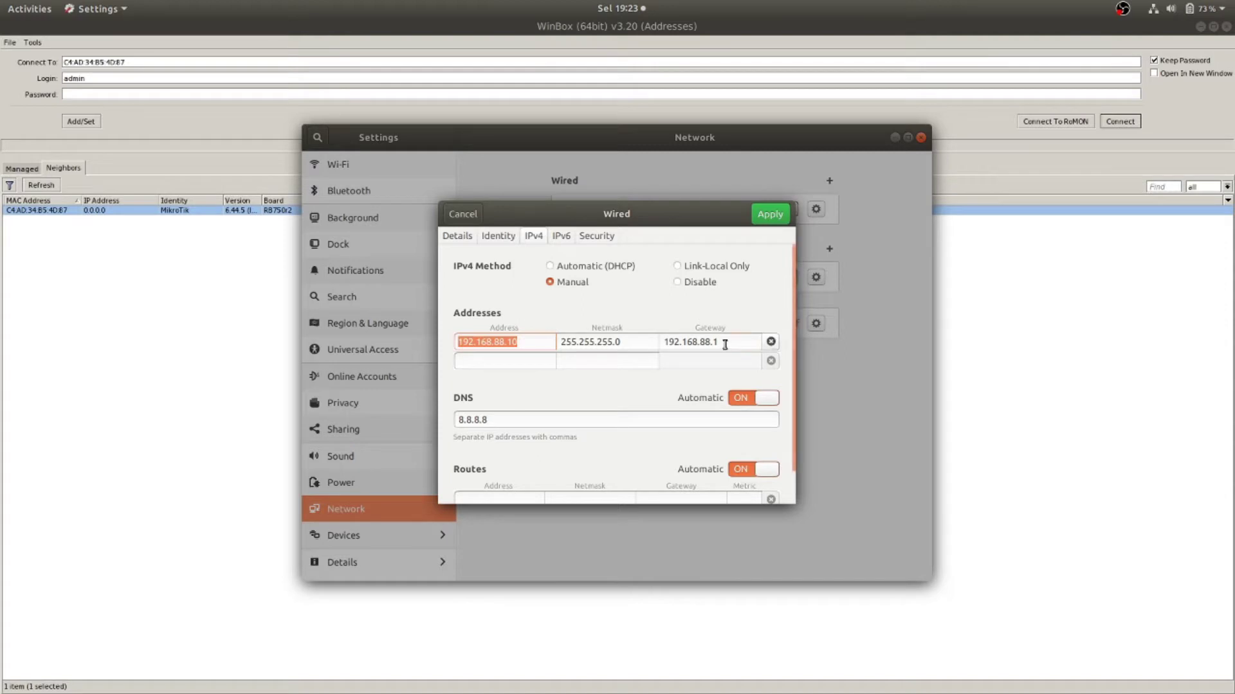
click(470, 212)
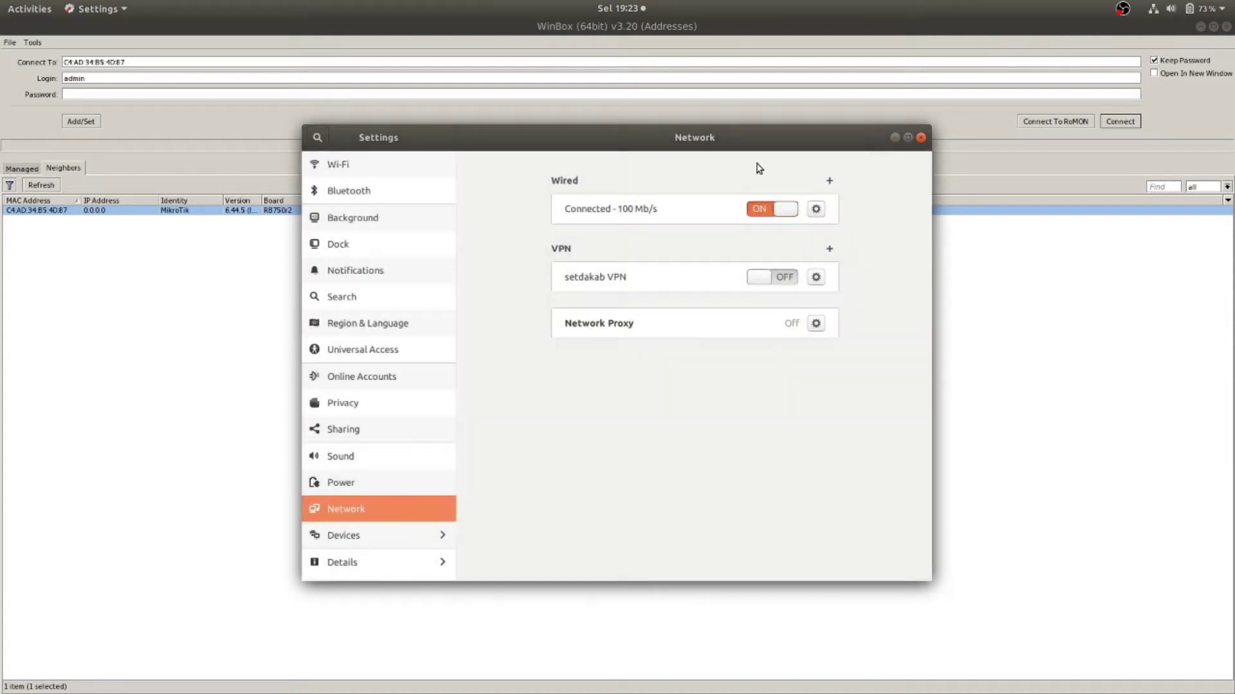
click(921, 137)
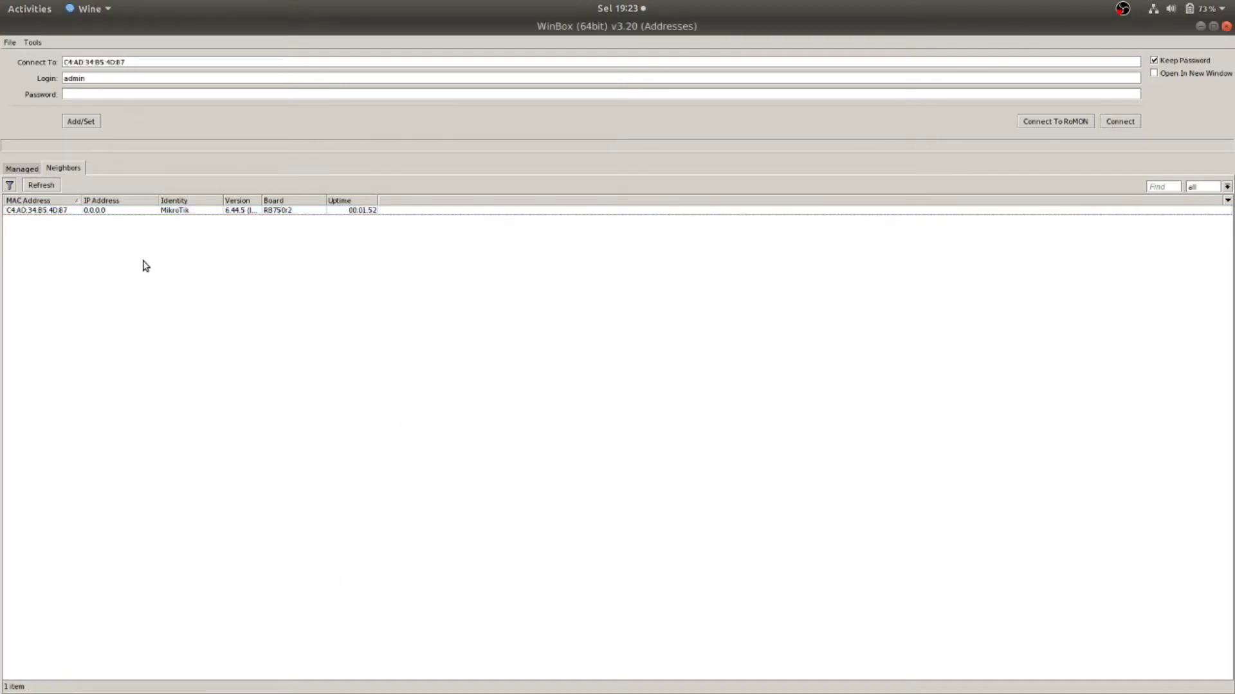
- Connect to the discovered MikroTik router through its MAC address as admin and maximize the session window
click(90, 213)
click(118, 61)
click(101, 212)
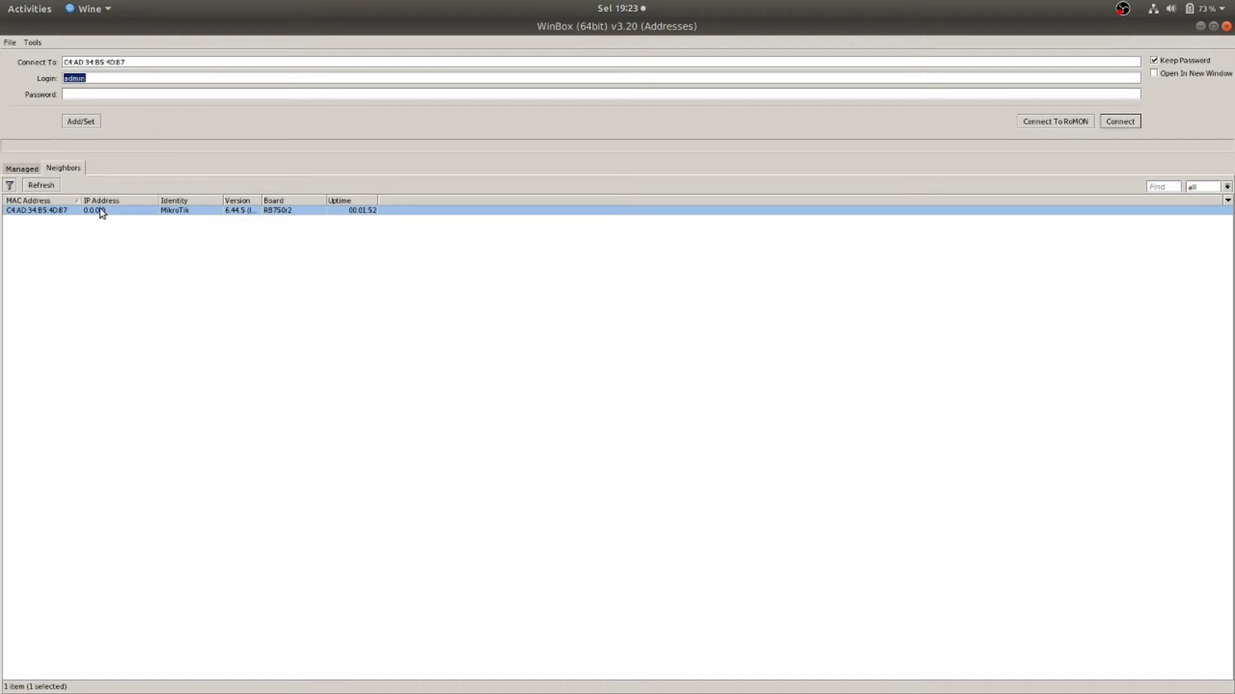
click(38, 213)
click(1136, 121)
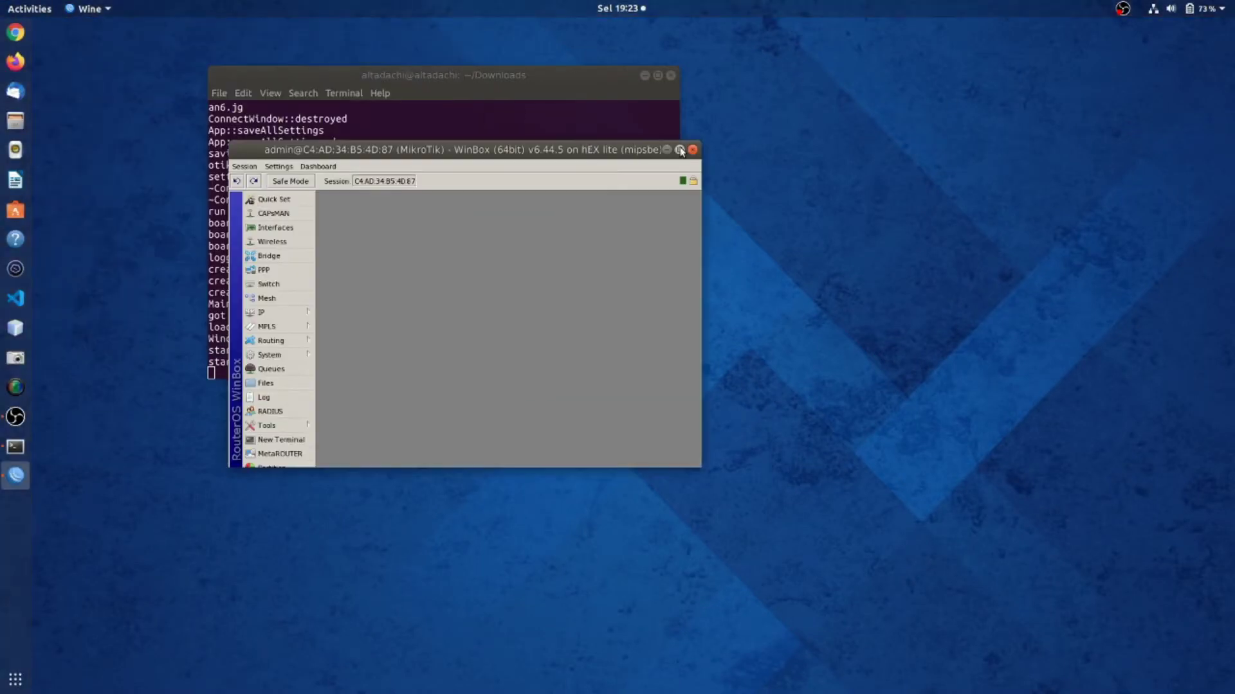
click(680, 150)
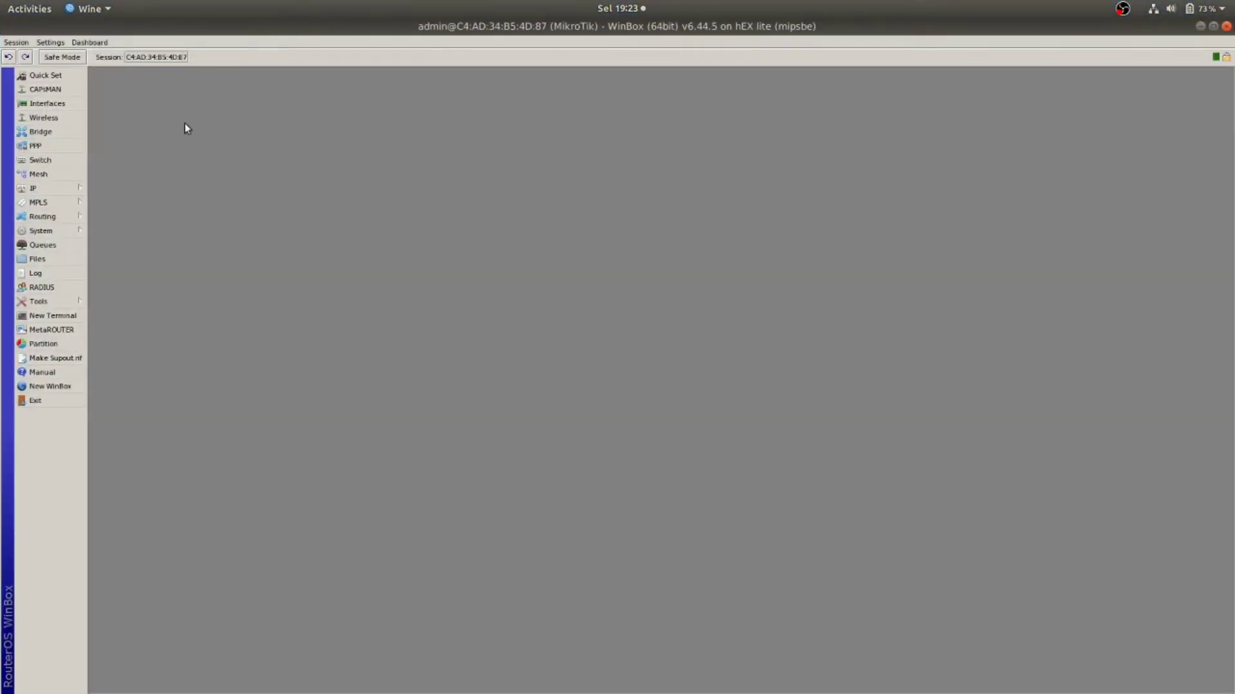
- Open the router's interface list and examine the status and traffic of ports ether1 to ether5
click(63, 104)
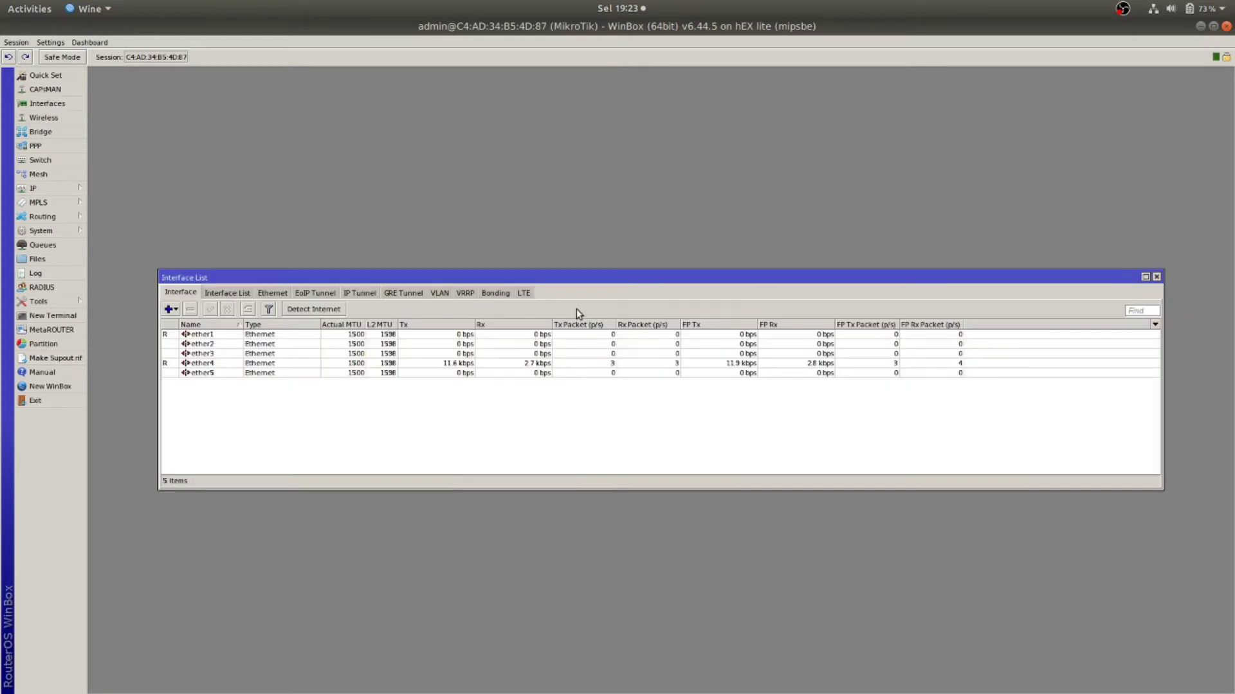
drag(572, 276, 630, 151)
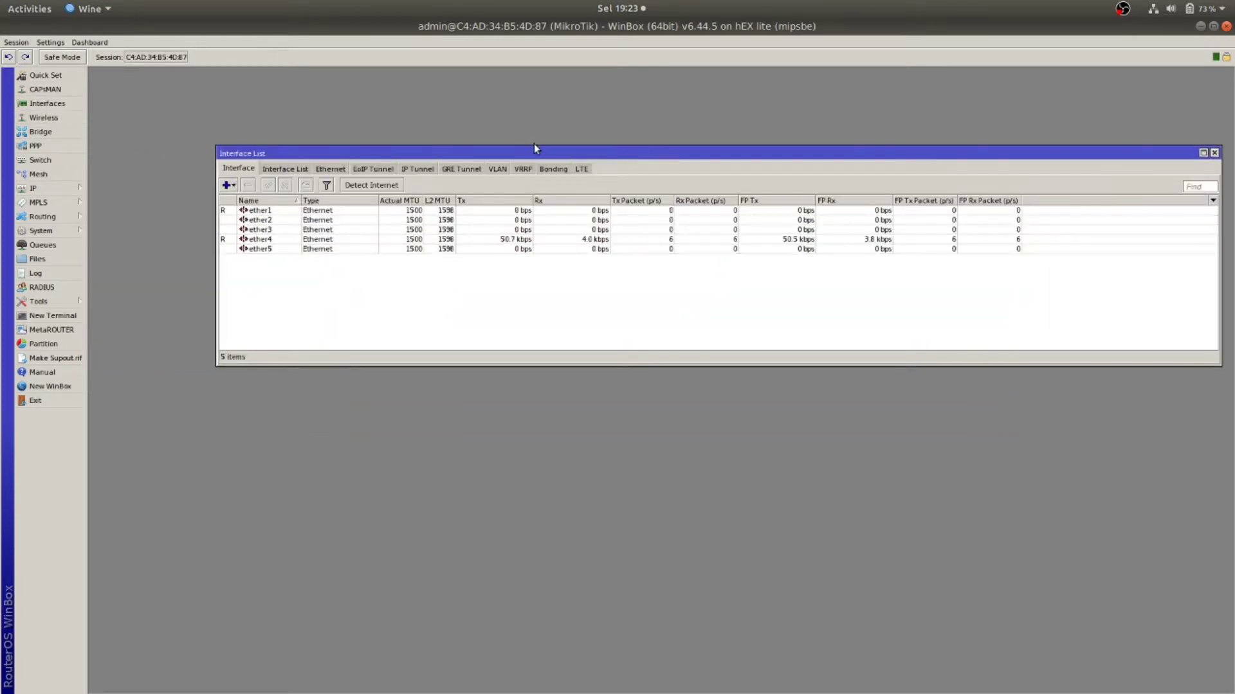
drag(534, 144, 477, 148)
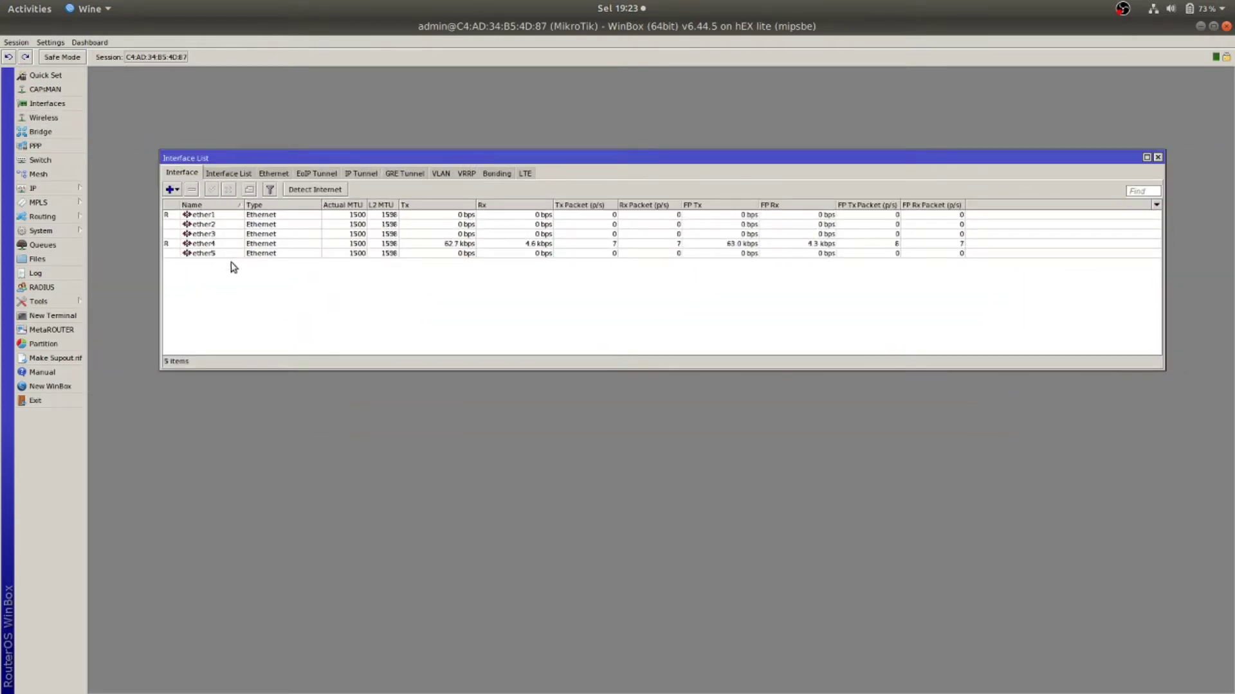
click(215, 218)
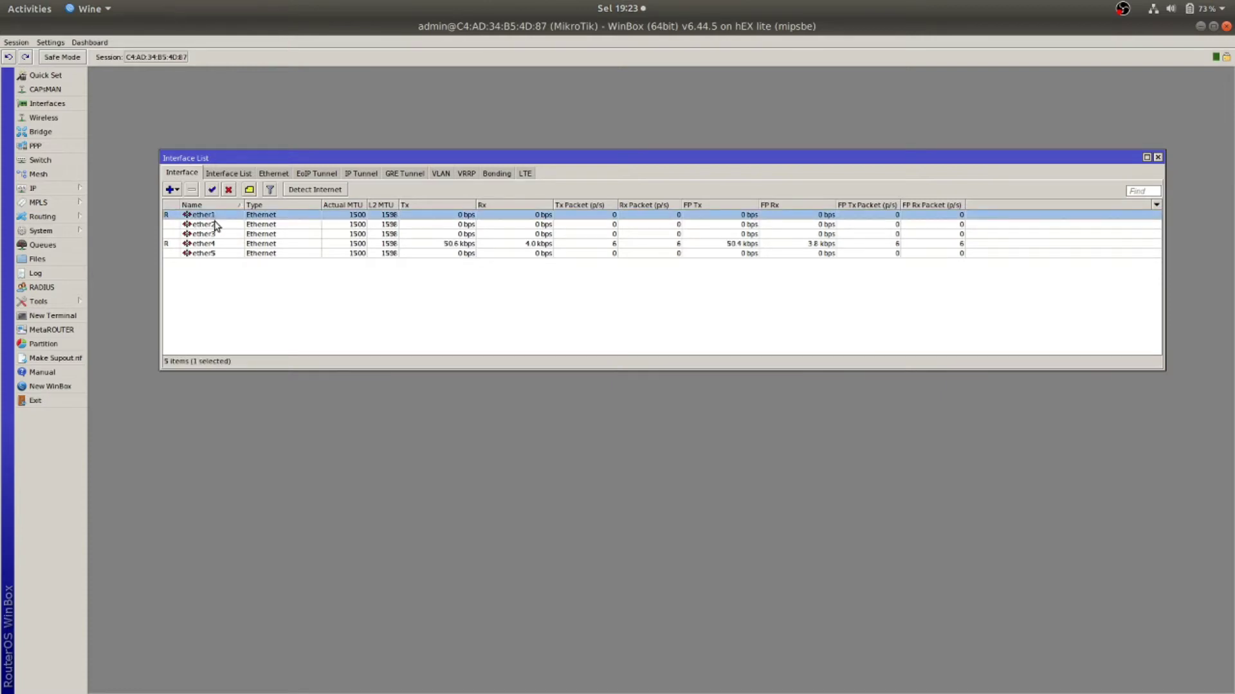
click(189, 244)
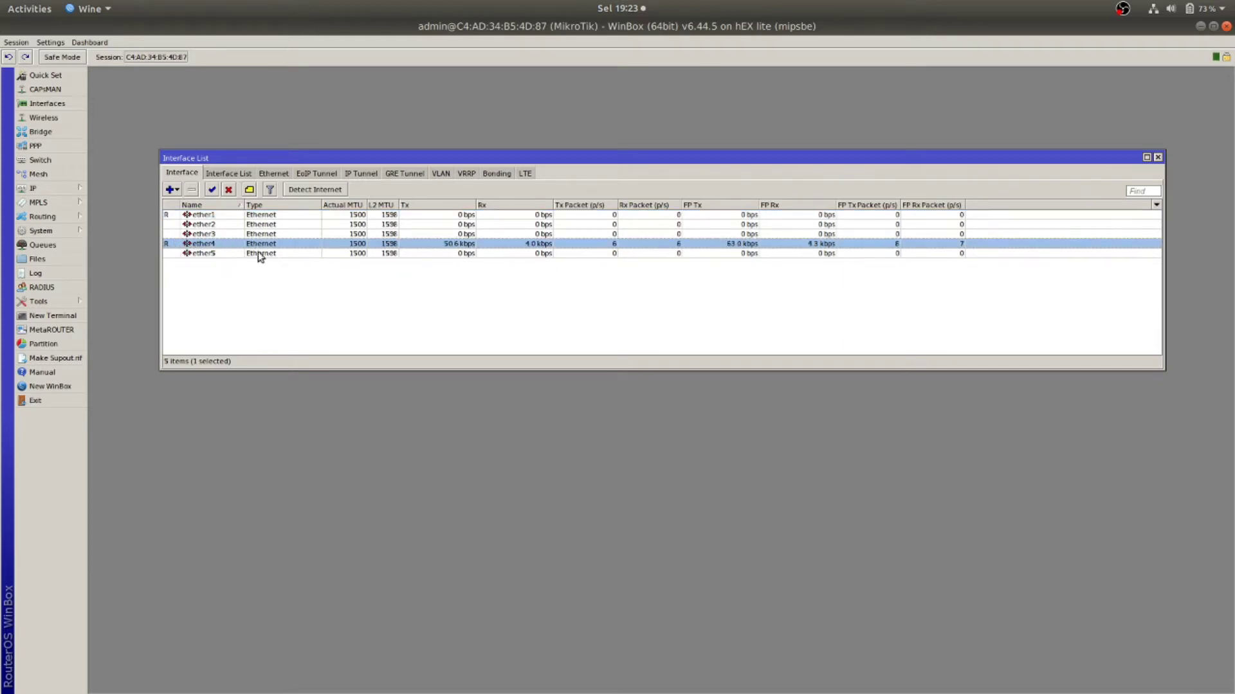
click(240, 226)
click(225, 214)
click(216, 234)
click(215, 243)
drag(828, 158, 894, 161)
drag(665, 167, 606, 160)
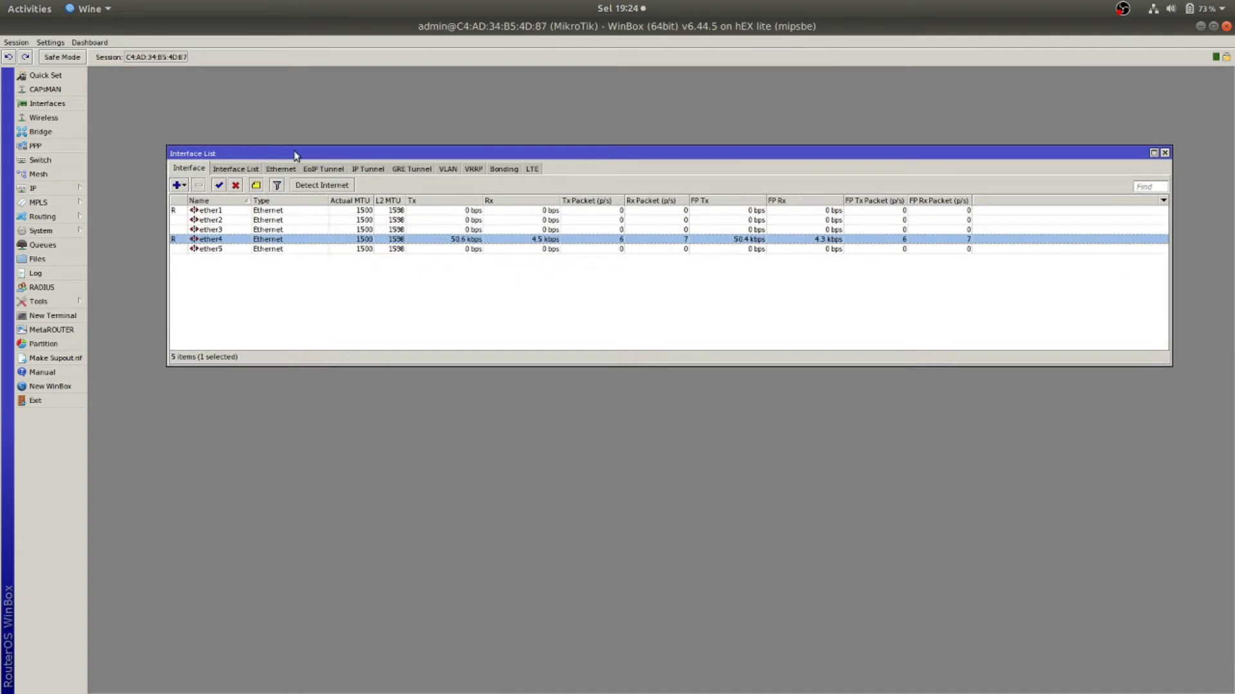
click(1164, 153)
click(47, 105)
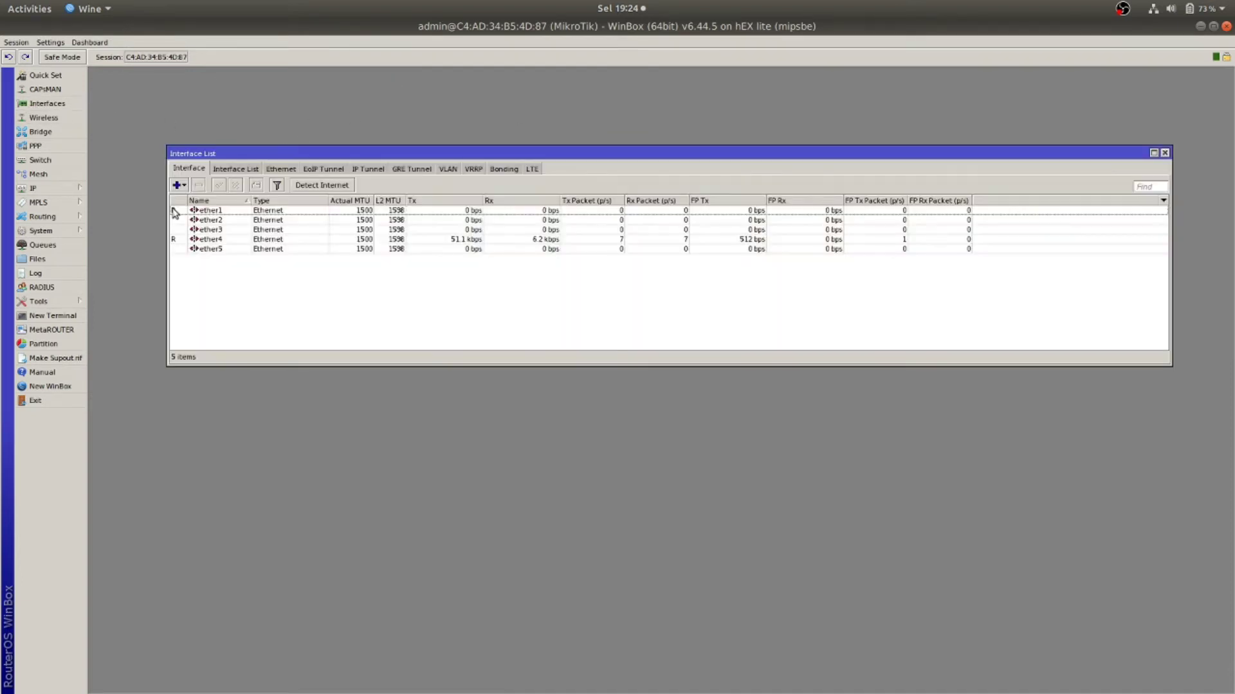
- Rename interface ether1 as ether1-ISP and save the change
mouse_move(546, 158)
mouse_down()
mouse_move(504, 155)
mouse_move(546, 164)
mouse_up()
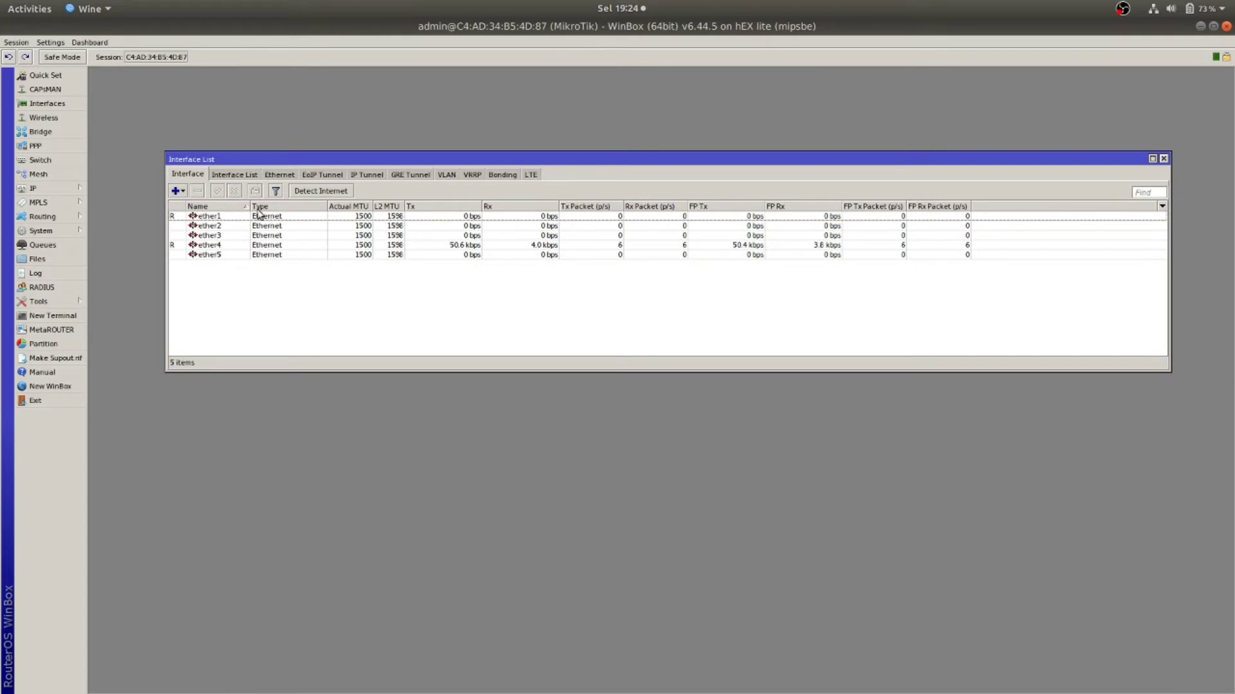
double_click(209, 217)
click(658, 270)
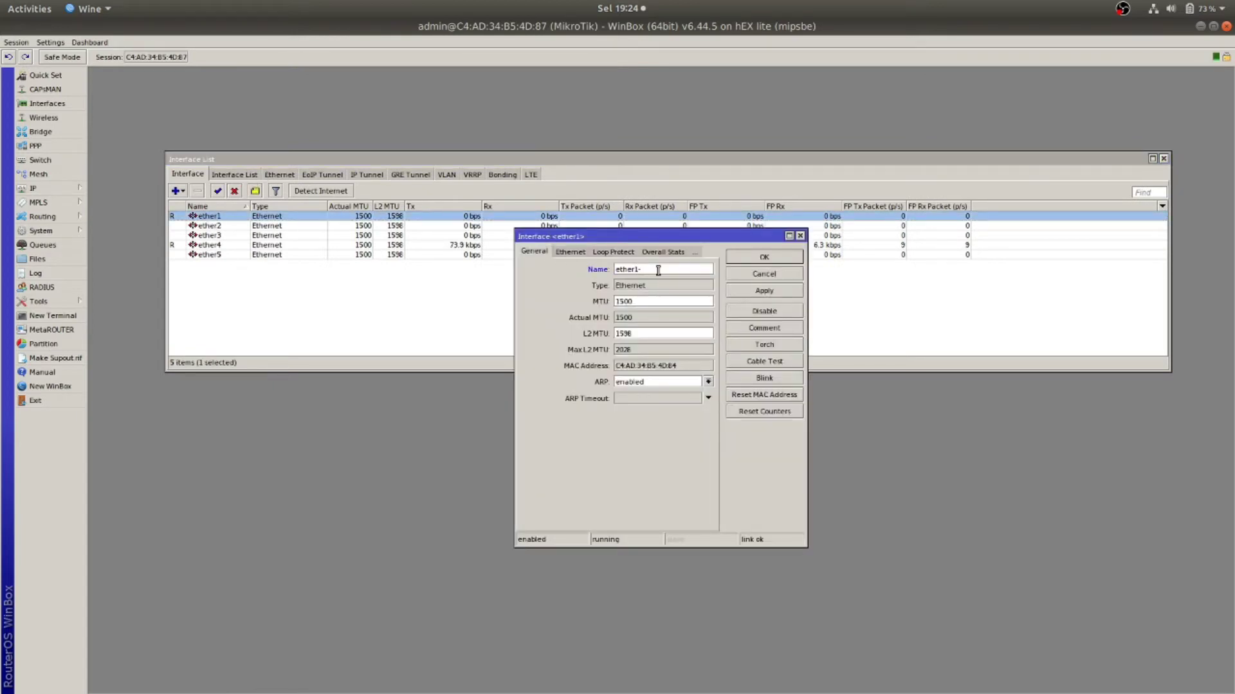
text(-ISP)
click(763, 293)
click(765, 258)
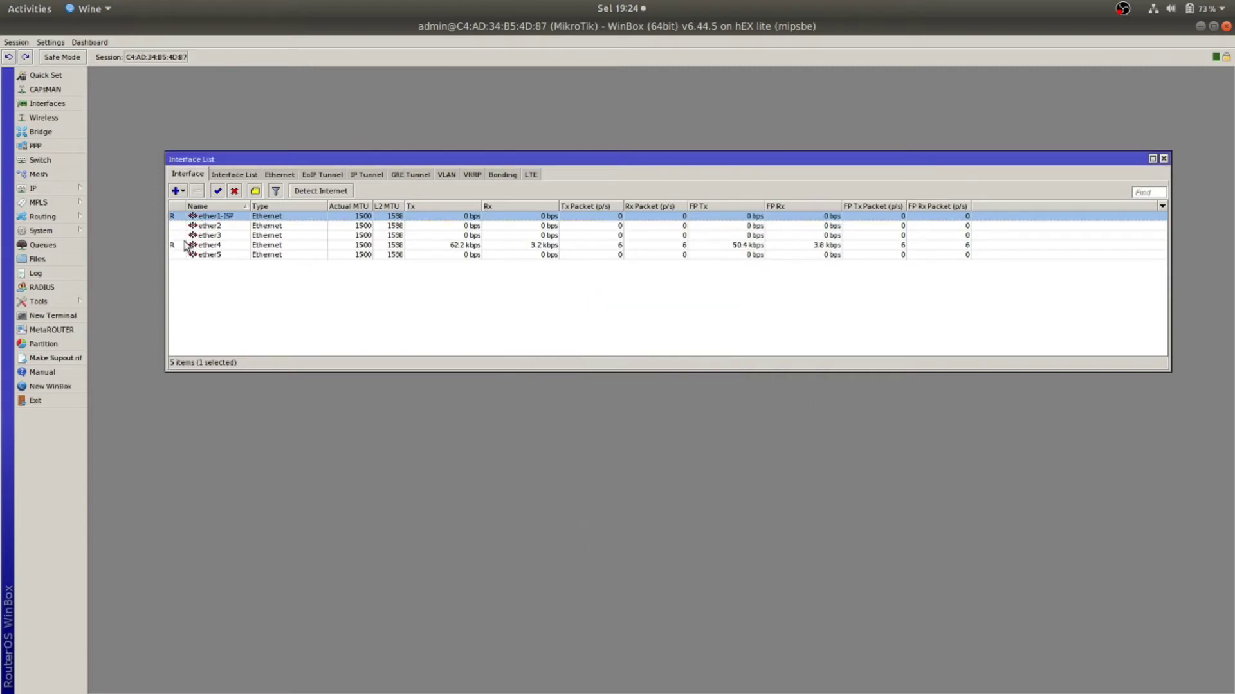
- Rename interface ether4 as ether4-LOKAL and save the change
double_click(204, 247)
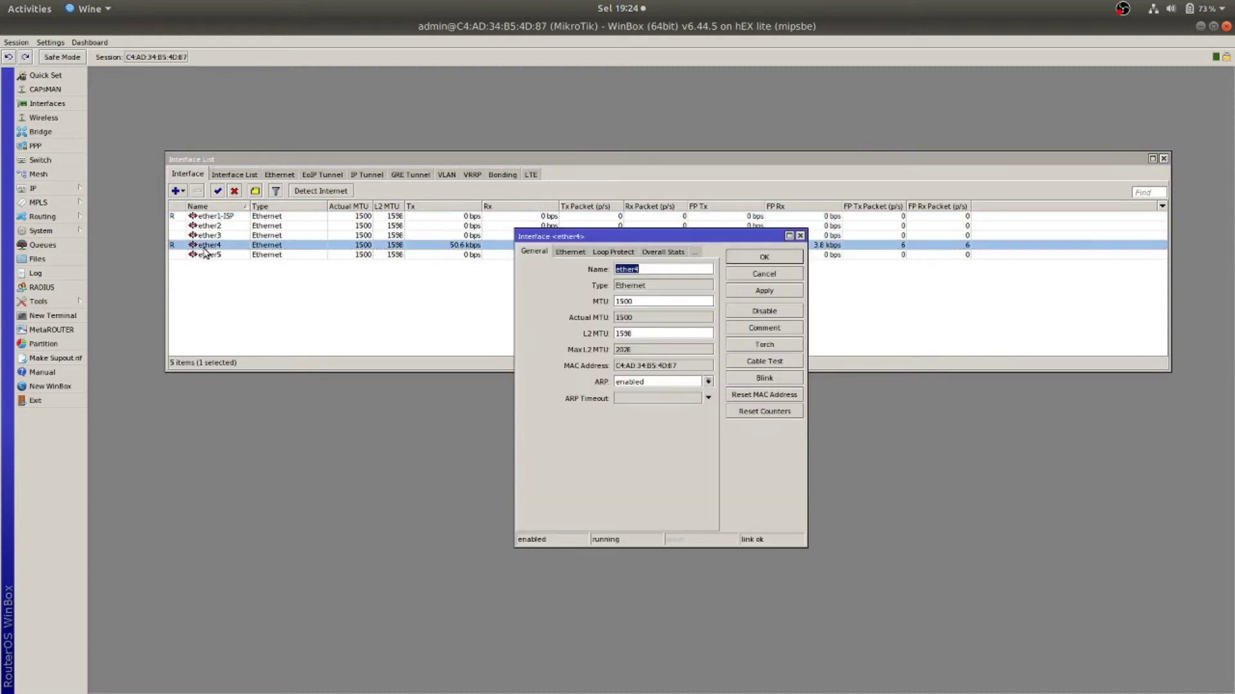
click(677, 270)
text(-LC)
click(747, 291)
click(763, 256)
- Examine the status and traffic of ether1-ISP and ether4-LOKAL in the interface list
drag(497, 159, 467, 169)
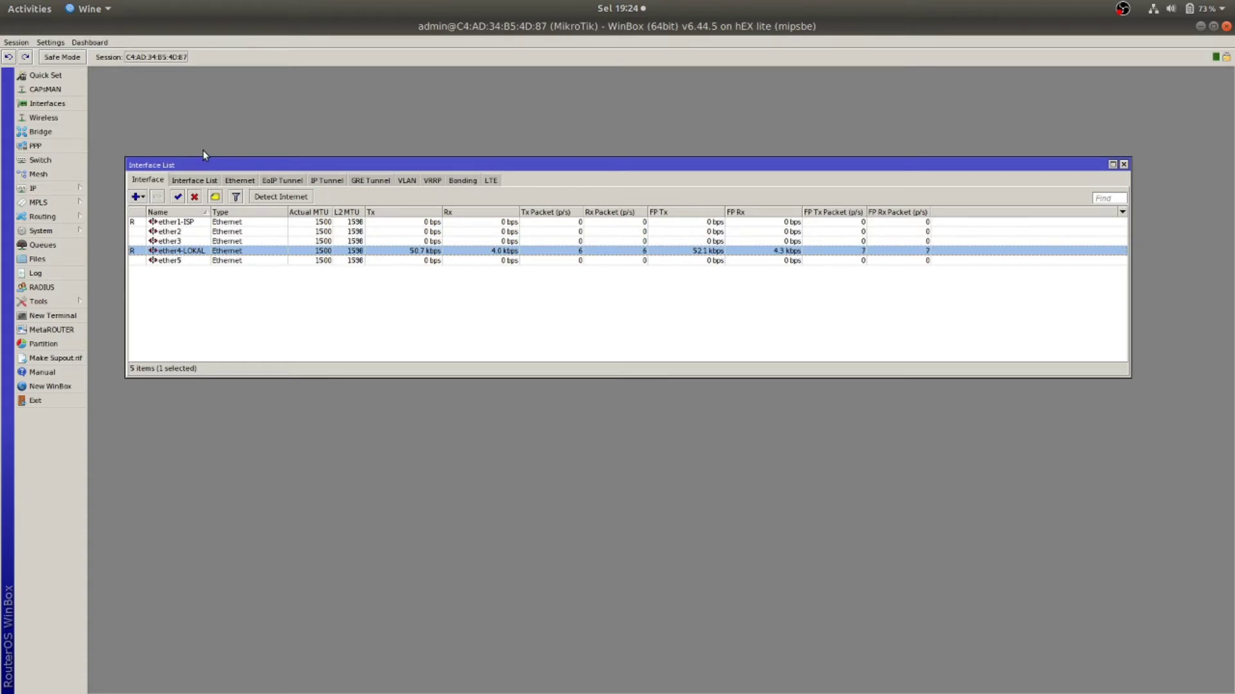
drag(224, 167, 222, 156)
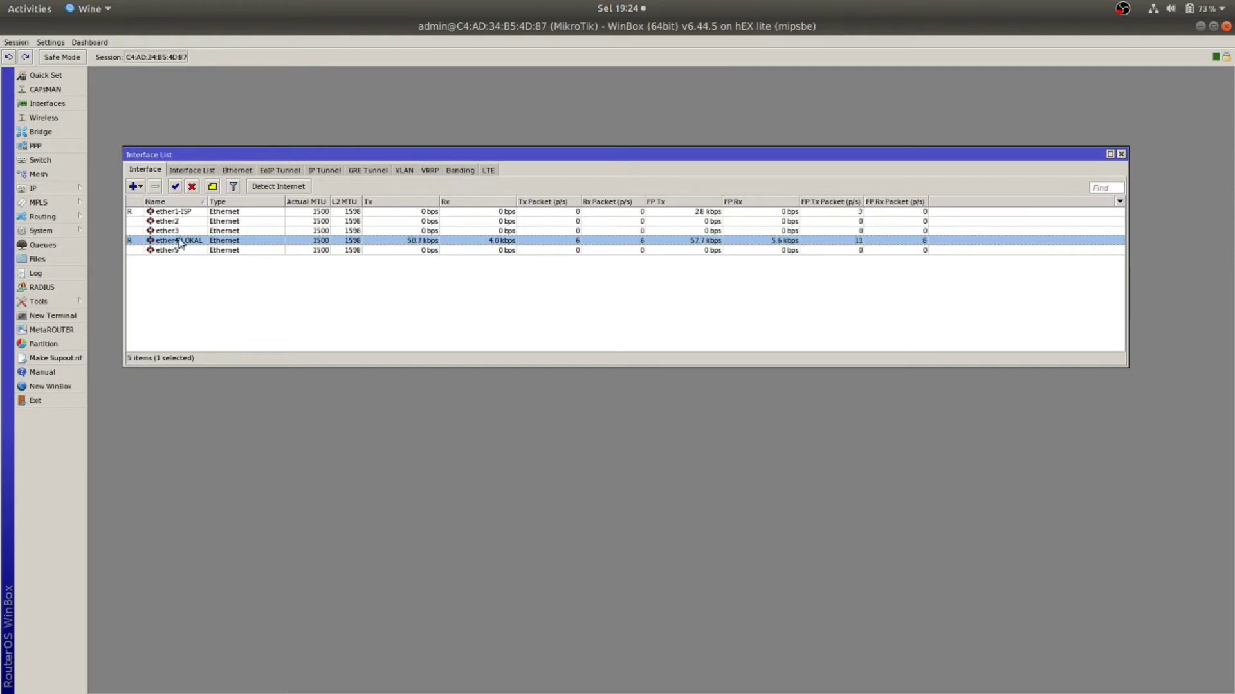
click(186, 212)
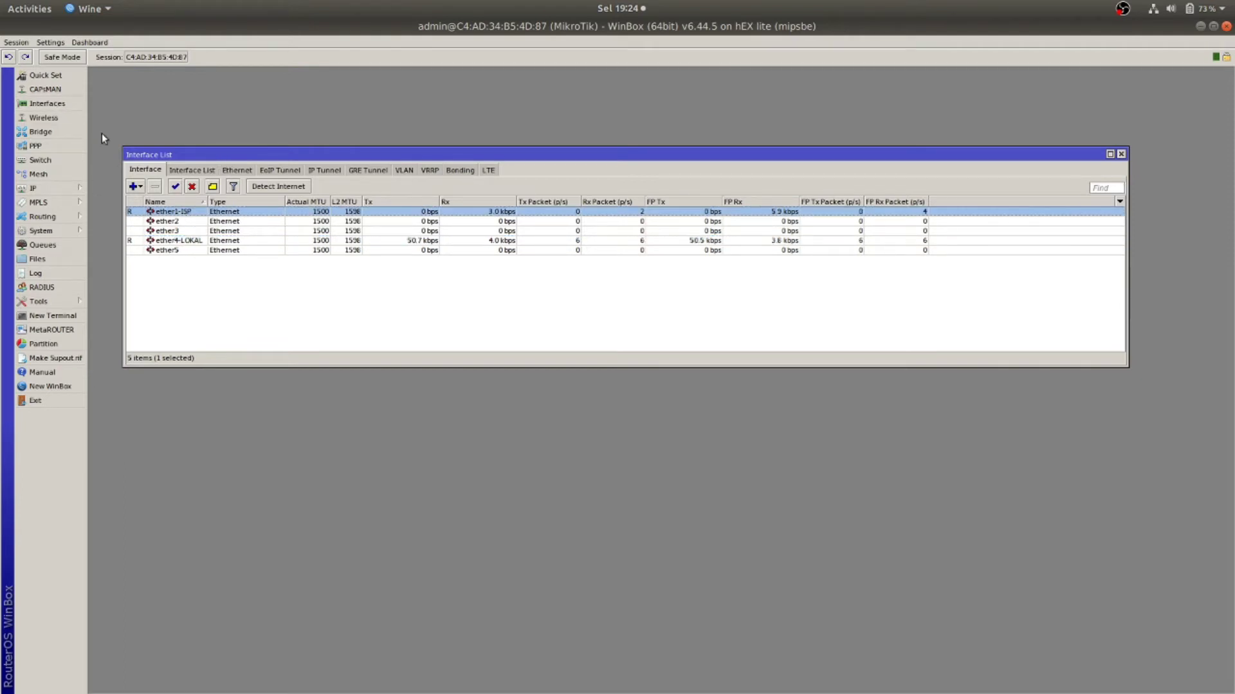
drag(394, 157, 423, 144)
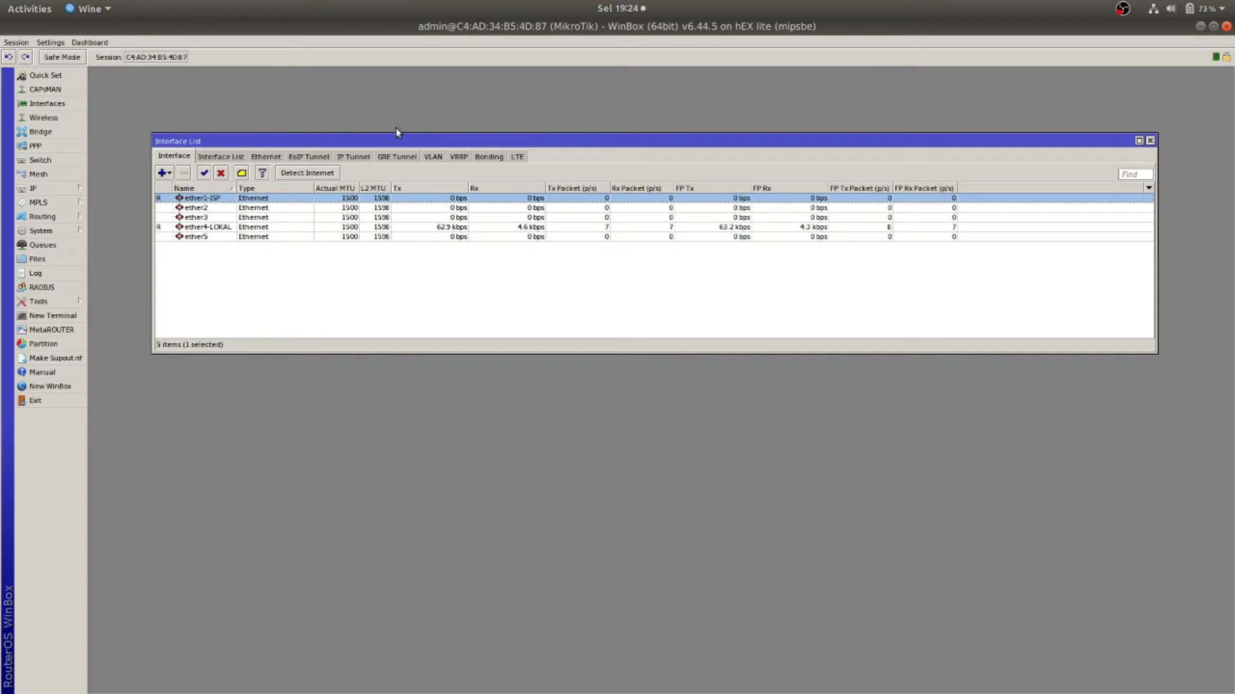
drag(406, 138, 394, 148)
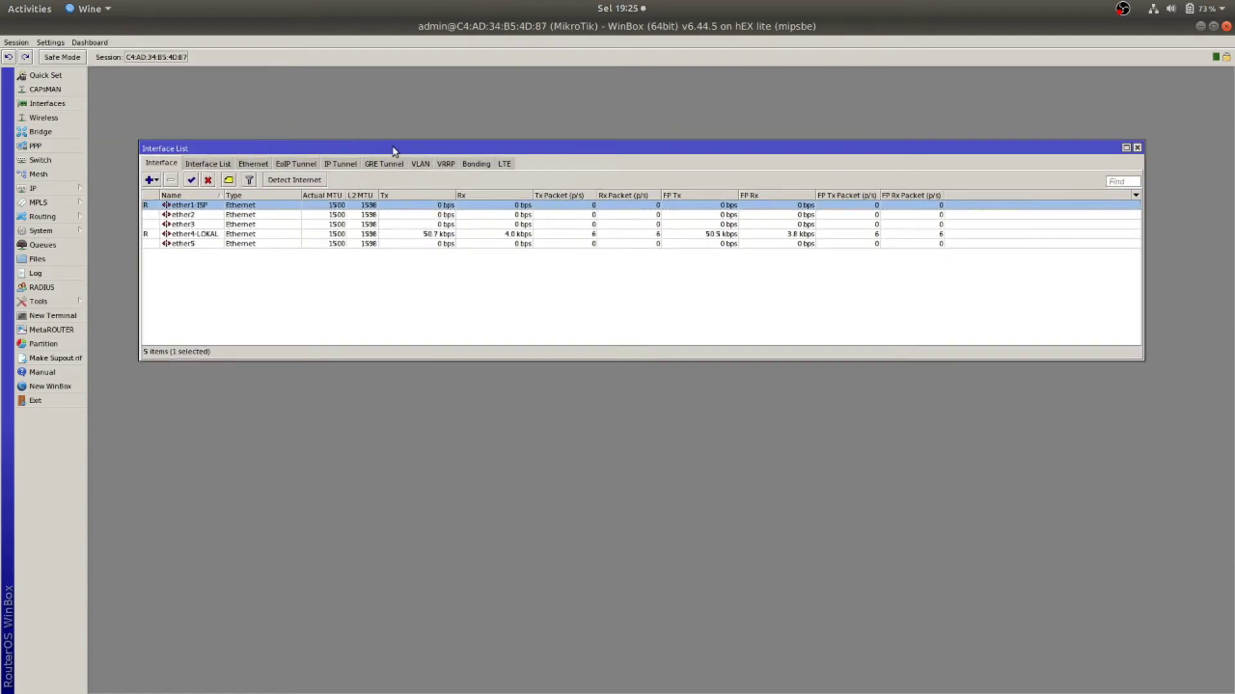
click(80, 190)
click(100, 148)
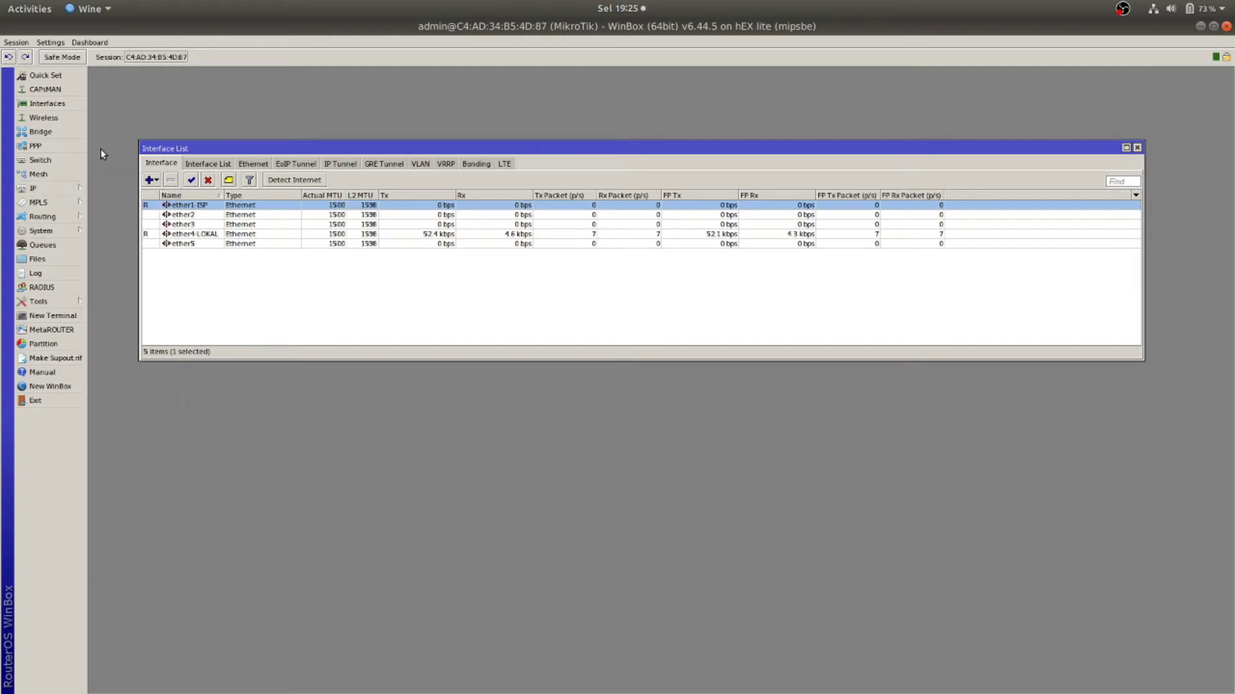
click(60, 182)
click(209, 235)
click(192, 206)
click(193, 244)
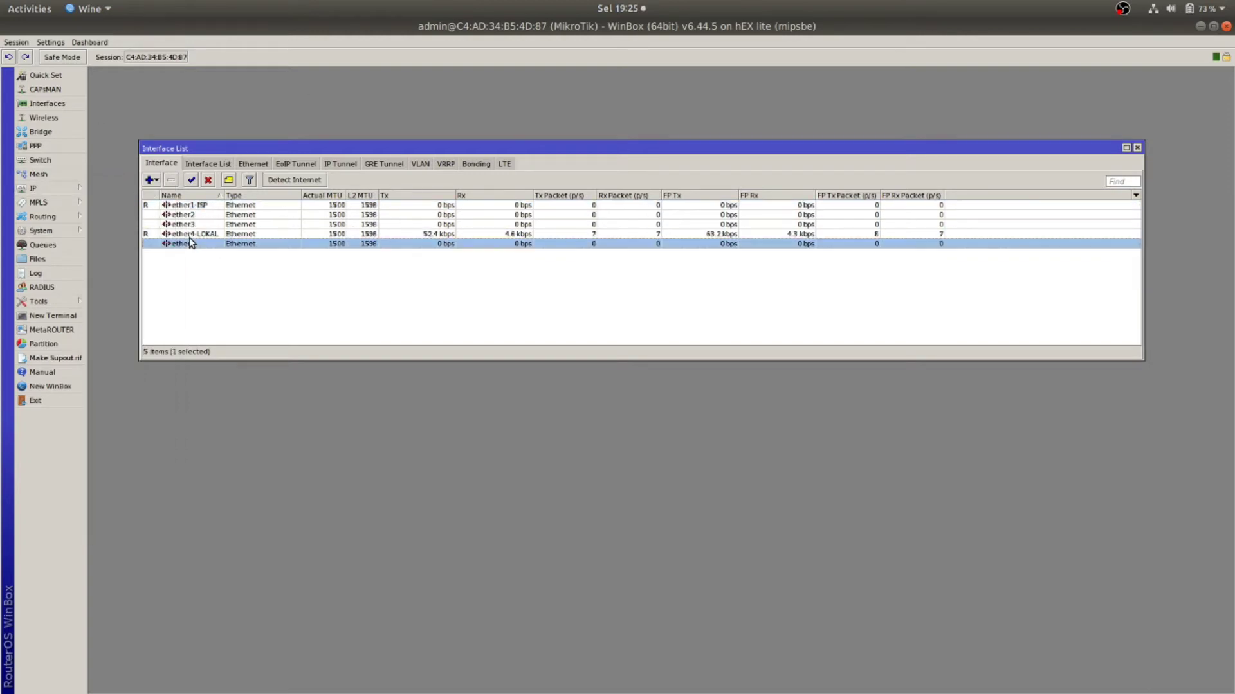
click(192, 235)
click(193, 206)
click(194, 235)
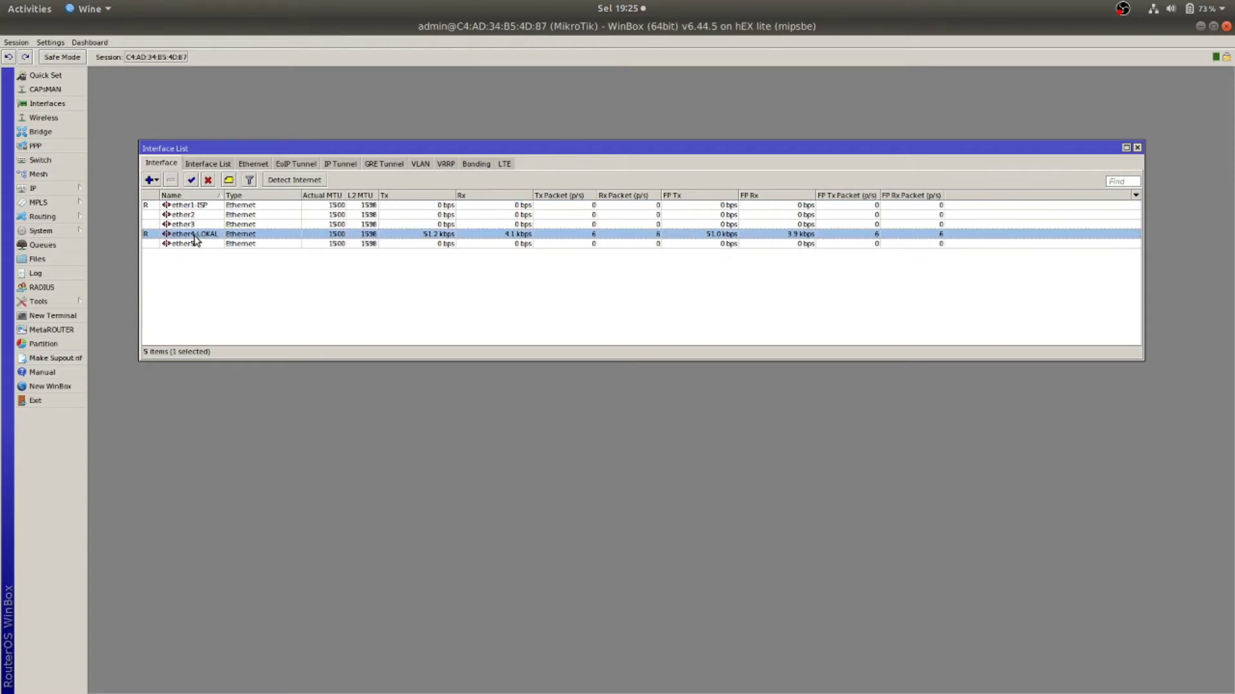
- Open the router's IP address list
click(70, 188)
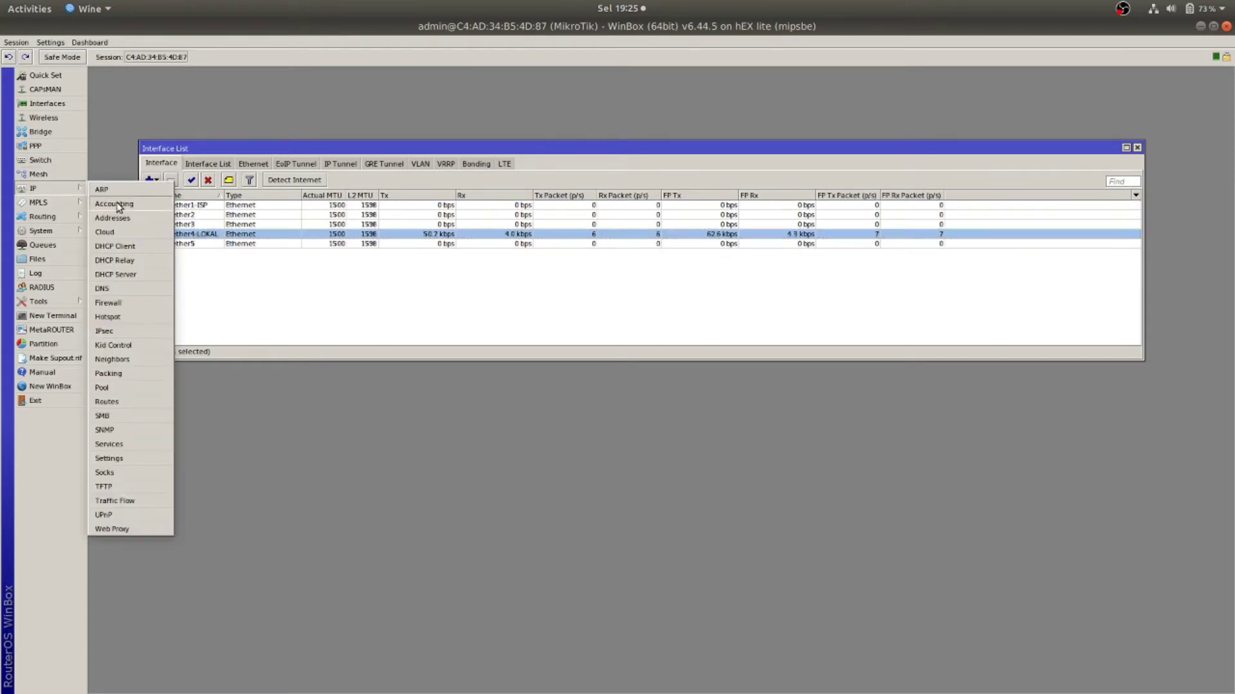
click(69, 188)
click(69, 189)
click(155, 218)
drag(608, 285, 569, 286)
- Add the IP address 192.168.100.2/24 to interface ether1-ISP
click(525, 303)
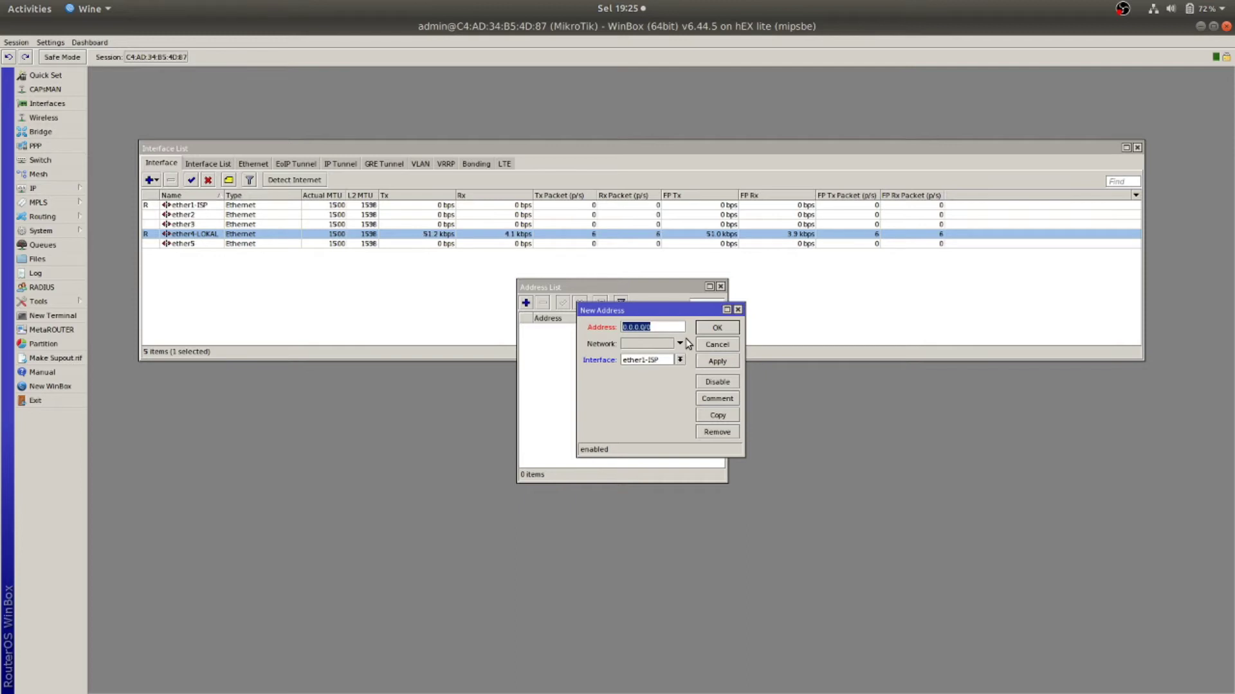
text(1)
text(92.168.100.2/24)
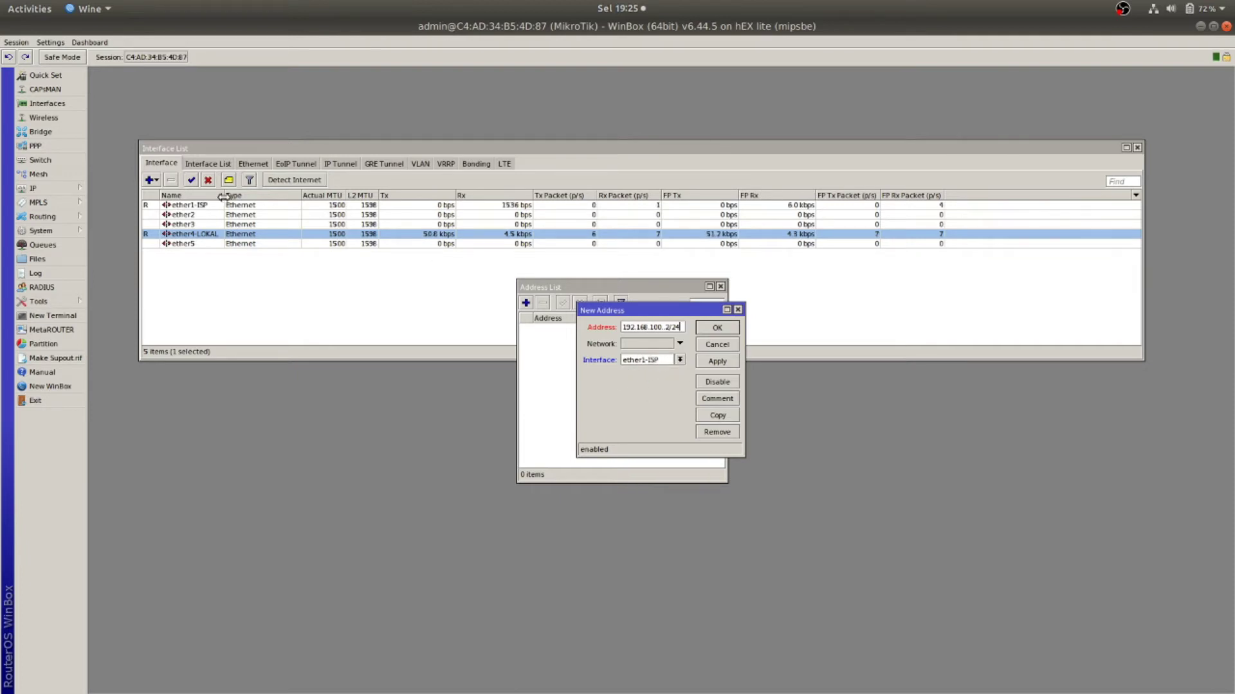
drag(680, 327, 620, 327)
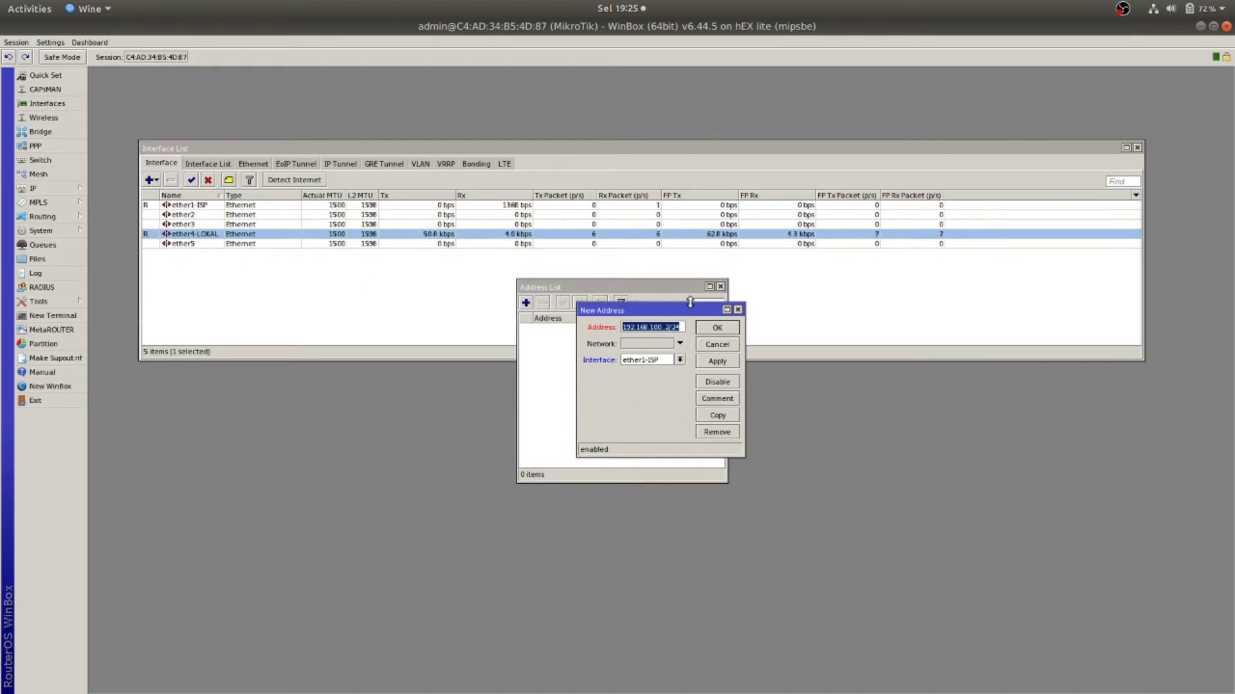
drag(681, 318, 620, 340)
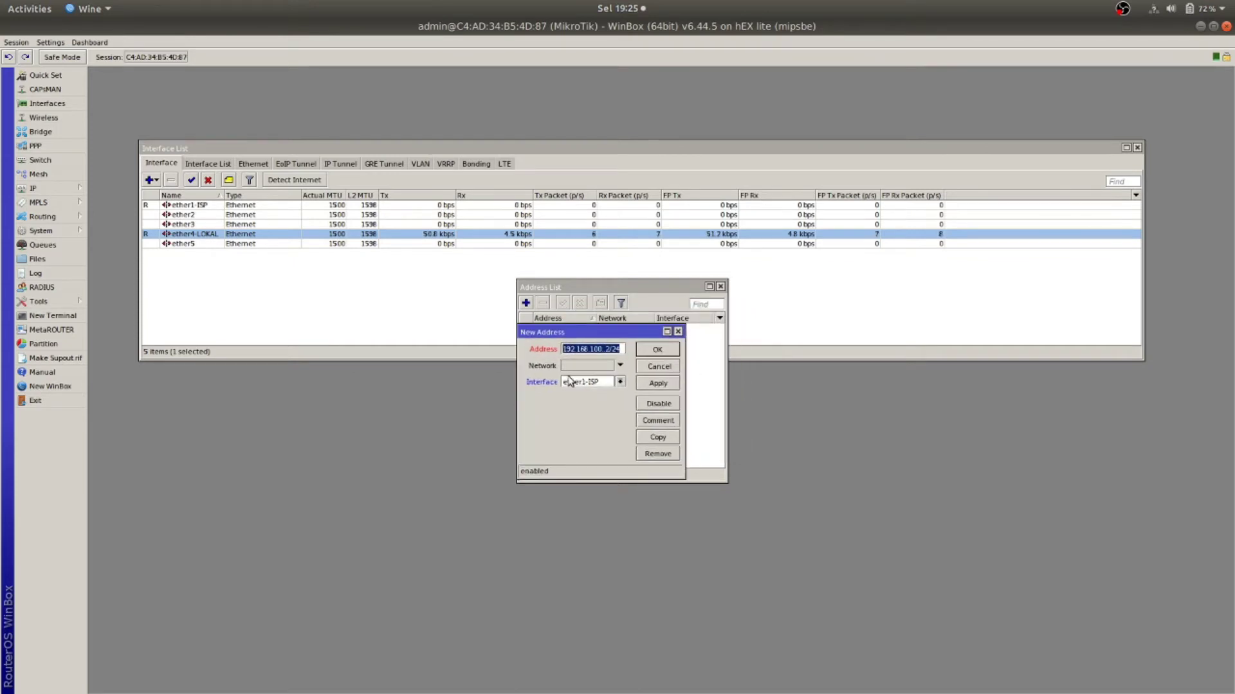
click(657, 387)
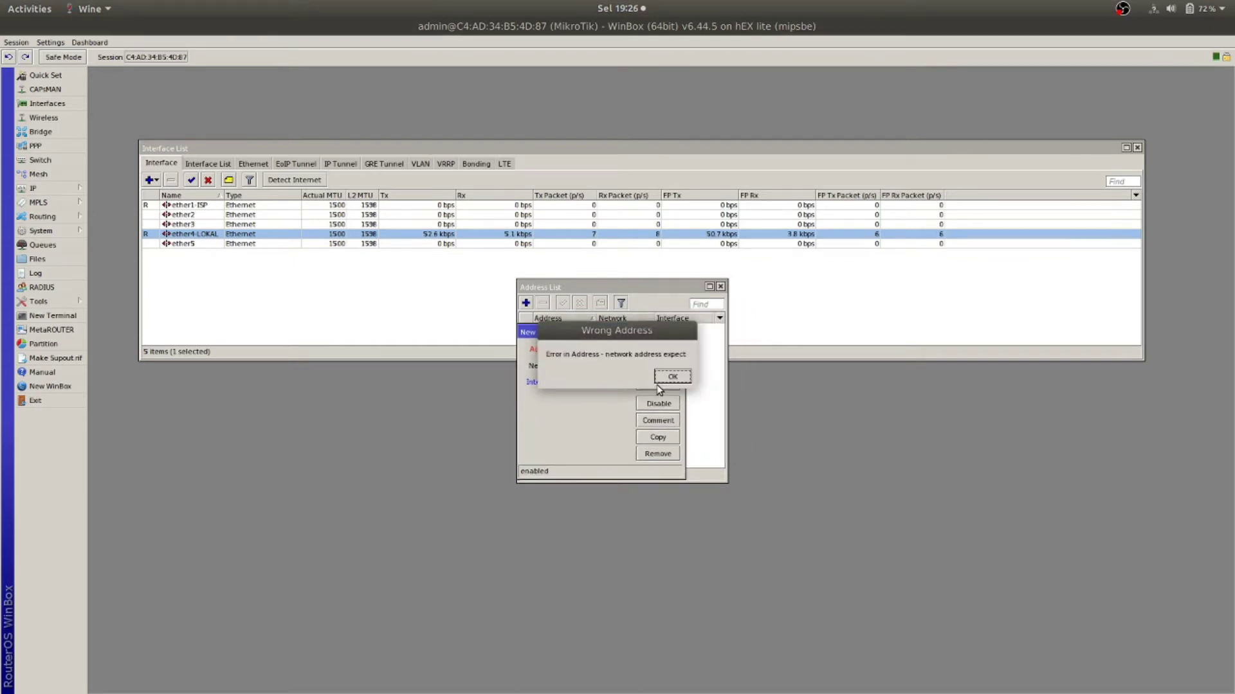
click(672, 377)
click(604, 349)
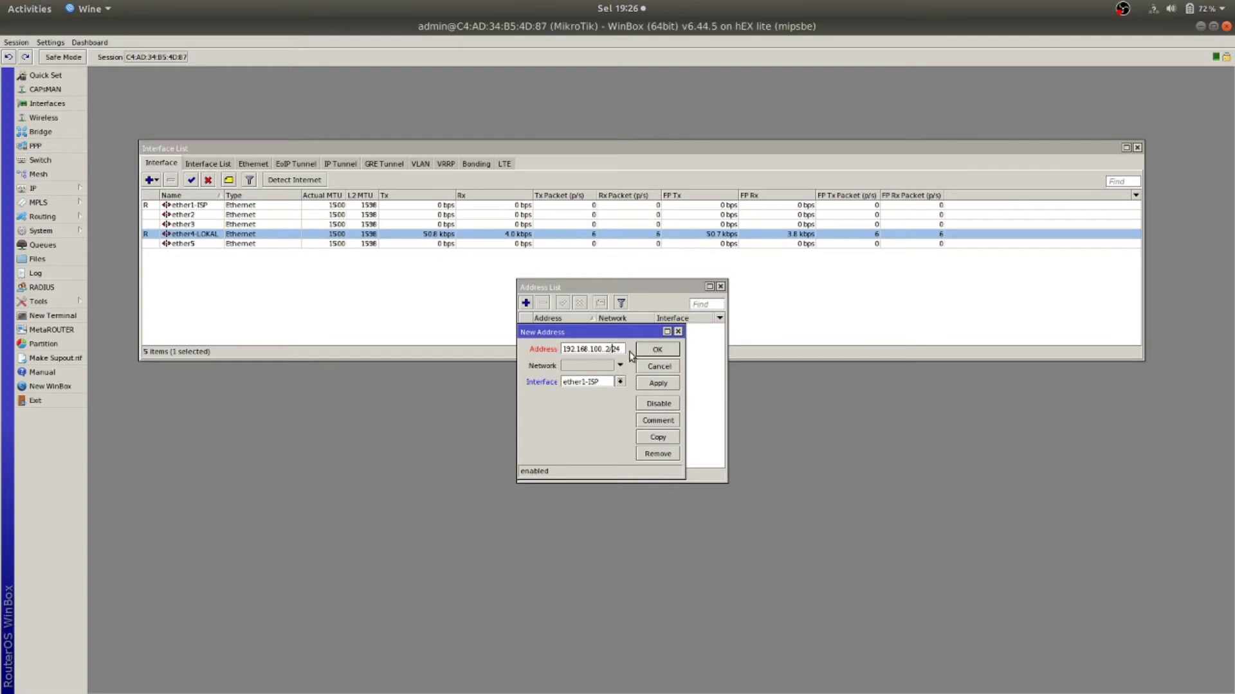
key(BackSpace)
click(654, 385)
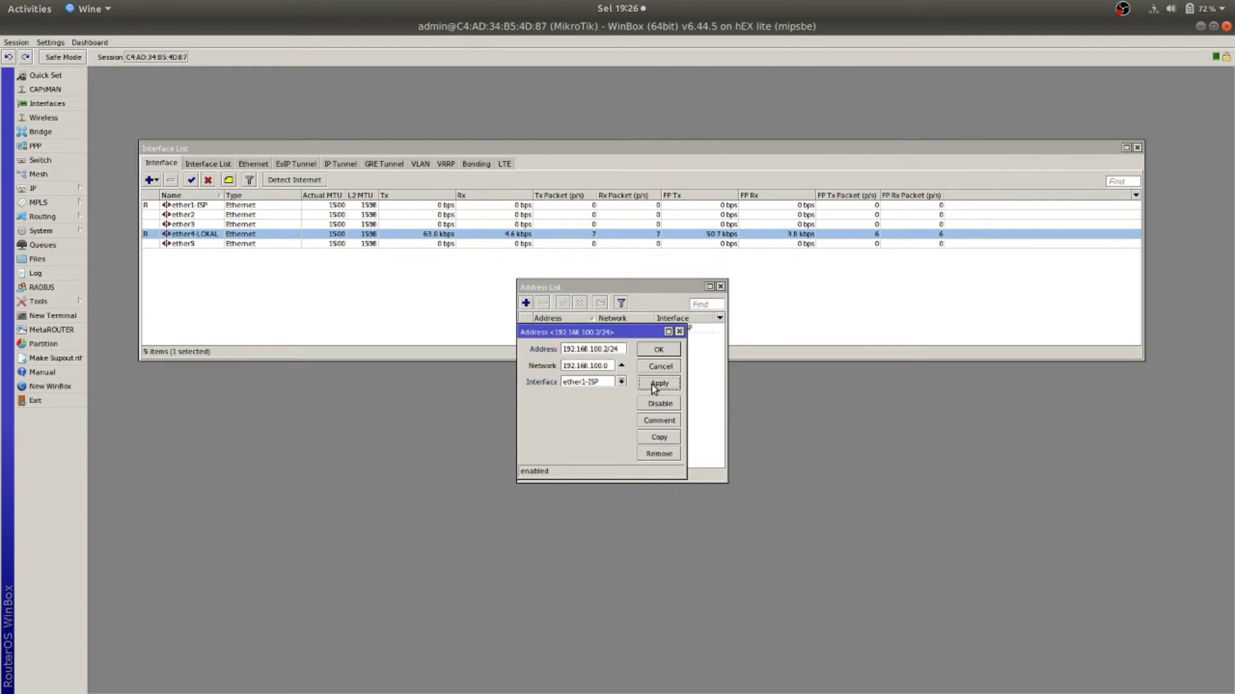
click(657, 350)
- Enlarge the address list window and place it clear of the interface names in the interface list
drag(657, 291, 566, 314)
drag(631, 506, 881, 542)
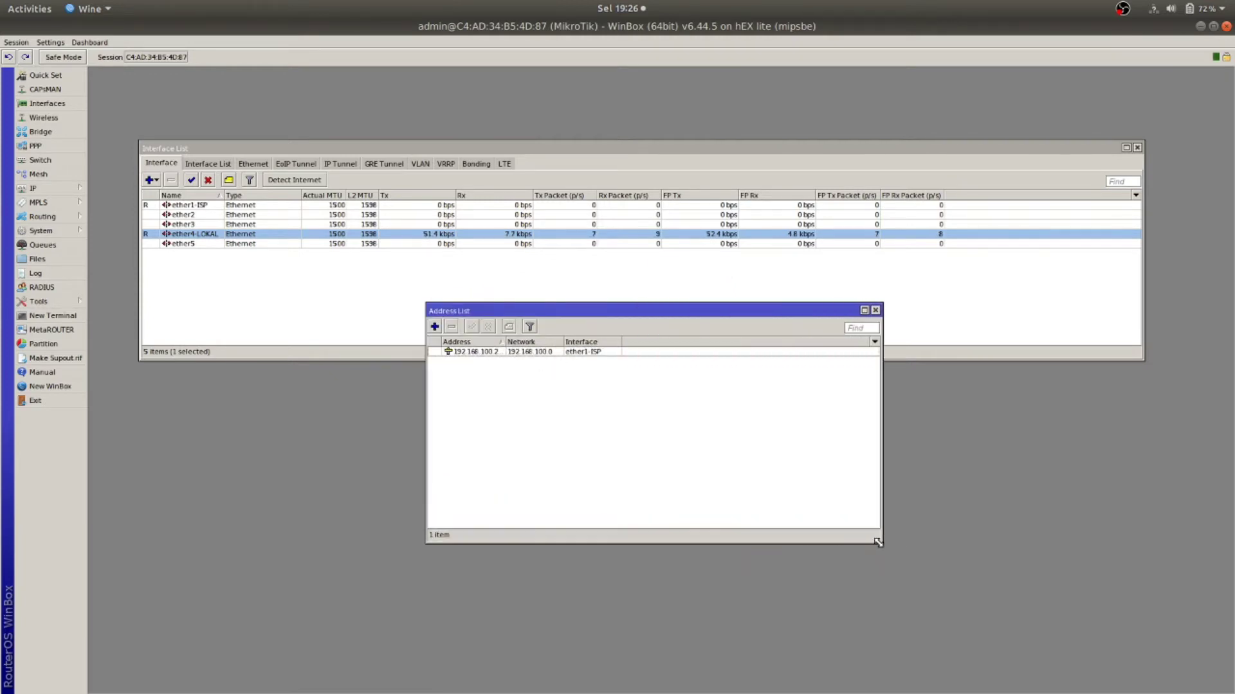
drag(592, 315, 775, 280)
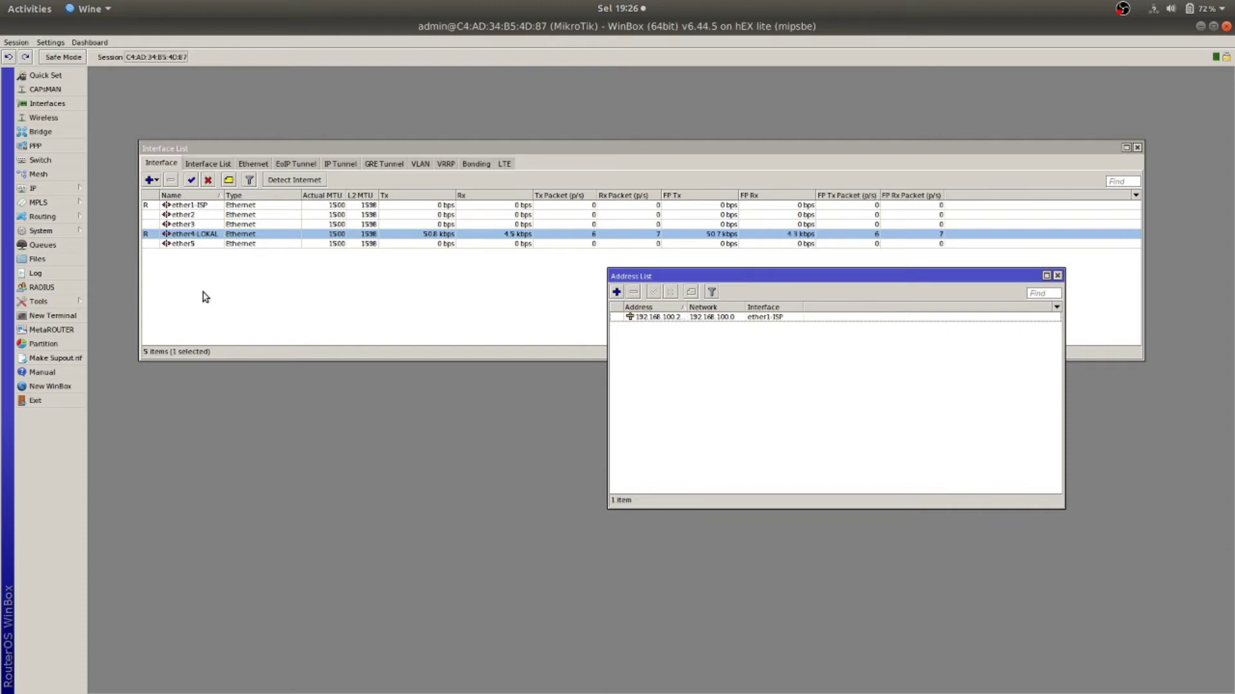
- Add the IP address 192.168.10.254/24 to interface ether4-LOKAL
click(617, 291)
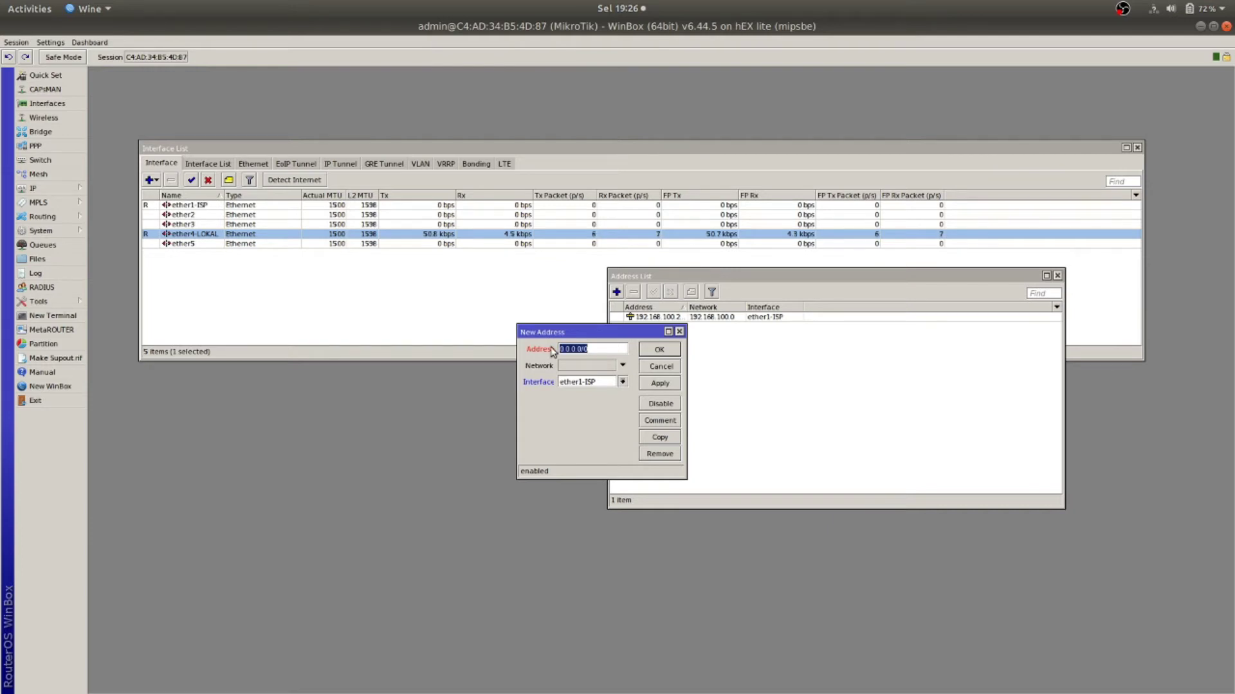
text(192)
text(.1)
text(/)
key(BackSpace)
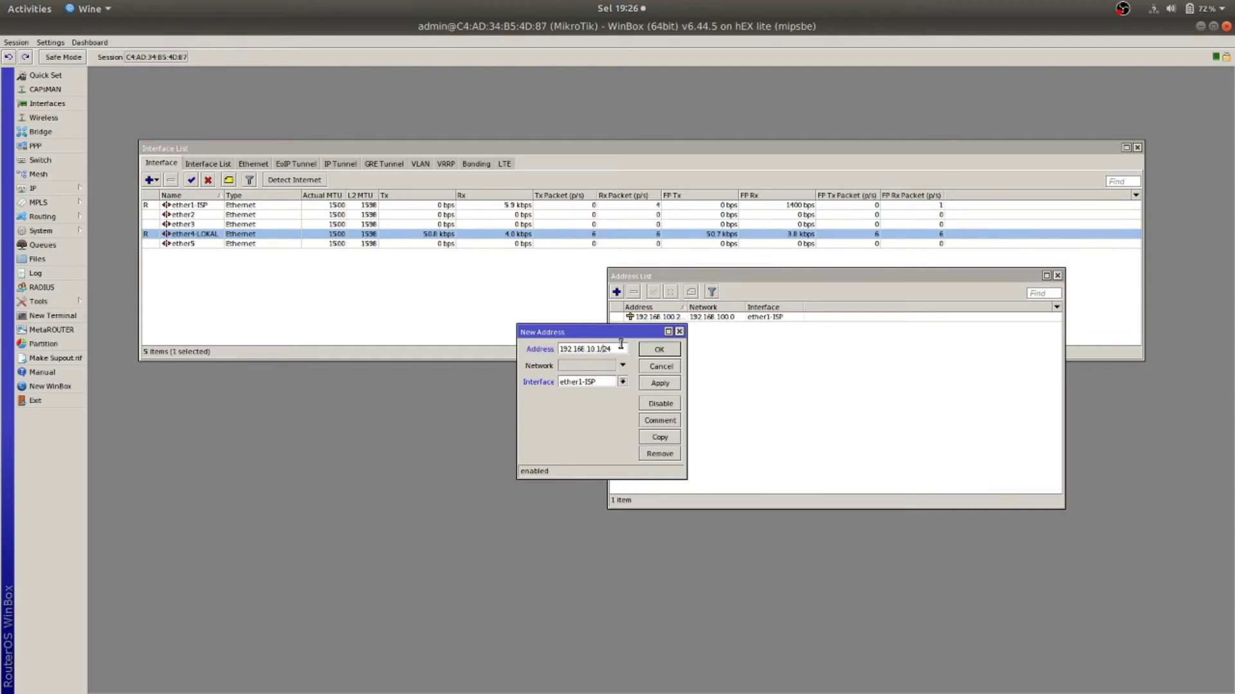
text(.254)
drag(624, 349, 537, 348)
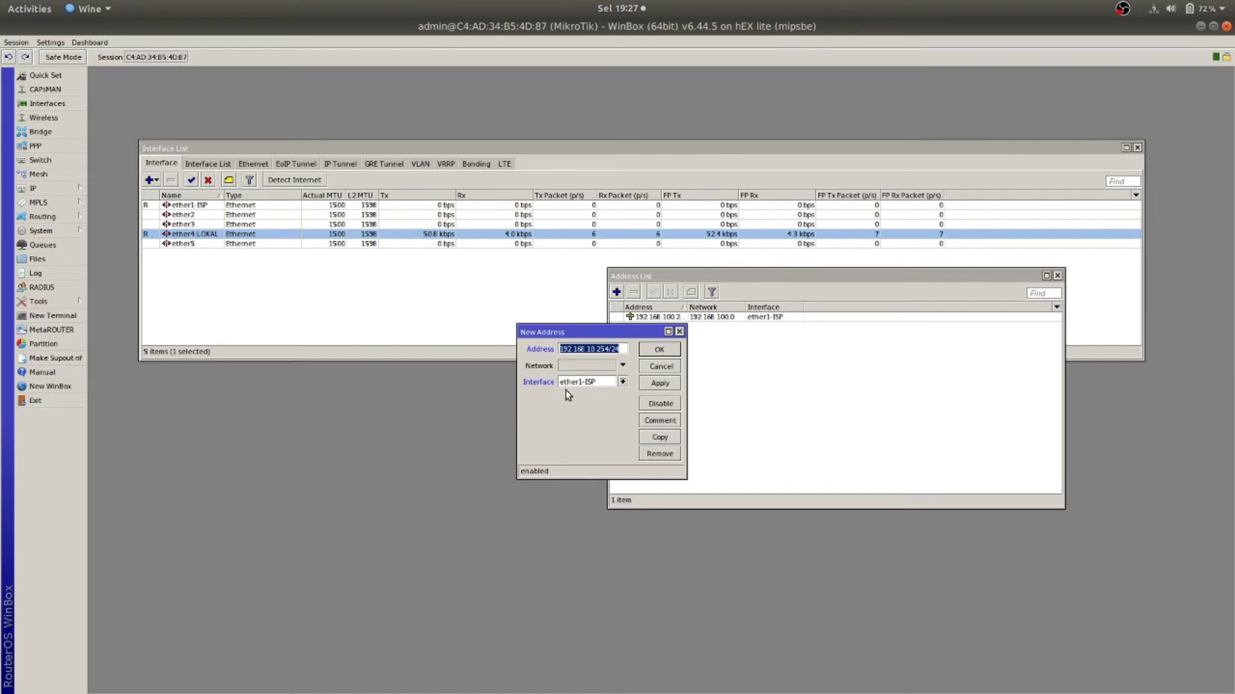
click(622, 382)
click(587, 419)
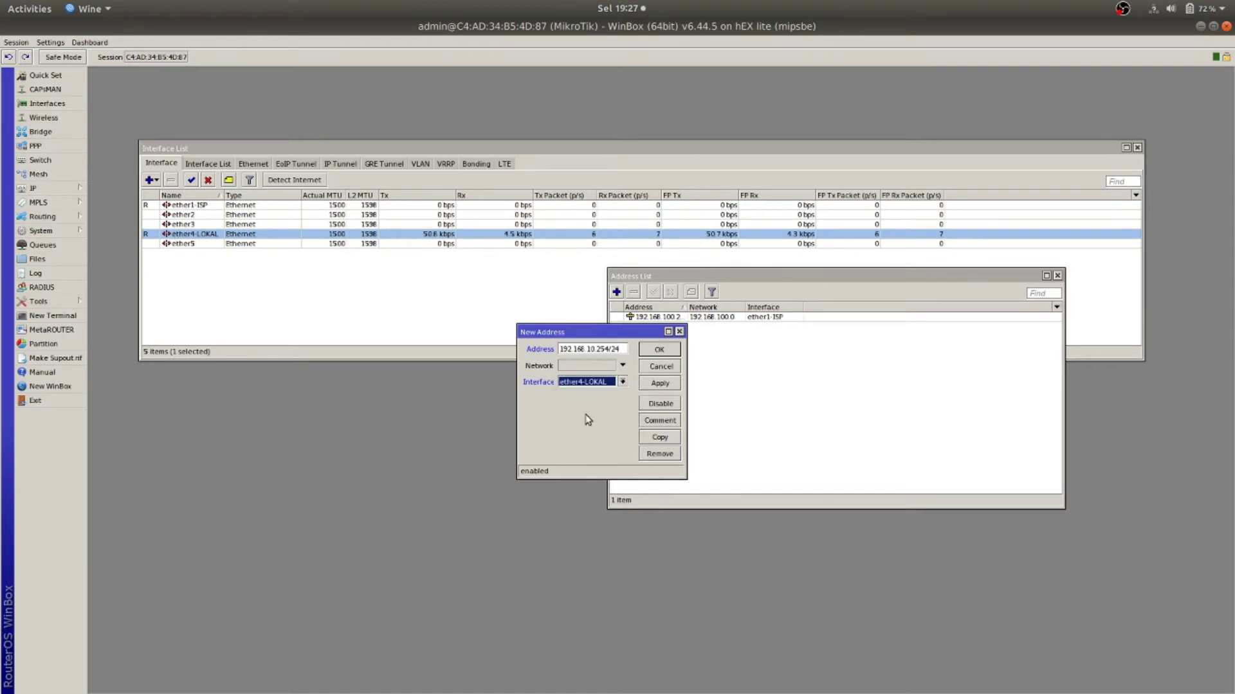
click(660, 383)
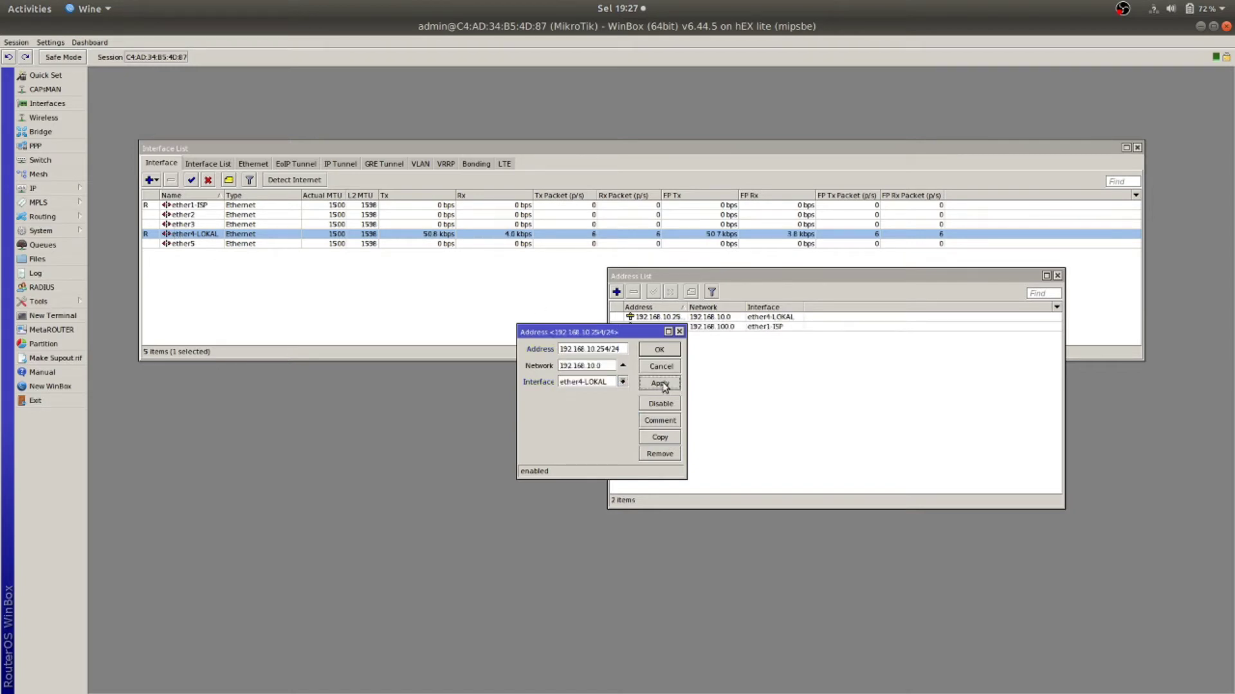
click(656, 351)
- Review the address, network and interface of both IP entries, and close the address list
click(663, 327)
click(686, 319)
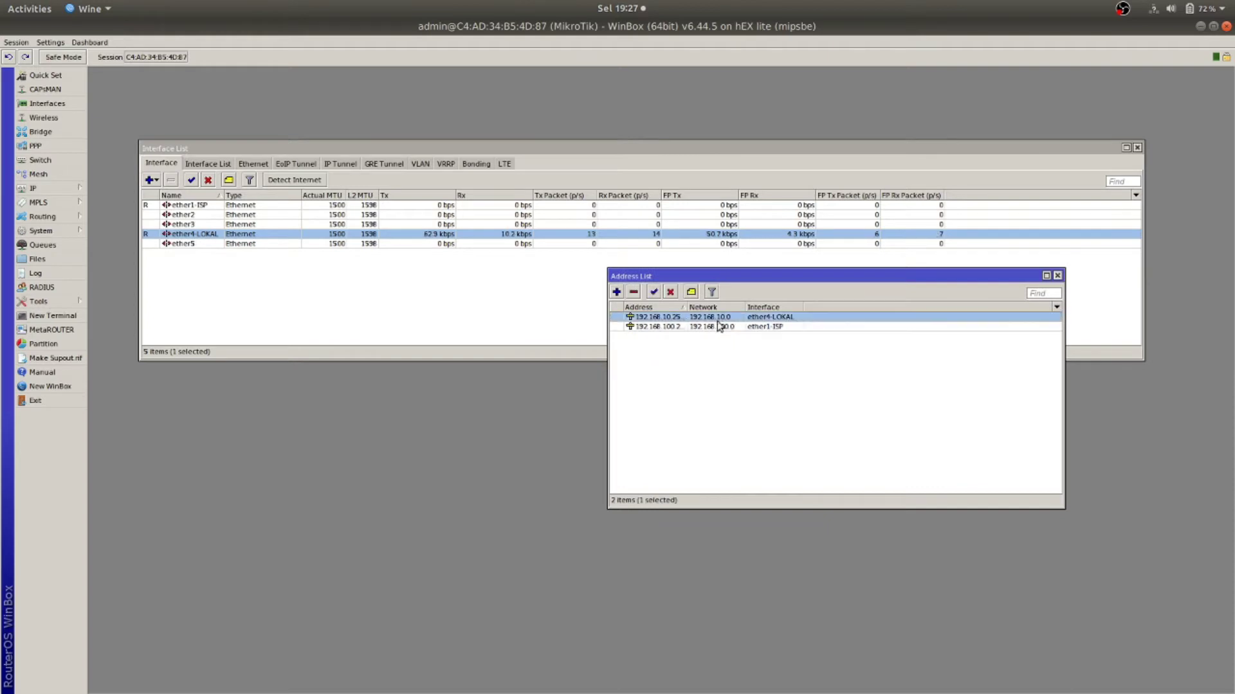
drag(748, 277, 380, 310)
click(405, 361)
click(403, 353)
click(403, 362)
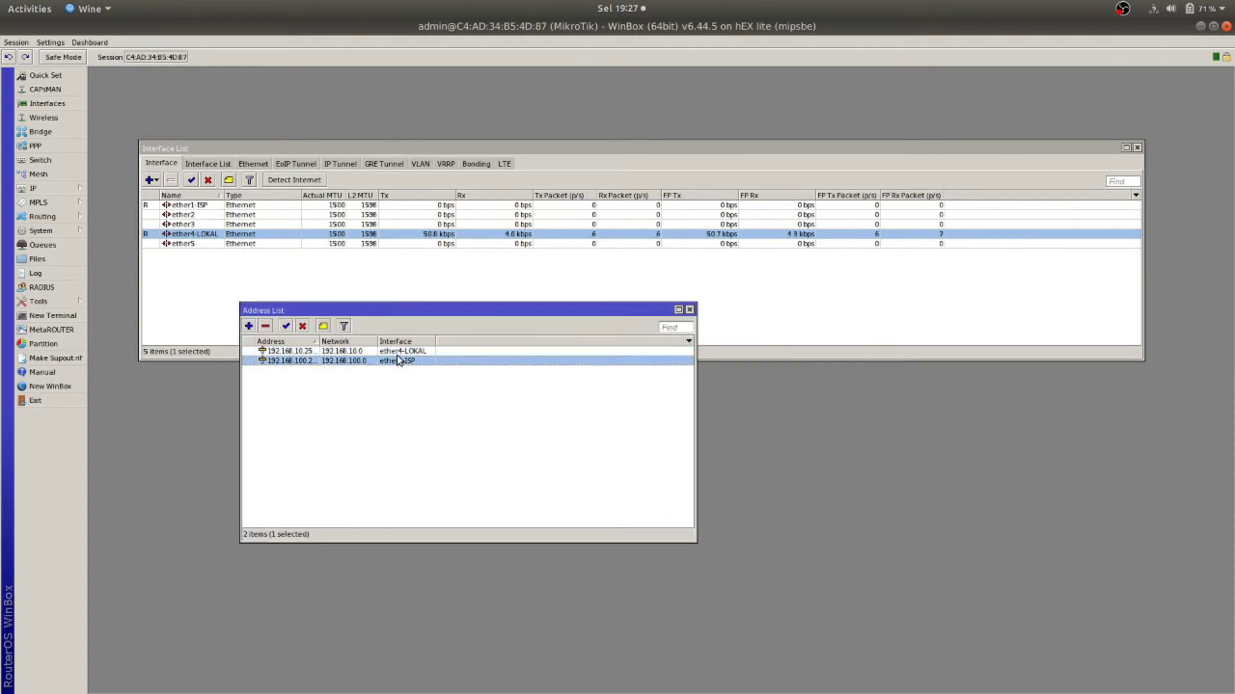
click(399, 352)
drag(389, 313, 497, 313)
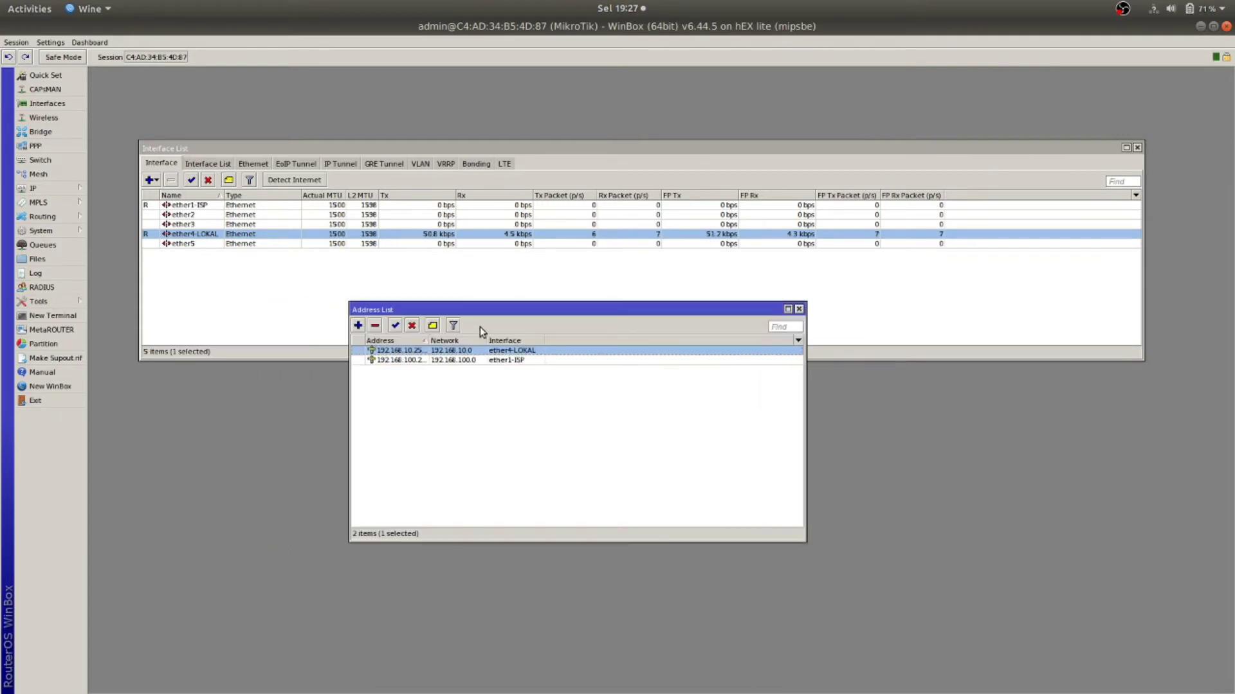
click(799, 309)
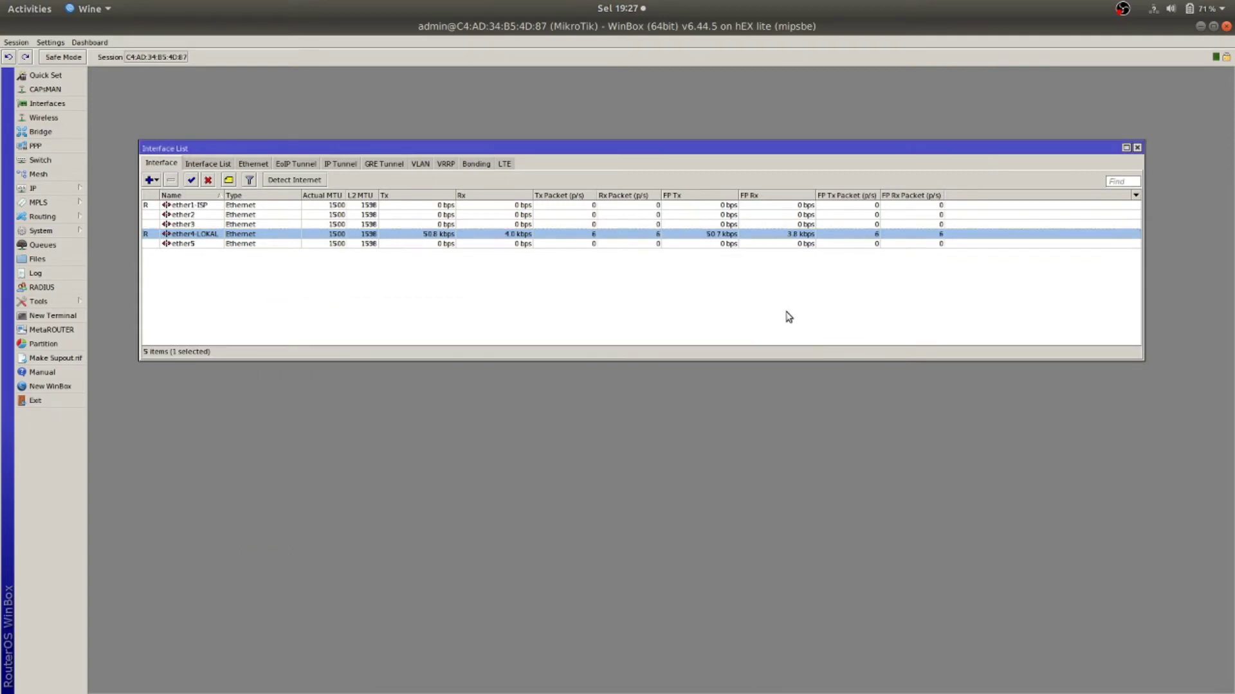
- Ping 8.8.8.8 from the router and move the ping window away from the interface rows
click(51, 301)
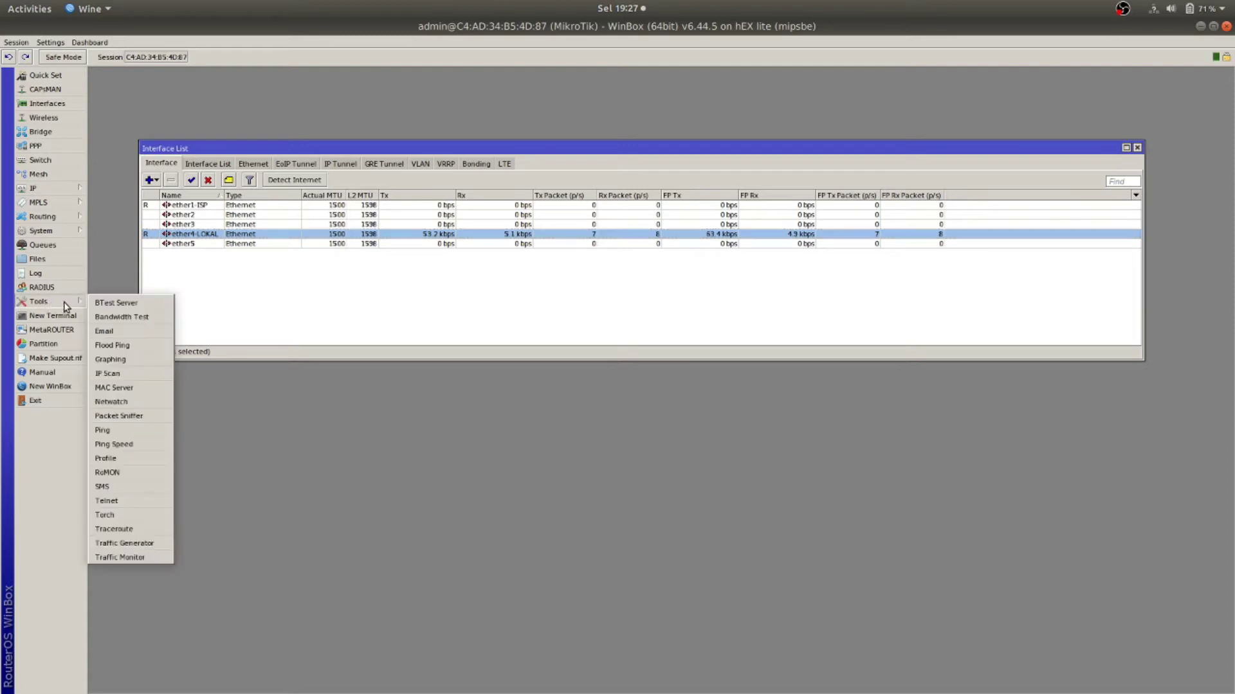
click(103, 430)
text(8.8.8.8)
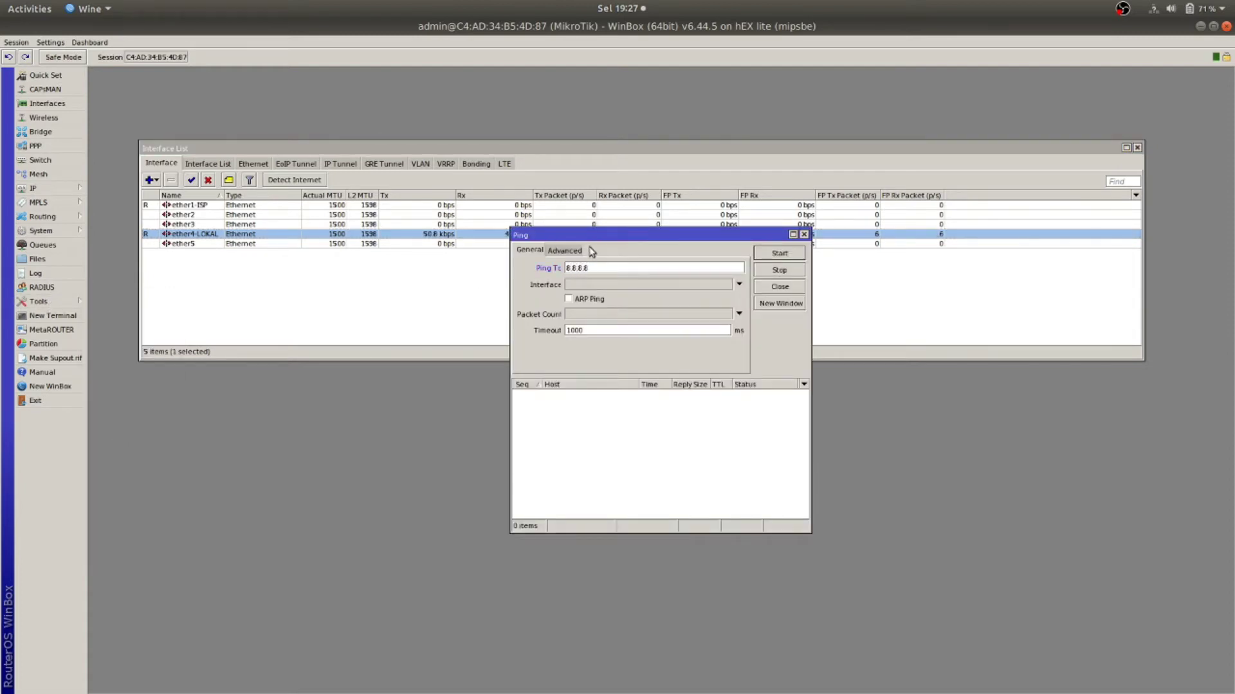
click(791, 255)
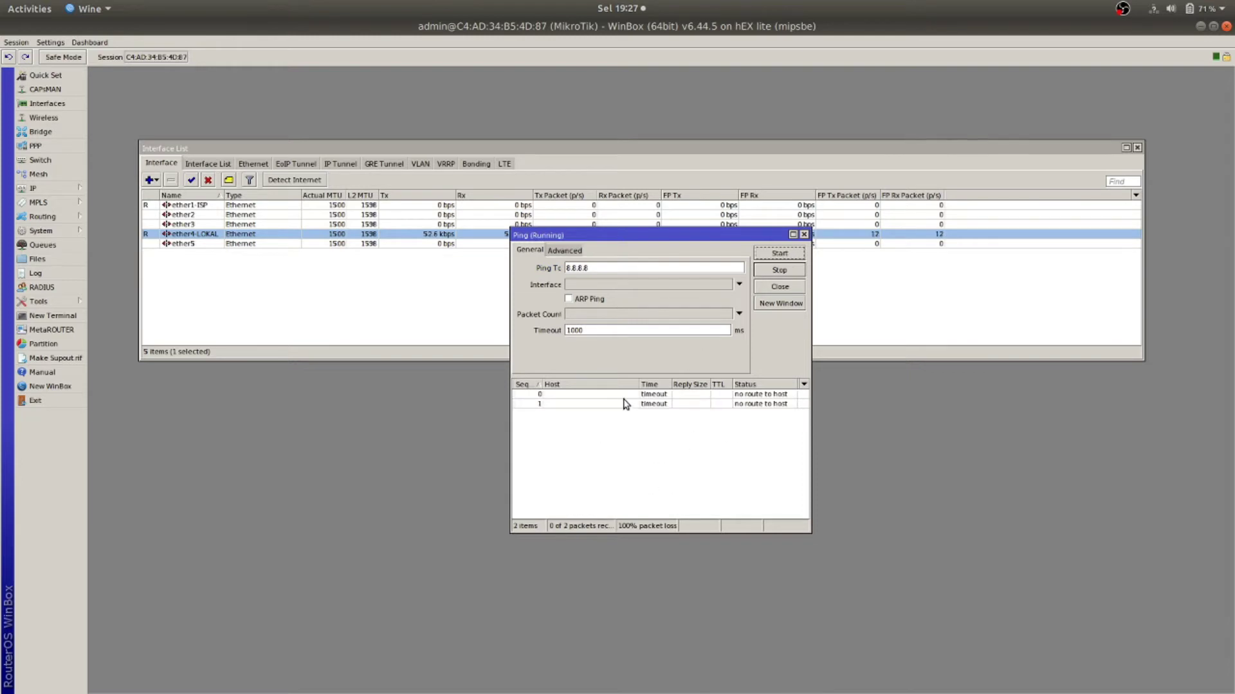
drag(638, 236, 944, 336)
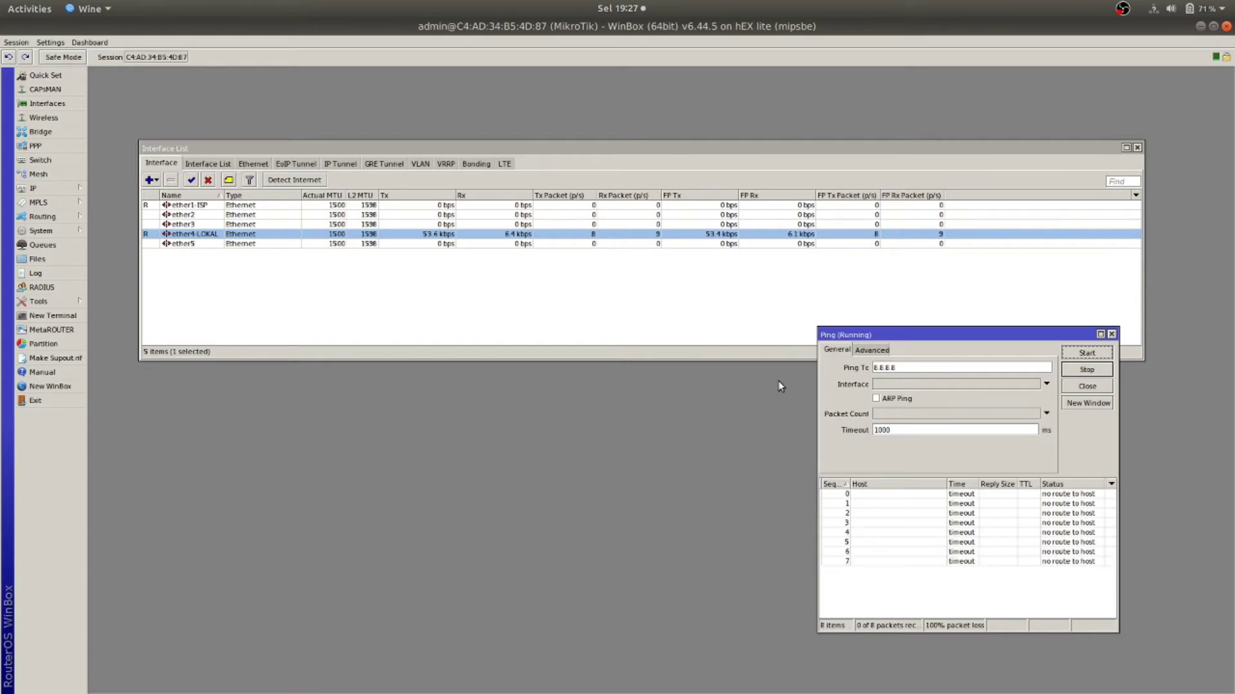
- Close the ping window, then set 8.8.8.8 as DNS server in the DNS settings and allow remote requests
click(1112, 335)
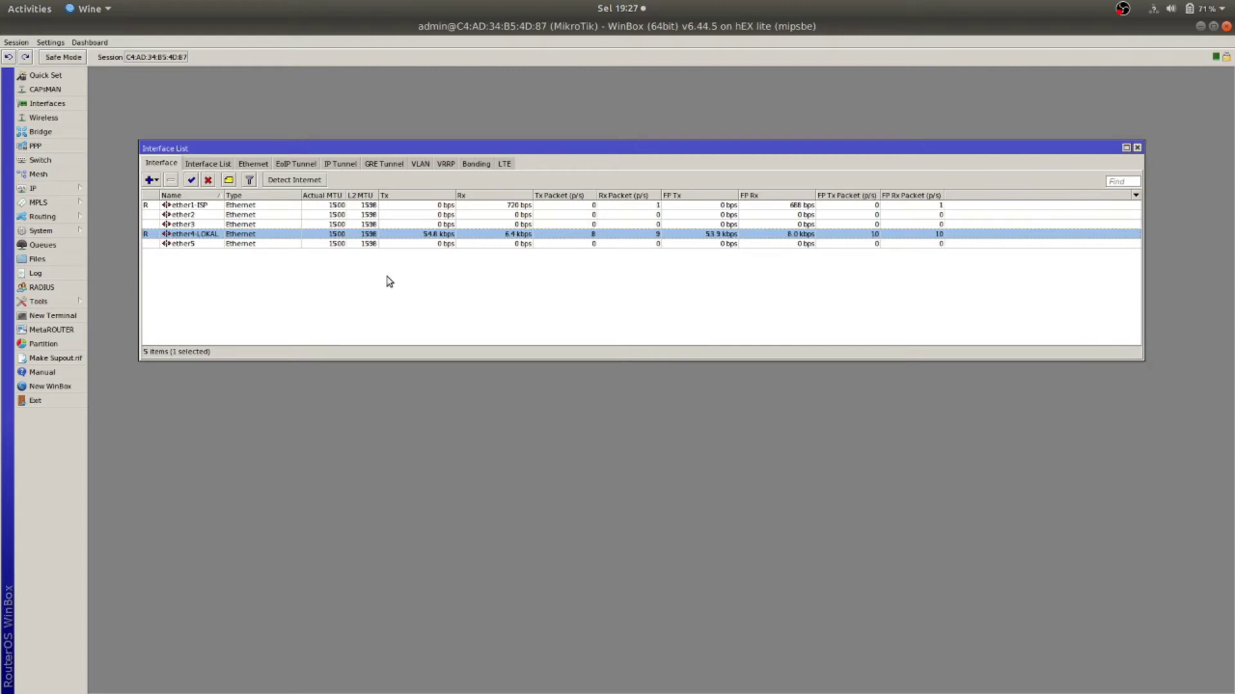
click(49, 186)
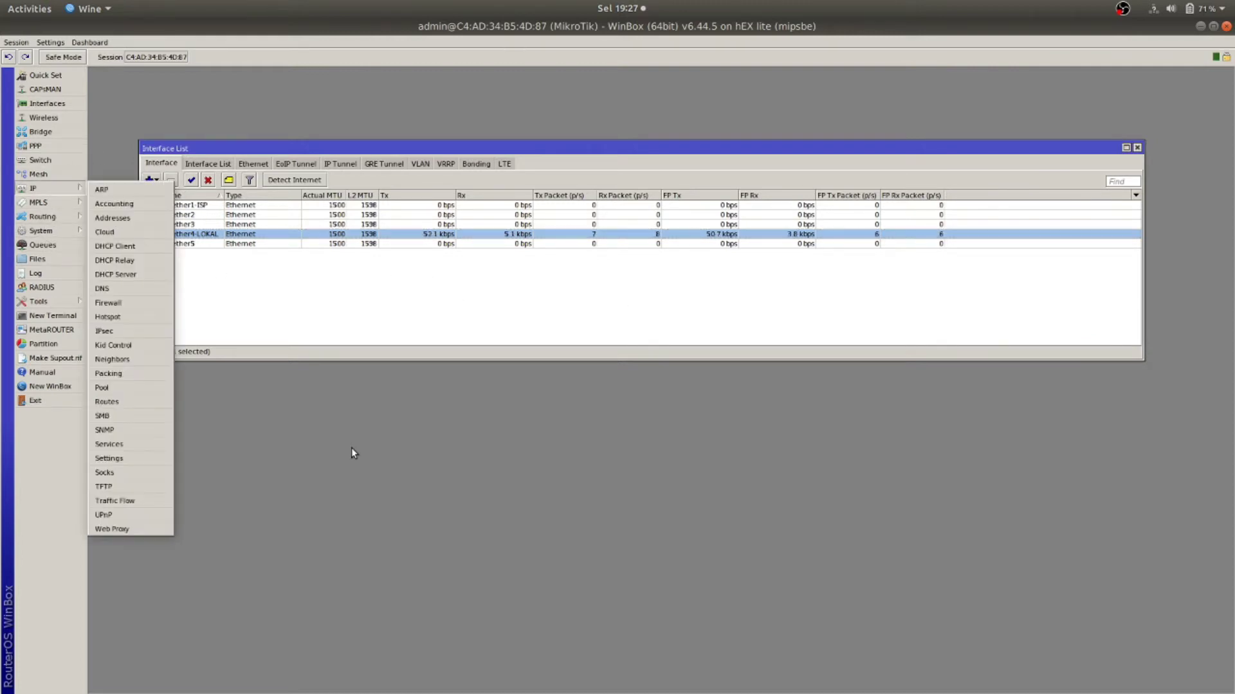
click(56, 189)
click(63, 188)
click(125, 289)
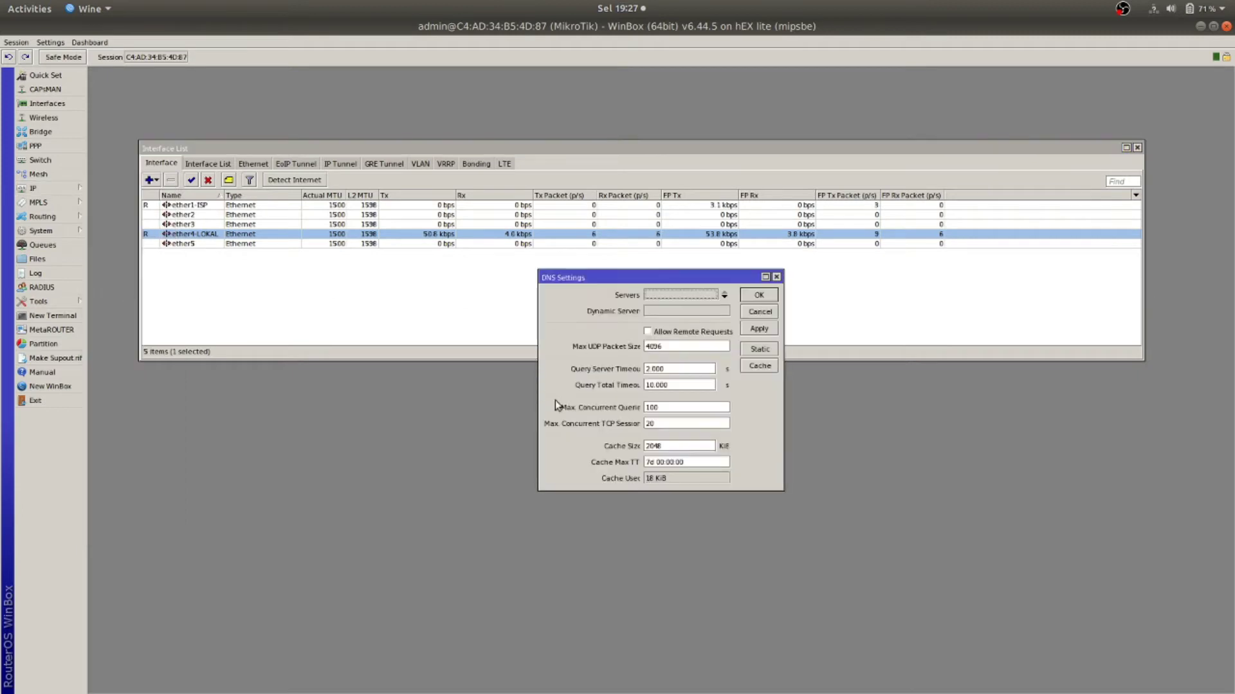
click(685, 296)
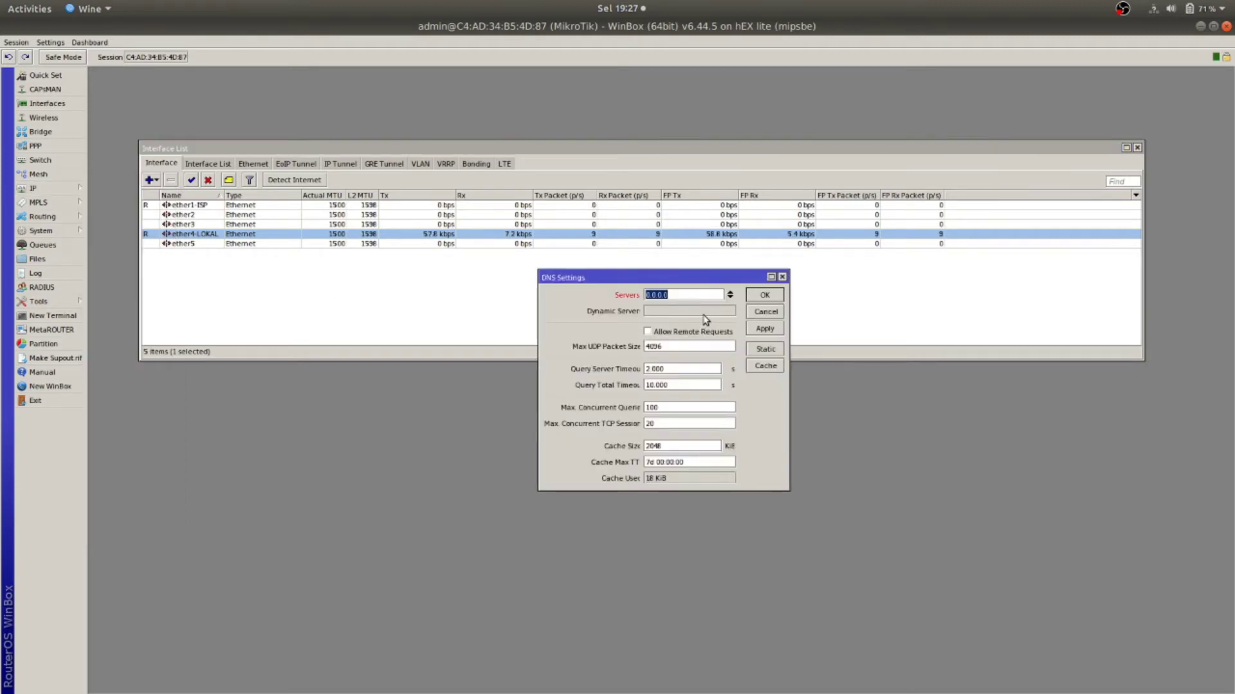
text(8.8.8.8)
click(694, 326)
- Add 1.1.1.1 as the second DNS server, apply the DNS settings and close them
click(730, 297)
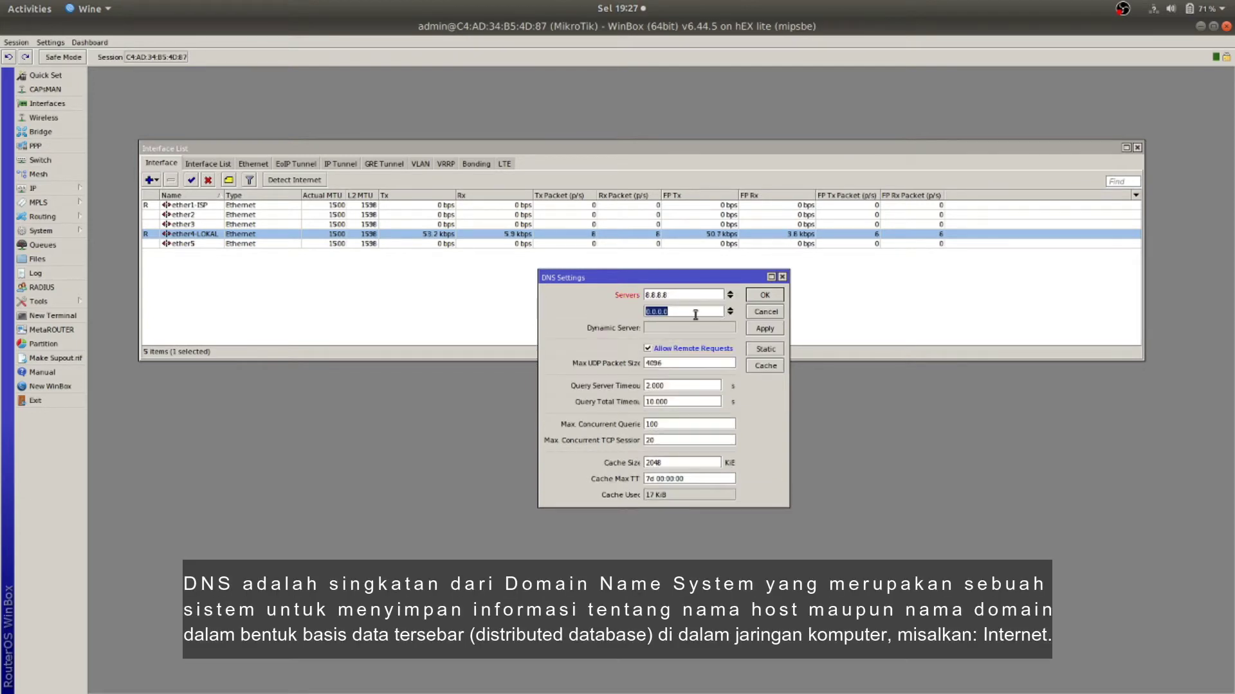
text(1.1.1.1)
click(764, 329)
drag(700, 279, 594, 316)
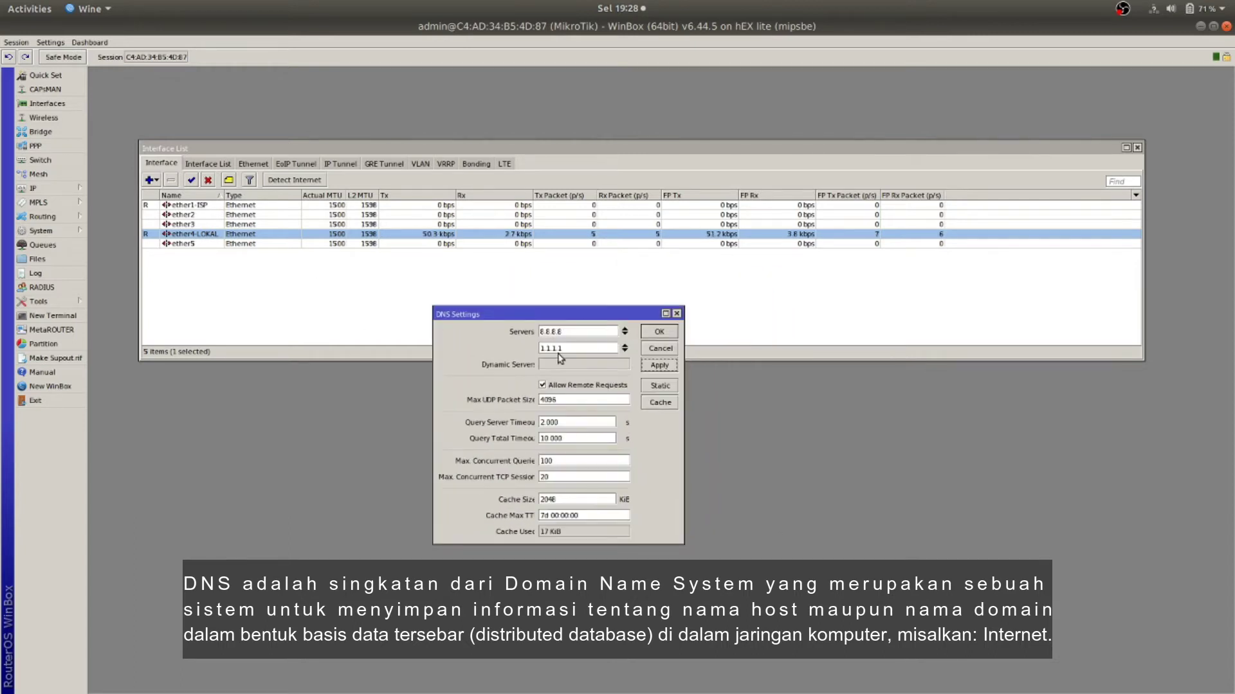
drag(625, 315, 596, 317)
click(635, 335)
click(422, 318)
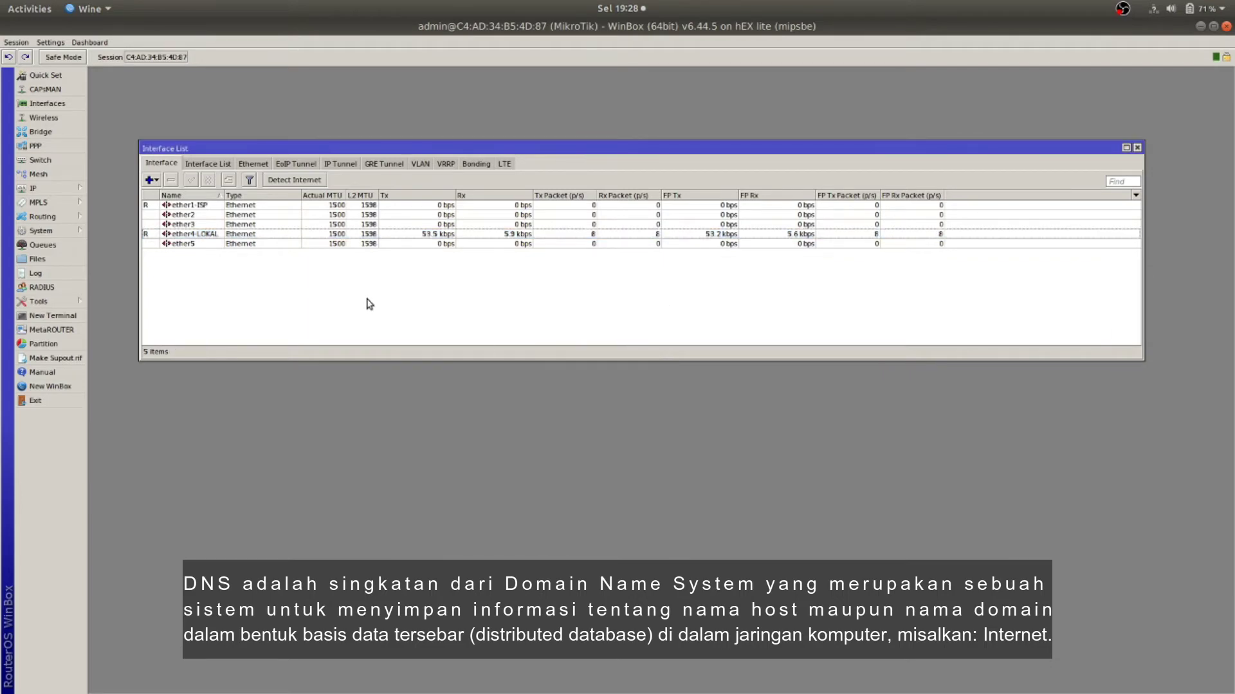
- Move the interface list window to free space beneath it and select the ether1-ISP interface
drag(322, 148, 339, 117)
click(67, 184)
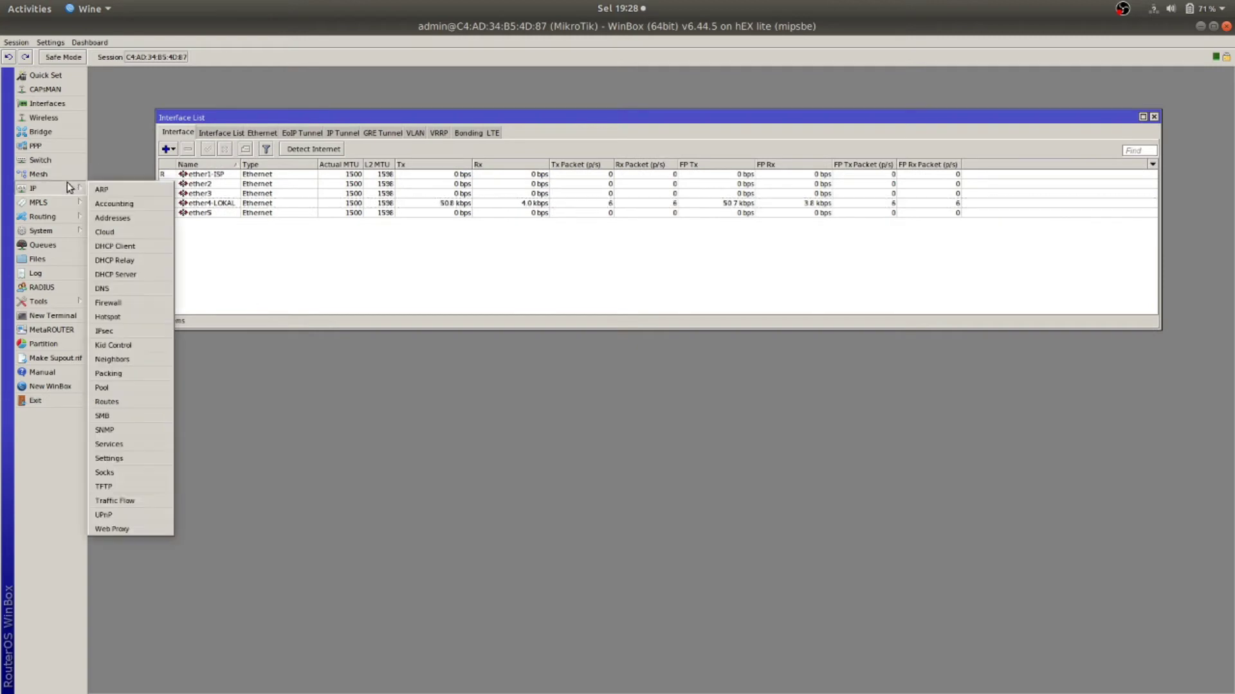
click(63, 186)
click(336, 272)
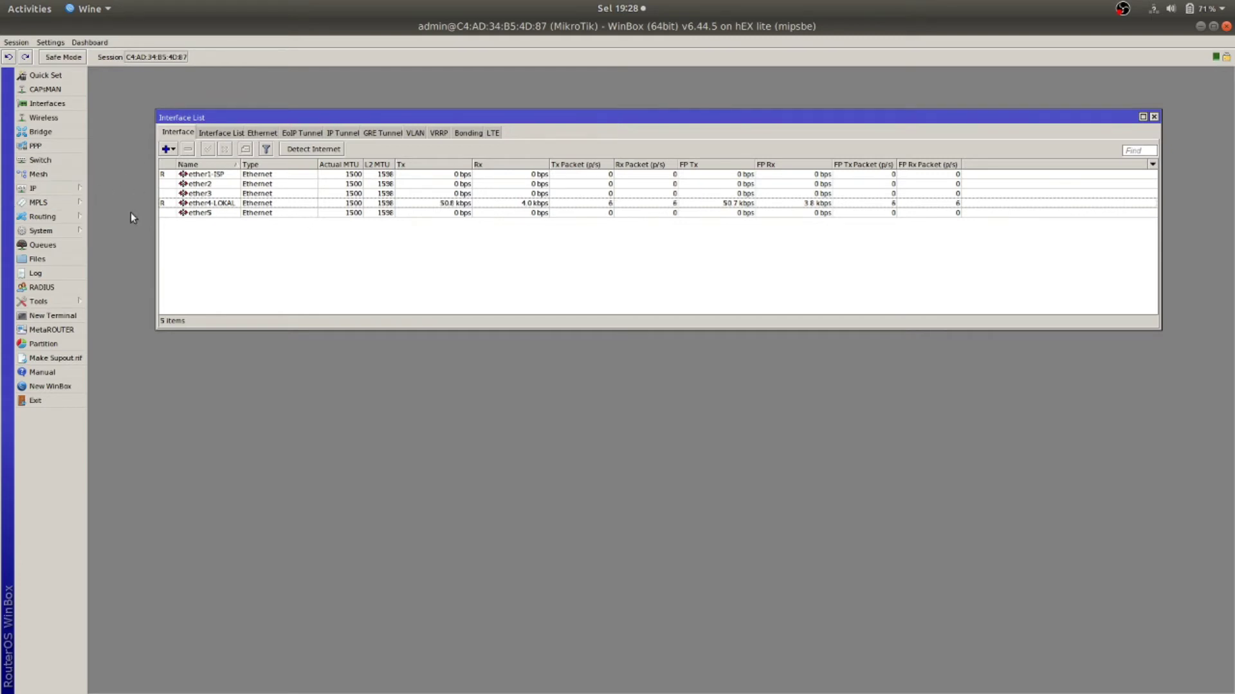
click(38, 188)
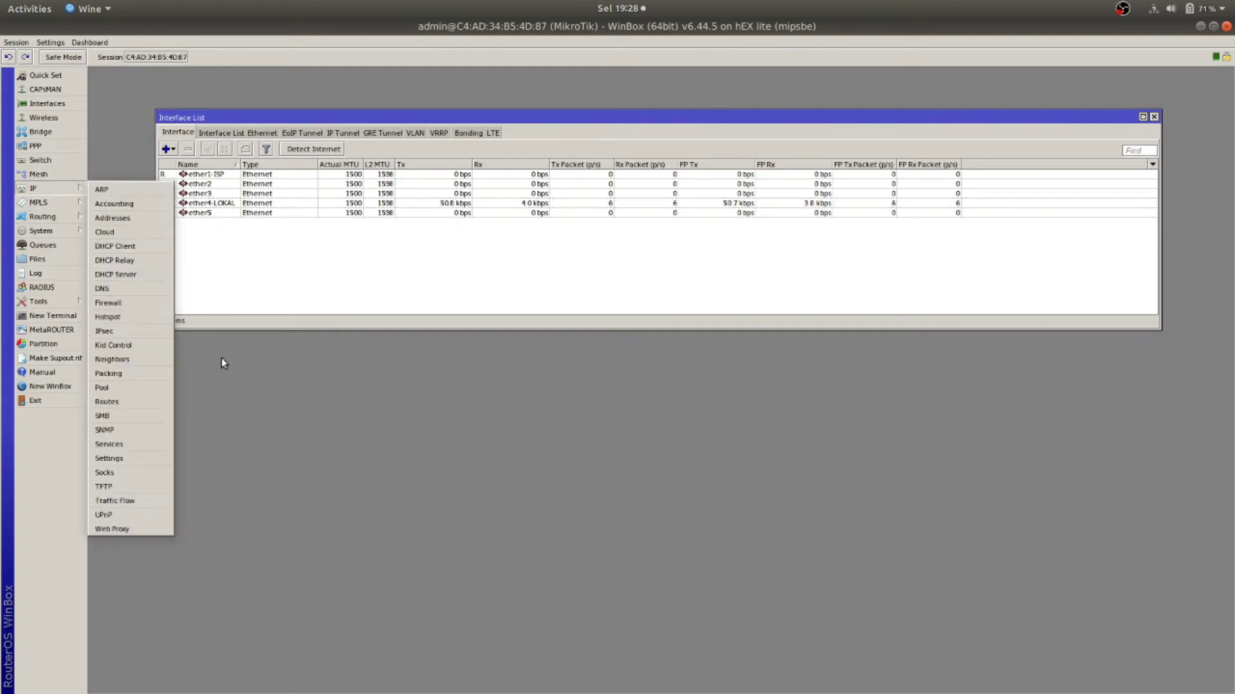
click(225, 248)
click(210, 177)
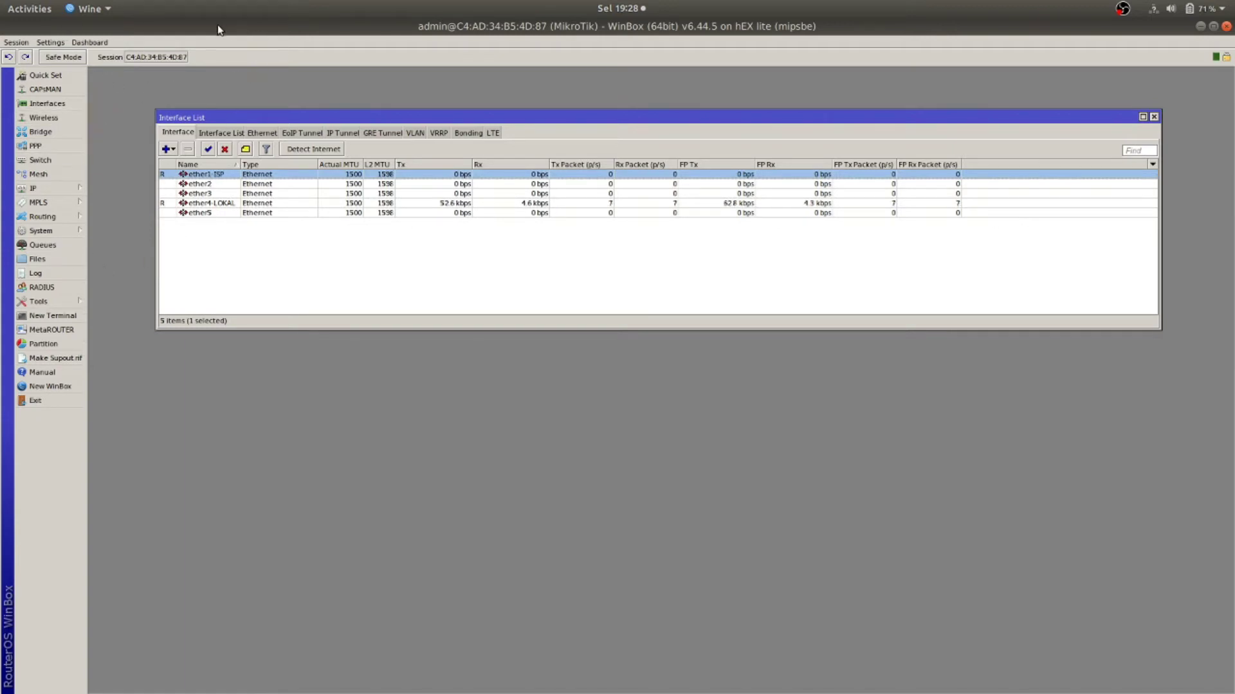
- Start a new route in the route list for destination 0.0.0.0/0 with gateway 192.168.100.1
click(58, 192)
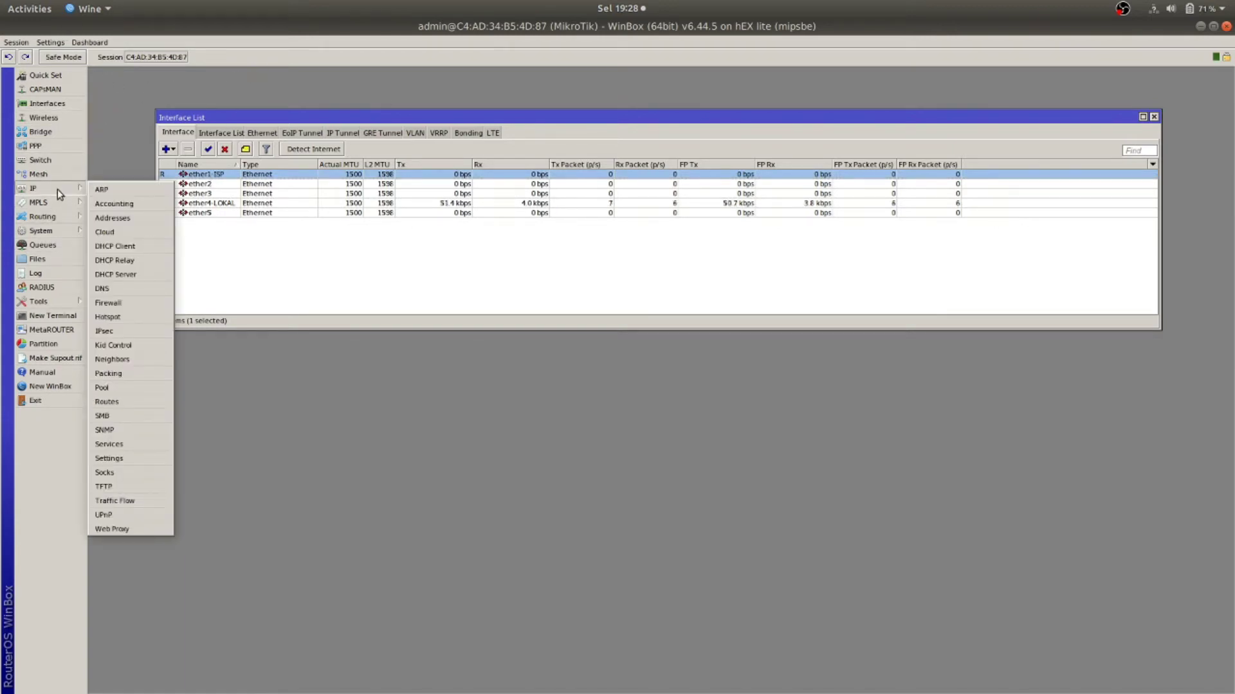
click(58, 189)
click(56, 191)
click(144, 403)
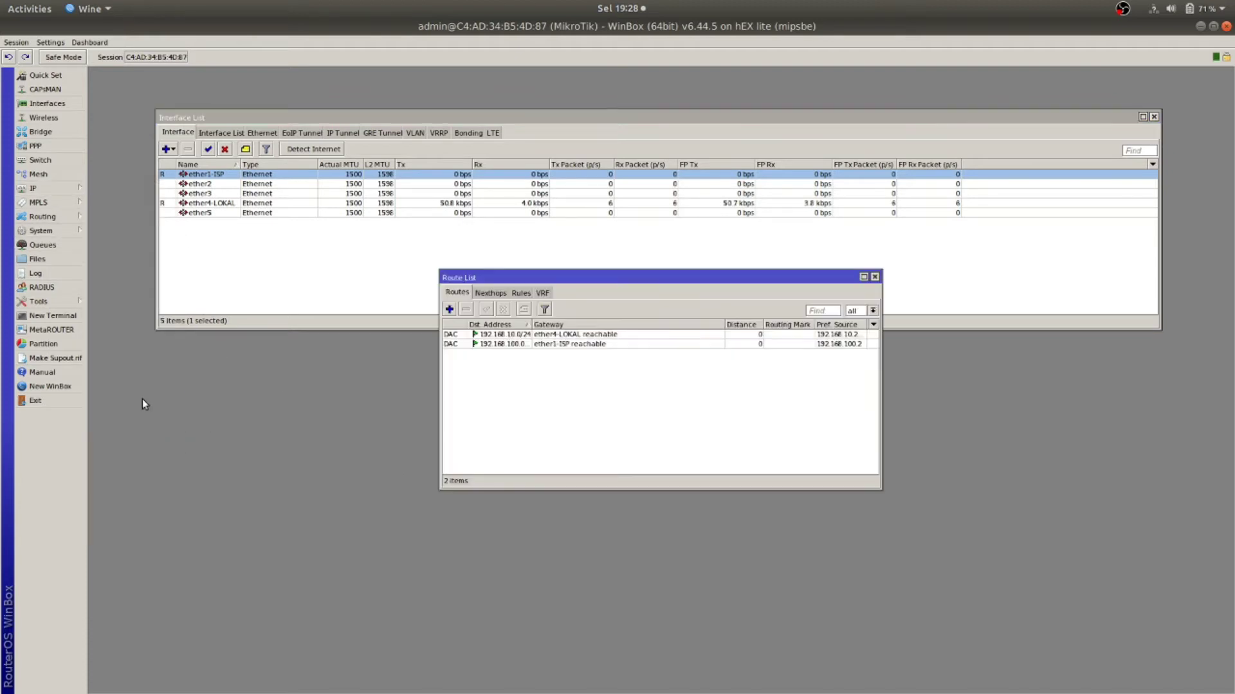
click(449, 310)
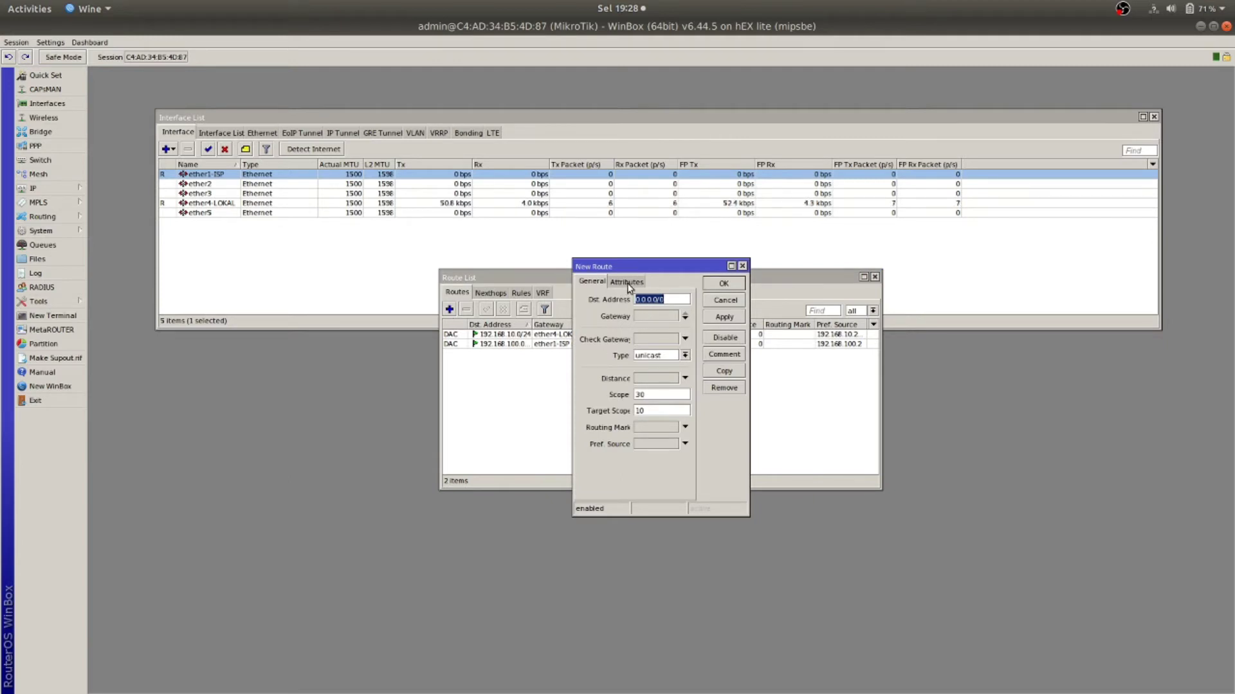
click(683, 320)
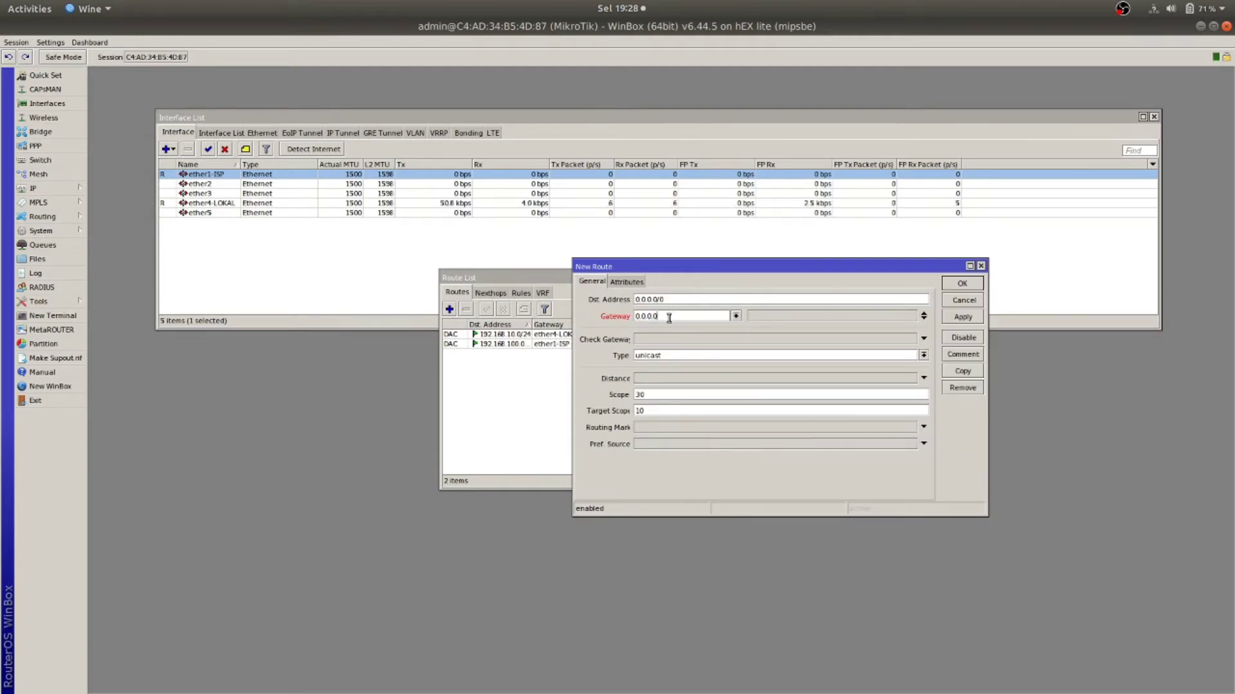
text(192.68)
key(BackSpace)
text(168.100.1)
- Move the new route window clear of the existing route entries, then apply and save the default route
drag(731, 270, 633, 360)
drag(522, 361, 718, 368)
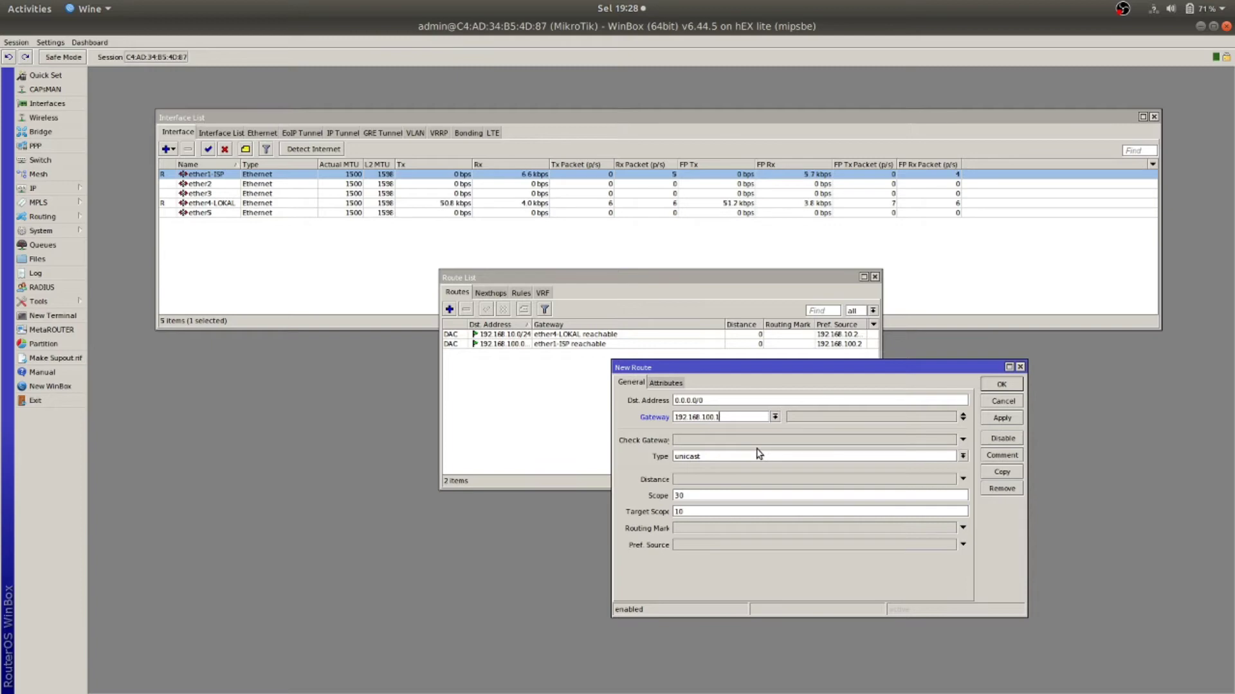
drag(780, 373, 544, 362)
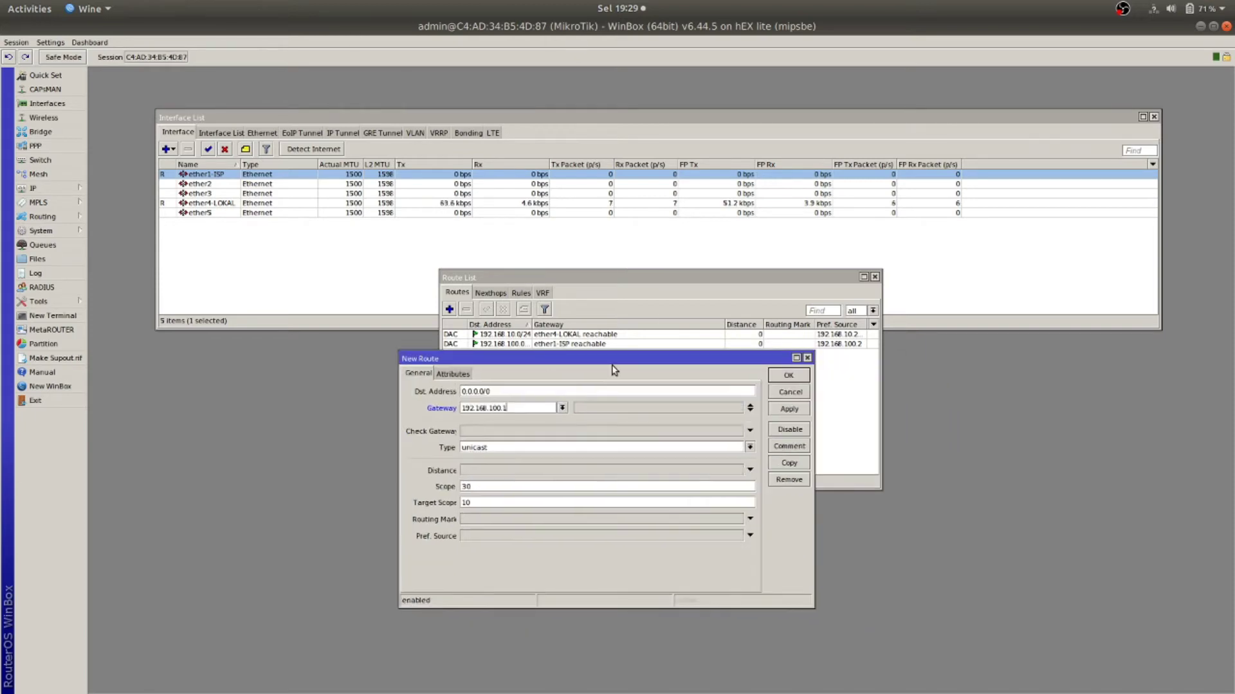
click(783, 409)
click(789, 376)
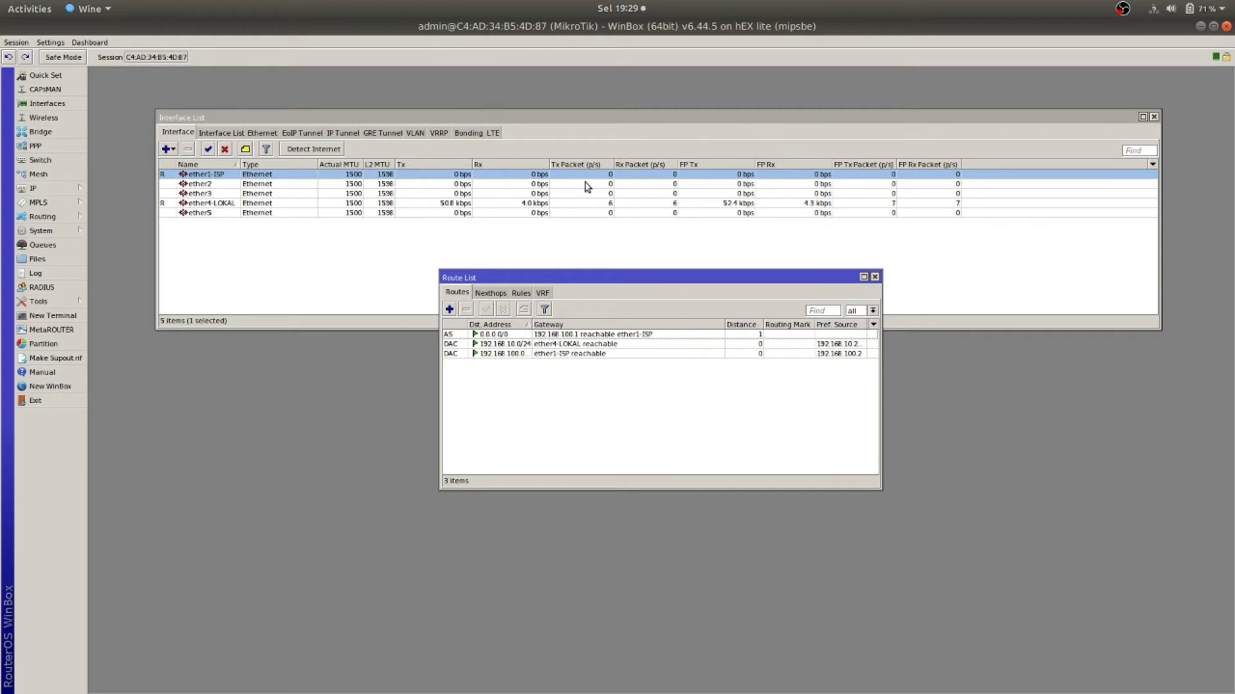
- Ping 8.8.8.8 from the router and place the ping window clear of the interface rows
click(80, 303)
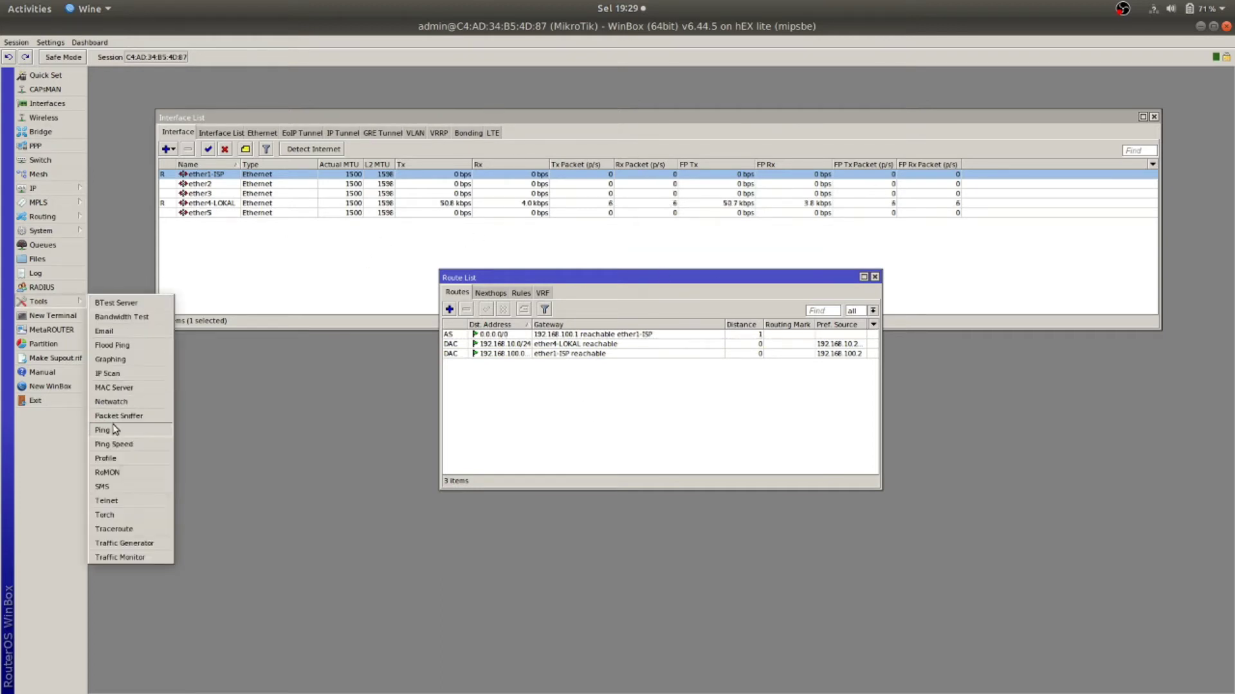
click(74, 302)
click(74, 303)
click(120, 430)
click(1079, 356)
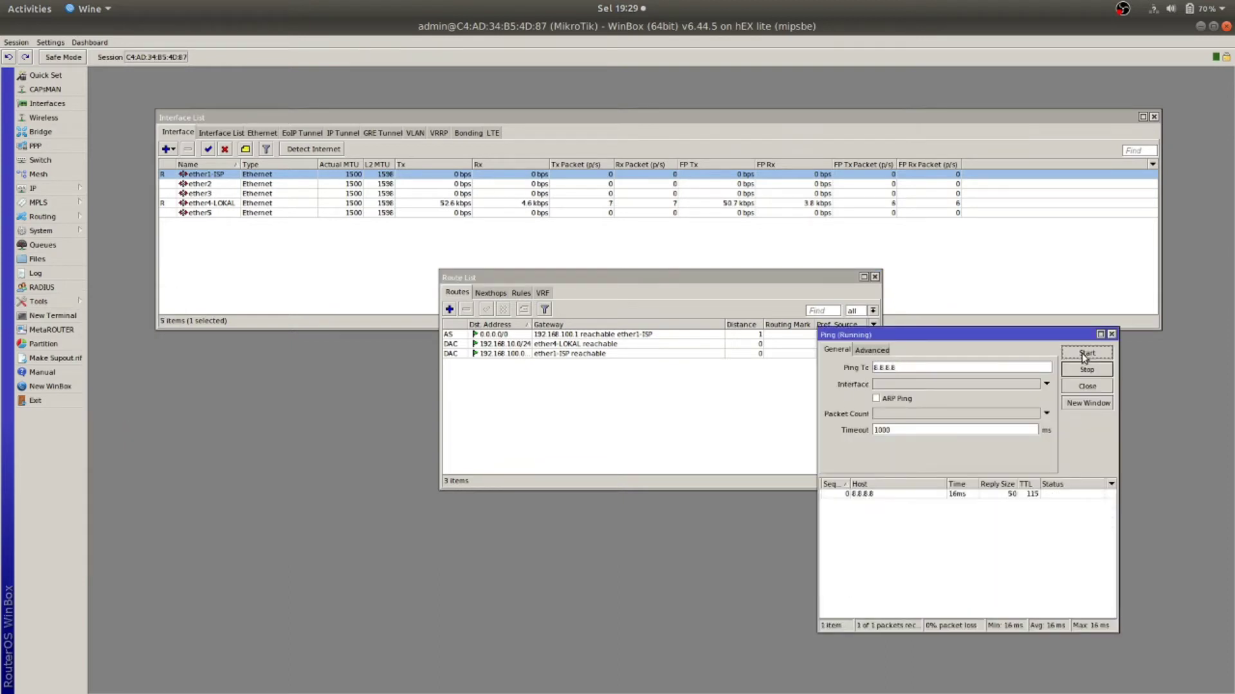
drag(1008, 332, 856, 124)
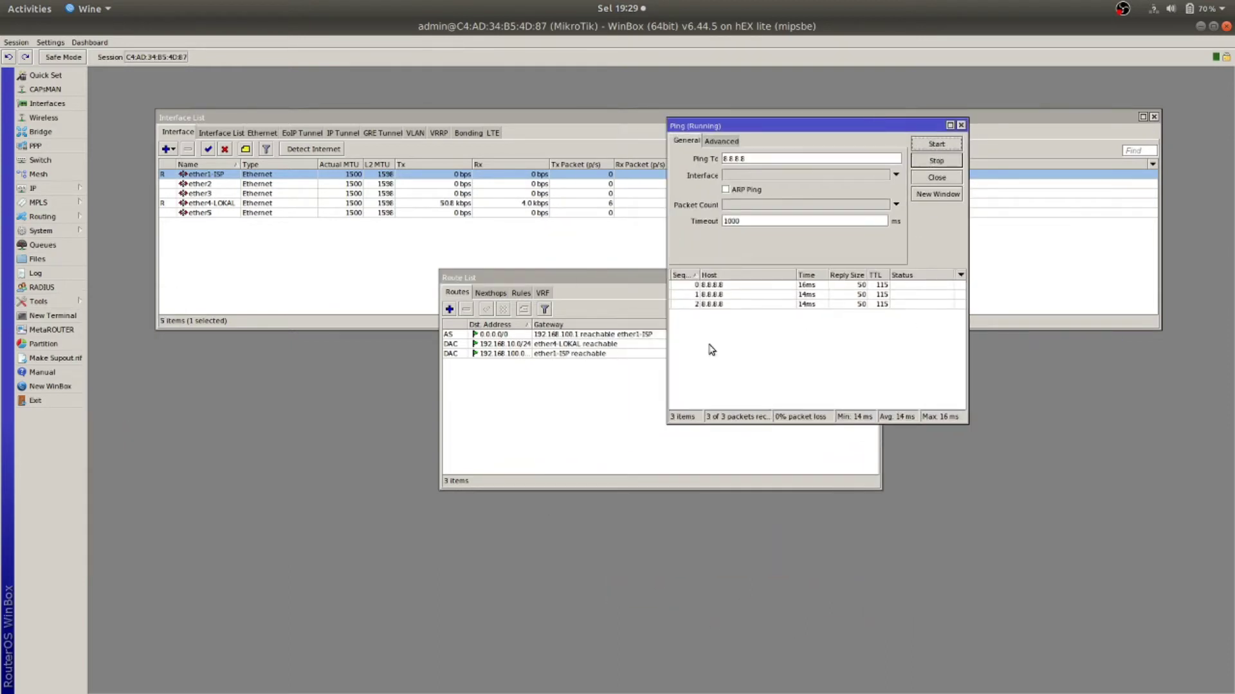
drag(803, 126, 826, 193)
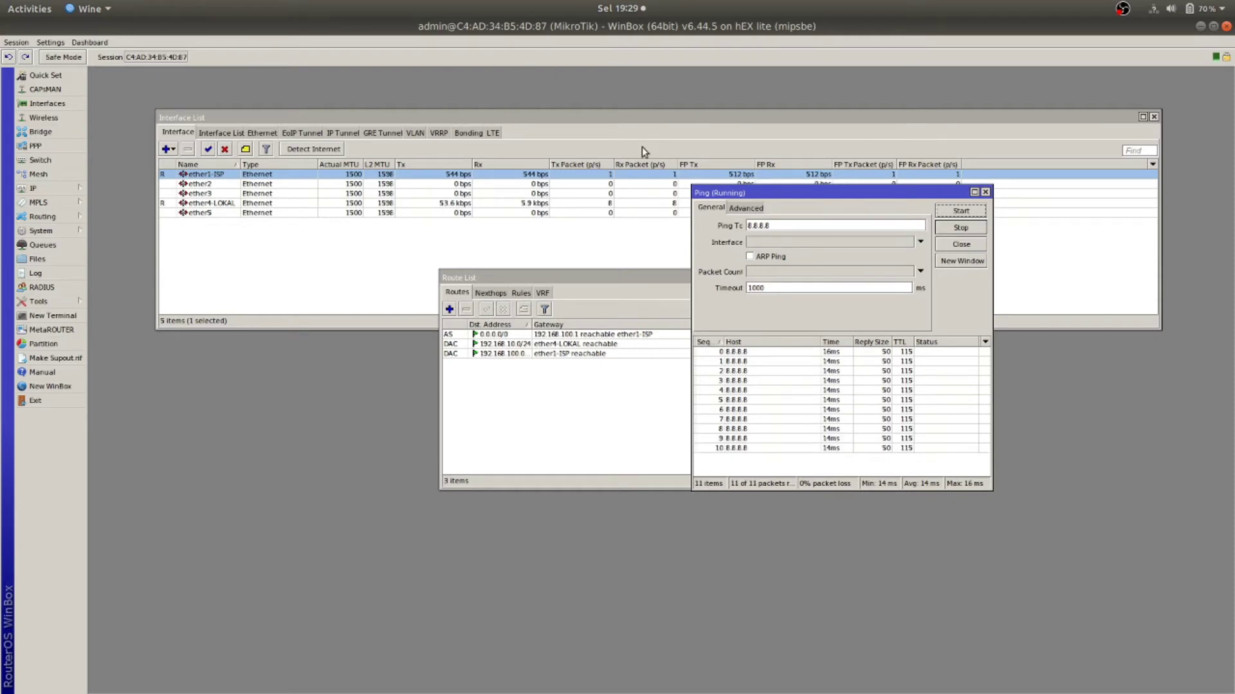
drag(792, 194, 585, 220)
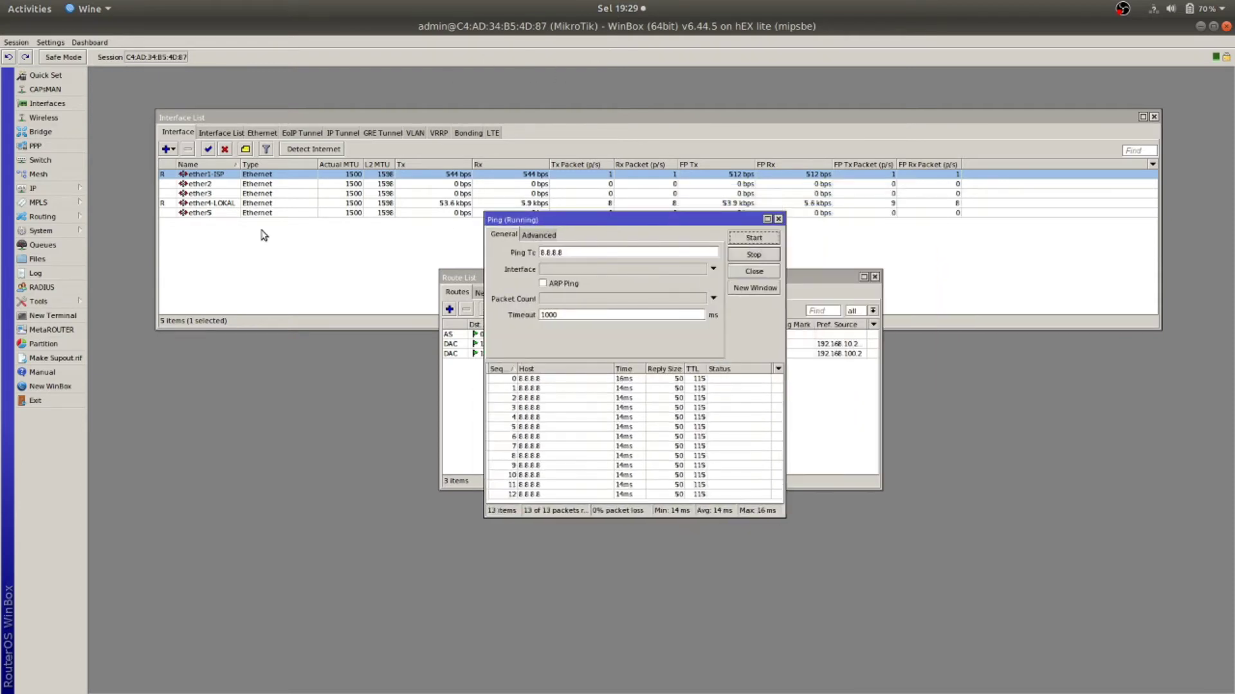
- Check the computer's wired connection entry in the Ubuntu system menu and close it
click(1161, 10)
click(1116, 121)
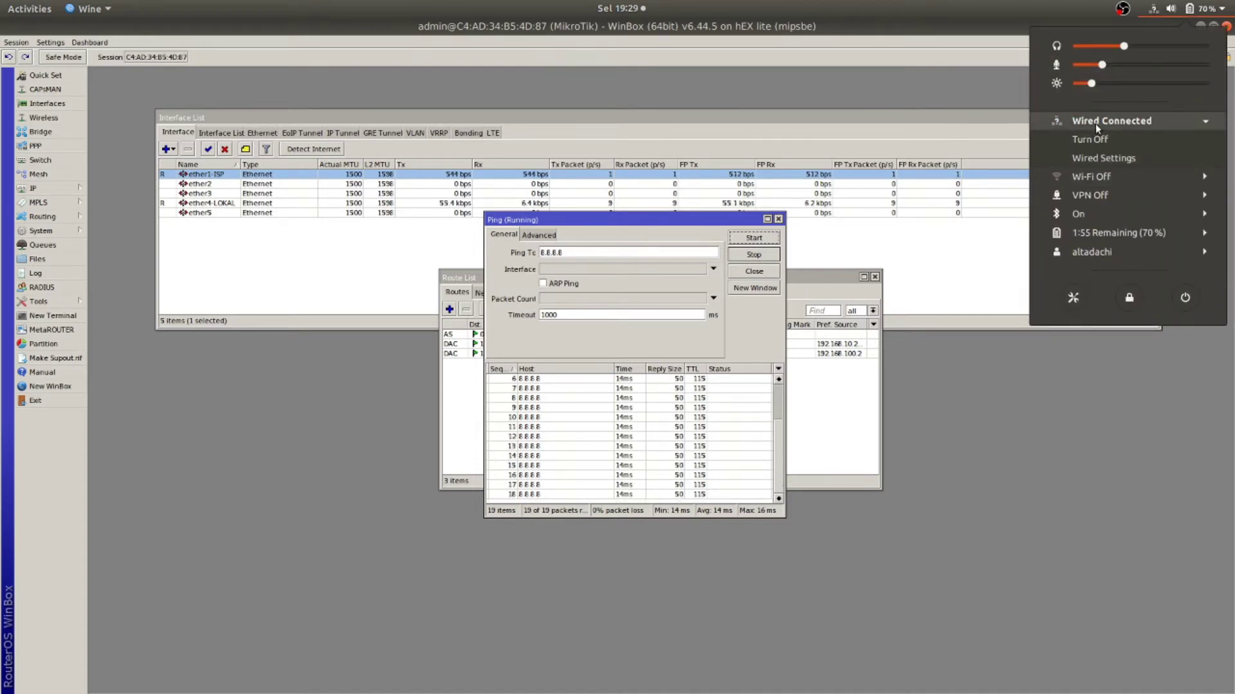
click(942, 510)
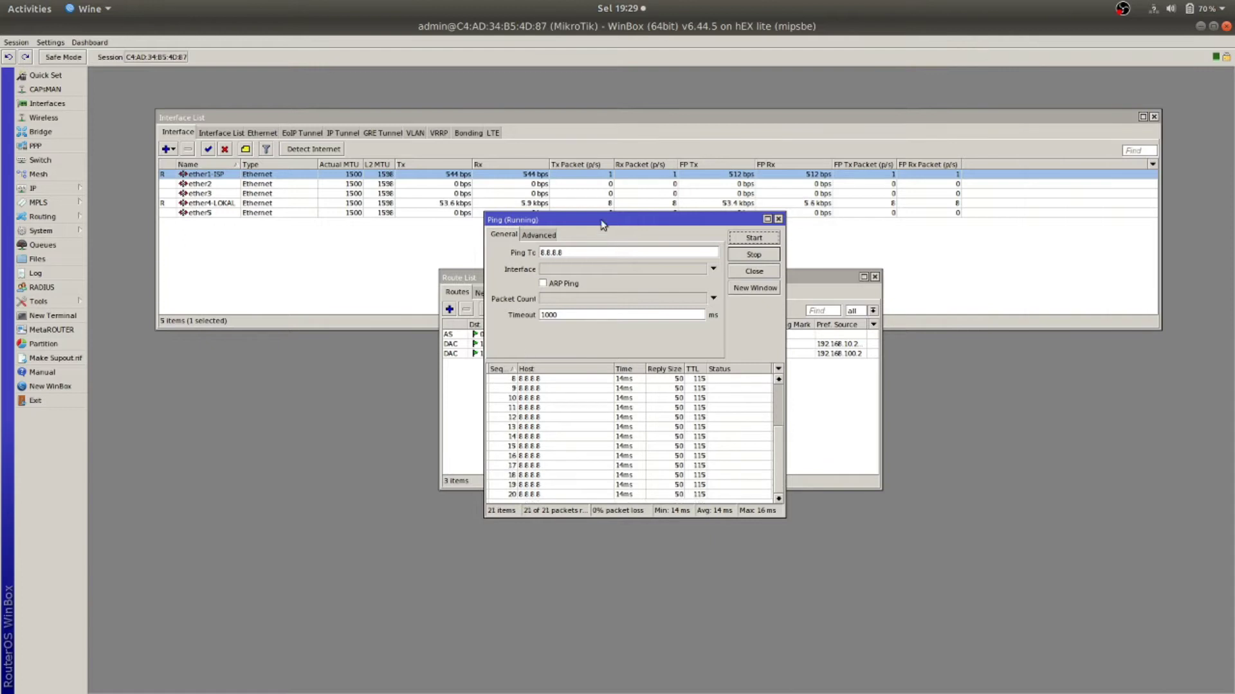
- Stop the router's ping to 8.8.8.8, select the ether4-LOKAL interface and bring the ping window back to the front
drag(601, 220, 667, 229)
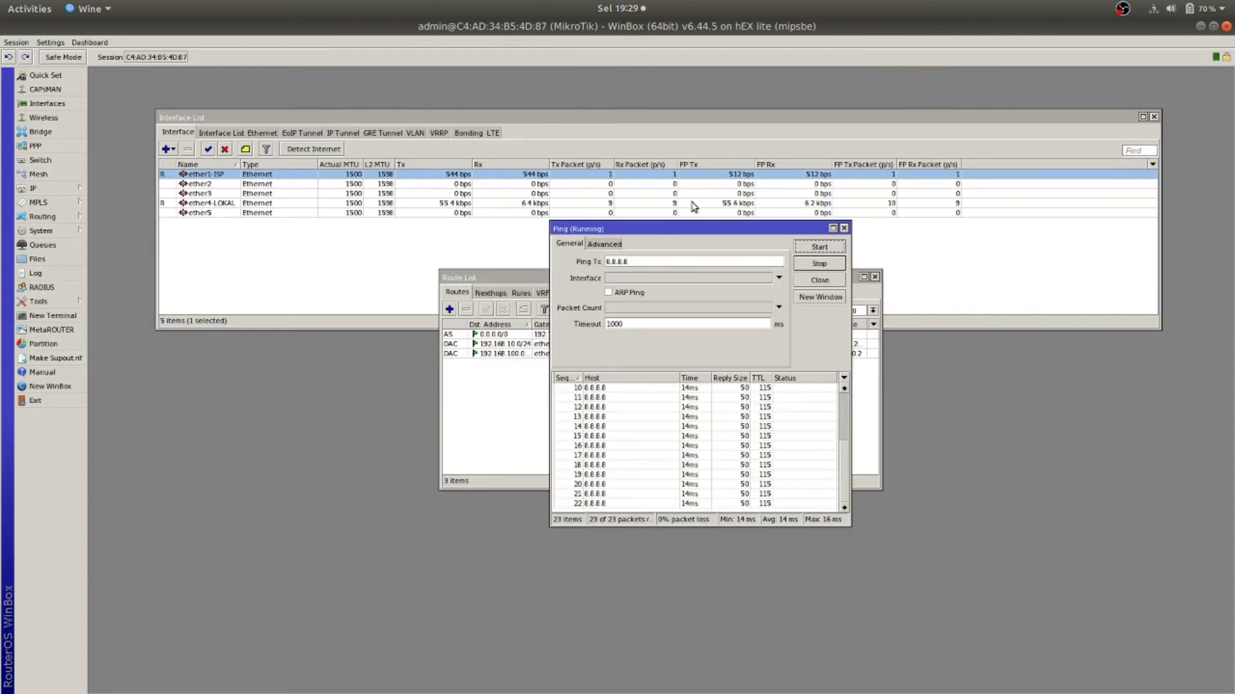
click(810, 265)
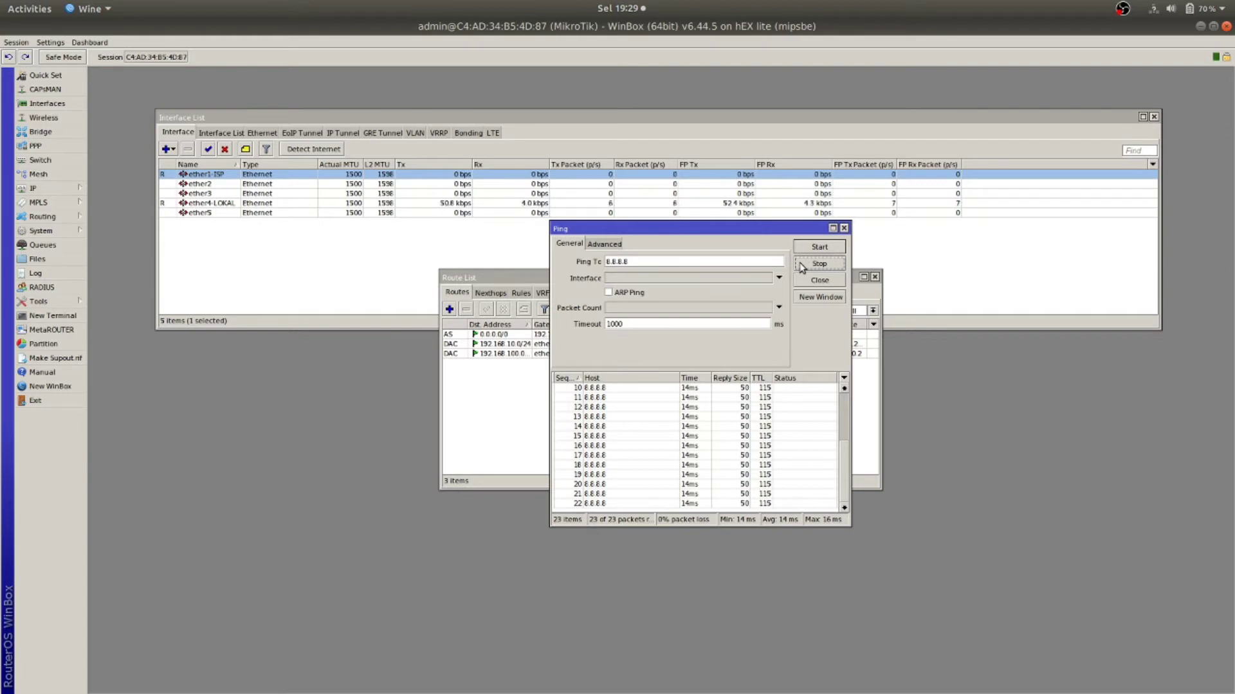
drag(715, 227, 564, 285)
click(222, 203)
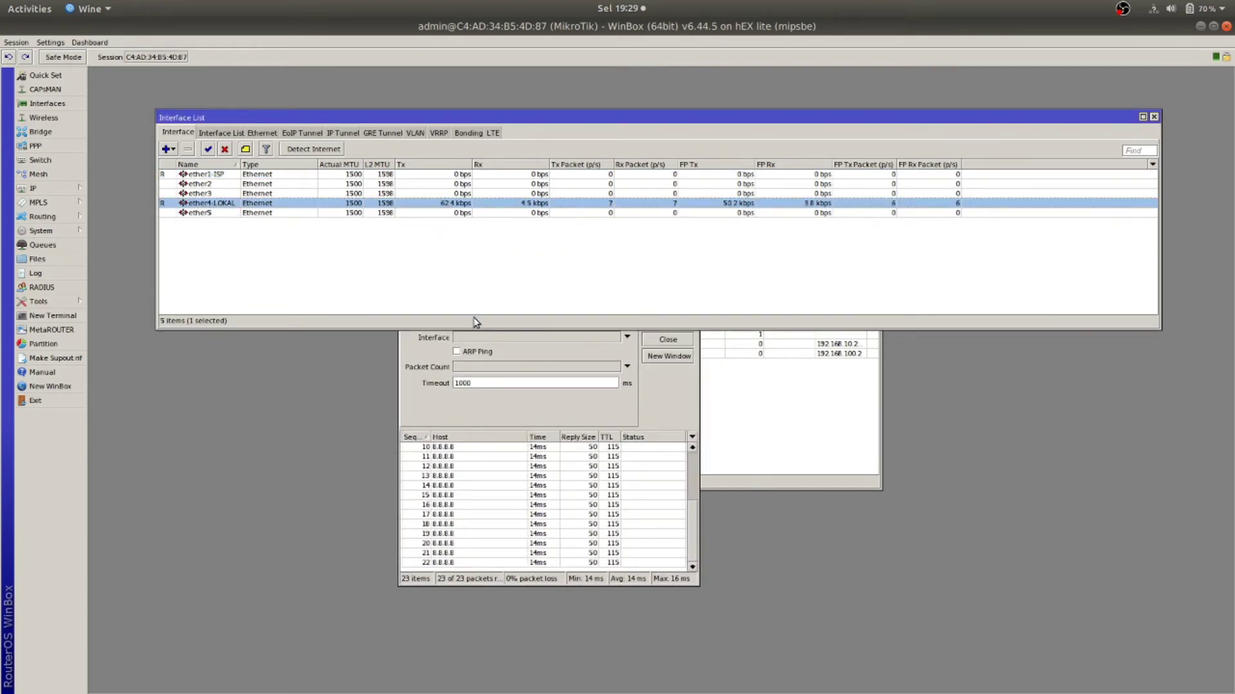
click(653, 423)
drag(580, 281, 606, 273)
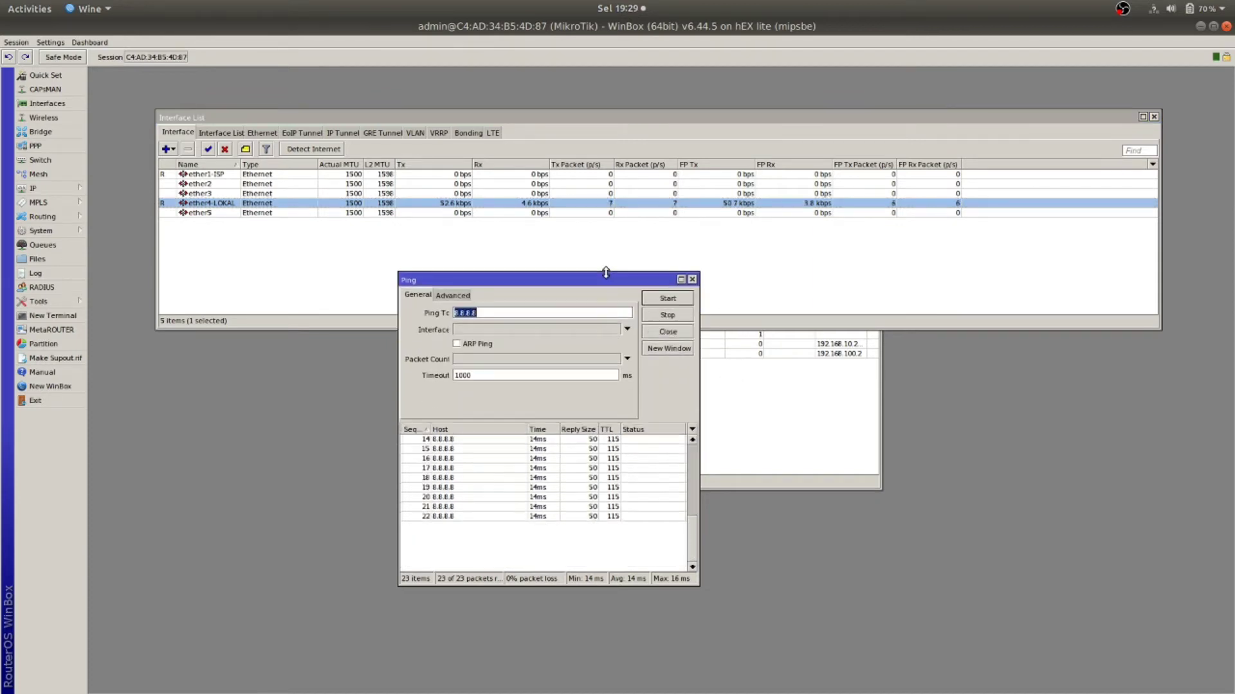
- Ping 8.8.8.8 from a terminal on the Ubuntu computer, keep its window clear of the interface rows, and close the terminal
key(ctrl+alt+t)
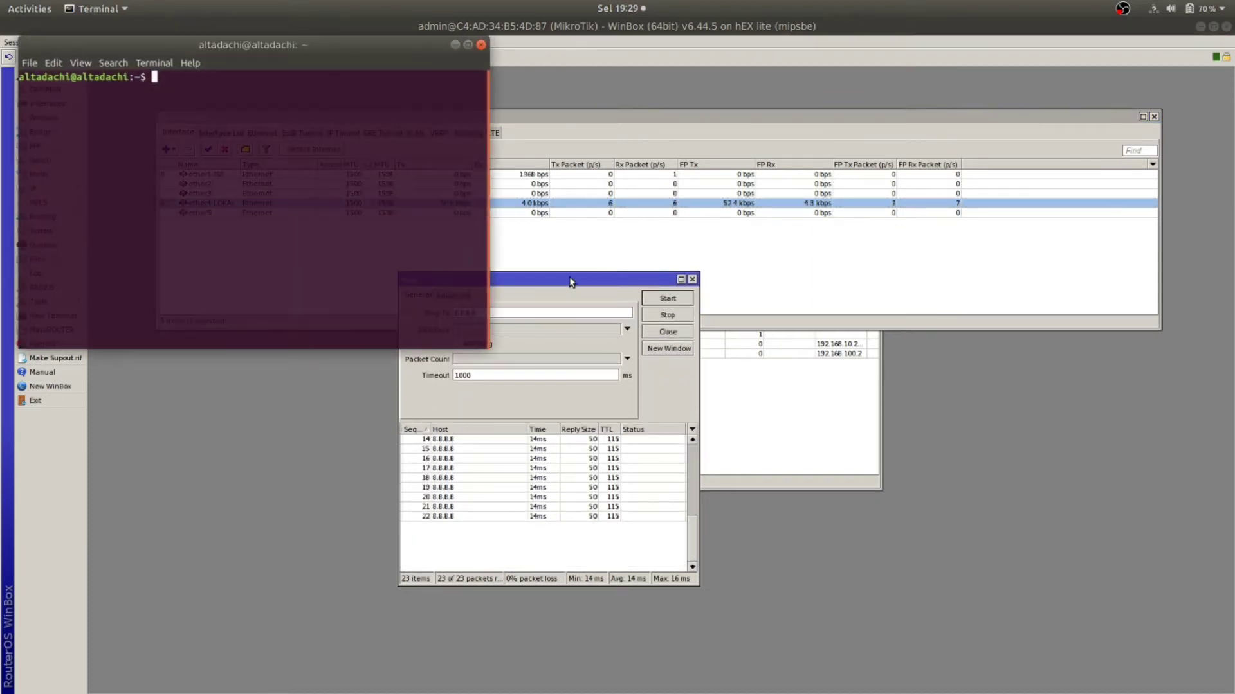
text(ping 8.8.8.8)
key(Return)
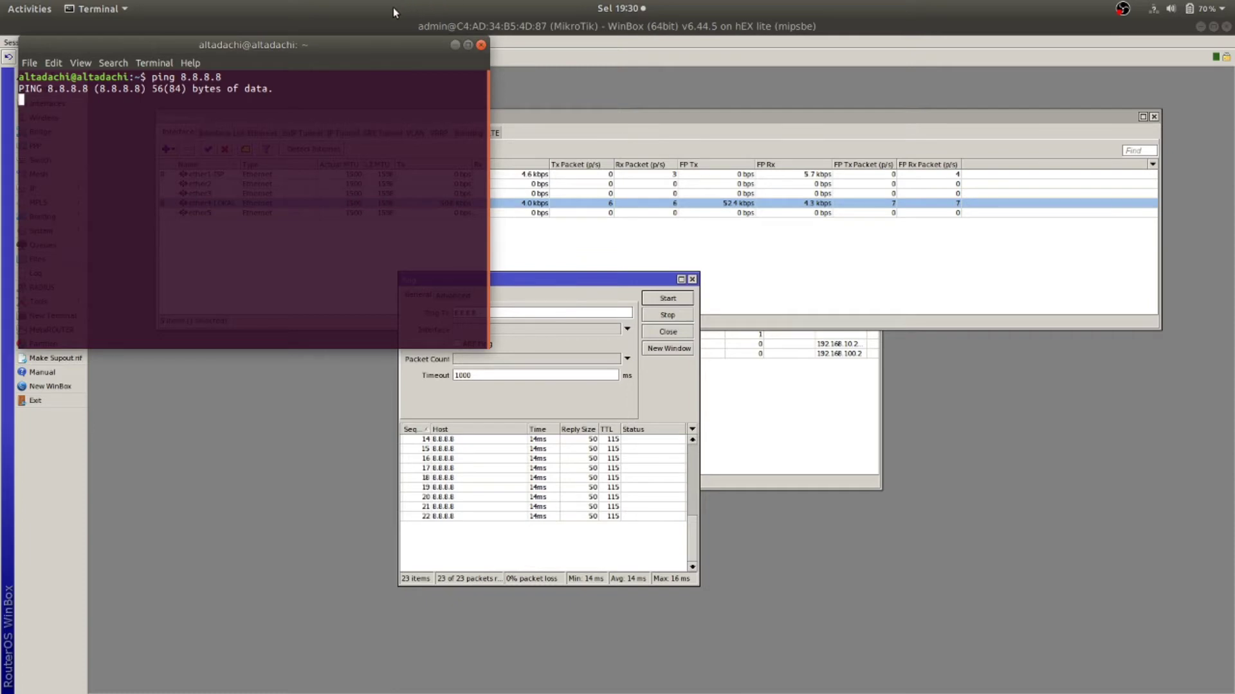
drag(364, 48, 1038, 309)
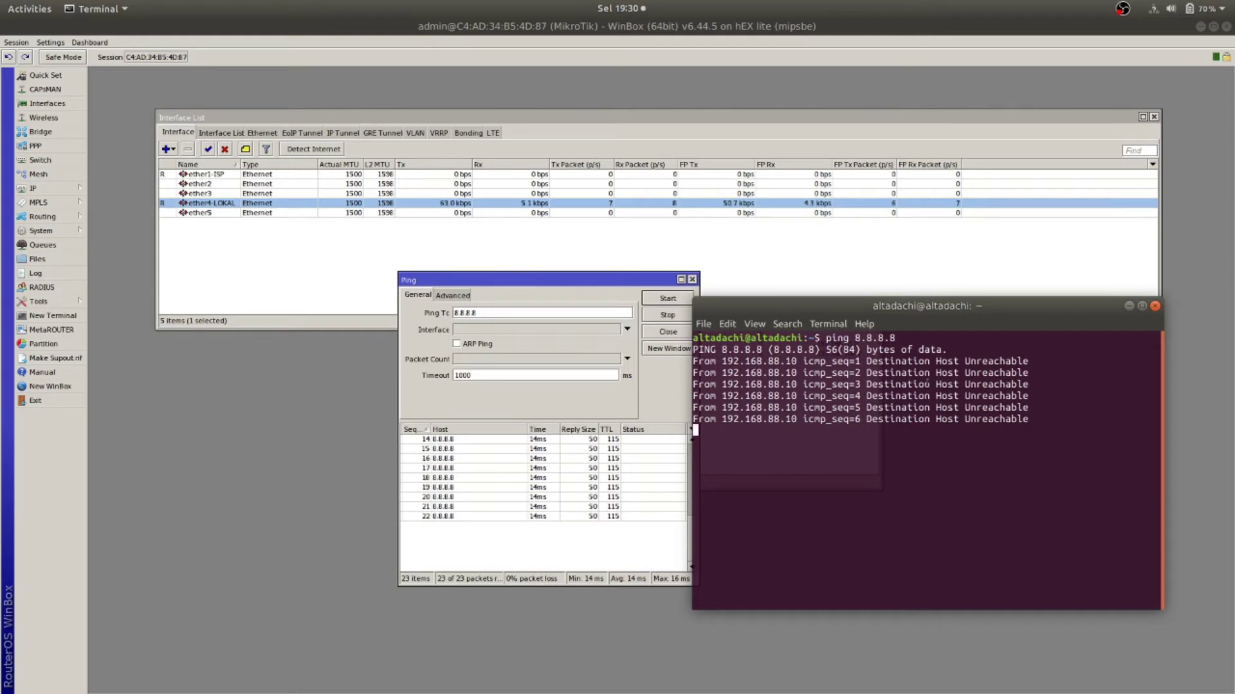
click(1154, 306)
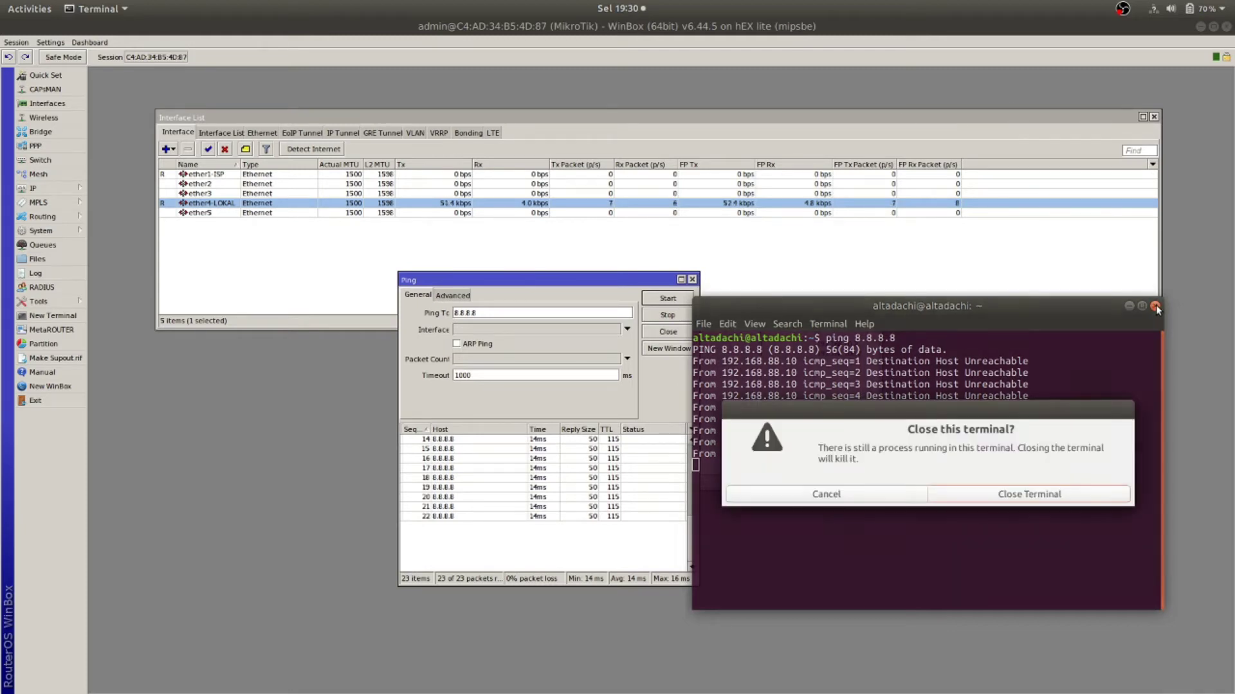
click(1043, 489)
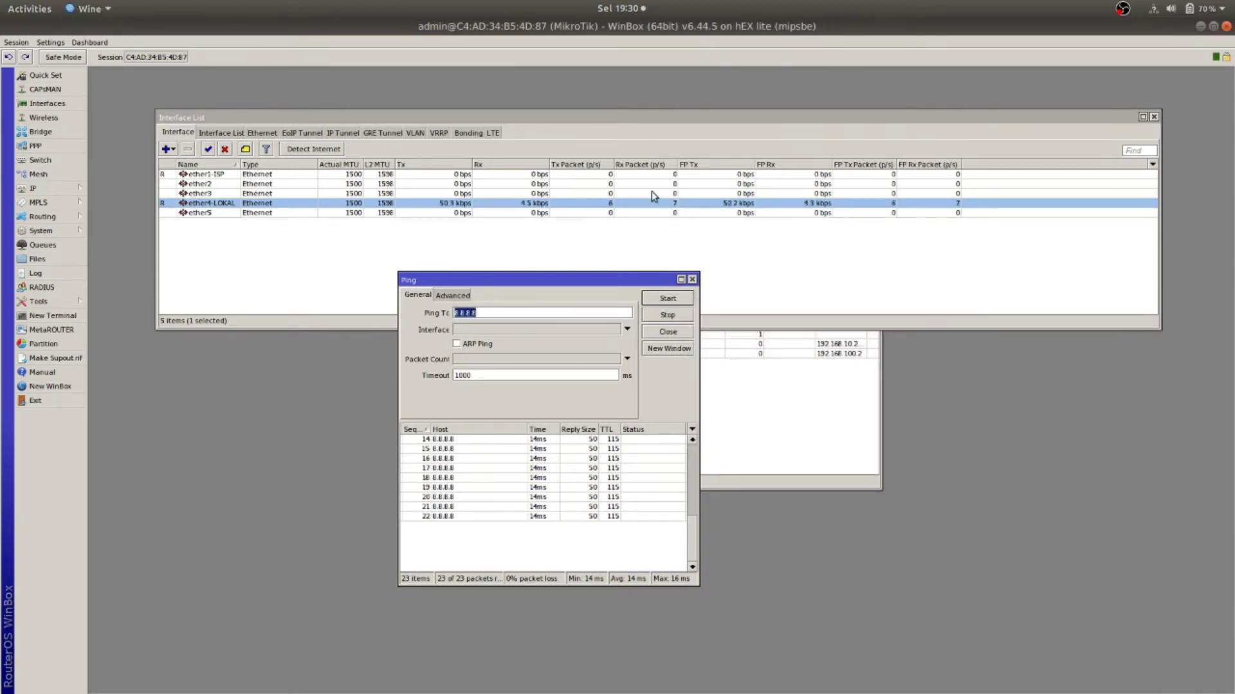
- Arrange the ping window and the route list side by side beneath the interface rows
drag(549, 281, 316, 364)
click(548, 421)
drag(498, 283, 620, 290)
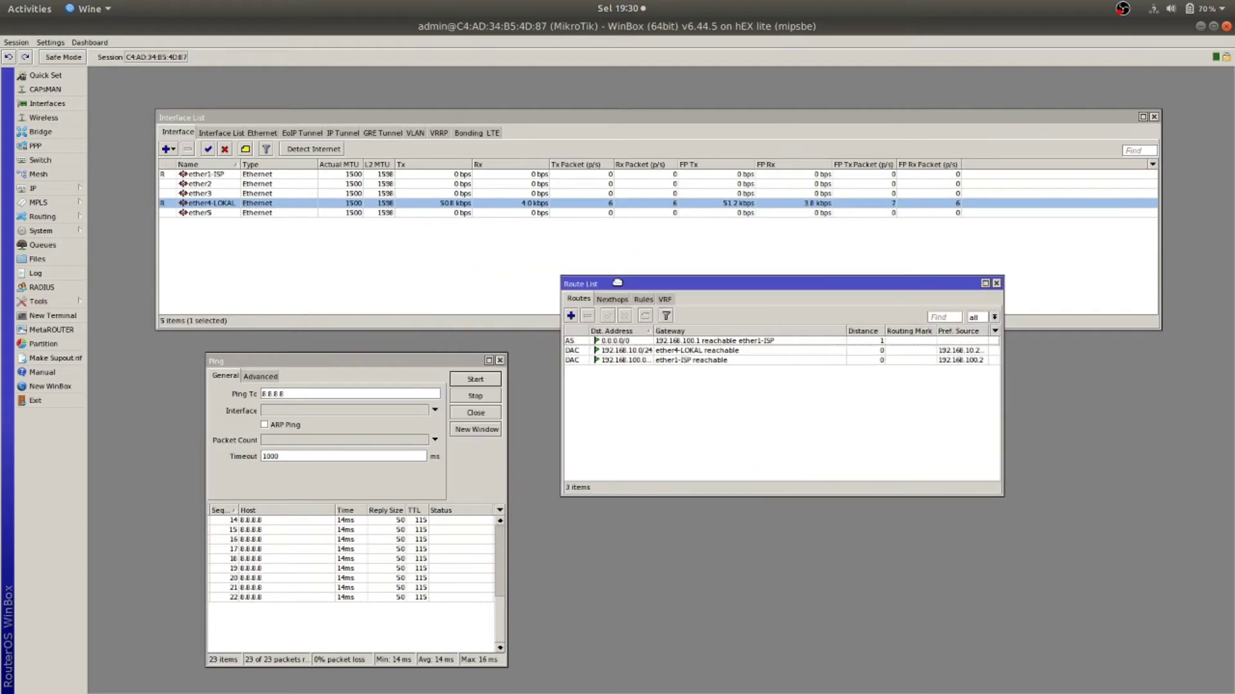
- Open the router's firewall and try to remove the special dummy forward rule from its filter rules
click(72, 189)
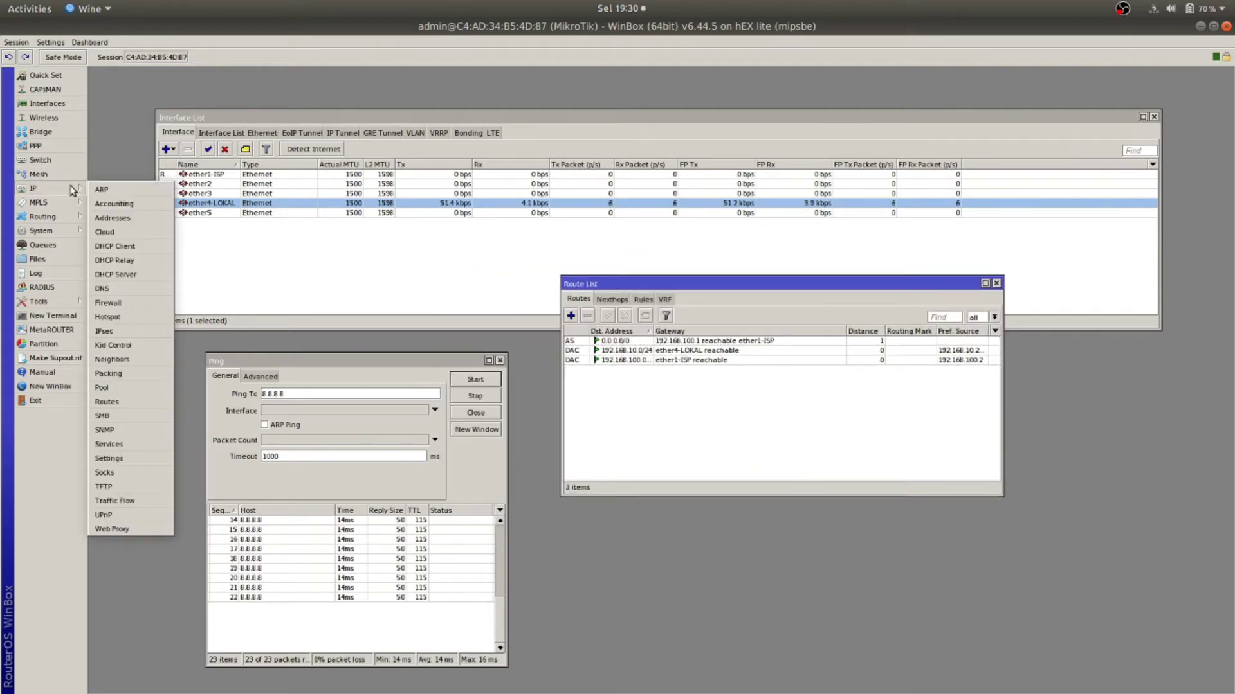
click(150, 303)
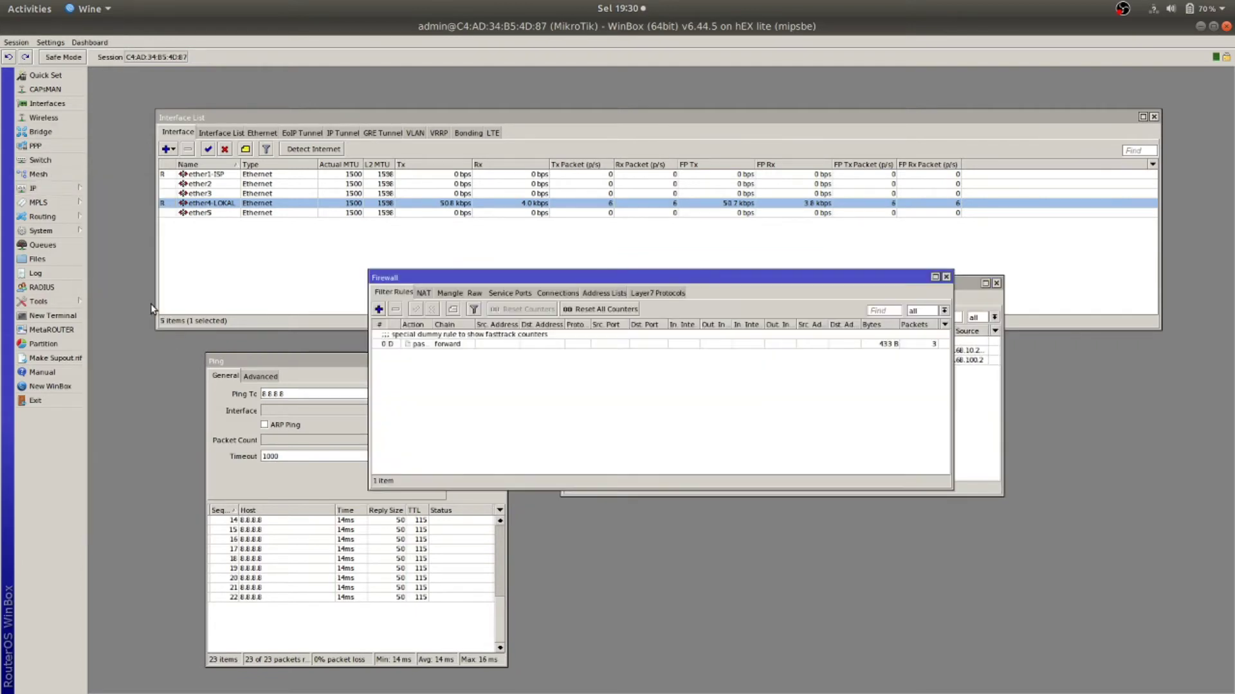
click(437, 345)
click(395, 309)
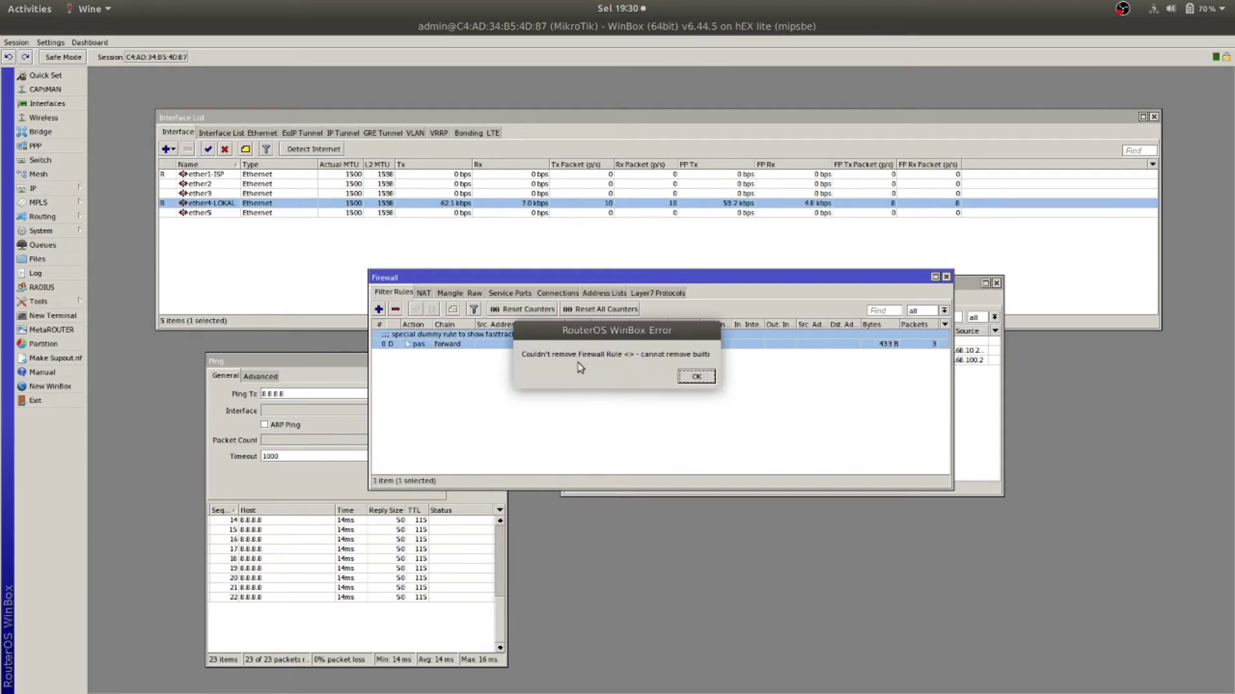
click(694, 378)
- Look through the firewall's NAT and Mangle rule lists and close the firewall window
click(423, 294)
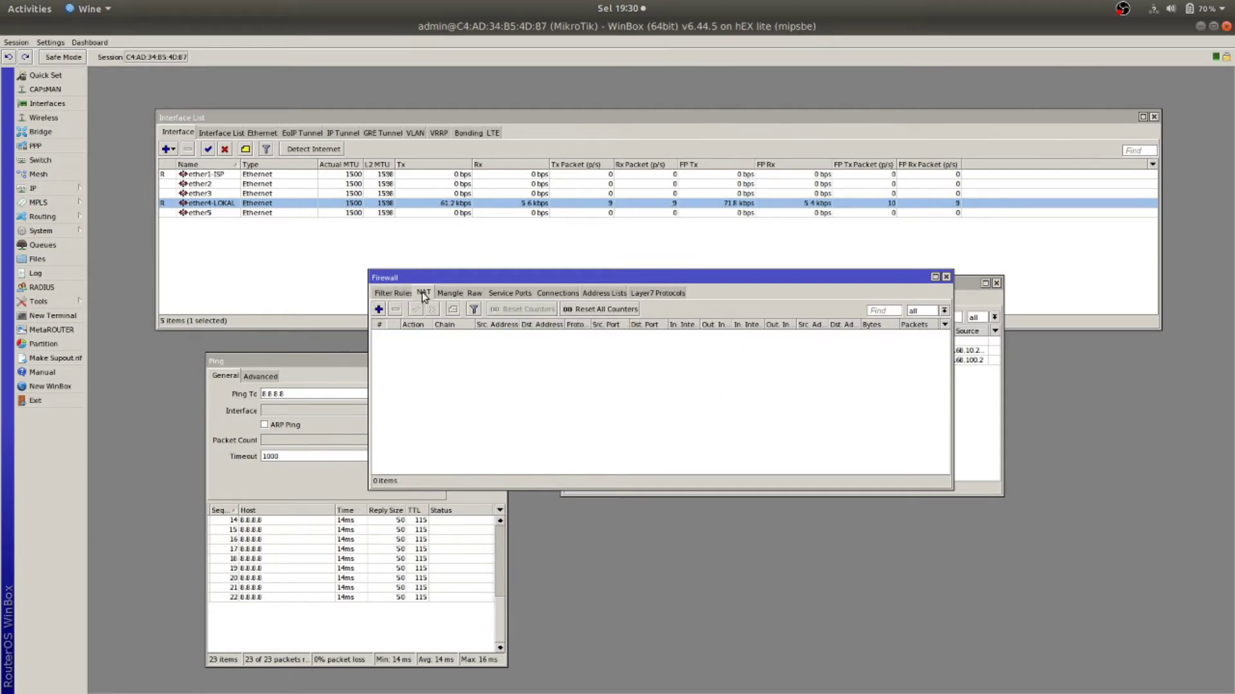
drag(505, 280, 554, 299)
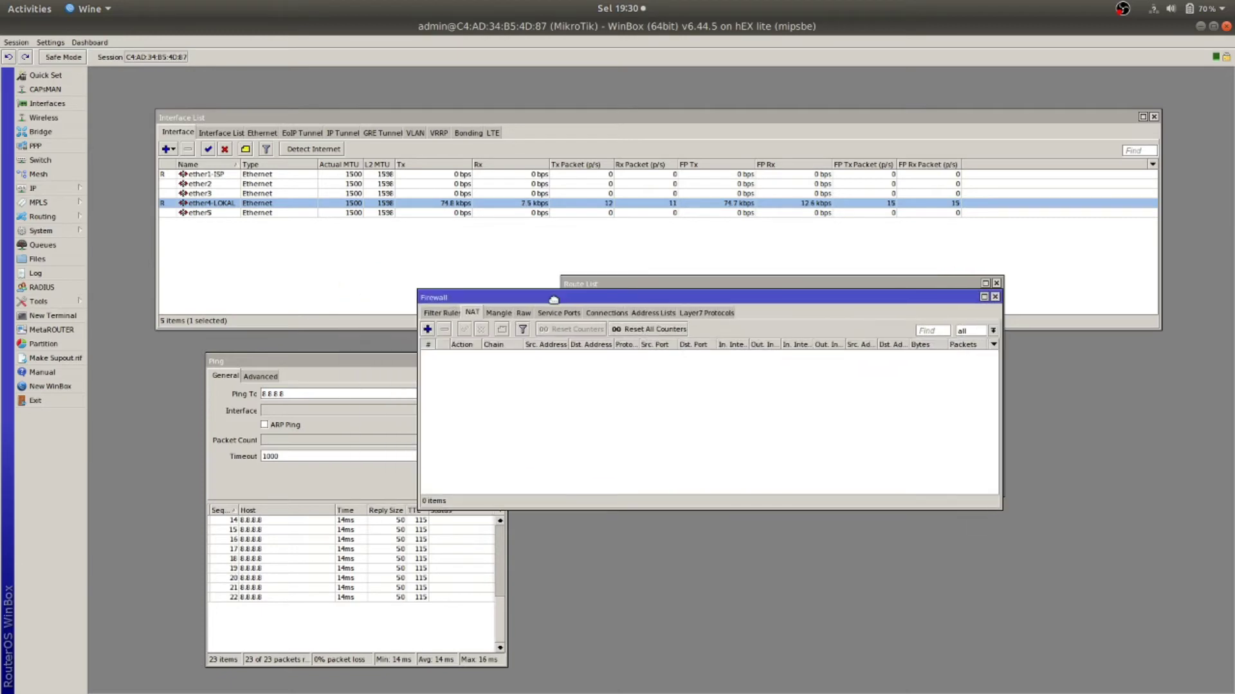
click(487, 315)
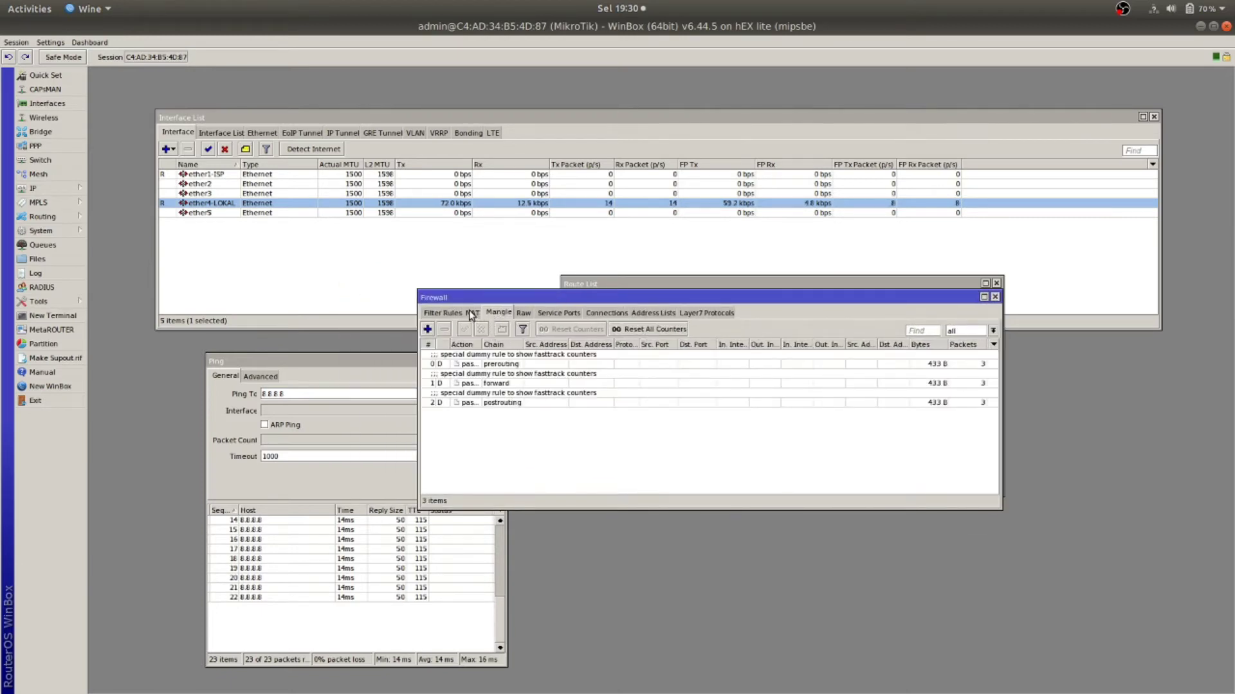
click(471, 314)
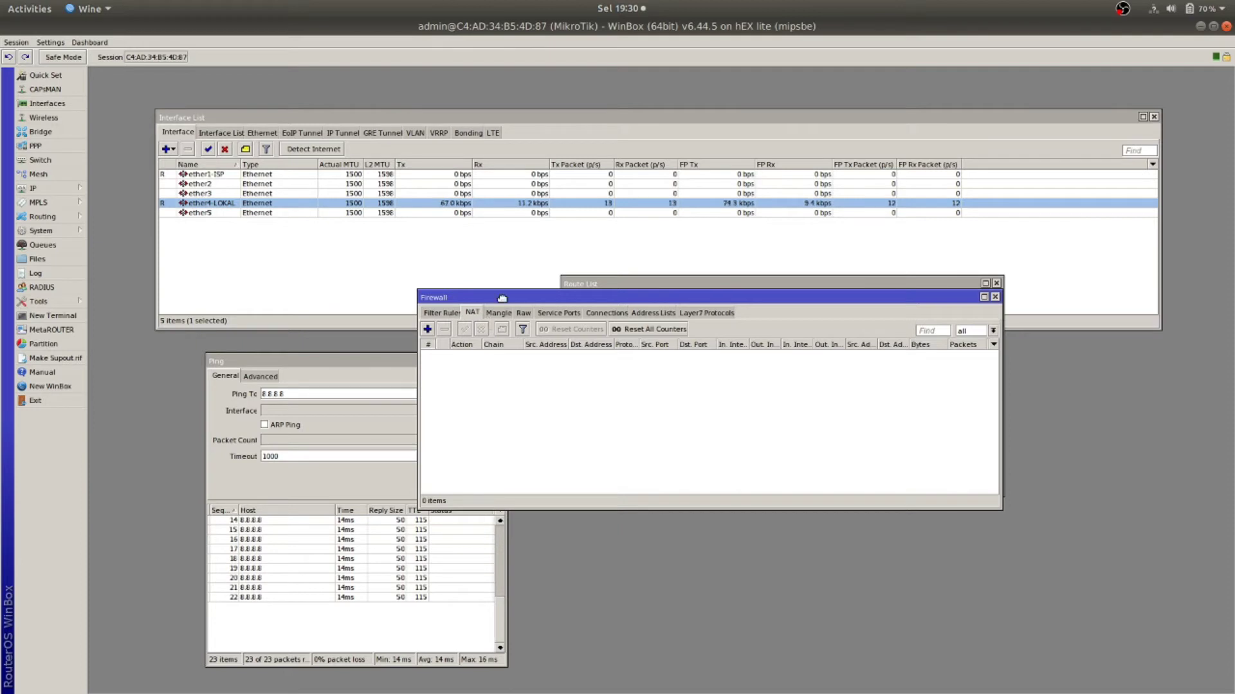
drag(505, 302, 455, 313)
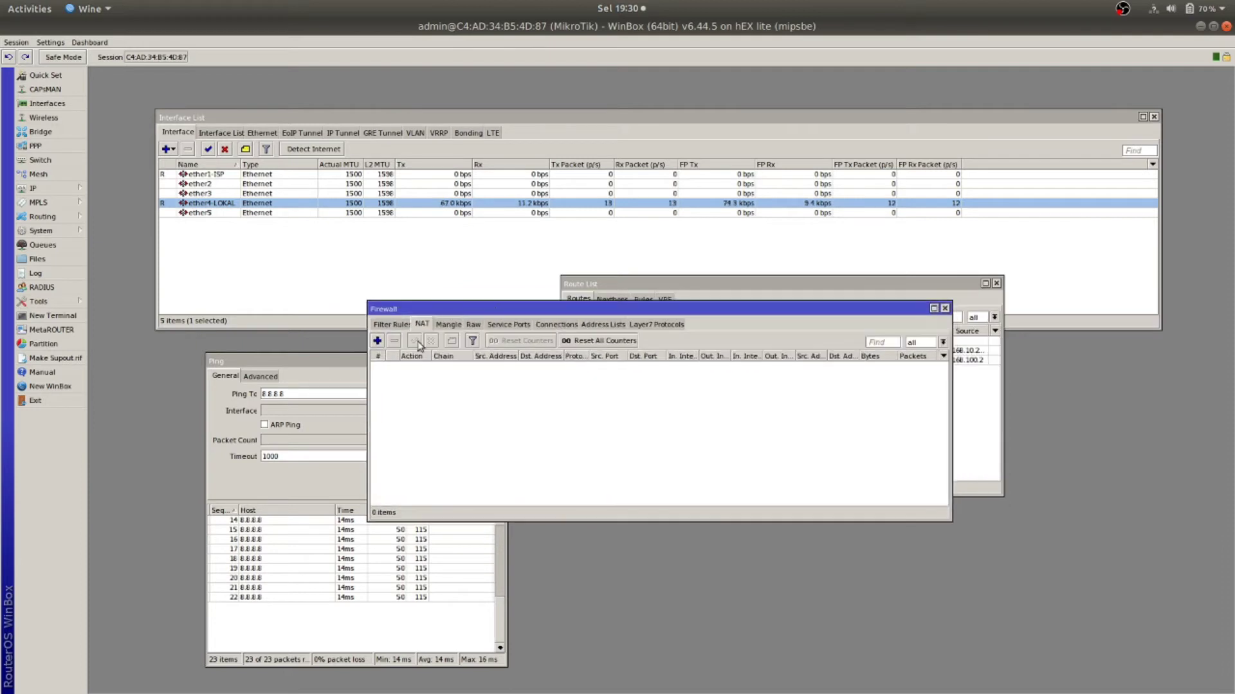
click(945, 308)
- Reopen the firewall's NAT rules and start a new srcnat rule with the action masquerade
click(38, 188)
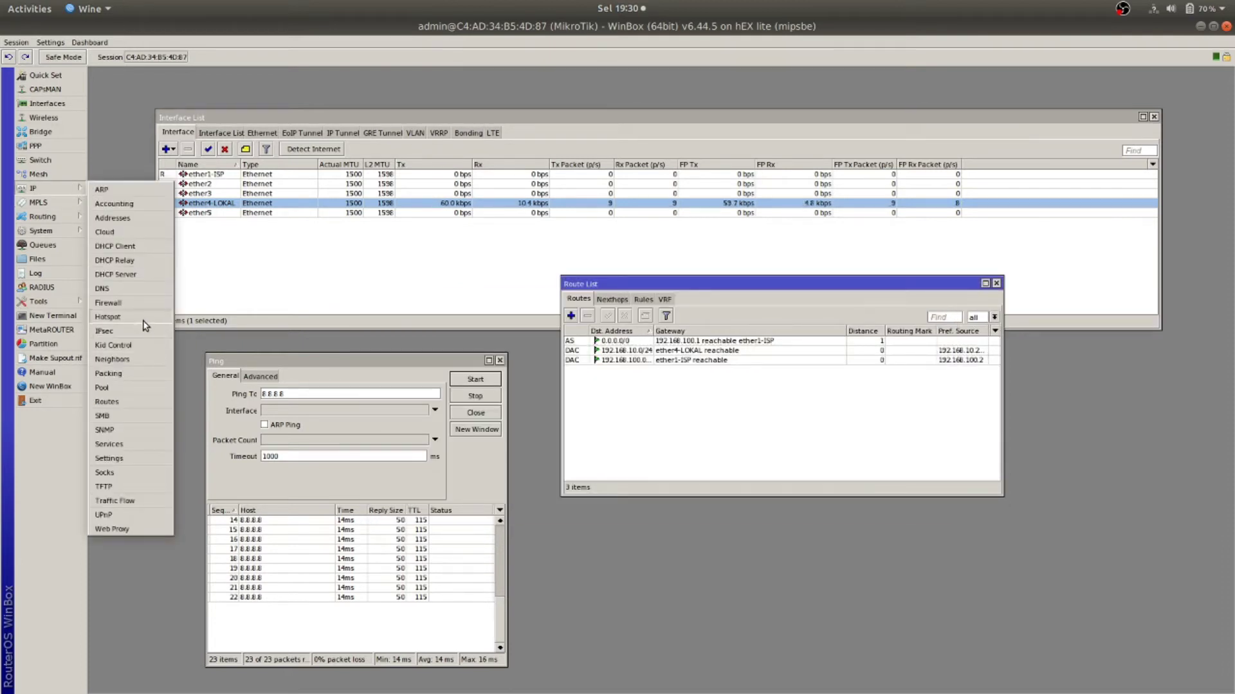
click(108, 303)
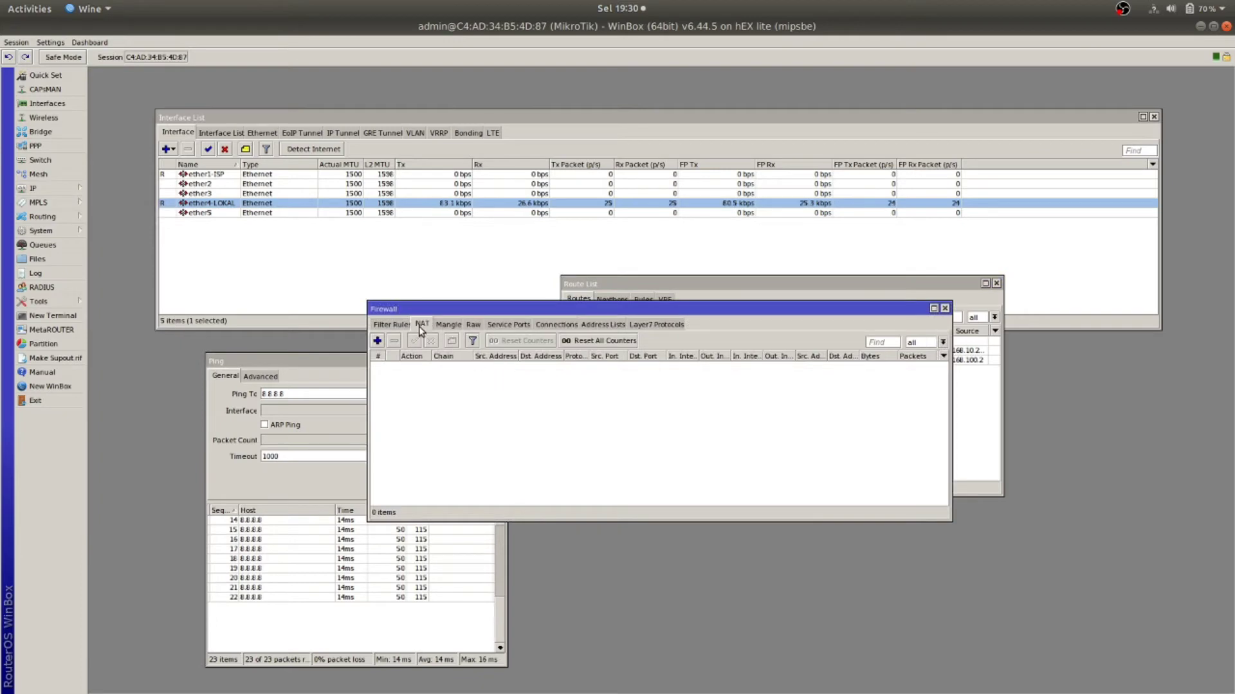
click(377, 340)
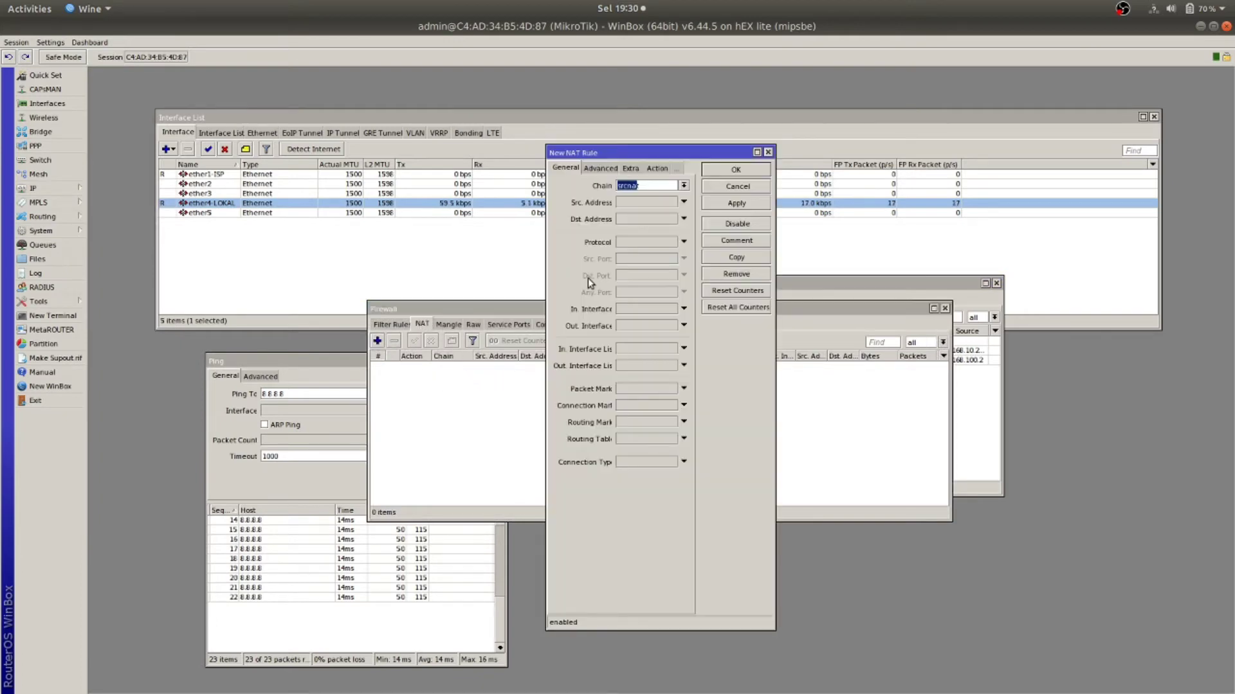
drag(657, 153, 657, 201)
drag(572, 195, 572, 191)
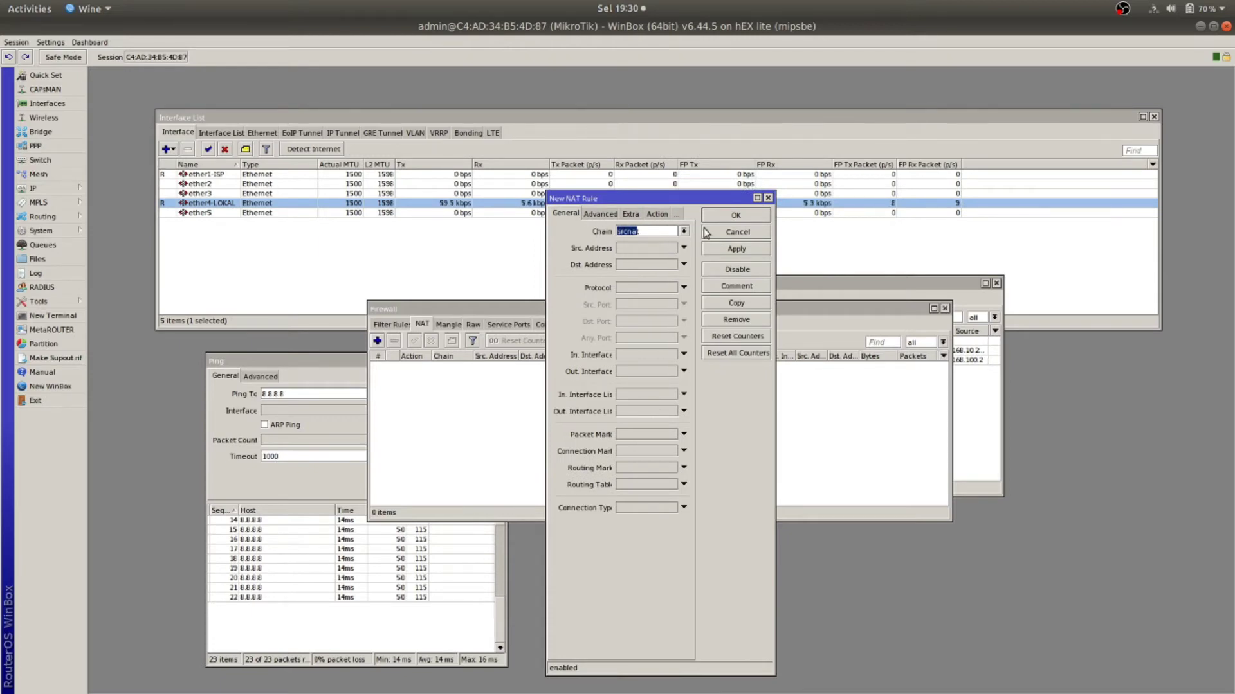
click(658, 216)
click(668, 231)
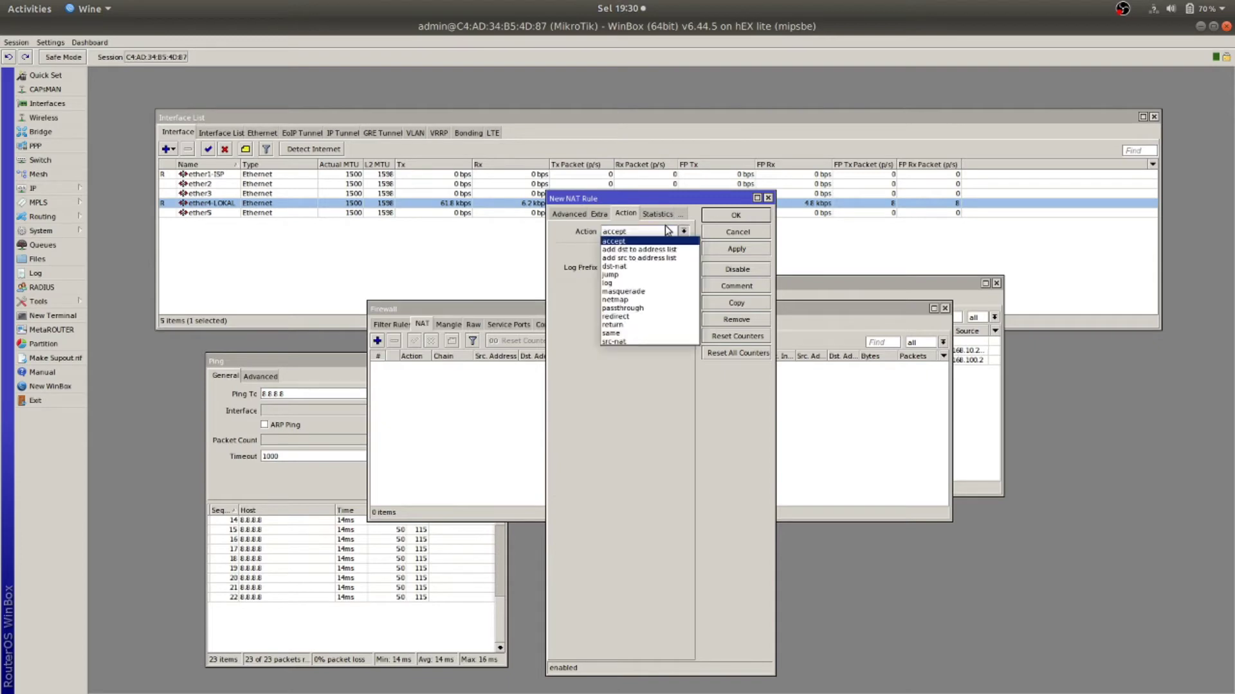
click(640, 296)
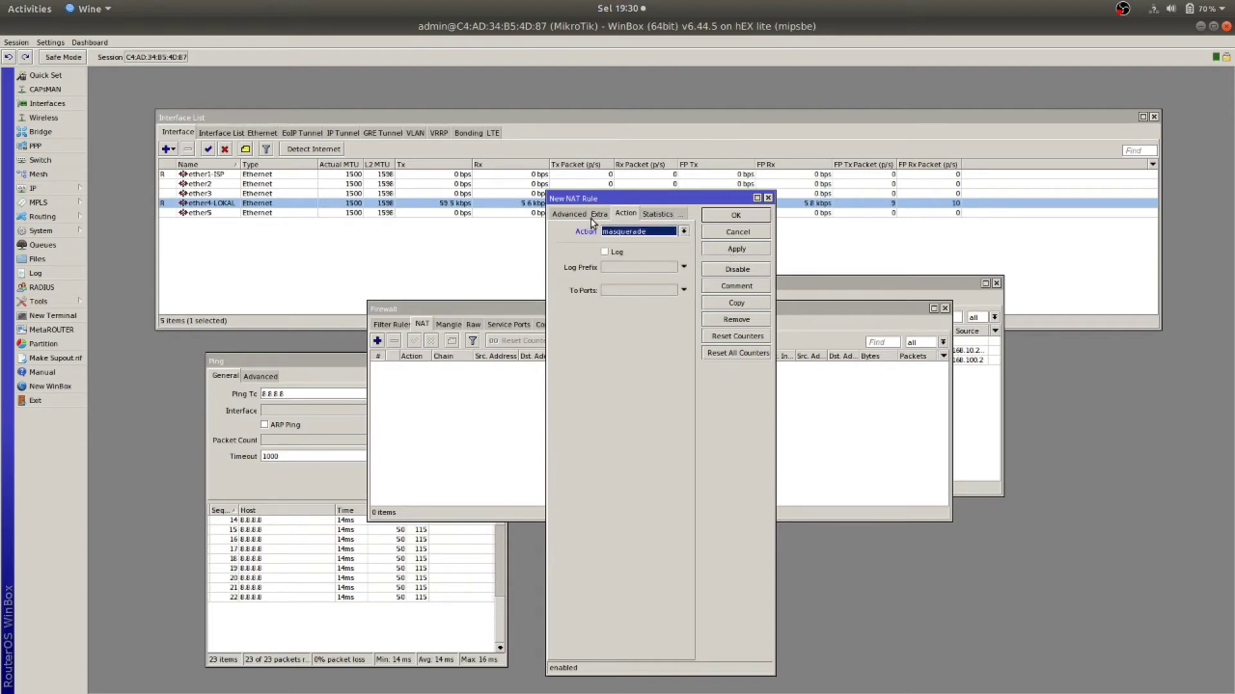
- Set the new NAT rule's out interface to ether4-LOKAL, then apply and save the rule
click(570, 216)
click(565, 214)
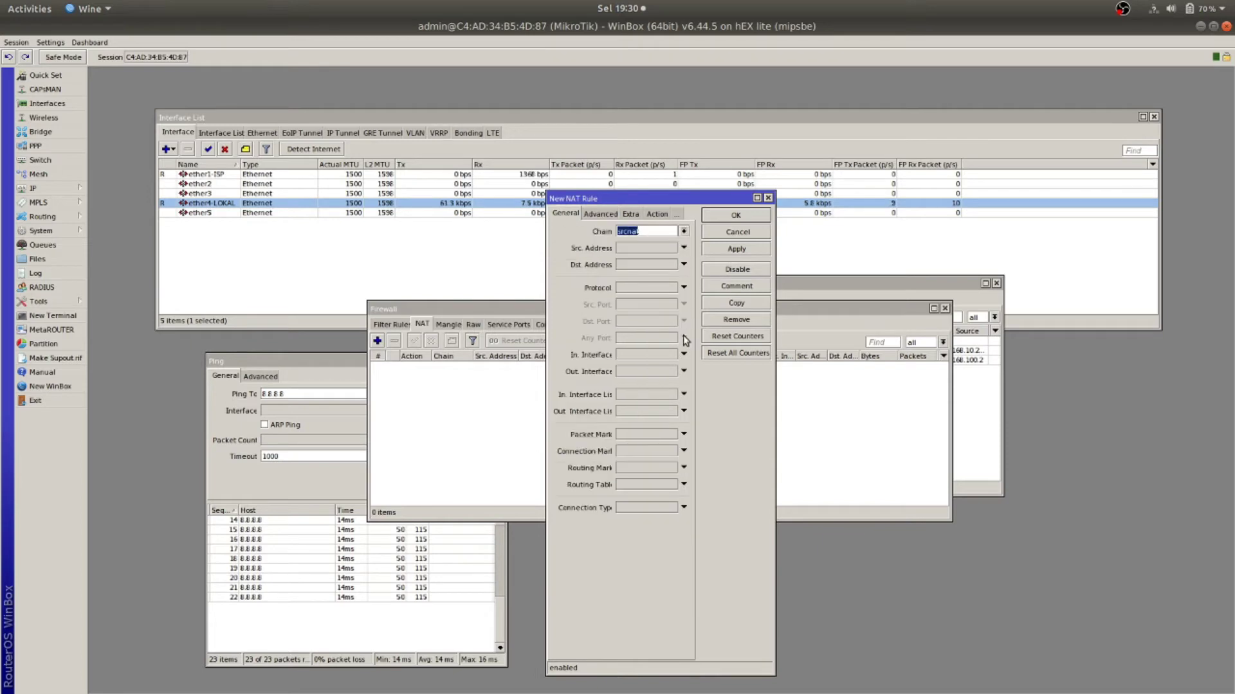
click(693, 371)
click(681, 372)
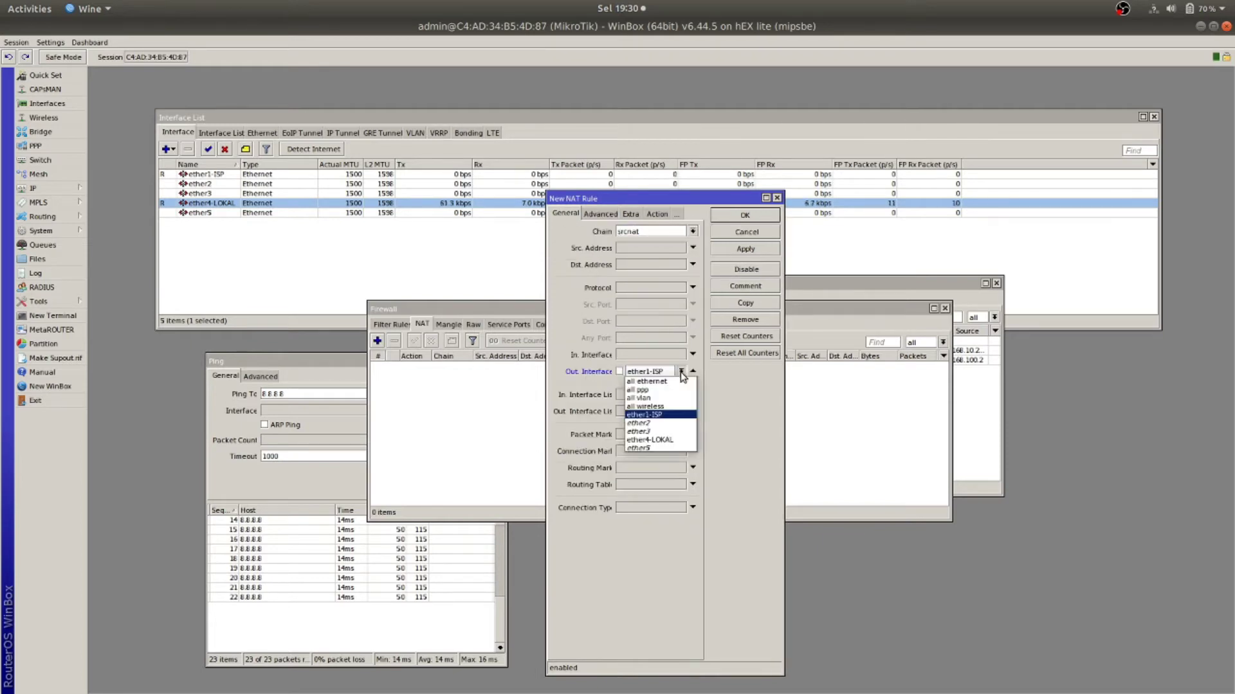
click(682, 443)
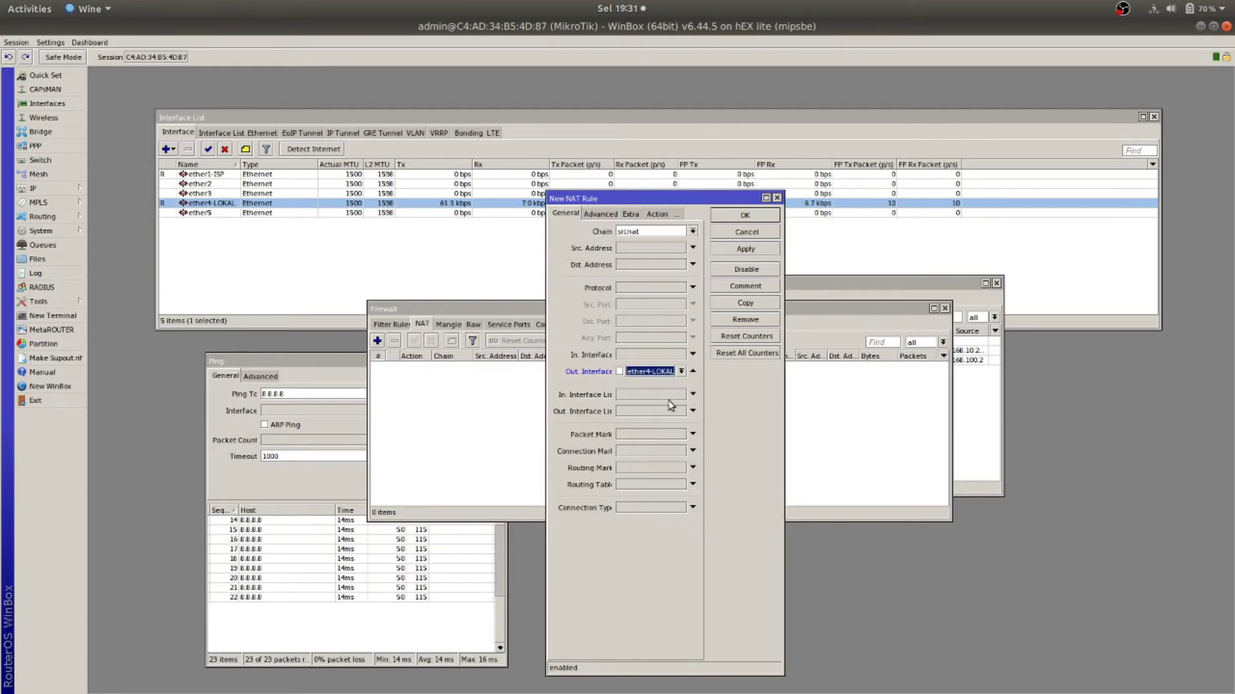
drag(661, 203, 577, 209)
click(597, 376)
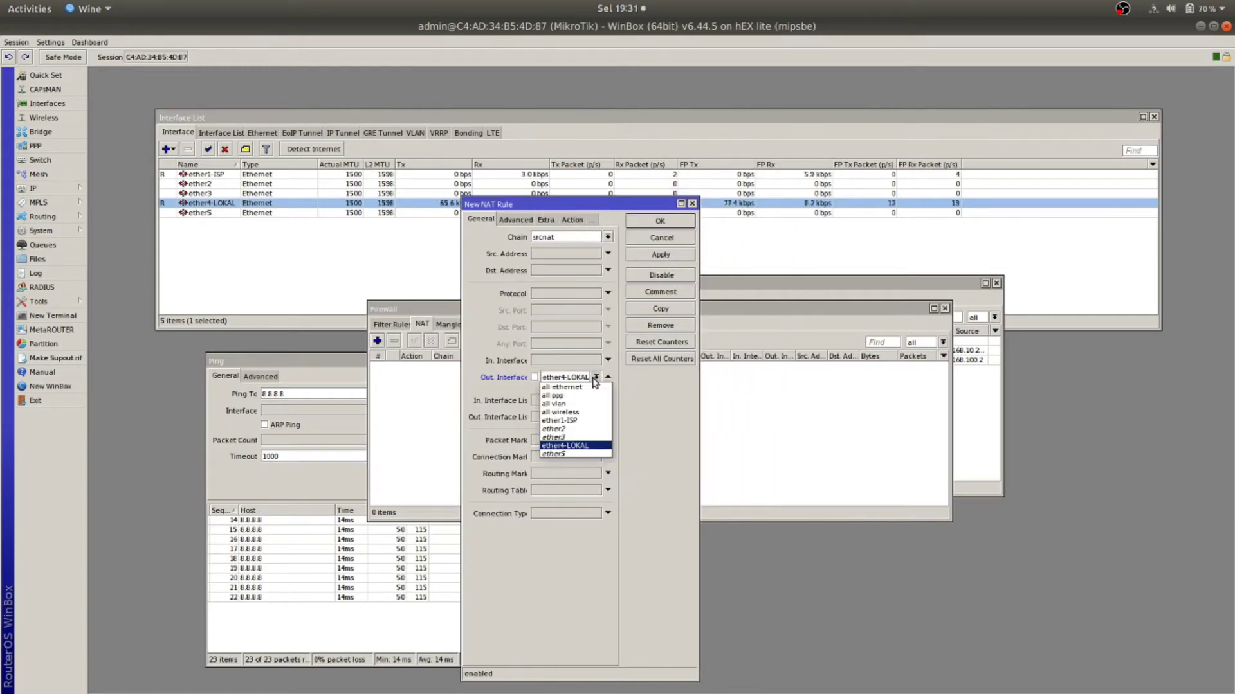
click(580, 445)
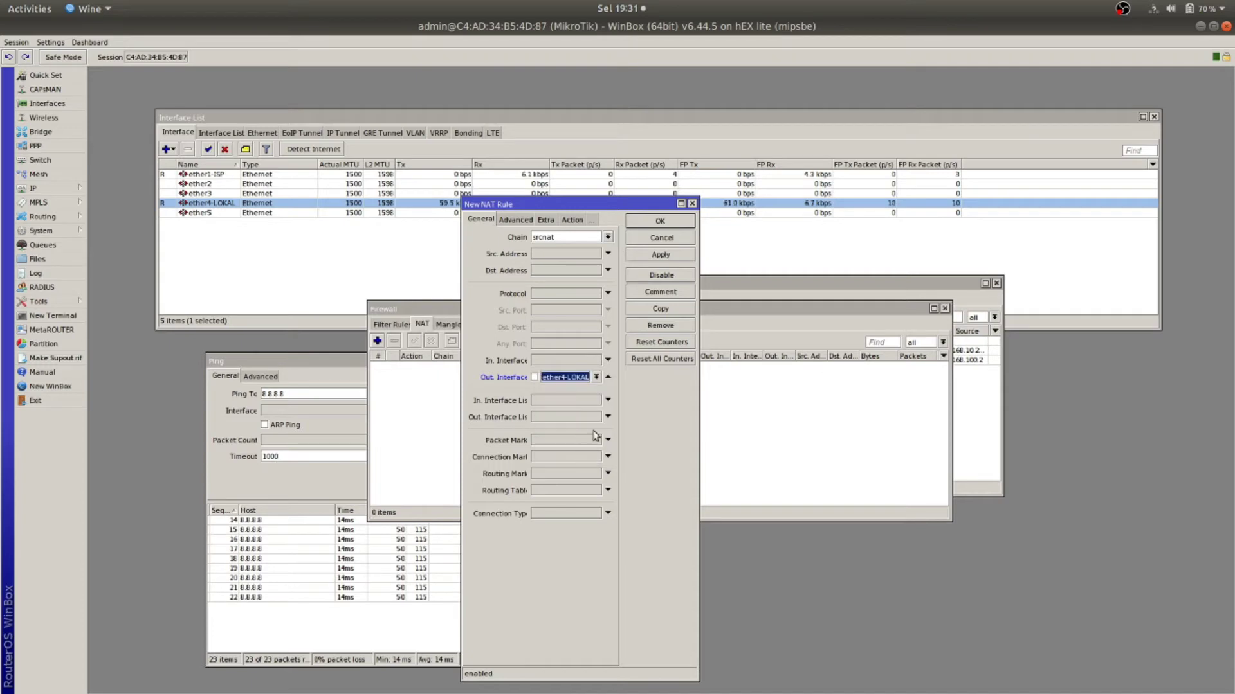
click(668, 257)
click(660, 222)
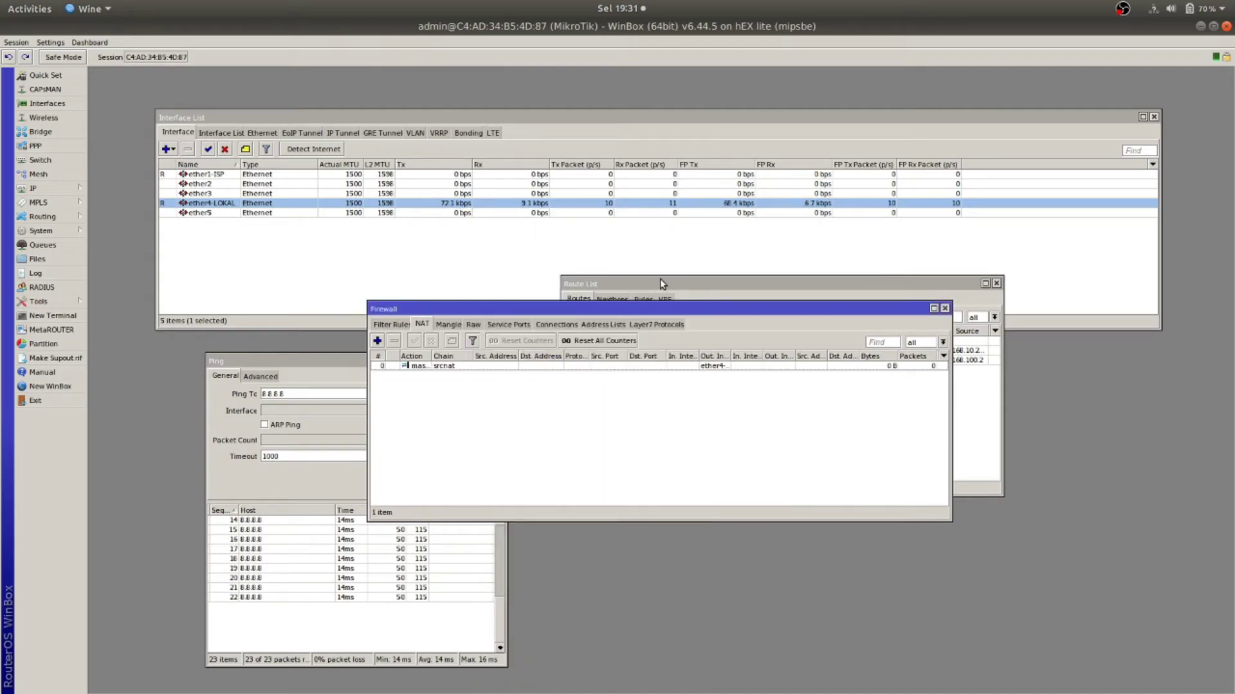
- Ping 8.8.8.8 from a terminal on the Ubuntu computer, stop it and return to the firewall window
key(ctrl+alt+t)
text(ping)
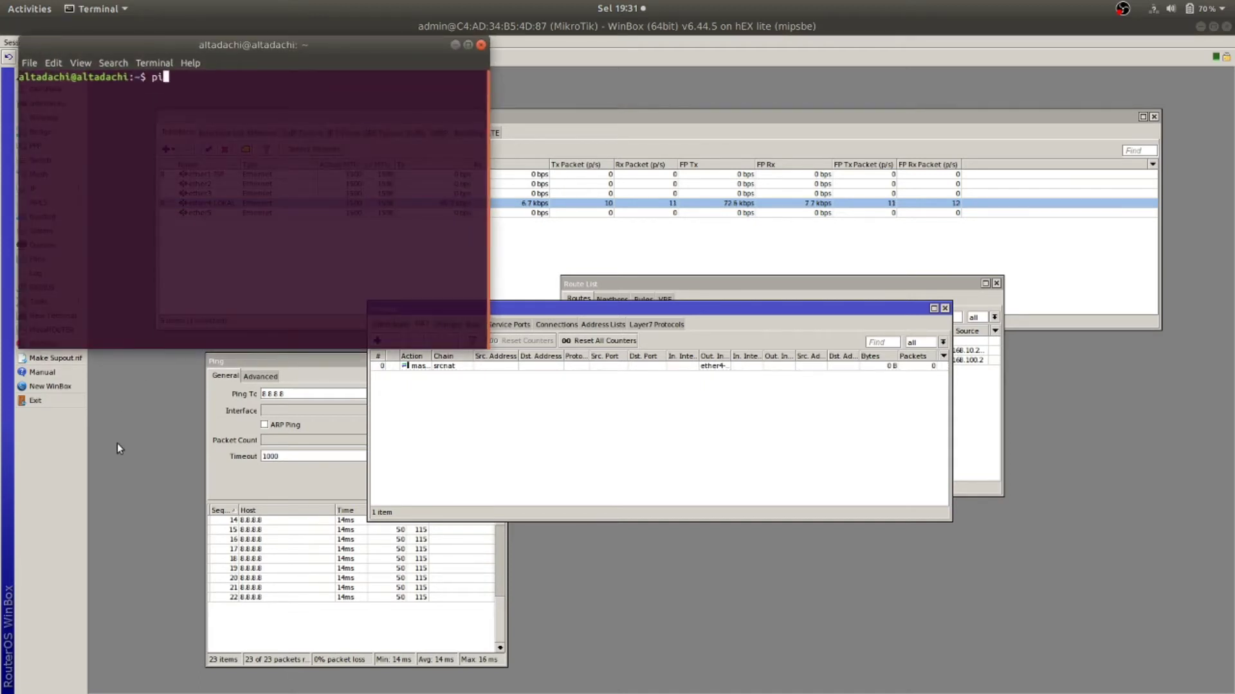
text( 8.8.8.8)
key(Return)
key(ctrl+c)
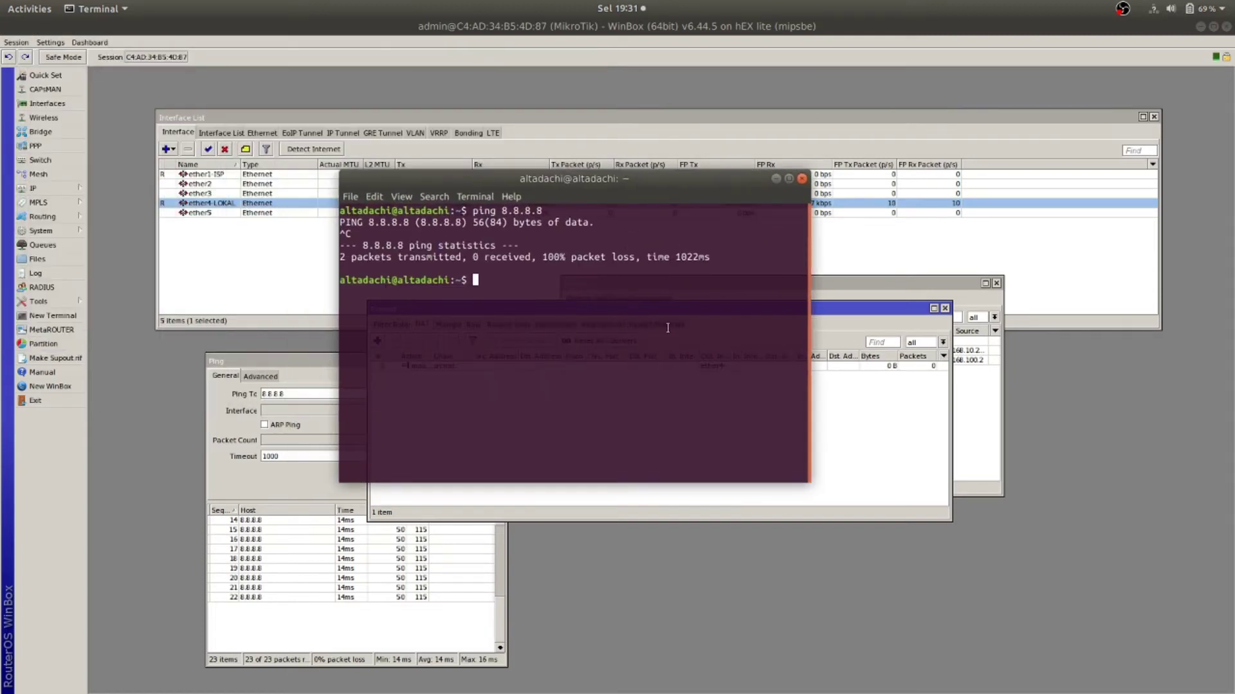
click(716, 437)
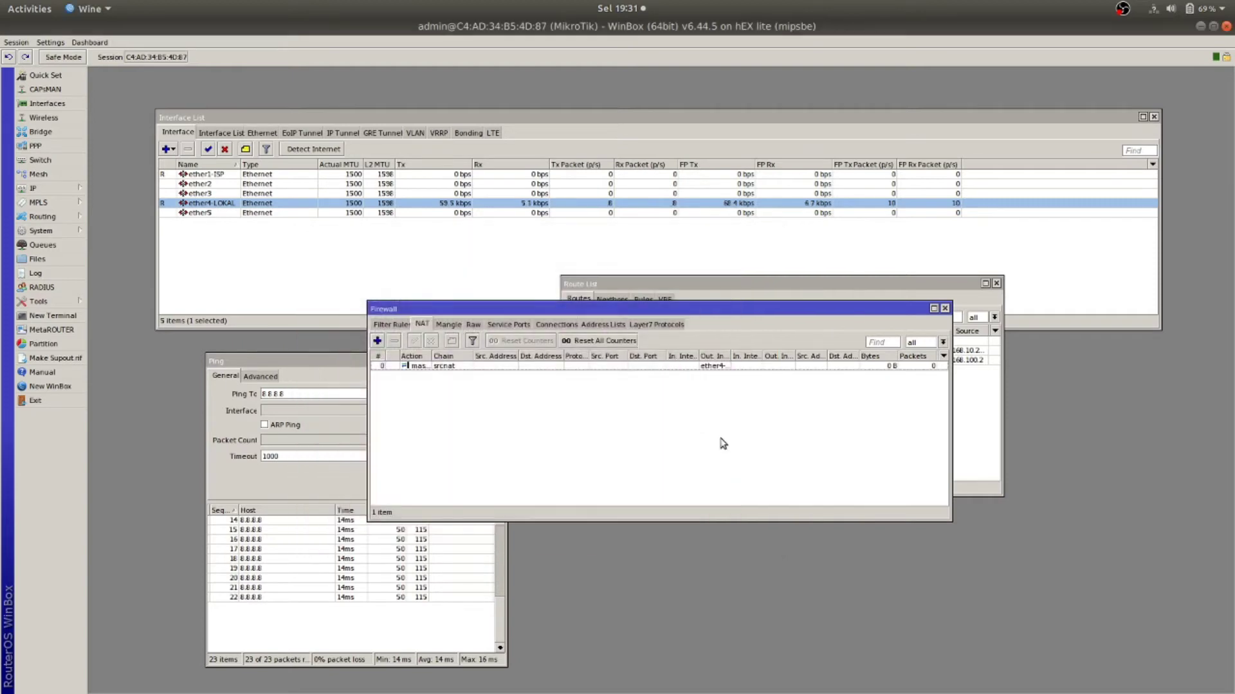
- Change the masquerade NAT rule's out interface to ether1-ISP and save it
double_click(643, 366)
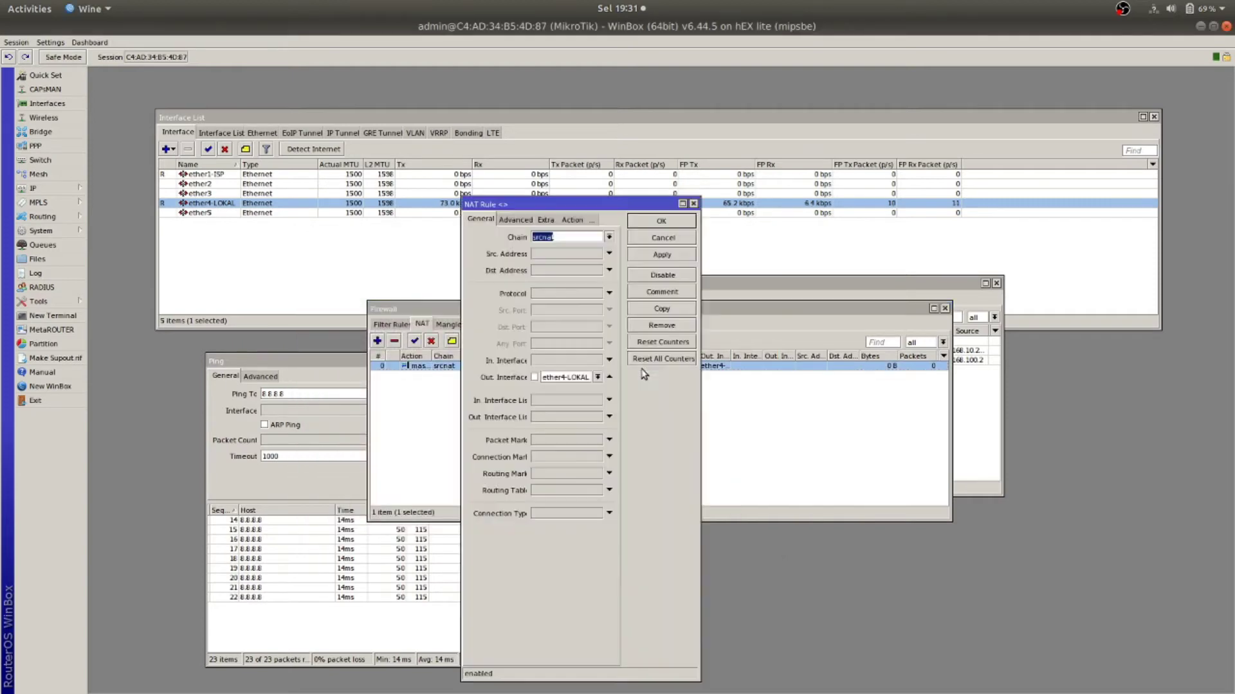
click(597, 377)
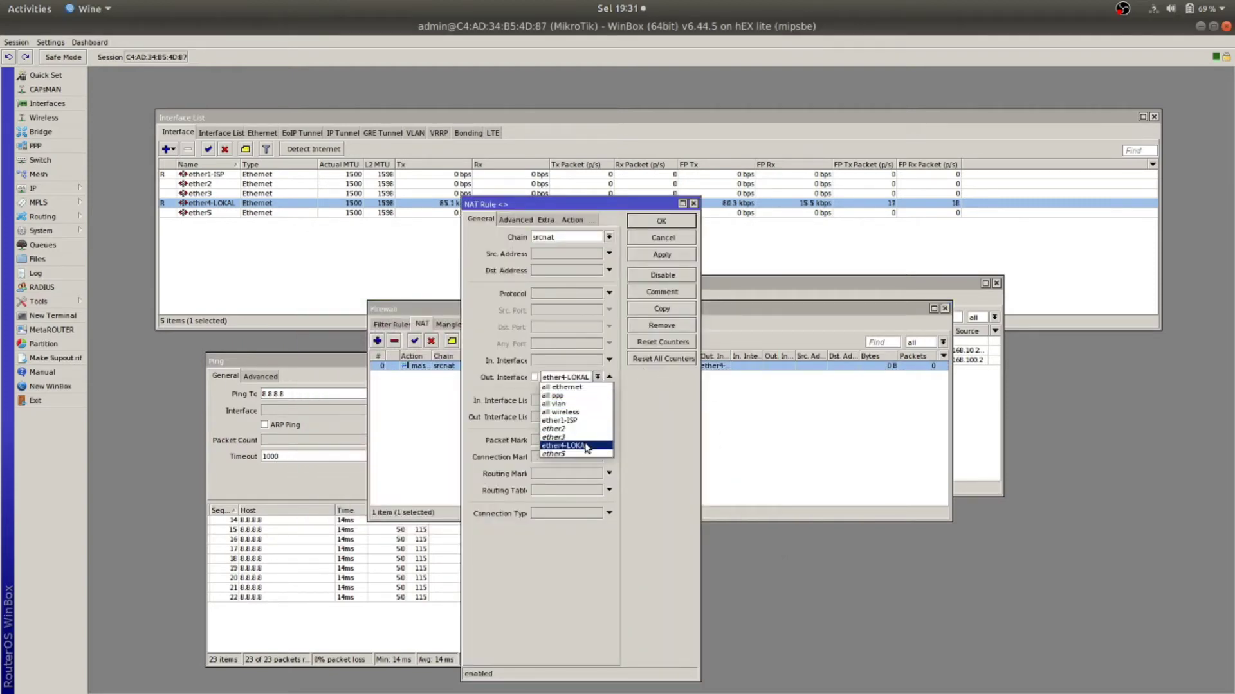
click(576, 420)
click(650, 255)
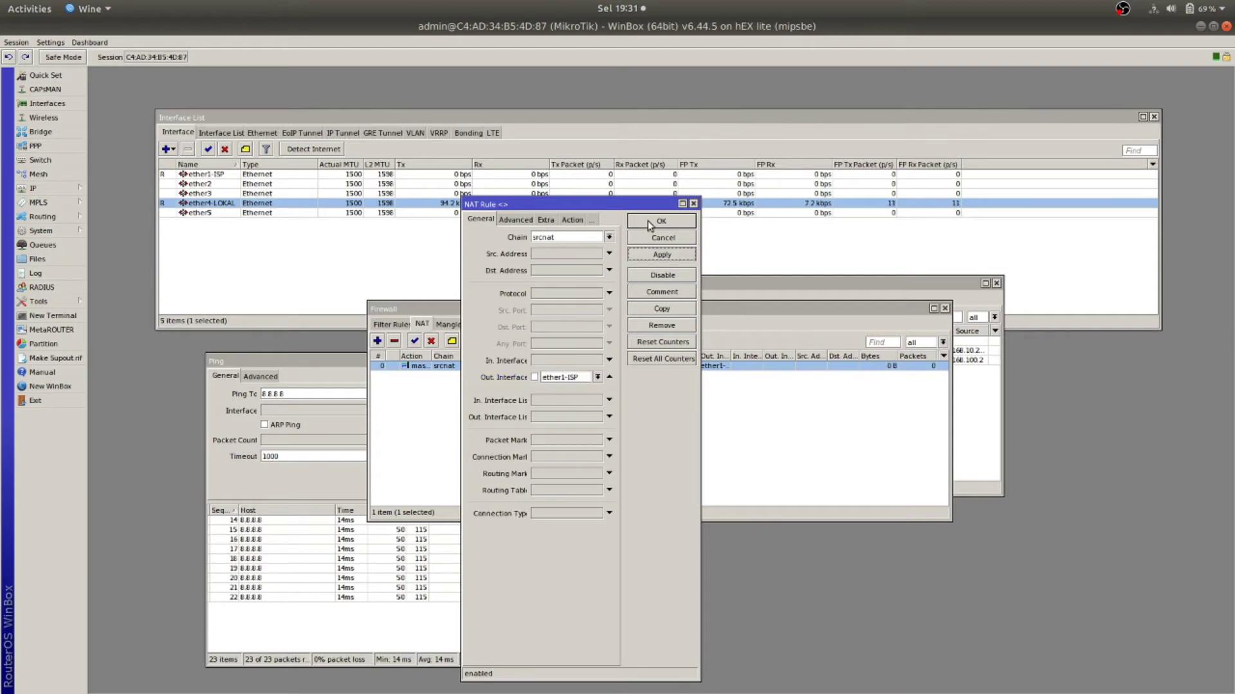
click(651, 223)
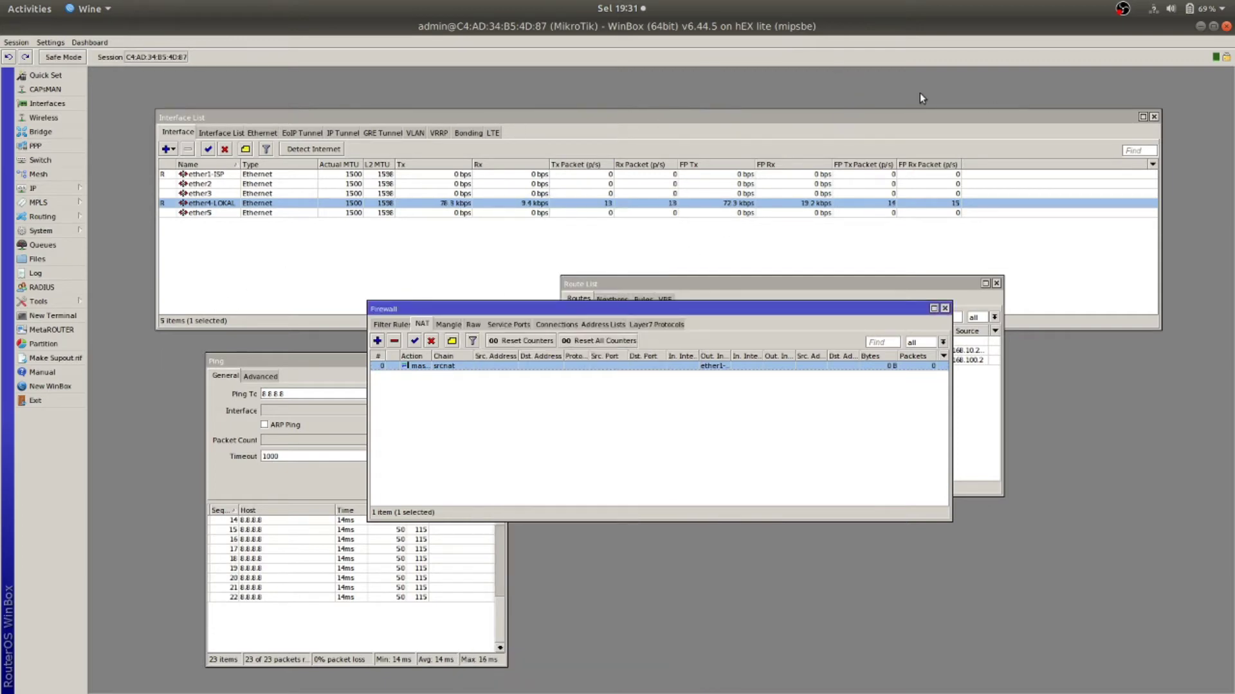
- Check the wired connection entry in the Ubuntu system menu, and exit WinBox
click(1154, 10)
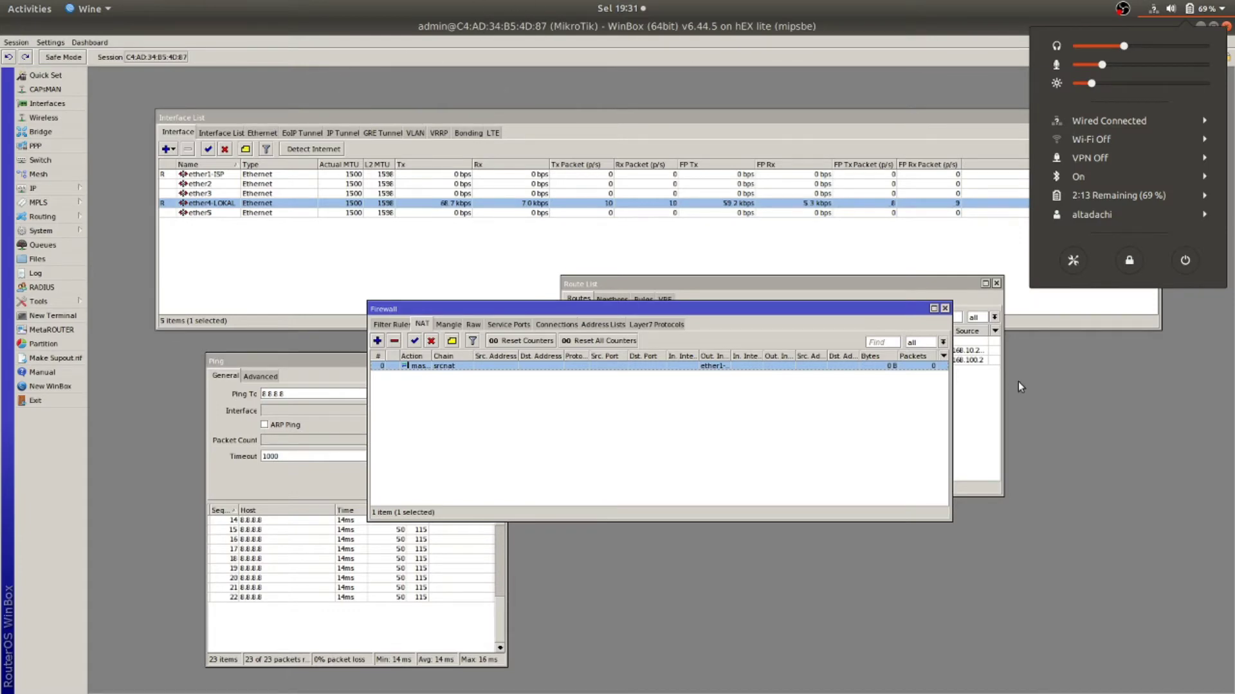
click(664, 366)
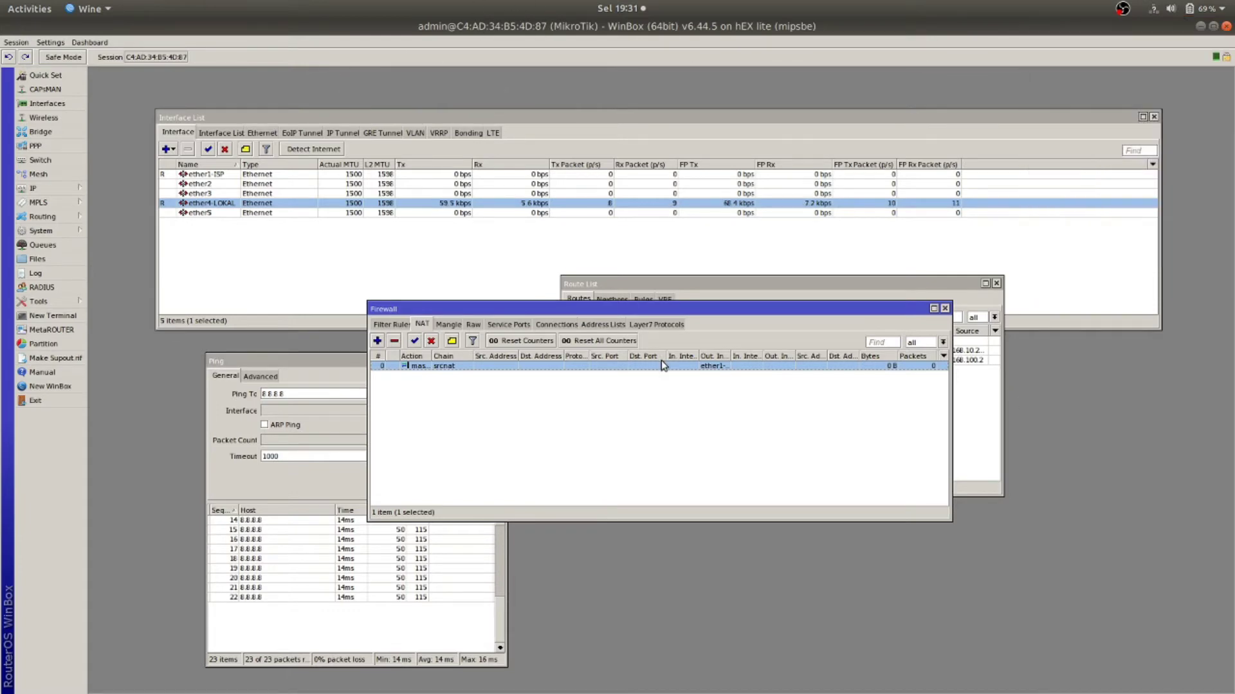
click(51, 406)
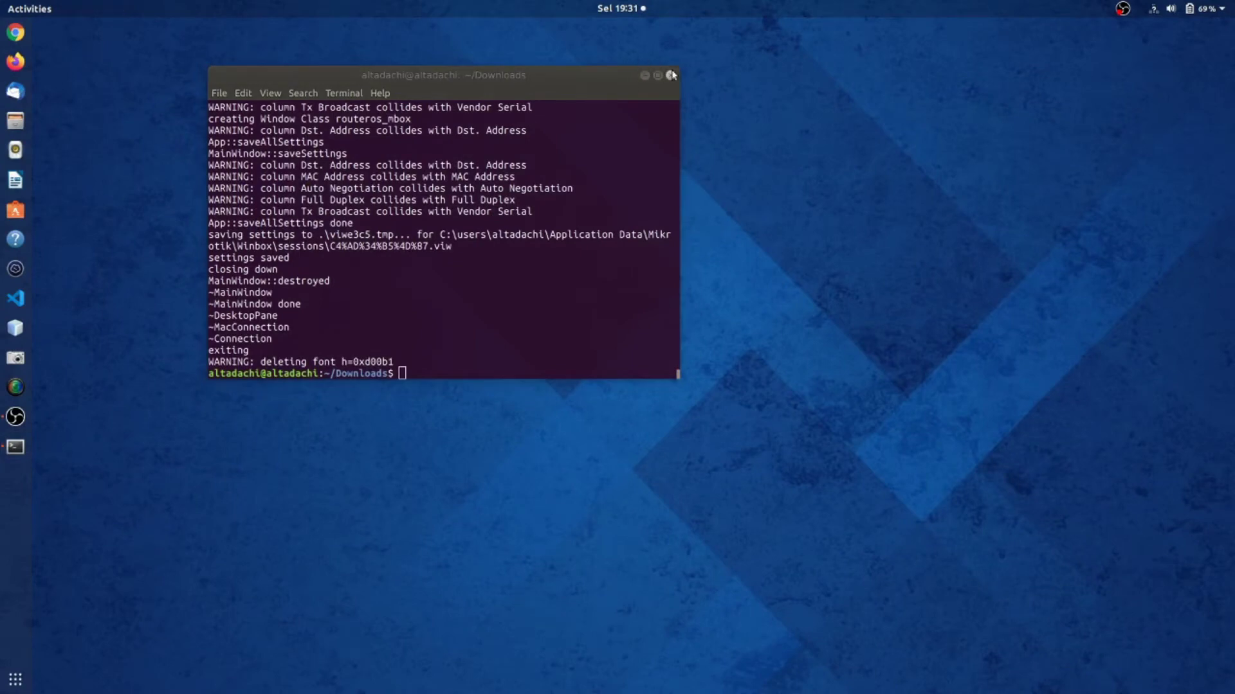
- Run ifconfig in the open terminal, highlight the wired adapter's IPv4 address, and close the terminal
click(522, 350)
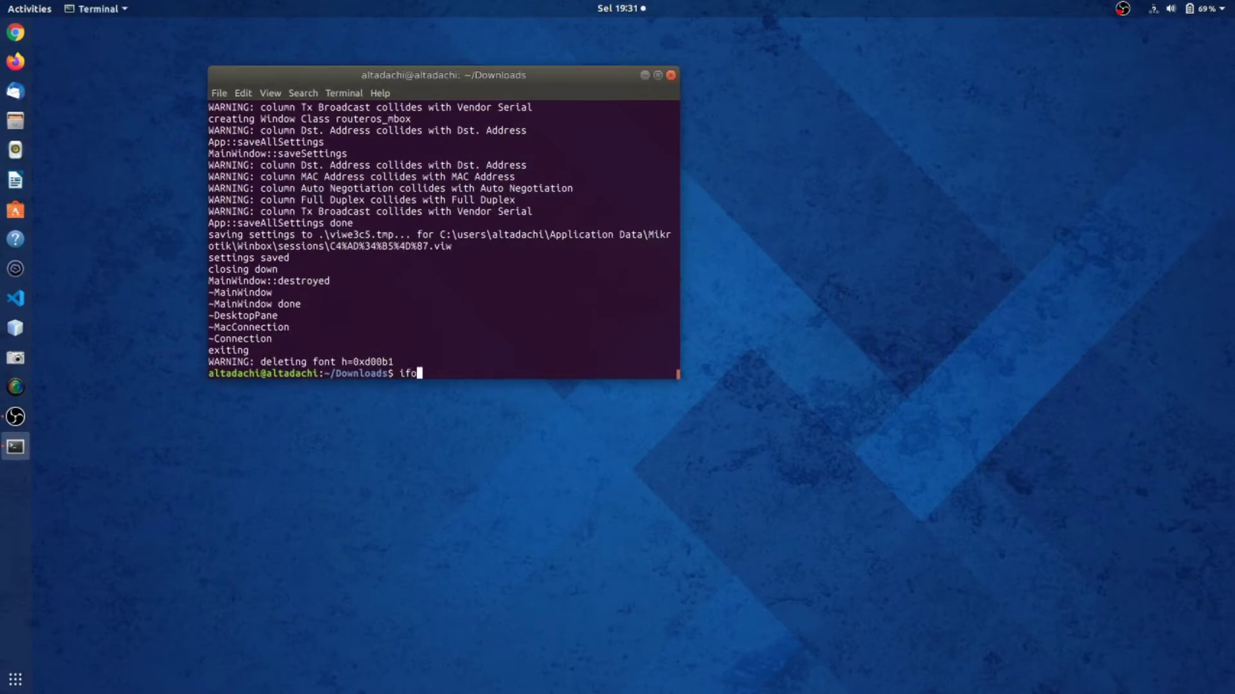
text(ifconfig)
key(Return)
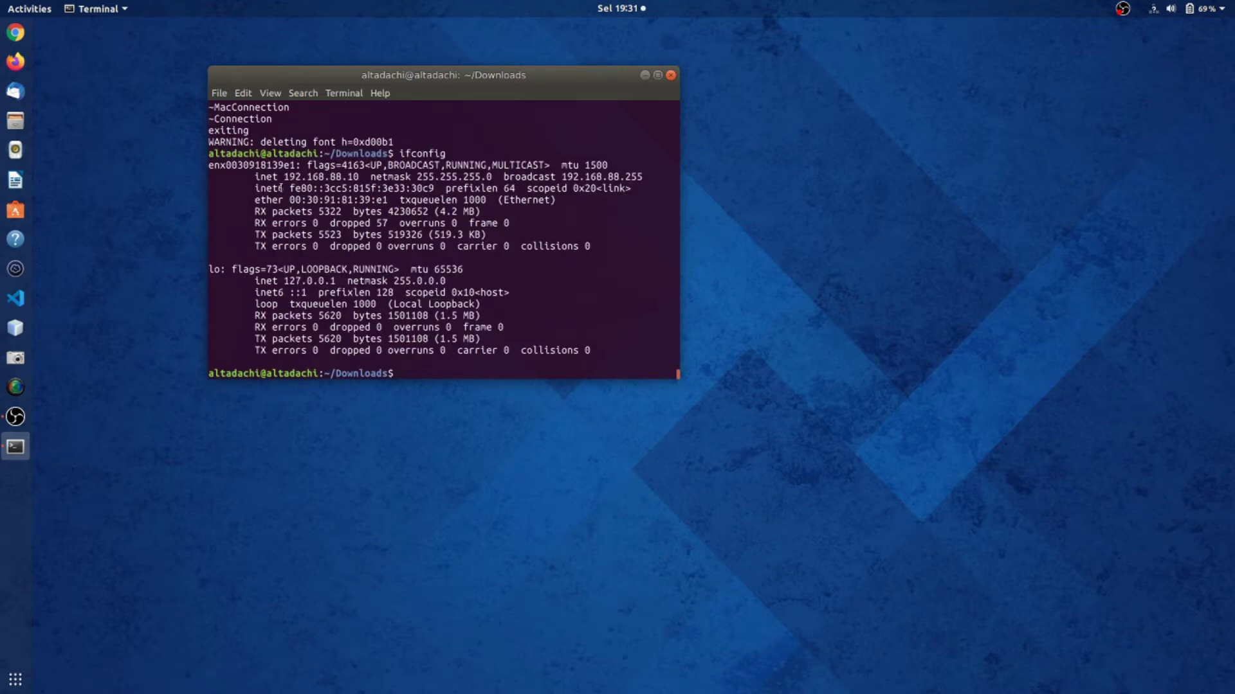
drag(280, 175, 363, 178)
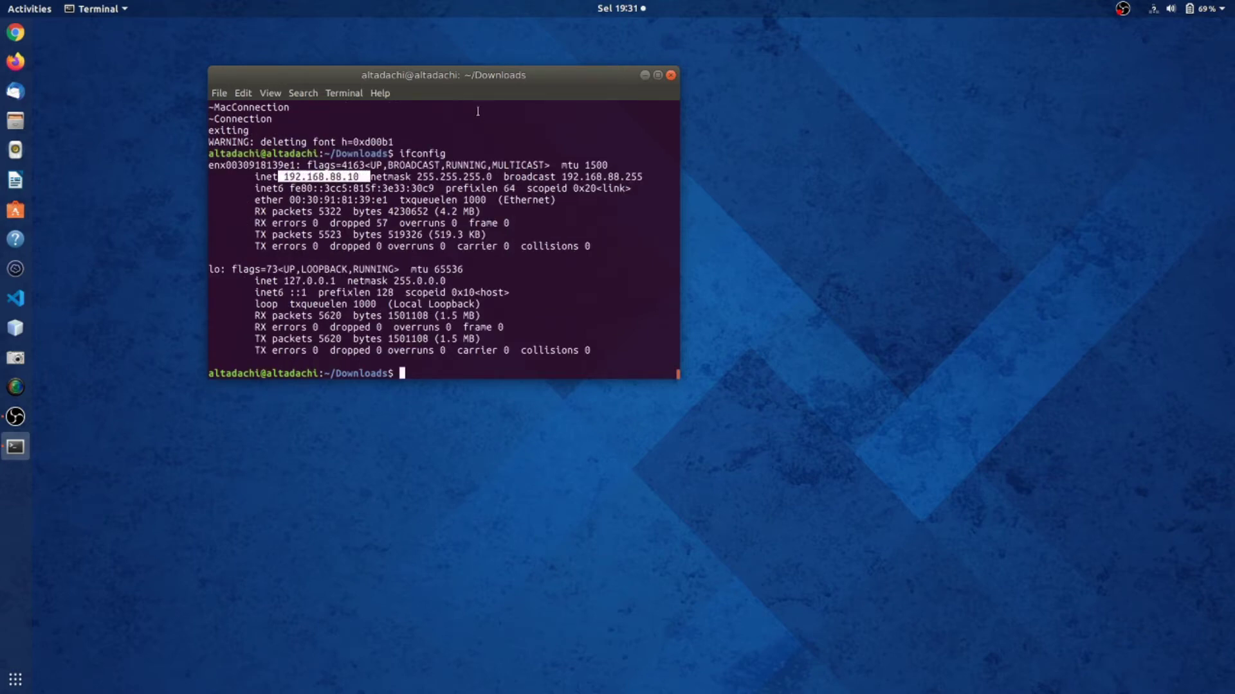
drag(425, 85, 551, 86)
click(736, 92)
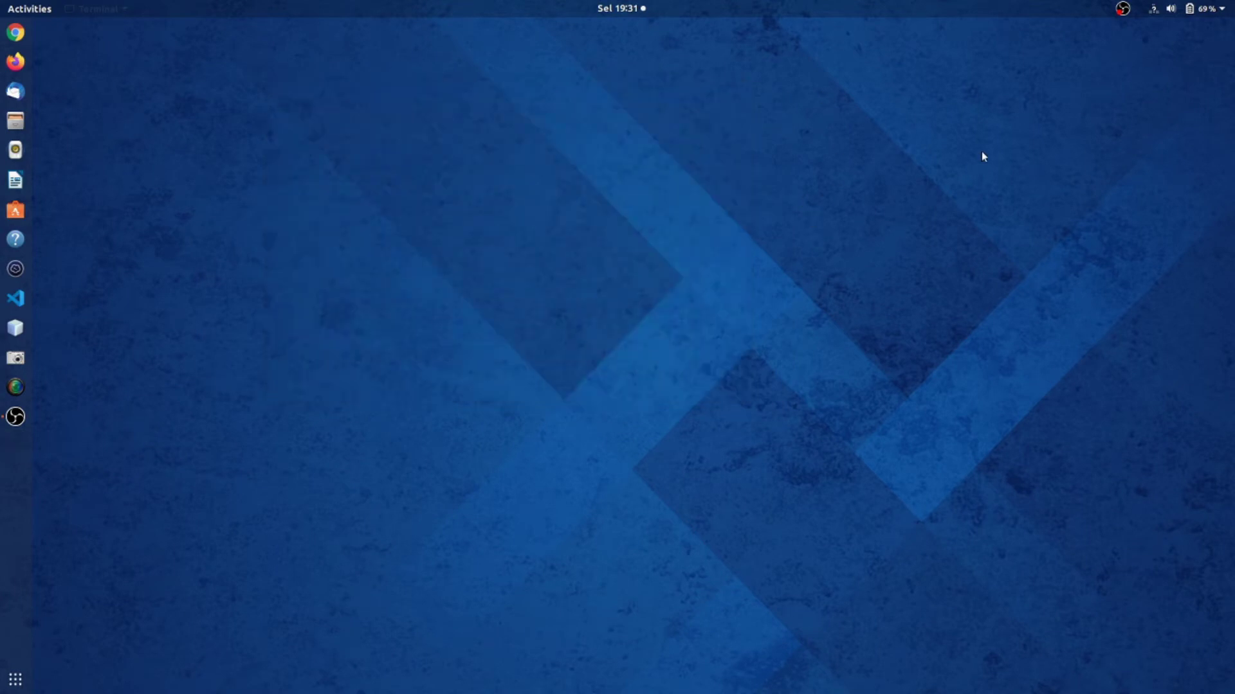
- Open the wired connection's IPv4 configuration in the Ubuntu network settings
click(1155, 8)
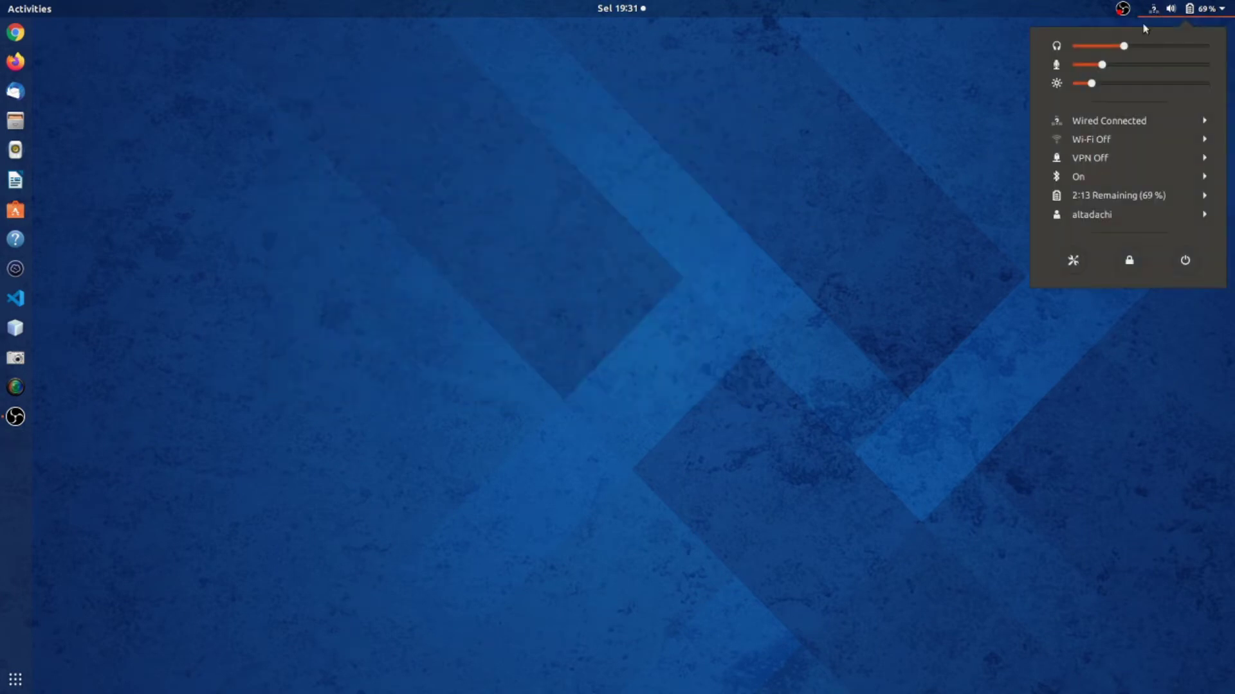
click(1118, 120)
click(1112, 164)
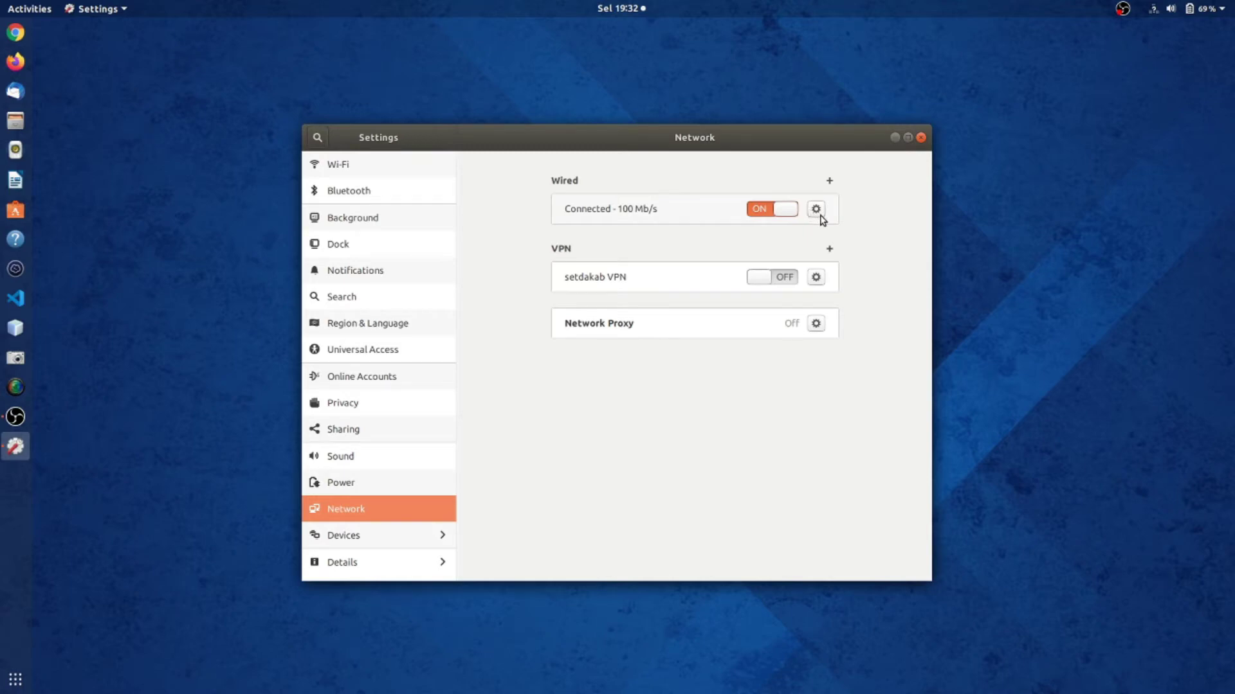
click(818, 214)
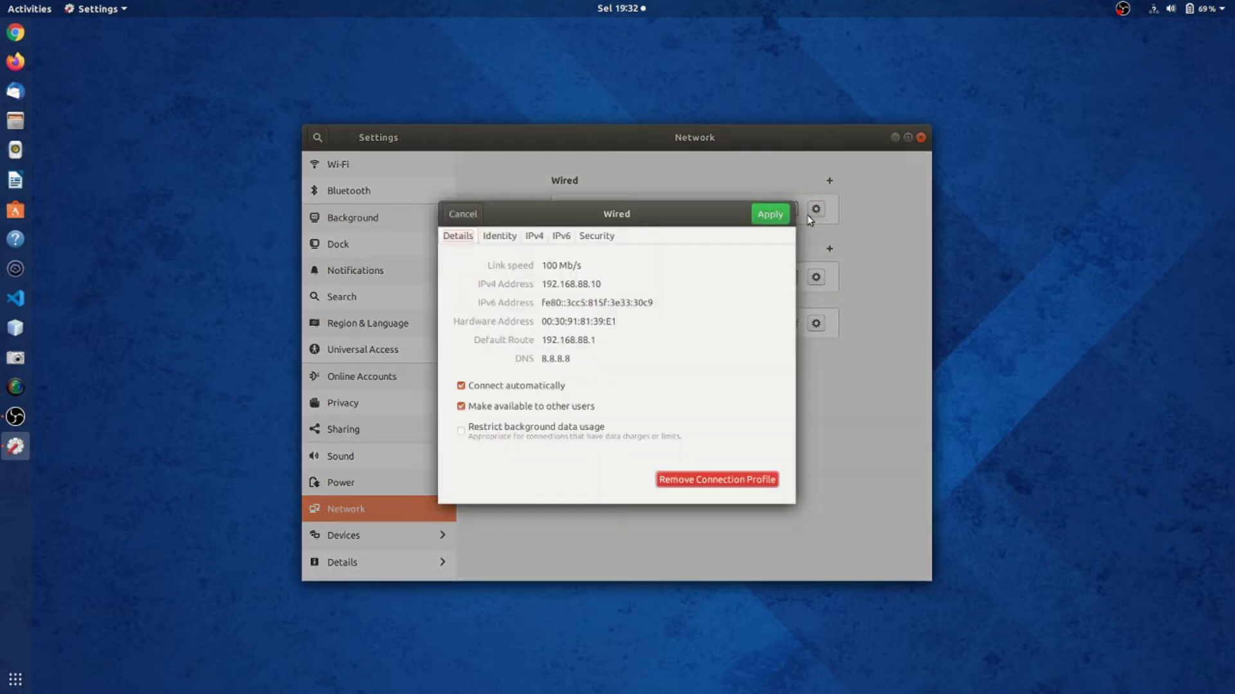
click(500, 235)
click(529, 235)
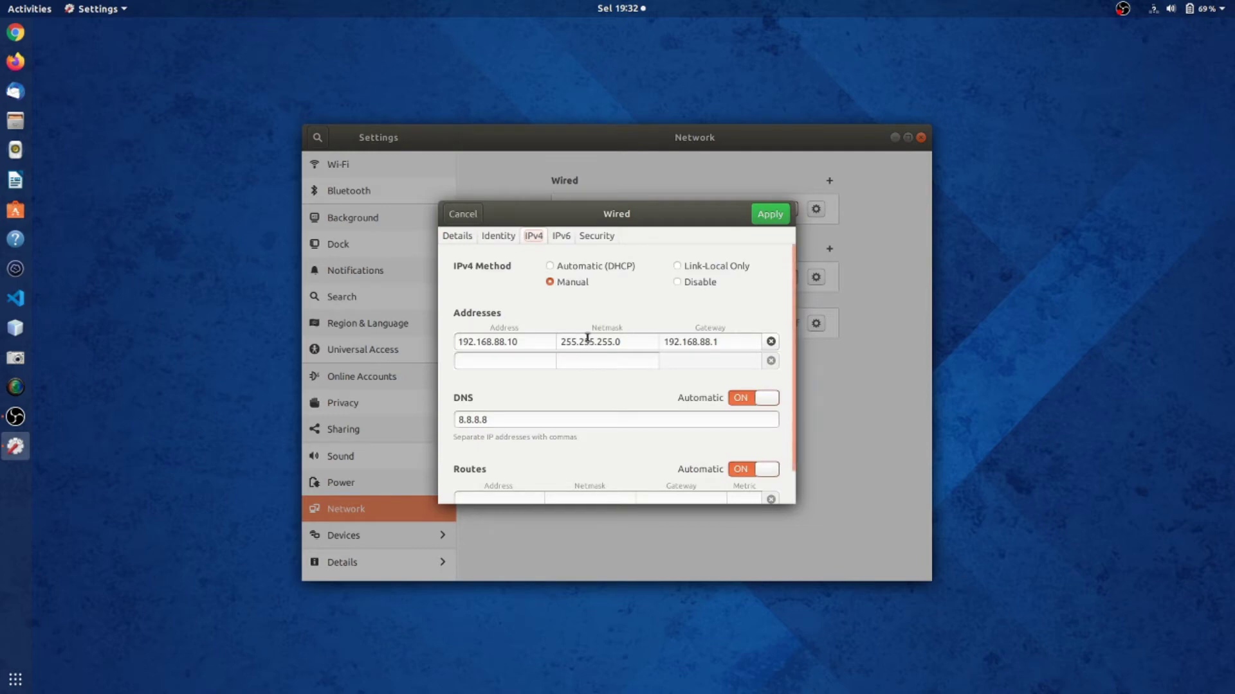
- Switch the wired connection's IPv4 method between Automatic (DHCP) and Manual, ending on Manual
click(585, 269)
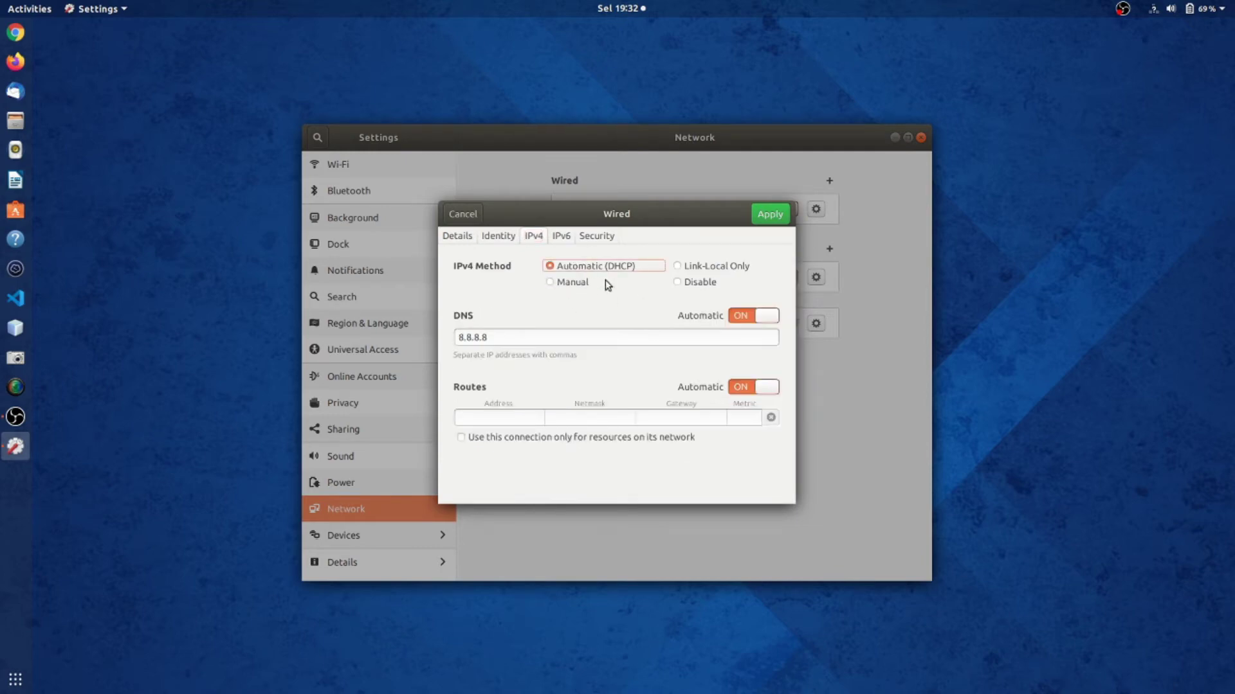
click(568, 284)
click(565, 267)
click(563, 283)
click(563, 265)
click(572, 285)
- Set the wired connection's manual IPv4 address to 192.168.10.12
drag(519, 341, 402, 333)
key(BackSpace)
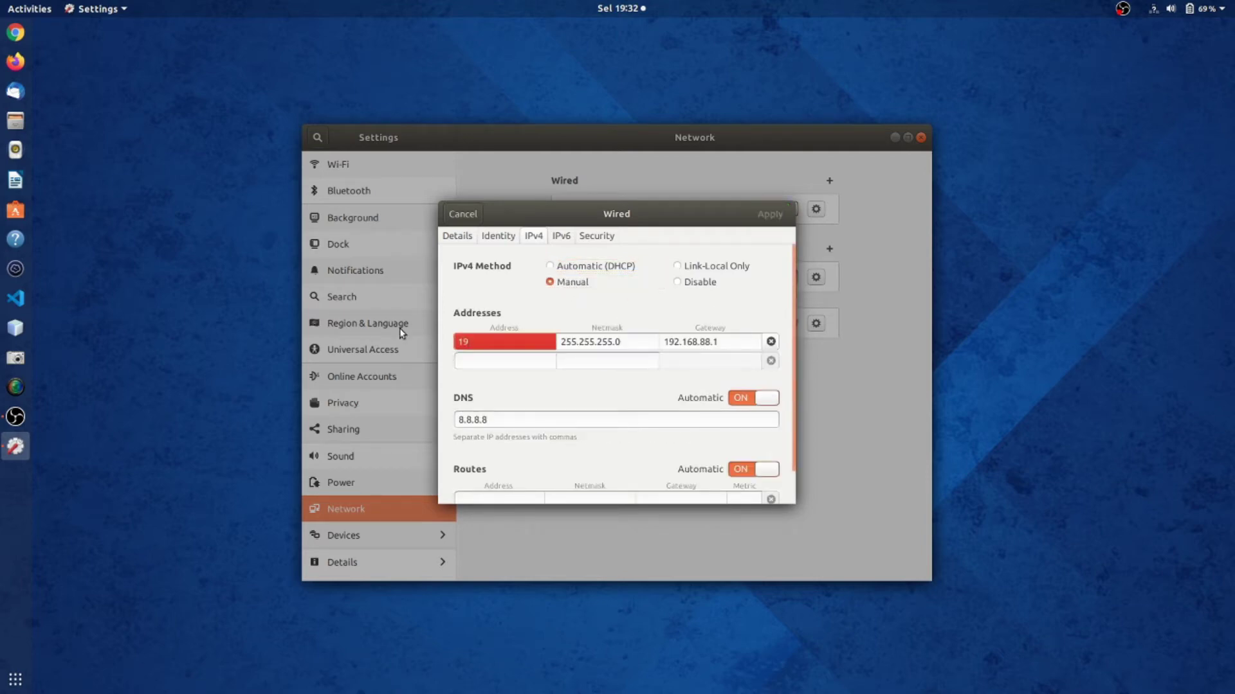
text(192.168.1)
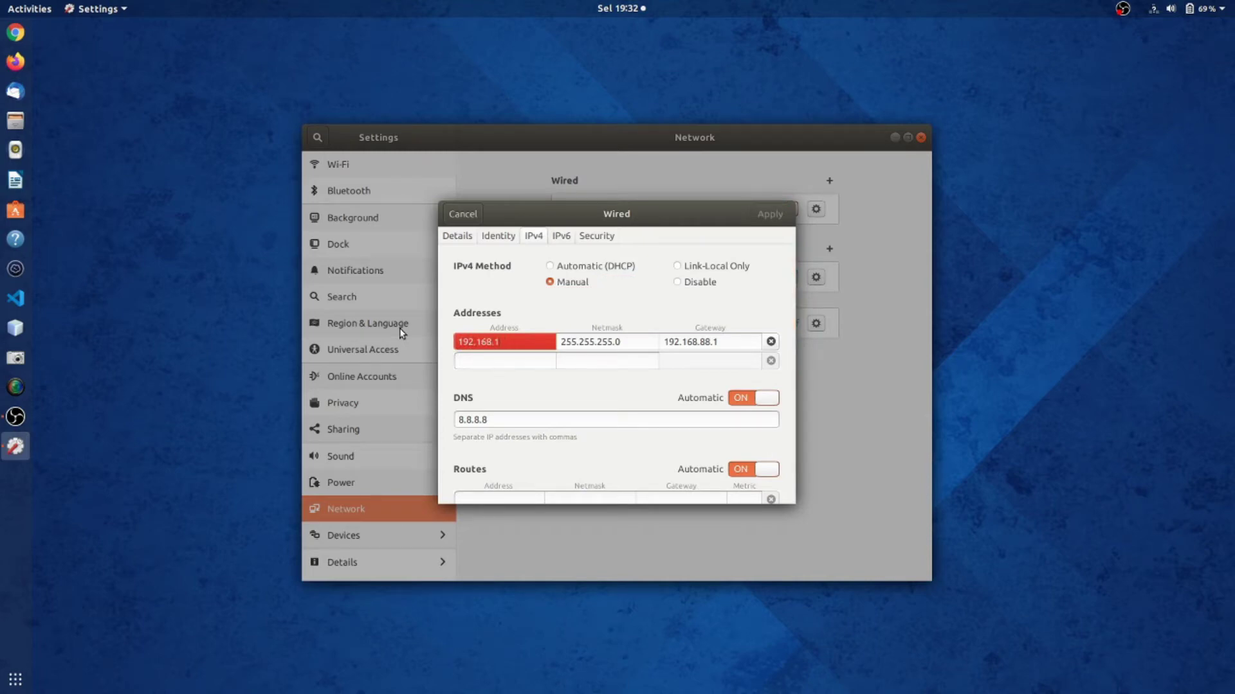
text(01)
text(12)
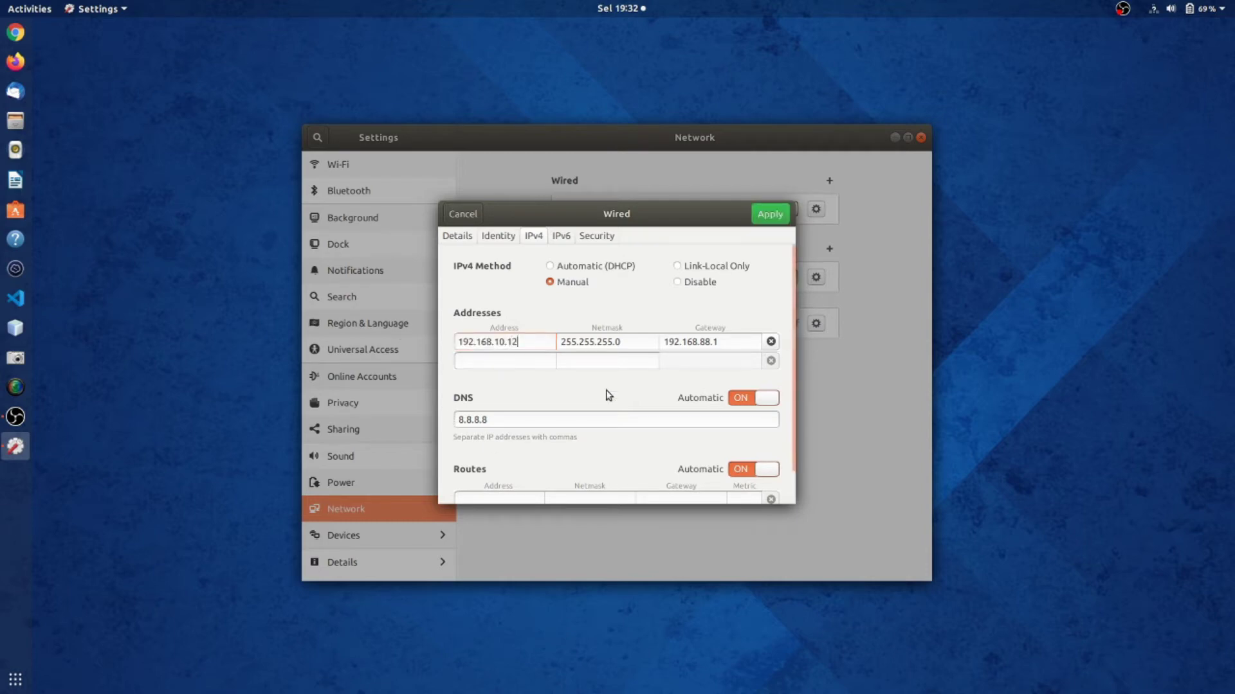
- Set the wired connection's gateway to 192.168.10.254 and apply the IPv4 settings
key(Tab)
key(Tab)
text(192.)
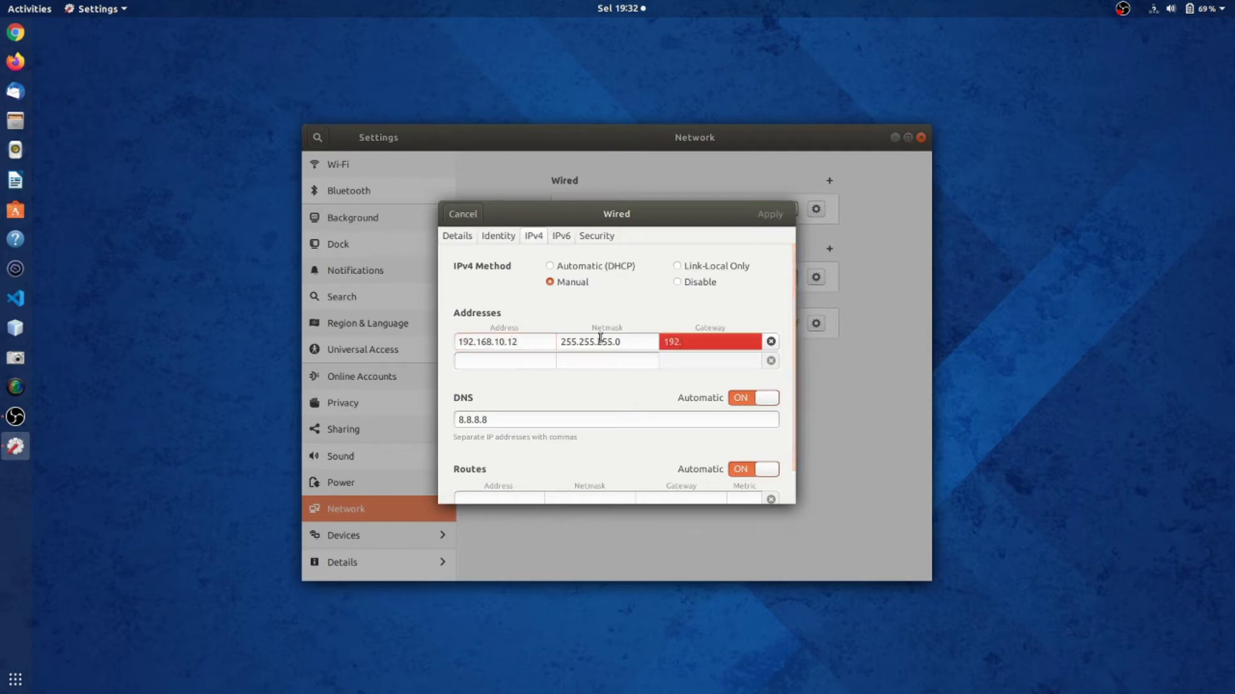
text(168.10.1)
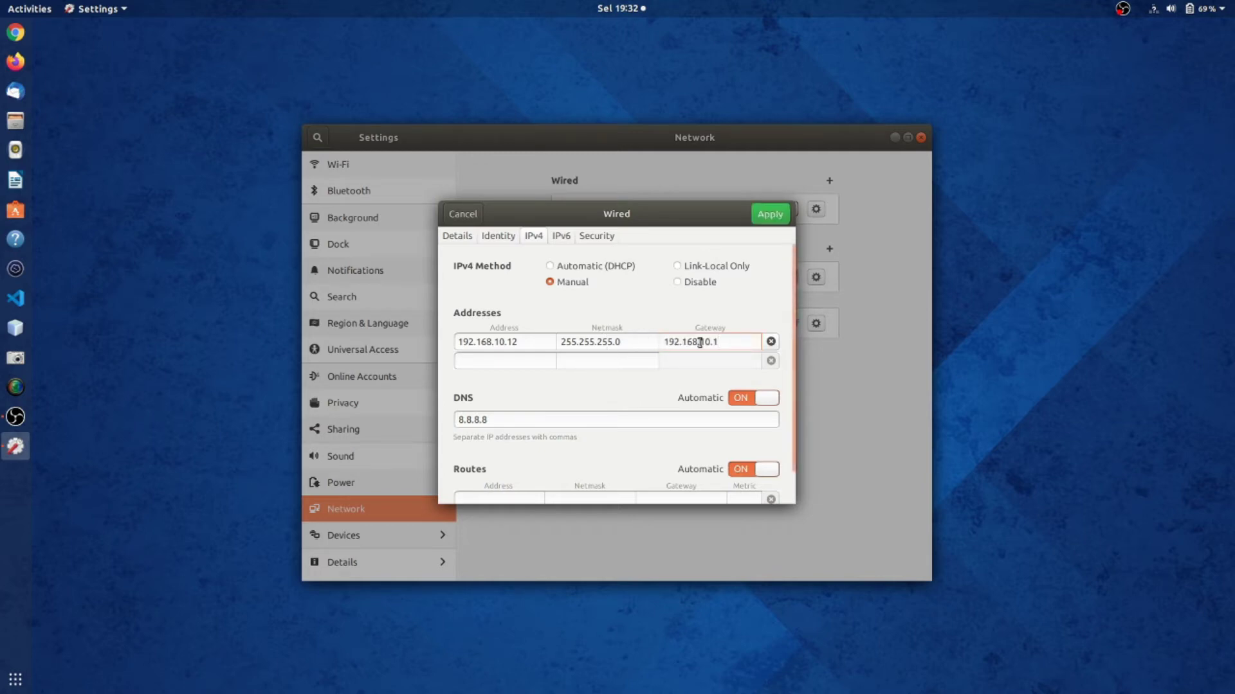
double_click(714, 343)
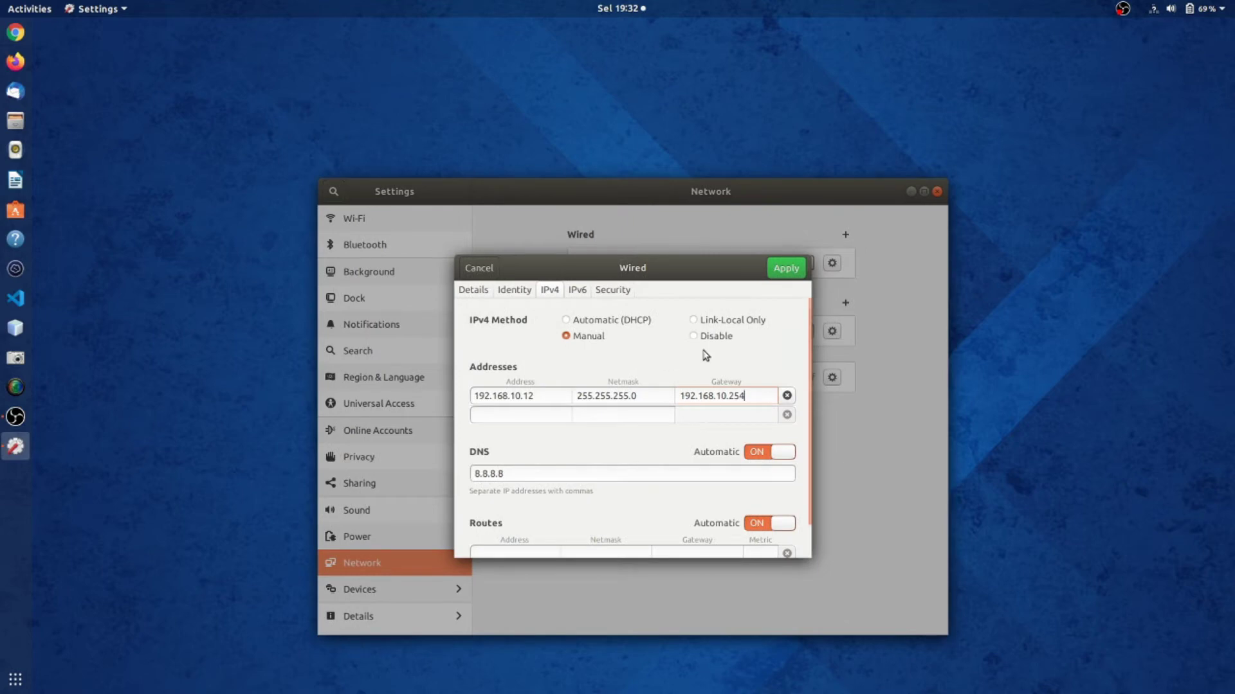
click(779, 270)
drag(679, 192, 619, 166)
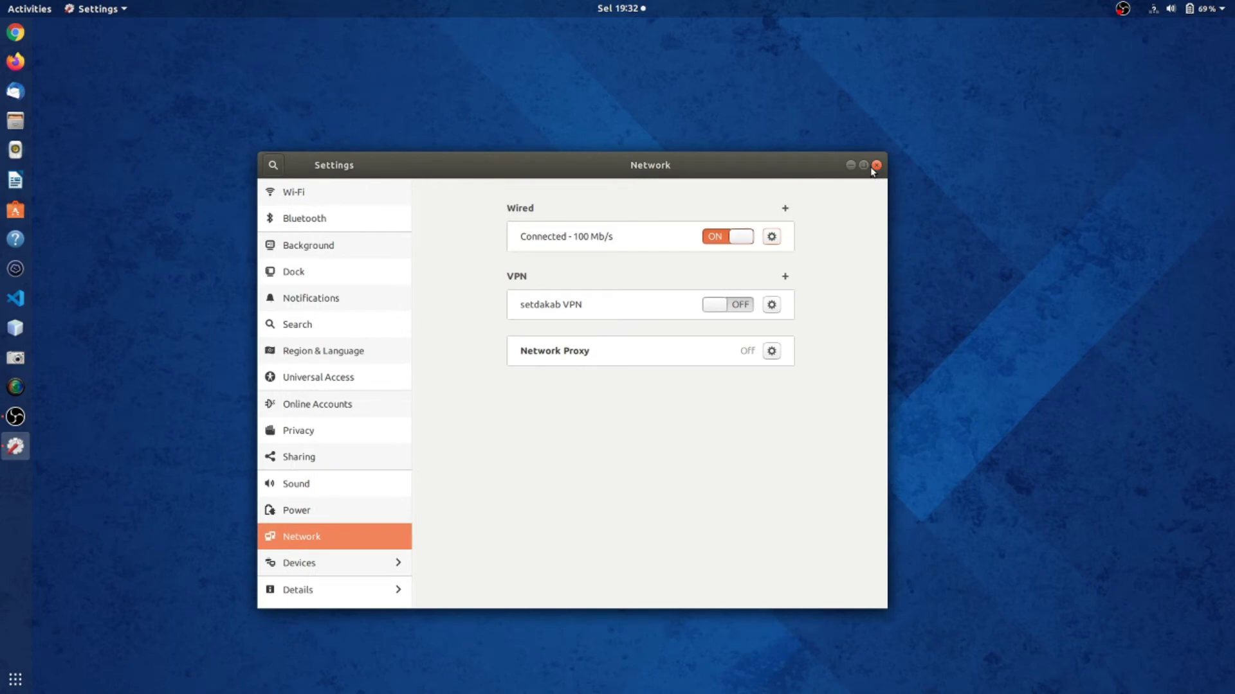
- Open a terminal, ping 8.8.8.8 and stop the ping
key(ctrl+alt+t)
text(ping)
key(BackSpace)
key(BackSpace)
key(BackSpace)
text(8.8.8.8)
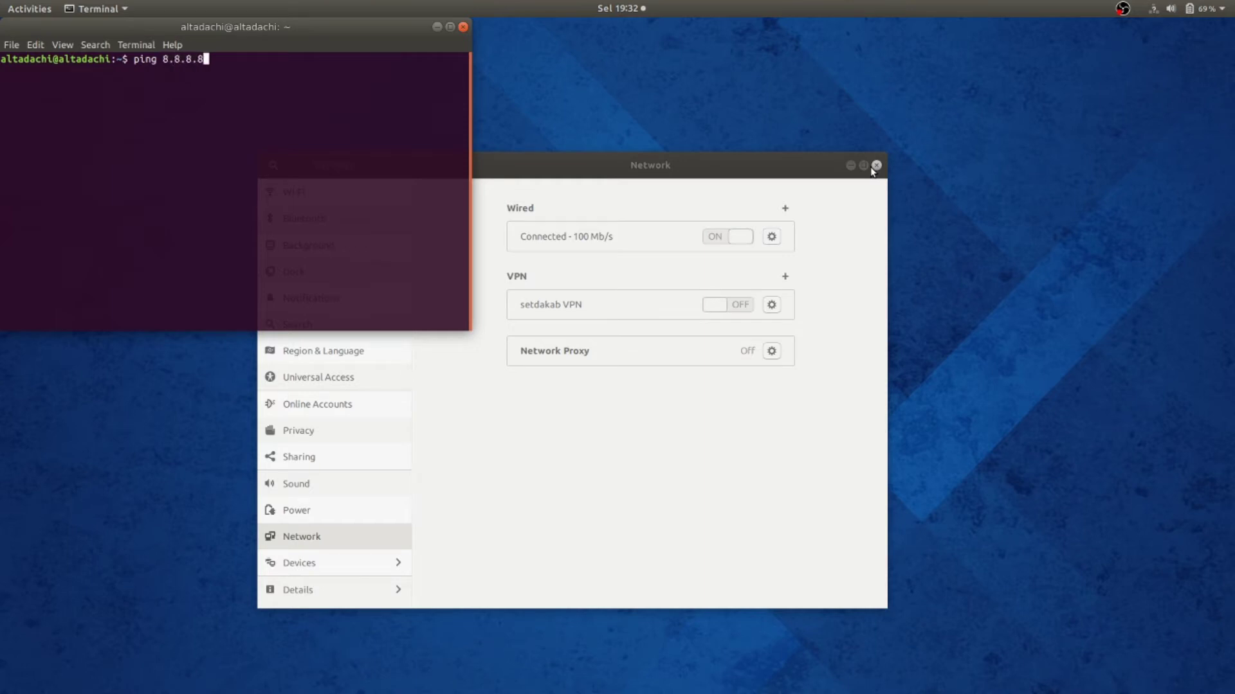
key(Return)
key(ctrl+c)
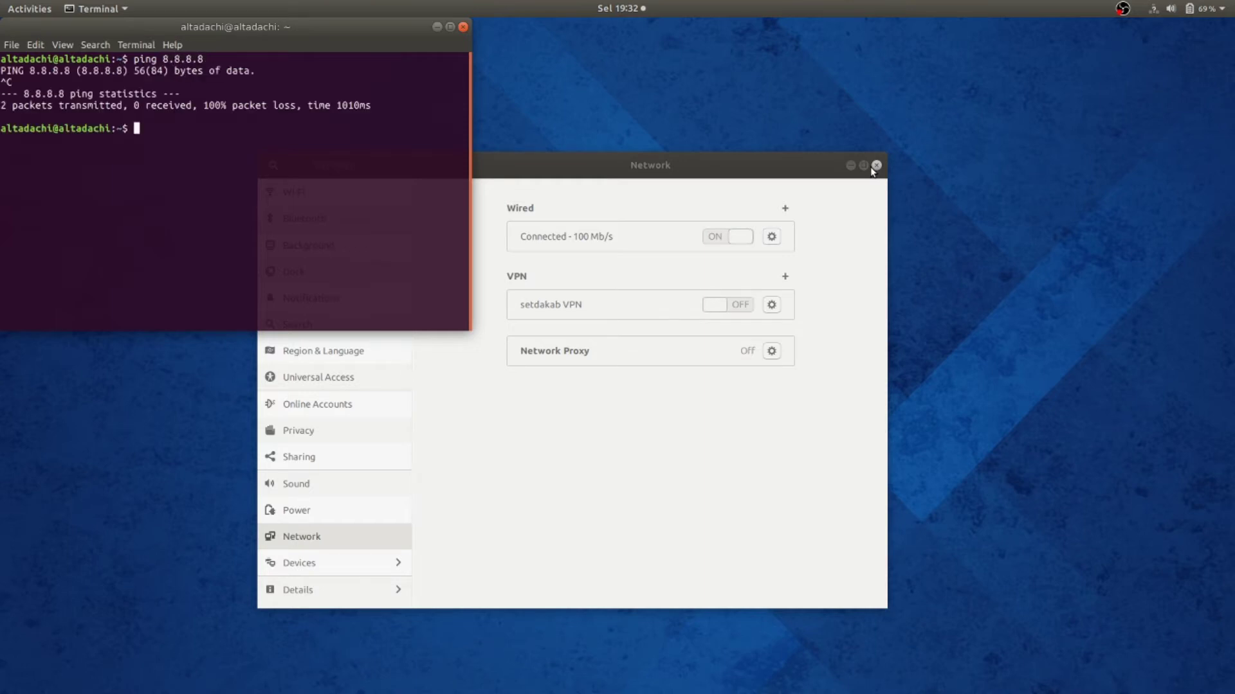
- Turn the wired connection off and on again, check its address details and close them
click(815, 501)
click(716, 238)
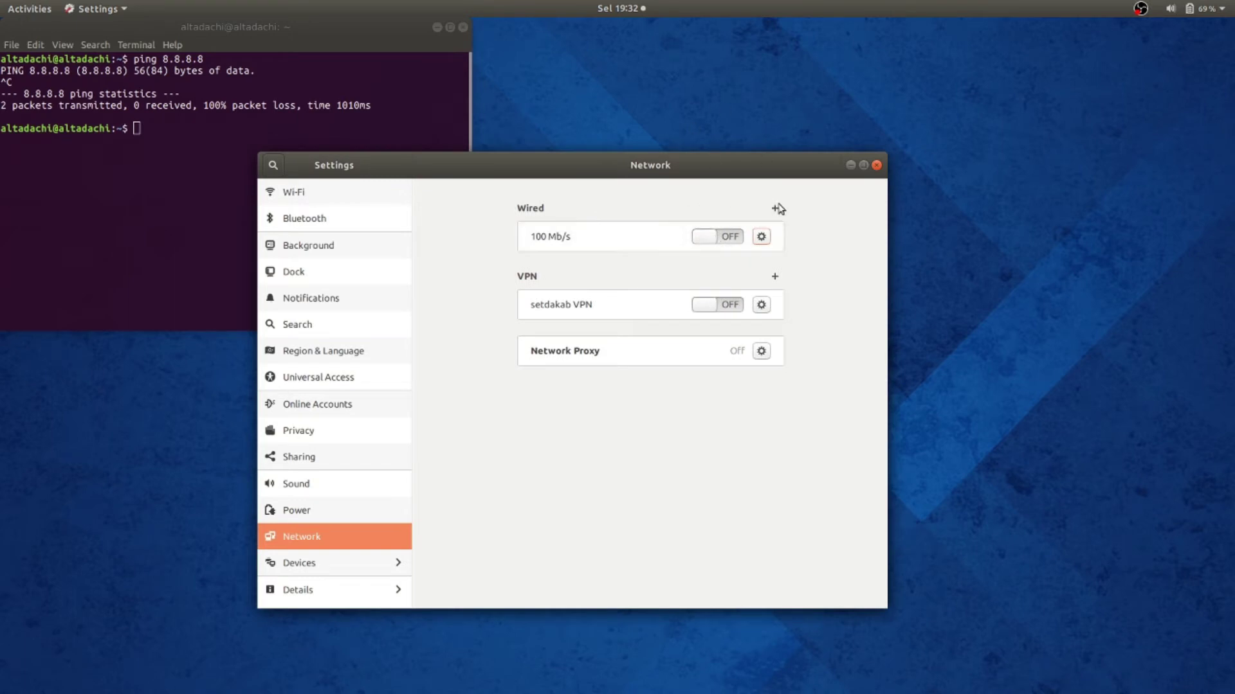
click(729, 243)
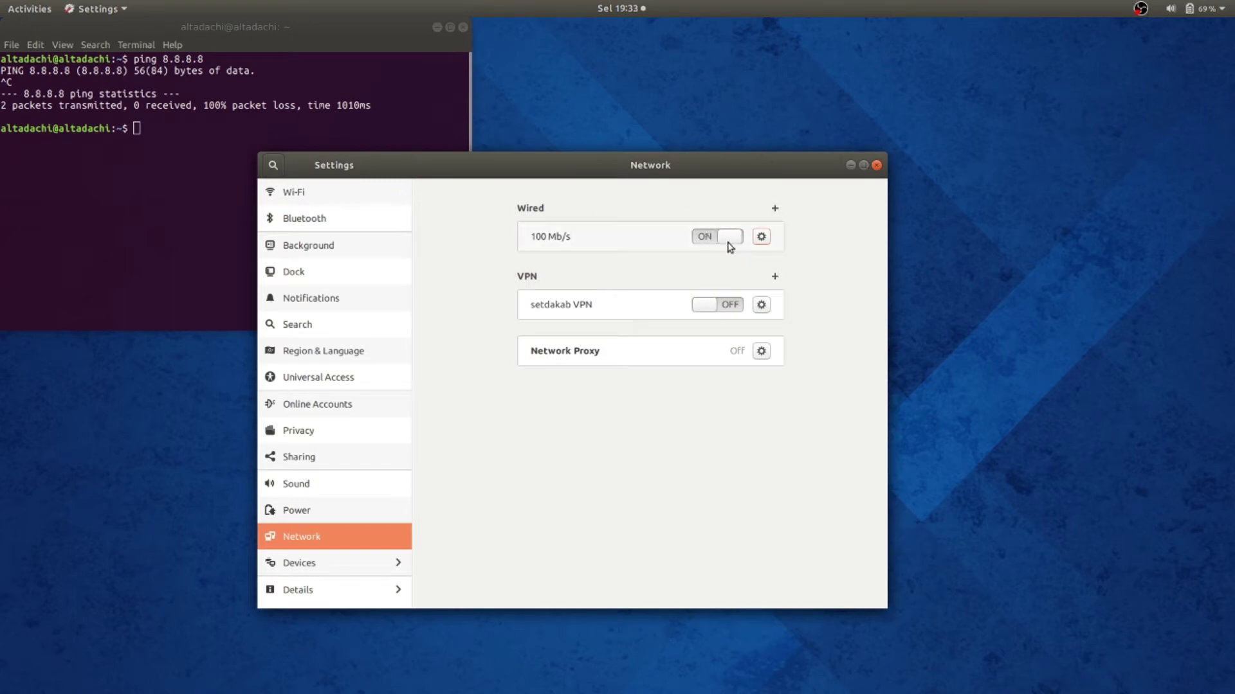
click(772, 240)
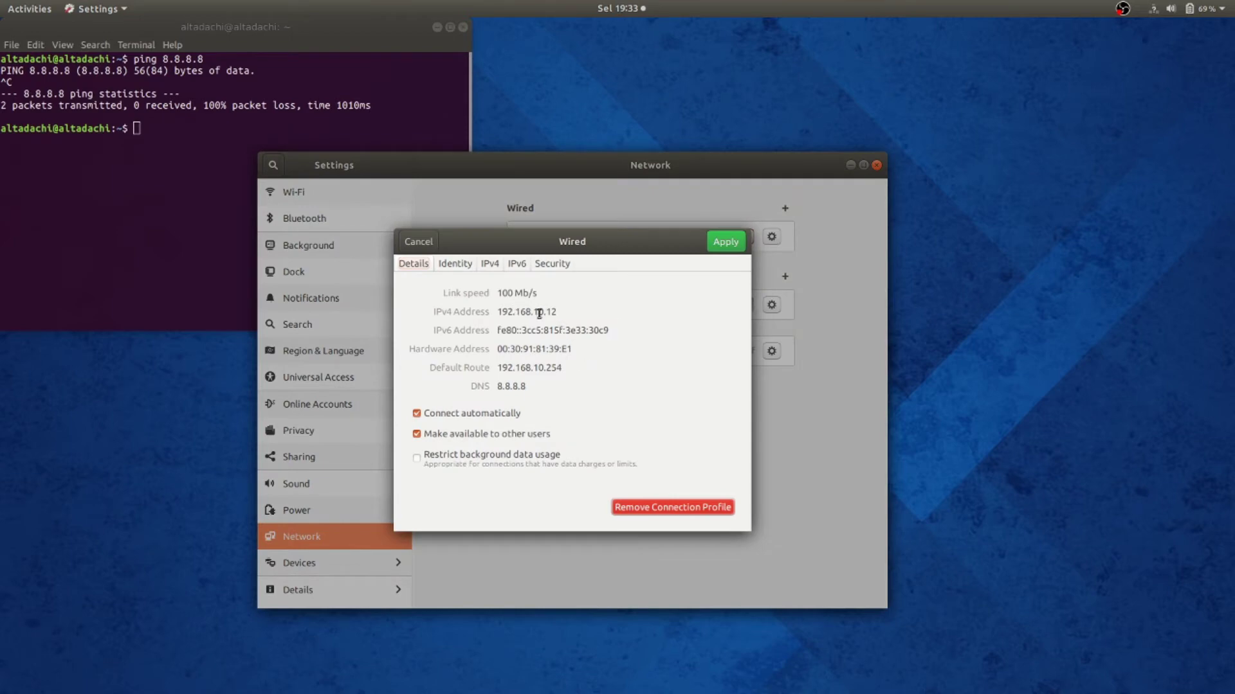
click(419, 242)
- Repeat the ping to 8.8.8.8 in the terminal, leave it running and move the terminal over the network settings
click(149, 135)
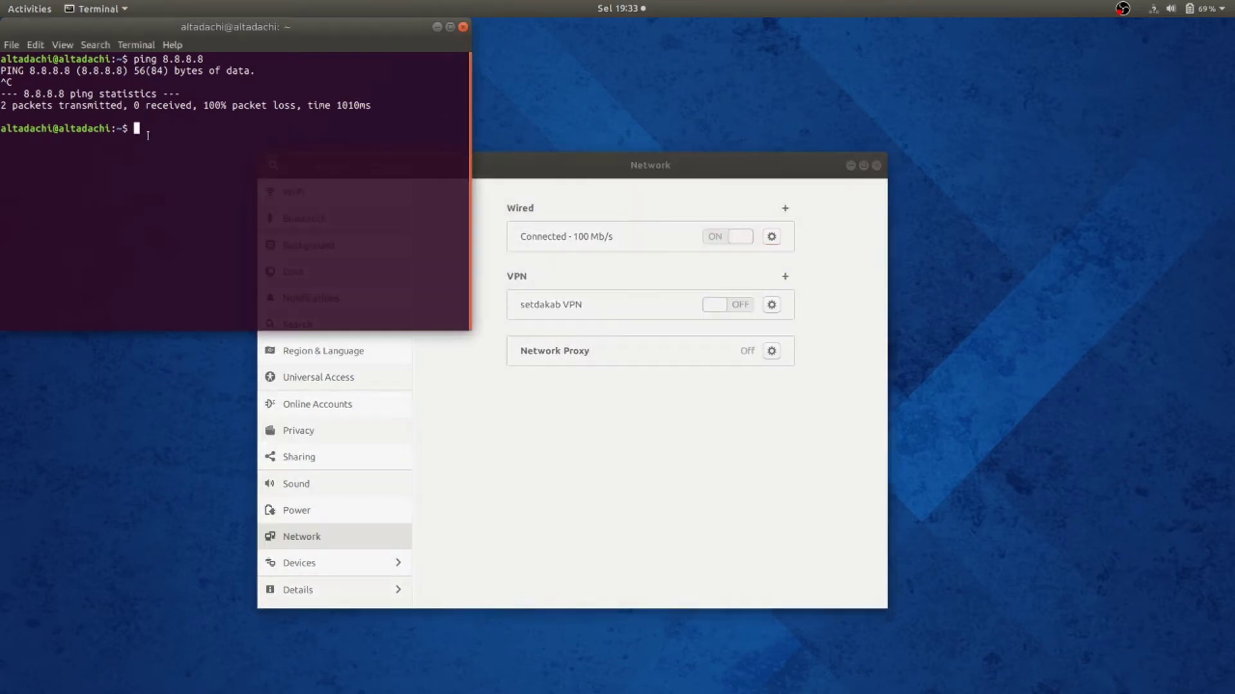
key(Up)
key(Return)
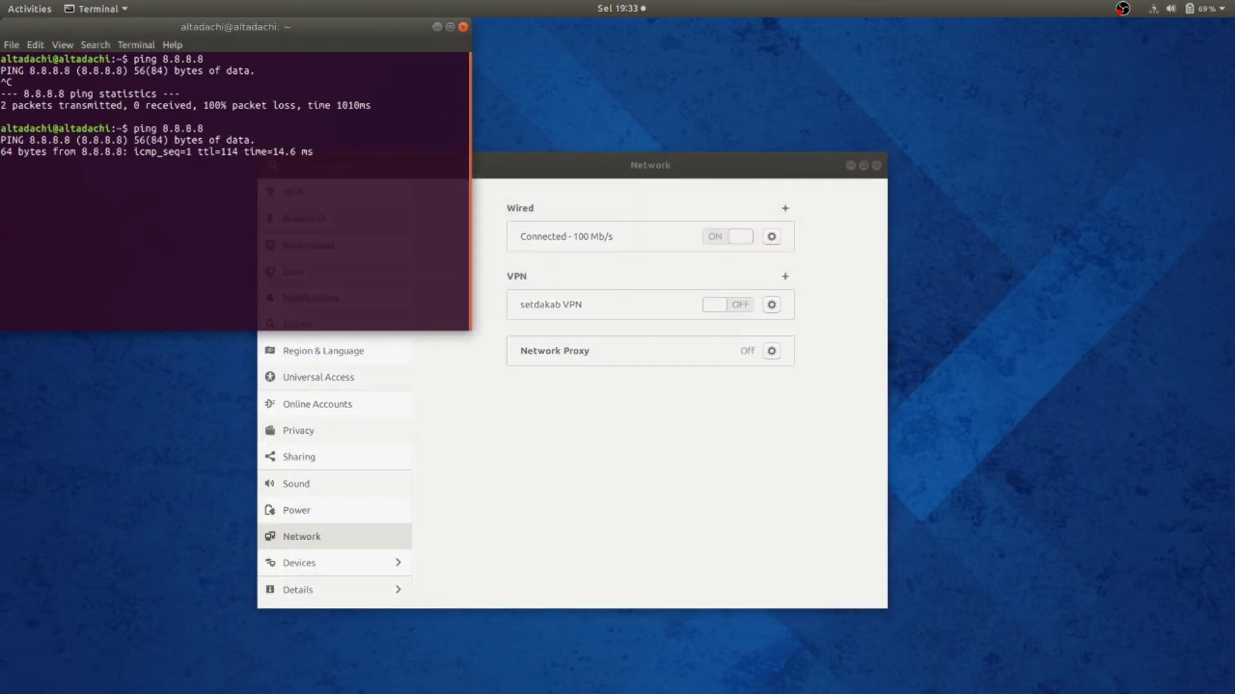
drag(161, 29, 509, 199)
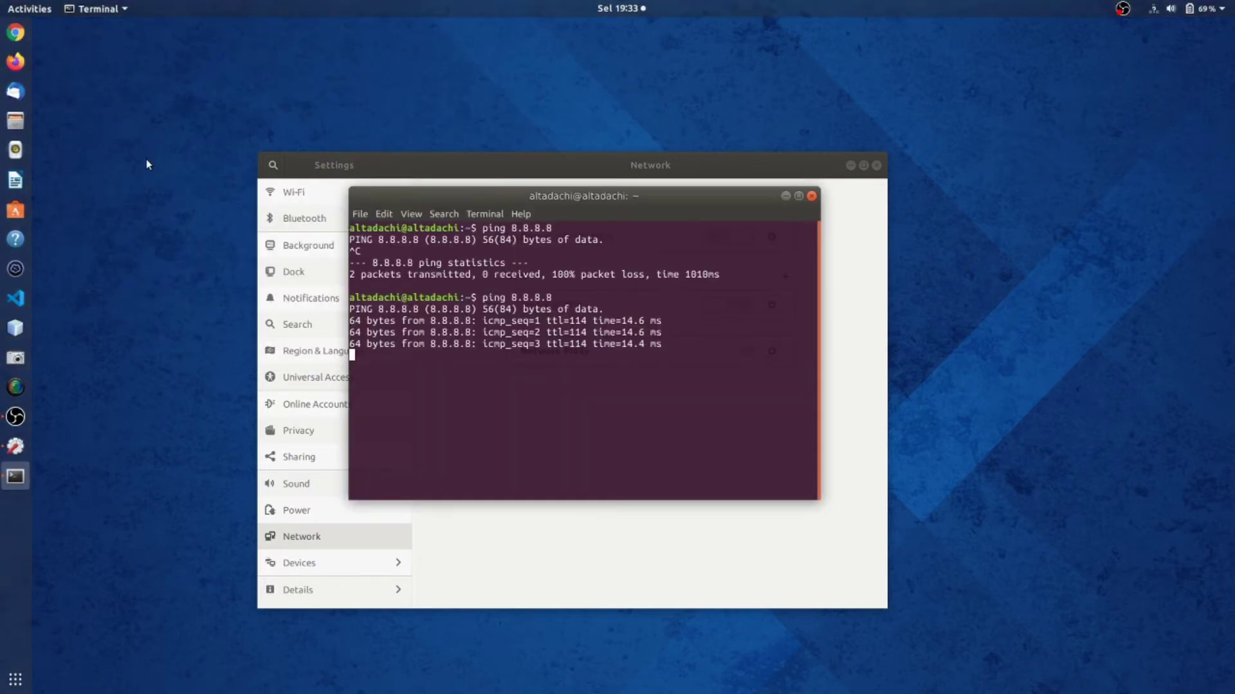
- Switch to Chrome and load google.com to test internet access
click(15, 32)
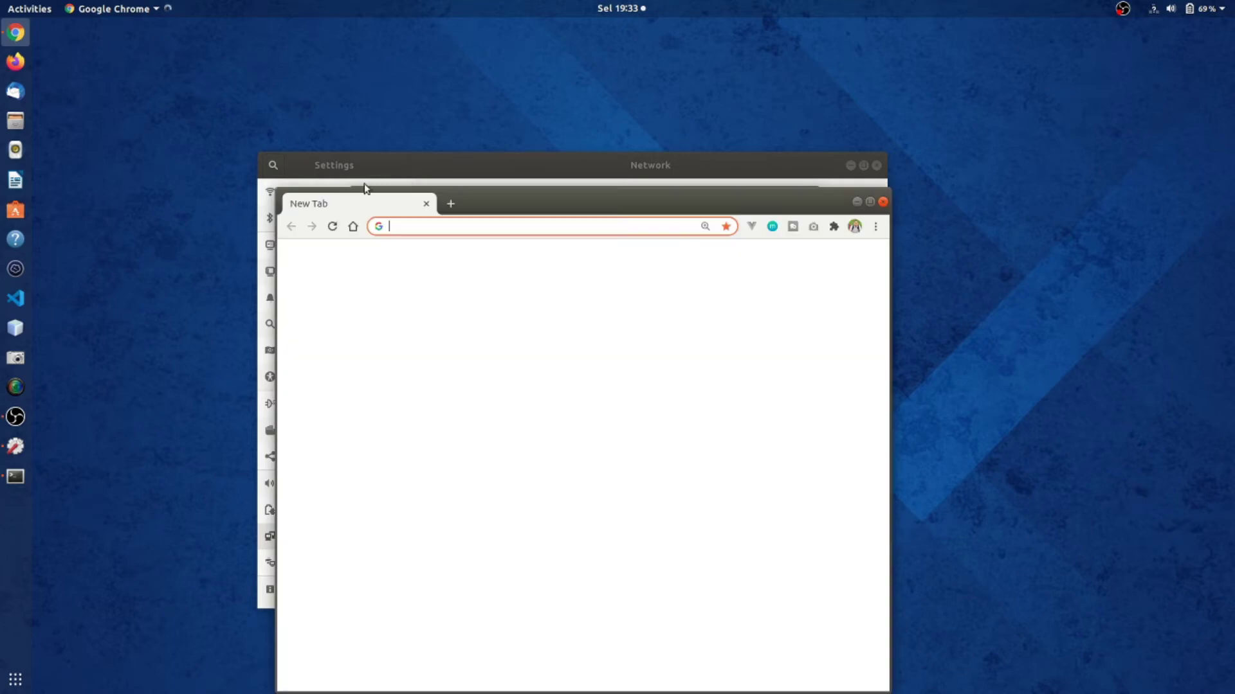
text(google.com)
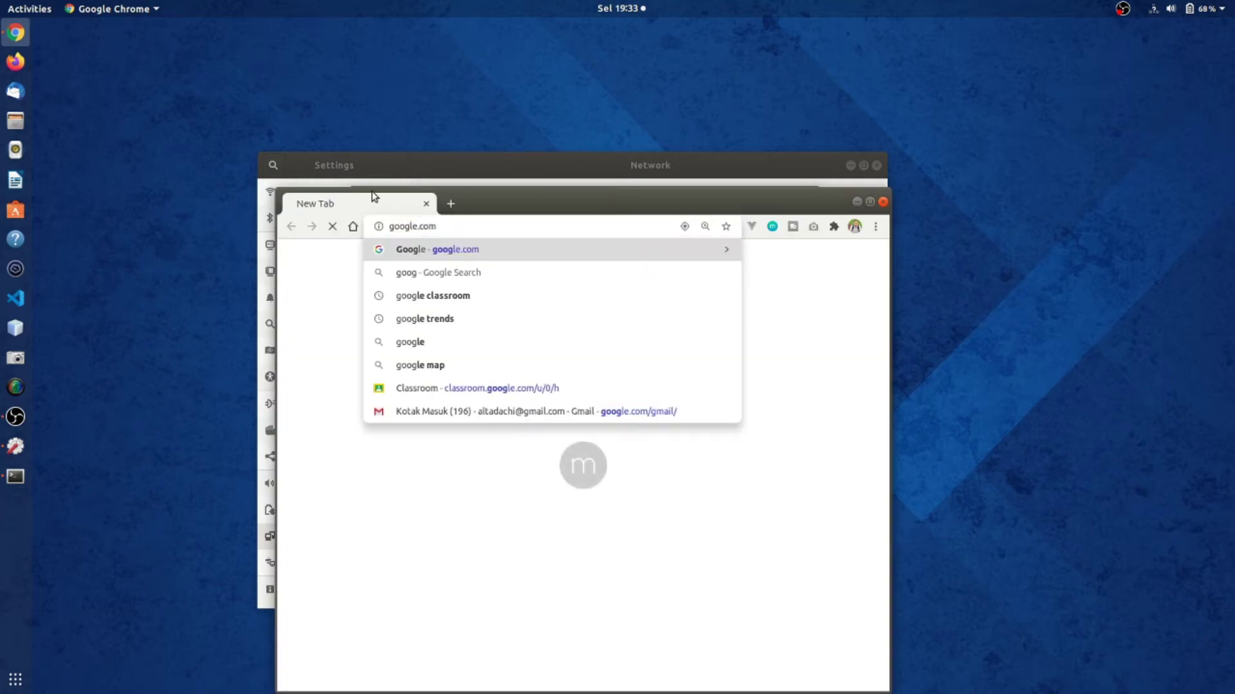
key(Return)
drag(540, 201, 760, 89)
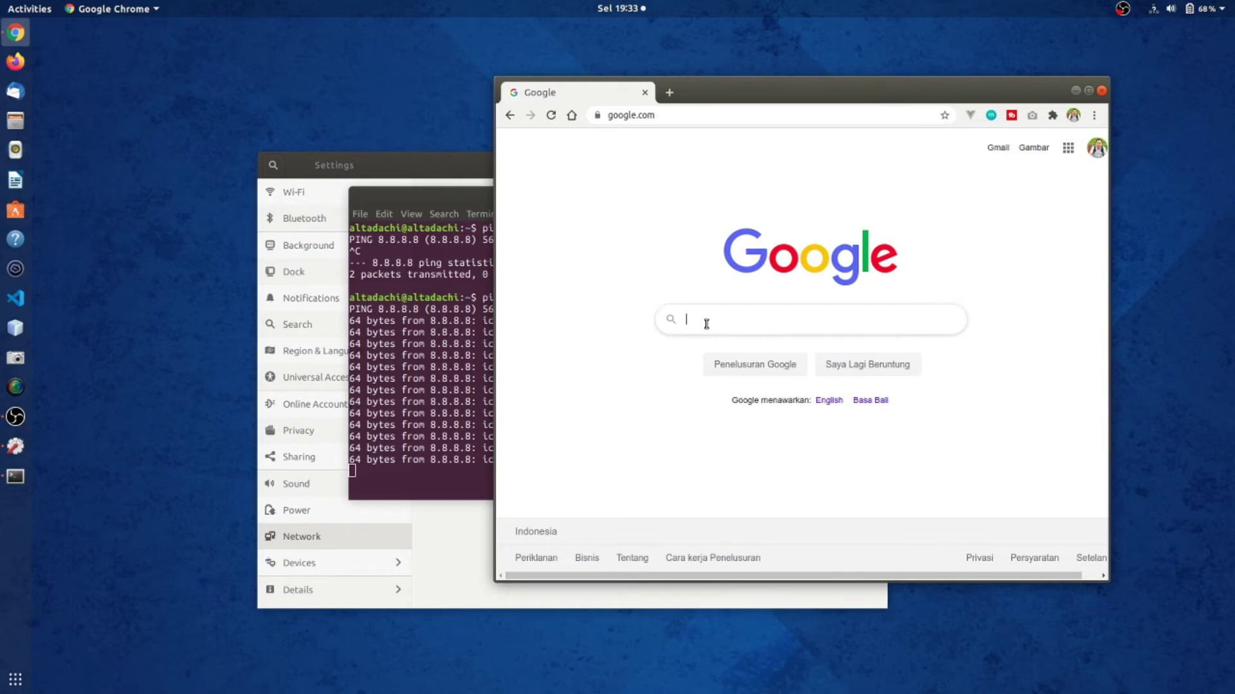
- Search Google for youtube and open the YouTube site from the results
text(youtube)
key(Return)
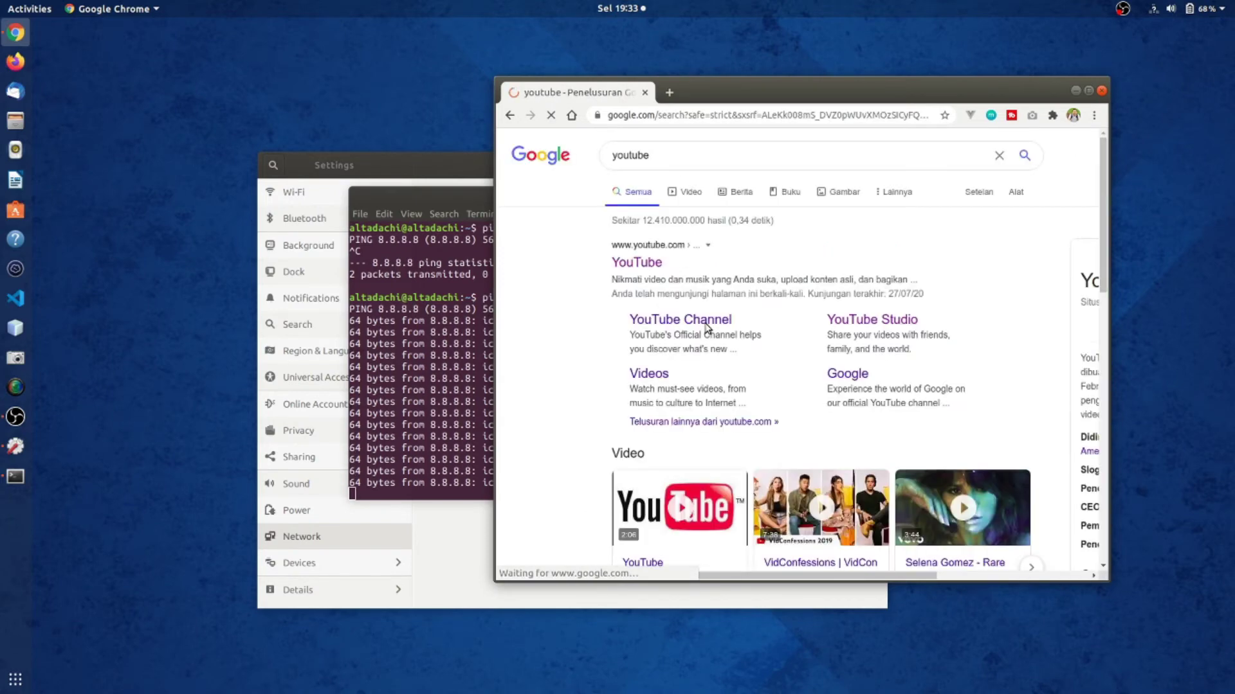
click(647, 262)
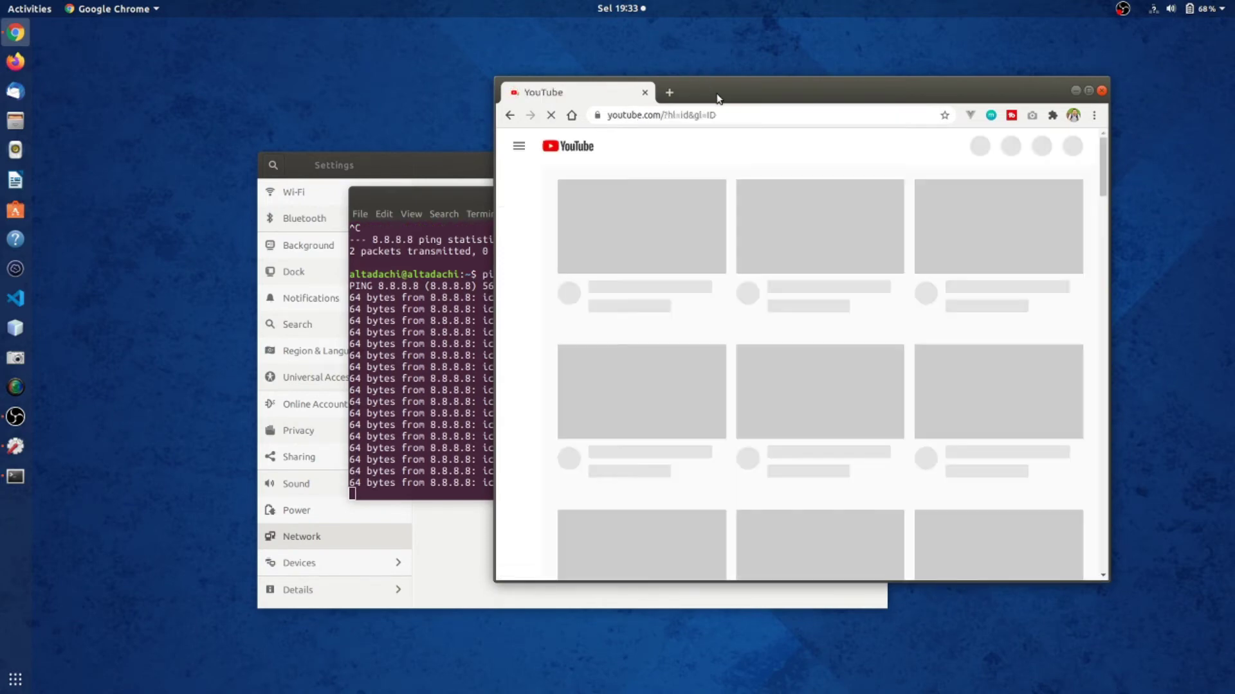
drag(719, 98, 757, 76)
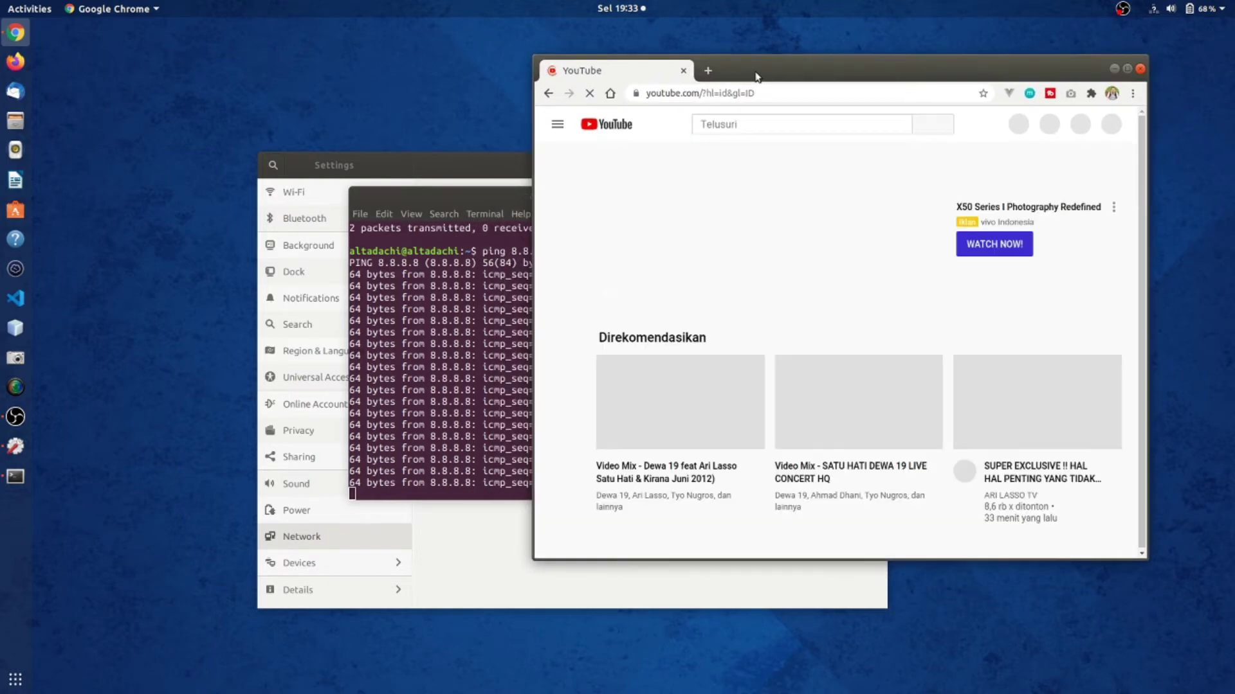
drag(843, 66, 748, 81)
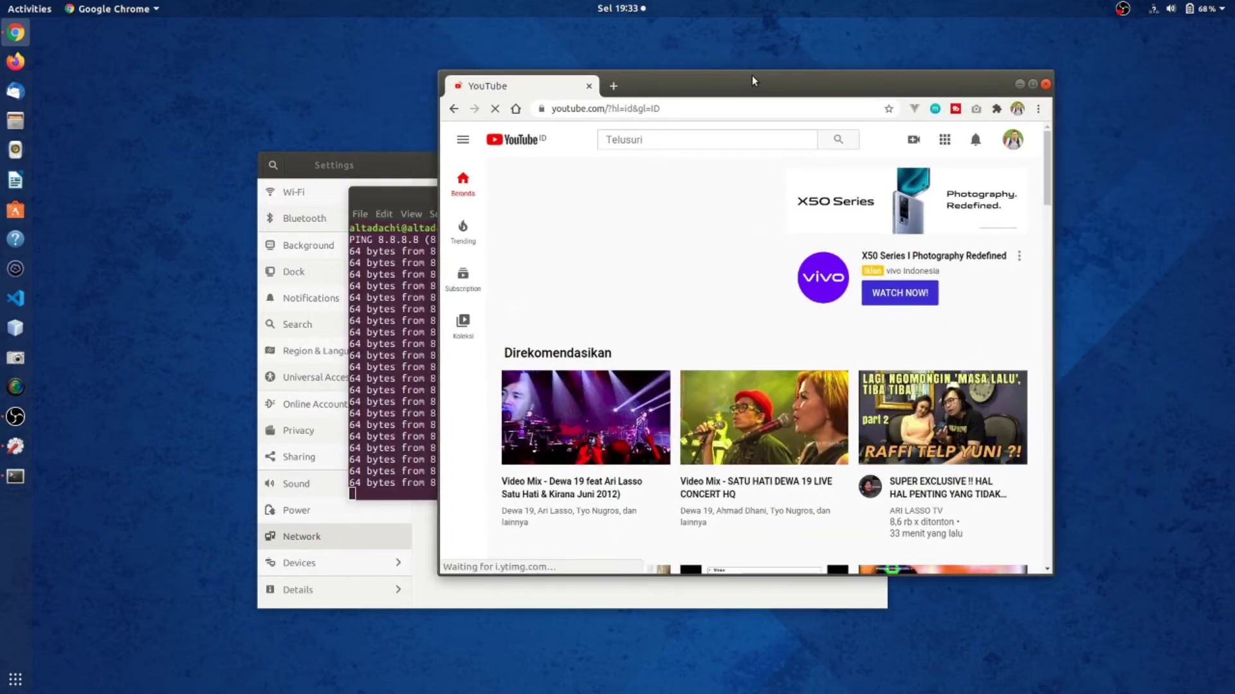
- Close the browser and the terminal, ending the running ping
click(1046, 85)
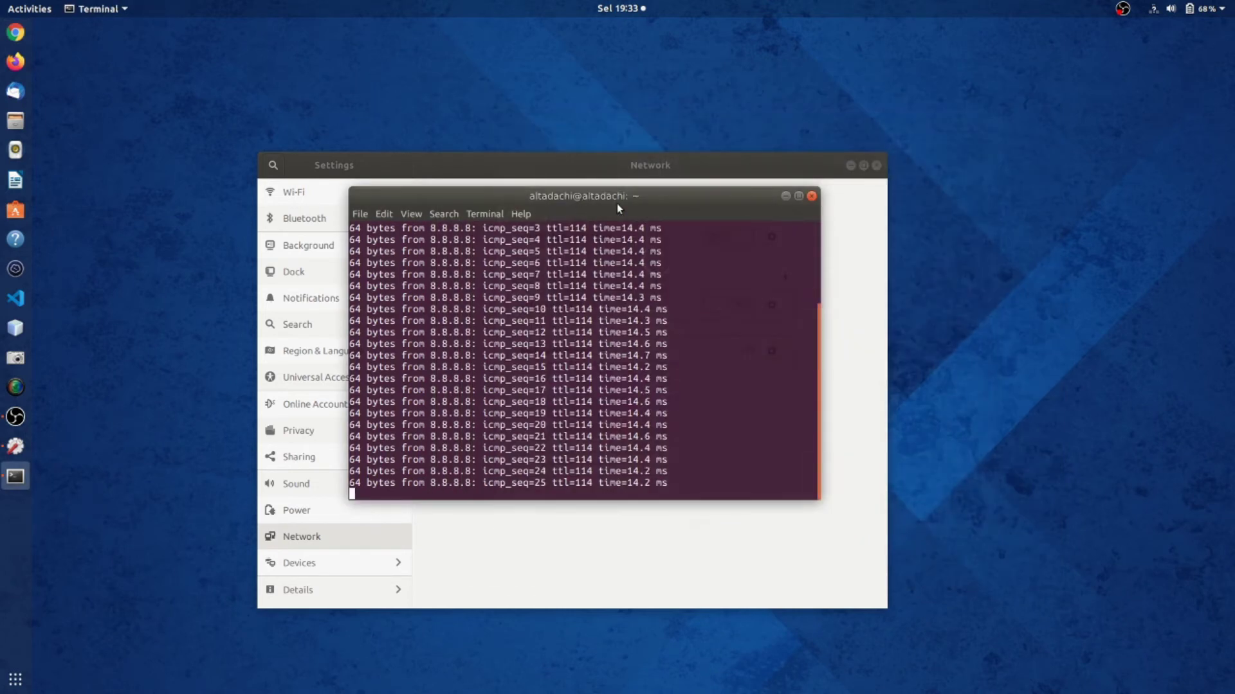
drag(616, 203, 485, 193)
click(681, 186)
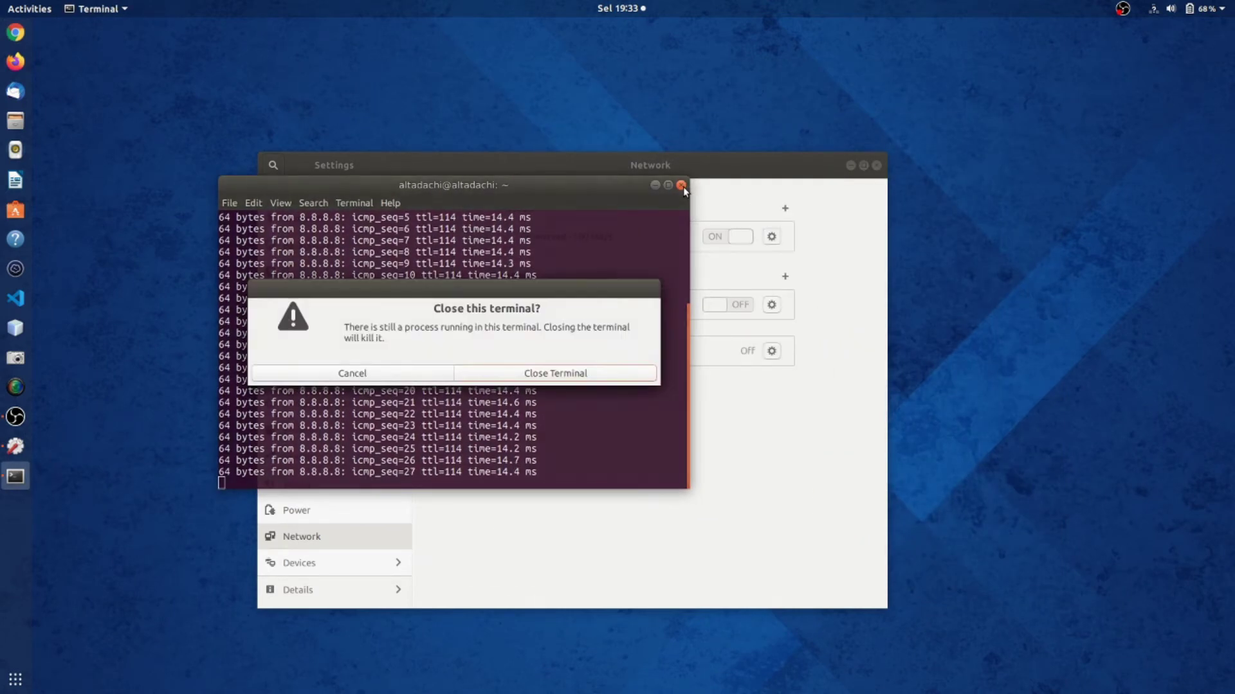
click(604, 370)
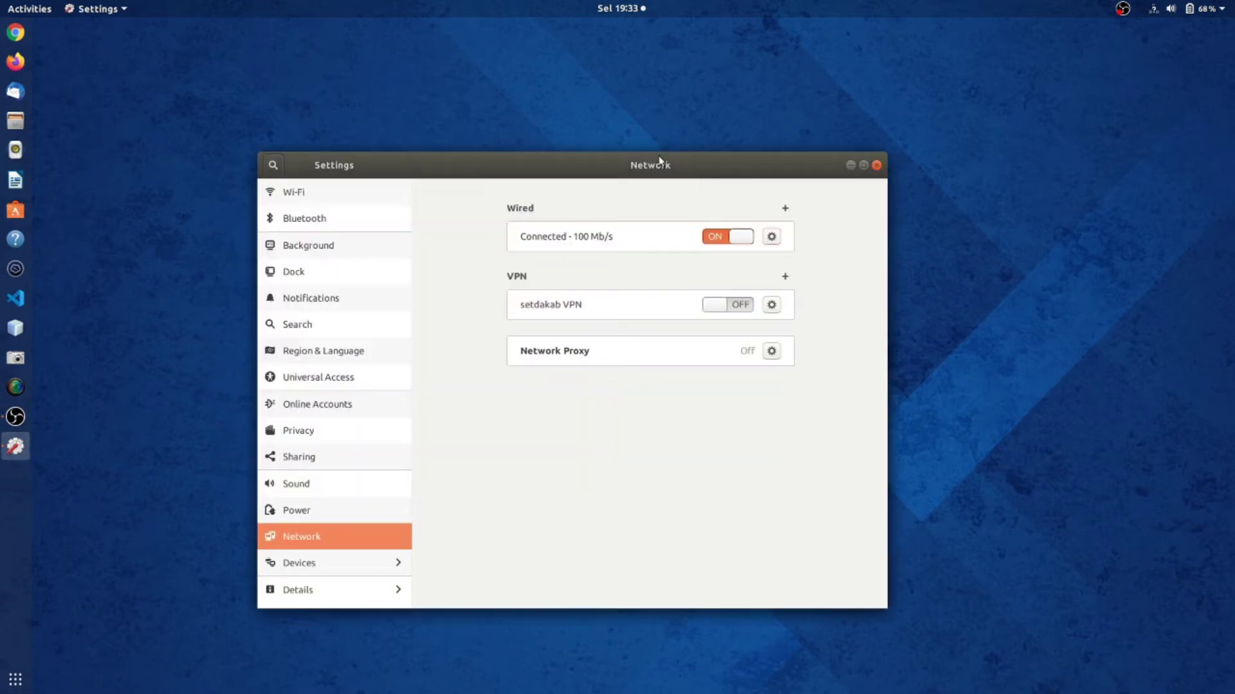
- Open a new terminal and arrange it alongside the network settings window
drag(658, 156, 707, 91)
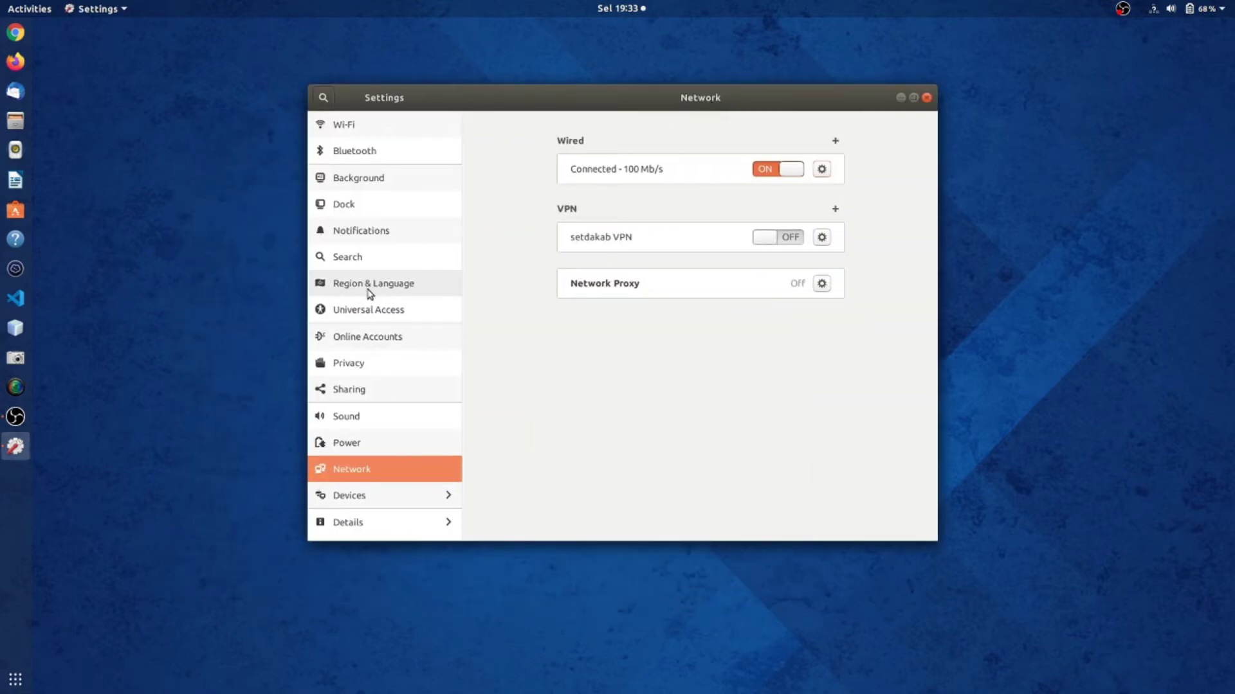
key(ctrl+alt+t)
drag(721, 100, 757, 99)
drag(395, 107, 452, 110)
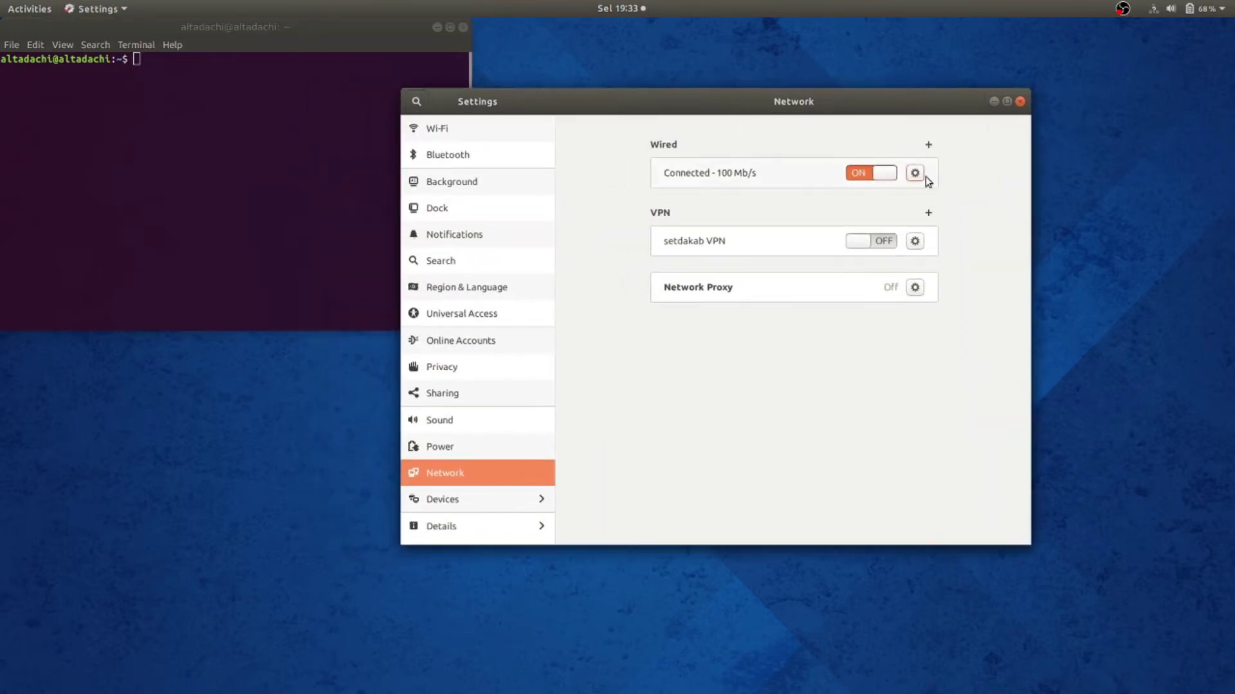
drag(307, 30, 442, 88)
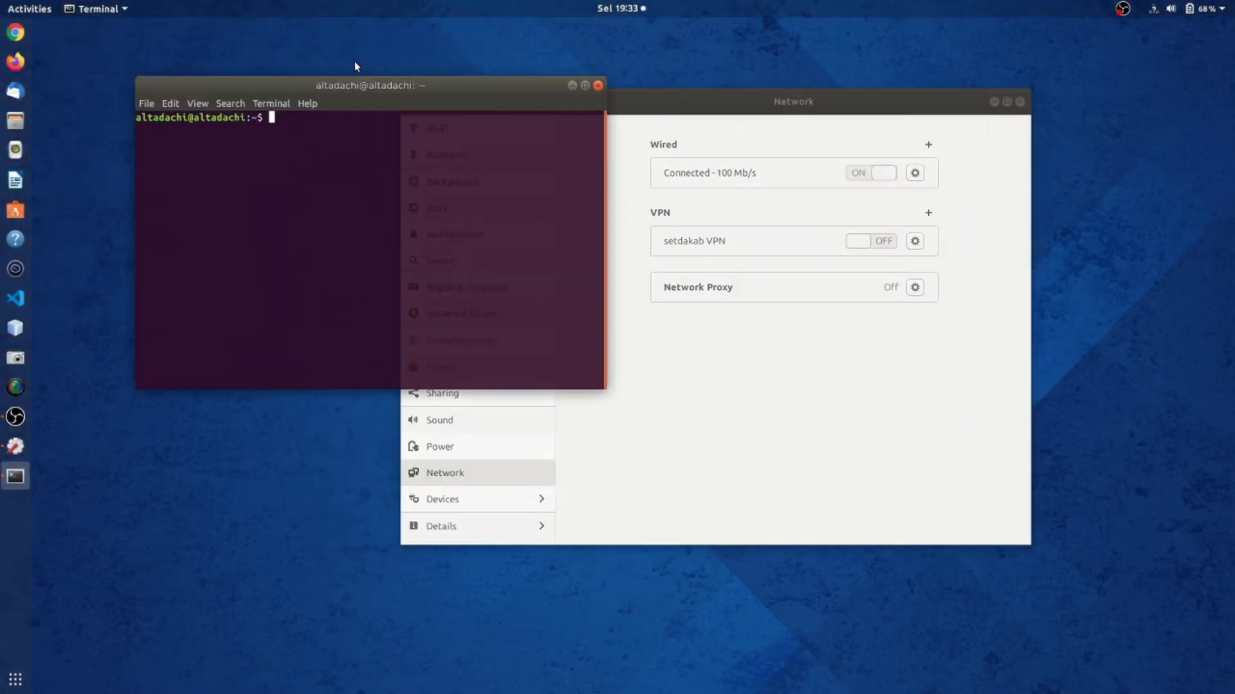
drag(361, 87, 346, 111)
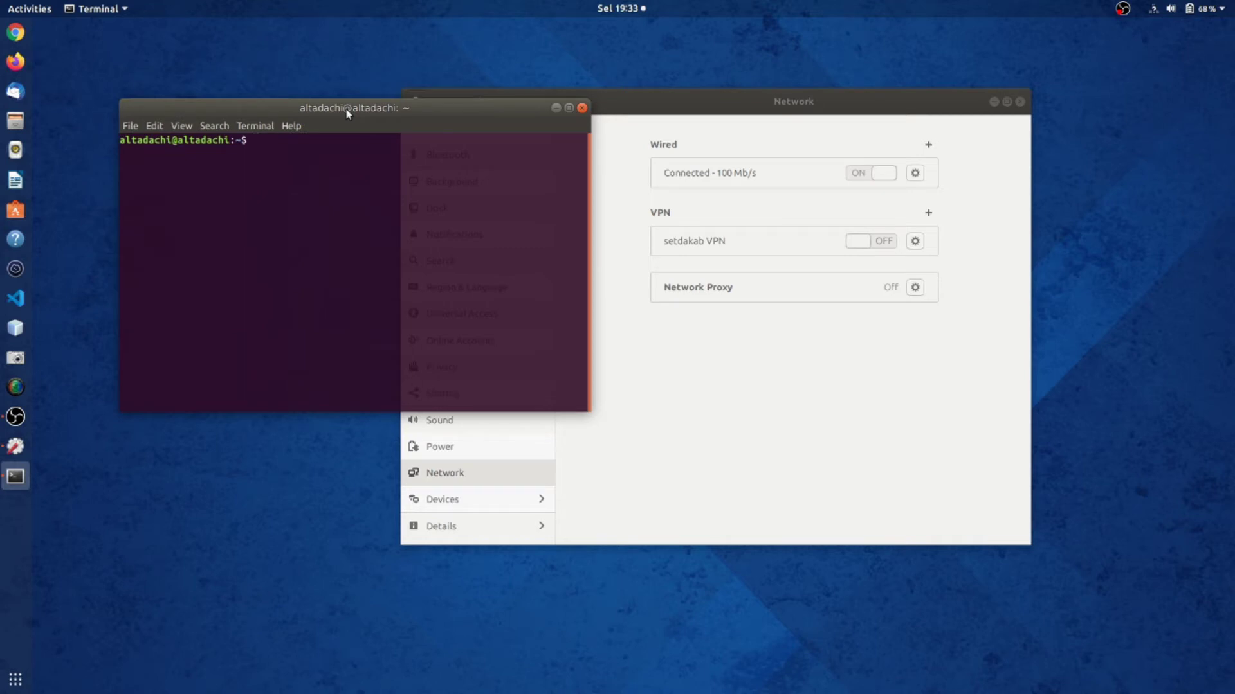
drag(352, 110, 404, 102)
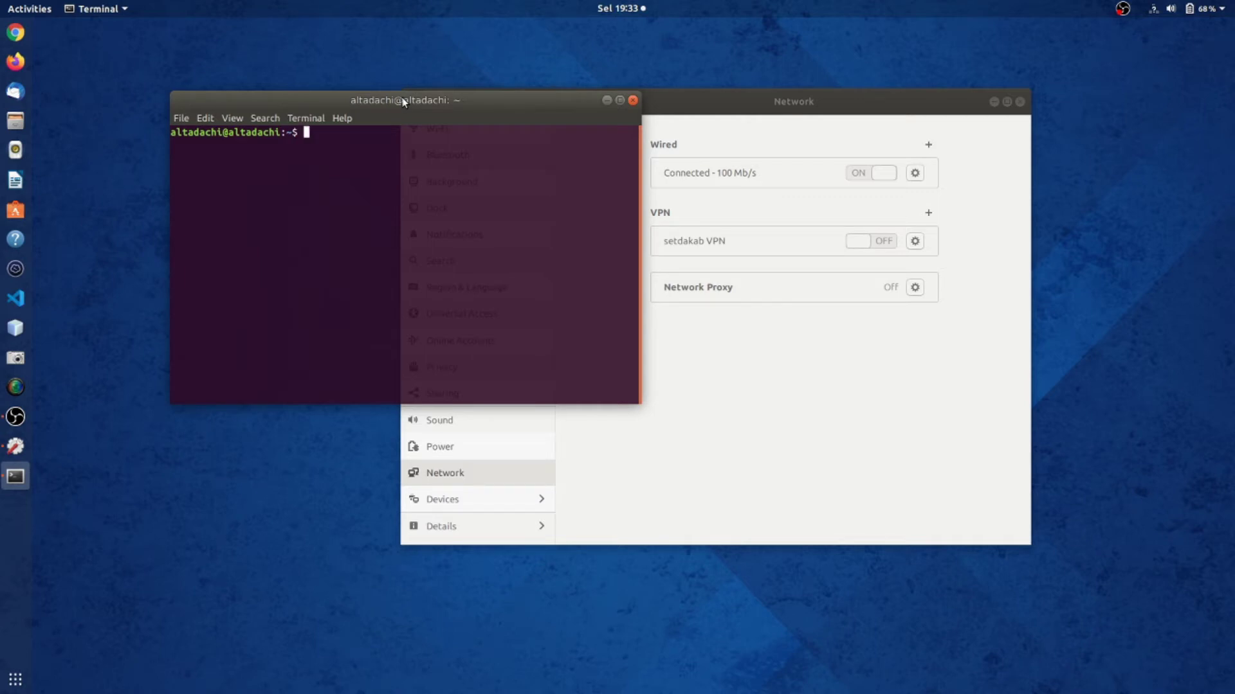
text(winbox)
key(BackSpace)
key(BackSpace)
key(BackSpace)
key(BackSpace)
key(BackSpace)
key(BackSpace)
- List the contents of the Downloads folder in the terminal and launch winbox64.exe from there with Wine
text(cd Downloads/)
key(Return)
text(ls)
key(Return)
text(cd winbox)
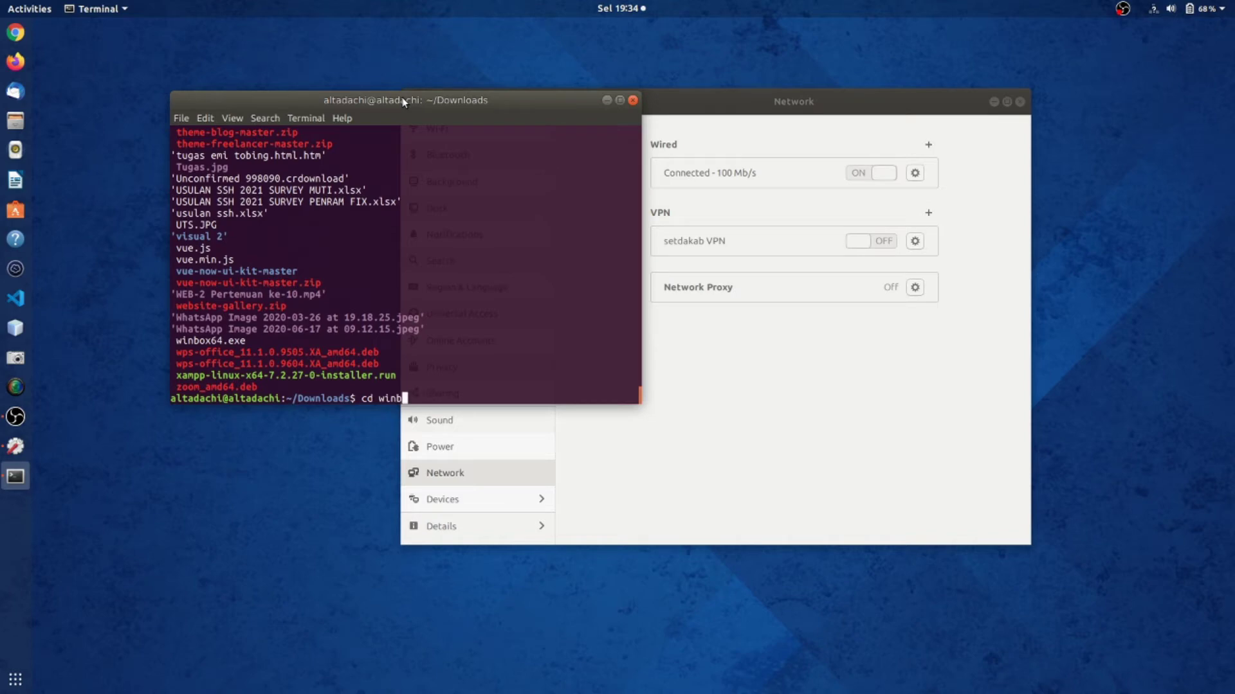
key(ctrl+u)
text(wine wi)
key(Tab)
key(Return)
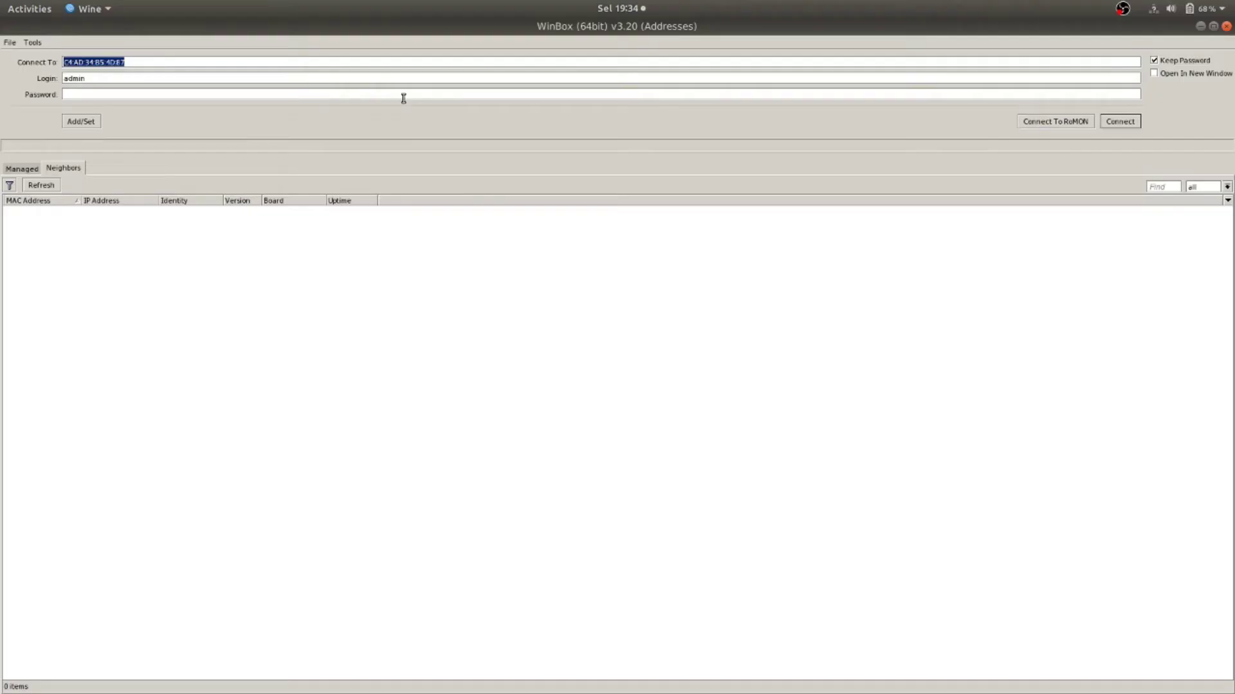
- Connect to the neighbouring router at 192.168.10.254 as admin and enlarge its WinBox session window
click(142, 268)
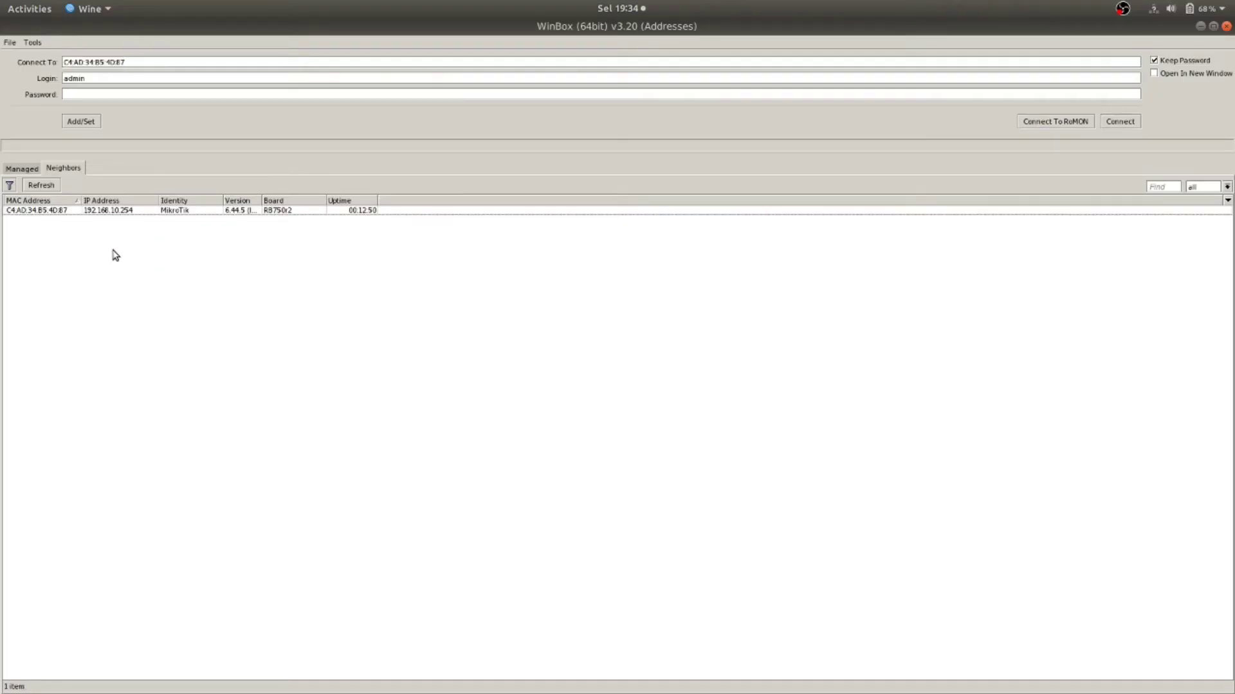
click(132, 213)
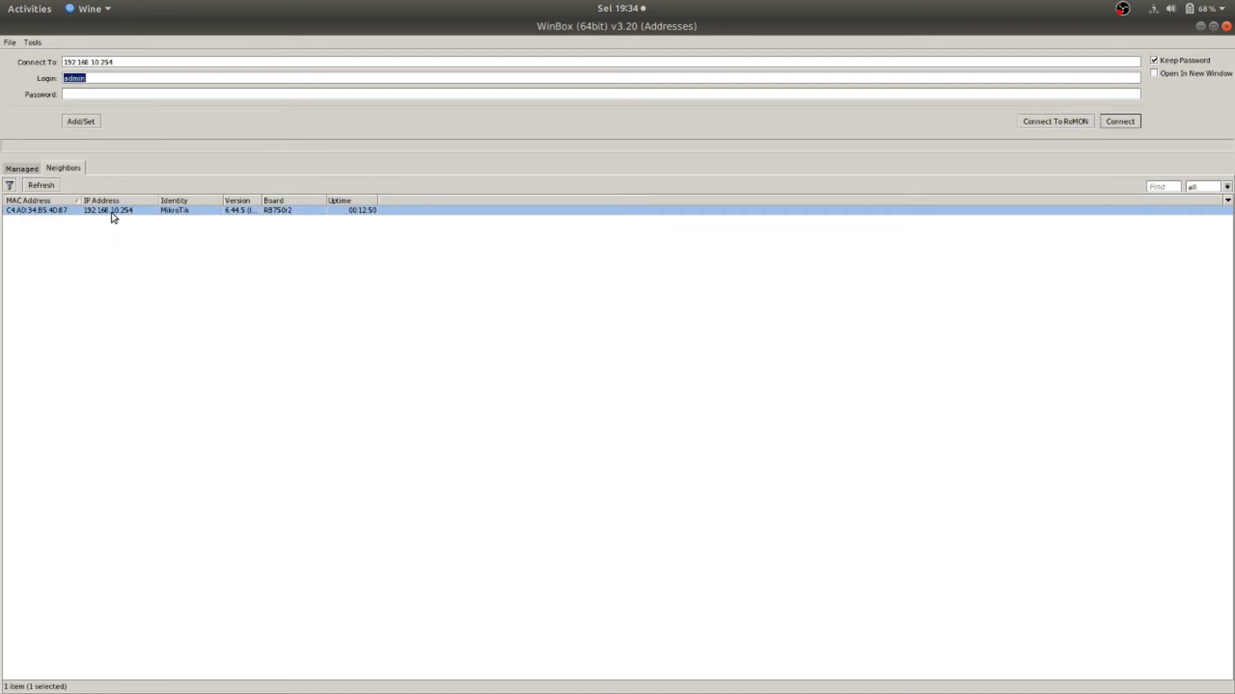
click(1111, 124)
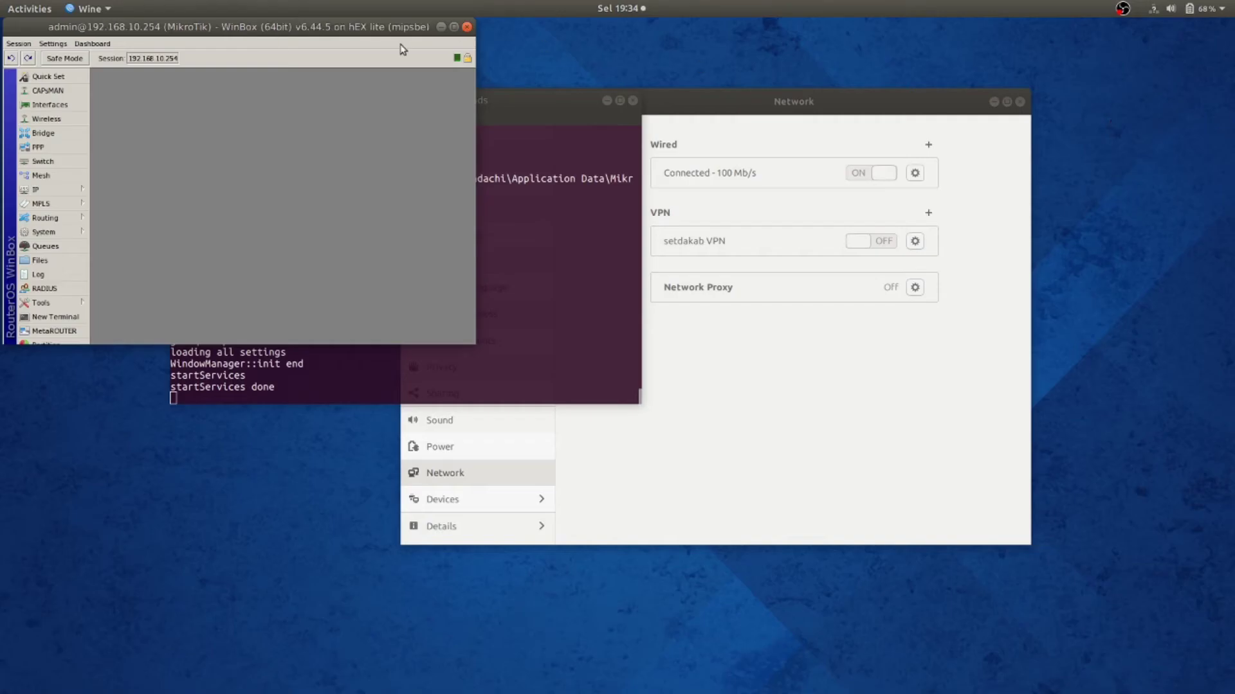
drag(362, 27, 449, 98)
drag(561, 413, 1088, 678)
drag(731, 98, 734, 49)
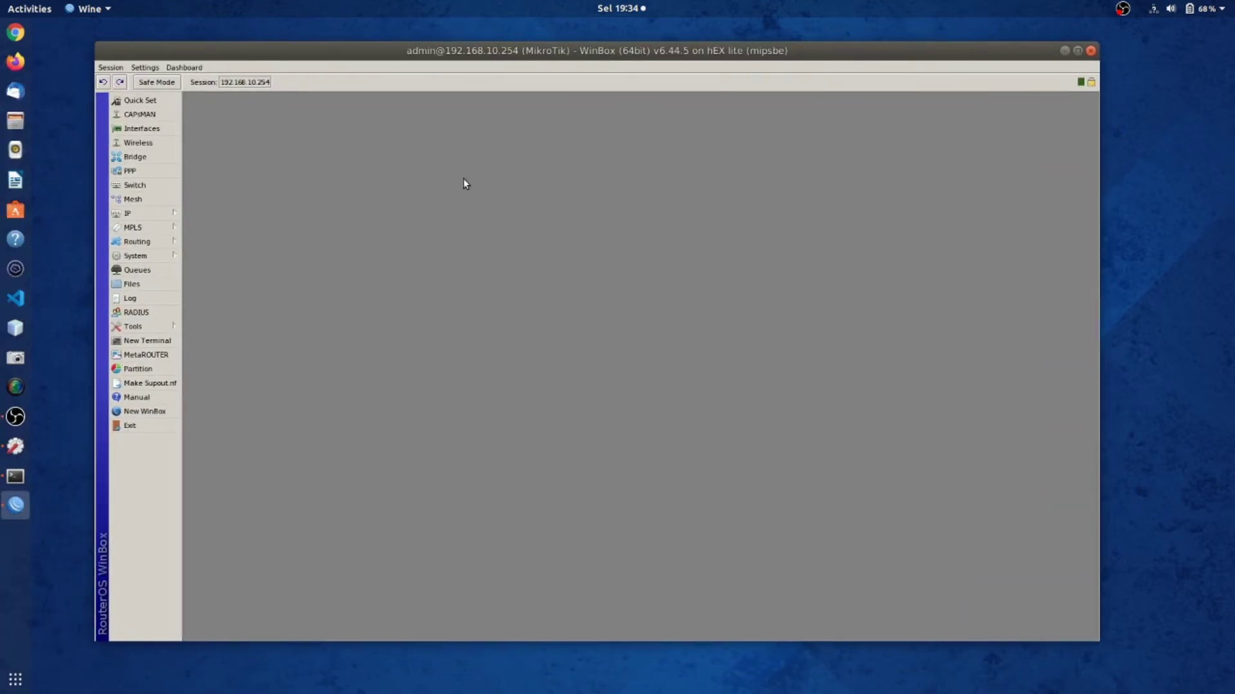
- Examine the router's interface list and close it
click(131, 129)
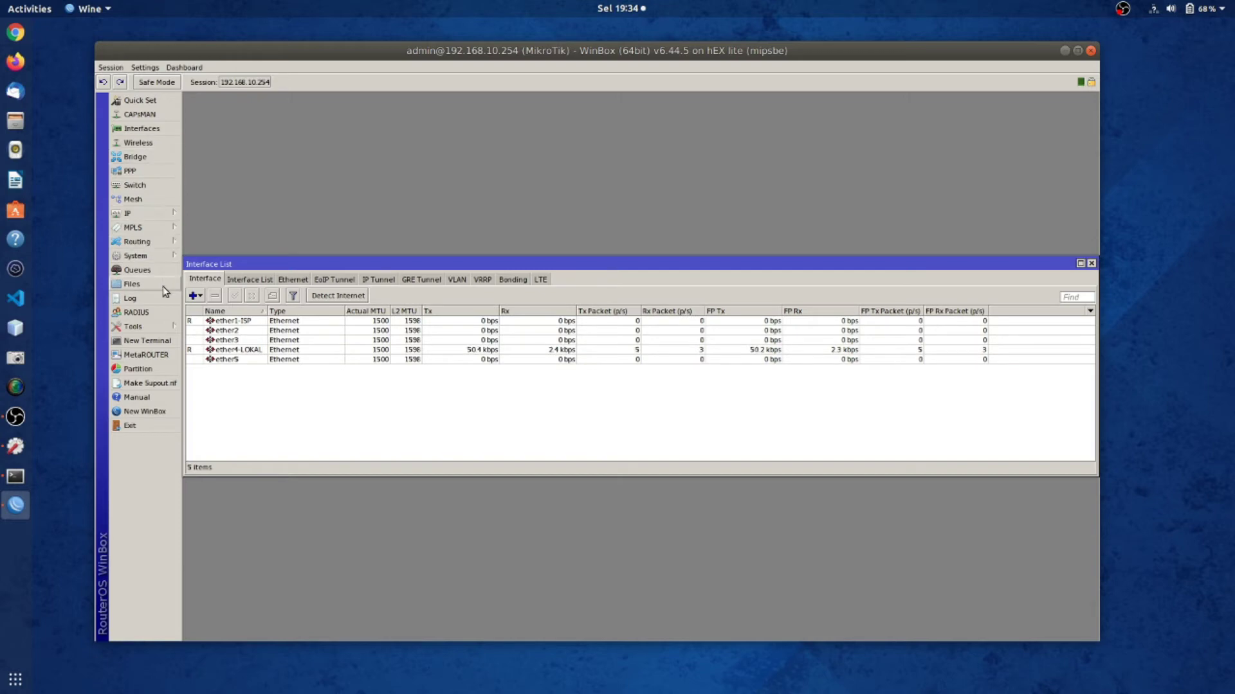
click(157, 219)
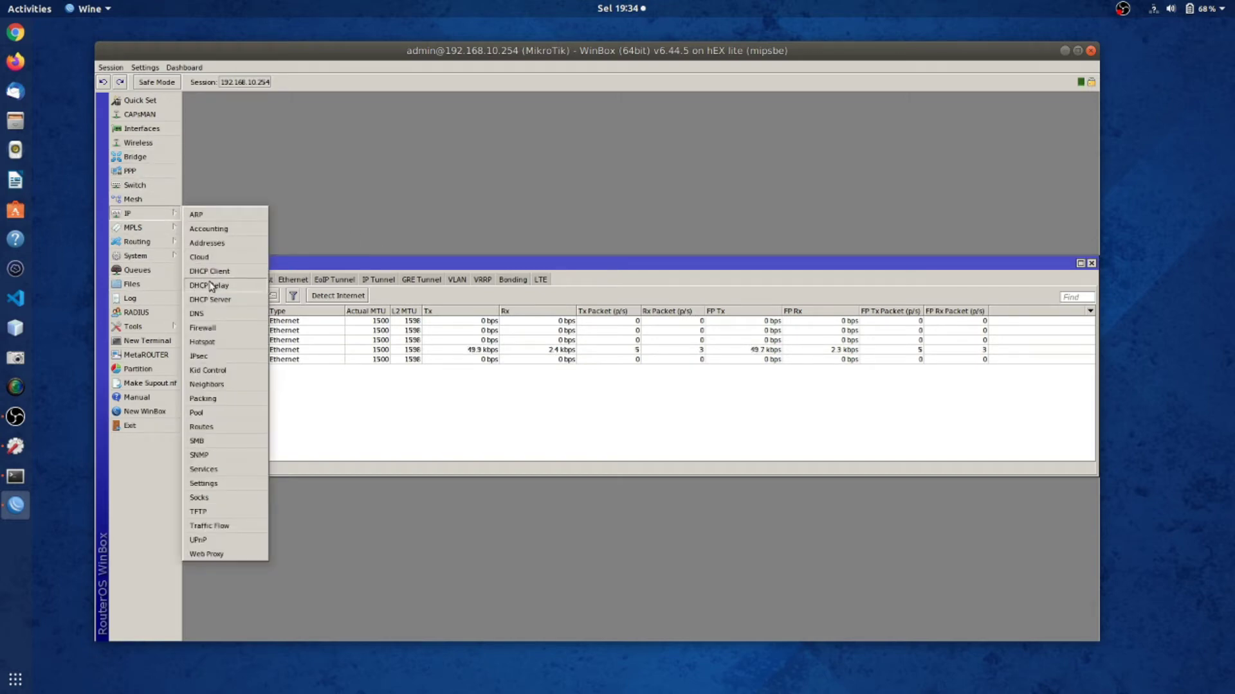
click(454, 264)
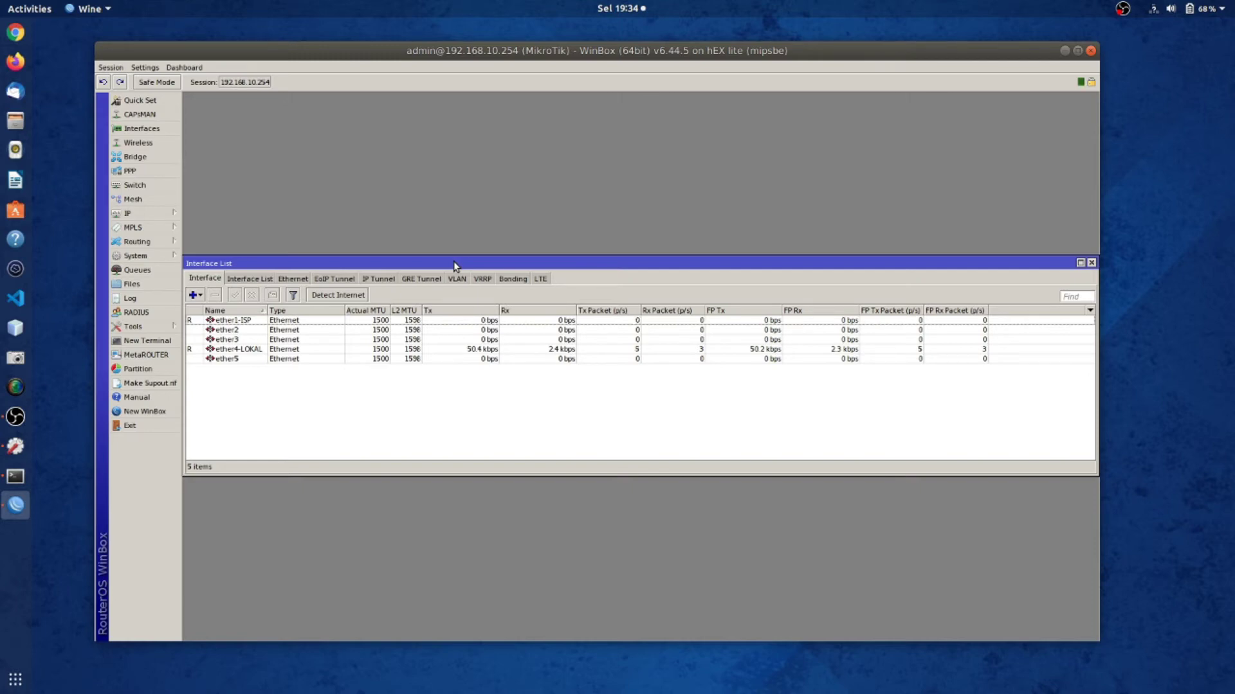
drag(454, 263, 485, 209)
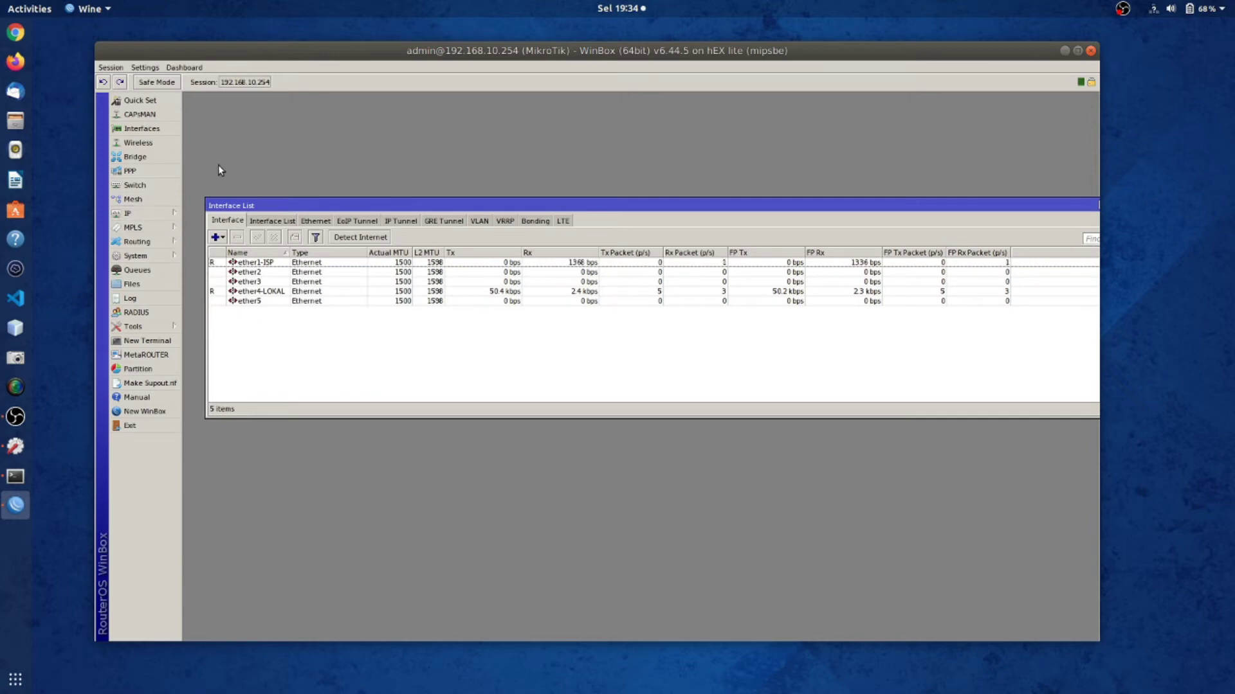
drag(1014, 207, 965, 200)
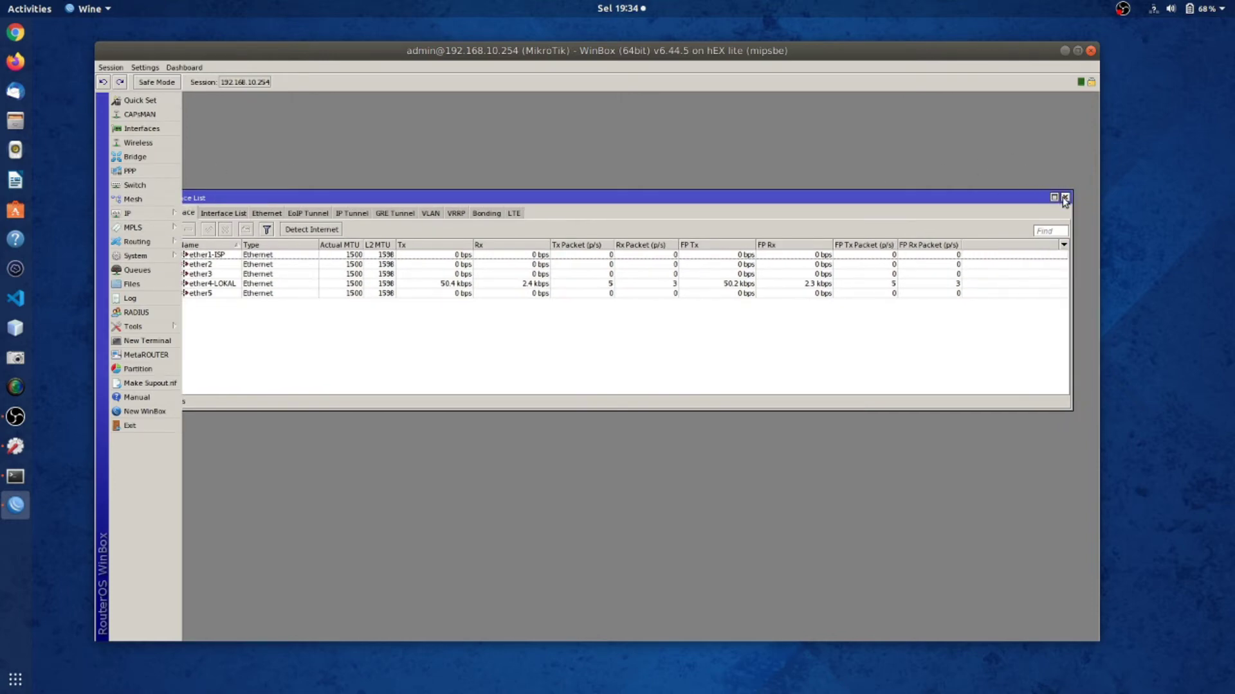
click(1064, 197)
click(171, 213)
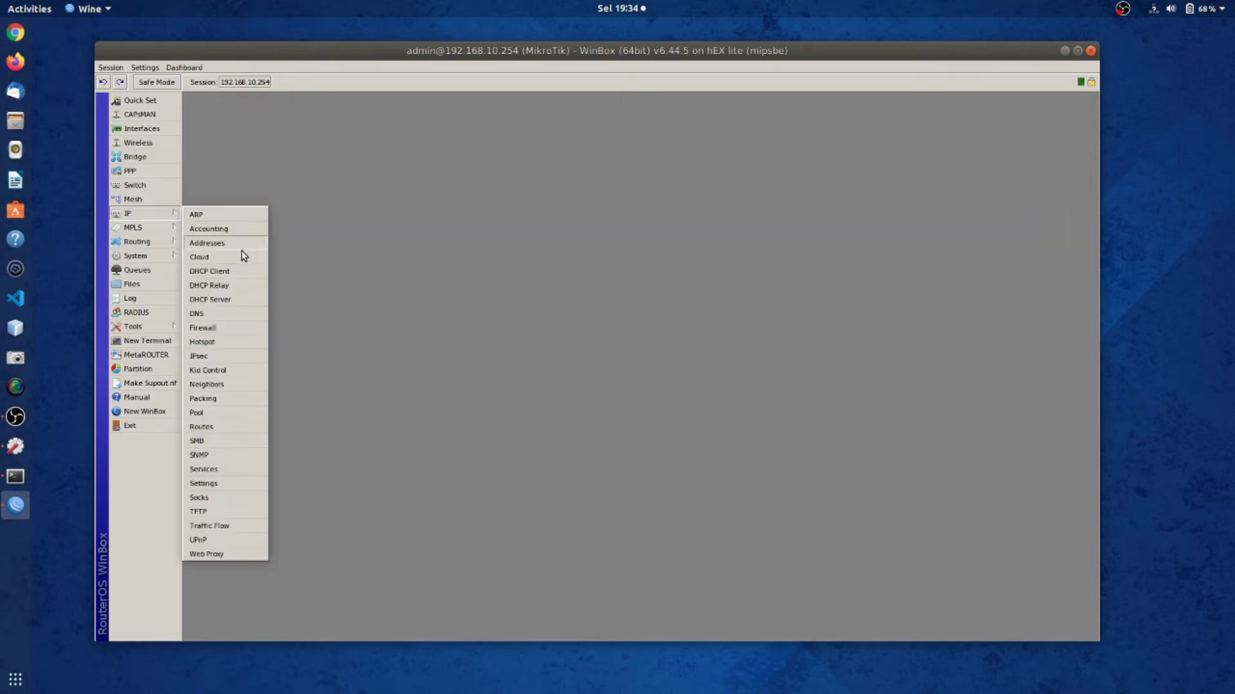
click(231, 300)
drag(621, 270, 601, 245)
click(534, 273)
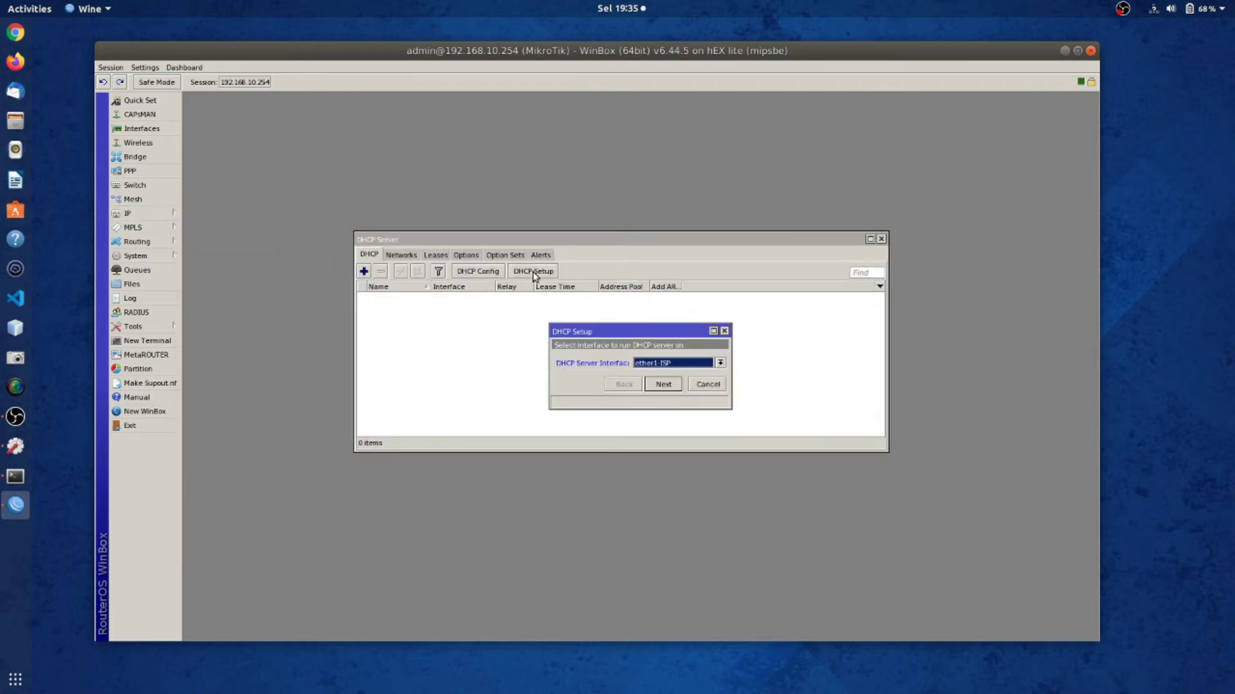
drag(647, 326, 391, 223)
click(428, 262)
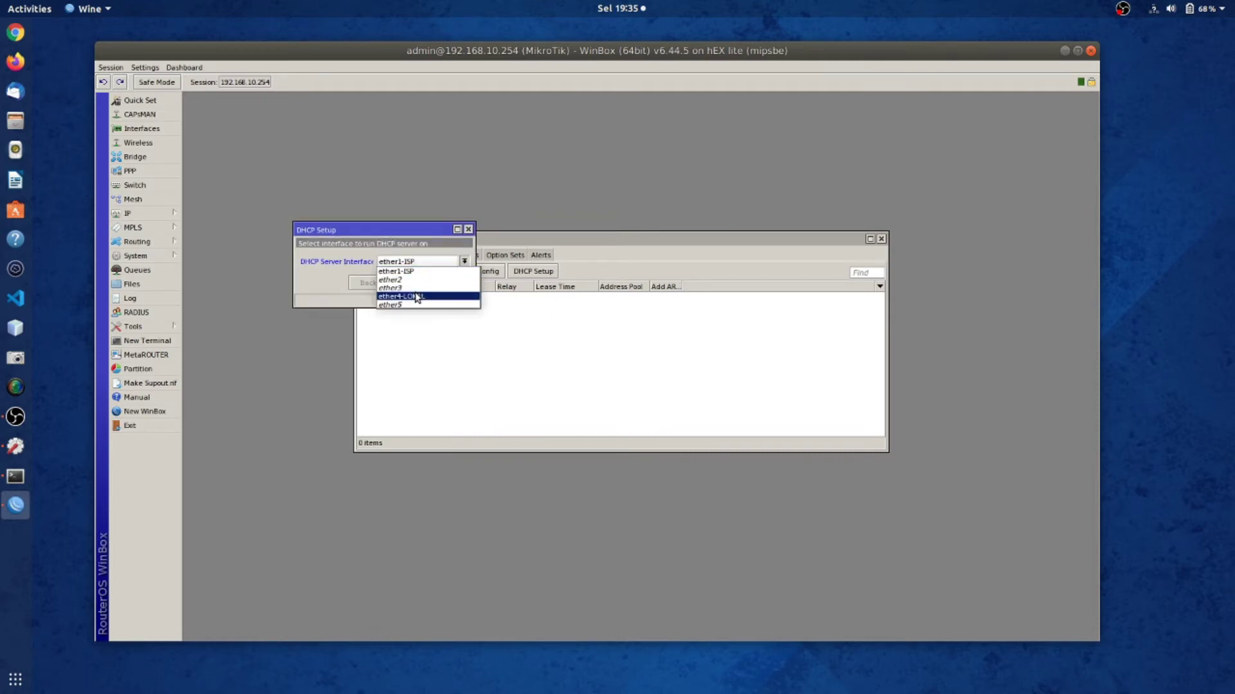
click(470, 229)
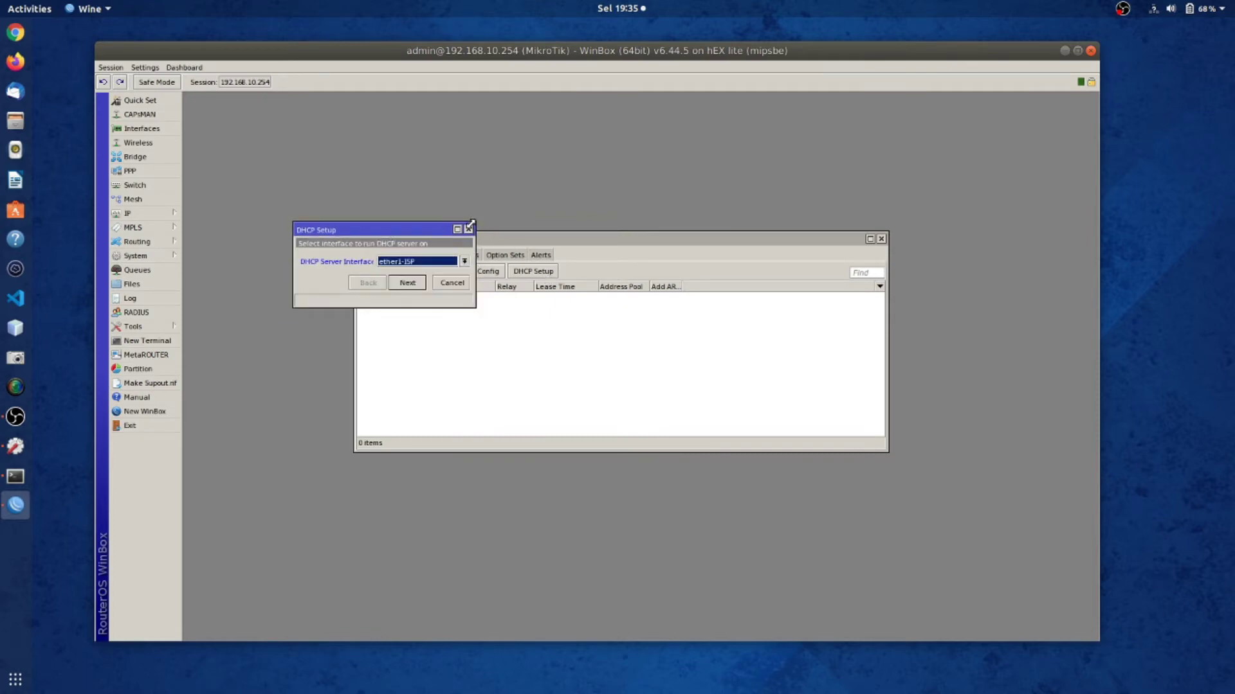
click(469, 229)
click(881, 240)
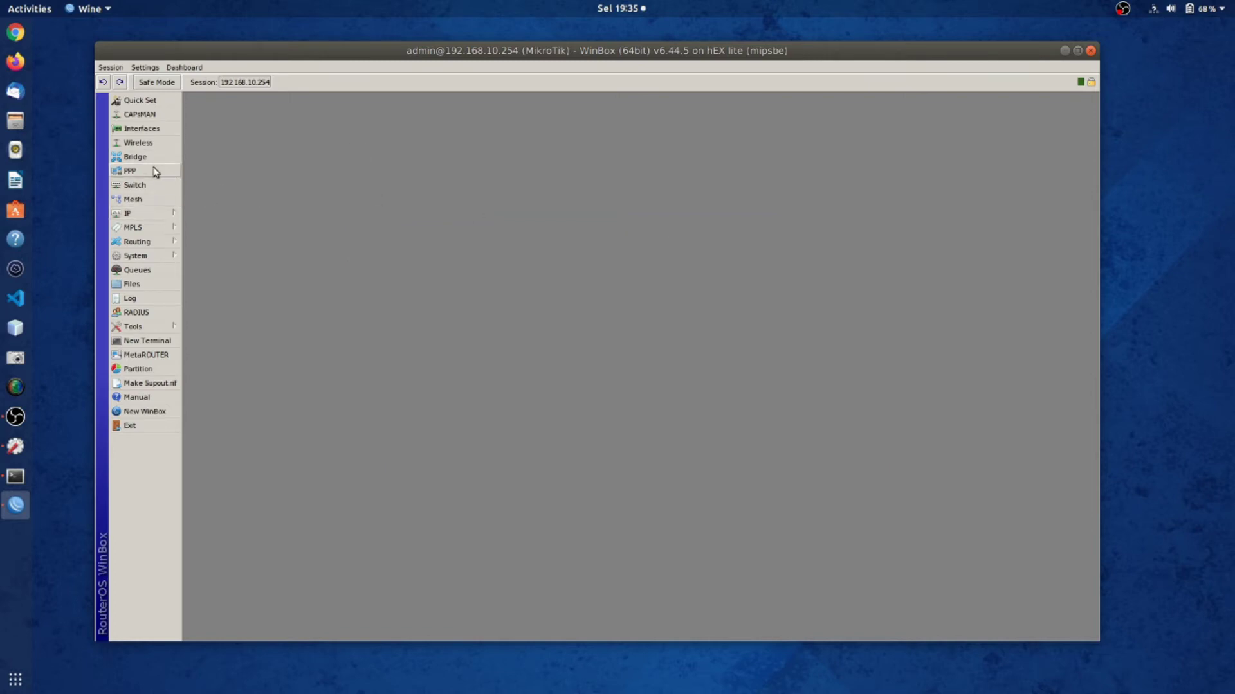
- Open the router's IP address list together with its interface list, keeping both visible
click(171, 212)
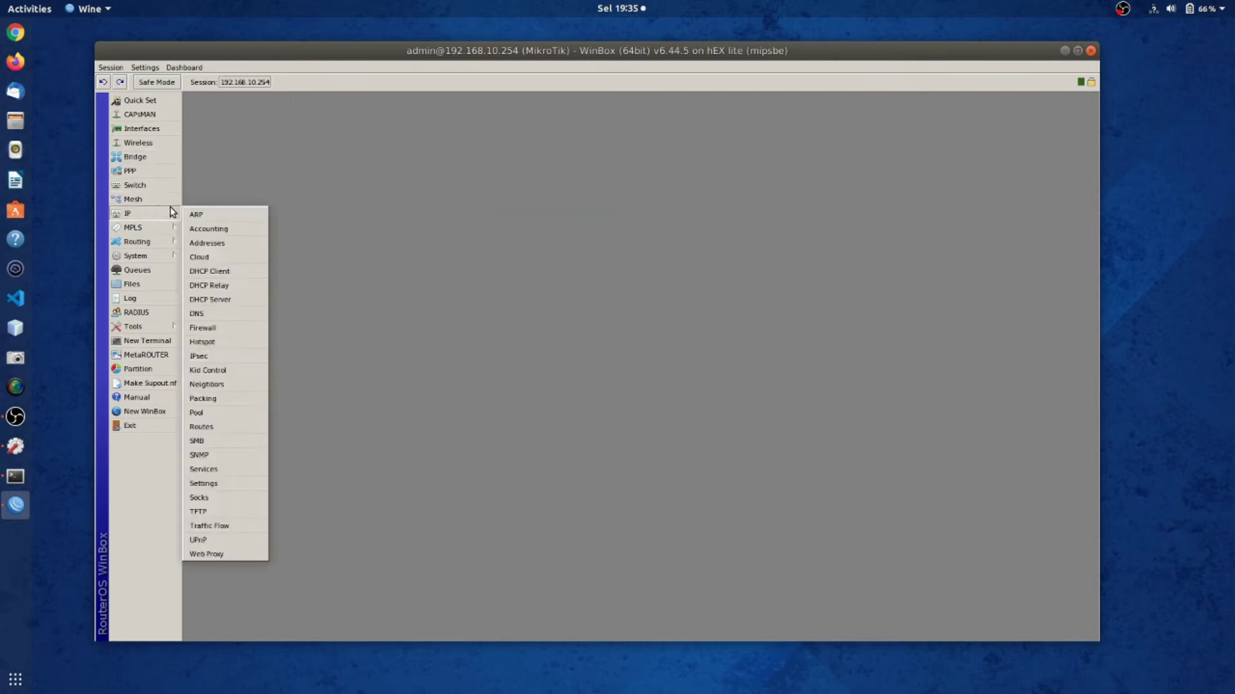
click(207, 243)
click(601, 322)
drag(742, 467, 984, 546)
click(140, 128)
click(692, 485)
drag(713, 271, 645, 334)
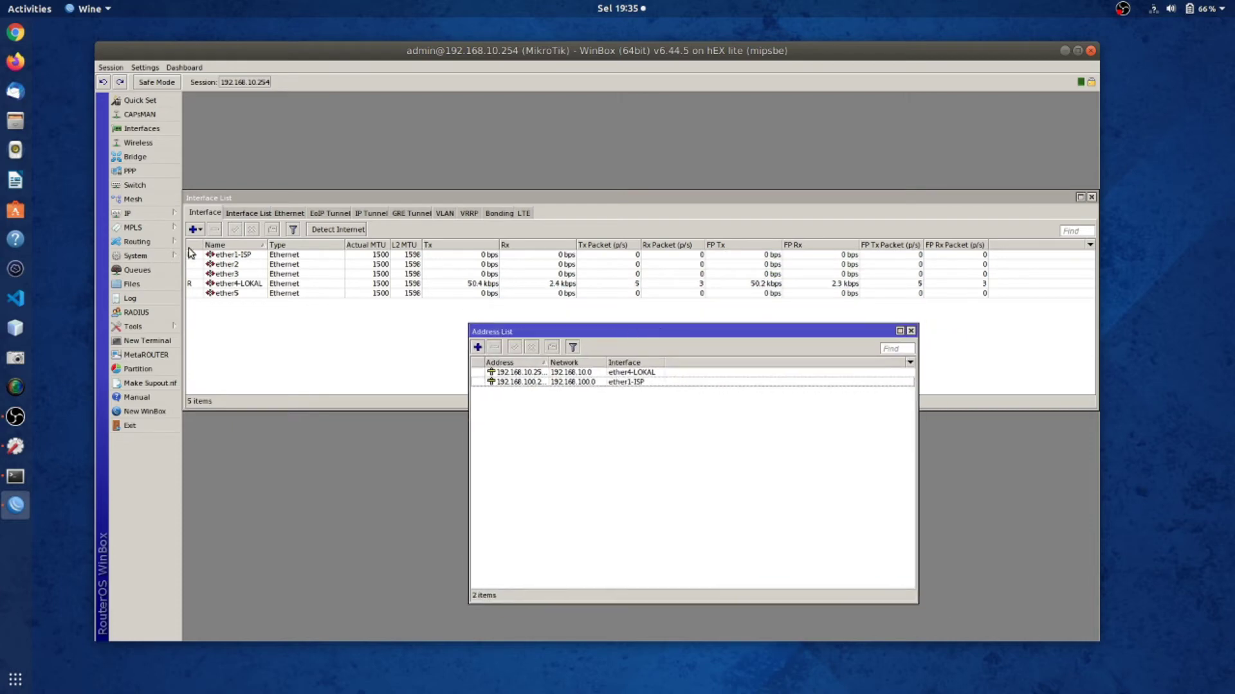
click(238, 285)
click(551, 524)
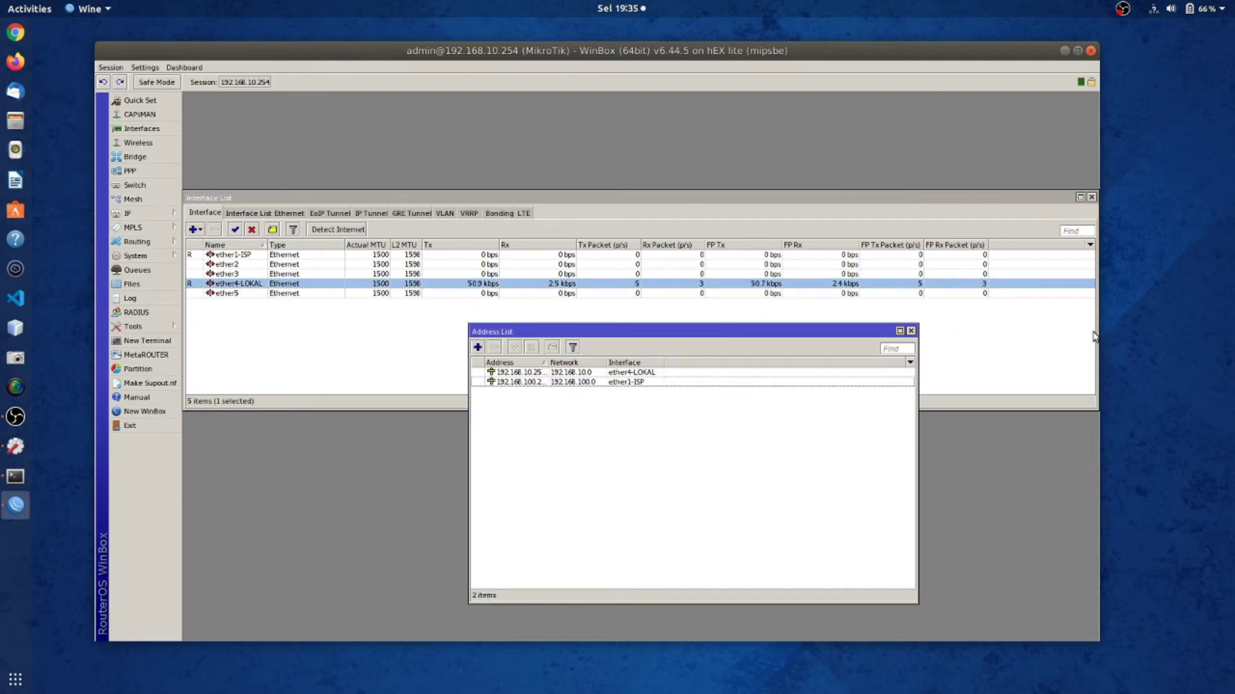
- Narrow the interface list and arrange it side by side with the address list at about the same height
drag(1097, 260, 590, 264)
drag(415, 207, 482, 166)
drag(725, 332, 885, 186)
drag(509, 169, 458, 192)
drag(606, 400, 621, 472)
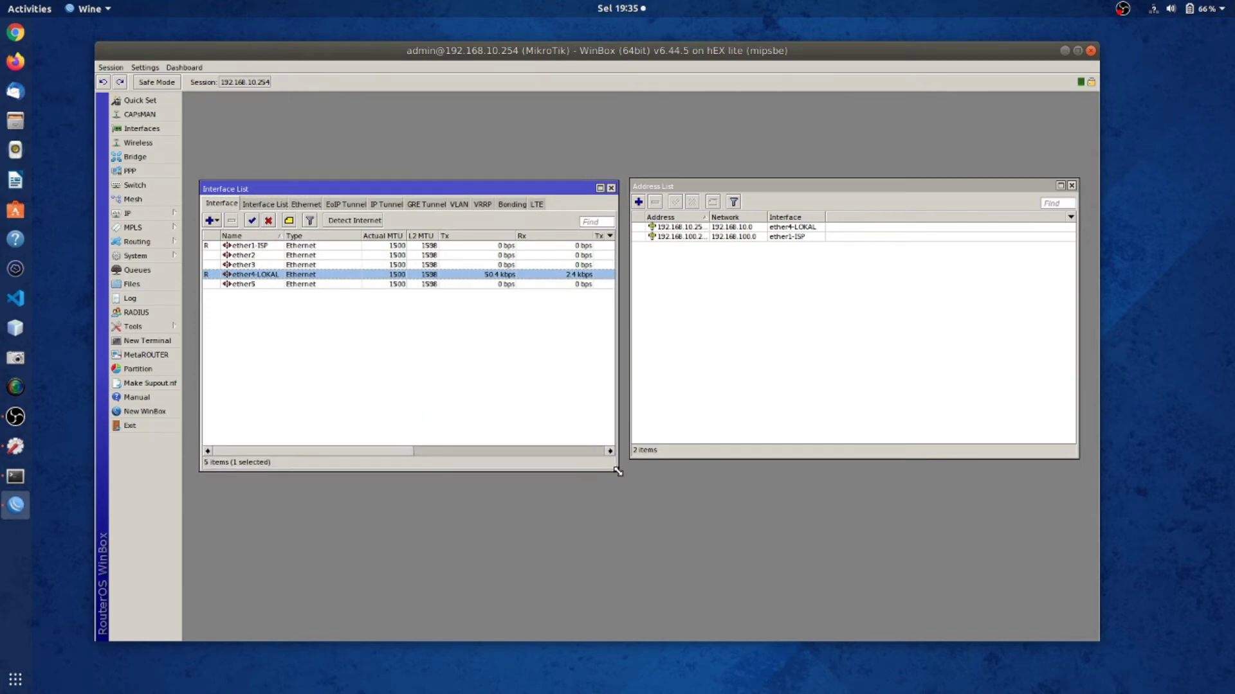
click(717, 462)
drag(717, 462, 717, 468)
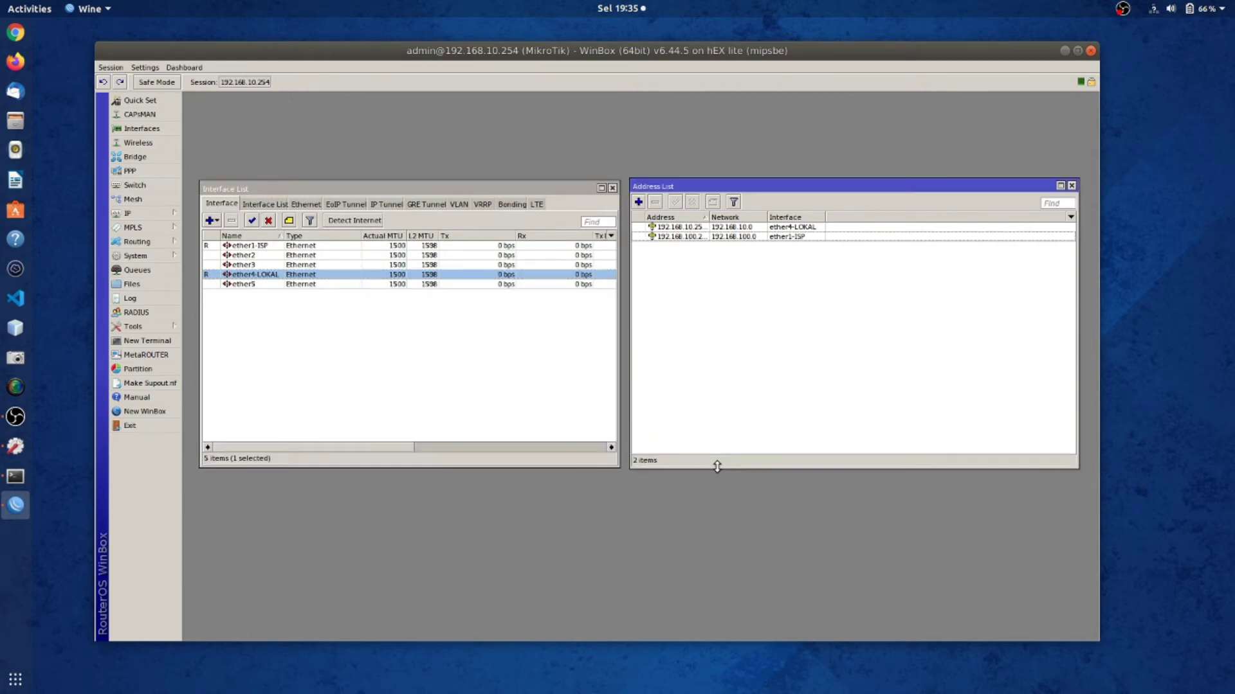
- Widen the Address column to show full addresses and compare the ether1-ISP and ether4-LOKAL interfaces with their assigned IPs
click(377, 359)
click(252, 247)
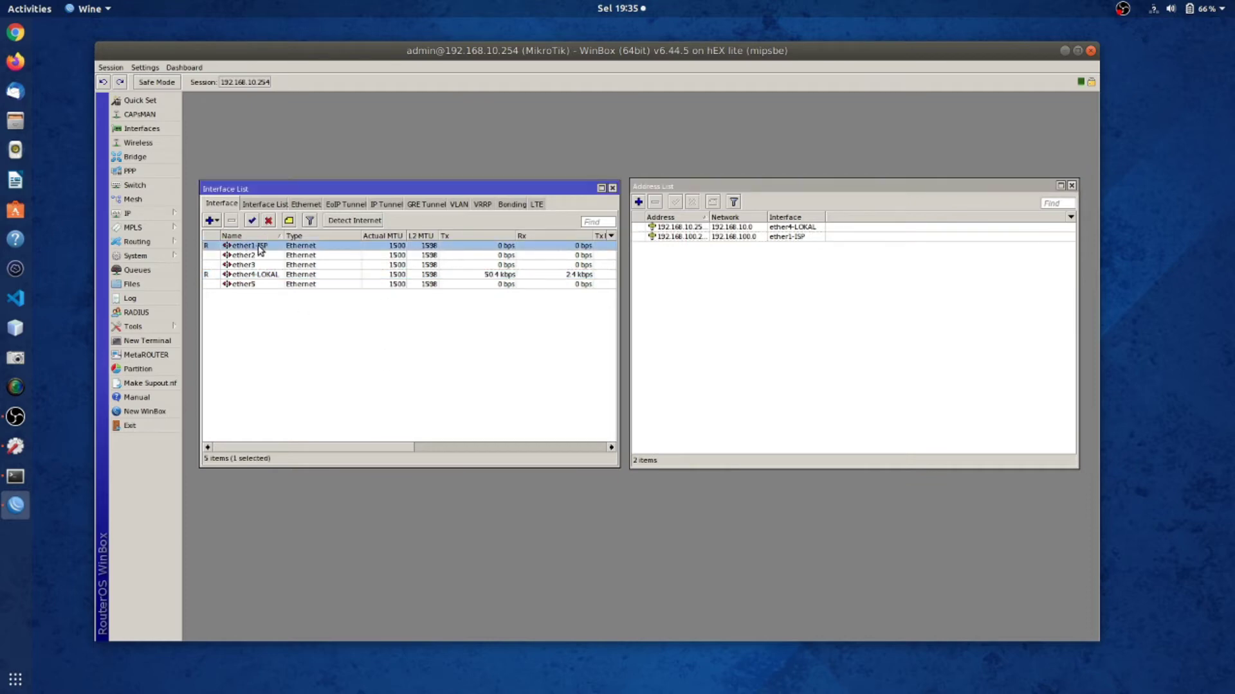
click(776, 238)
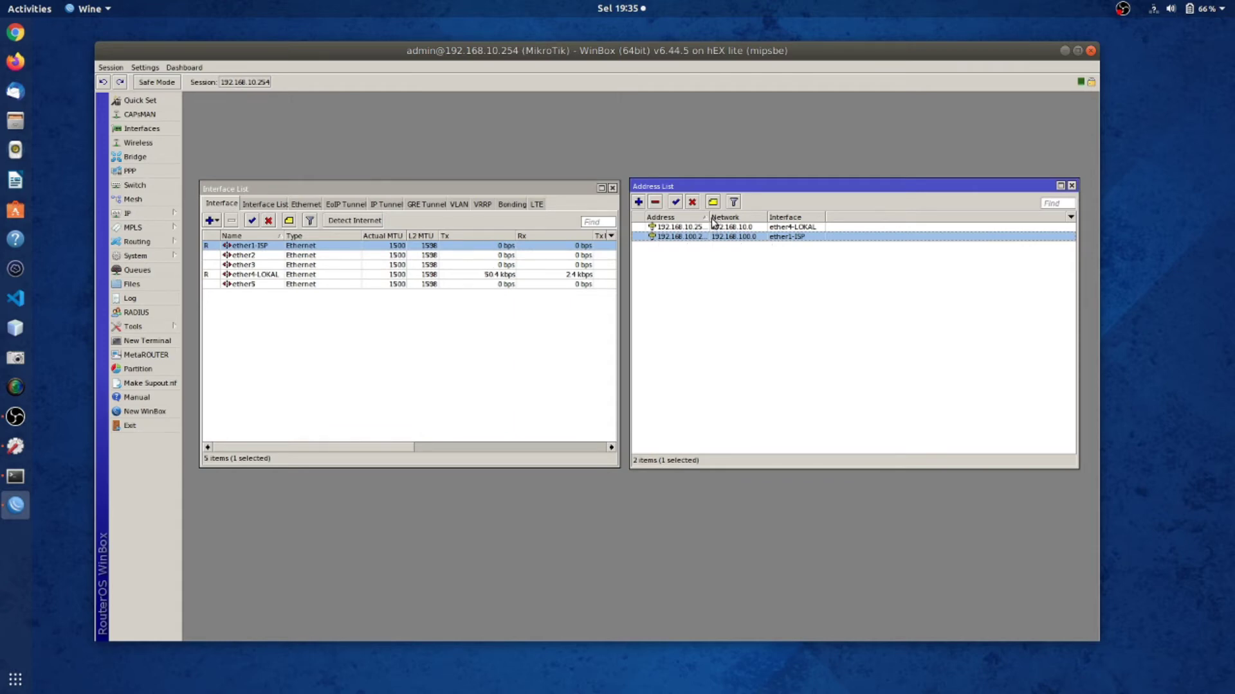
drag(709, 218, 743, 218)
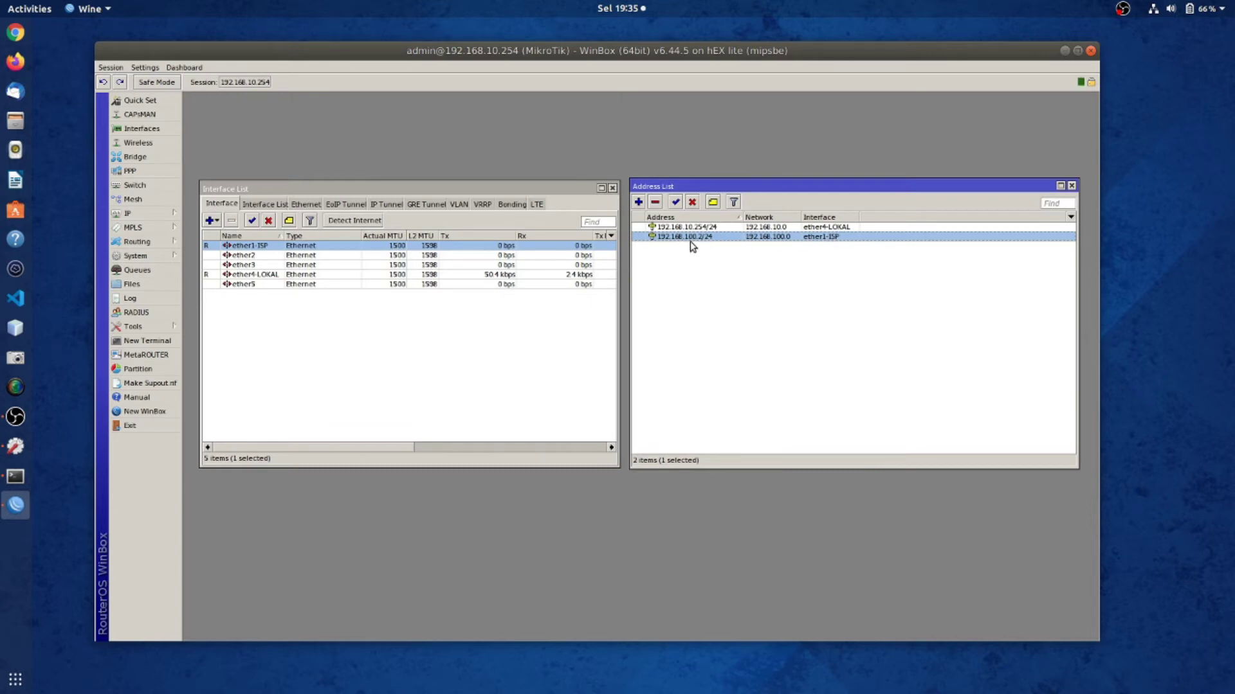
click(238, 275)
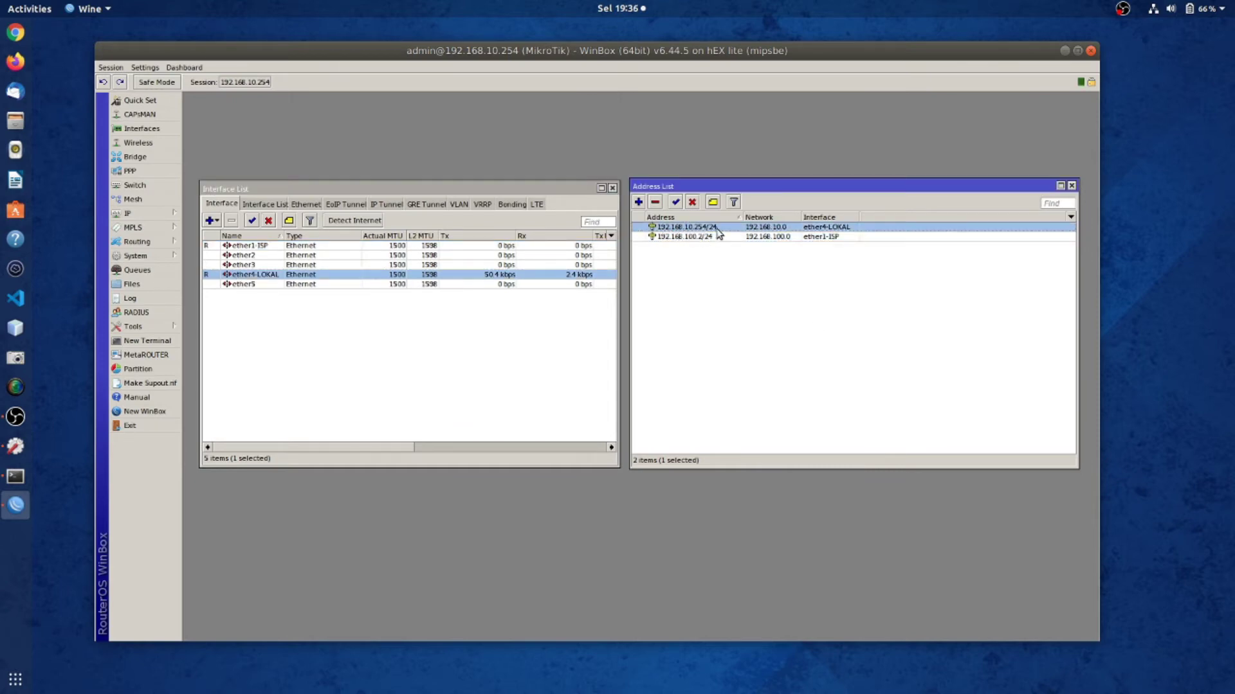
drag(682, 190, 681, 199)
click(477, 186)
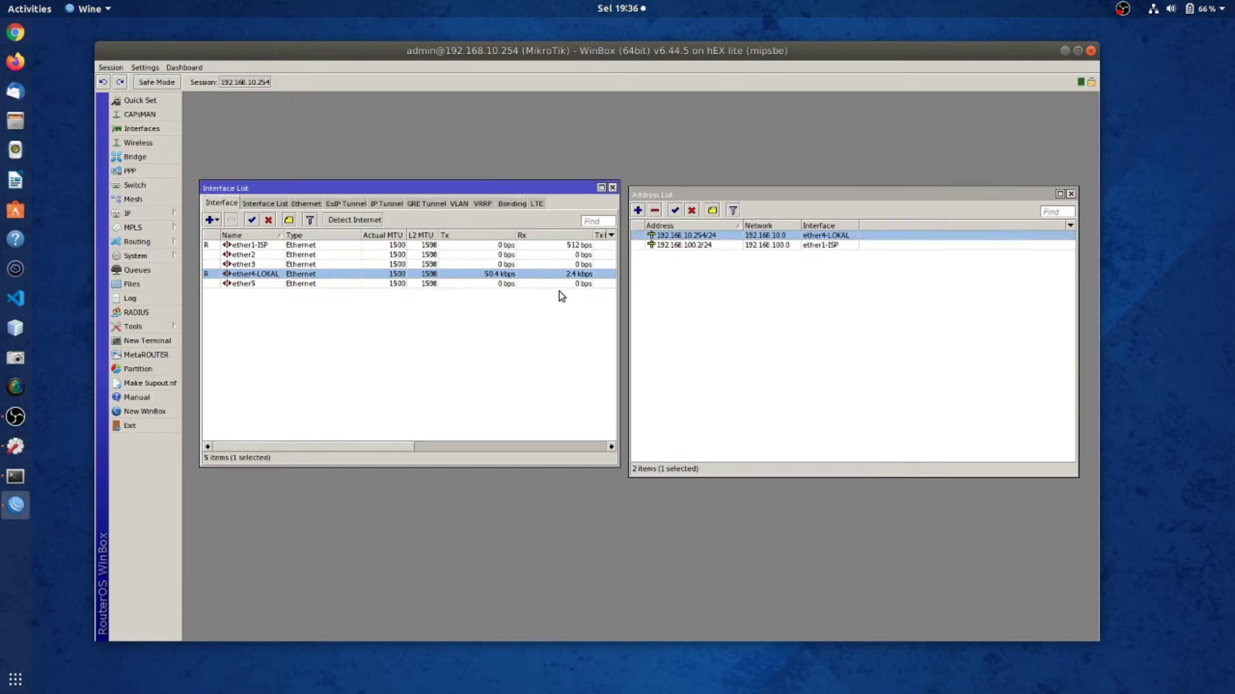
click(559, 299)
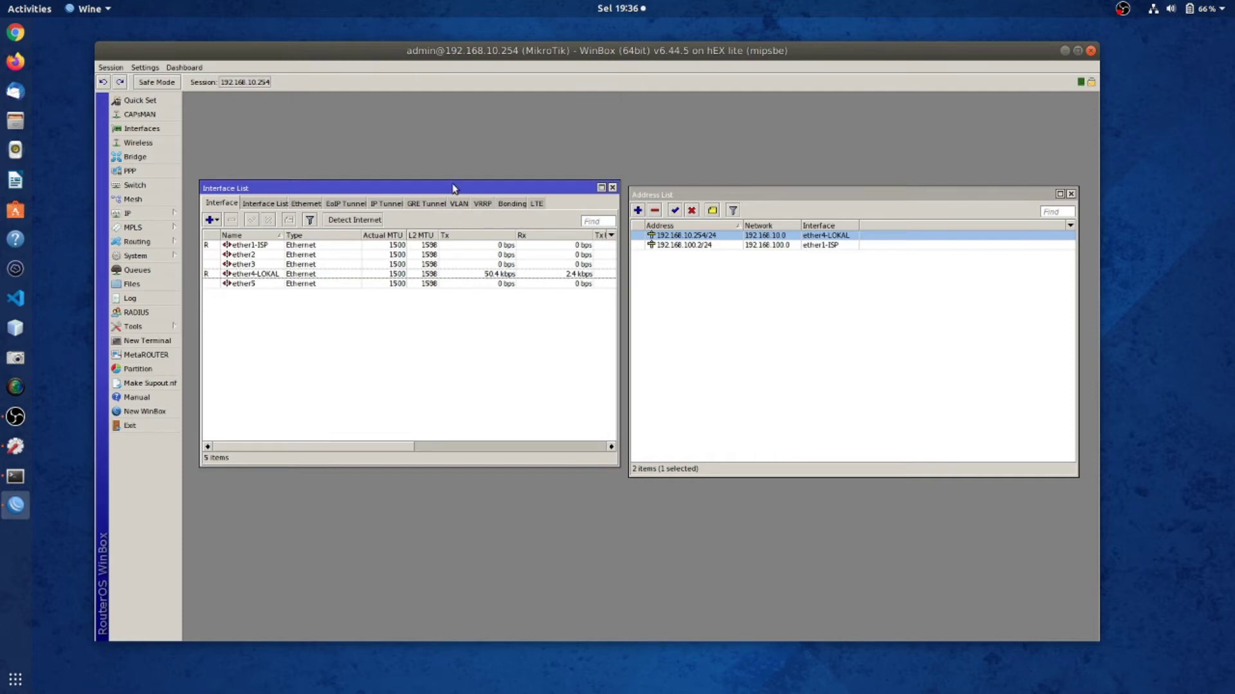
- Examine the wired connection's details and IPv4 configuration in the system network settings, leaving them without changes
drag(454, 189, 451, 188)
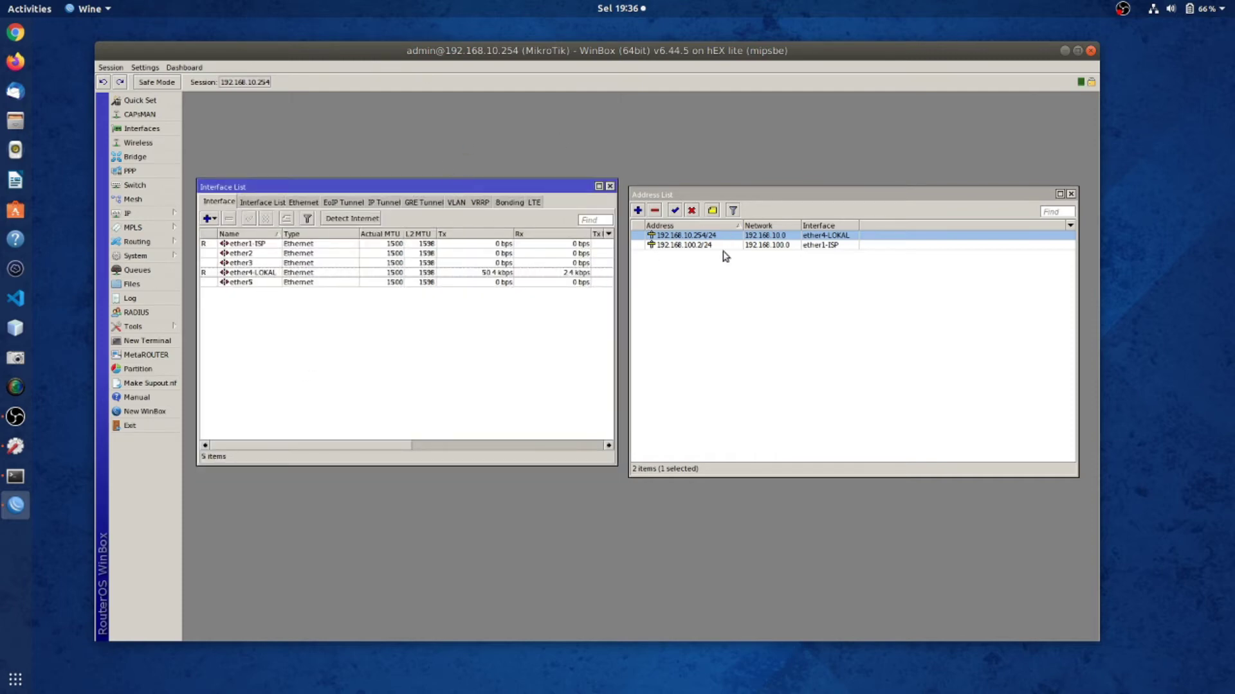
click(1154, 13)
click(1105, 121)
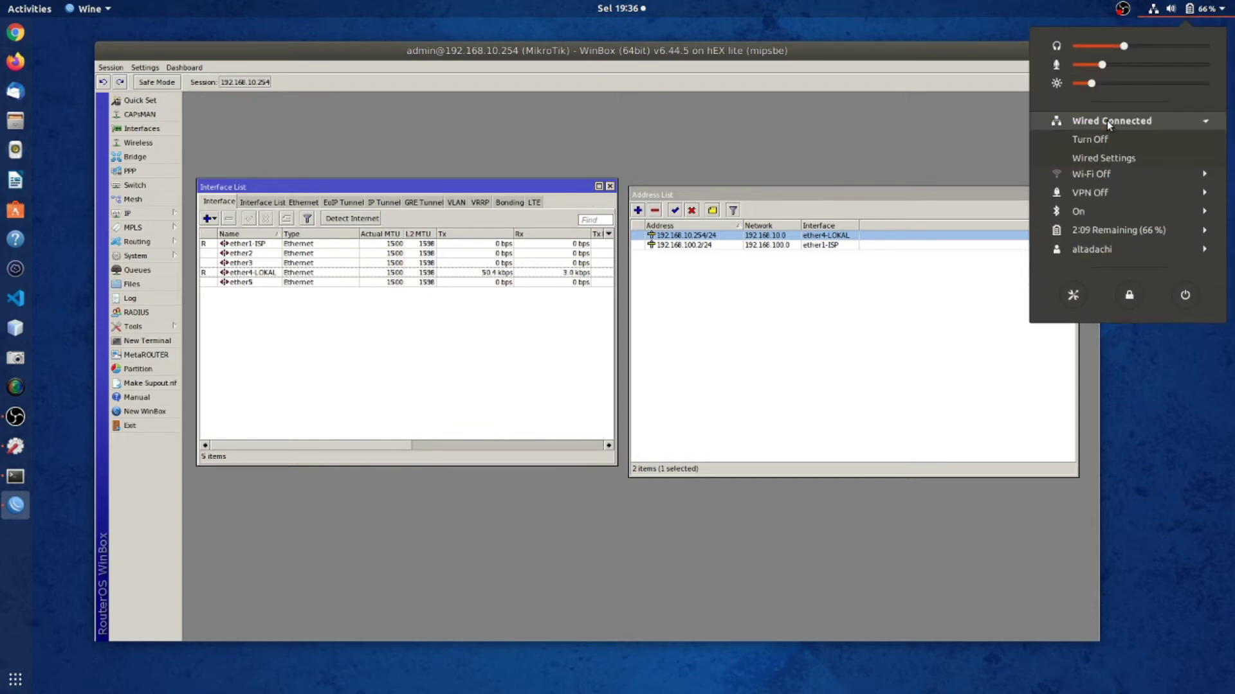
click(1111, 158)
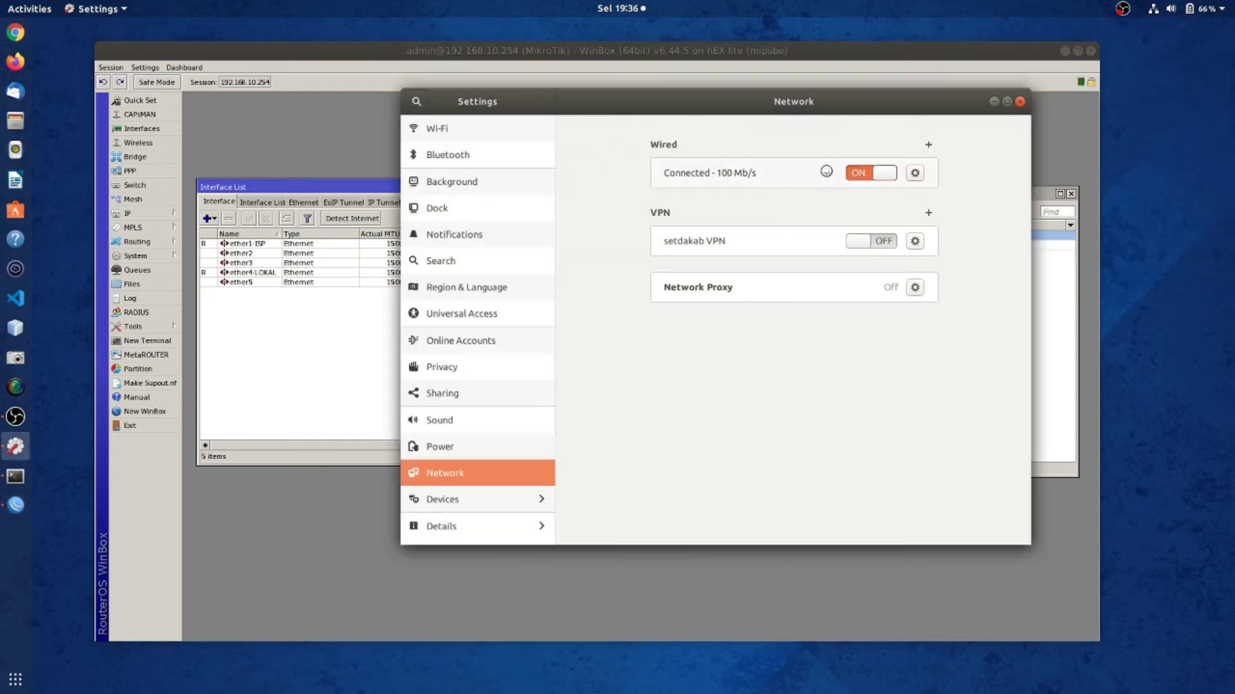
click(916, 173)
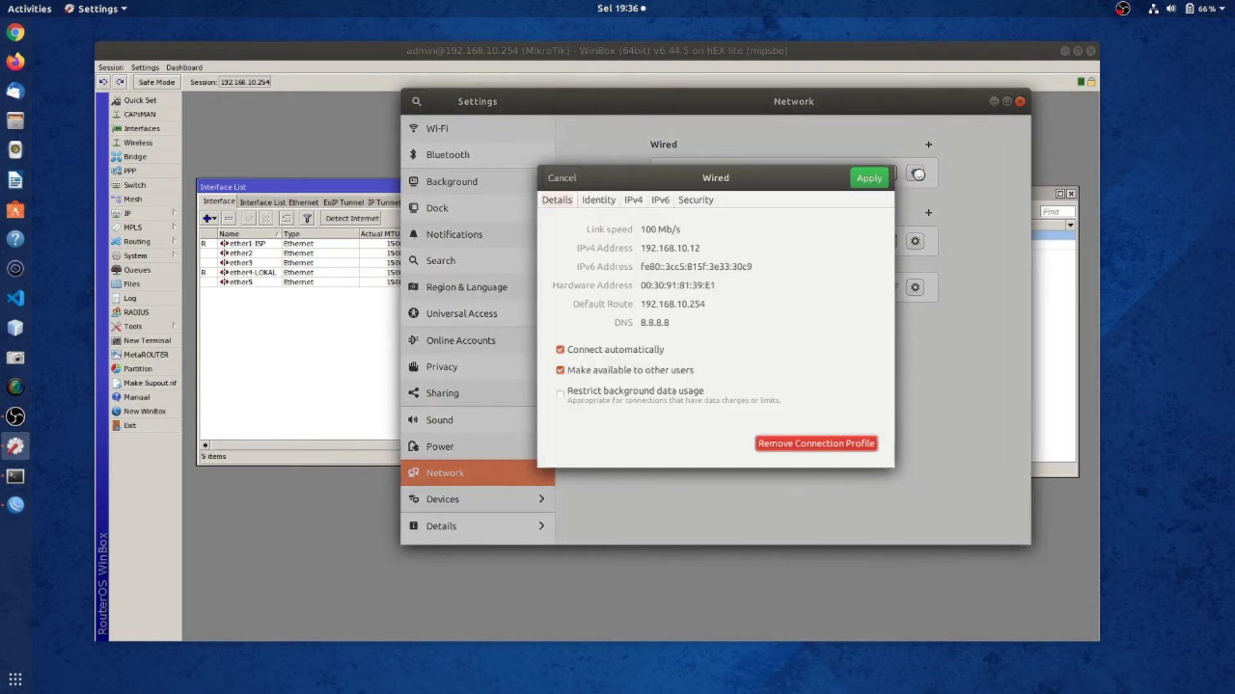
click(630, 200)
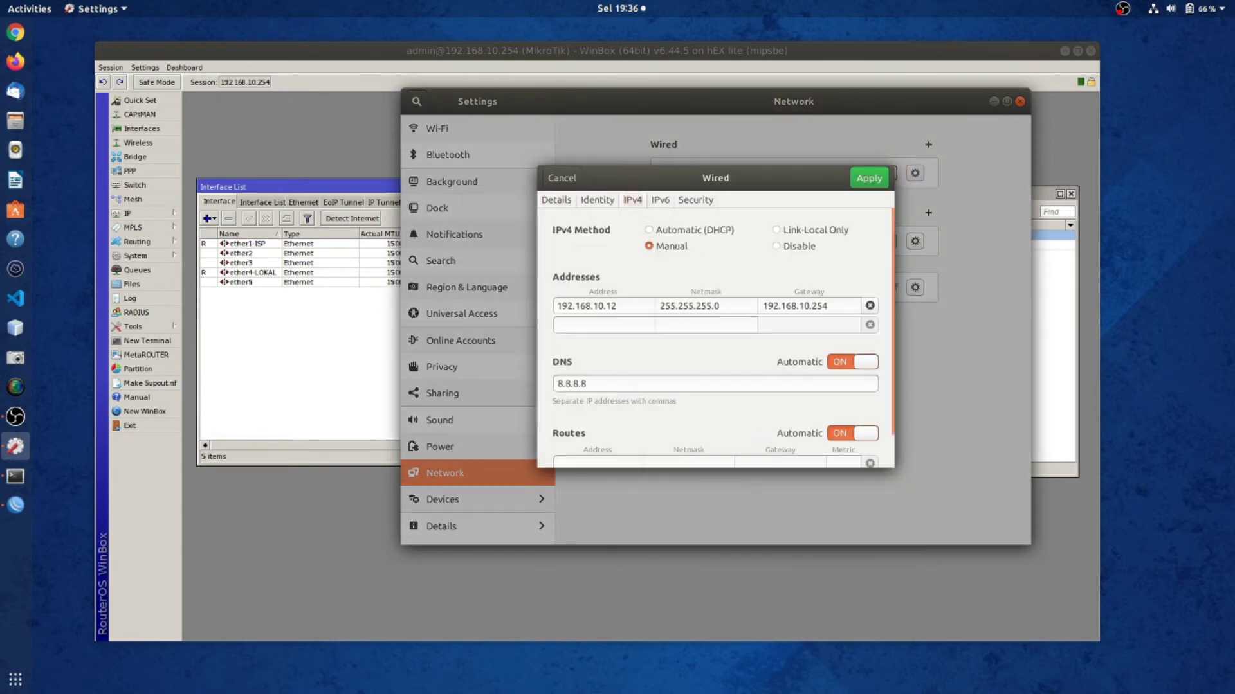
click(563, 175)
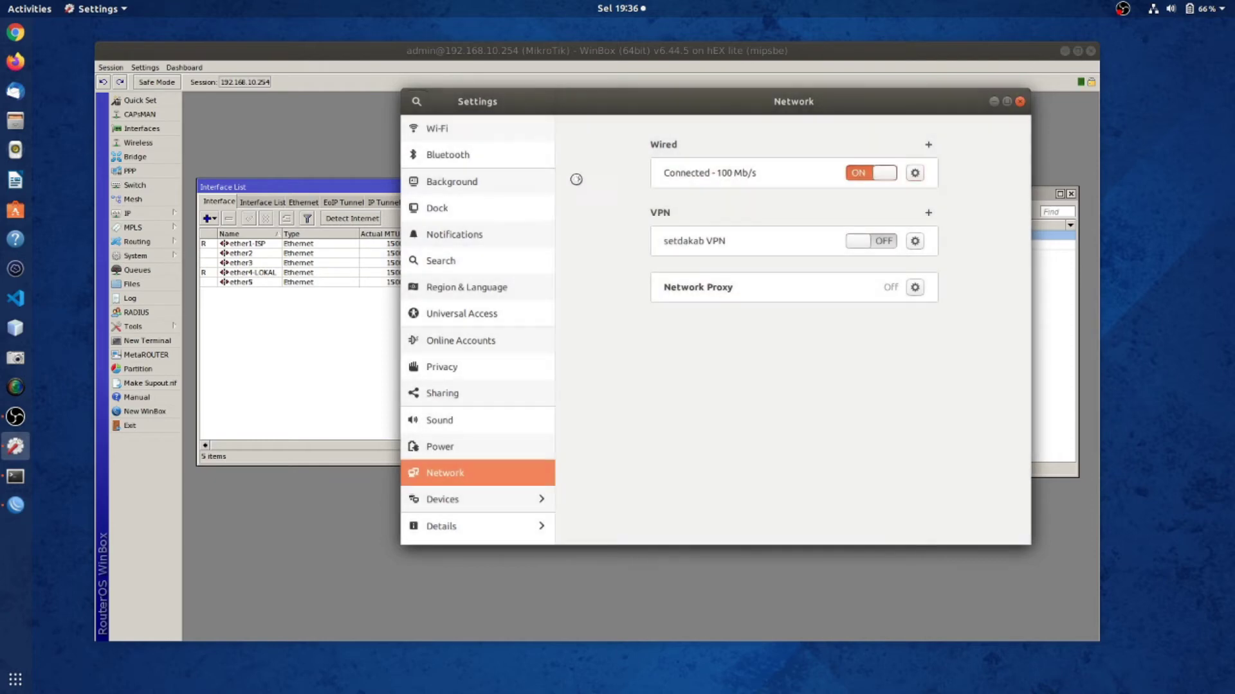
click(1023, 101)
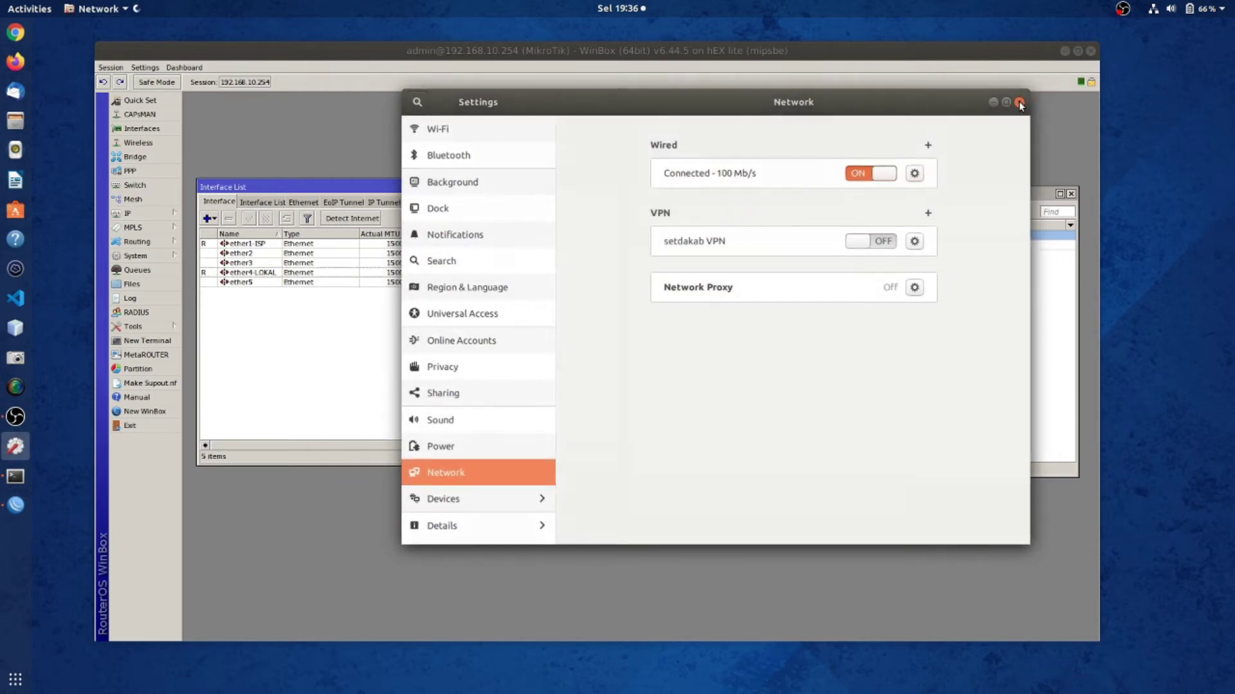
click(153, 214)
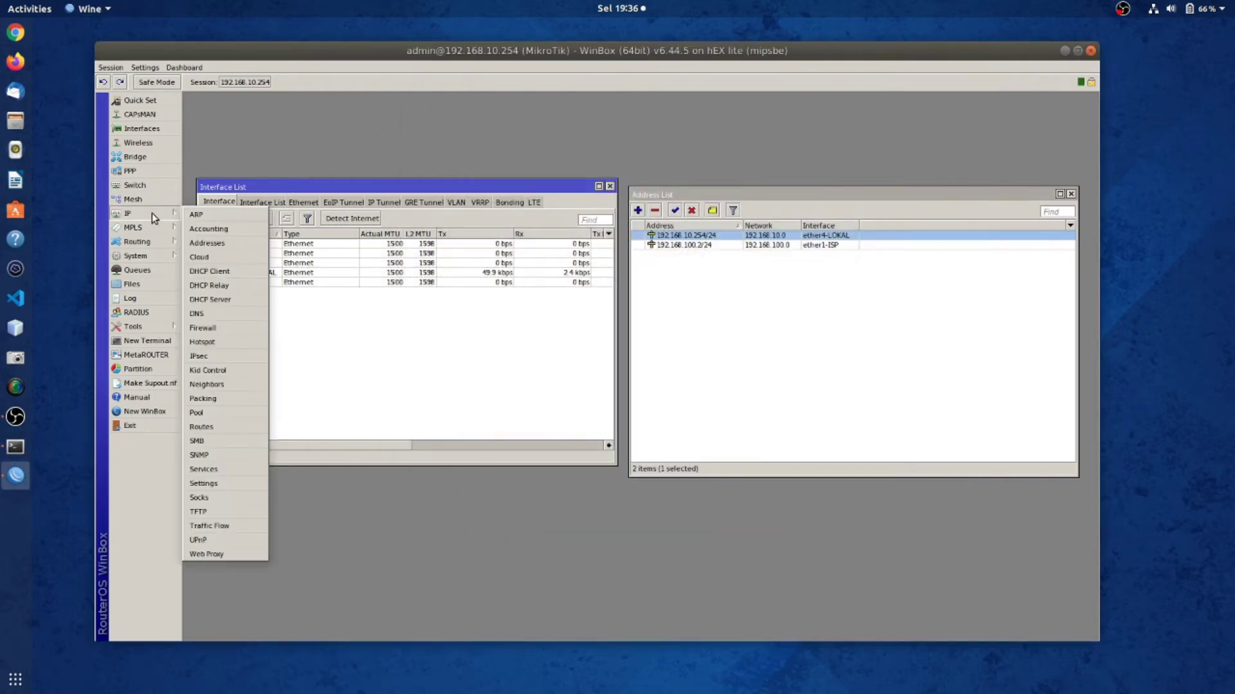
click(226, 300)
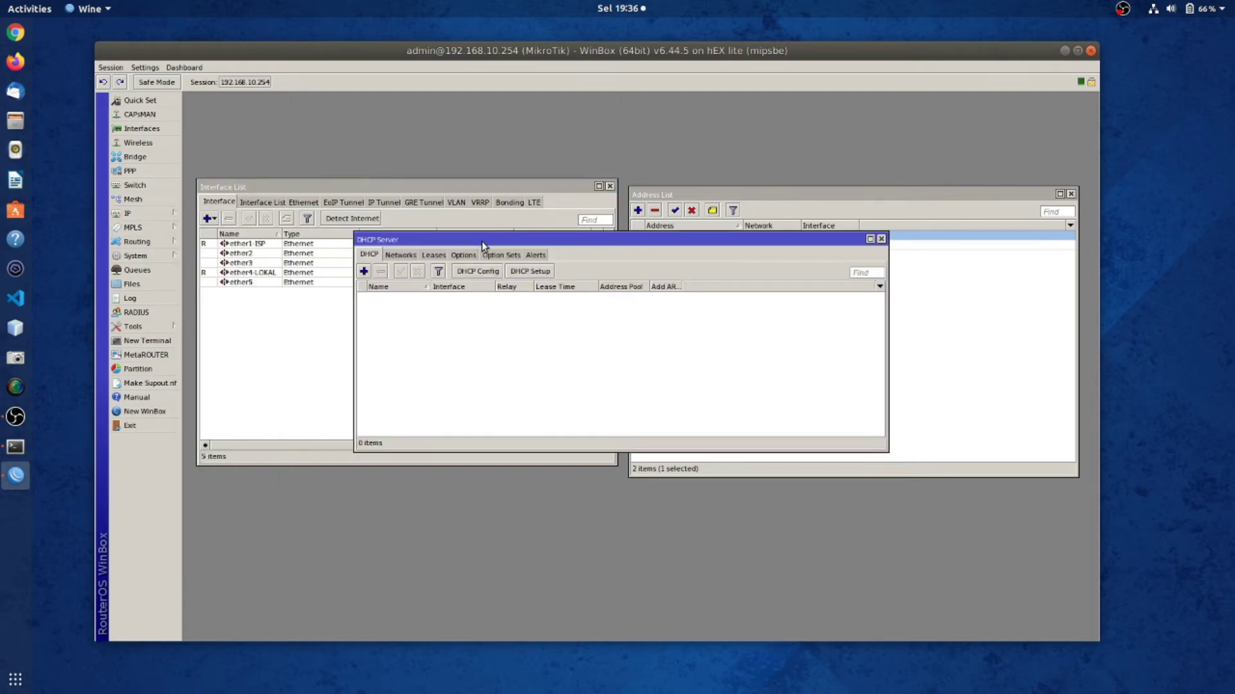
drag(481, 241, 570, 210)
click(619, 240)
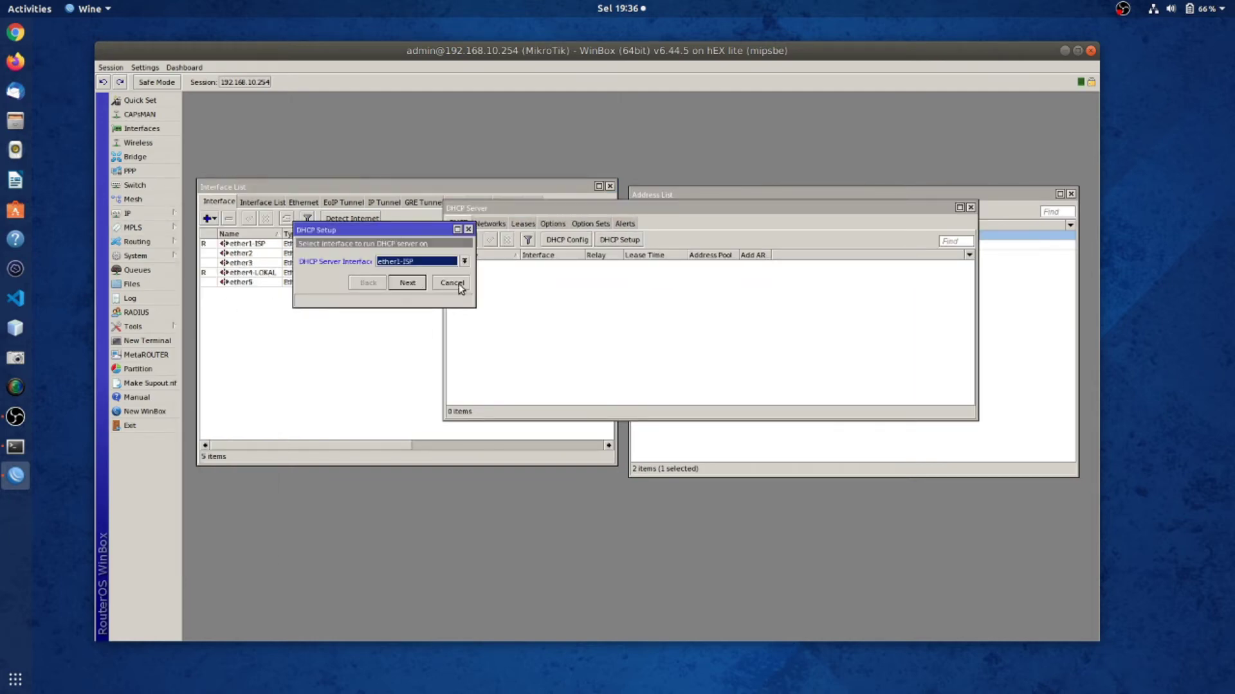
click(460, 286)
click(971, 208)
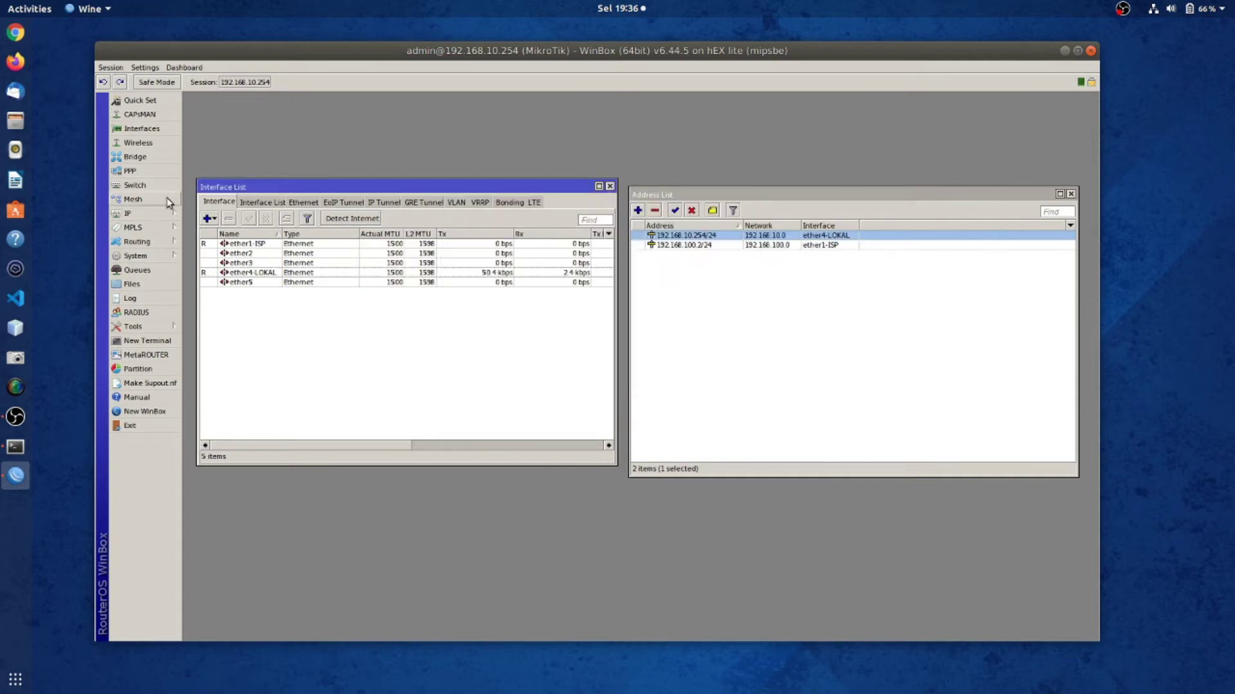
- Start the DHCP Setup wizard from the DHCP Server window and choose ether4-LOKAL as the server interface
click(164, 214)
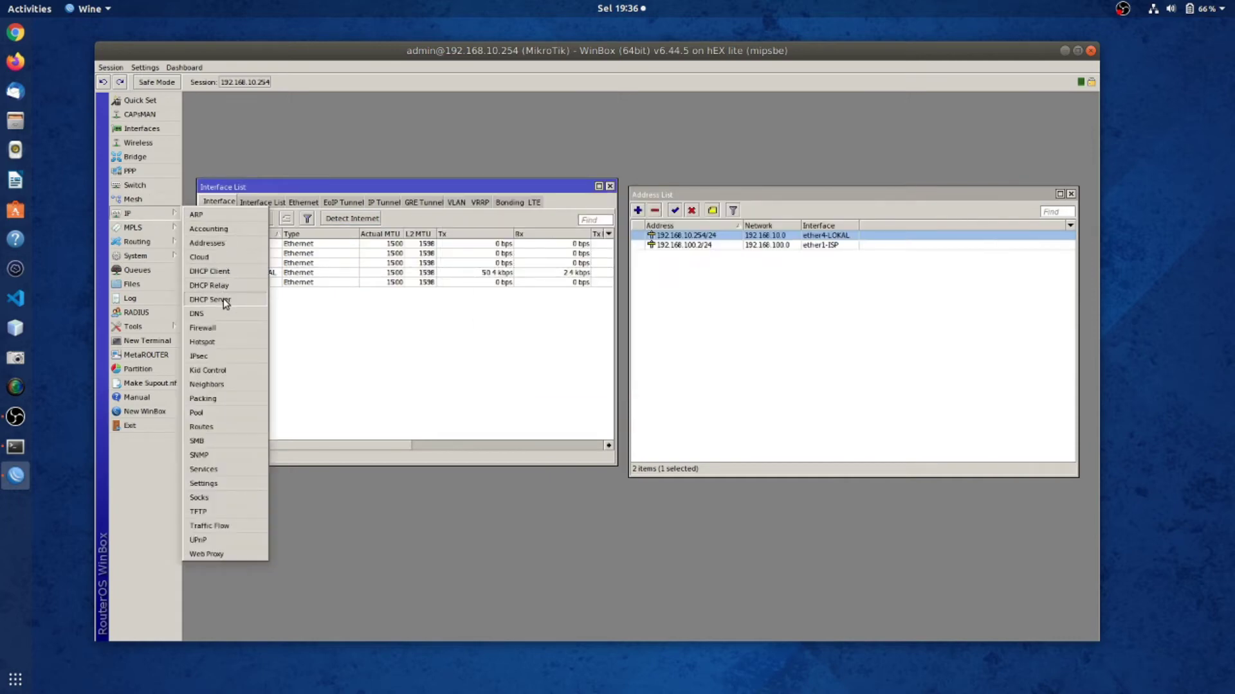
click(225, 300)
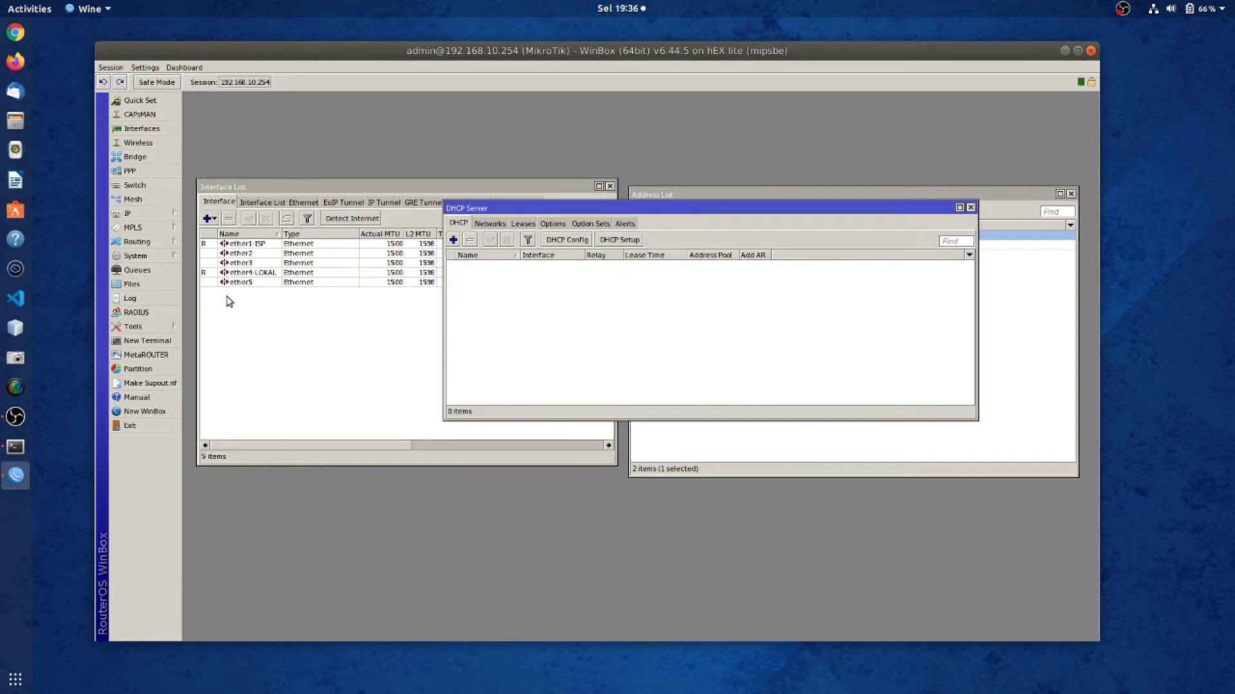
drag(606, 206, 611, 250)
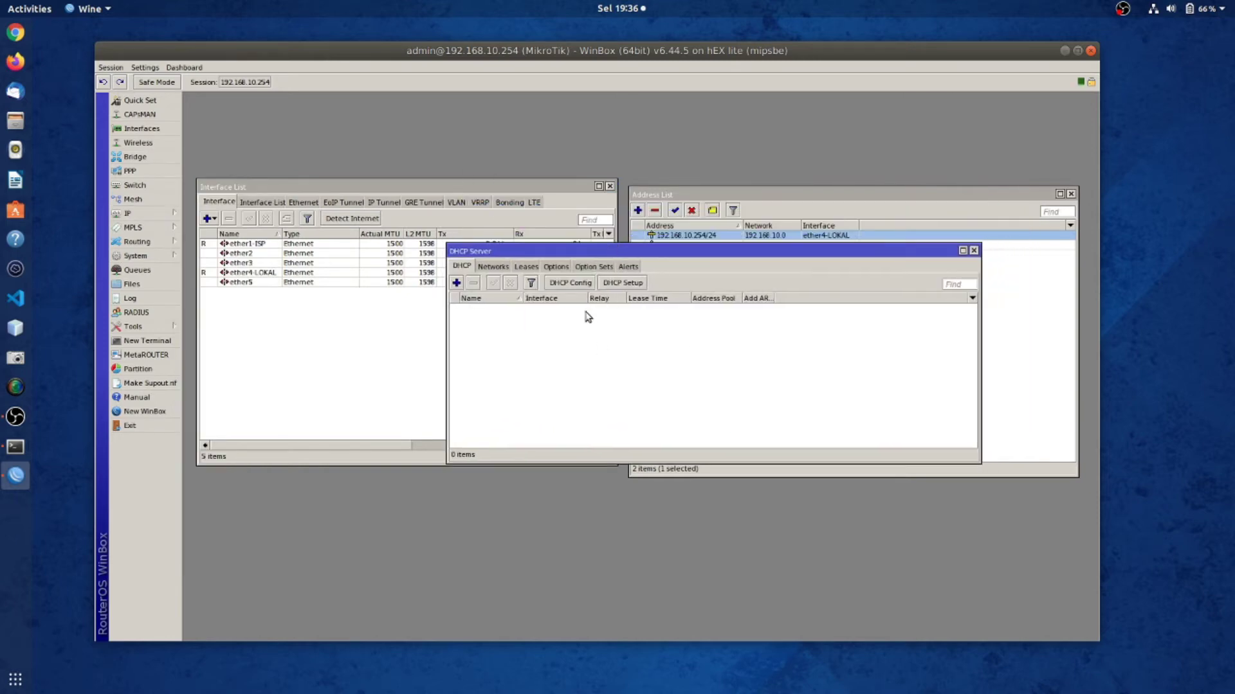
click(621, 283)
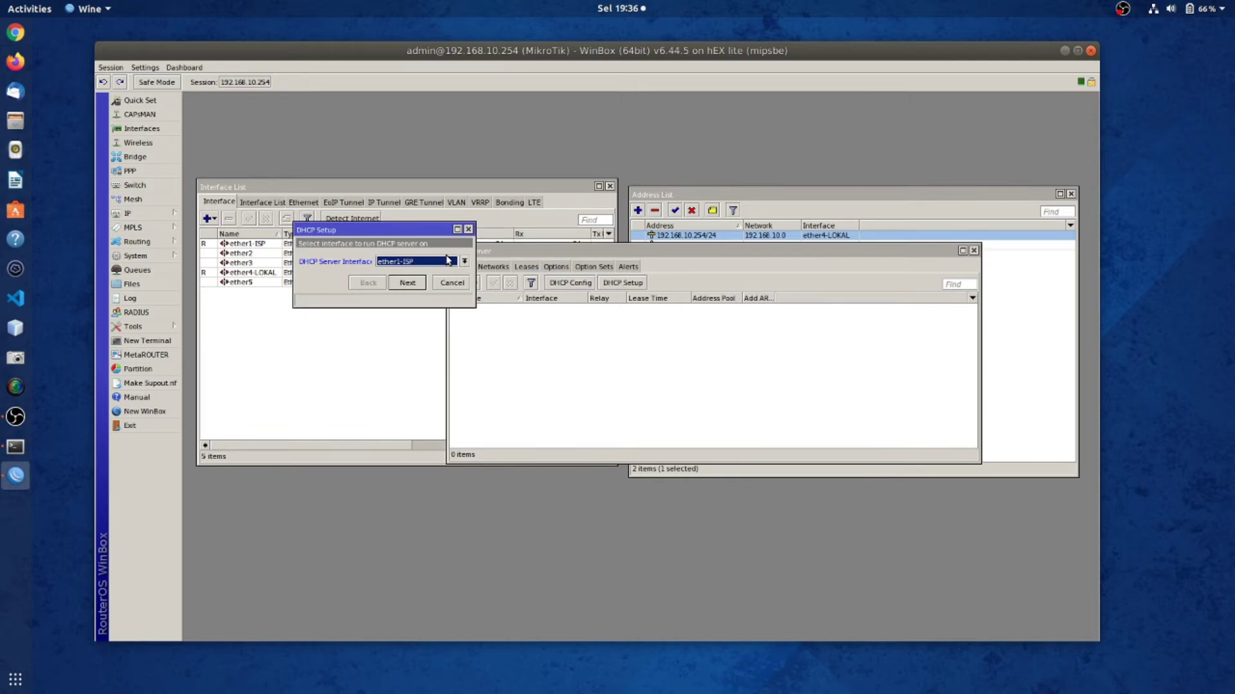
click(426, 262)
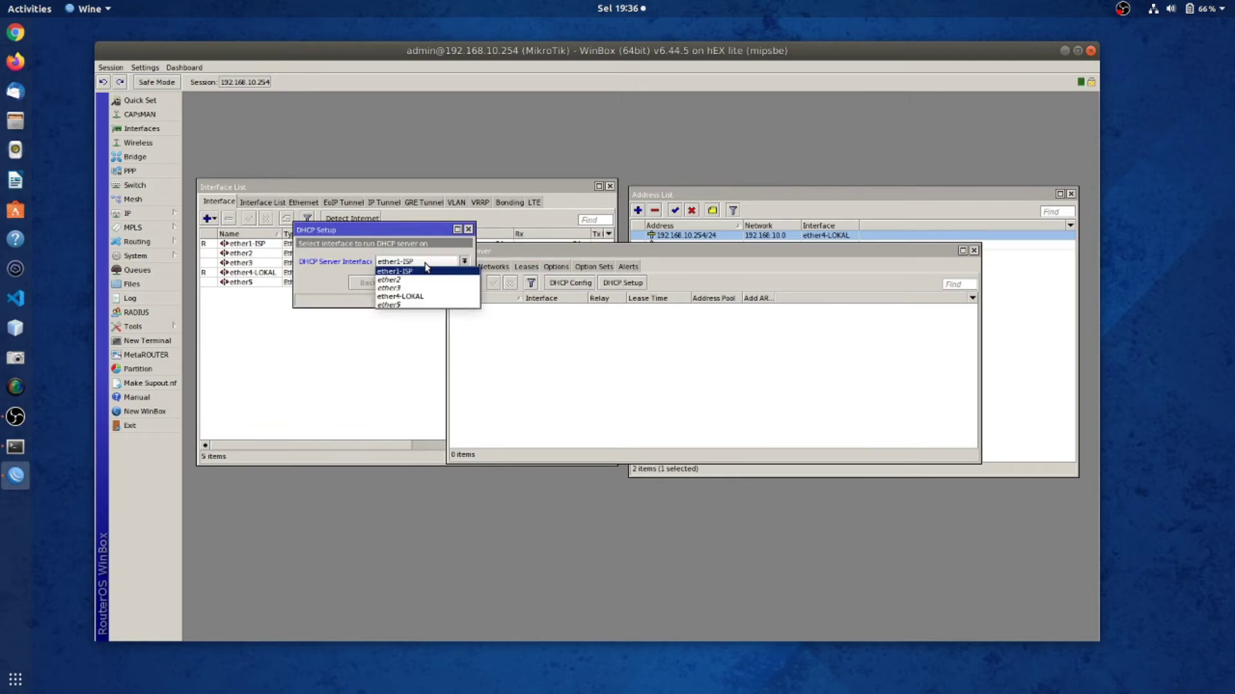
click(418, 296)
click(520, 333)
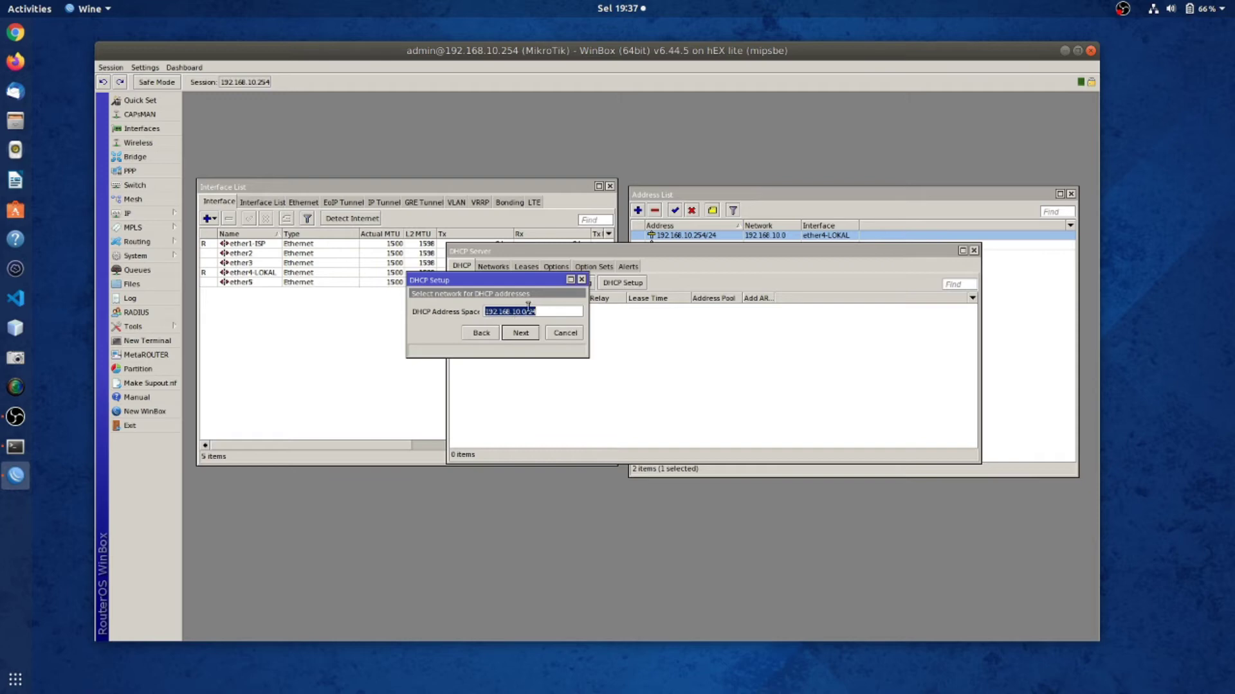
- Accept 192.168.10.0/24 as the DHCP address space and 192.168.10.254 as its gateway, checking against the address list
click(544, 312)
drag(543, 312, 456, 306)
drag(515, 281, 517, 302)
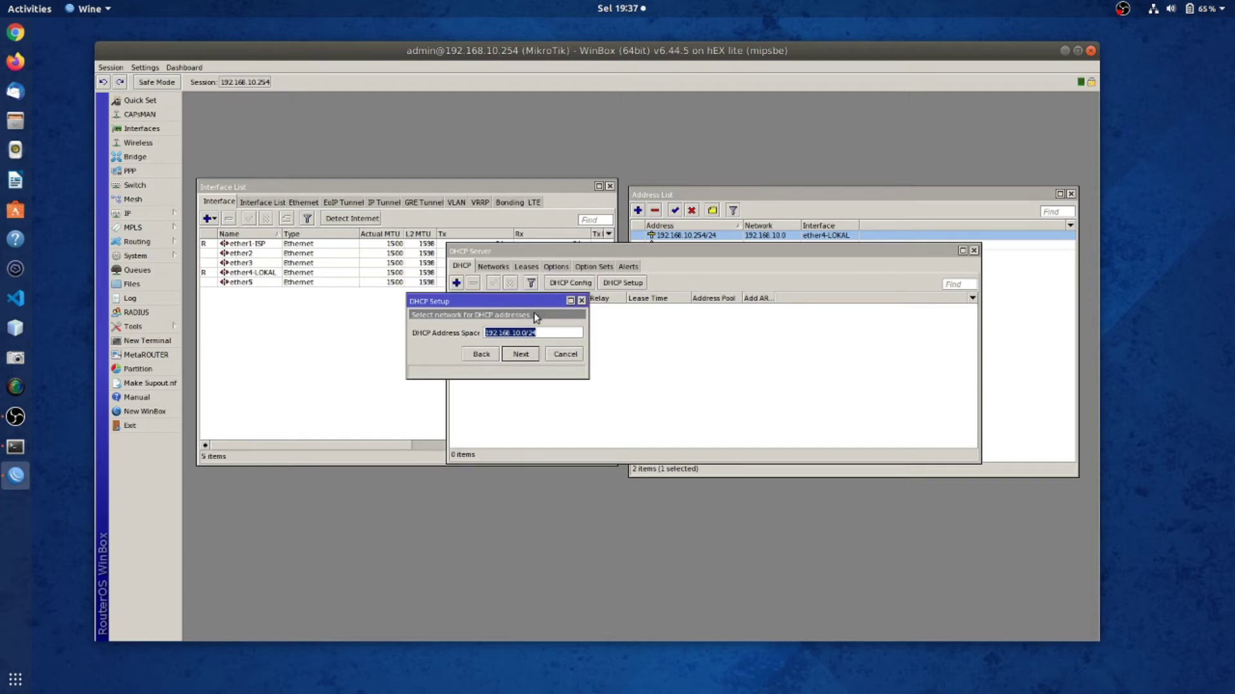
click(520, 354)
drag(569, 331, 438, 332)
drag(741, 194, 763, 155)
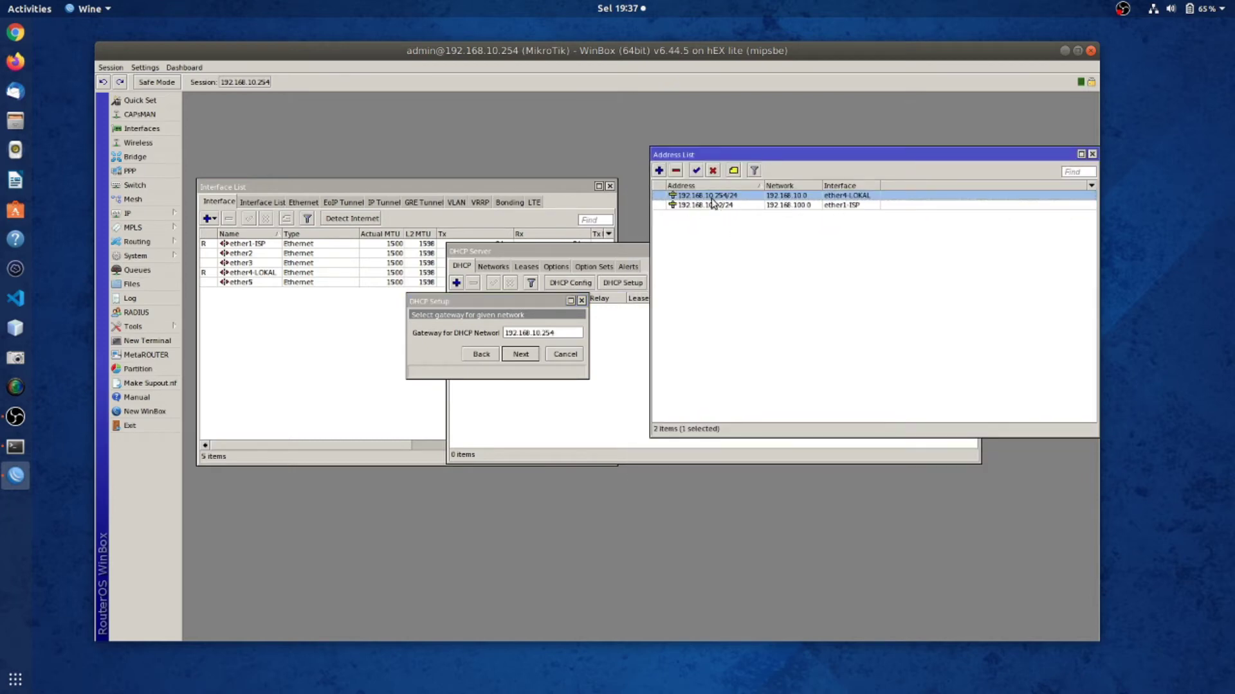
click(521, 355)
- Define the range of IP addresses the DHCP server gives out and continue to the DNS servers
click(495, 334)
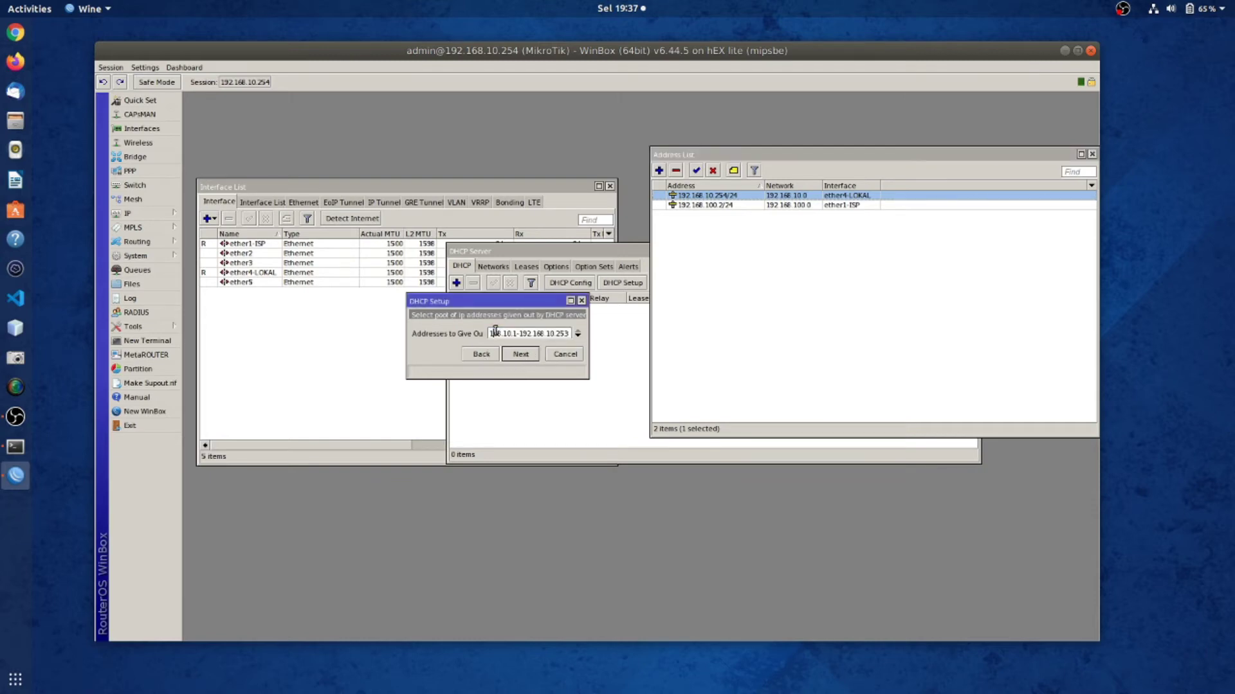
mouse_move(493, 333)
mouse_down()
mouse_move(570, 335)
mouse_move(474, 333)
mouse_up()
click(545, 335)
text(0.25)
click(518, 354)
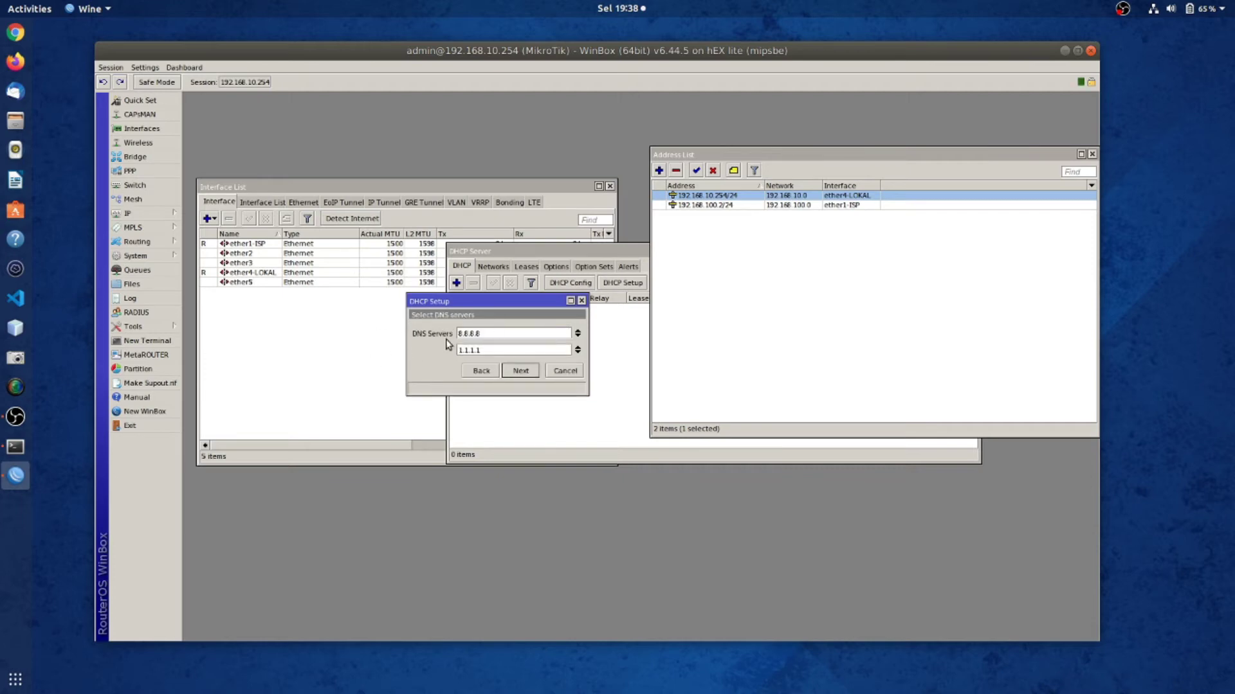
- Compare the DHCP DNS servers with the router's DNS settings and accept 8.8.8.8 and 1.1.1.1
click(157, 213)
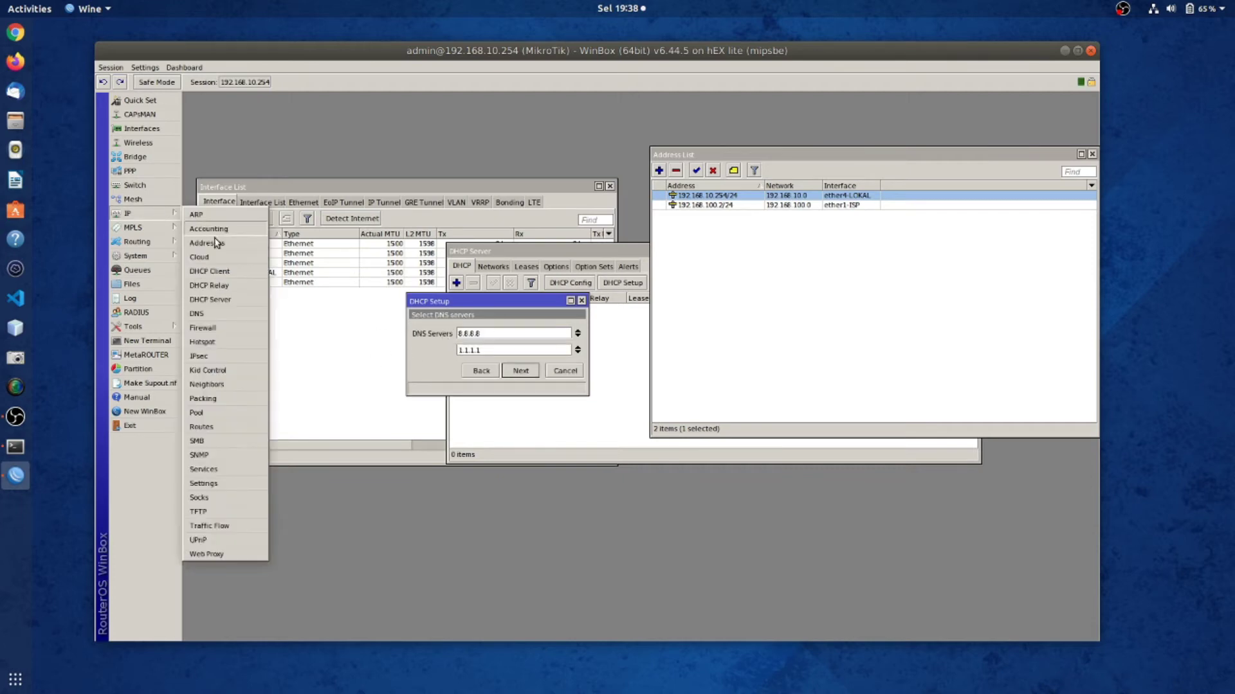
click(214, 315)
drag(637, 278, 884, 330)
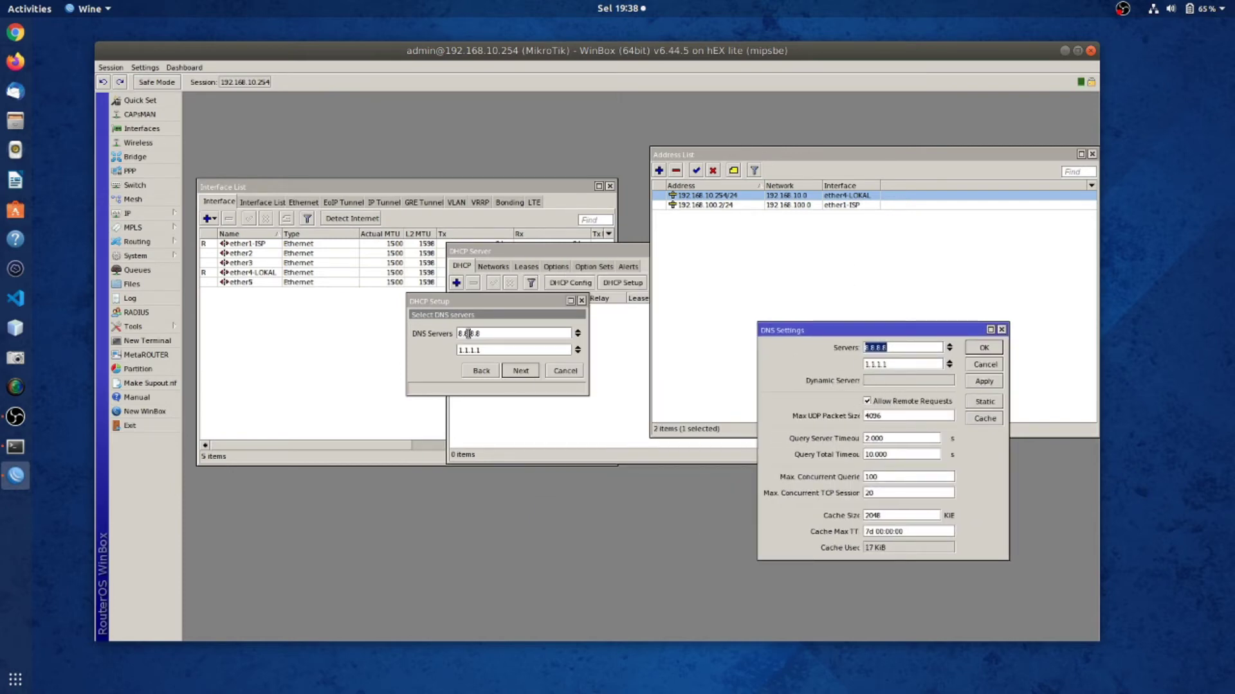
click(1001, 329)
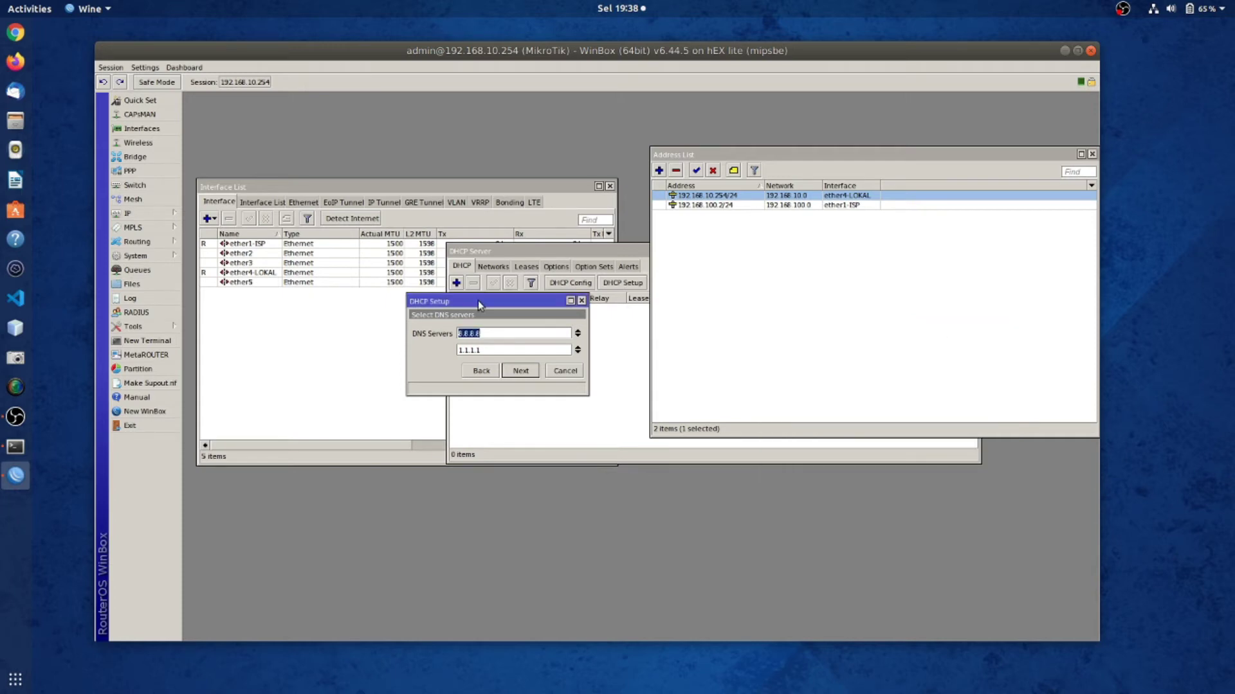
click(521, 372)
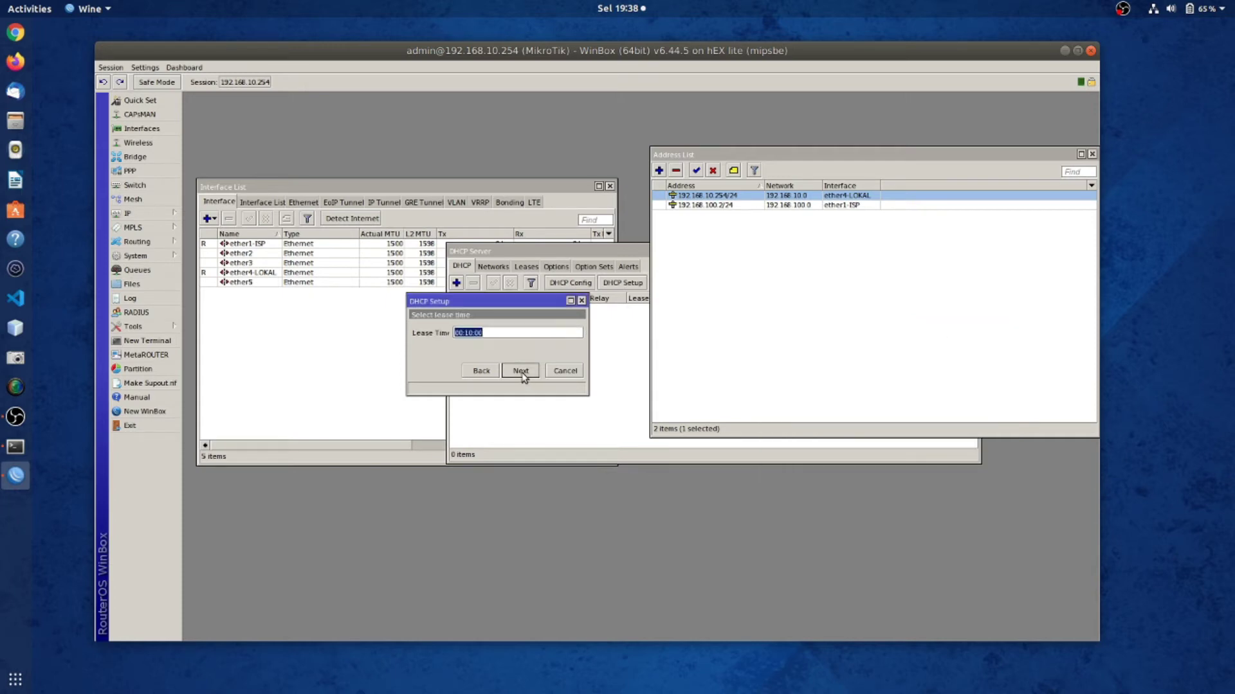
- Set the DHCP lease time to 1d 00:00:00 and complete the DHCP setup
click(484, 333)
drag(485, 333, 437, 328)
click(505, 332)
drag(504, 333, 433, 334)
click(495, 333)
text(1d)
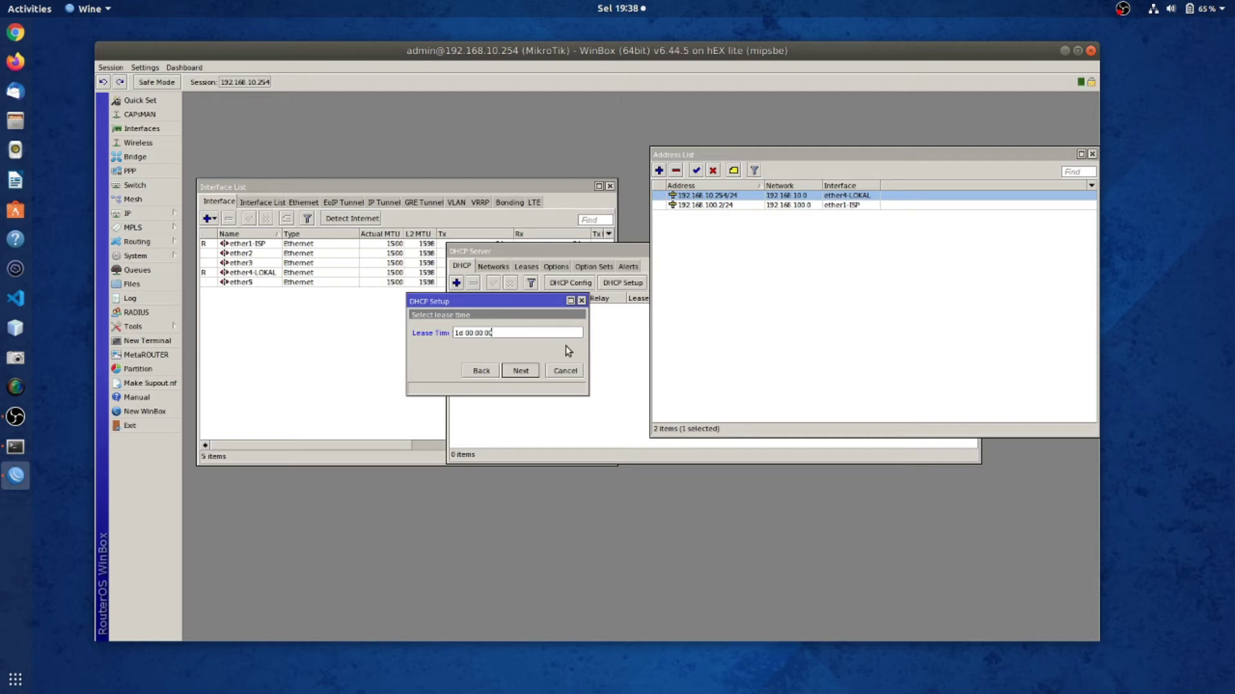
click(530, 371)
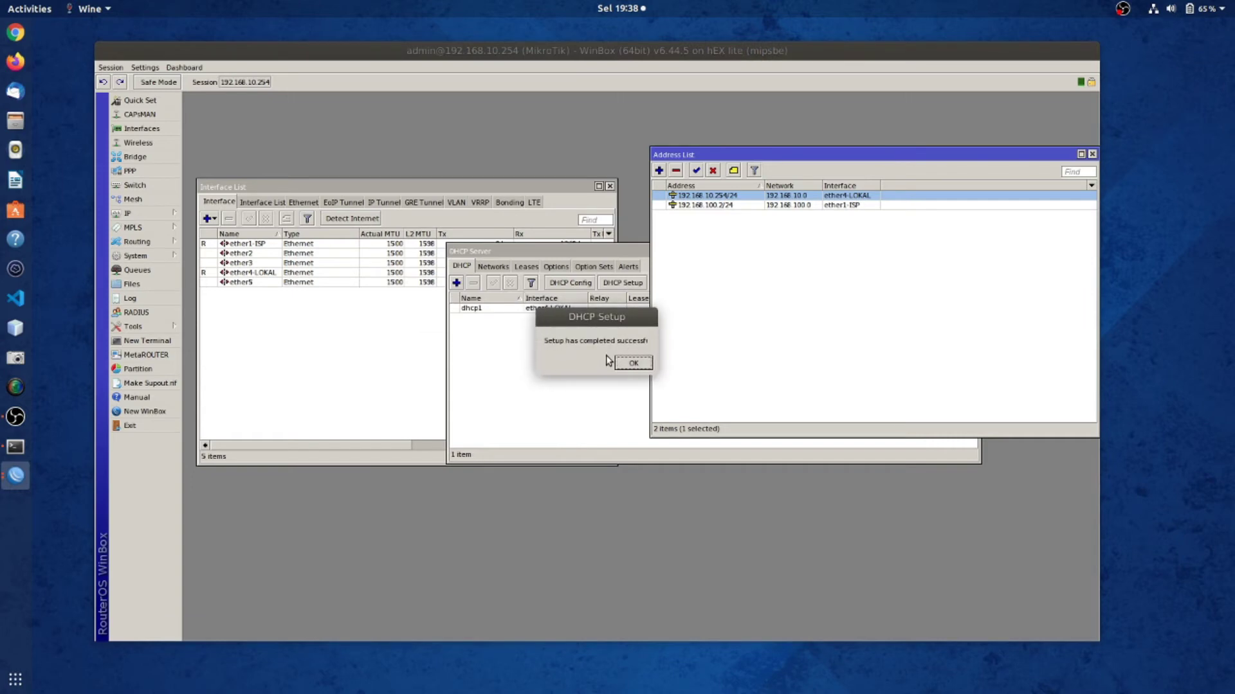
click(636, 364)
- Close the Address List, DHCP Server and Interface List windows
drag(864, 155, 523, 176)
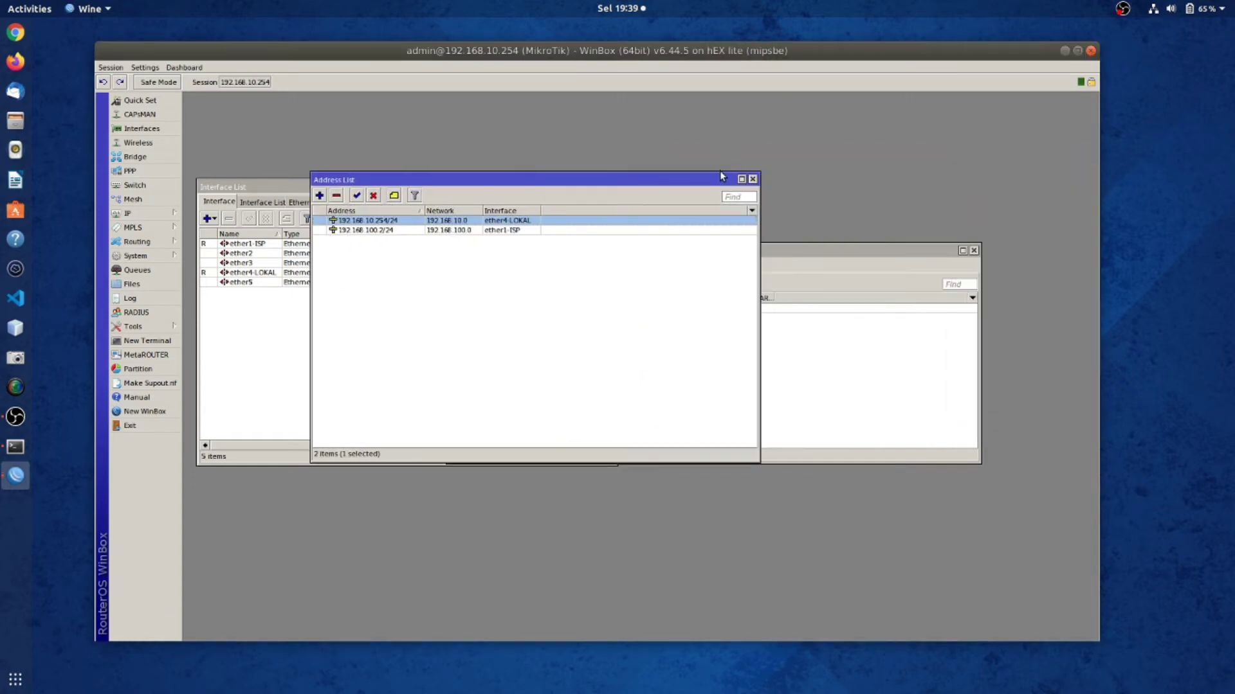
click(752, 179)
click(974, 250)
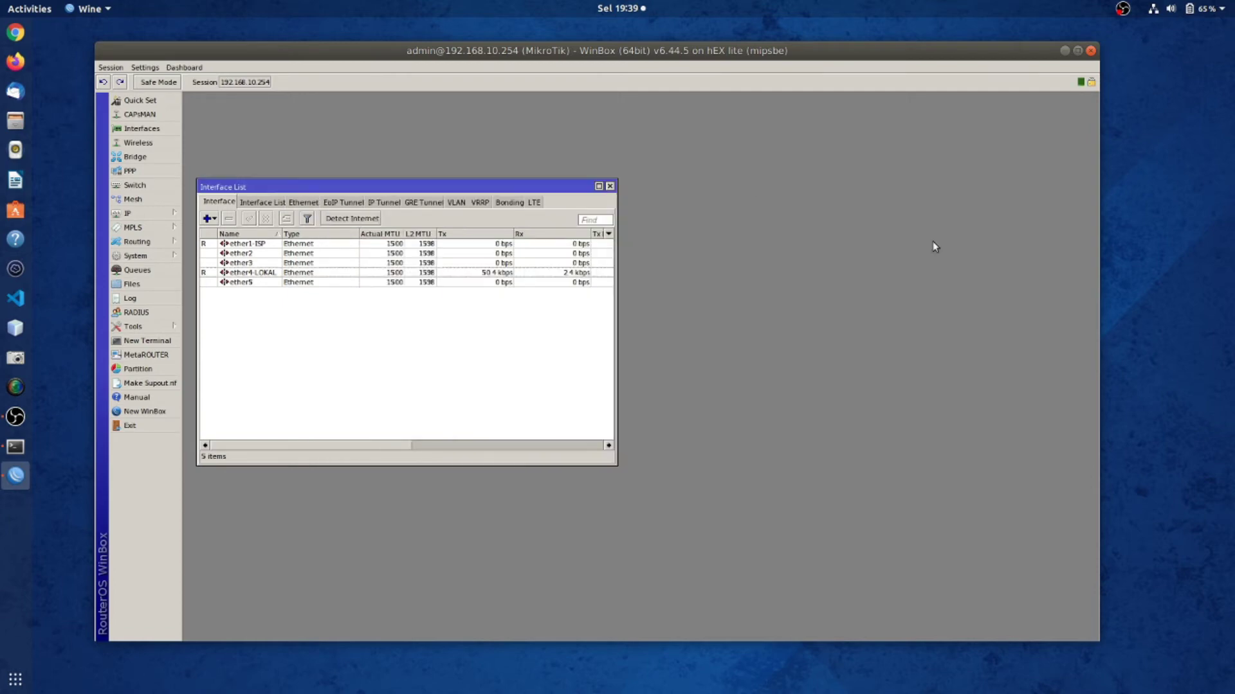
click(609, 186)
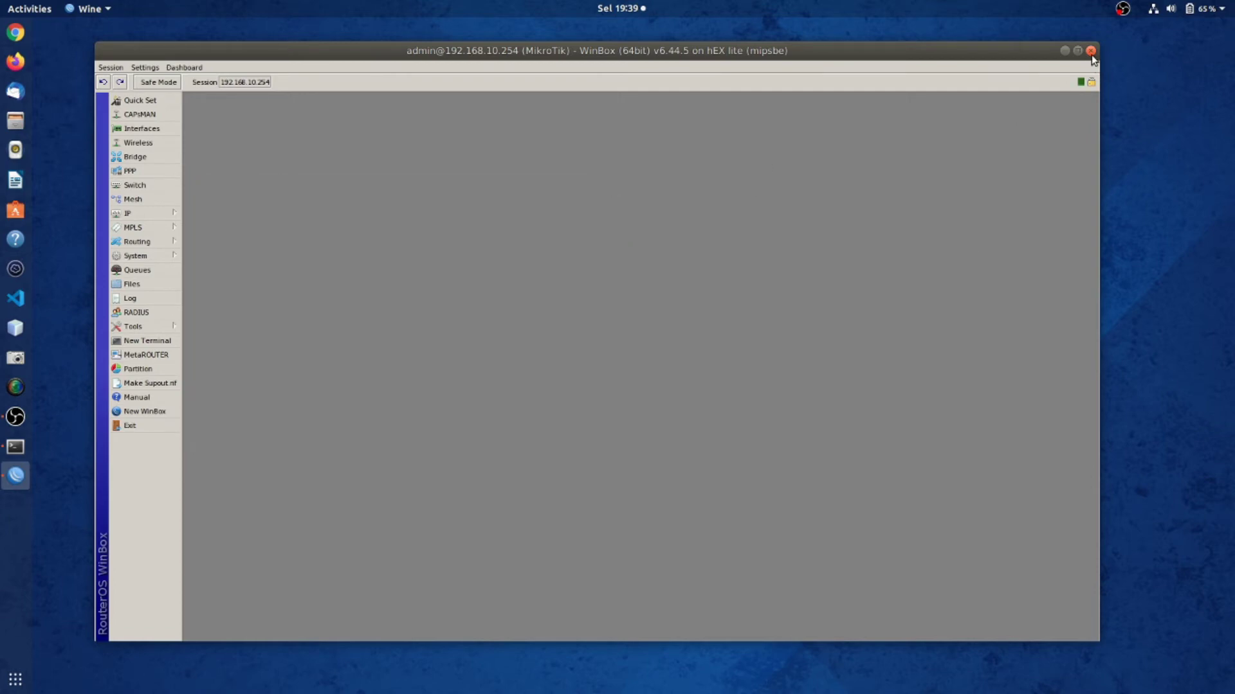
- Open the computer's wired connection settings and check its address details and IPv4 configuration
click(1155, 11)
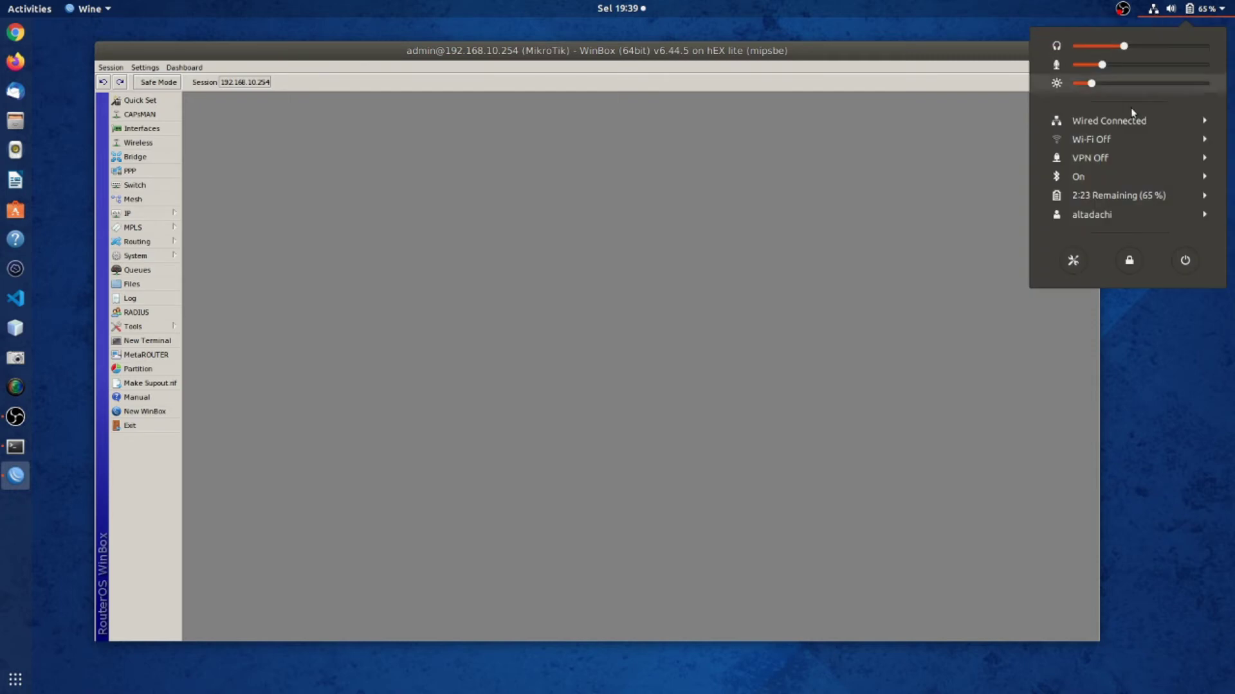
click(1109, 122)
click(1100, 158)
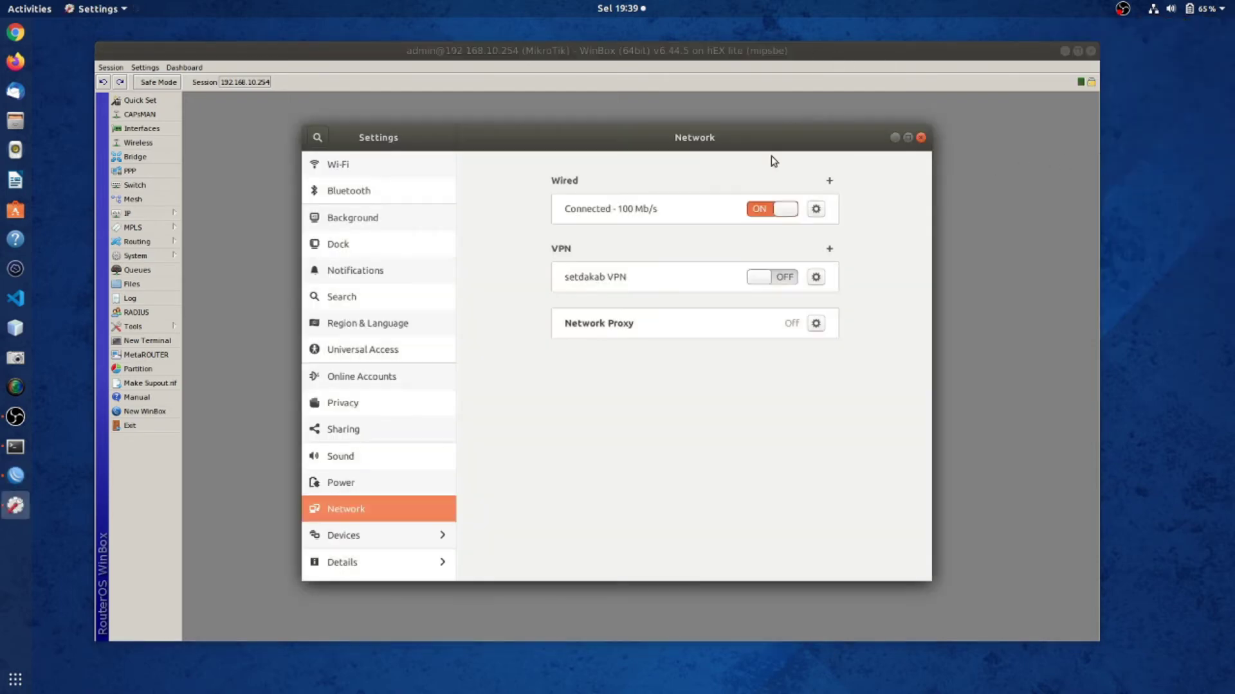
click(816, 209)
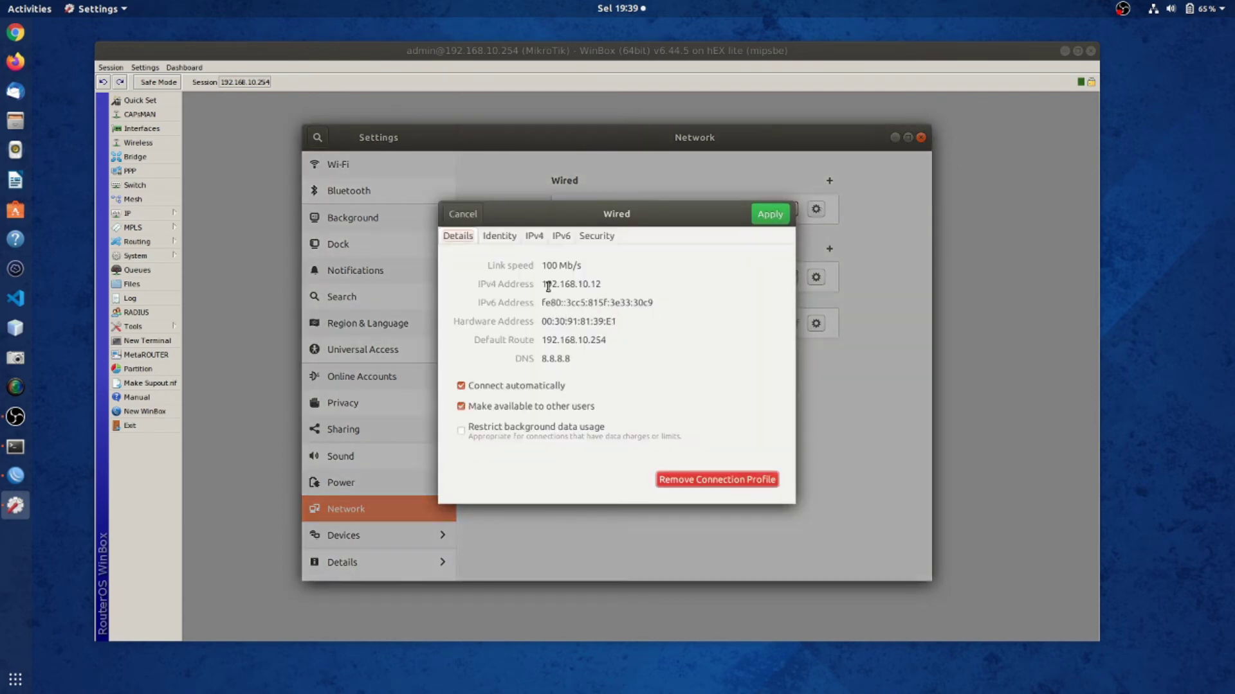
drag(601, 285, 519, 287)
click(534, 236)
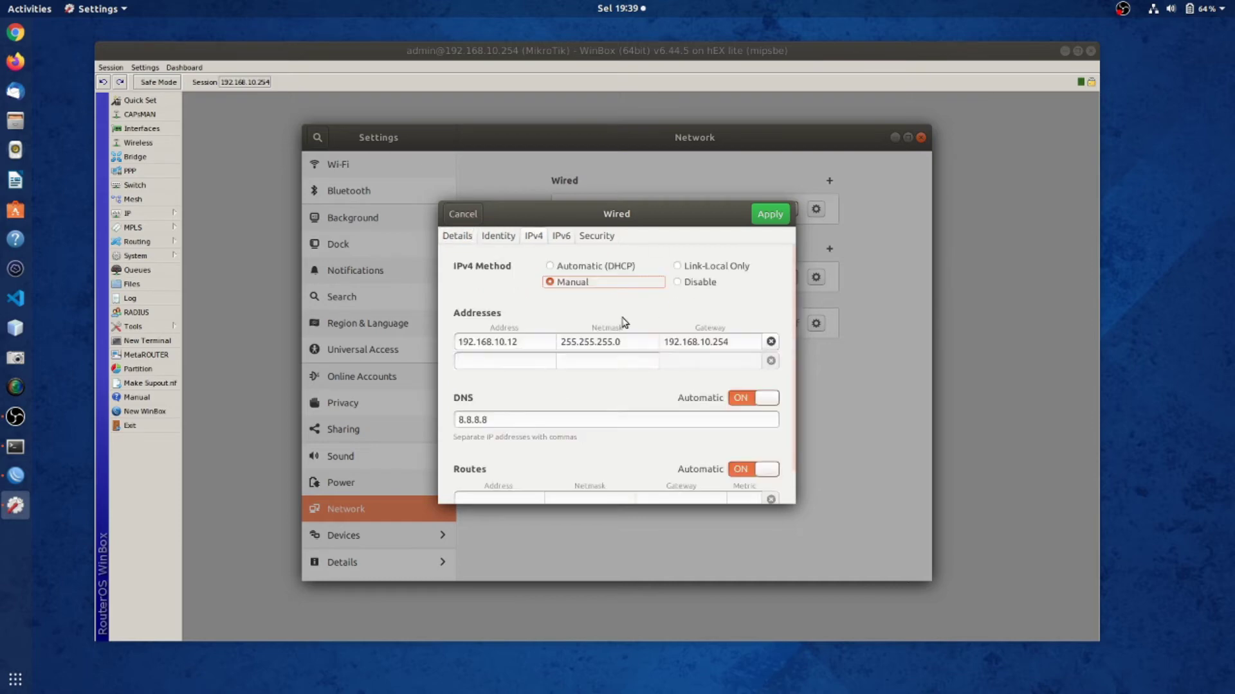
- Close WinBox and the wired connection dialog, and turn the wired connection off
click(921, 137)
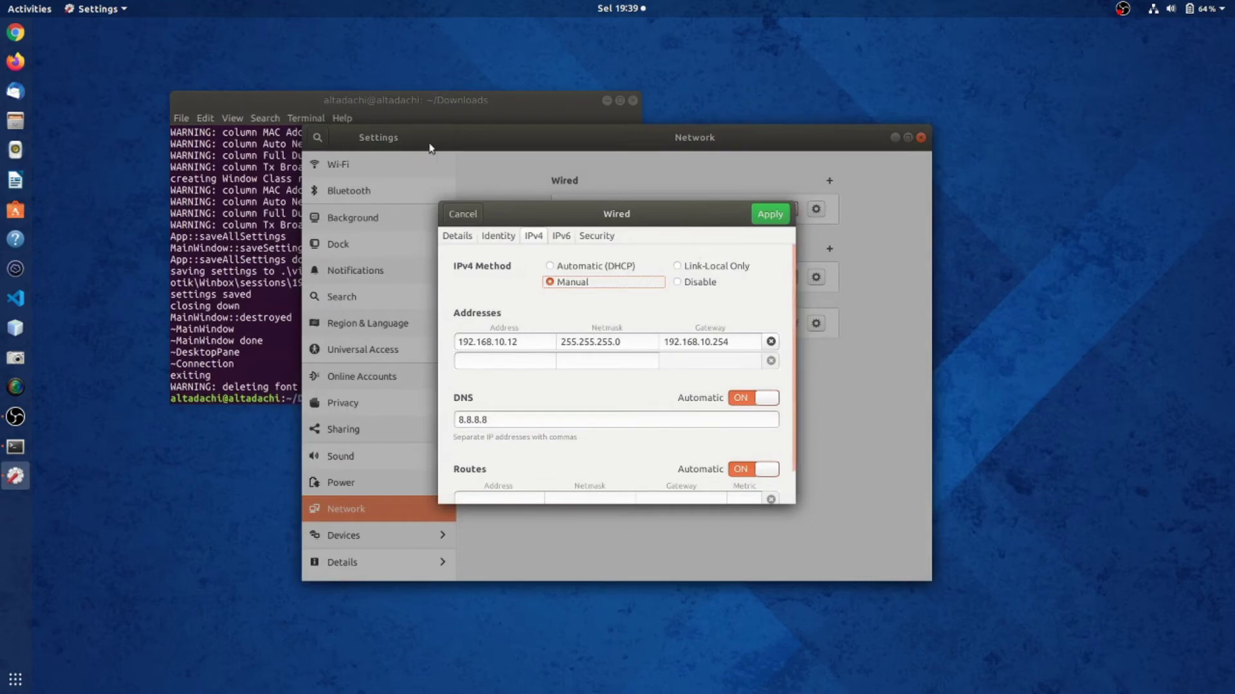
click(590, 100)
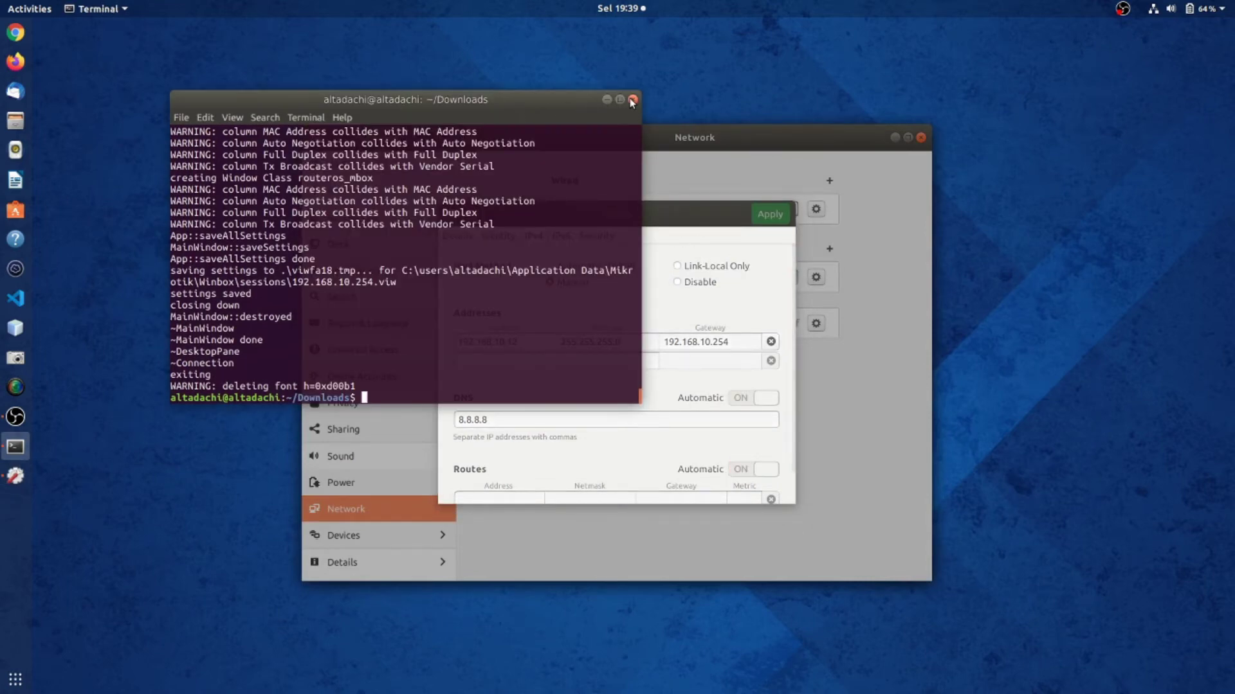
click(751, 139)
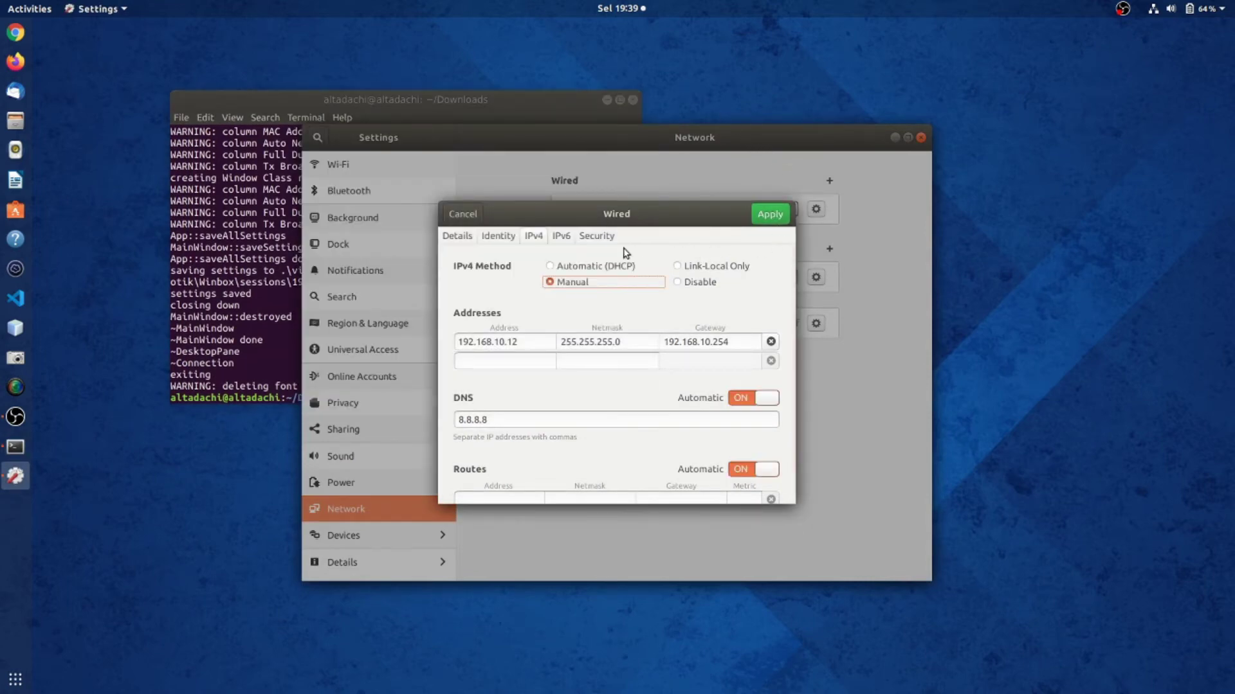
click(770, 214)
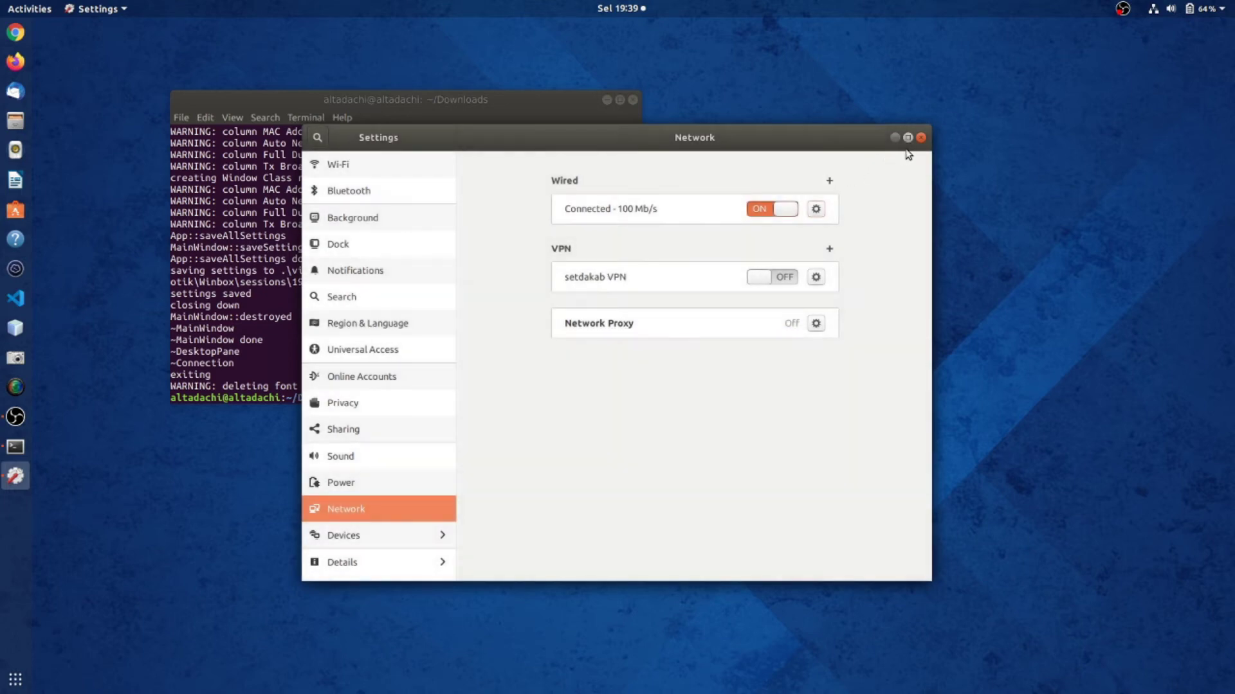
click(759, 214)
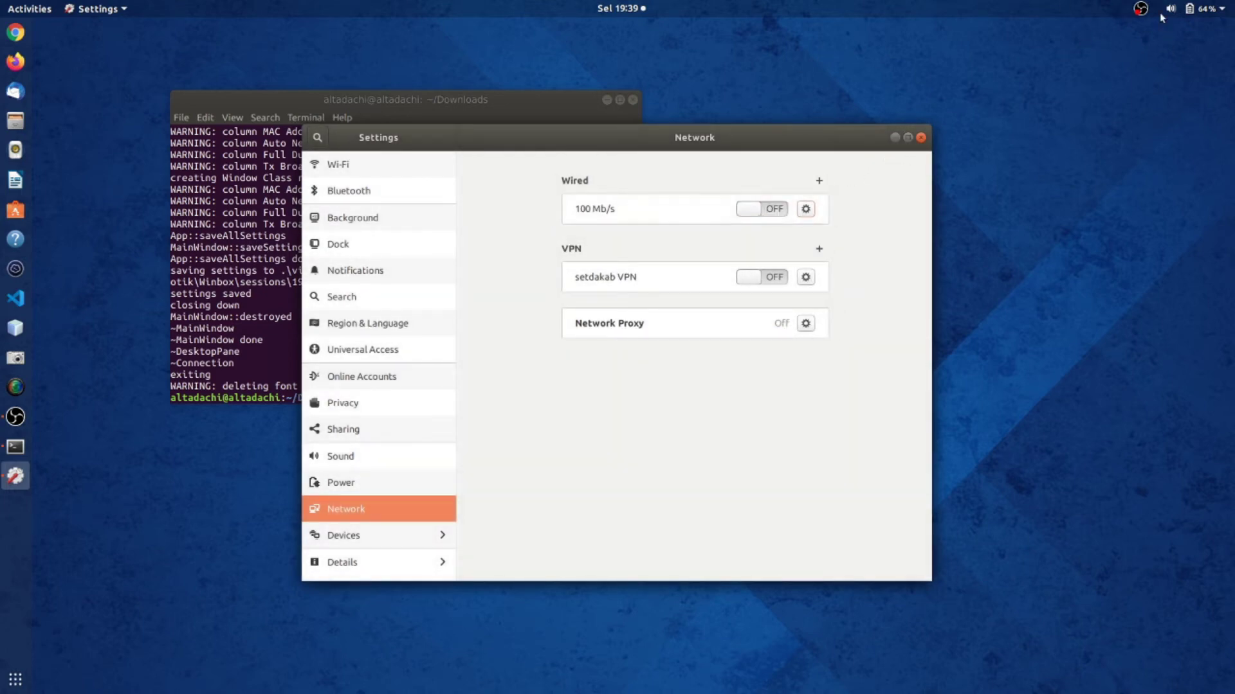
- Set the wired connection's IPv4 method to Automatic (DHCP) and apply the change
click(806, 209)
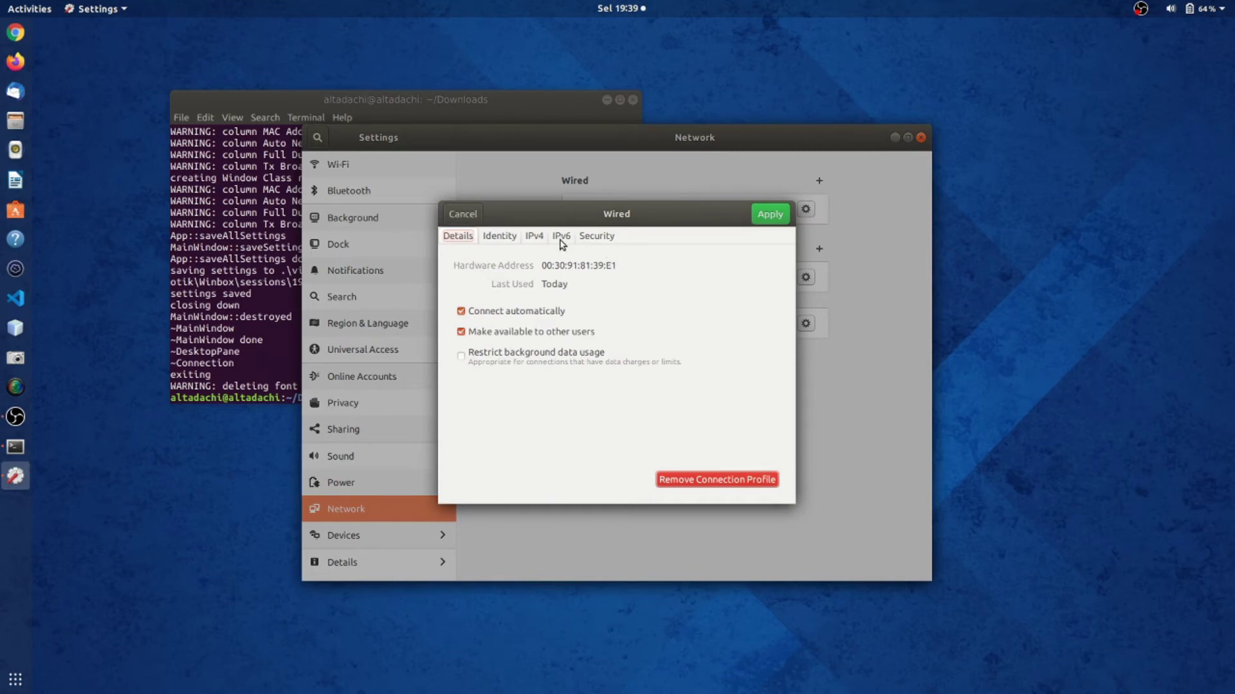
click(534, 237)
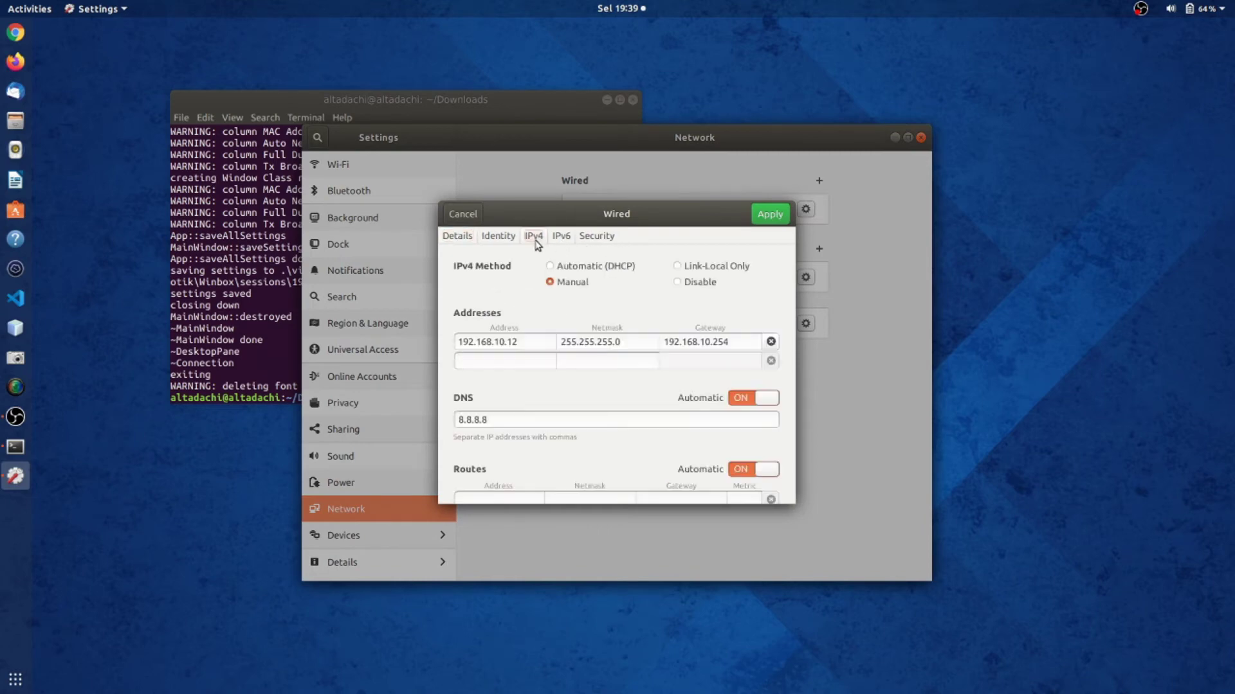
click(581, 267)
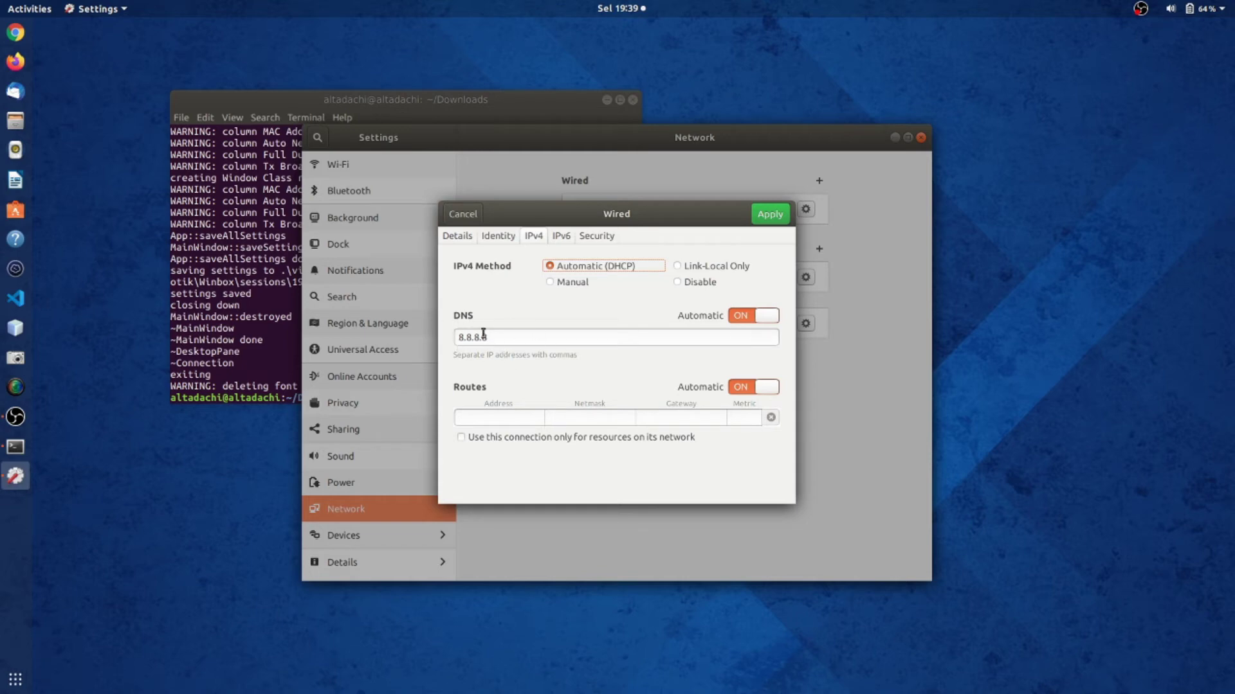
click(770, 213)
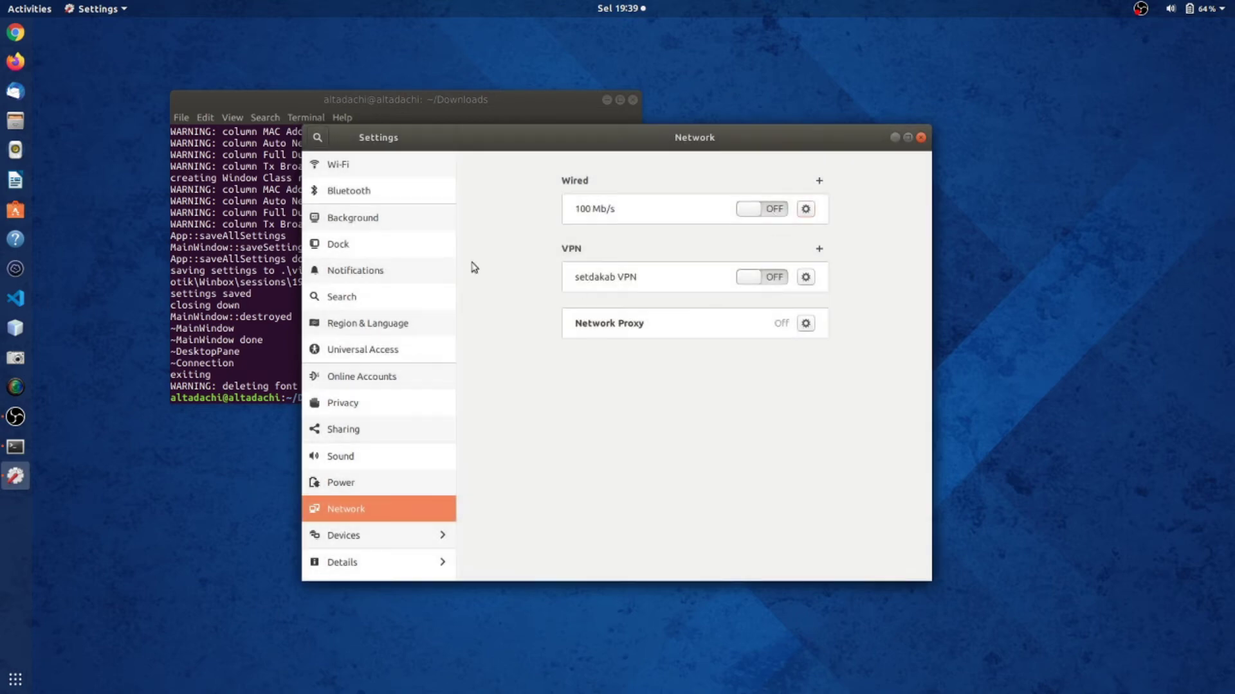
- Turn the wired connection back on and inspect the IPv4 address in its connection details
drag(673, 138, 840, 144)
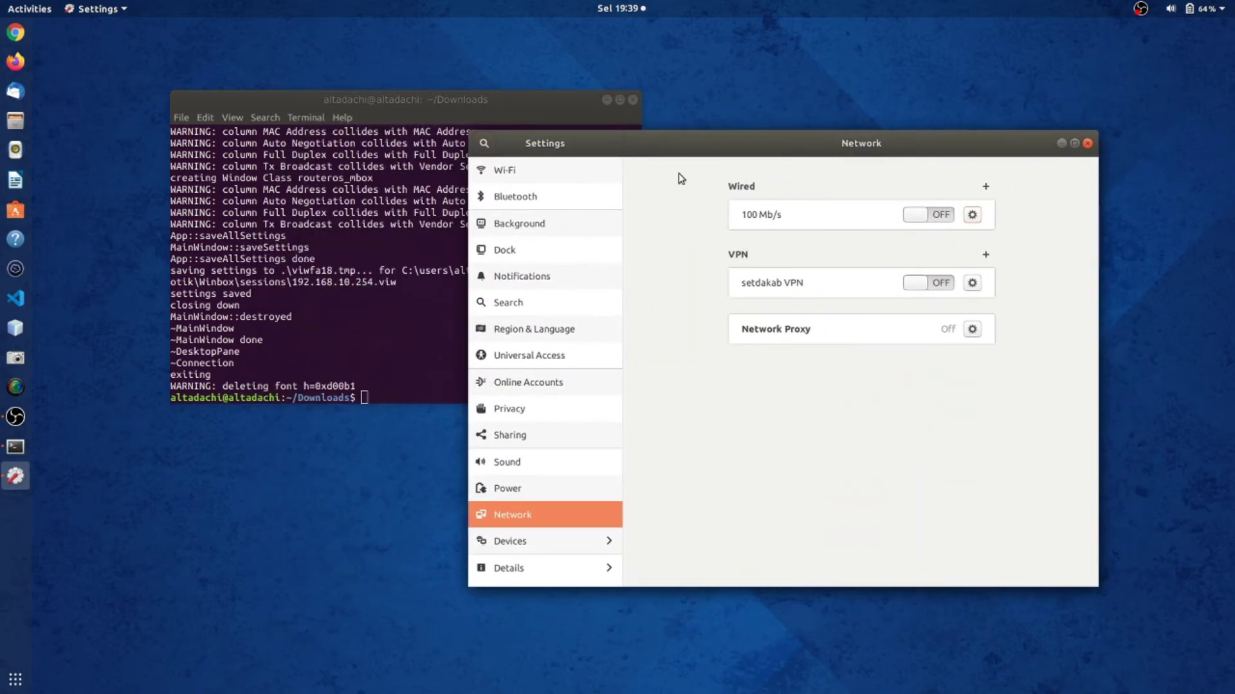
click(929, 214)
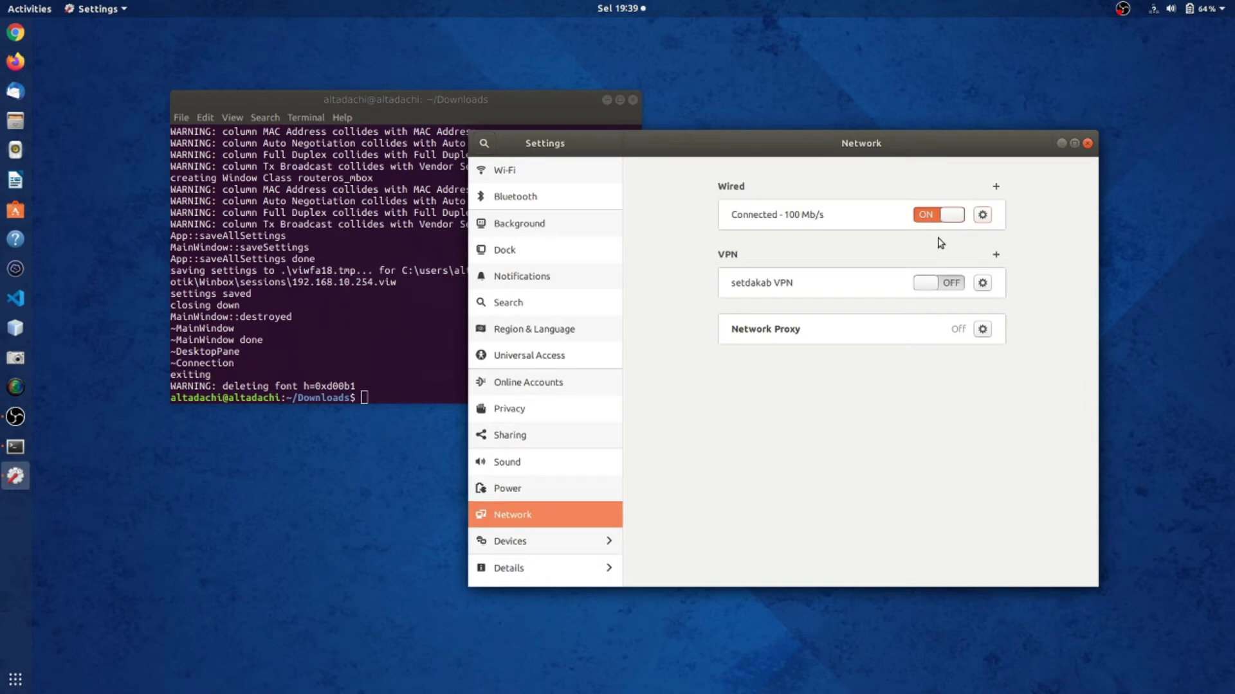
click(461, 383)
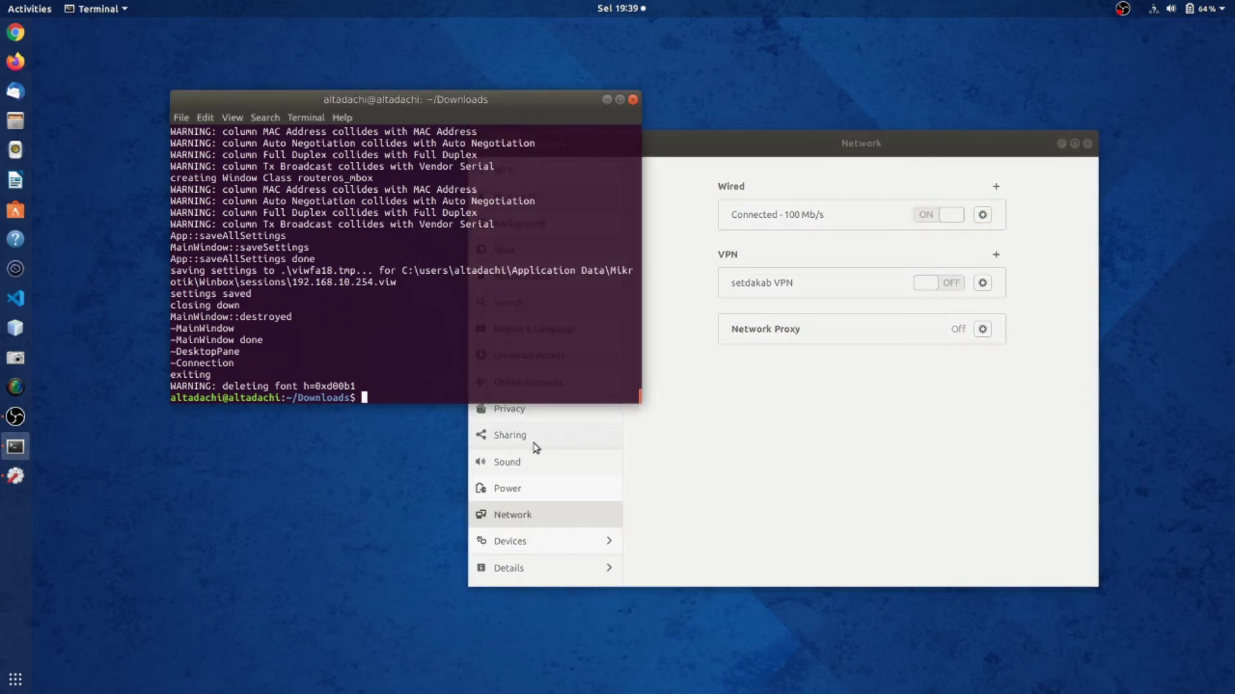
click(534, 521)
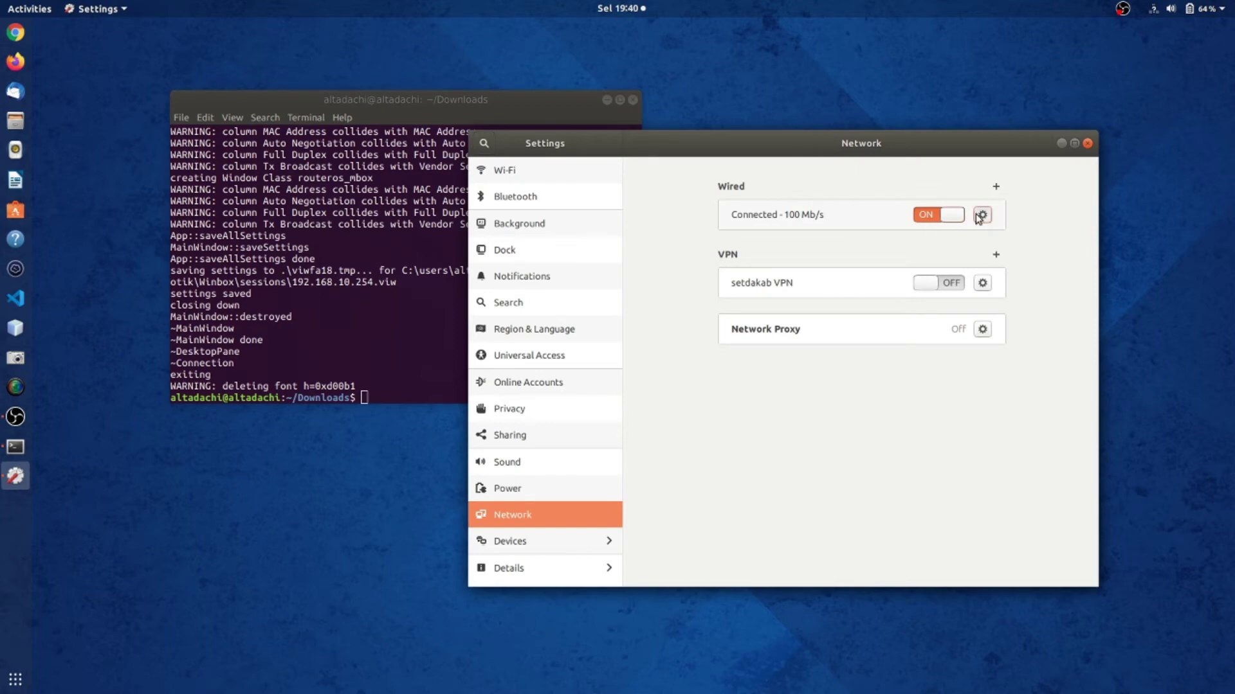
click(981, 216)
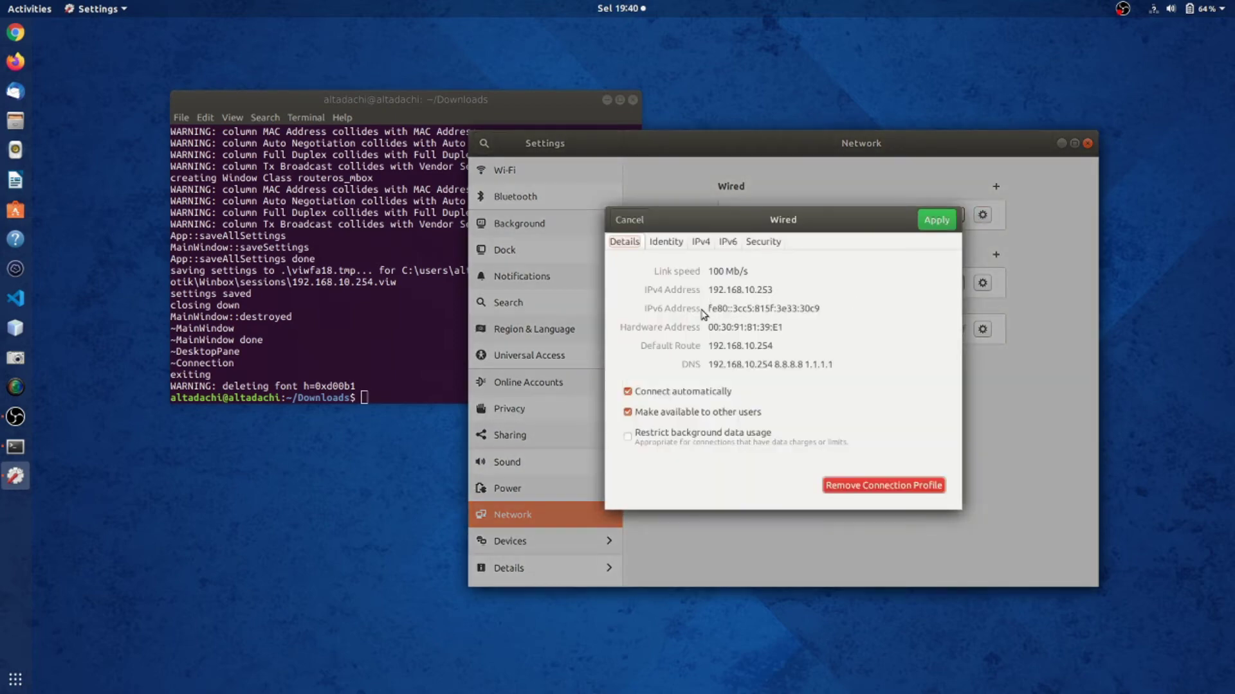
mouse_move(712, 293)
mouse_down()
mouse_move(776, 290)
mouse_move(700, 297)
mouse_up()
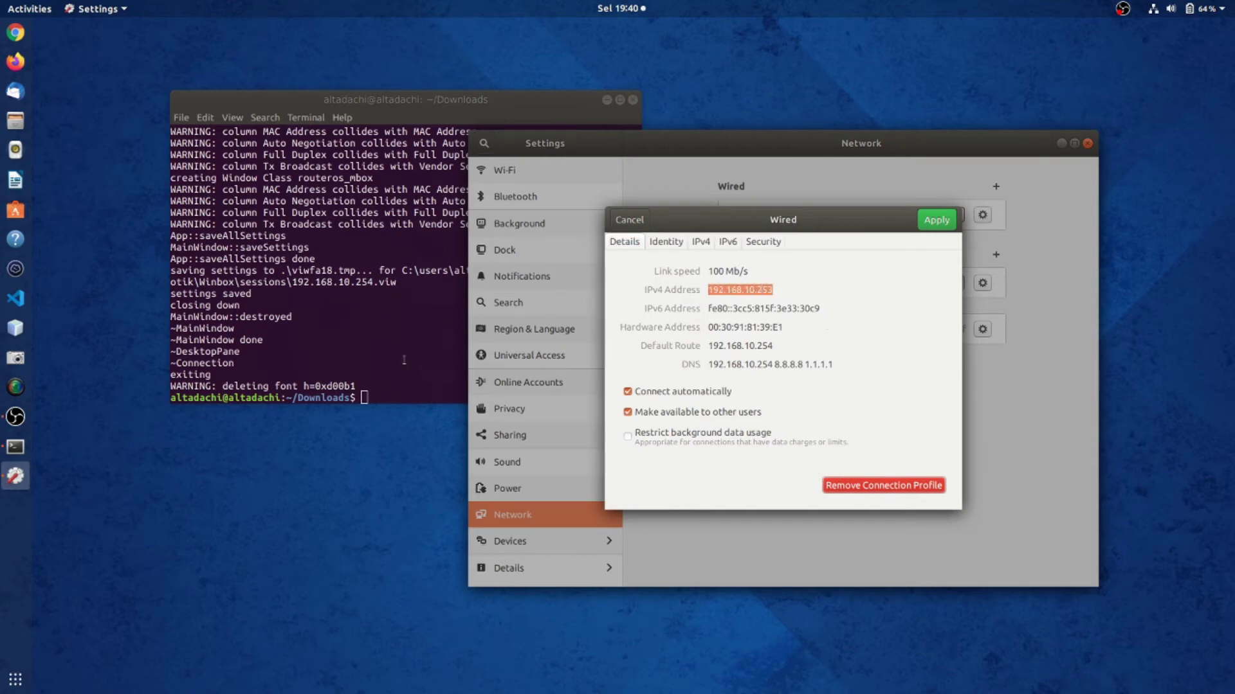
- Run ifconfig in the terminal to list the network interfaces
click(389, 382)
text(infco)
key(BackSpace)
key(BackSpace)
key(BackSpace)
text(fo)
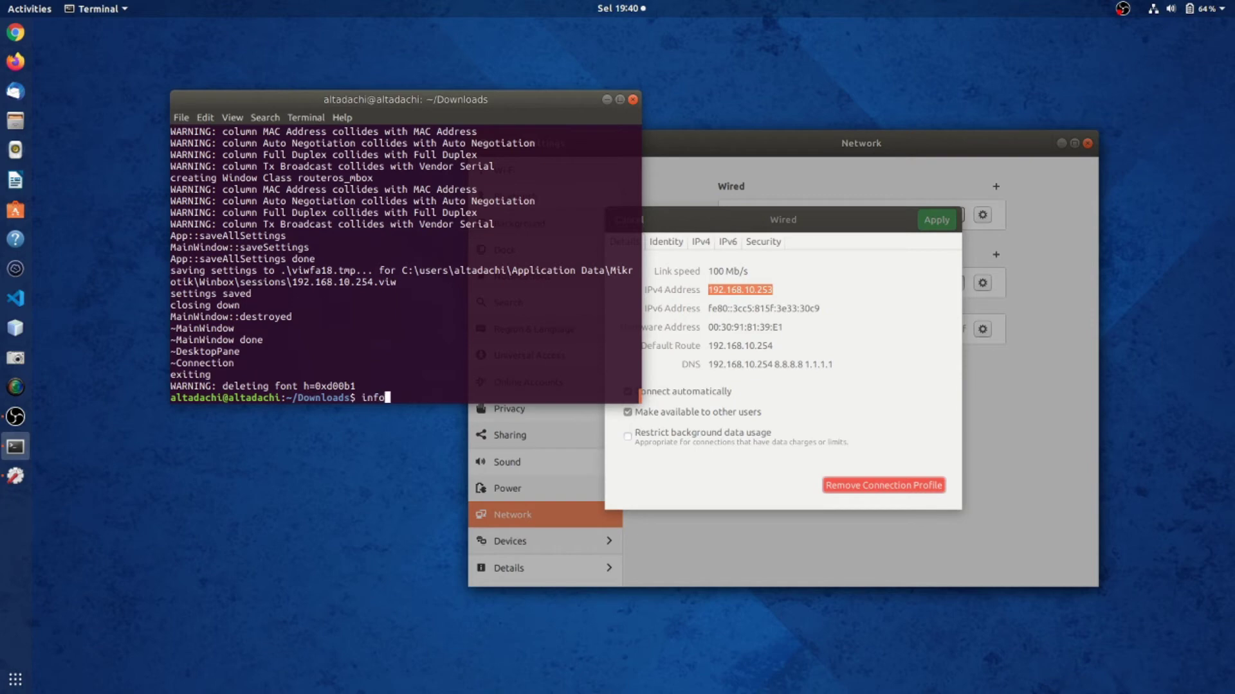
text(config)
key(Return)
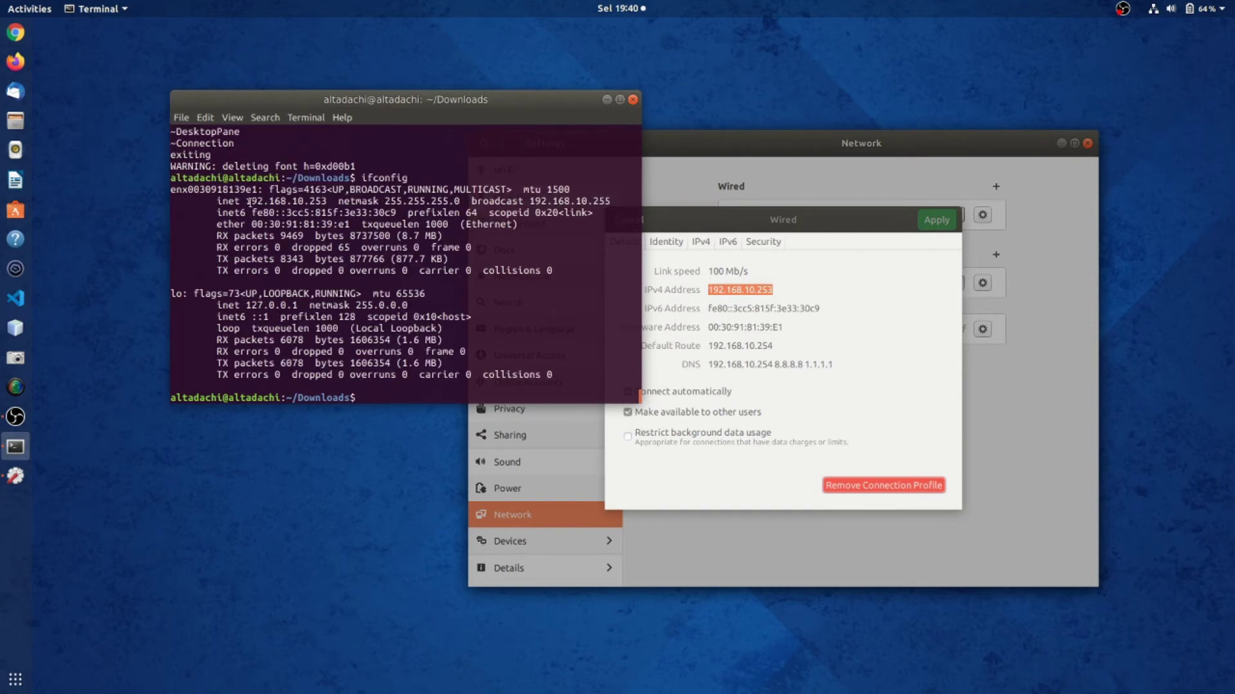
- Compare the wired interface's inet address in the ifconfig output with the connection details, and close the terminal
drag(247, 200, 329, 201)
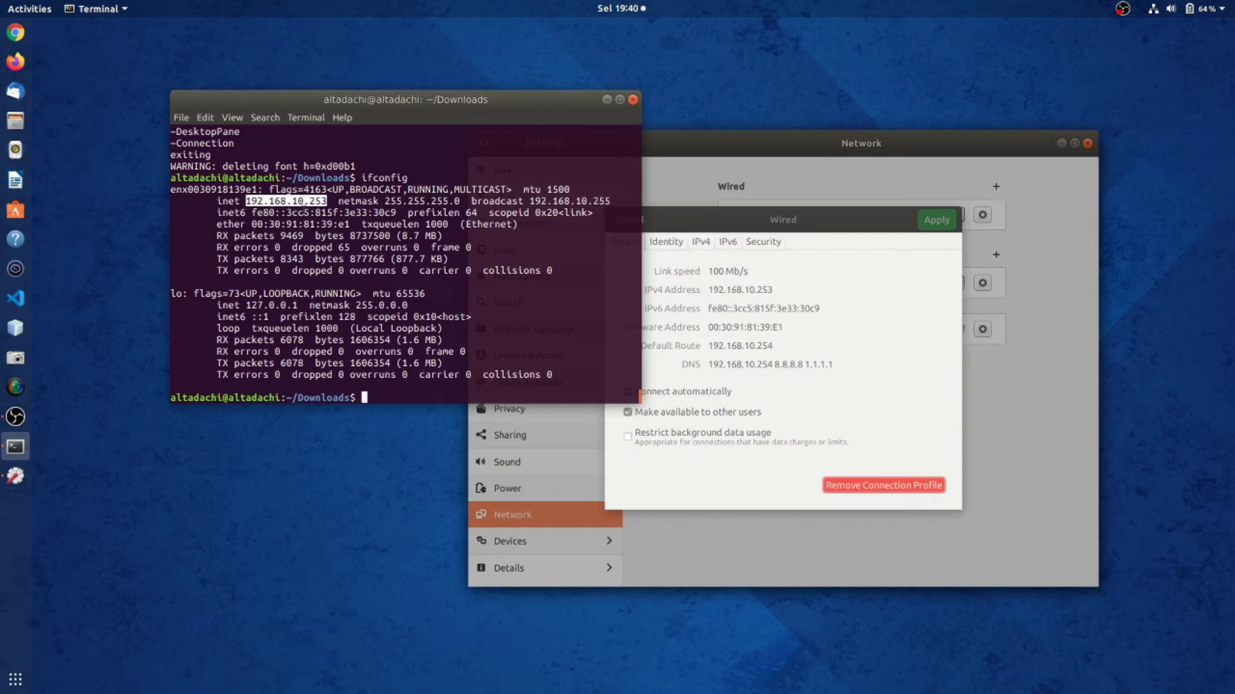
click(331, 201)
drag(434, 201, 378, 259)
click(540, 242)
click(511, 264)
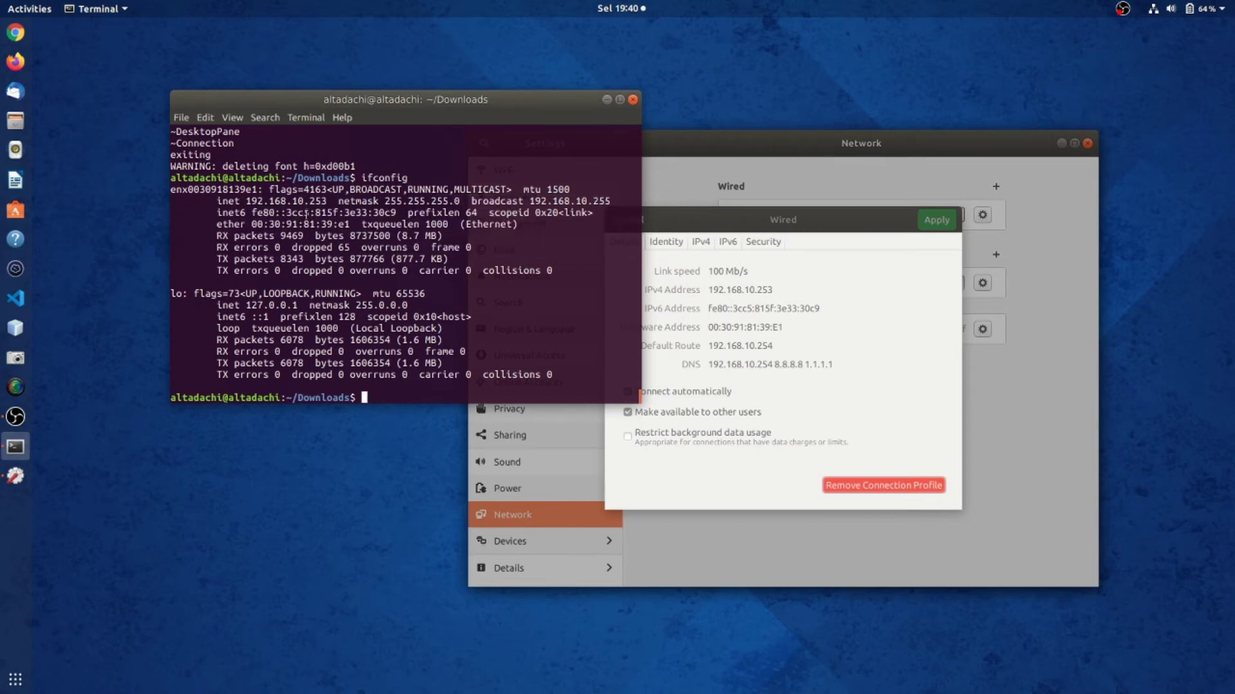
click(627, 98)
- Open Google Chrome, search for youtube and load the YouTube site to test internet access
click(15, 32)
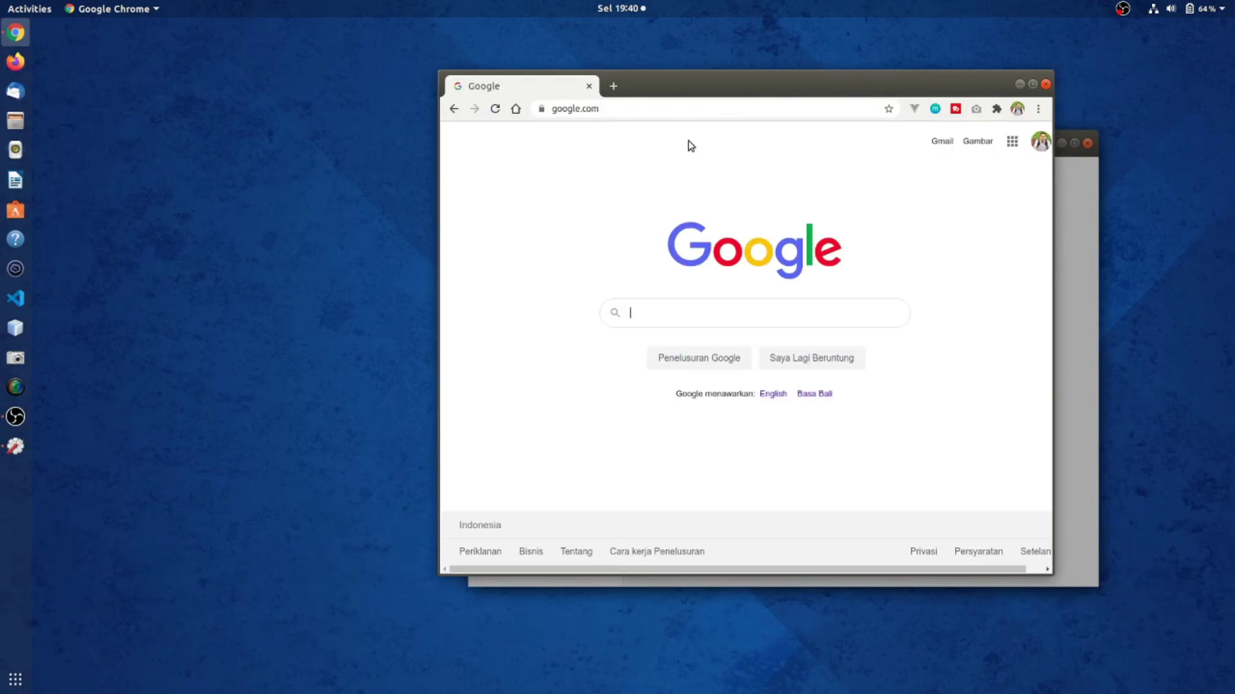
text(you)
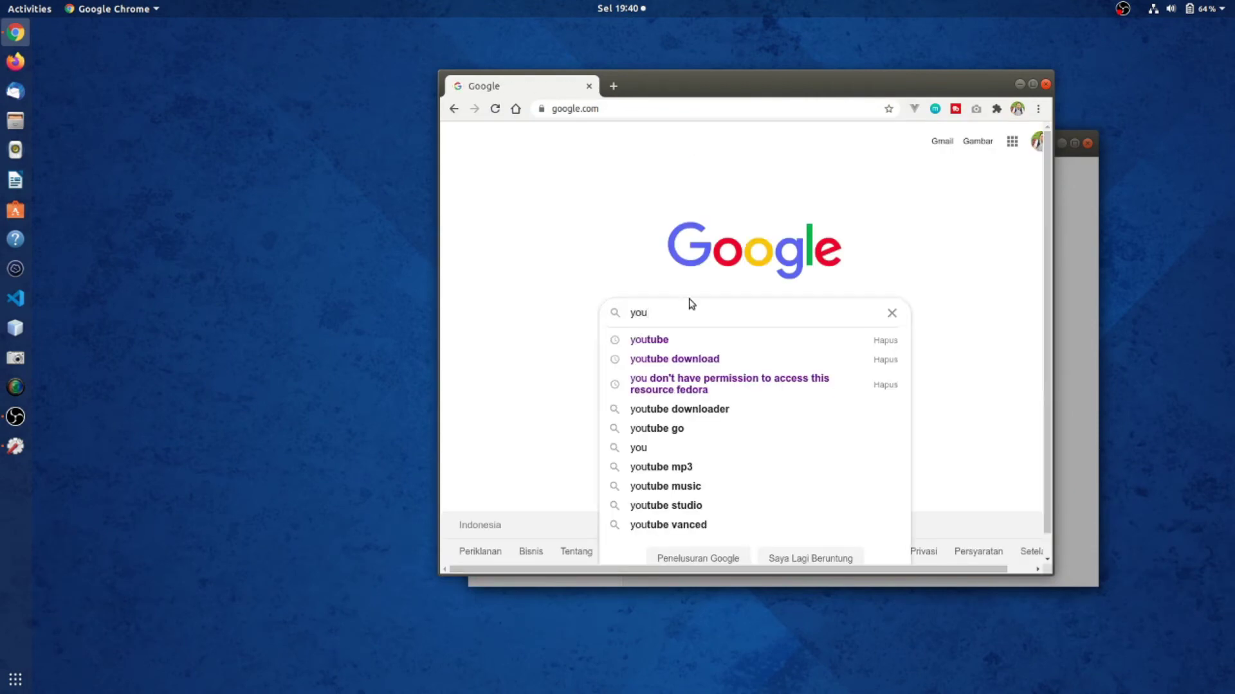
click(692, 338)
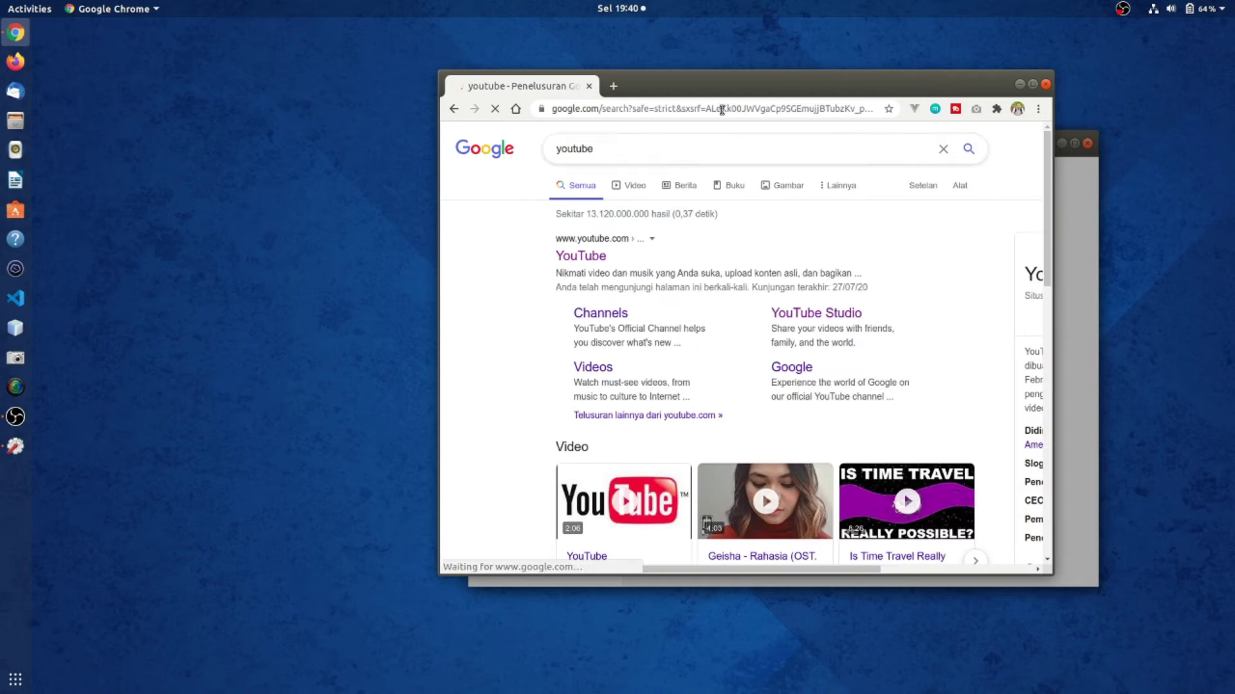
click(581, 256)
drag(797, 85, 549, 55)
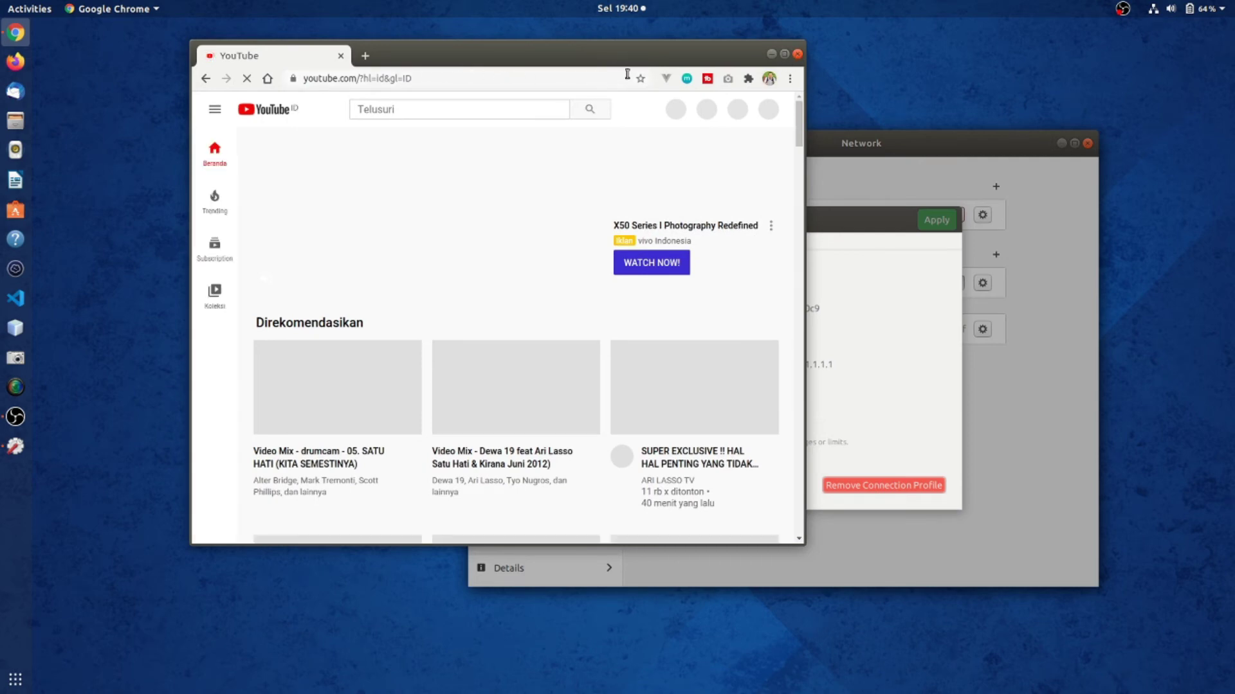
drag(582, 65, 511, 62)
mouse_move(639, 66)
mouse_down()
mouse_move(613, 61)
mouse_move(654, 83)
mouse_up()
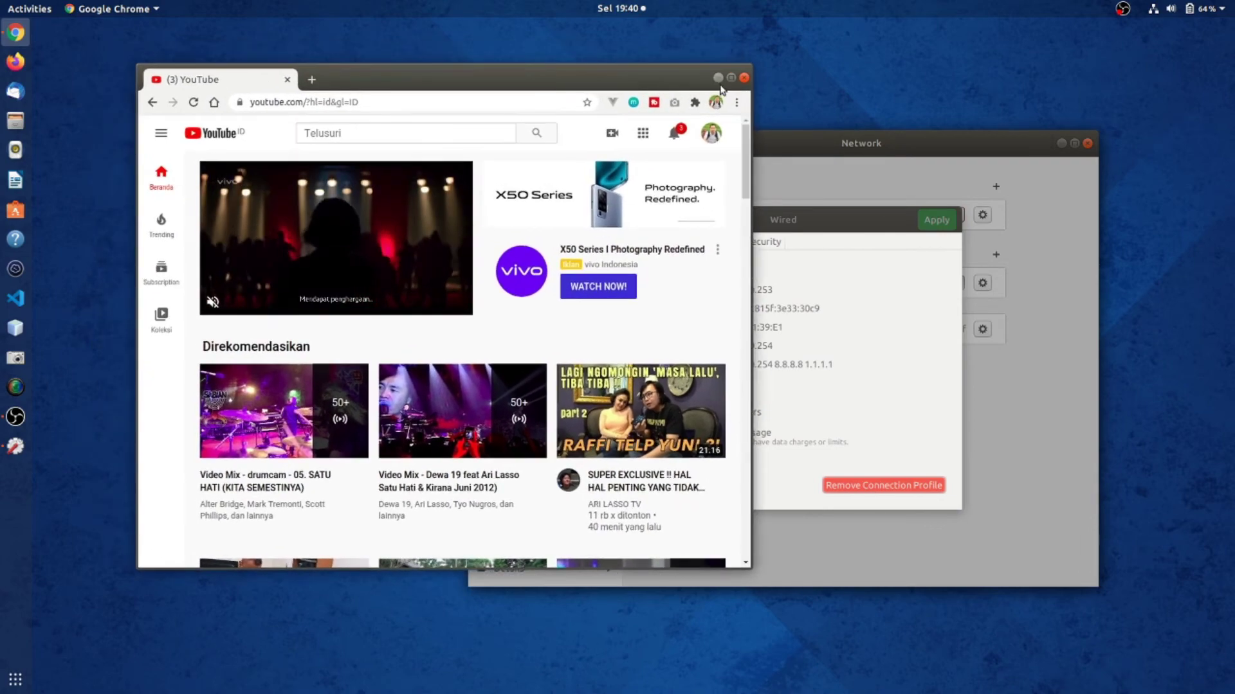
- Minimize the browser and dismiss the wired connection dialog without applying changes
click(718, 77)
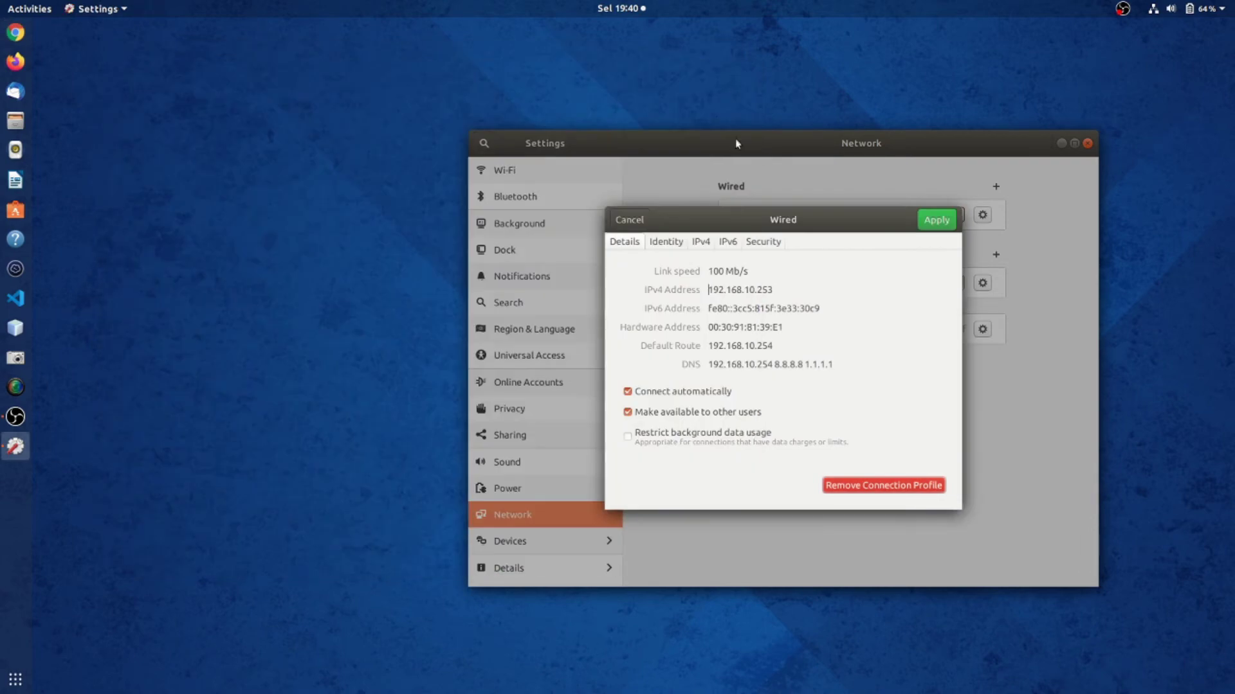
drag(773, 233, 677, 222)
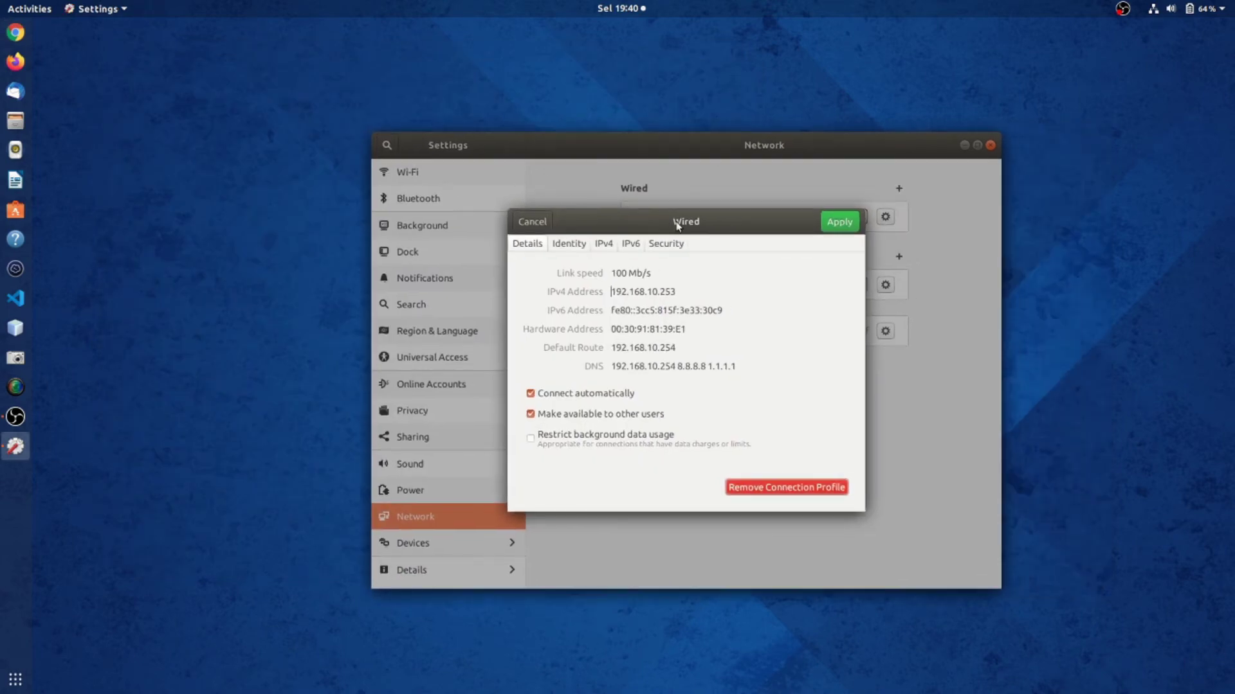
click(533, 221)
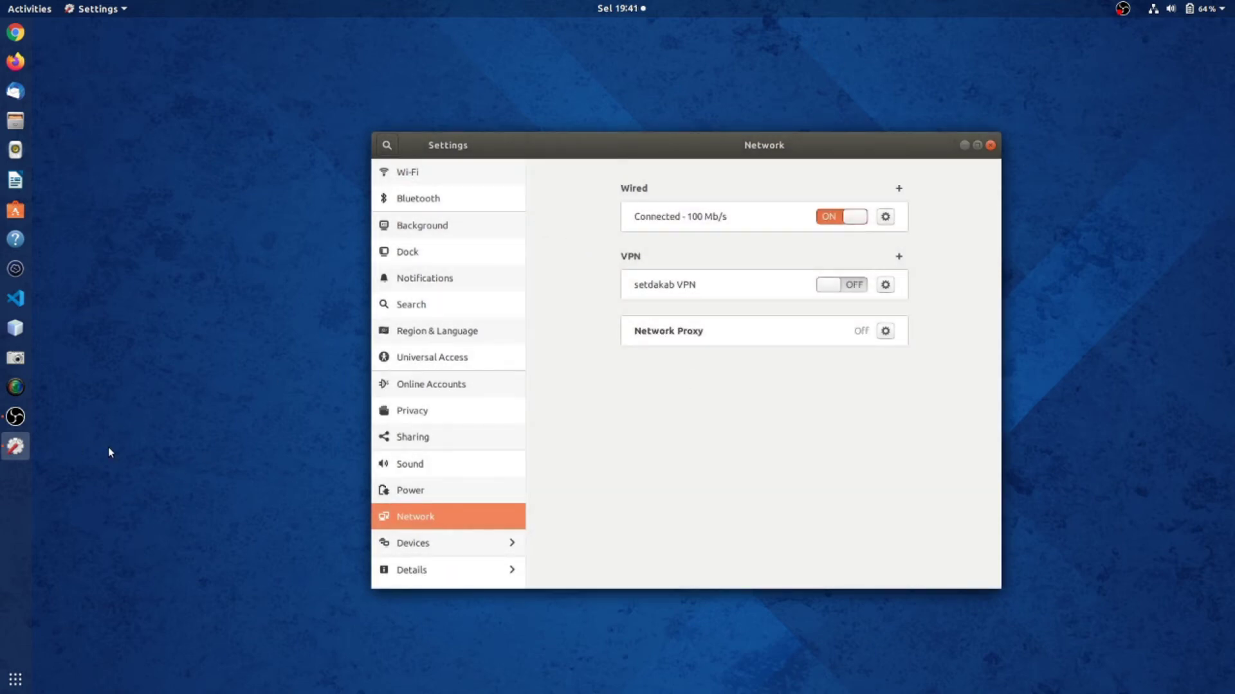
- Open a new terminal and change to the Downloads folder
key(ctrl+alt+t)
text(winbox)
key(BackSpace)
key(BackSpace)
key(BackSpace)
key(BackSpace)
key(BackSpace)
key(BackSpace)
text(cd Dow)
key(Tab)
key(Return)
- List the files in the Downloads folder and launch WinBox with Wine
text(ls)
key(Return)
text(wine win)
key(Tab)
key(Return)
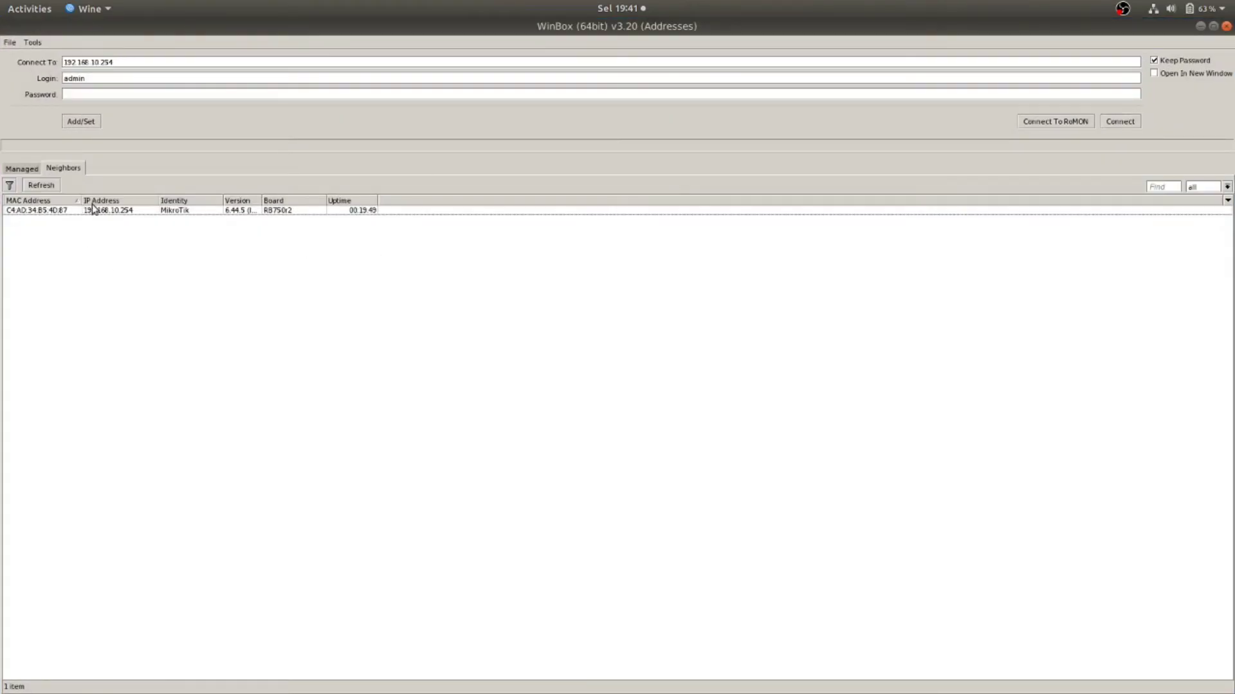
- Connect to the MikroTik router at 192.168.10.254 as admin and reposition the WinBox window
click(56, 213)
click(102, 211)
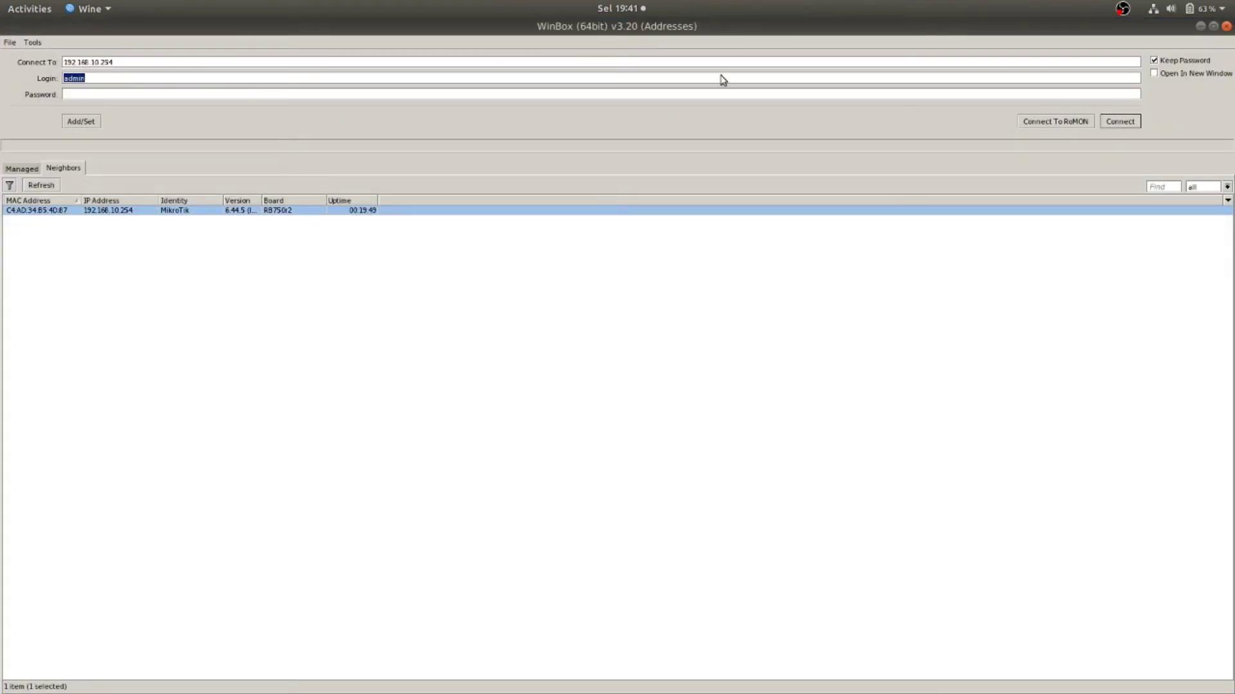
click(1126, 123)
drag(670, 23, 770, 58)
mouse_move(912, 56)
mouse_down()
mouse_move(838, 63)
mouse_move(926, 38)
mouse_up()
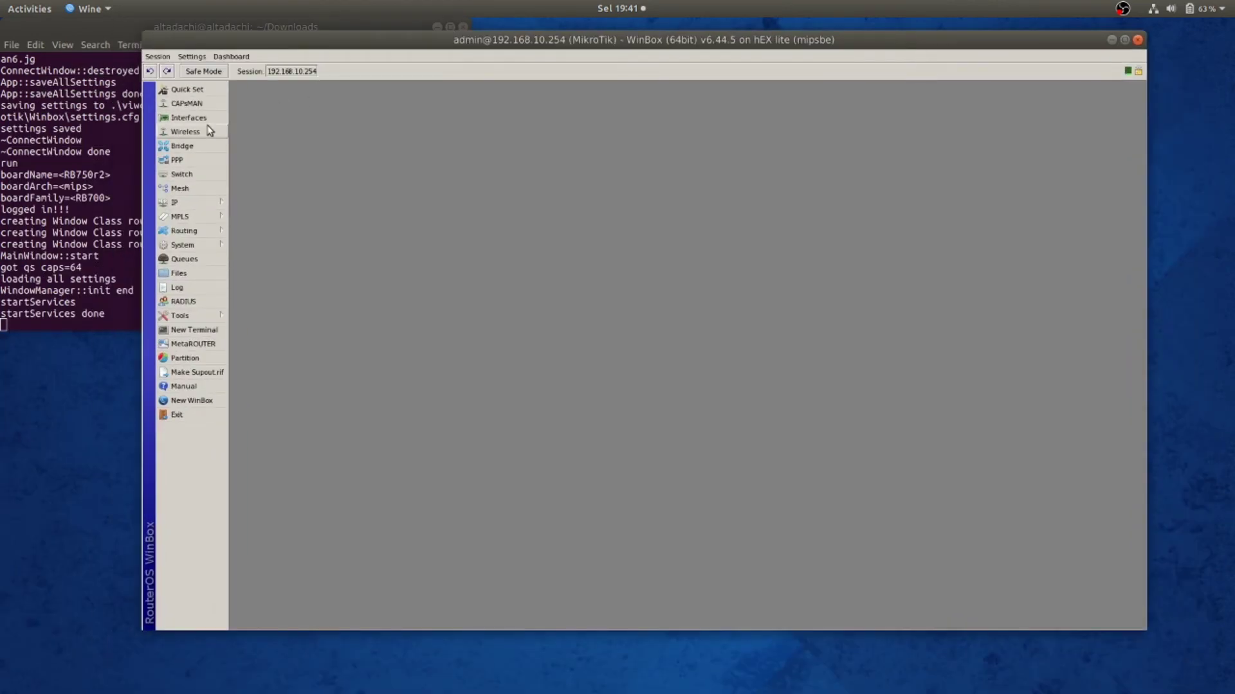
- Open the interface list and the firewall filter rules, and arrange both windows so the interfaces stay readable
click(187, 117)
drag(493, 178, 610, 168)
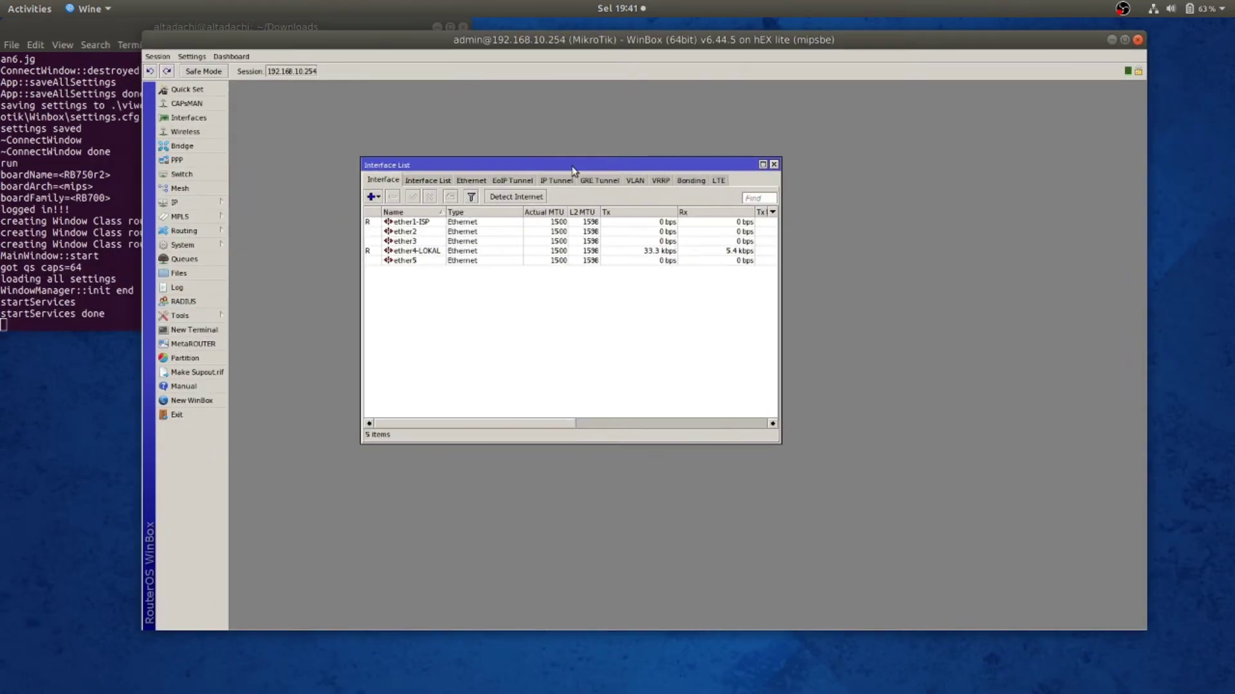
click(200, 202)
click(259, 322)
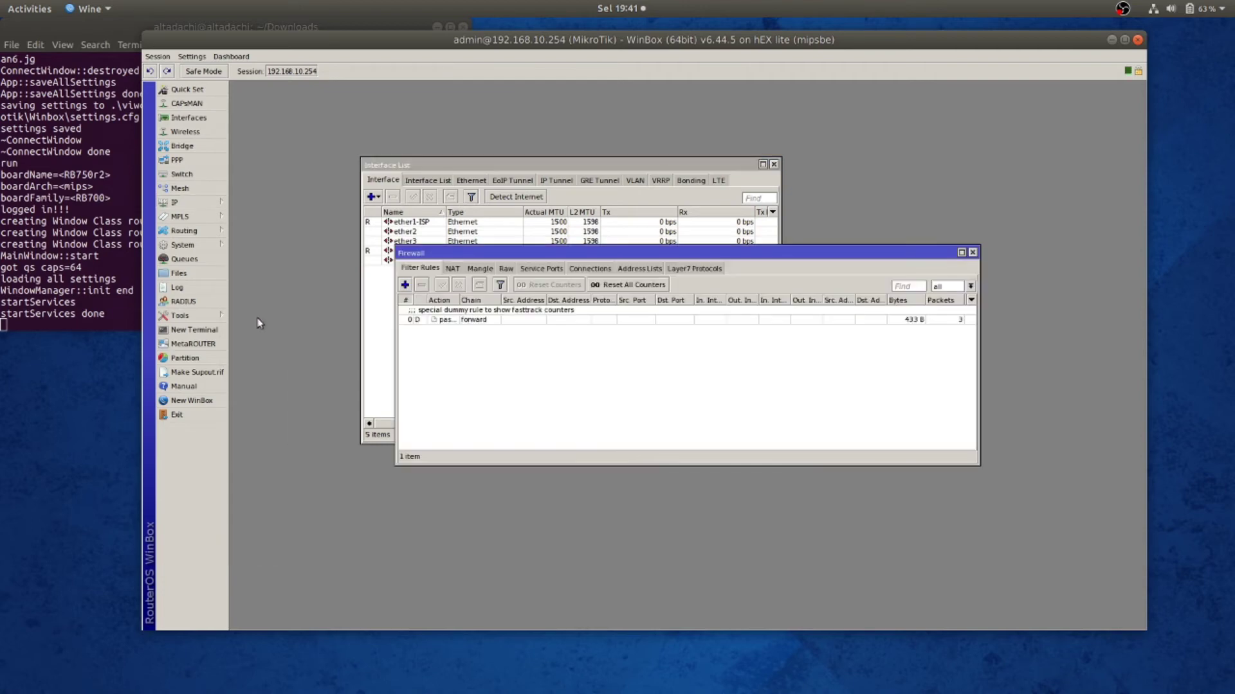
drag(690, 256, 673, 309)
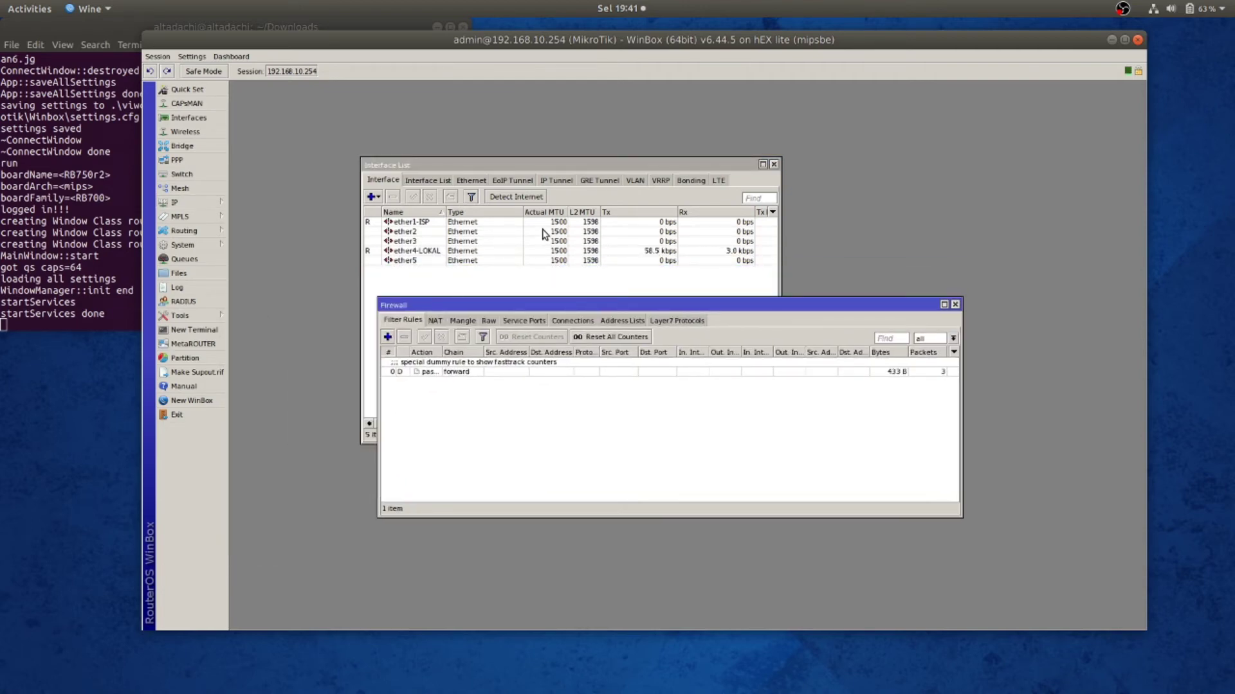
- Open the ARP list, enlarge its window, and remove the 192.168.10.12 entry on ether4-LOKAL
click(194, 200)
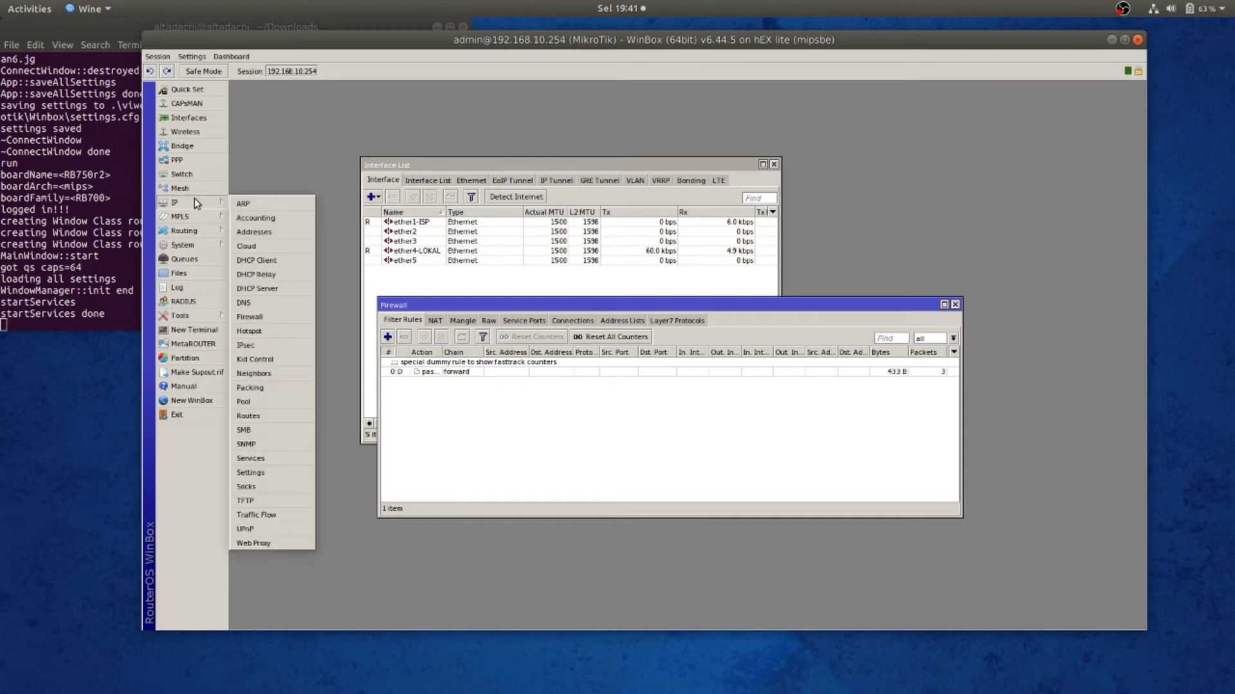
click(240, 203)
drag(688, 266, 618, 252)
drag(746, 443, 982, 528)
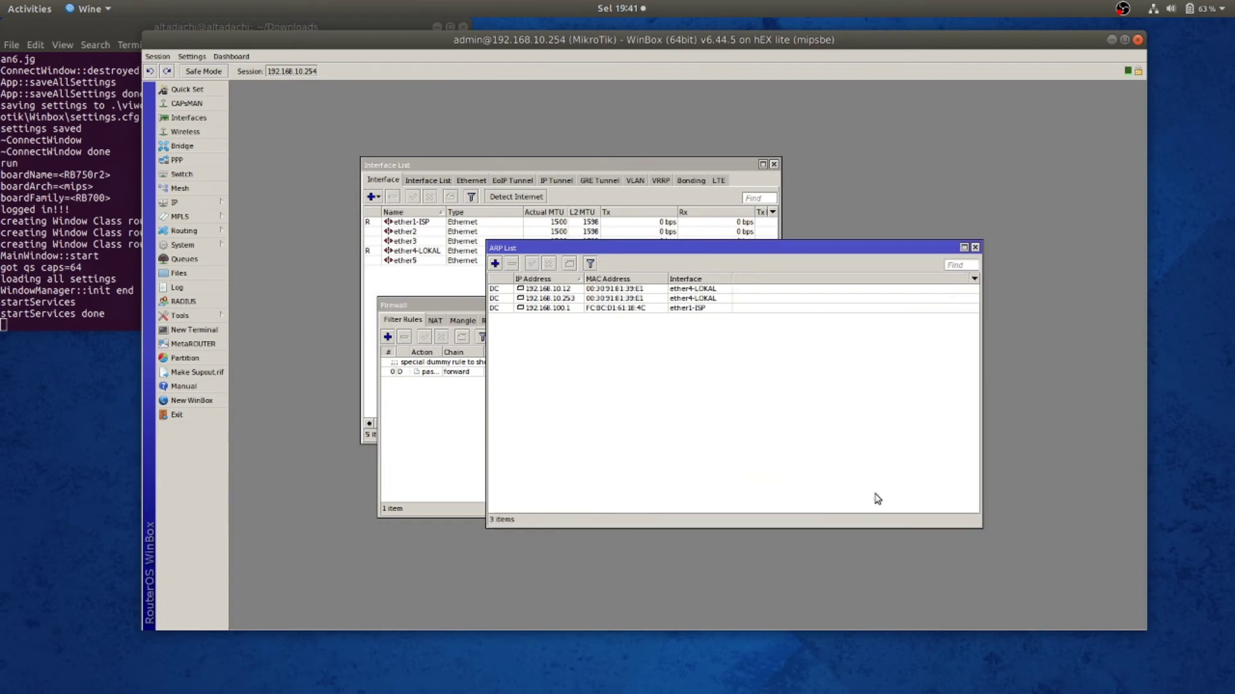
click(557, 299)
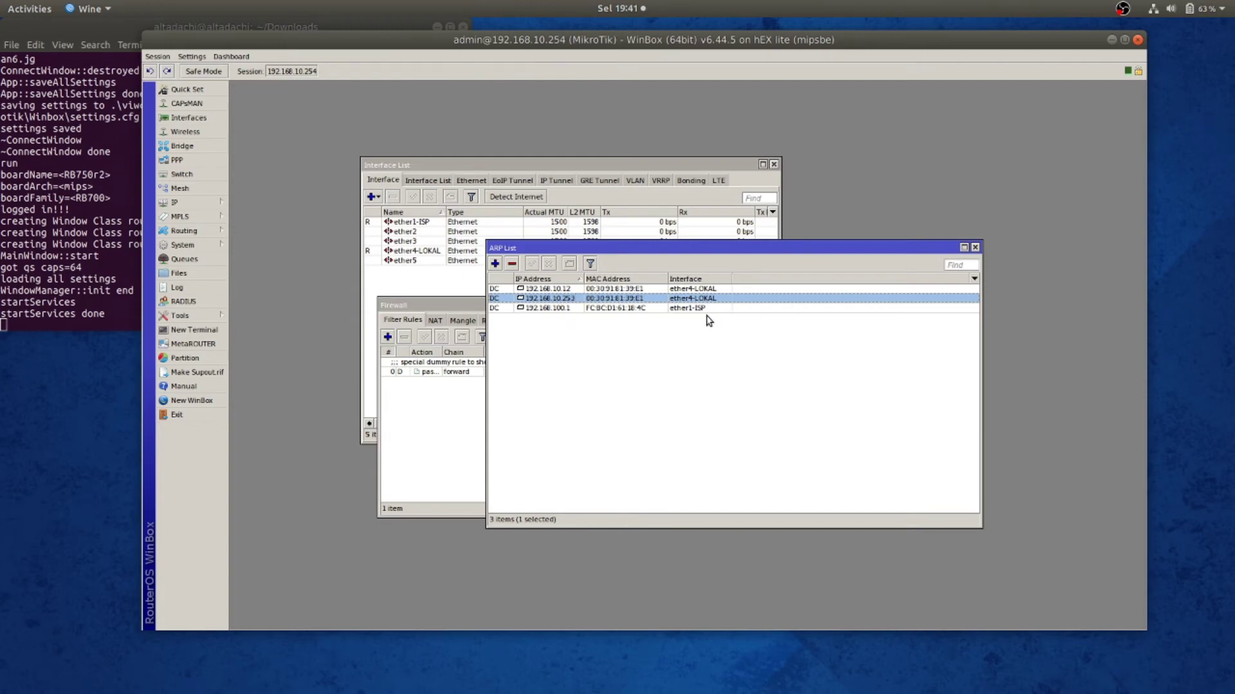
click(578, 288)
click(511, 263)
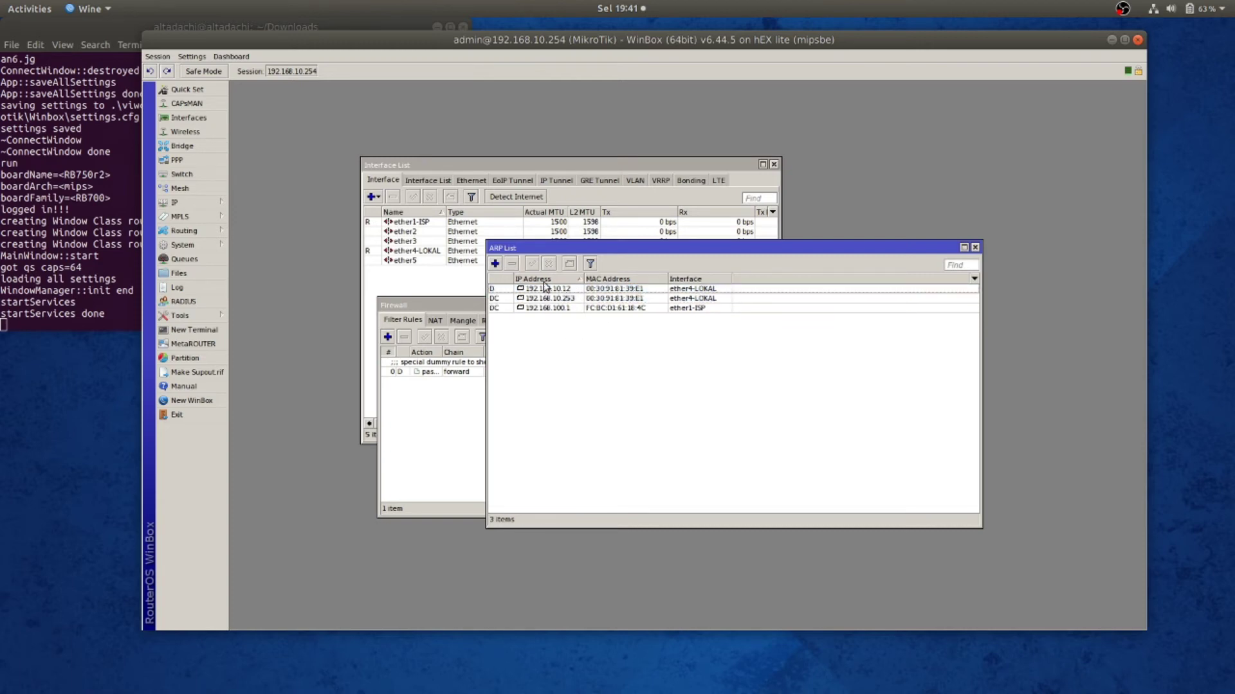
- Compare the 192.168.100.1 ARP entry with the ether1-ISP interface, and close the ARP list
drag(709, 247, 658, 283)
click(490, 344)
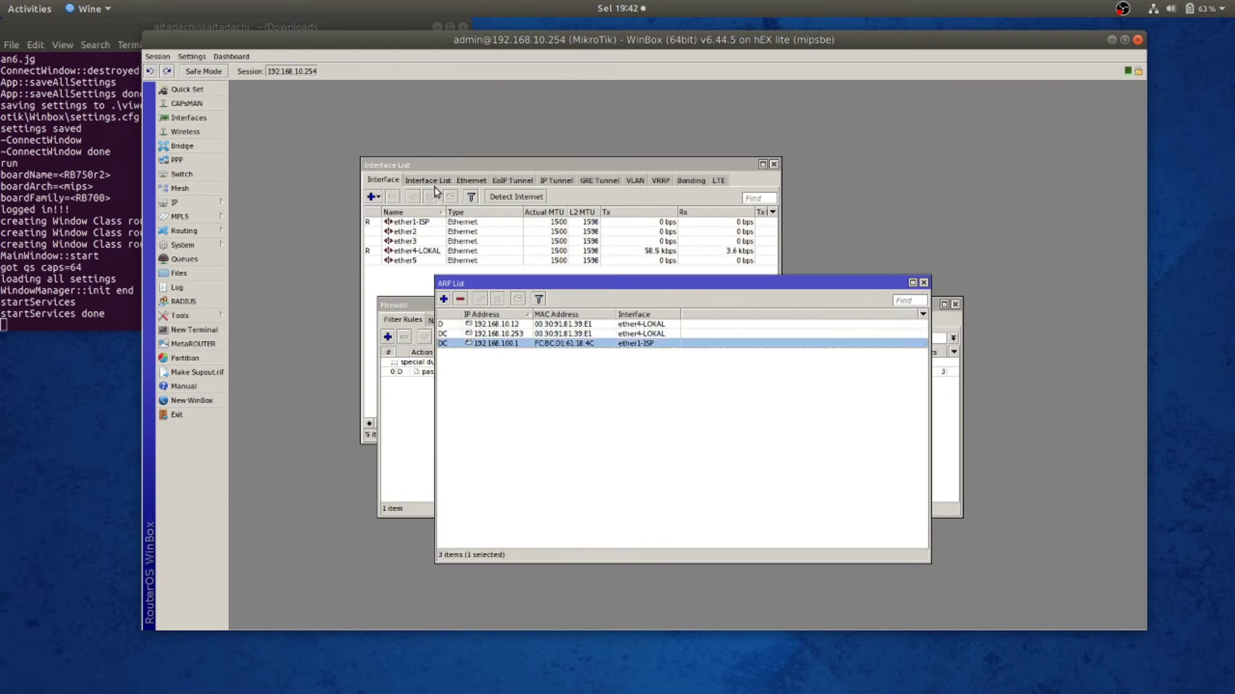
click(425, 222)
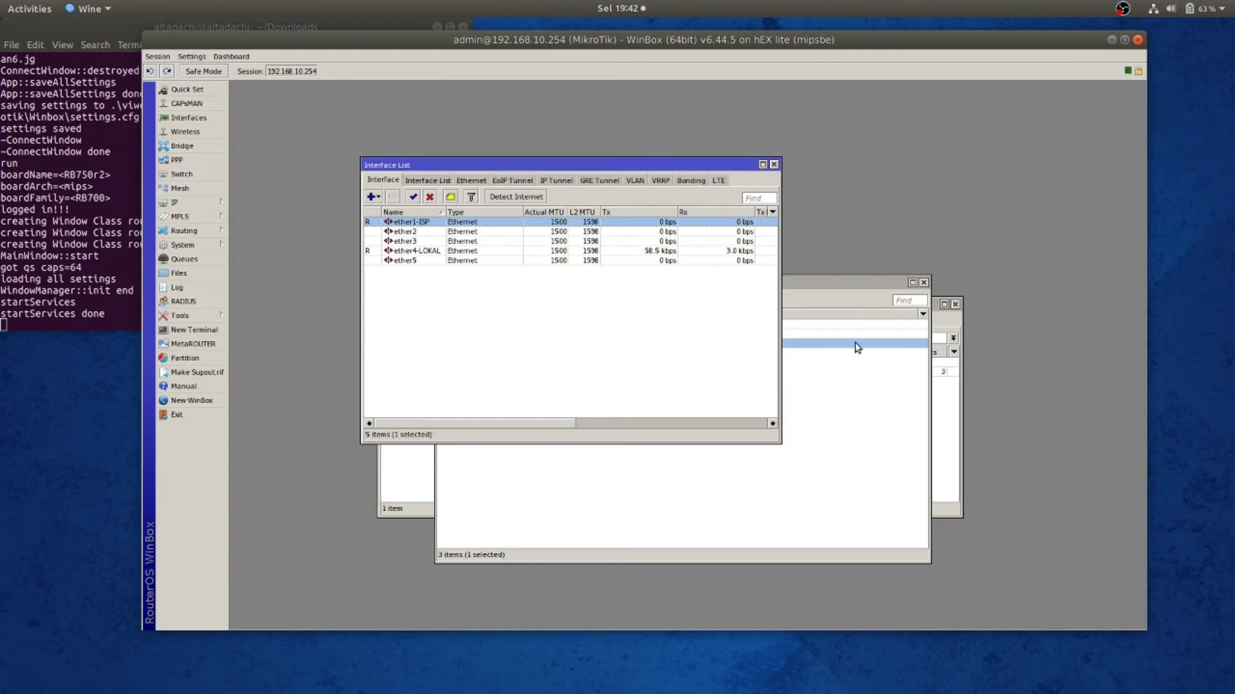
click(741, 455)
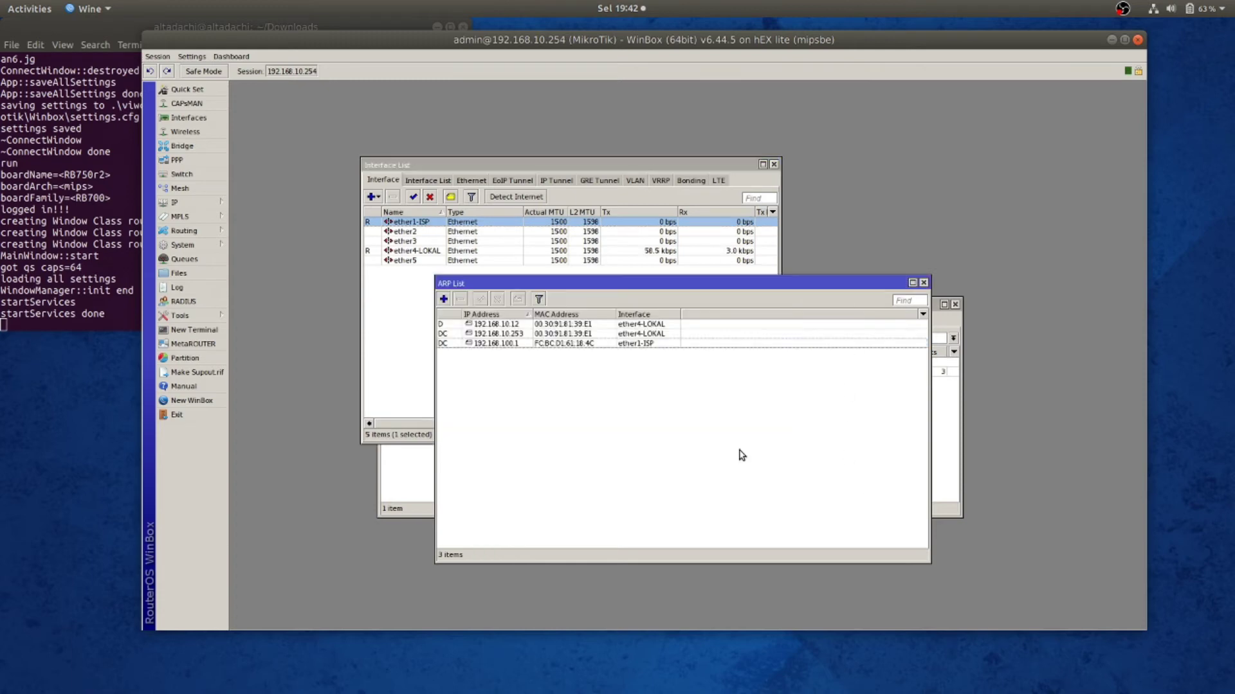
click(924, 283)
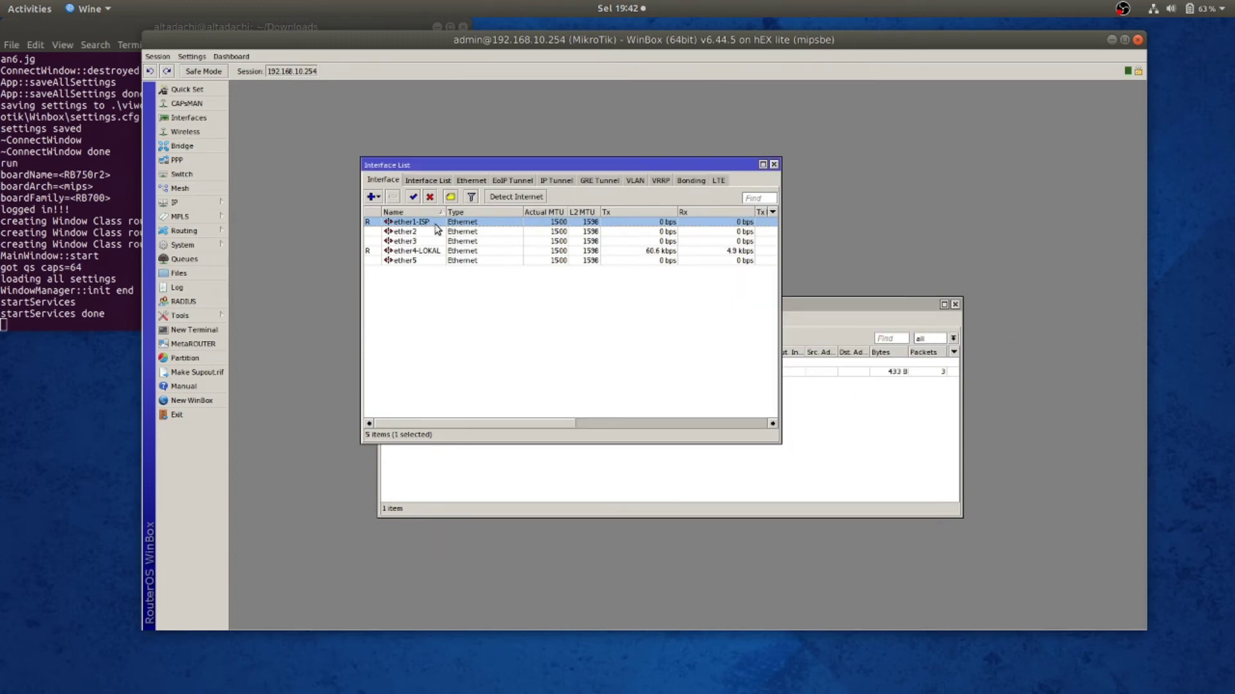
- Check the ether1-ISP, ether3 and ether4-LOKAL interfaces and display the firewall's NAT rules
click(409, 243)
click(412, 224)
click(408, 251)
click(408, 243)
click(846, 361)
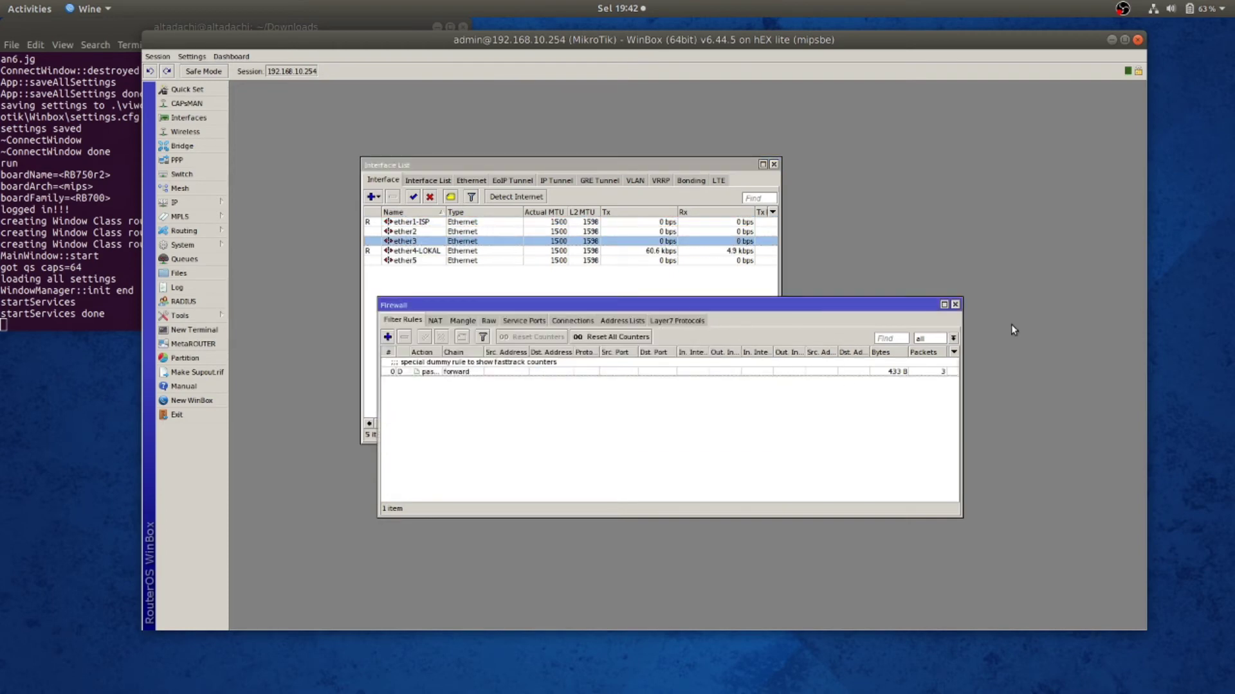
click(436, 320)
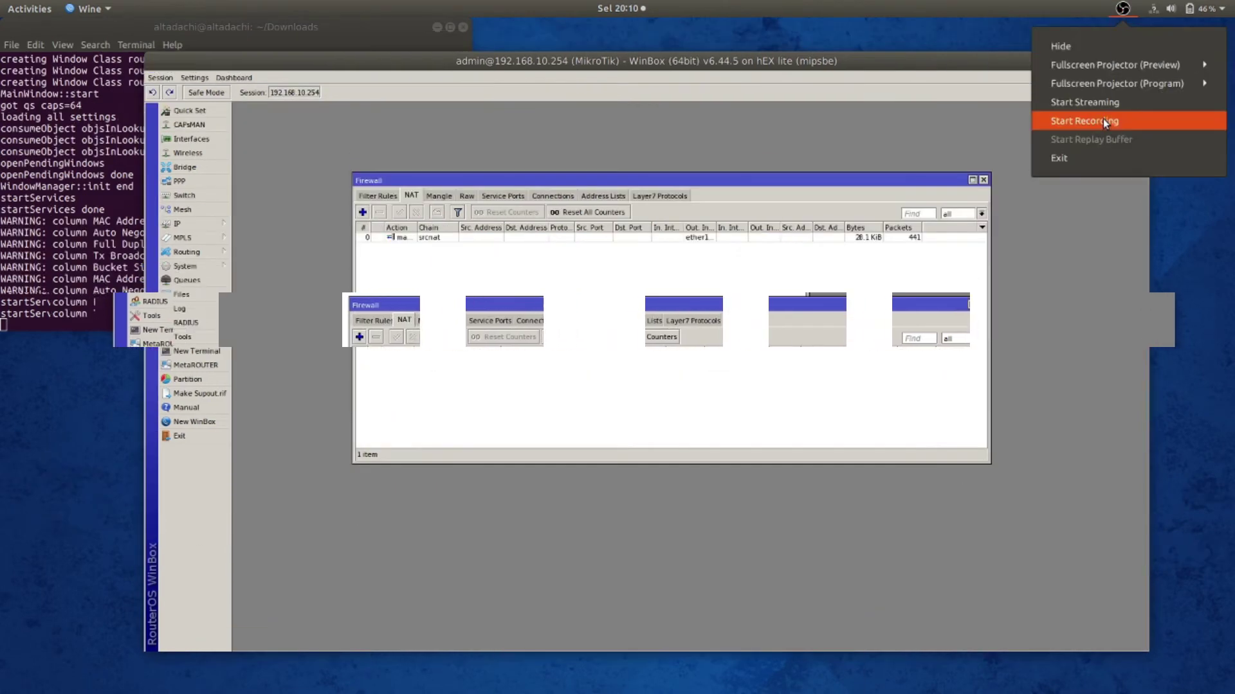
click(1104, 121)
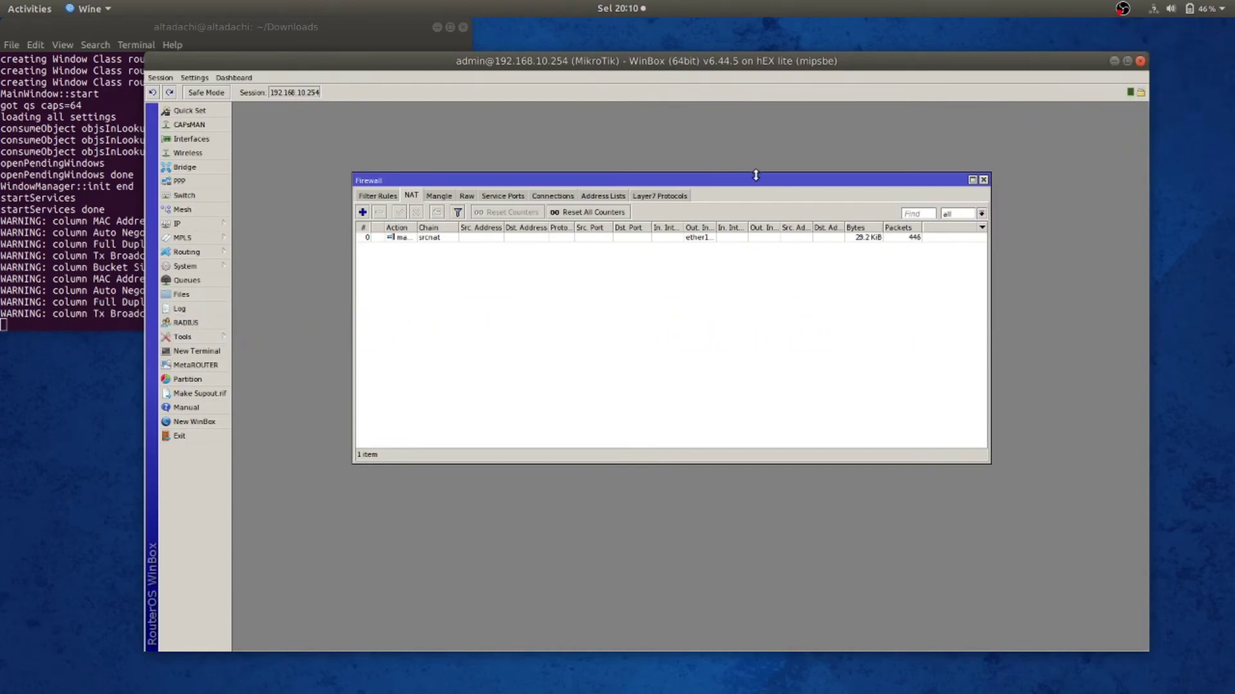
drag(763, 182, 751, 237)
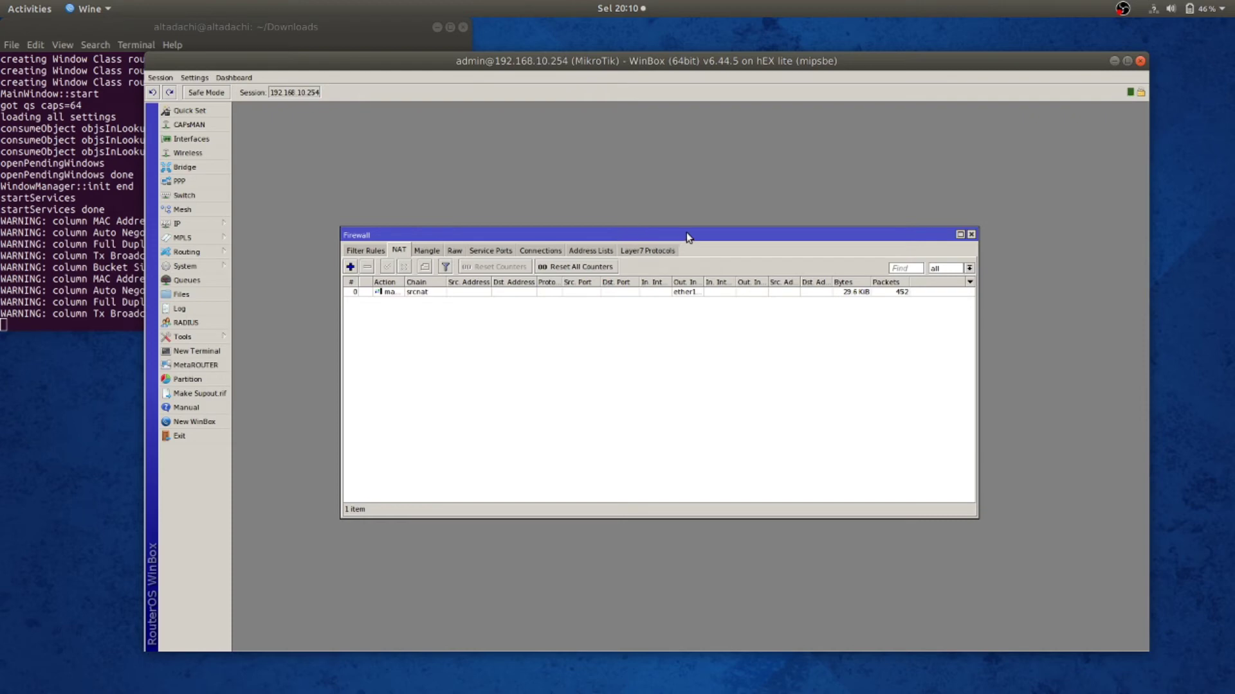
drag(685, 233, 682, 268)
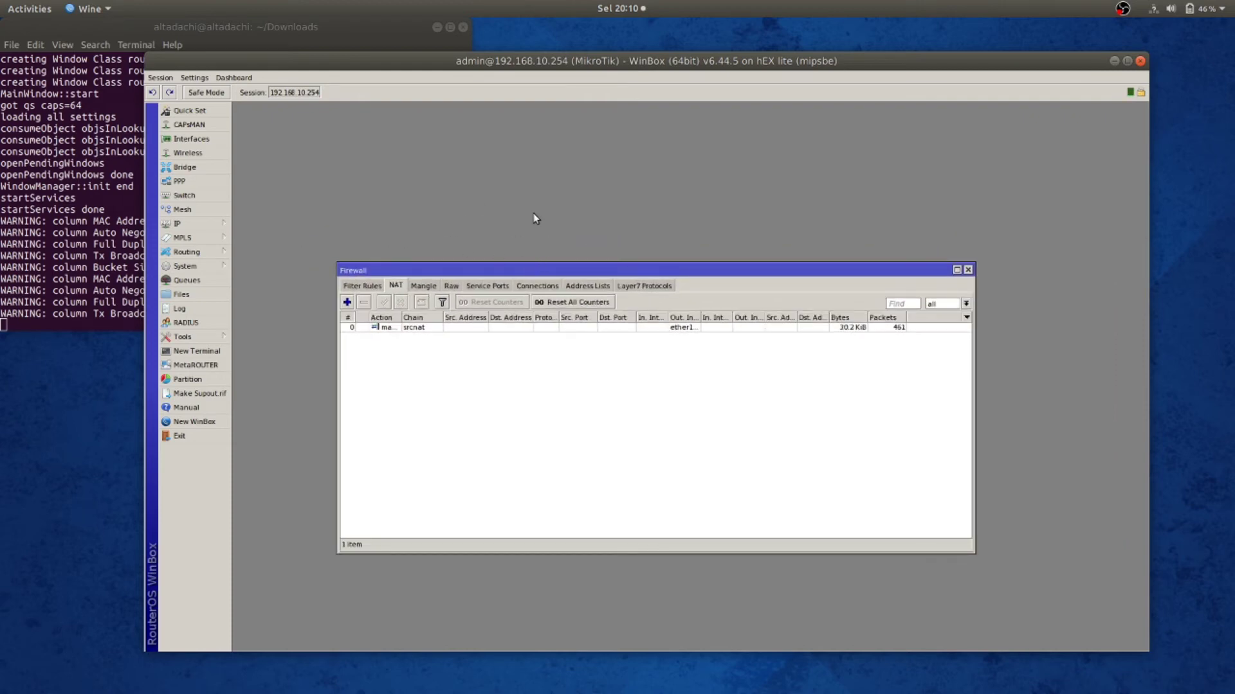
drag(465, 268, 520, 223)
- Look through the firewall's mangle and NAT rule lists, leaving the mangle list displayed
click(514, 237)
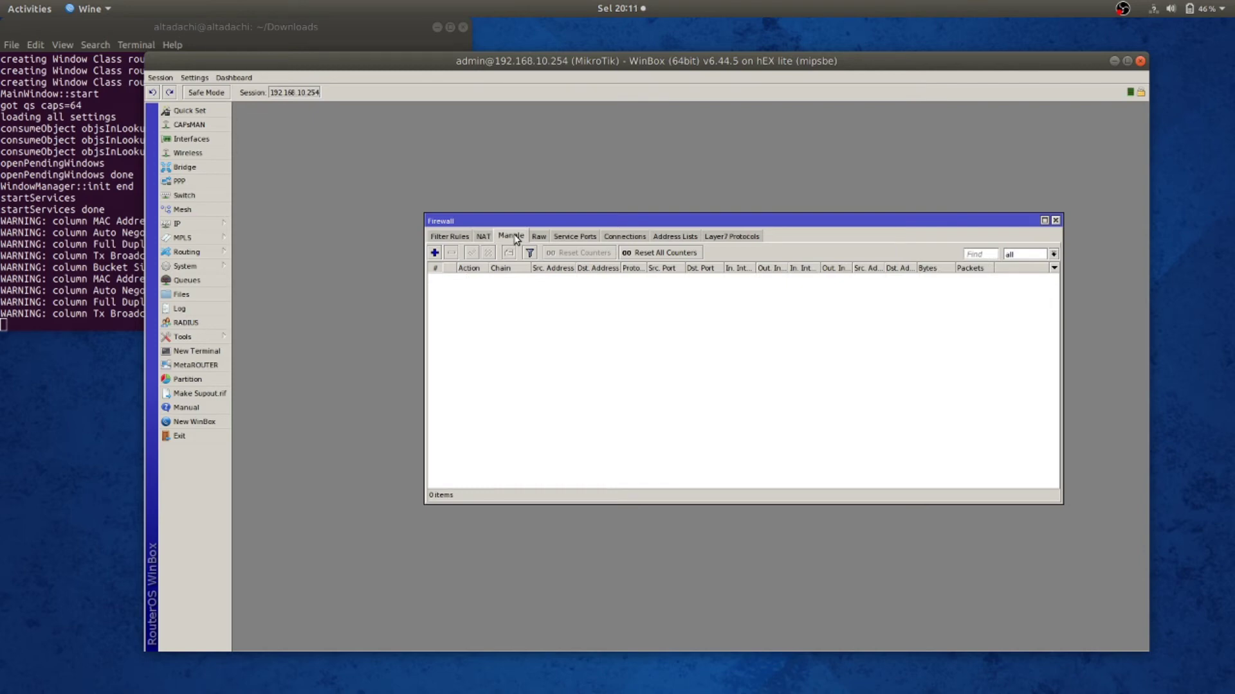
drag(663, 221, 554, 212)
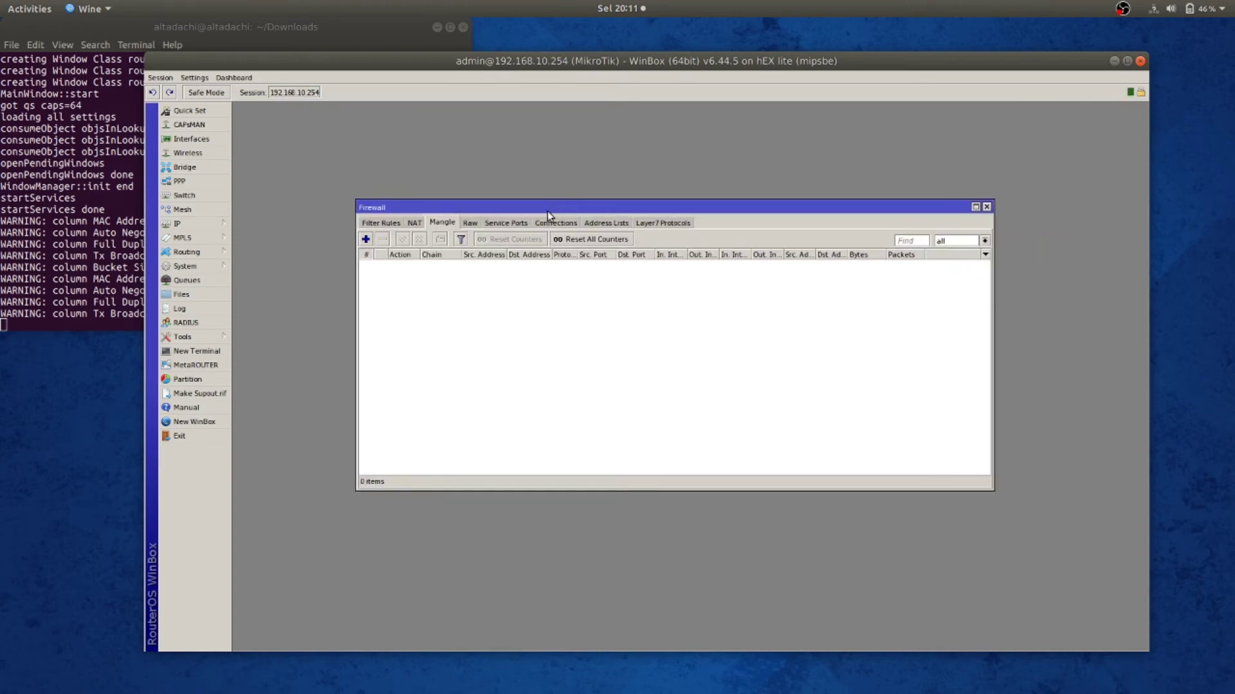
click(414, 223)
click(454, 225)
mouse_move(720, 207)
mouse_down()
mouse_move(744, 222)
mouse_move(724, 212)
mouse_up()
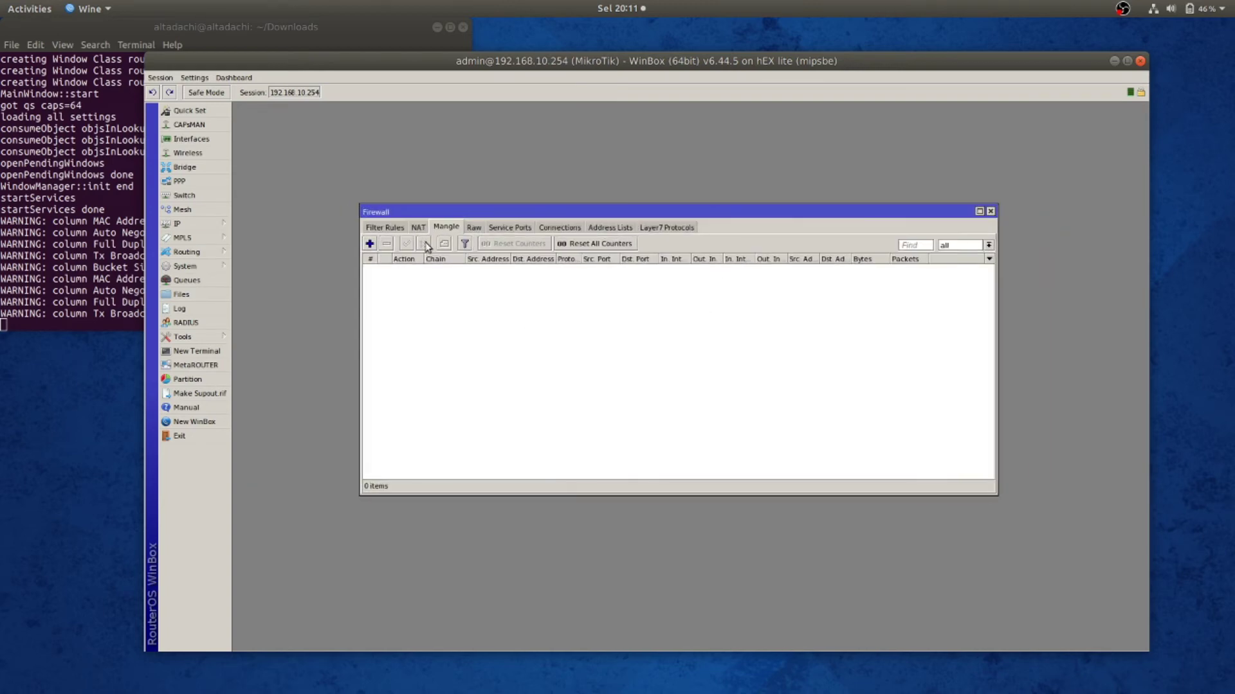
click(369, 244)
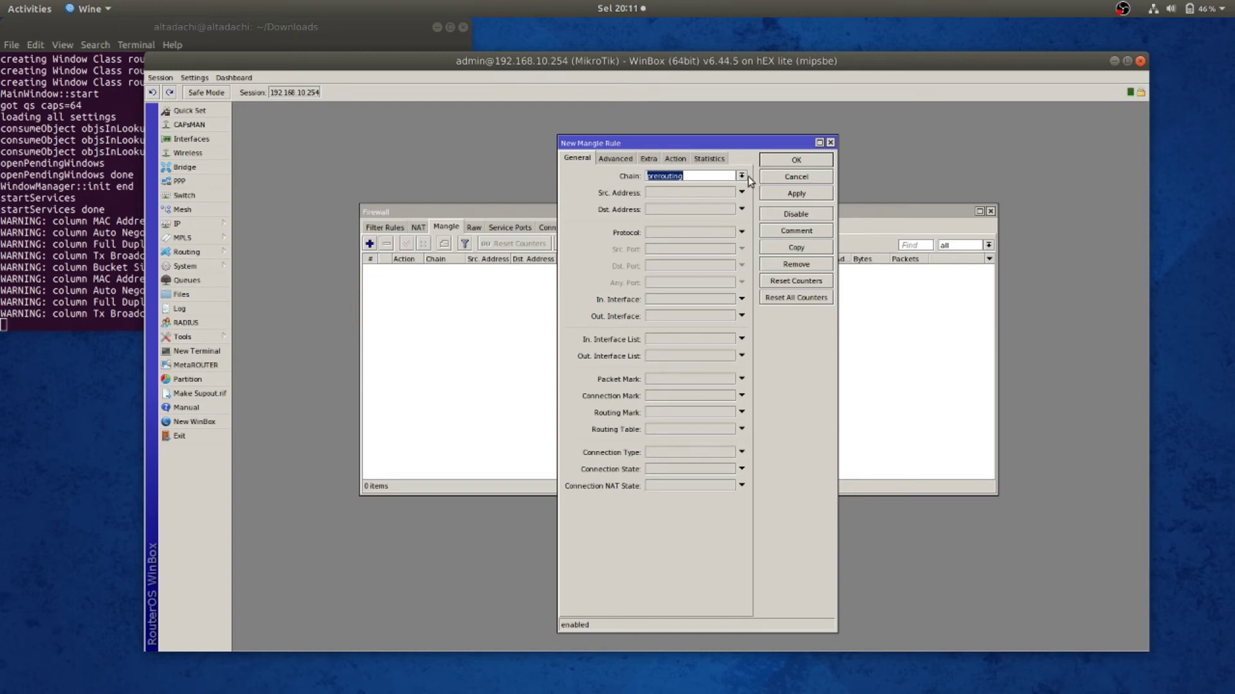
click(687, 231)
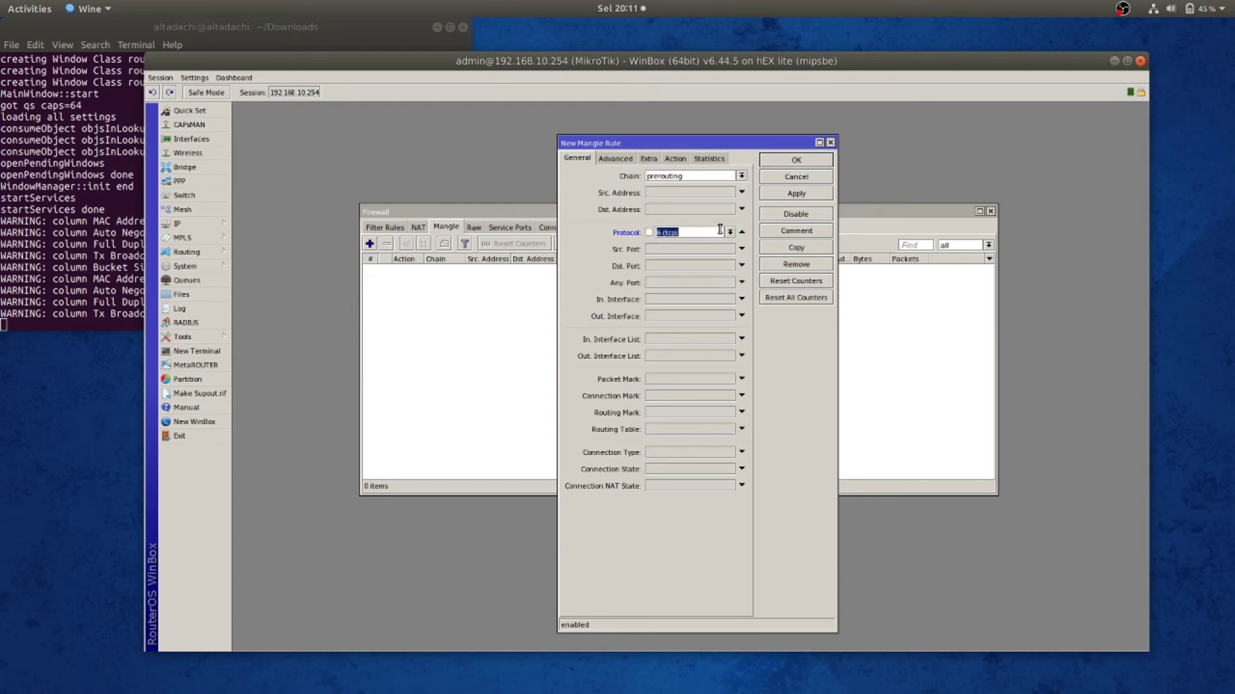
click(672, 267)
text(80,443)
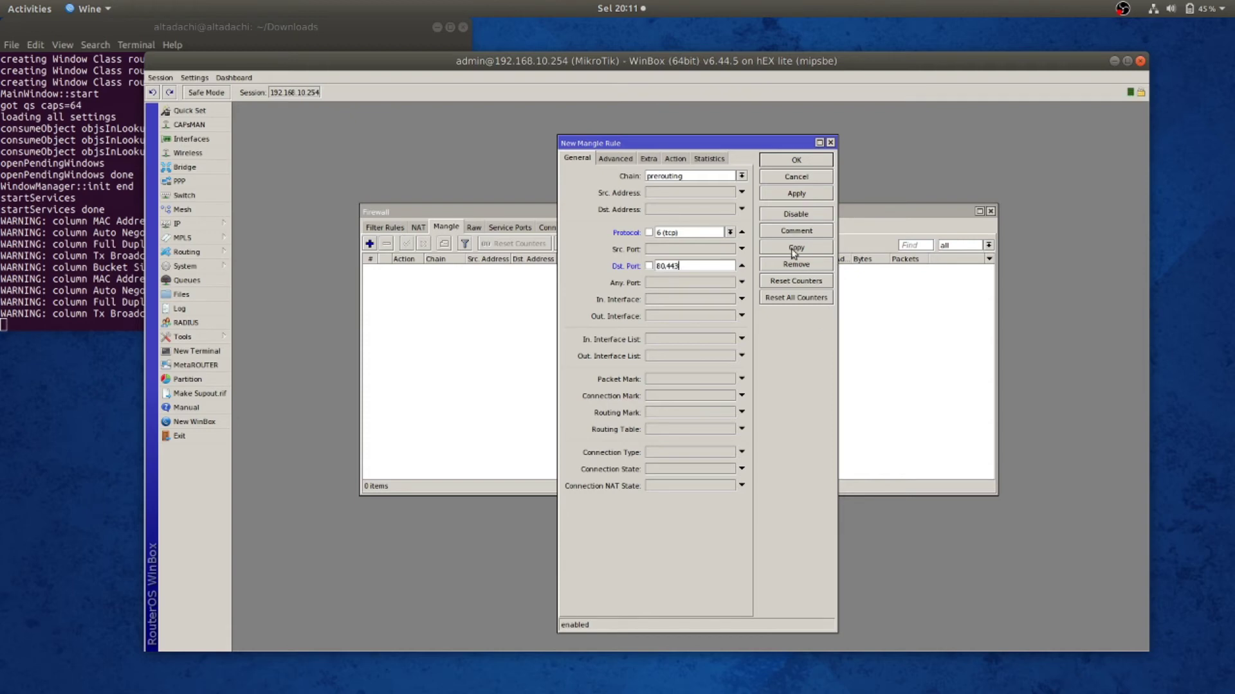
click(675, 159)
click(797, 178)
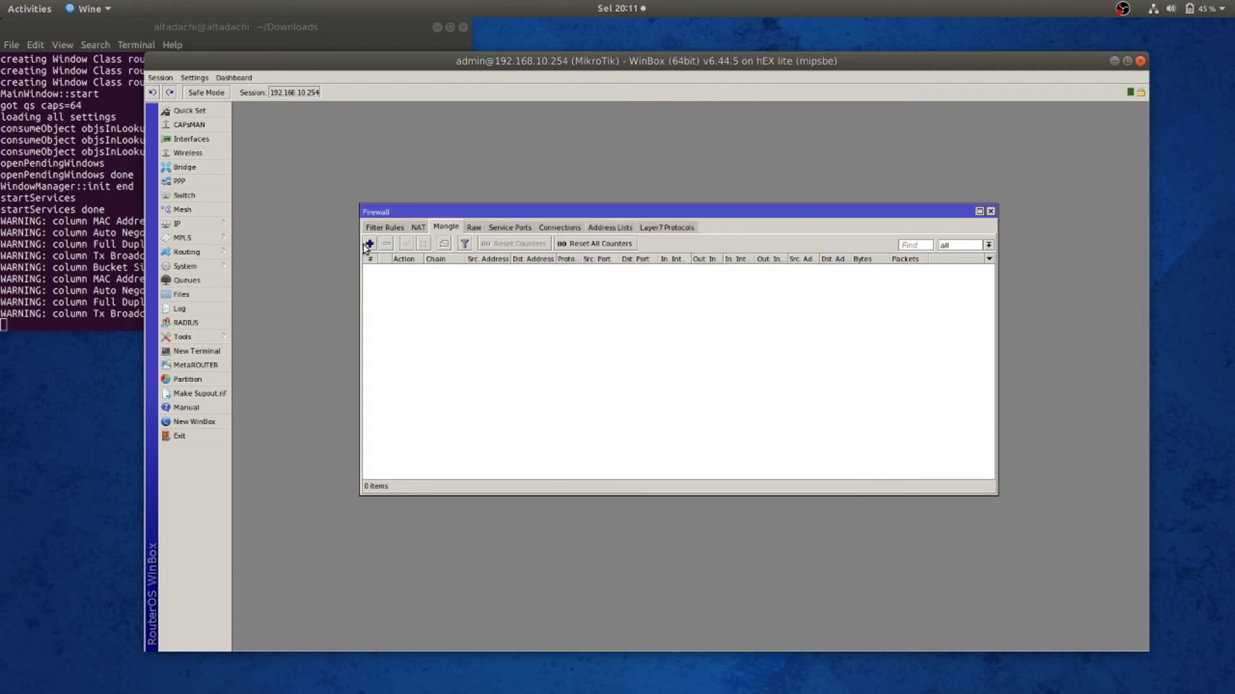
- Close and reopen the firewall window, and select the srcnat rule in the NAT list to review it
click(419, 228)
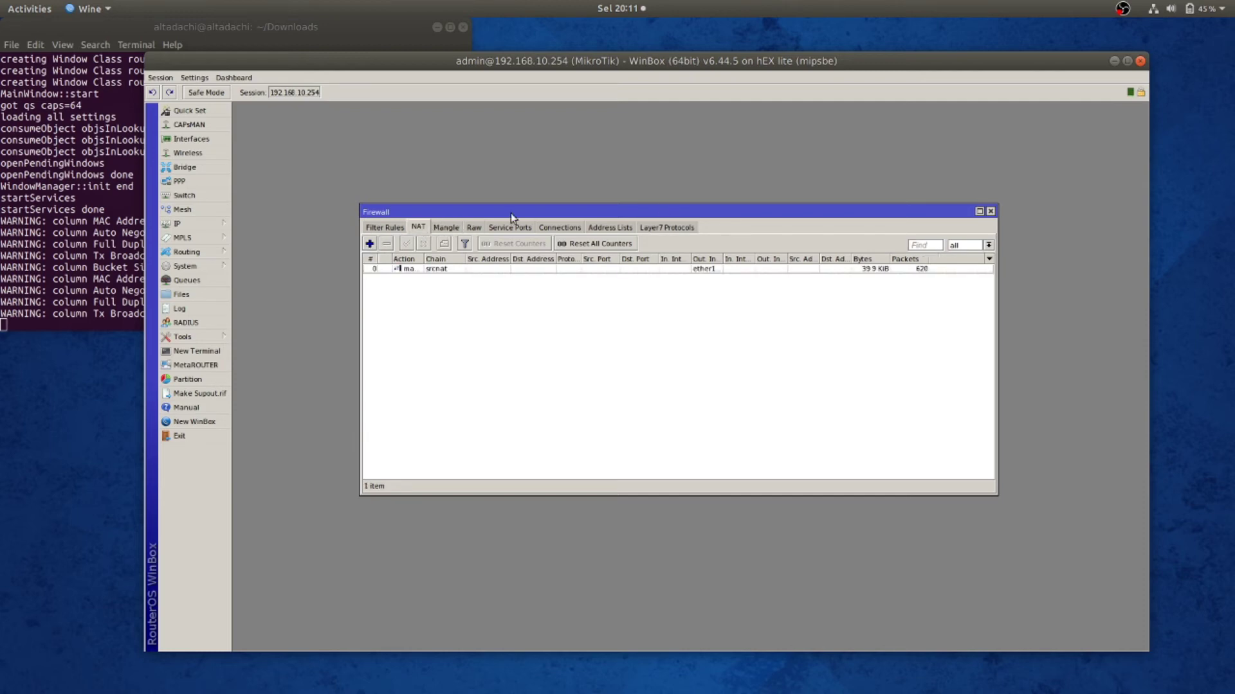
click(991, 212)
click(212, 224)
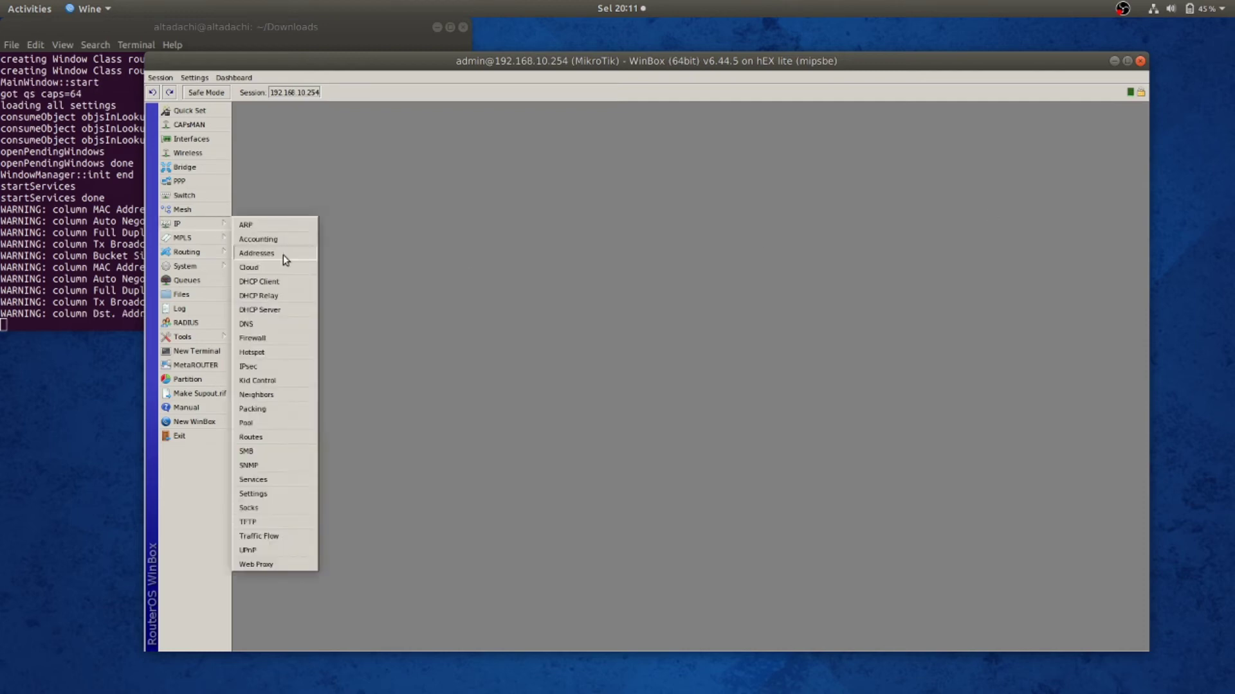
click(296, 338)
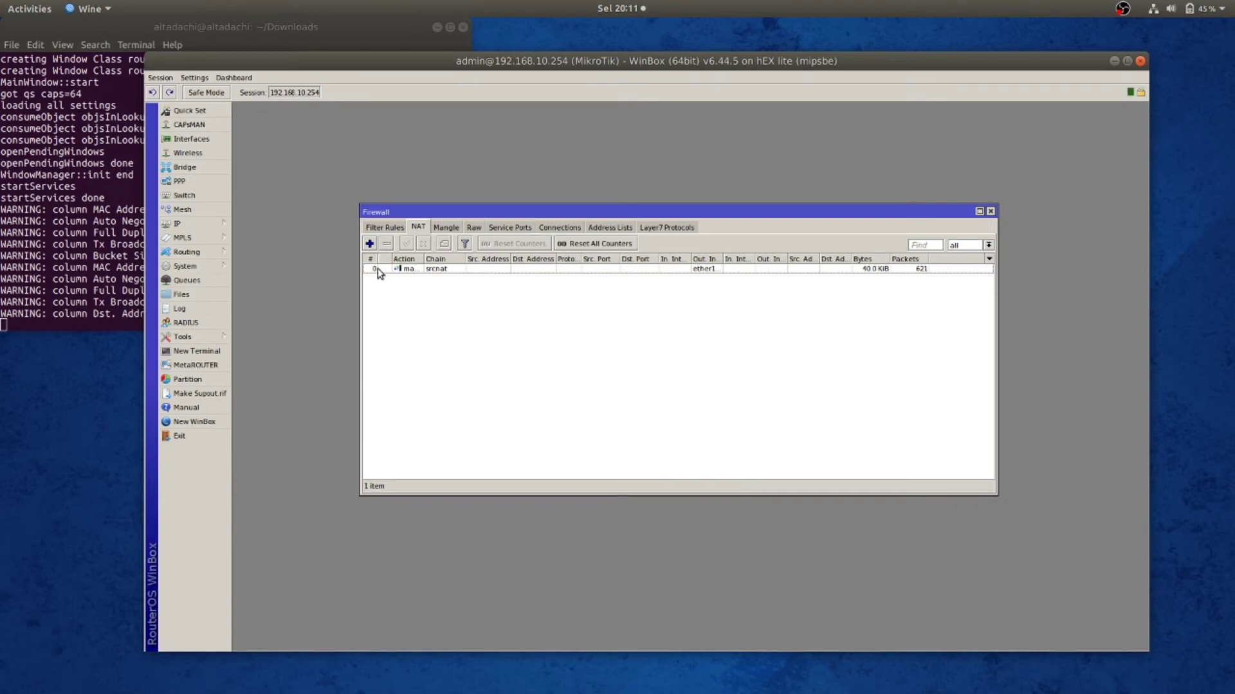
click(414, 270)
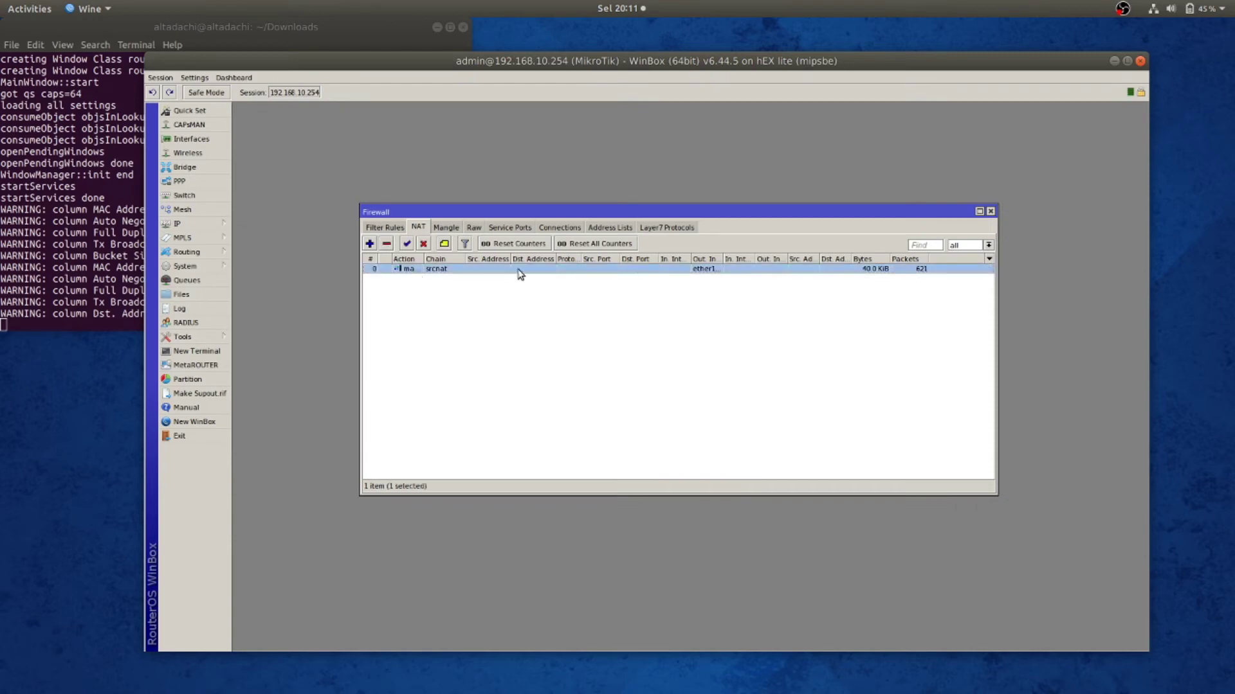
drag(604, 214, 608, 218)
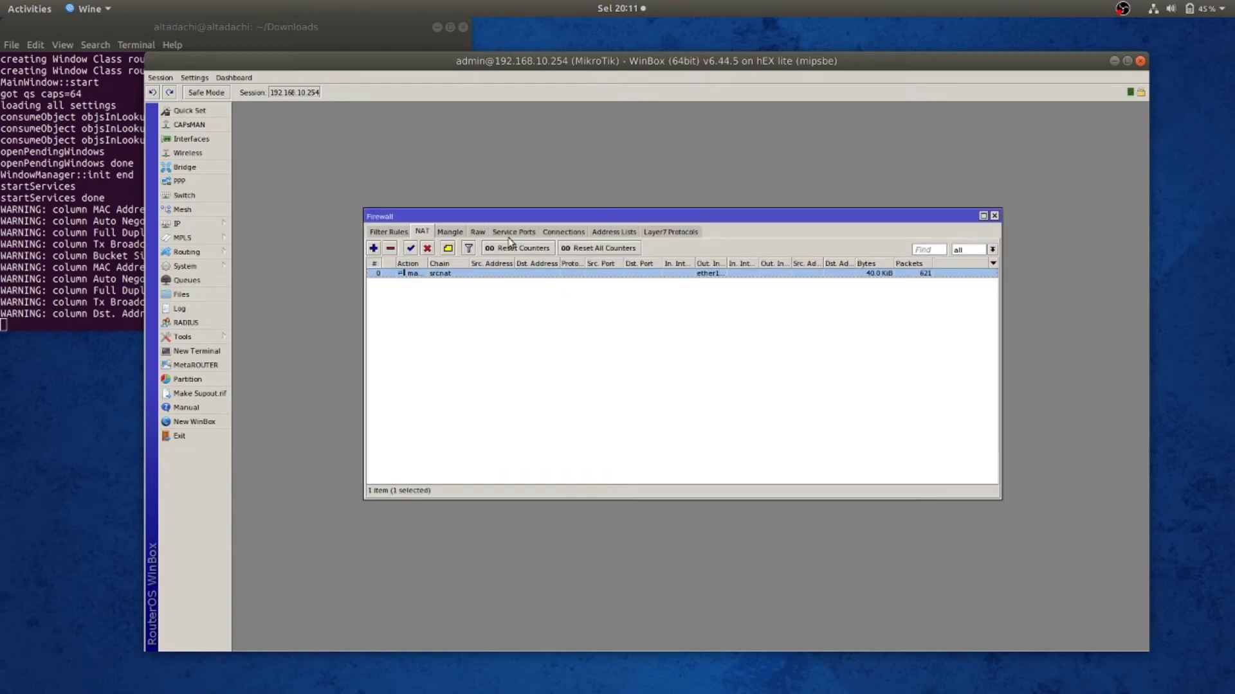
- Start a new firewall mangle rule in the prerouting chain matching protocol 6 (tcp) and destination ports 80,443
click(452, 232)
drag(637, 222, 593, 199)
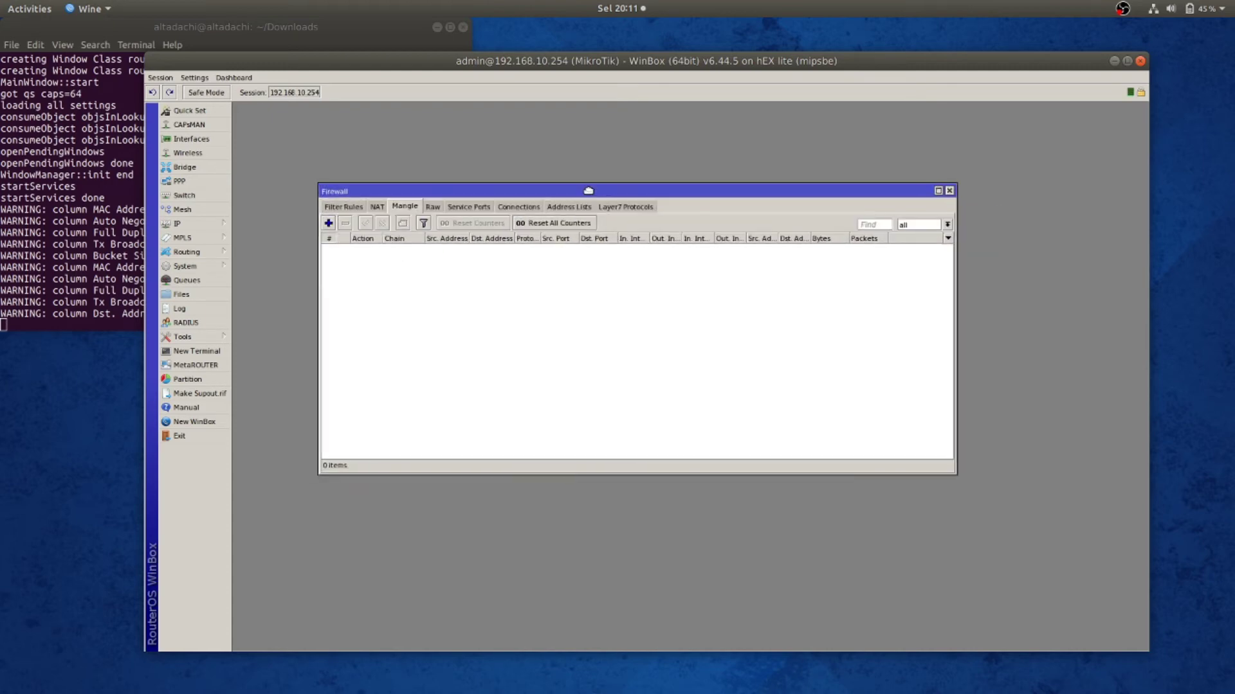
click(329, 225)
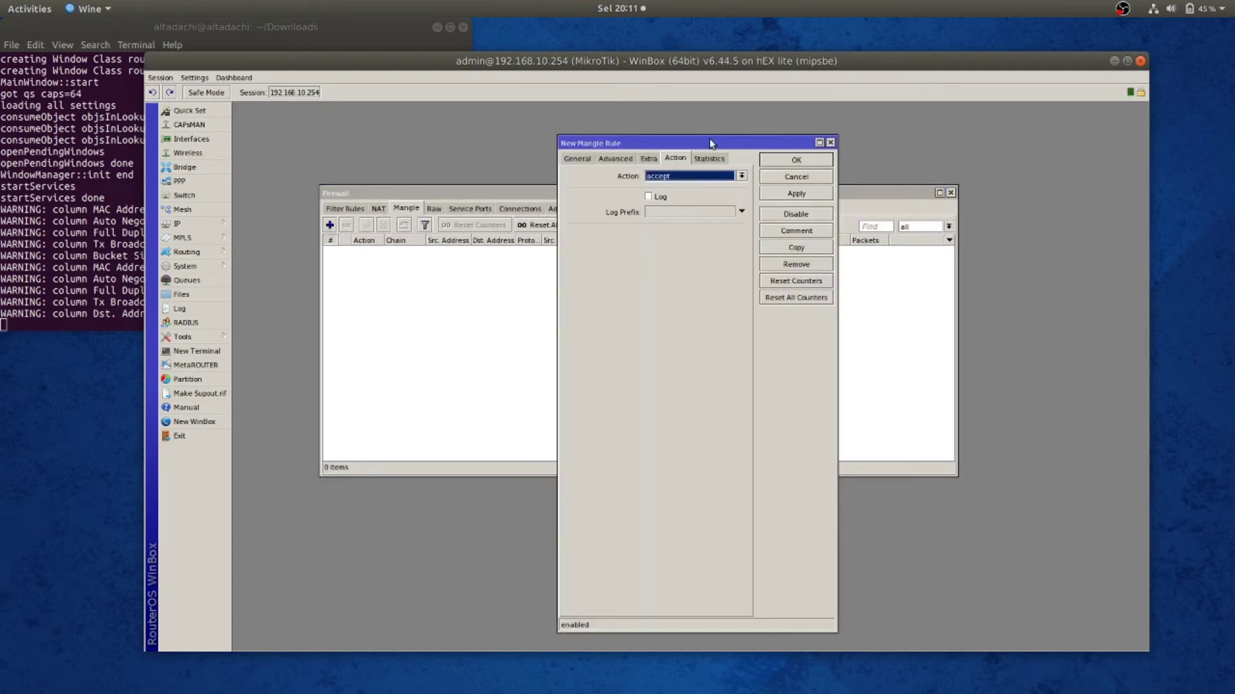
drag(711, 143, 840, 141)
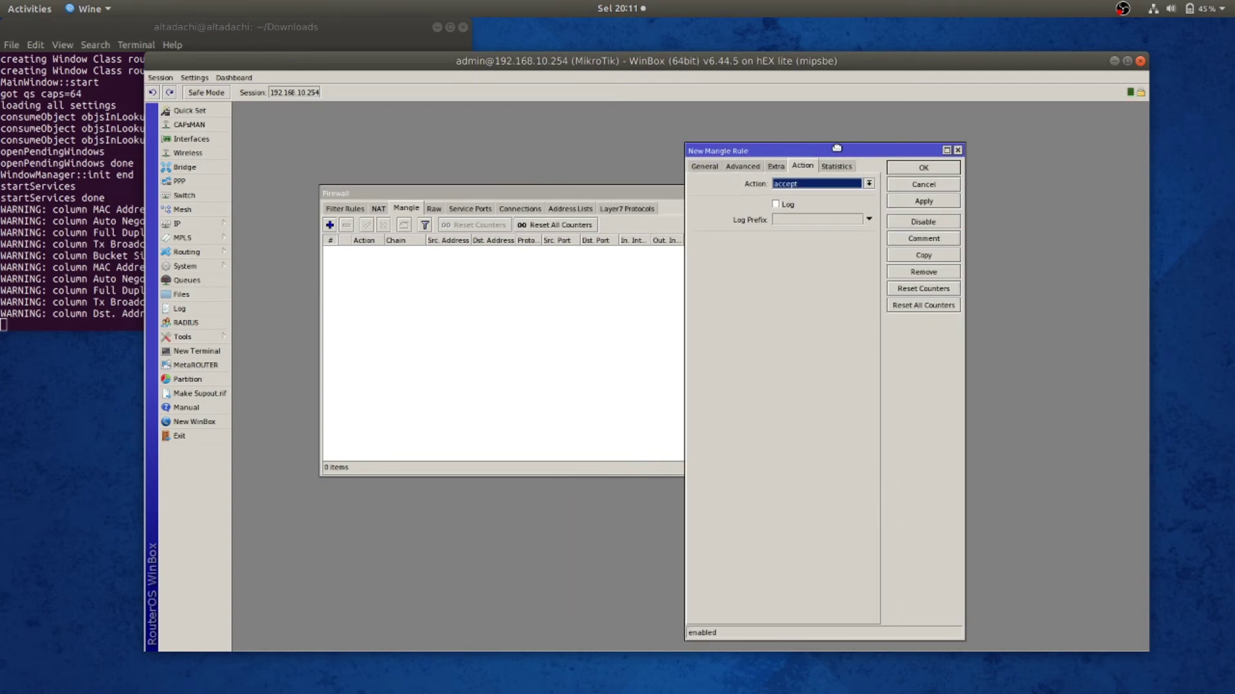
click(715, 161)
click(805, 157)
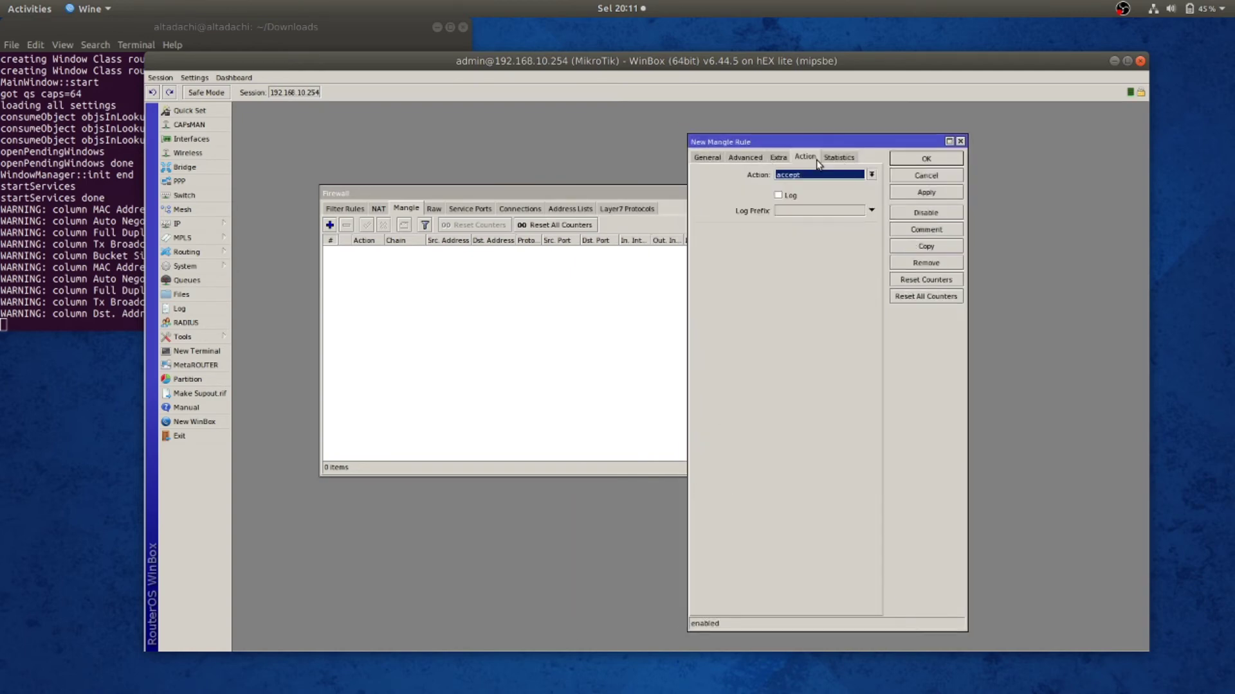
drag(857, 143, 806, 140)
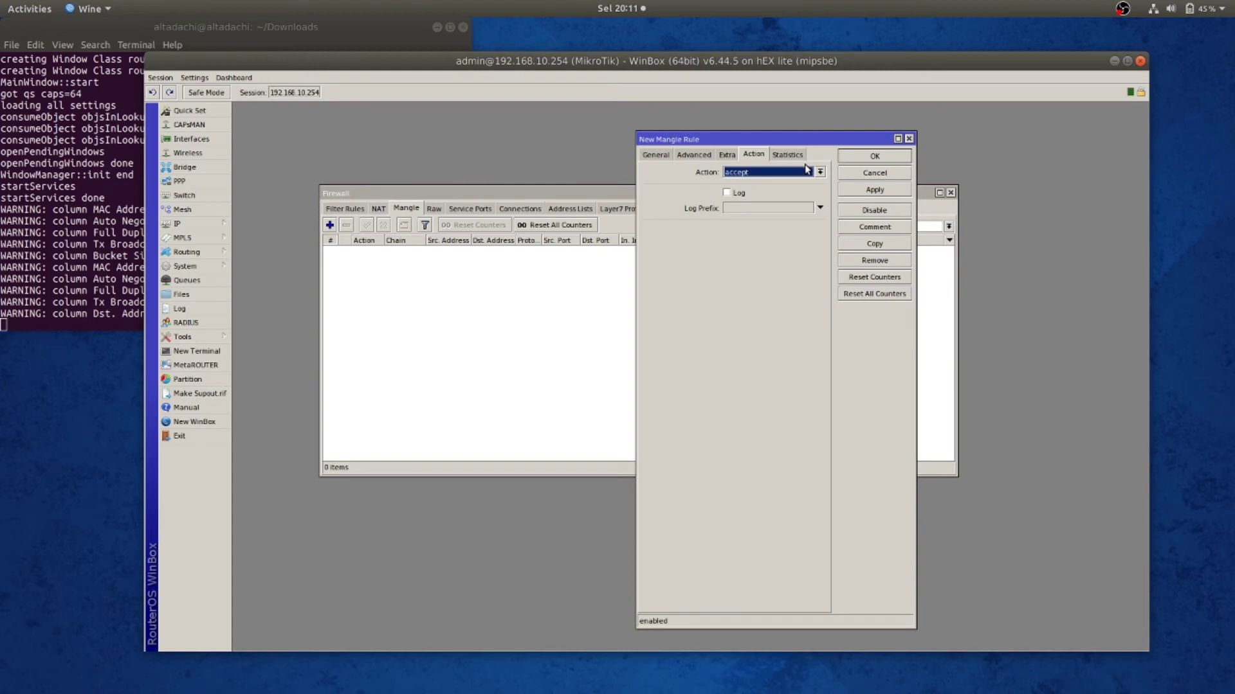
click(676, 154)
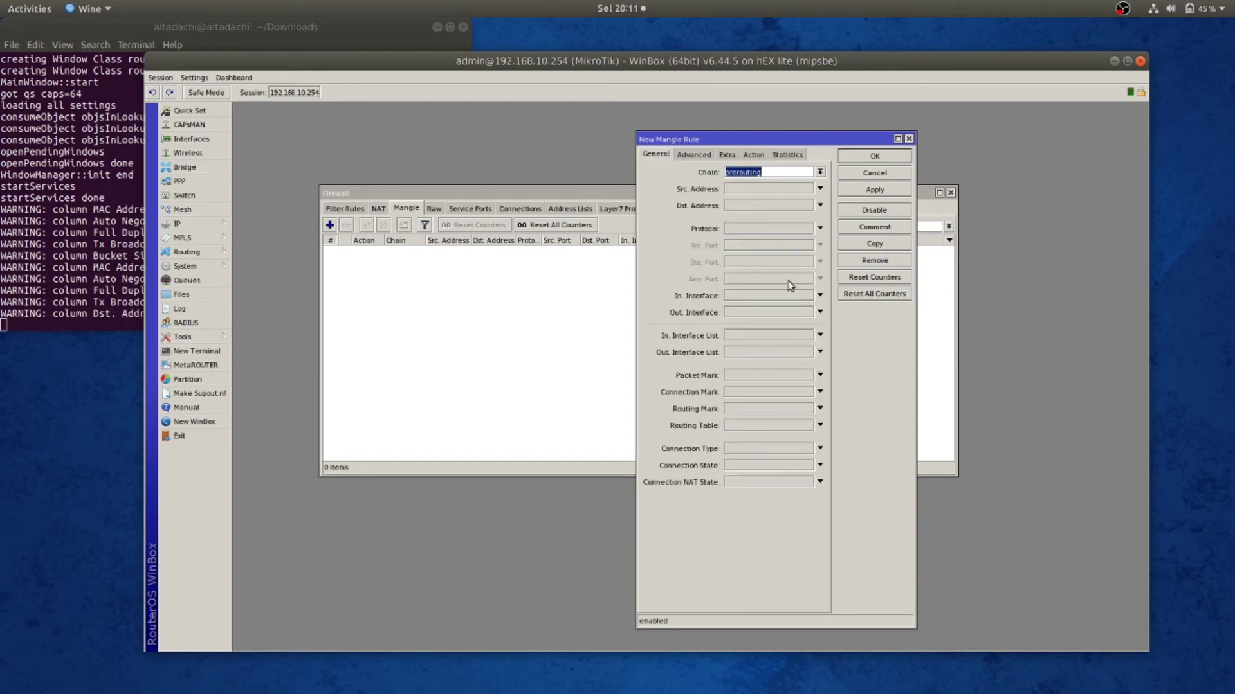
click(771, 229)
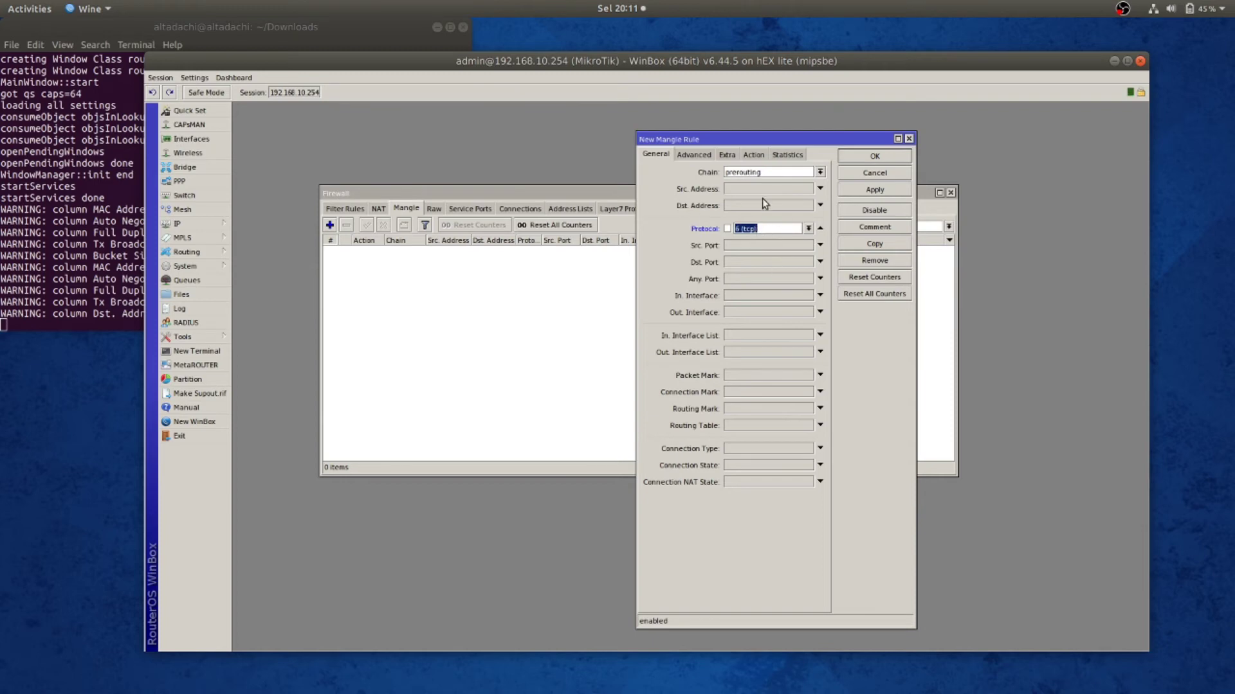
click(738, 261)
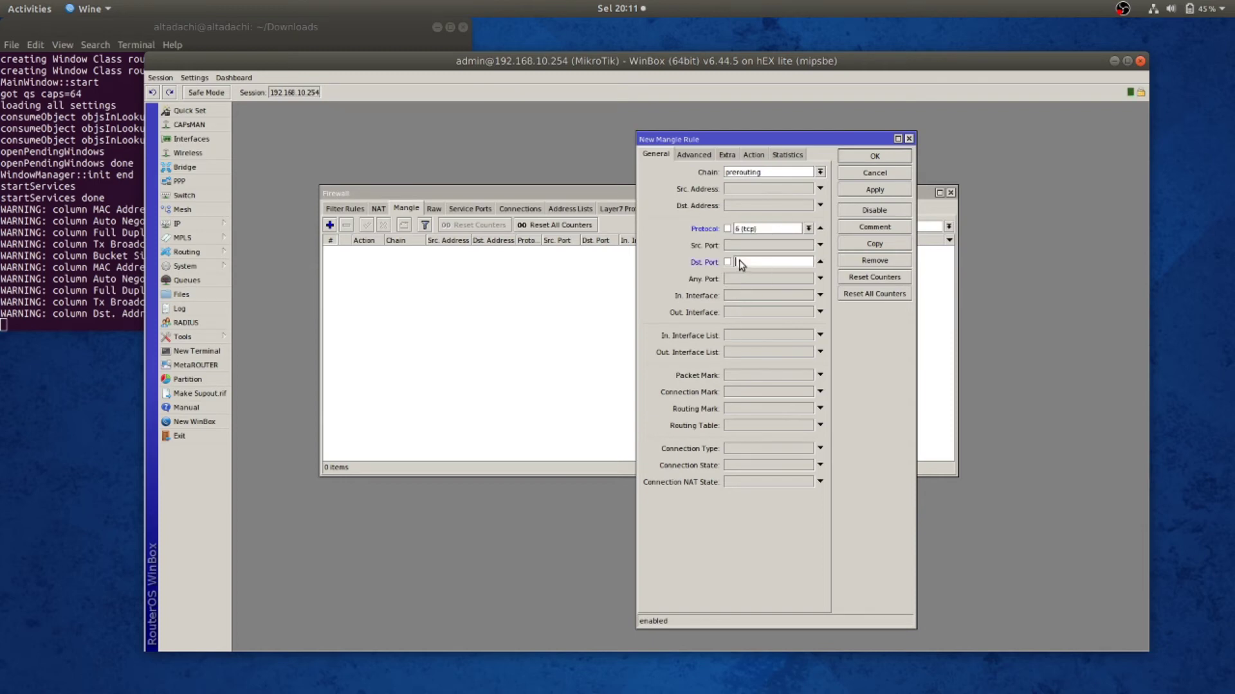
text(80,443)
- Set the rule's action to mark connection with new connection mark browsing-conn, save it, and select it in the mangle list
click(753, 154)
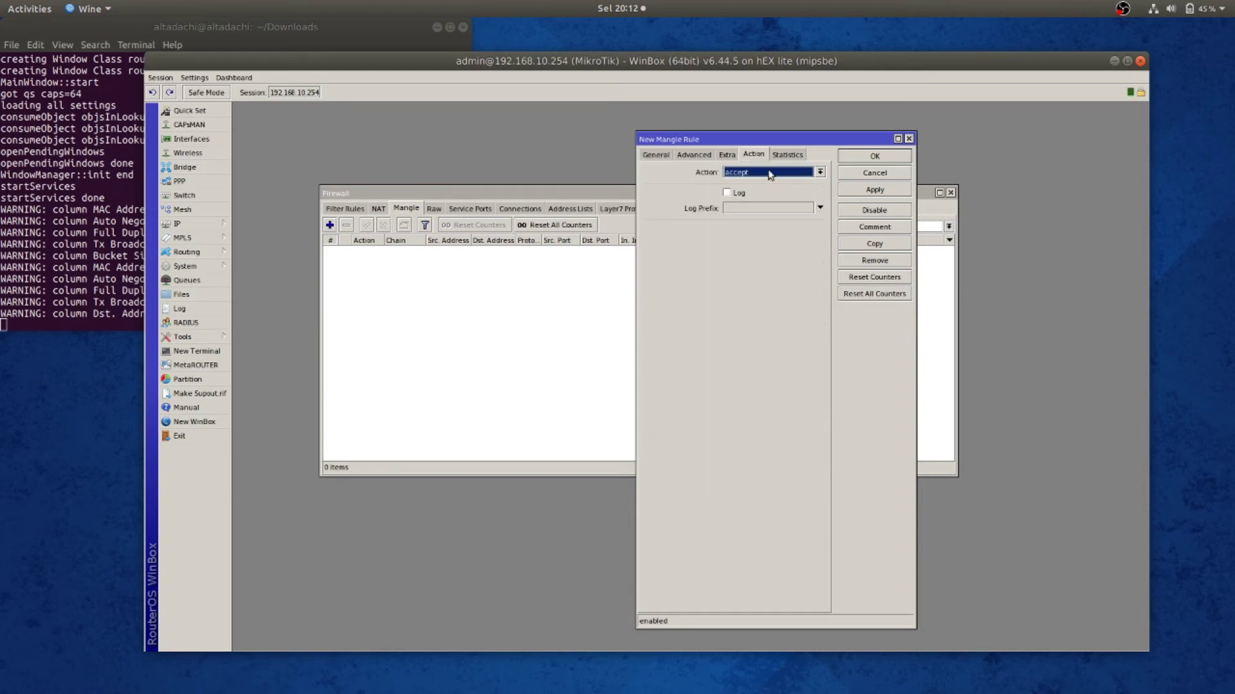
click(772, 173)
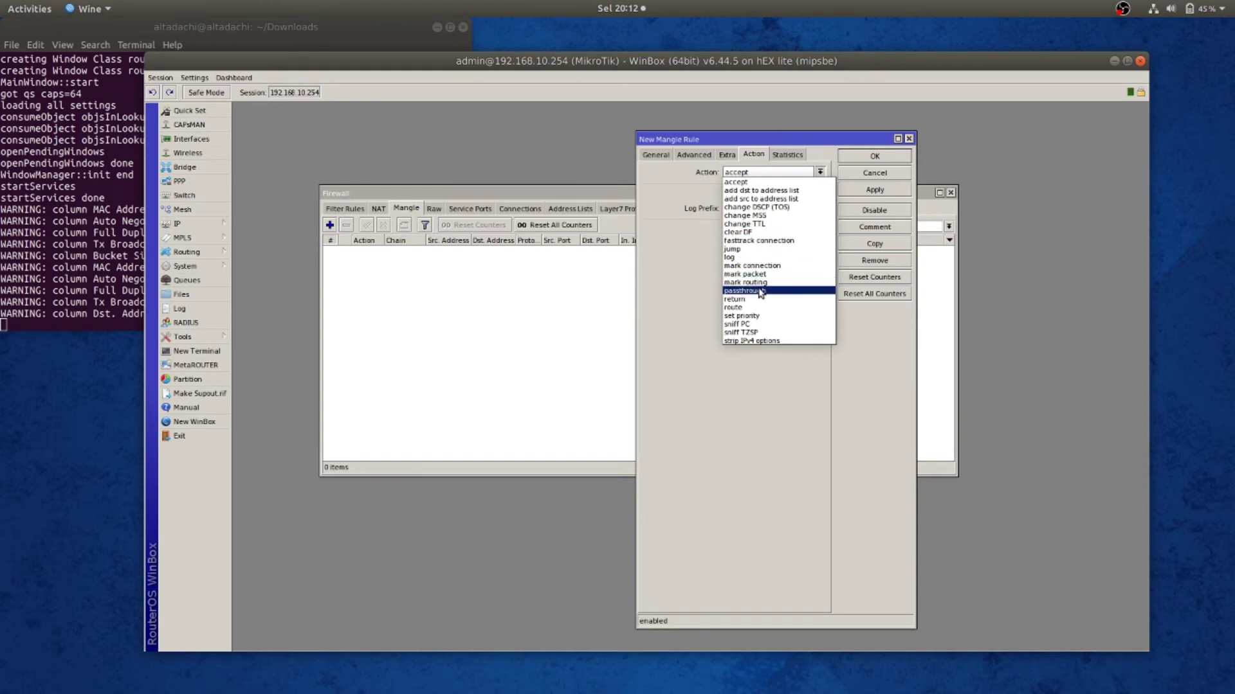
click(766, 266)
click(748, 229)
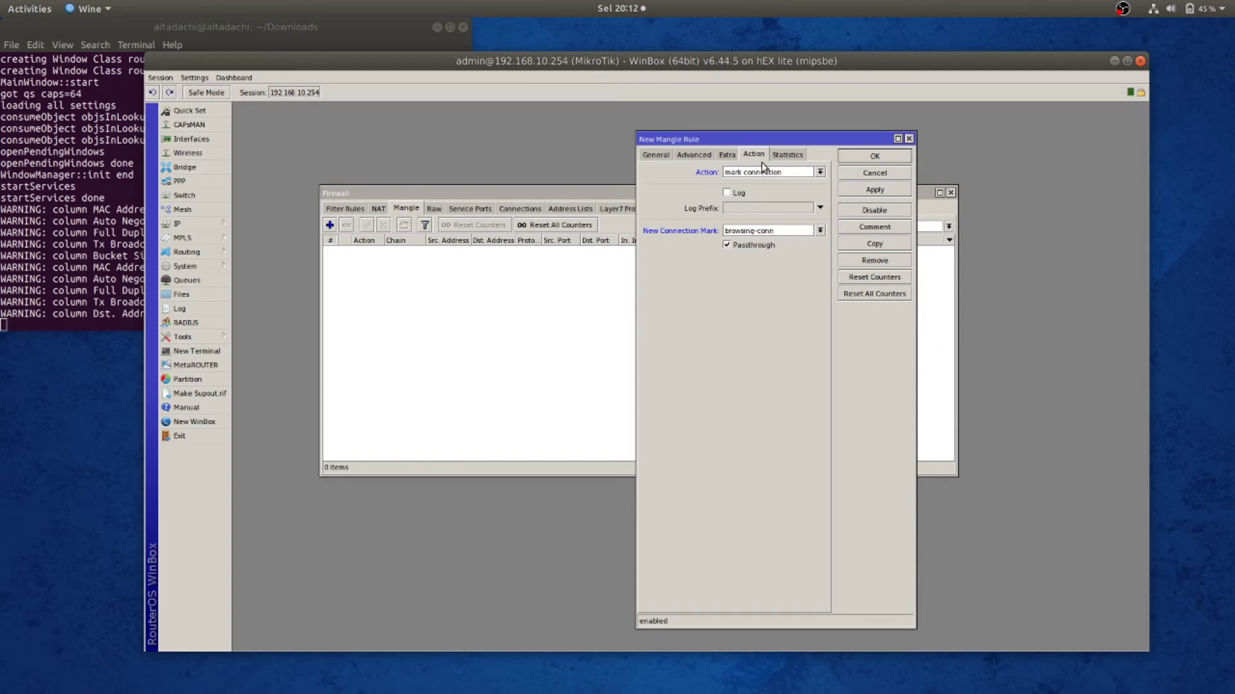
click(657, 156)
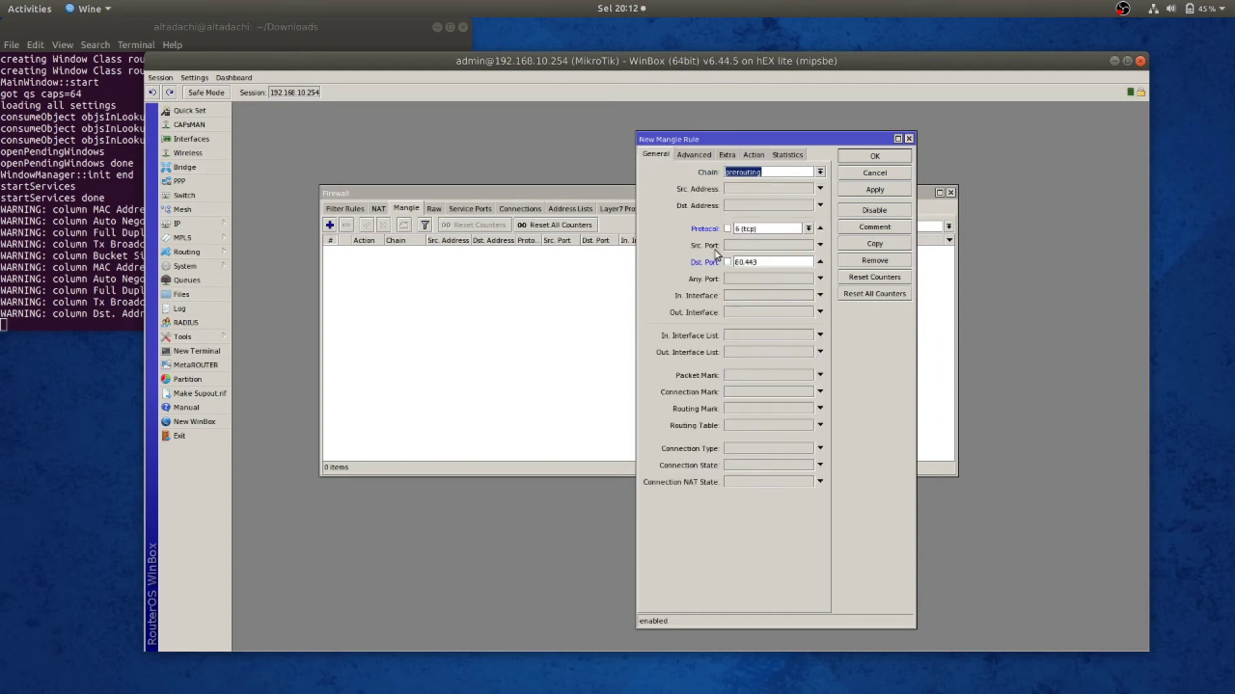
click(754, 155)
click(890, 192)
click(882, 156)
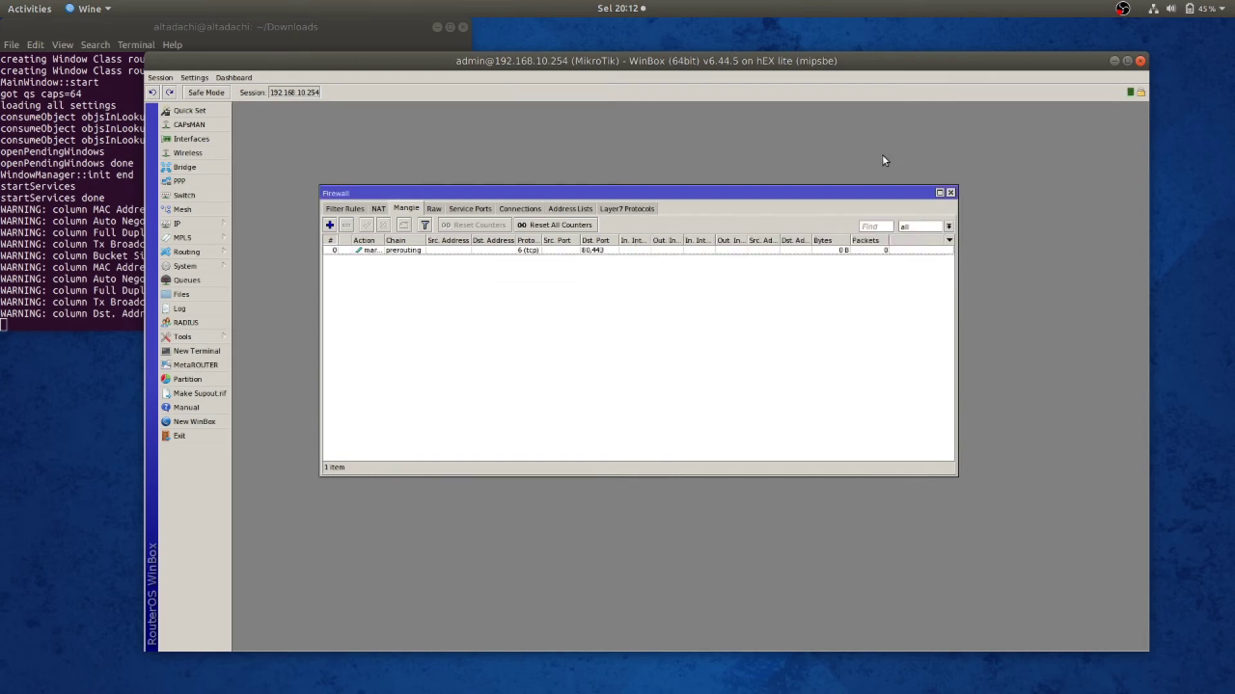
click(846, 251)
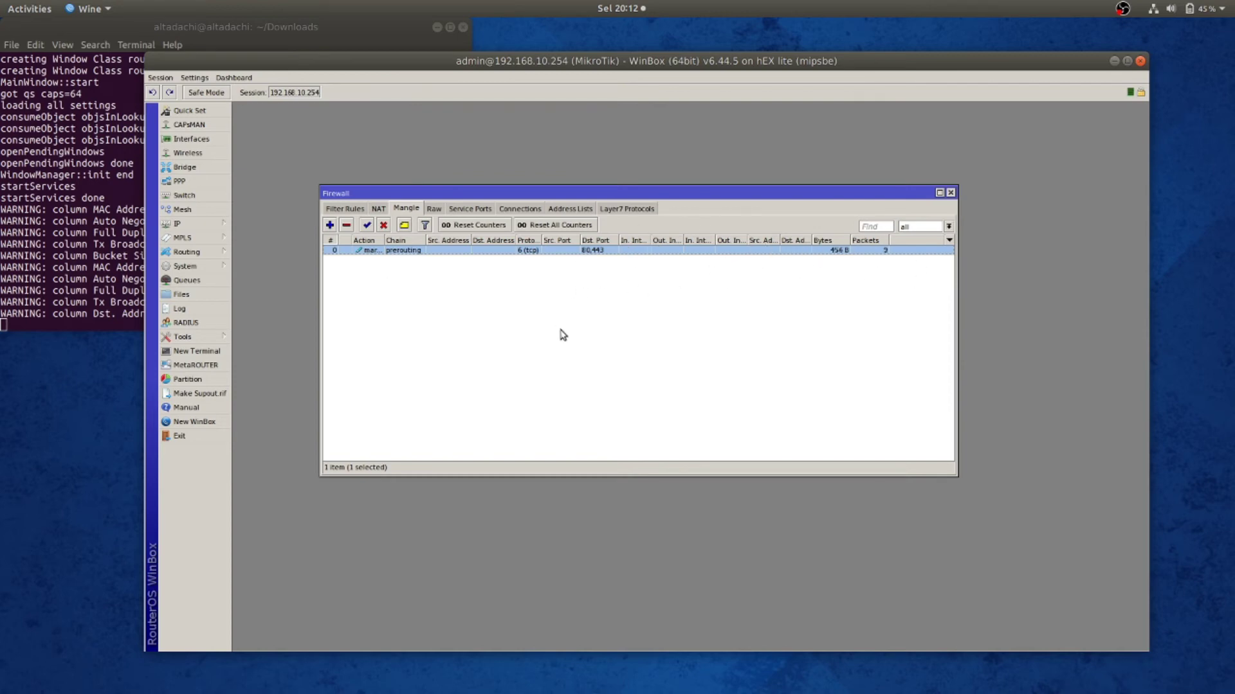
- Switch to Chrome, open a new tab, and arrange the browser and WinBox side by side with the mangle rule's byte counter visible
click(8, 40)
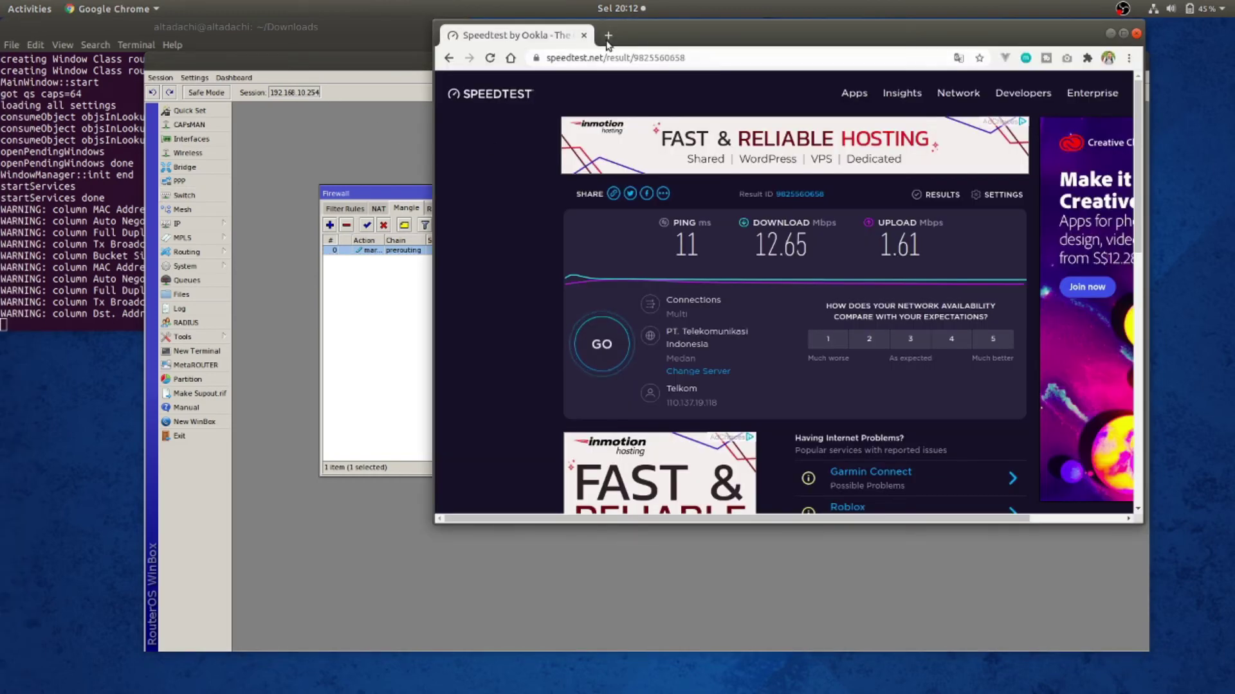
click(607, 36)
text(youtbbe)
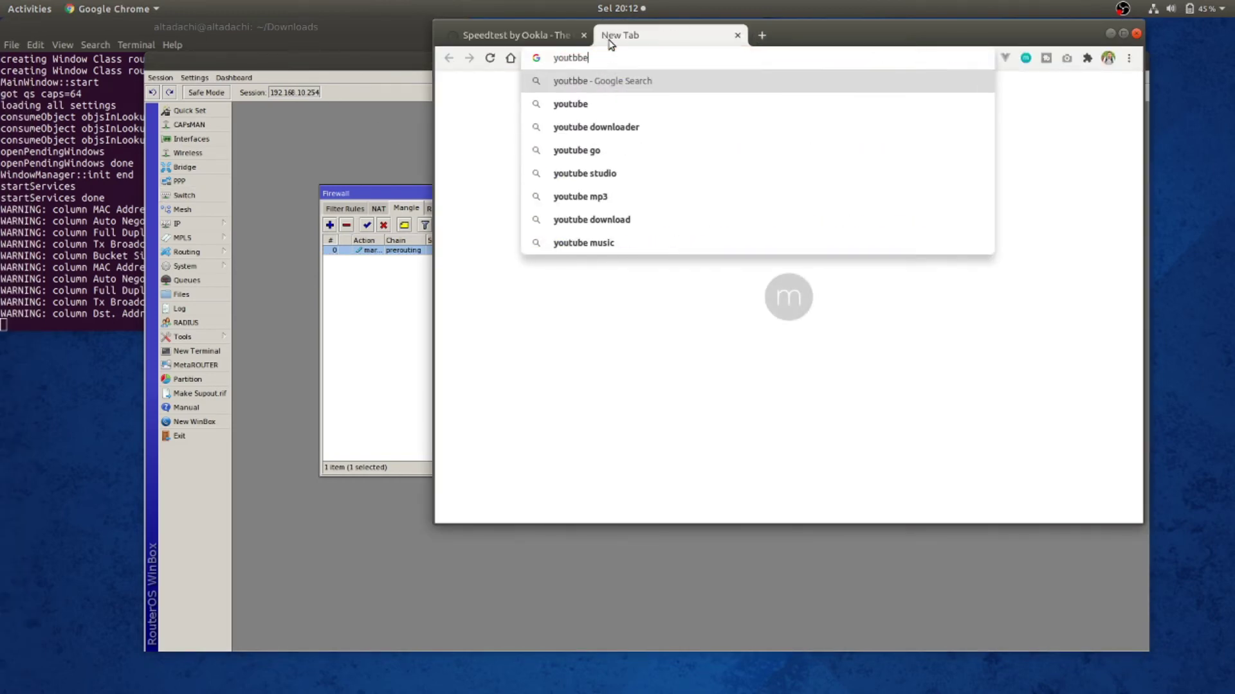
key(BackSpace)
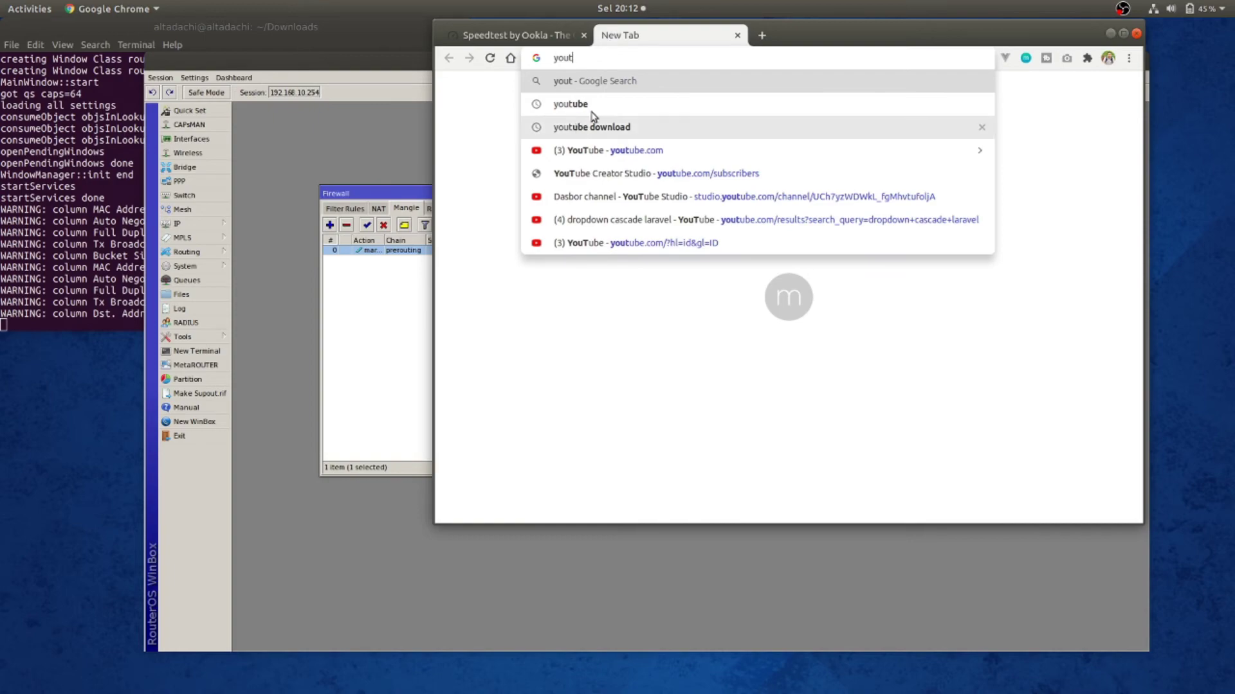
drag(784, 33, 2, 70)
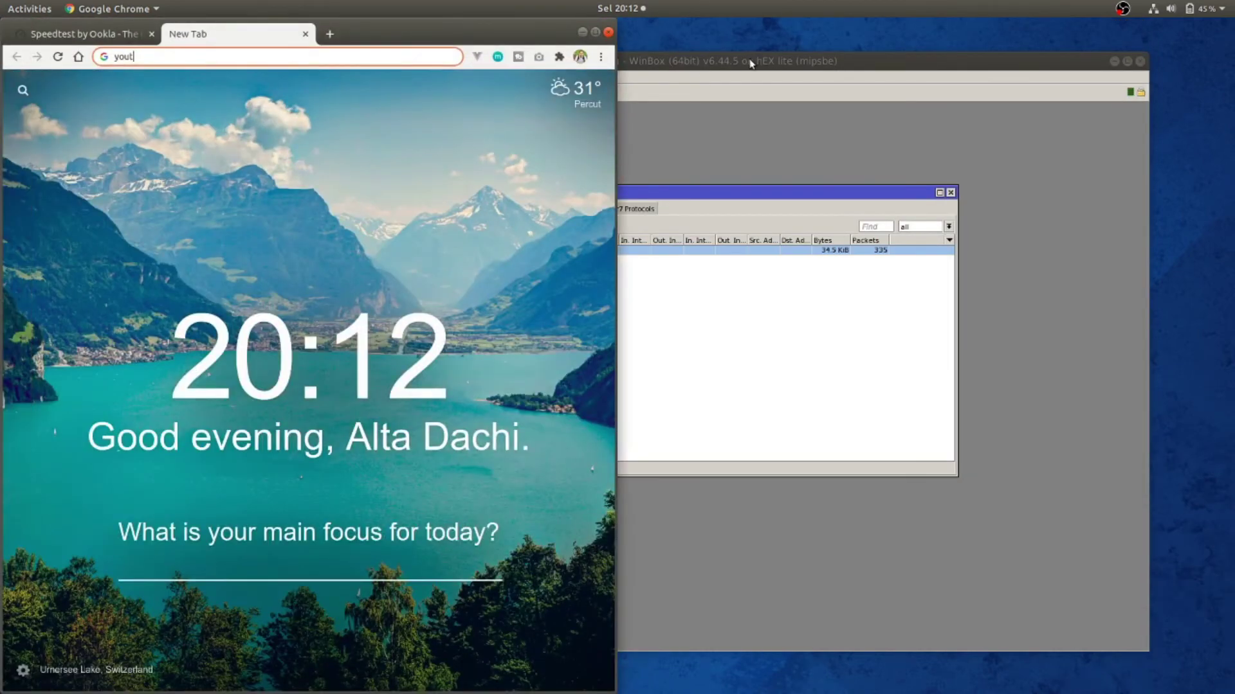
drag(750, 63, 1233, 93)
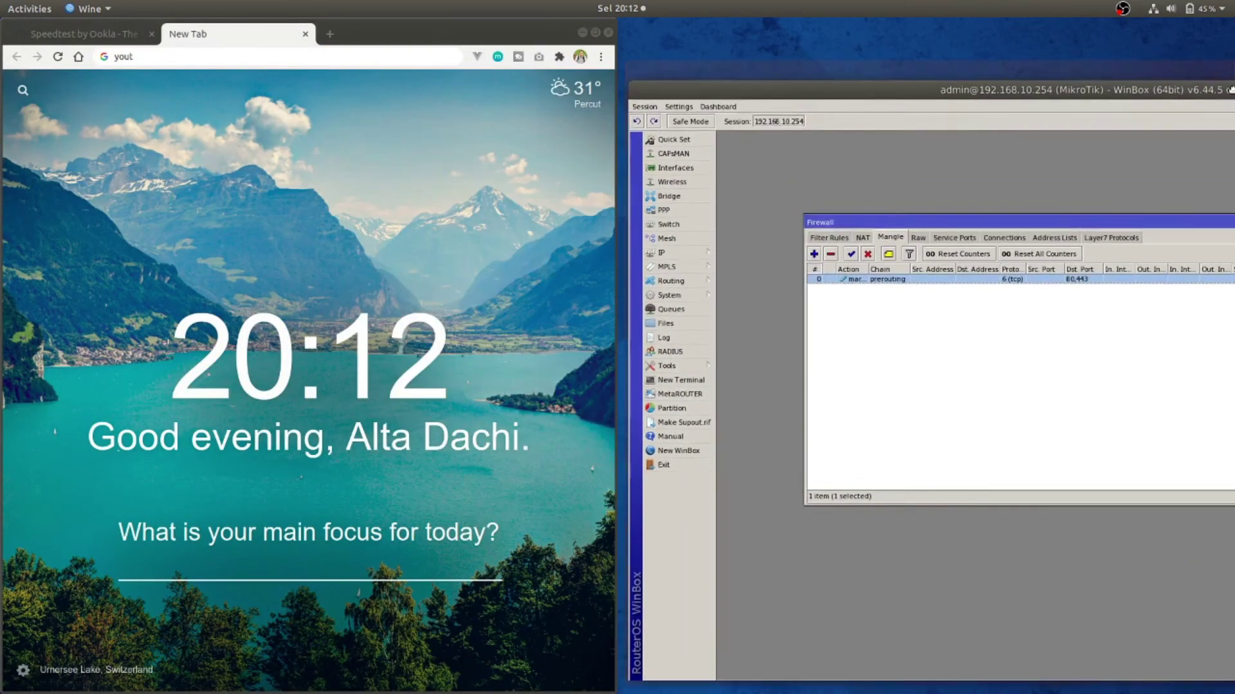
drag(978, 158, 906, 151)
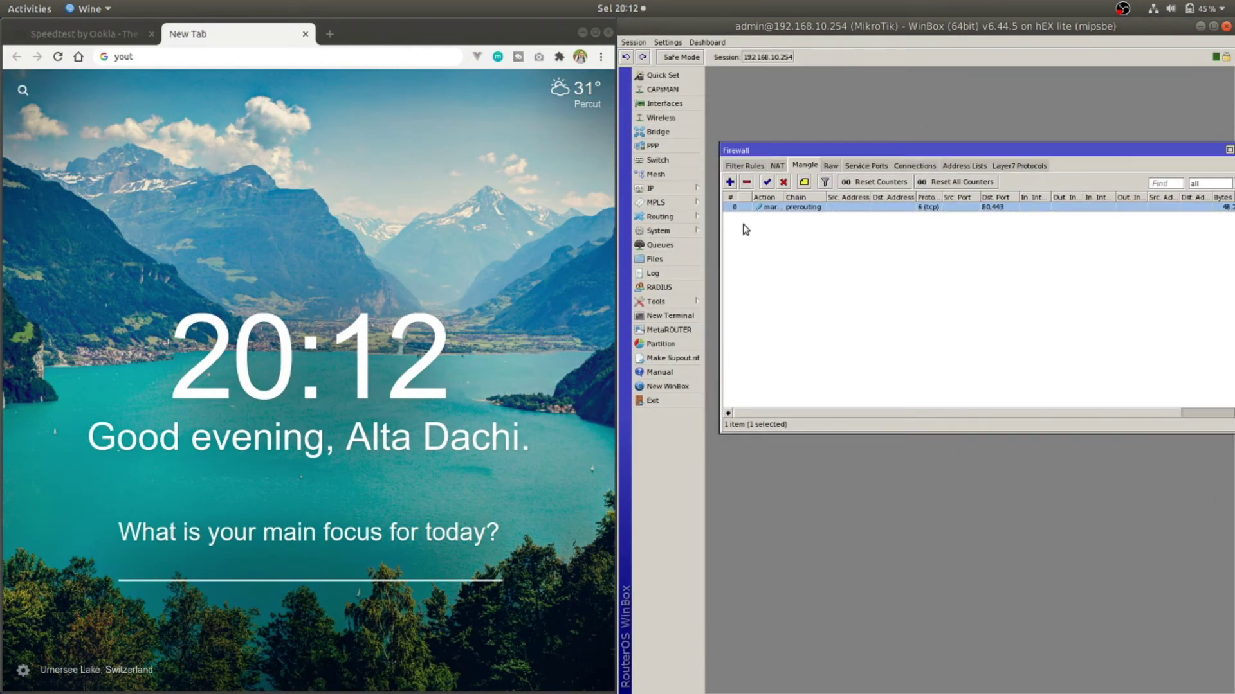
click(212, 57)
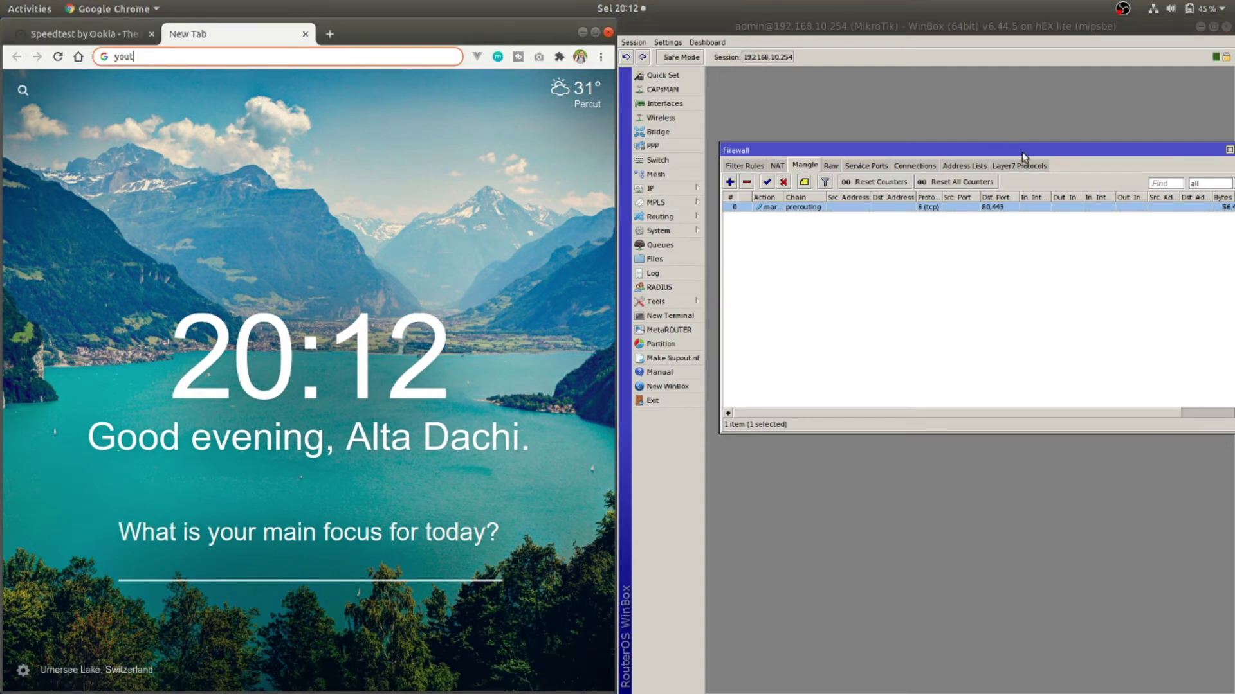
mouse_move(992, 152)
mouse_down()
mouse_move(957, 152)
mouse_move(1010, 150)
mouse_up()
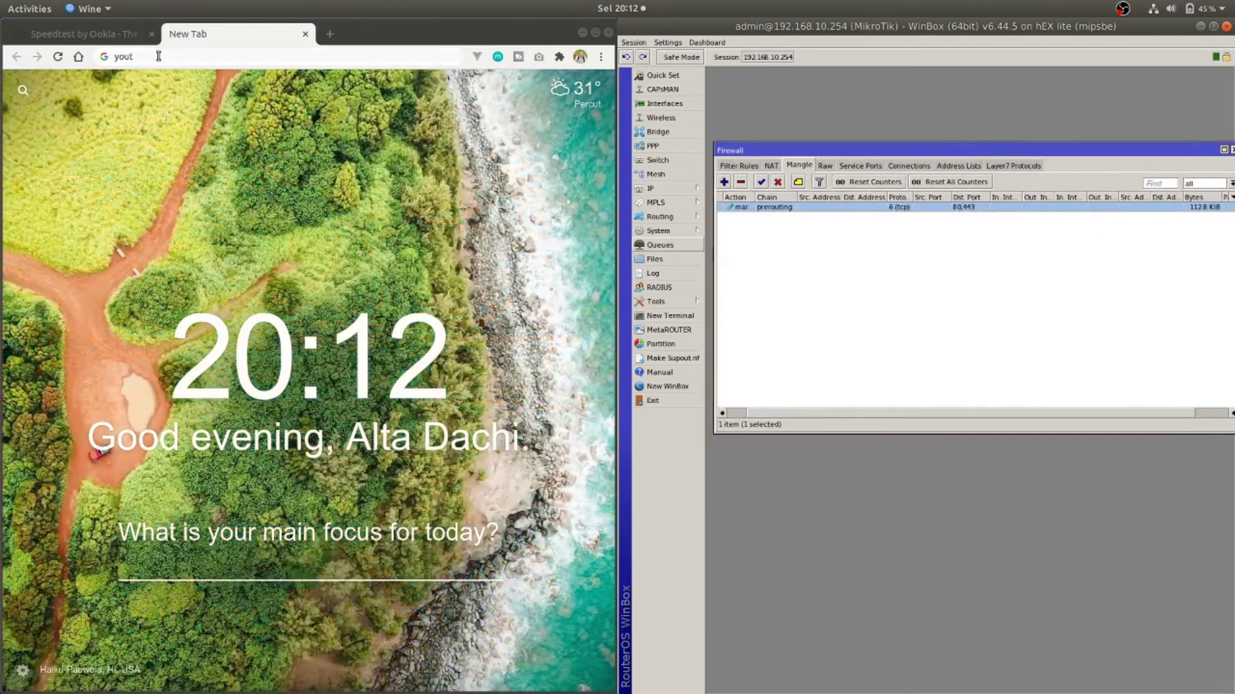
- Load youtube.com in the new tab to generate web traffic for the mangle rule
click(159, 56)
key(BackSpace)
key(BackSpace)
key(BackSpace)
key(BackSpace)
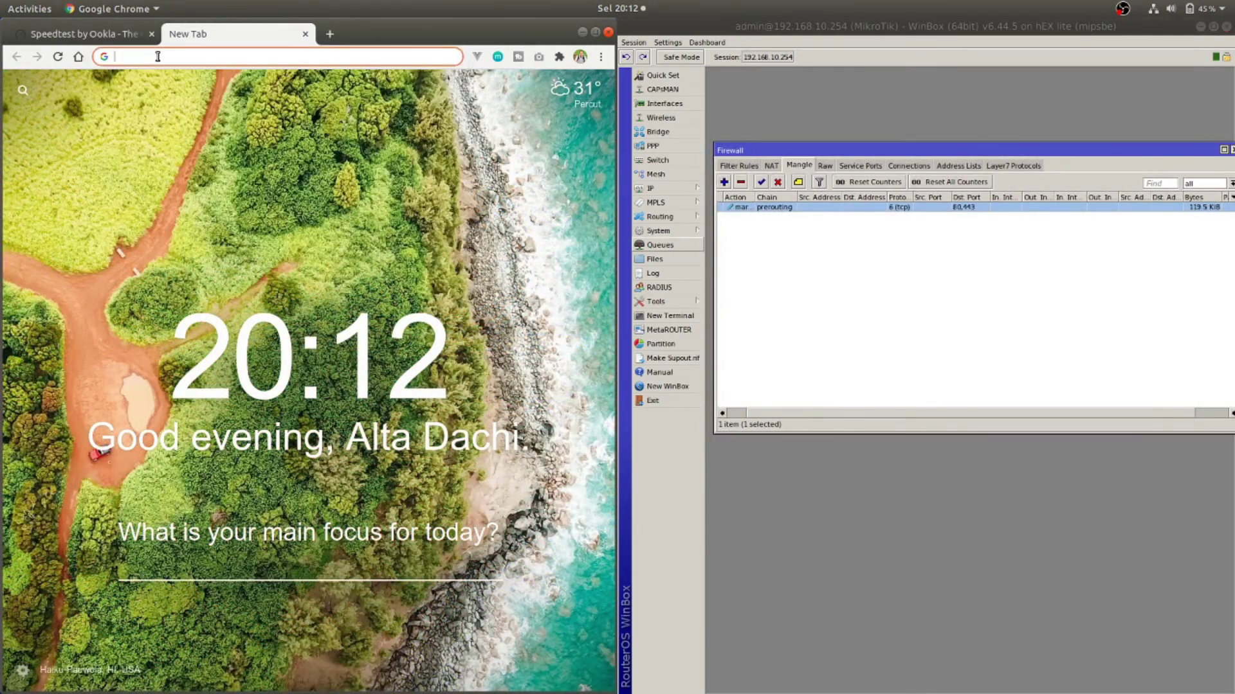
text(yo)
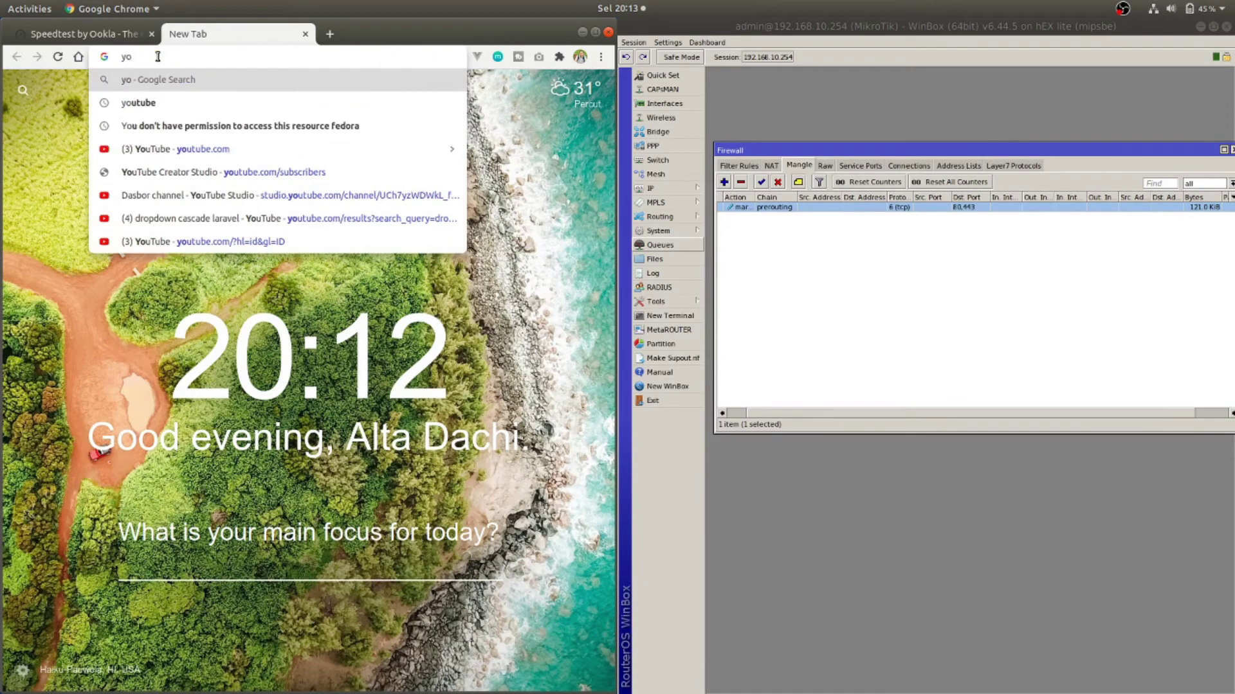
text(utube.com)
key(Return)
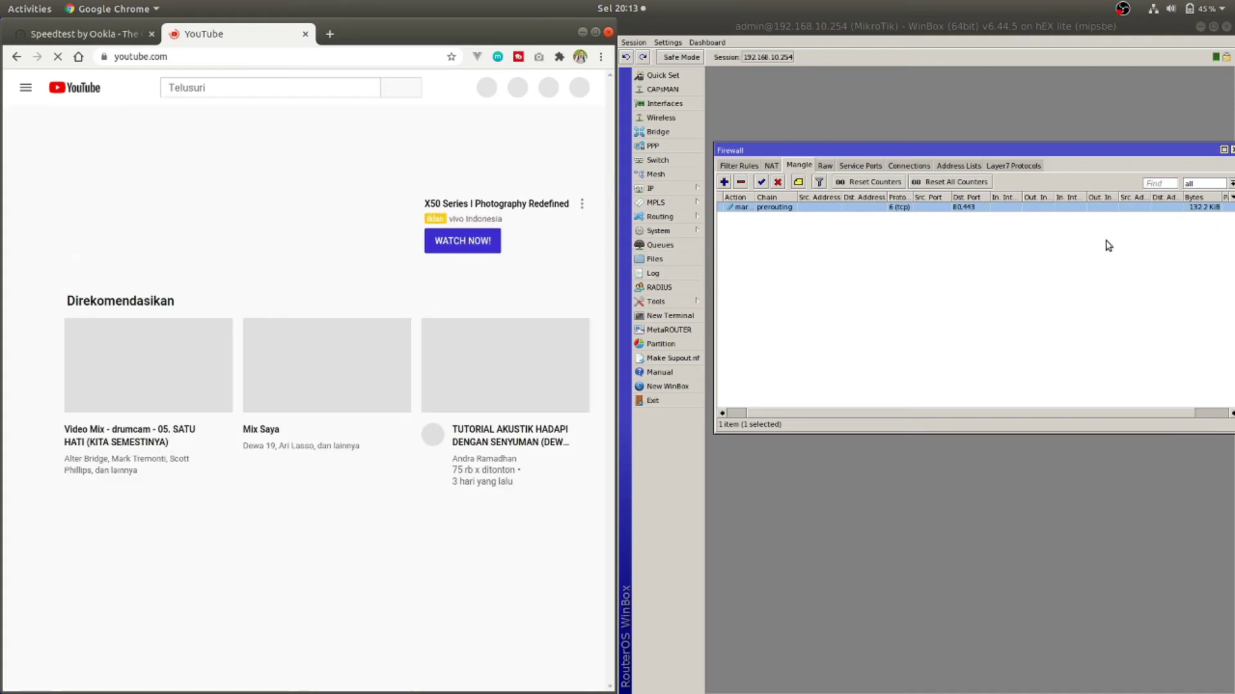
click(1024, 285)
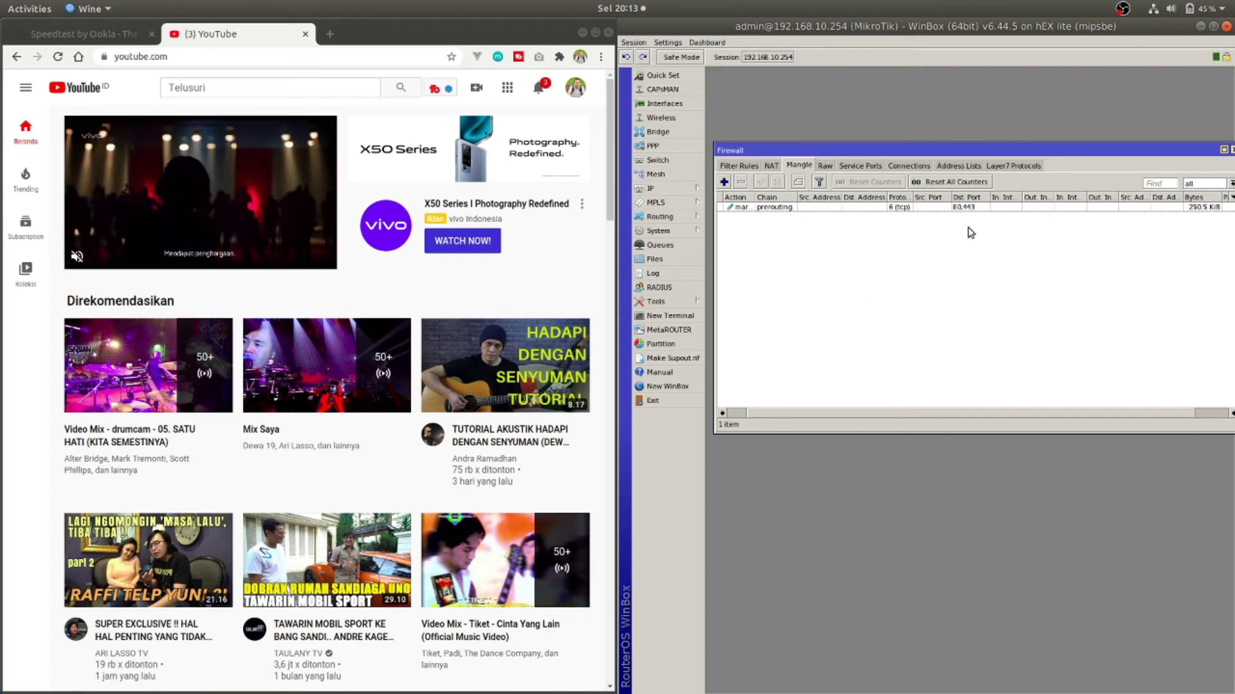
- Start a second mangle rule with action mark packet, passthrough disabled and new packet mark limitDownload
click(724, 183)
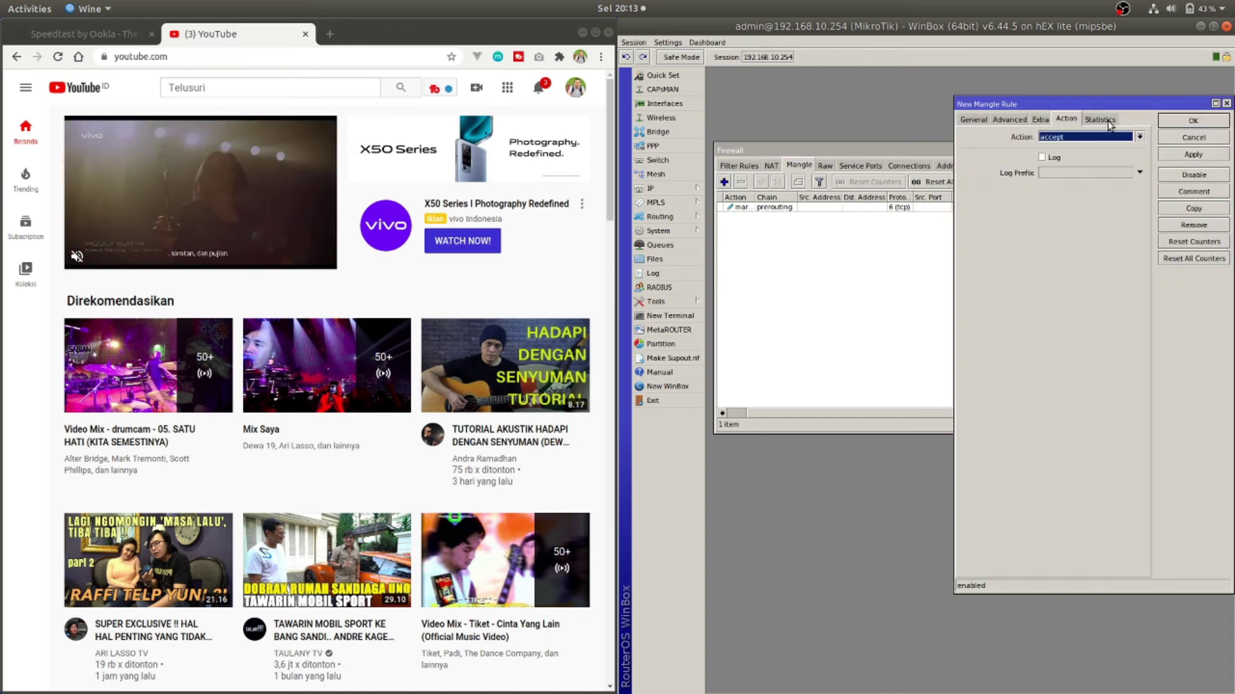
drag(1126, 106, 957, 133)
click(970, 163)
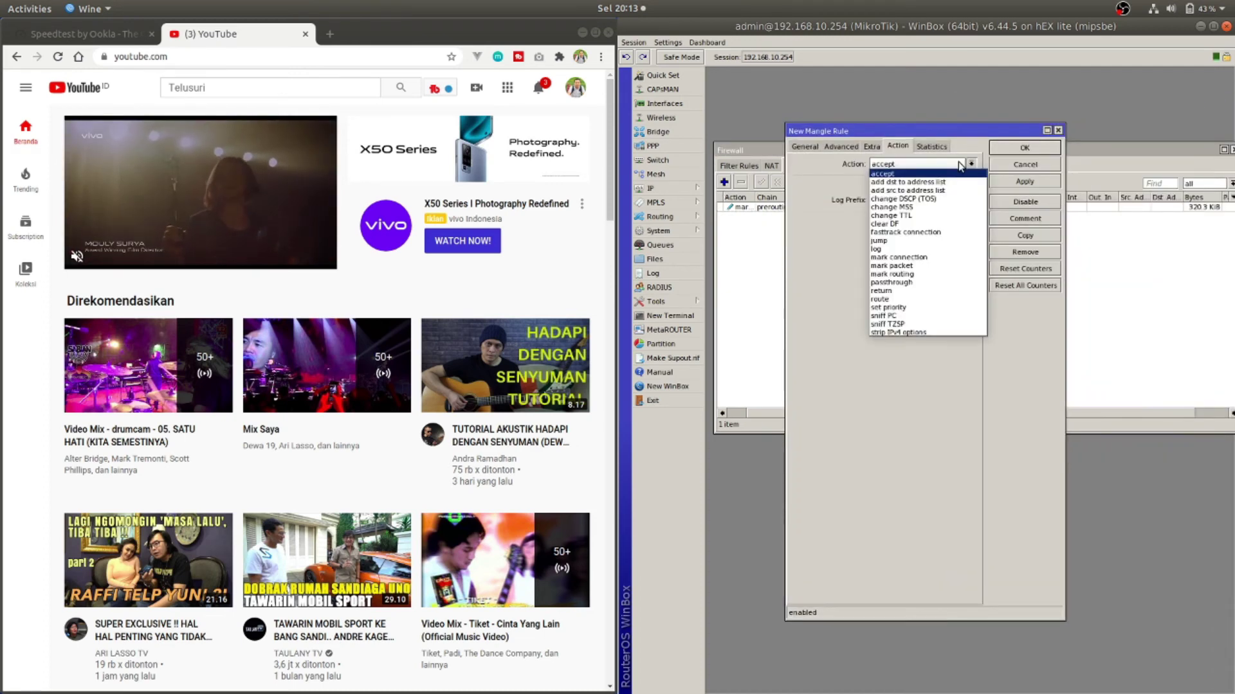
click(937, 268)
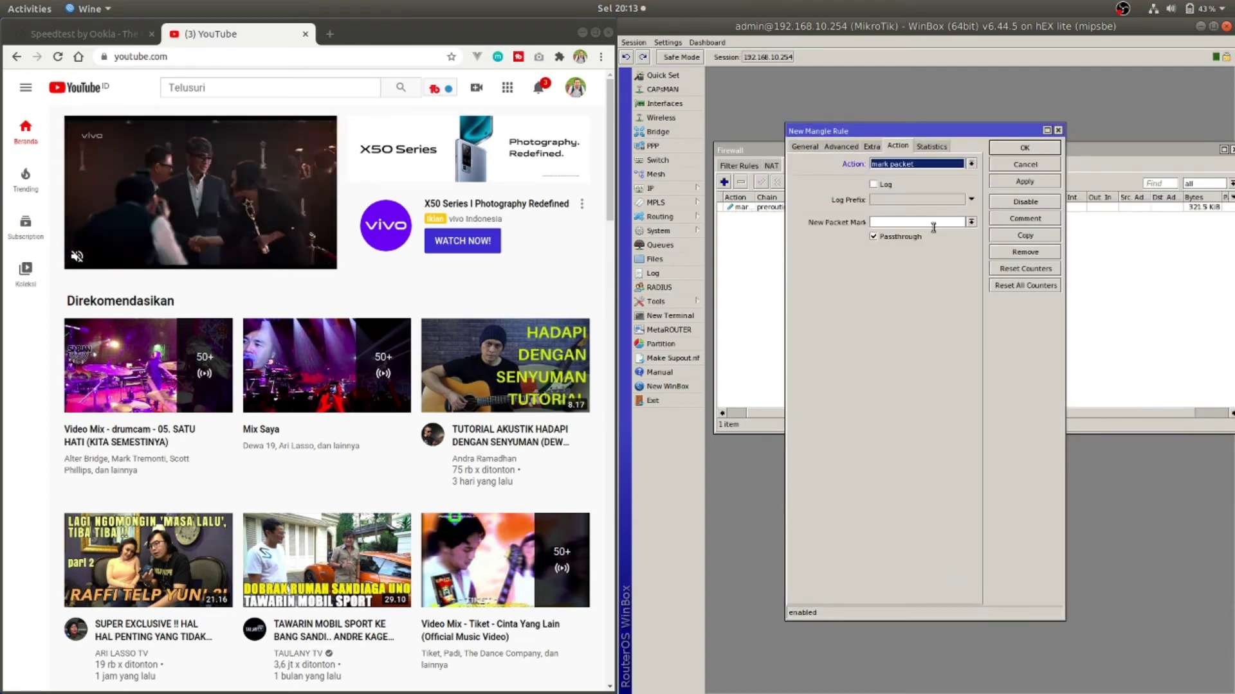
click(896, 238)
click(899, 221)
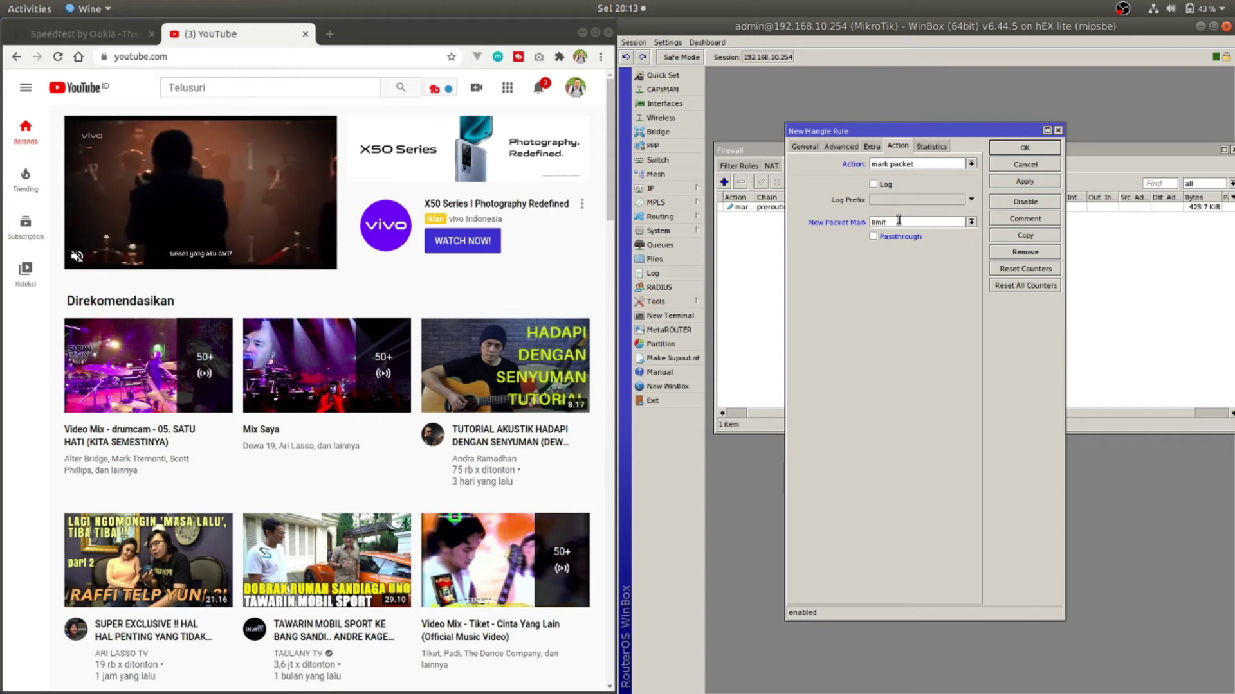
text(limitDownload)
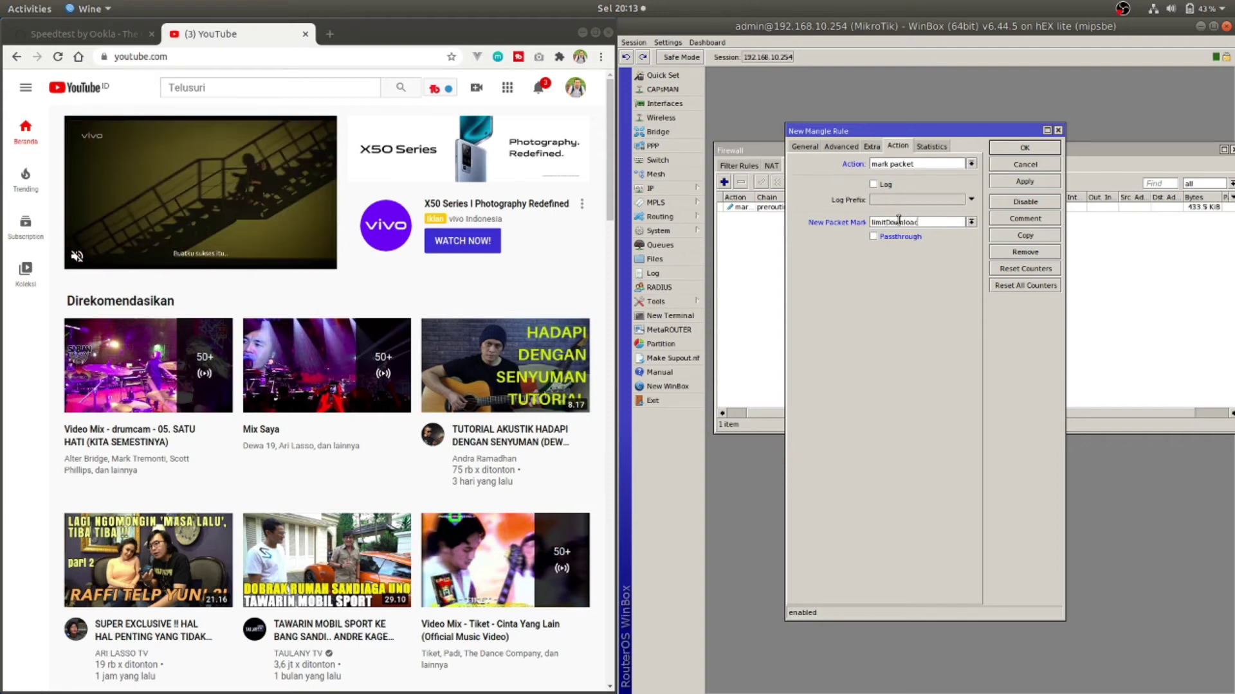
- Match the new prerouting rule to connection mark browsing-conn, save it, and select it in the mangle list
click(803, 146)
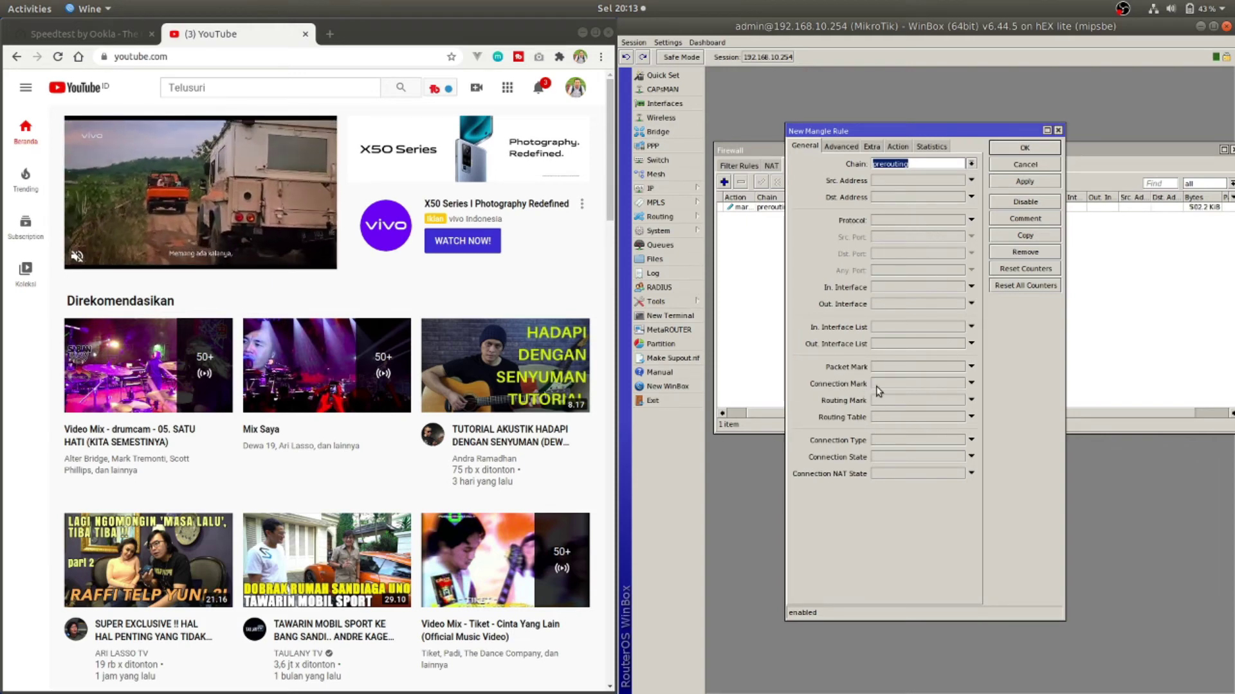
click(906, 383)
click(958, 383)
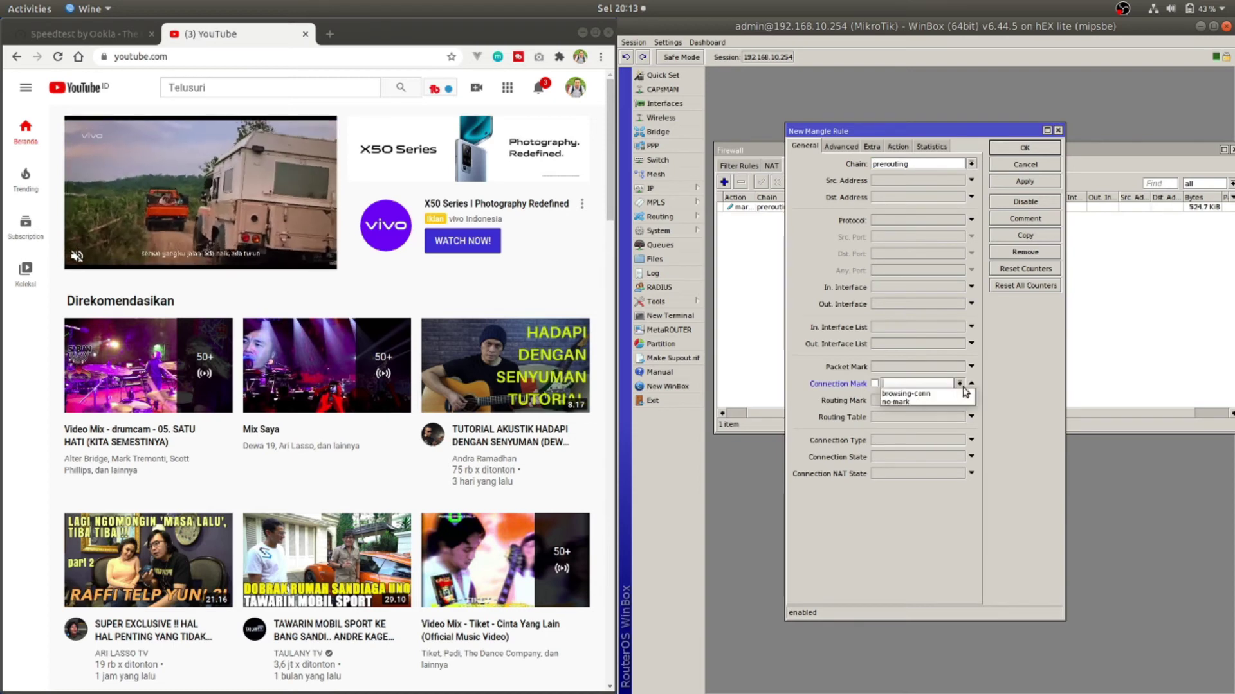
click(926, 394)
click(1025, 148)
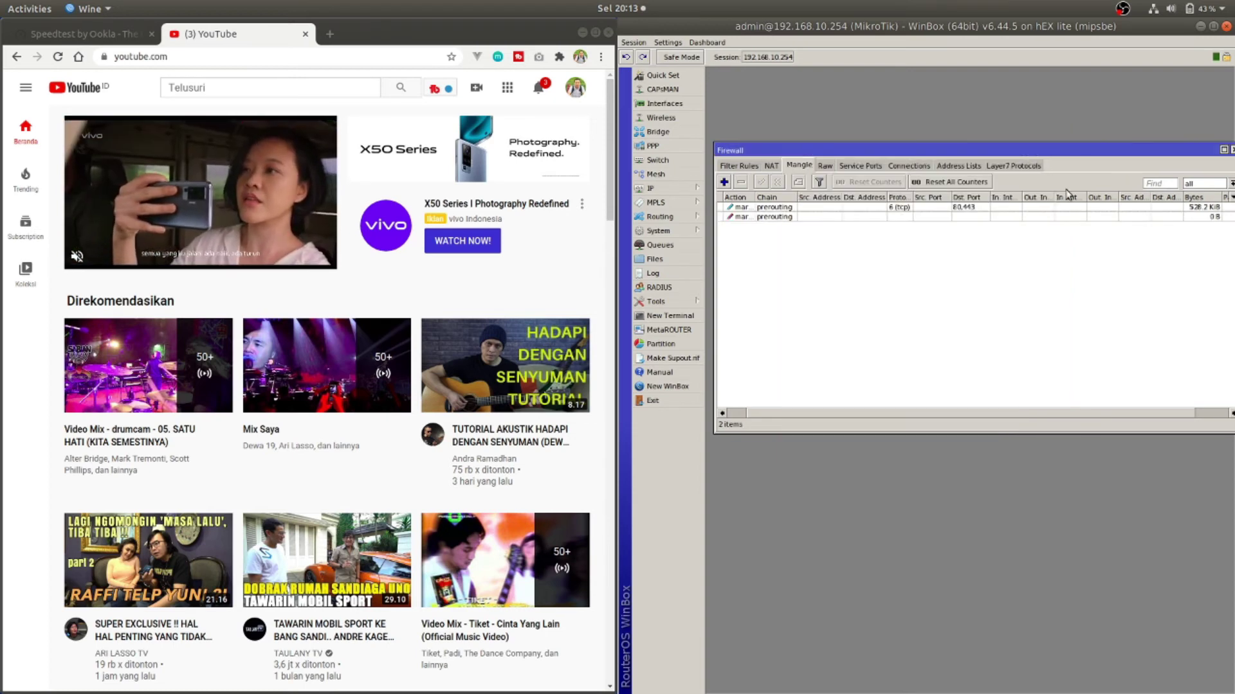
click(824, 217)
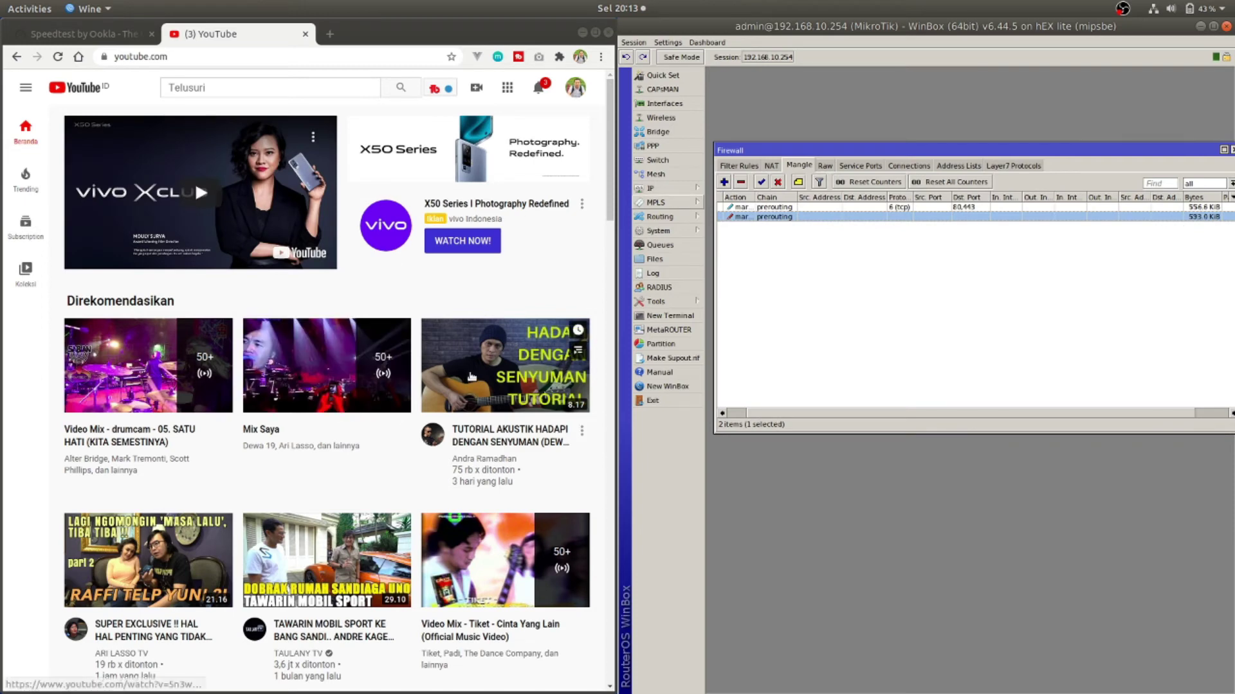
- Play a recommended YouTube video while watching the mangle rules' byte counters, and return to the YouTube home page
click(471, 378)
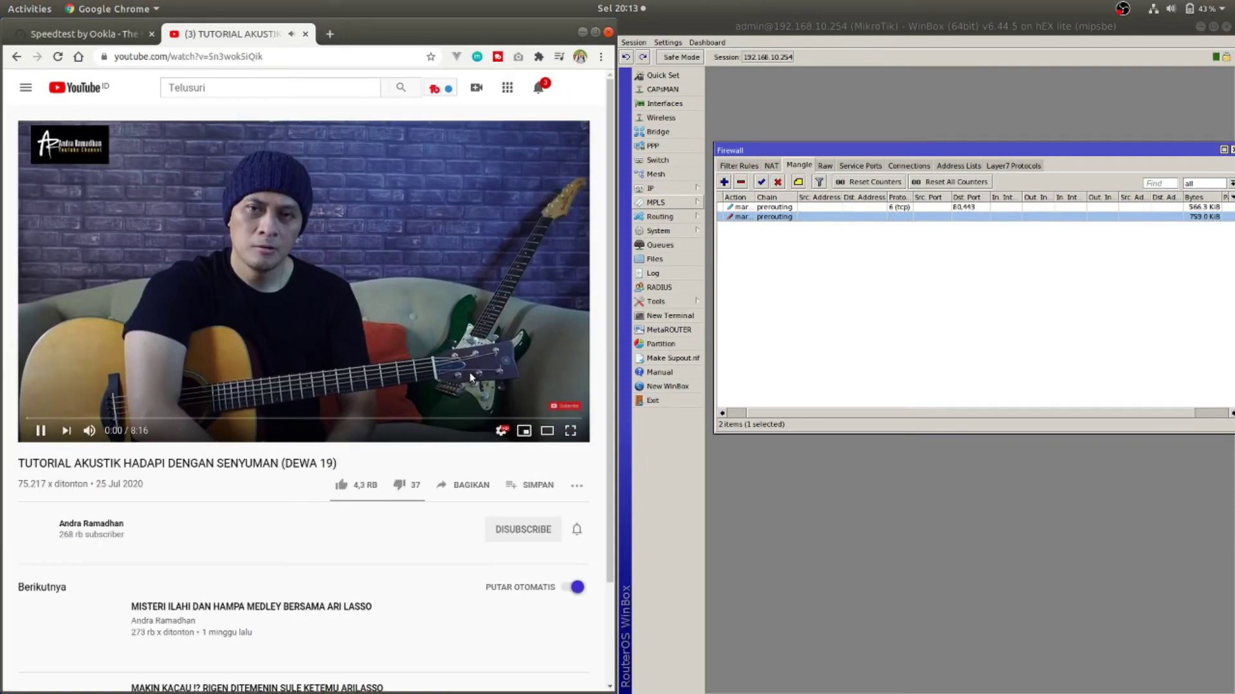
click(41, 431)
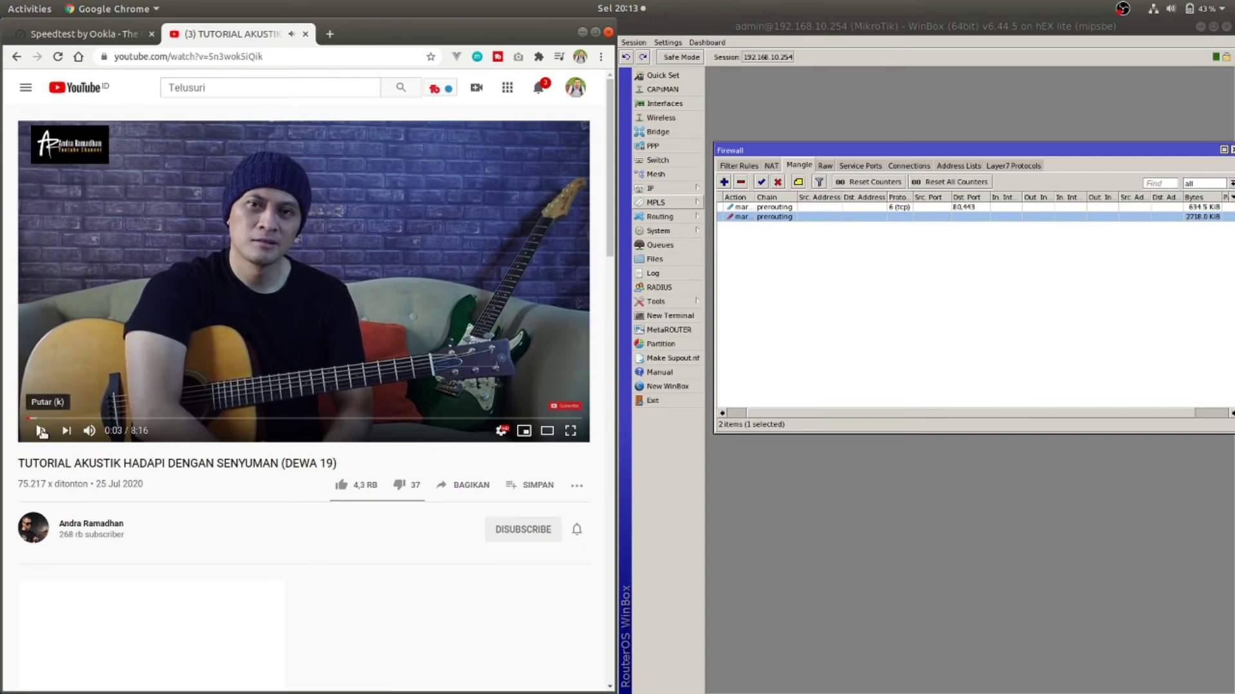
click(41, 431)
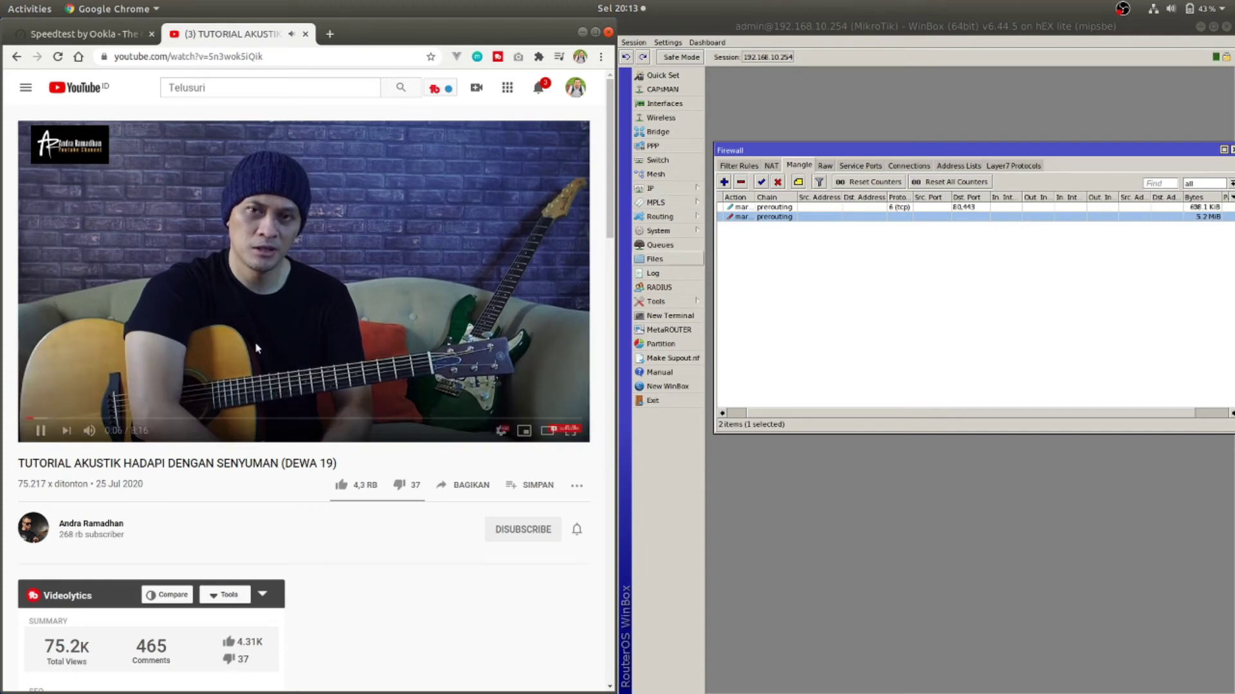
click(68, 89)
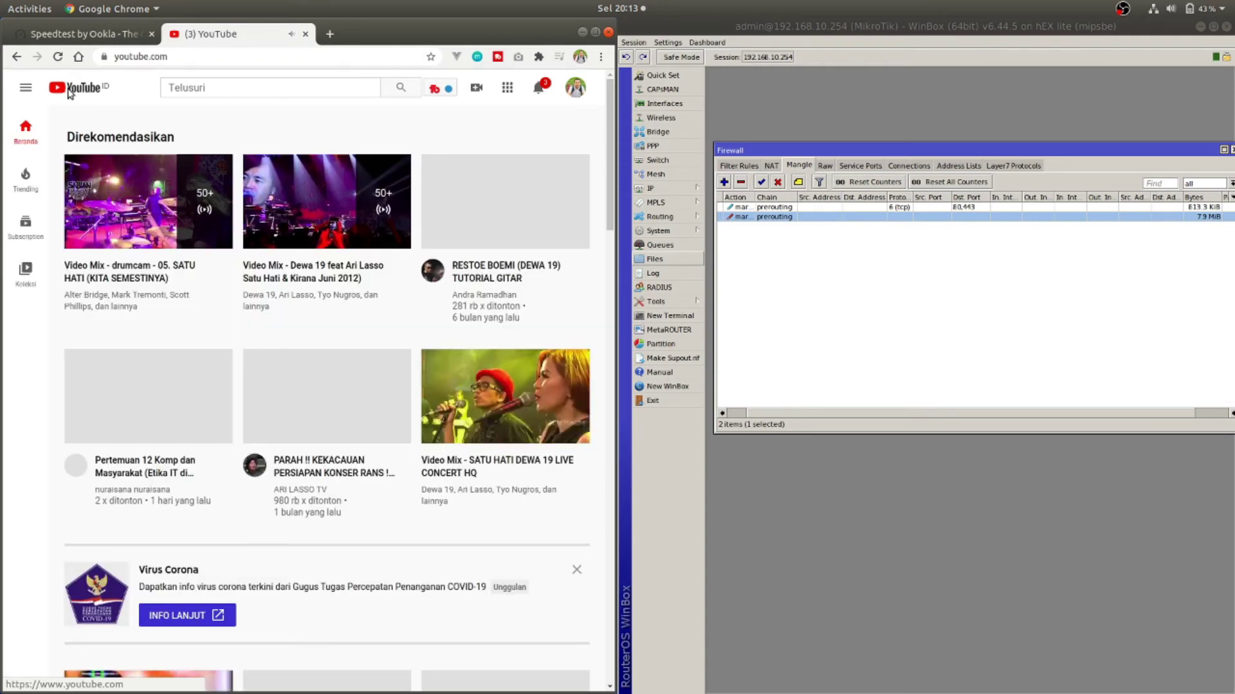
click(971, 358)
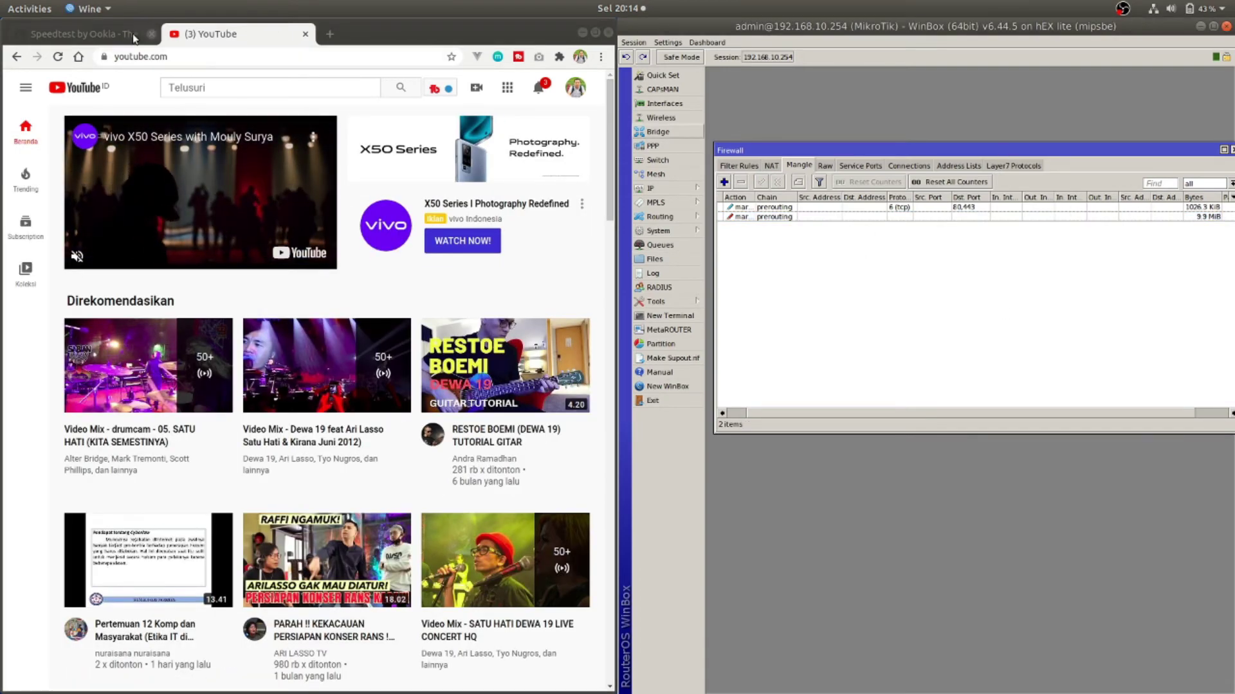
- Run a Speedtest without any active limit and watch the packet-mark rule's byte counter in the mangle list
click(84, 33)
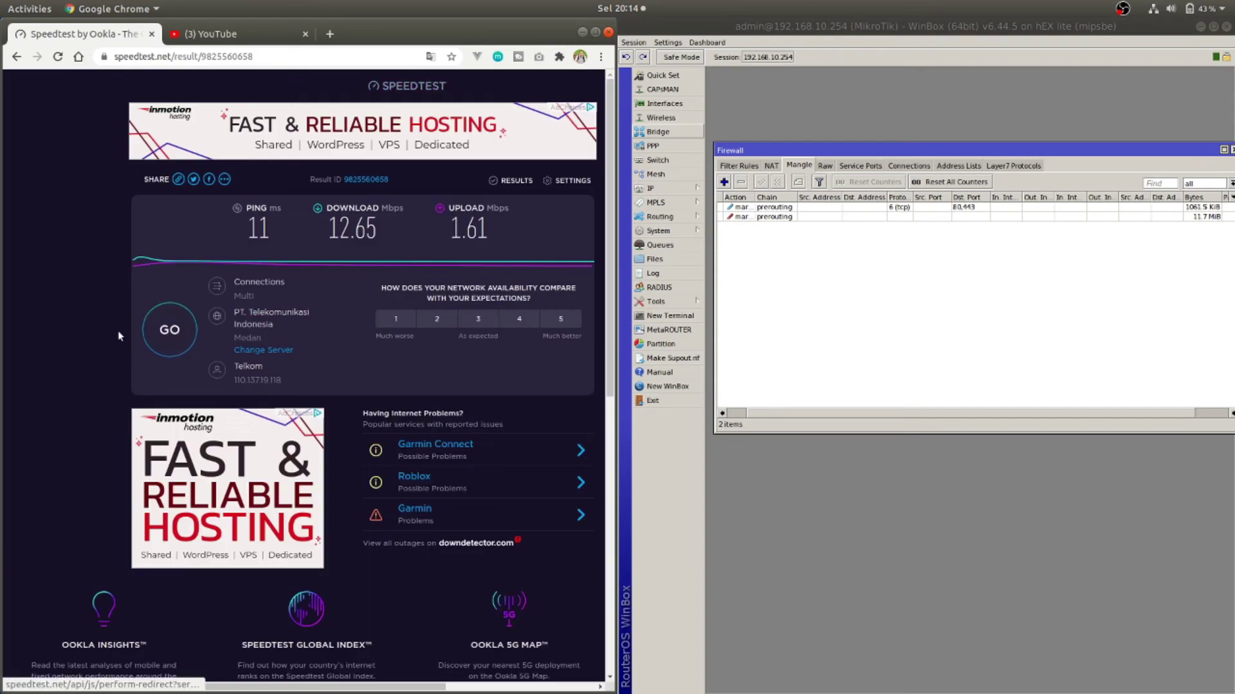
click(157, 333)
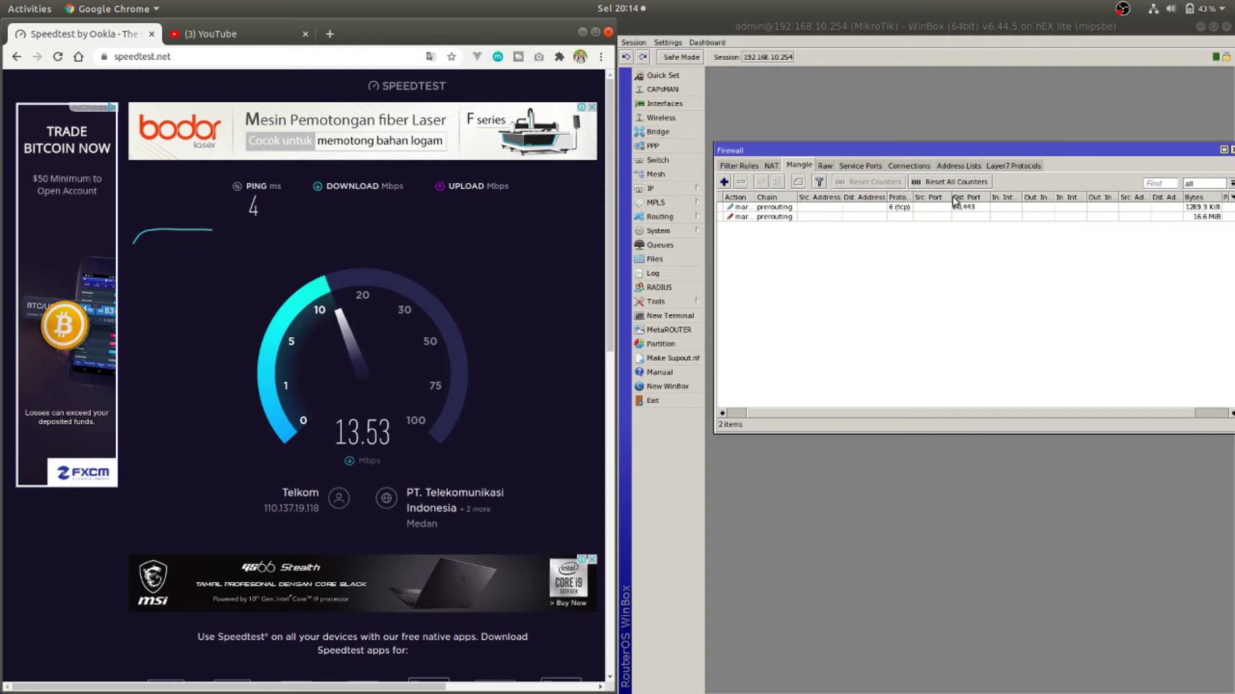
click(1193, 216)
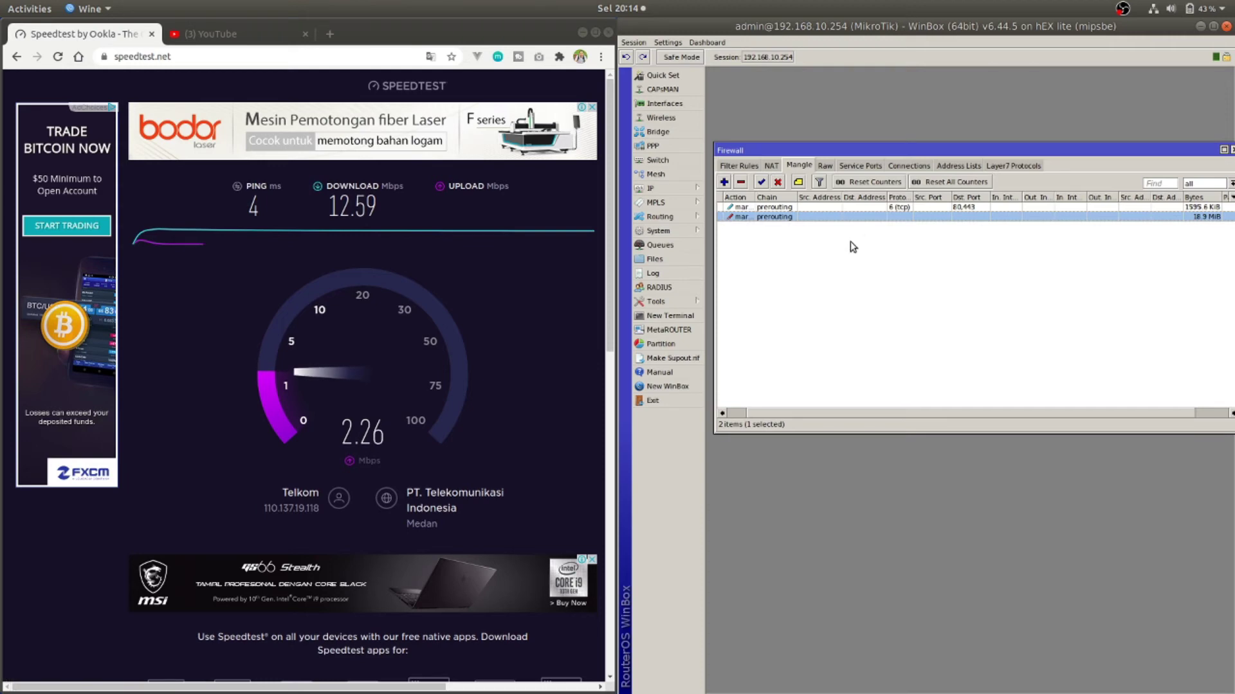
click(850, 272)
drag(828, 152, 826, 141)
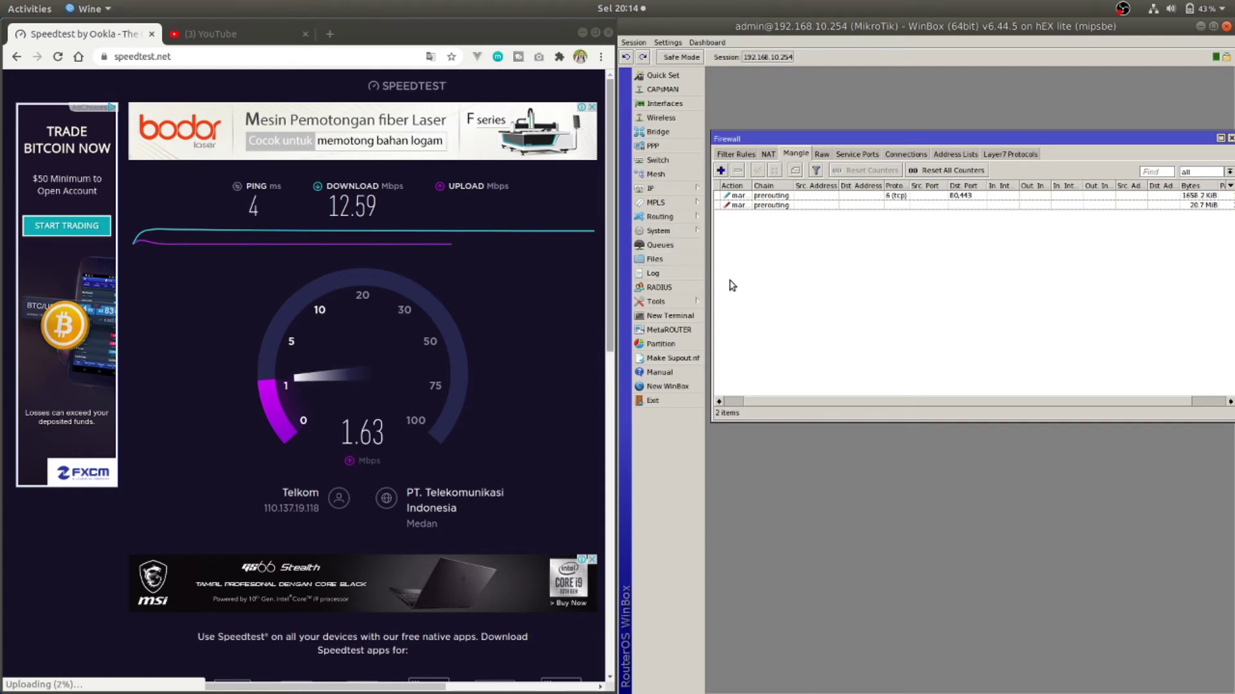
- Open the queue list and delete the existing disabled simple queue
click(662, 245)
drag(839, 180, 877, 181)
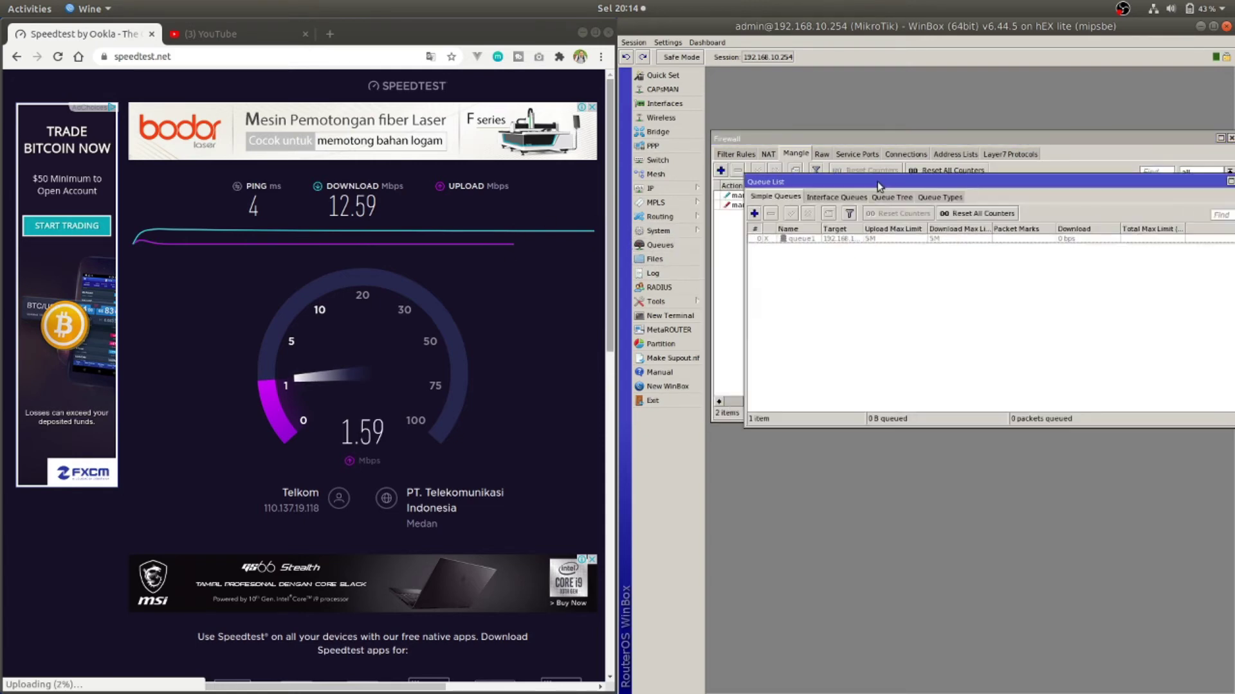
click(830, 238)
click(770, 213)
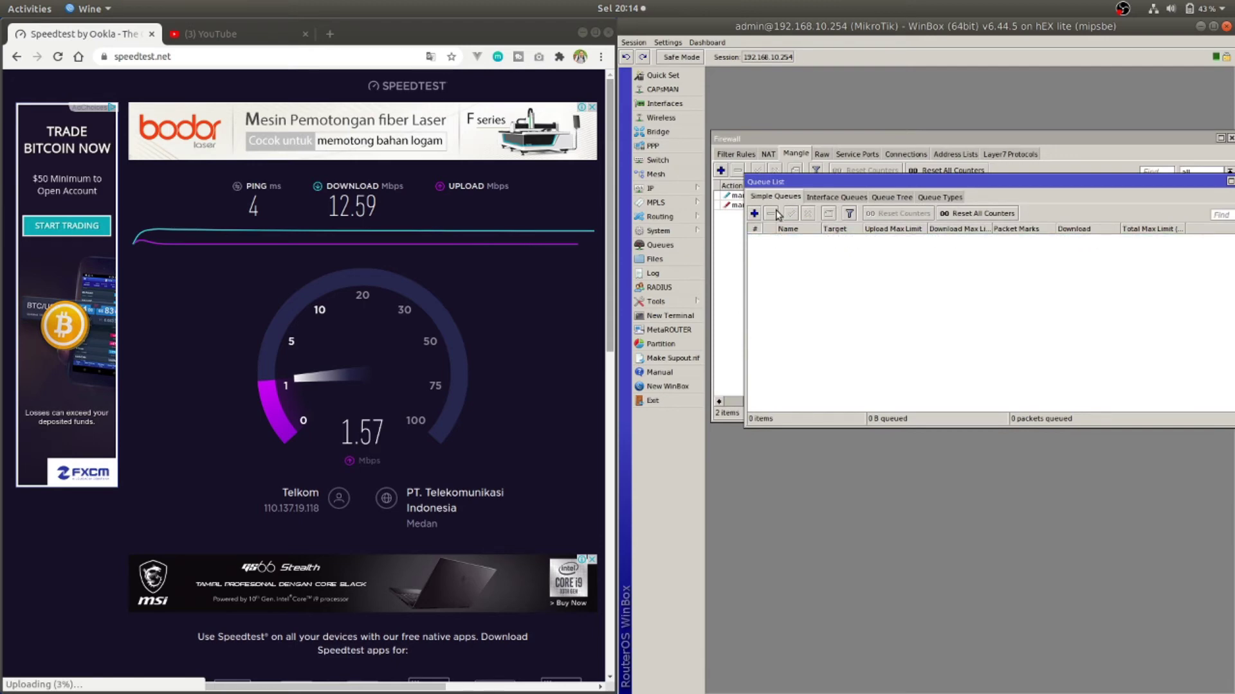
drag(791, 181, 783, 177)
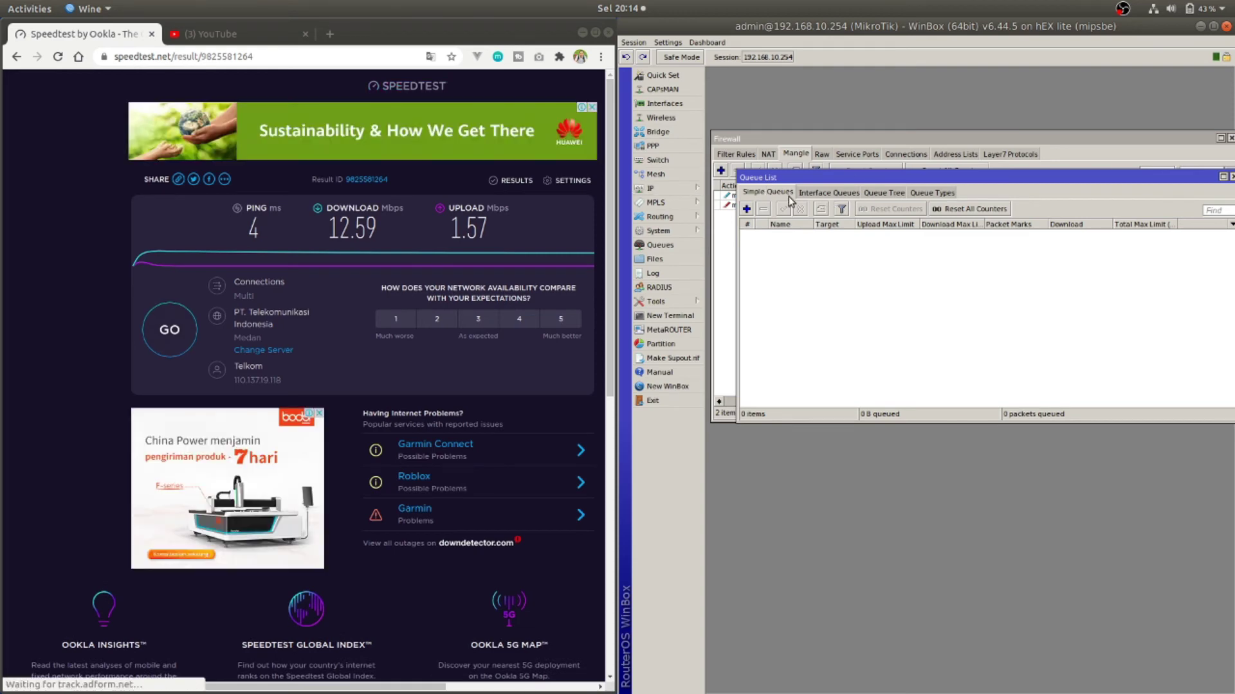
- Start a new simple queue named queue1 and begin entering its target address with 192
click(747, 209)
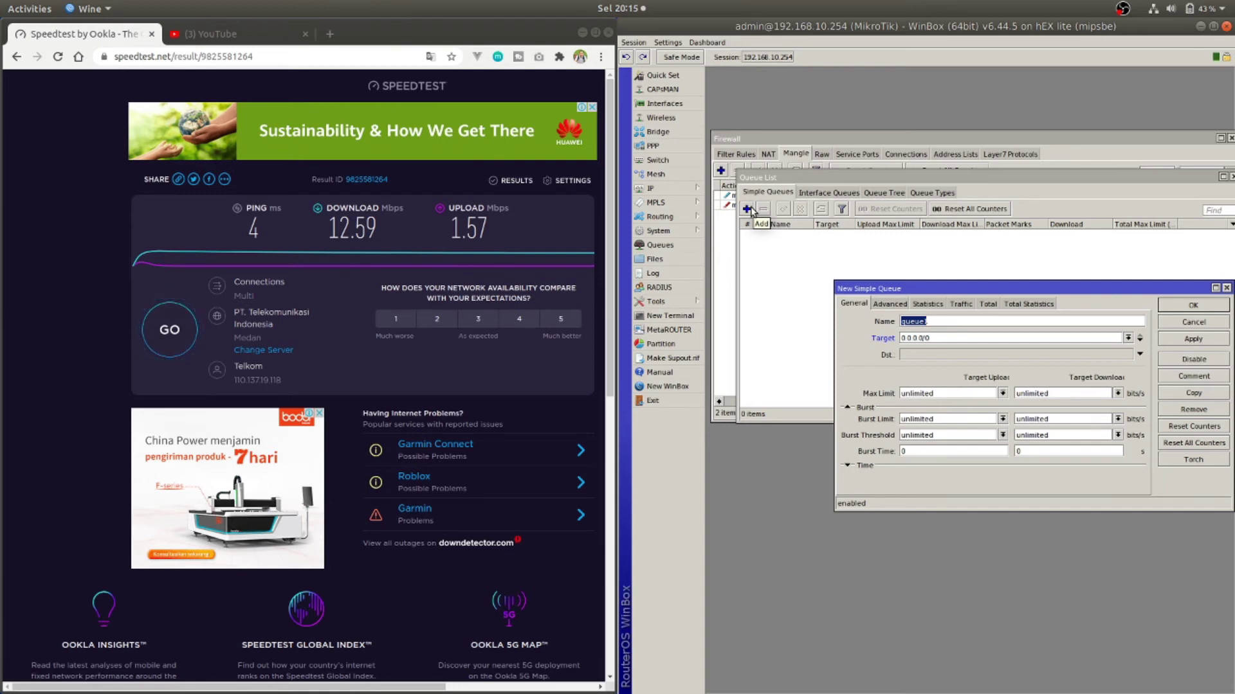
drag(958, 281, 860, 242)
click(855, 295)
double_click(855, 295)
text(192.)
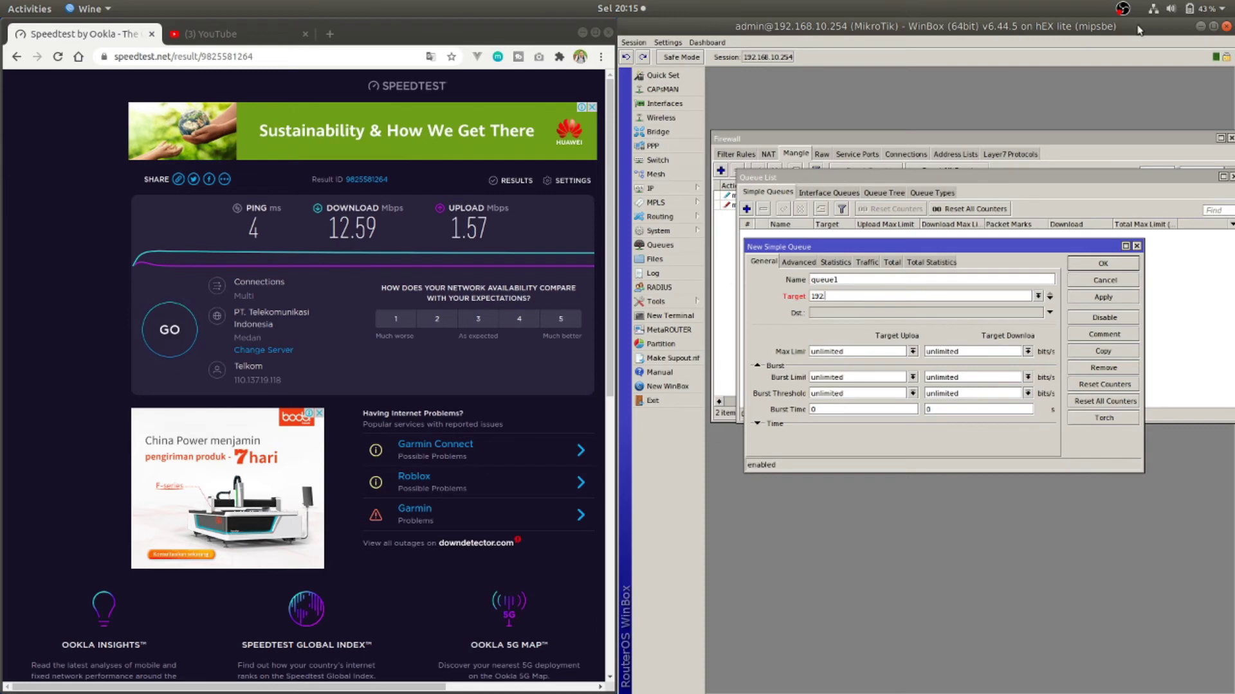
- Copy the computer's IPv4 address from the wired network details and set the queue's target to 192.168.10.253
click(1157, 9)
click(1119, 120)
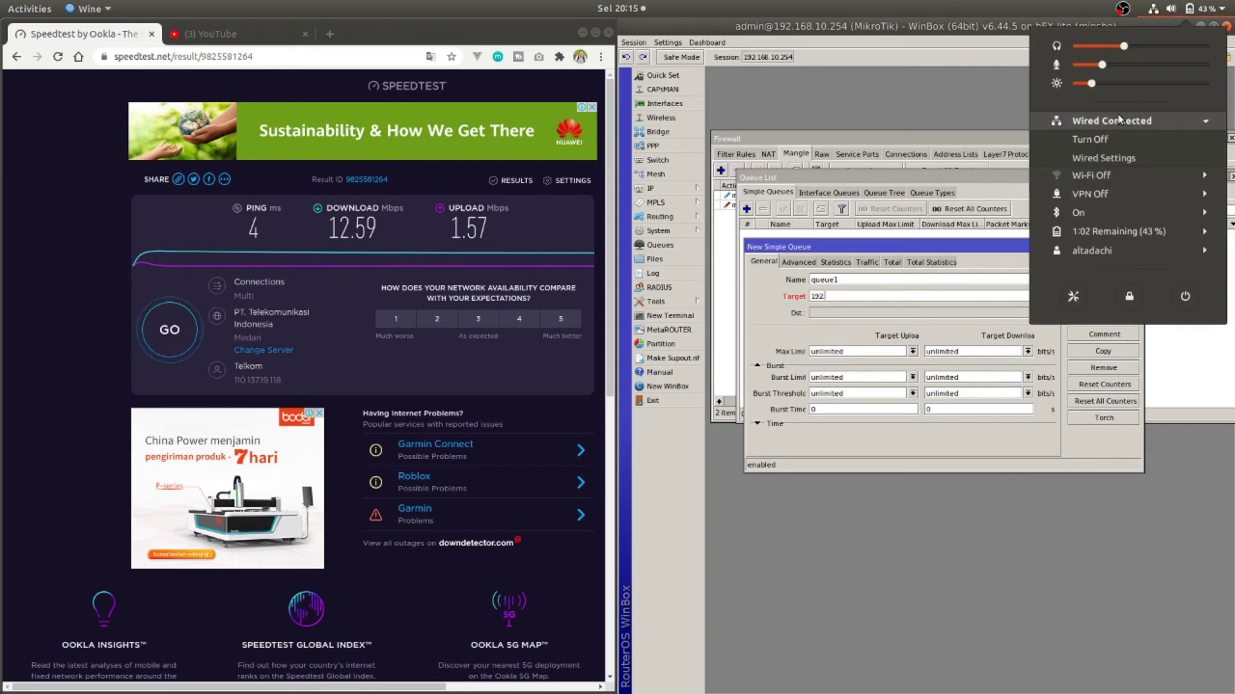
click(1122, 161)
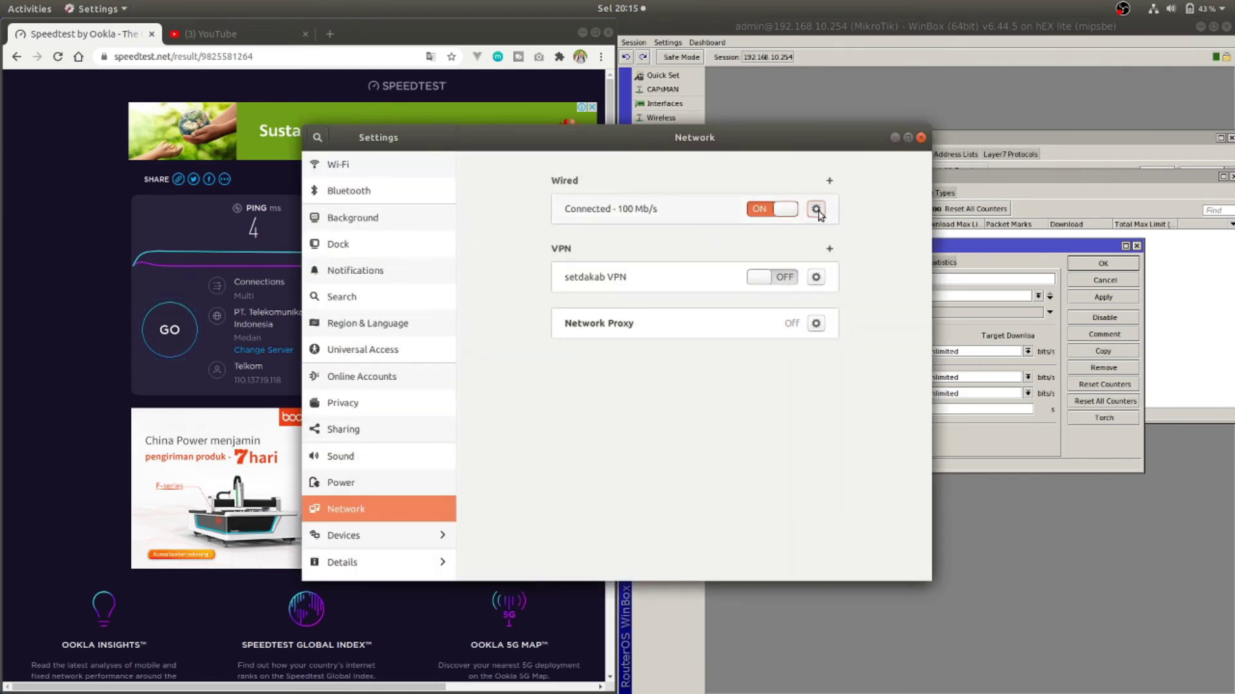
click(816, 210)
drag(607, 288, 542, 285)
right_click(549, 281)
click(565, 297)
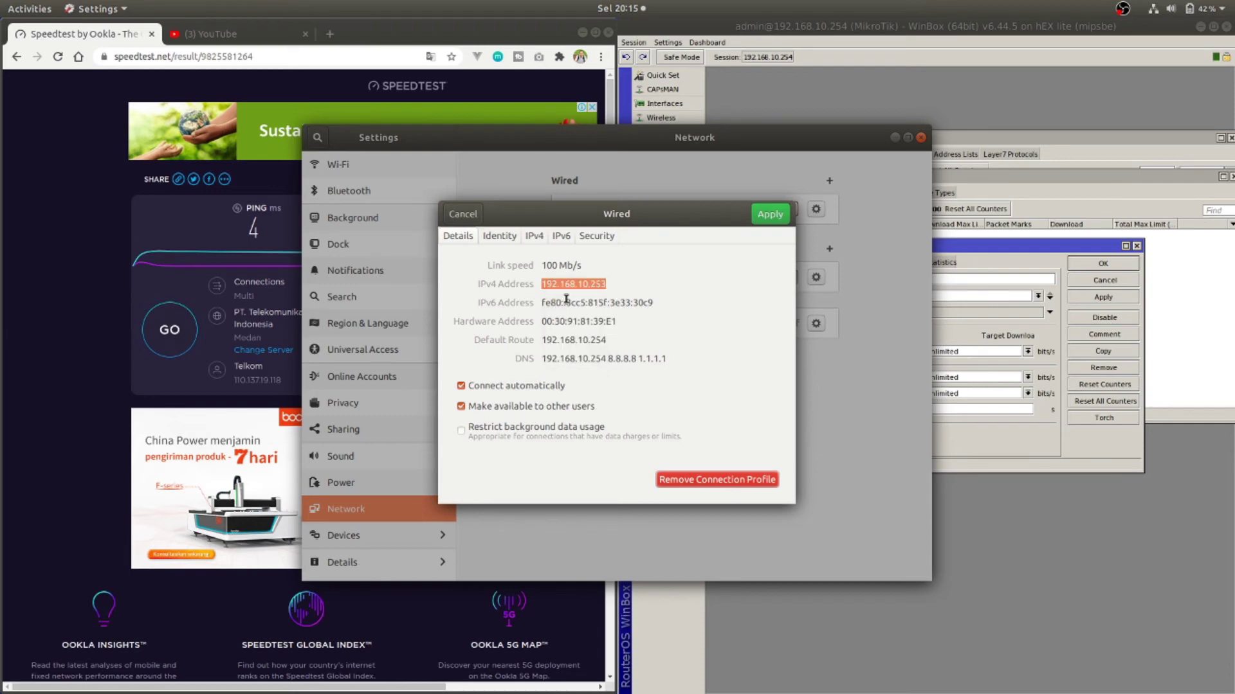
click(461, 215)
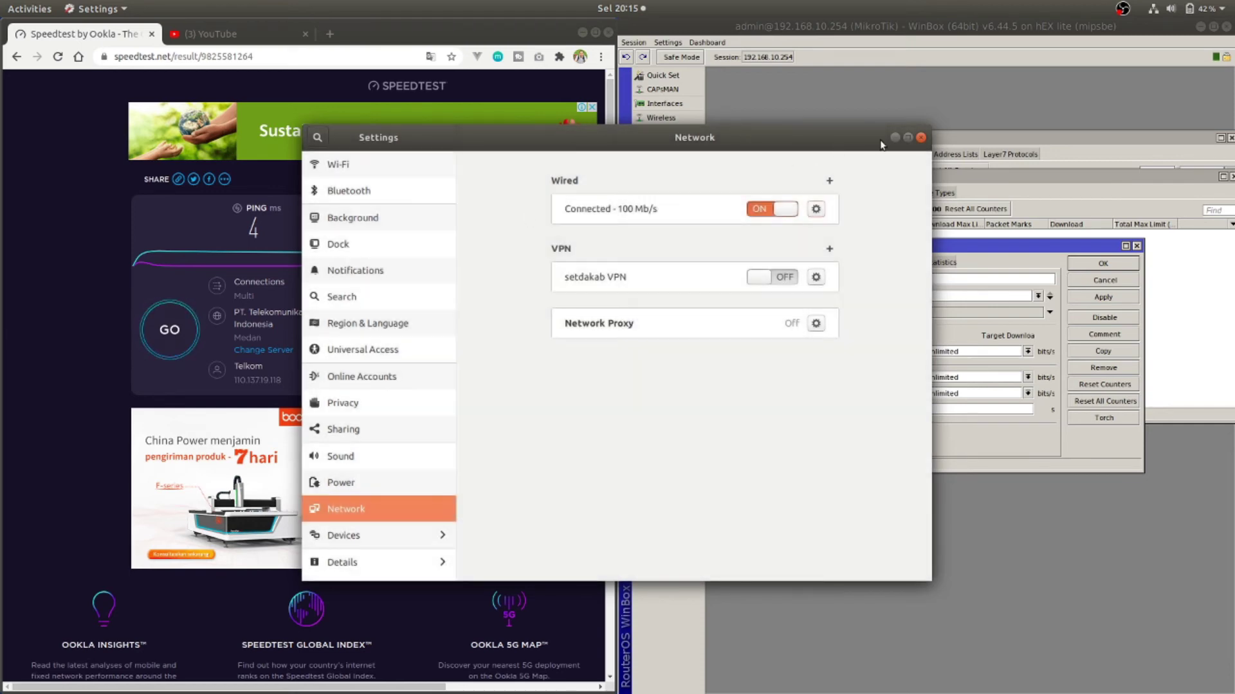
click(921, 137)
key(Tab)
text(192.168.10.253)
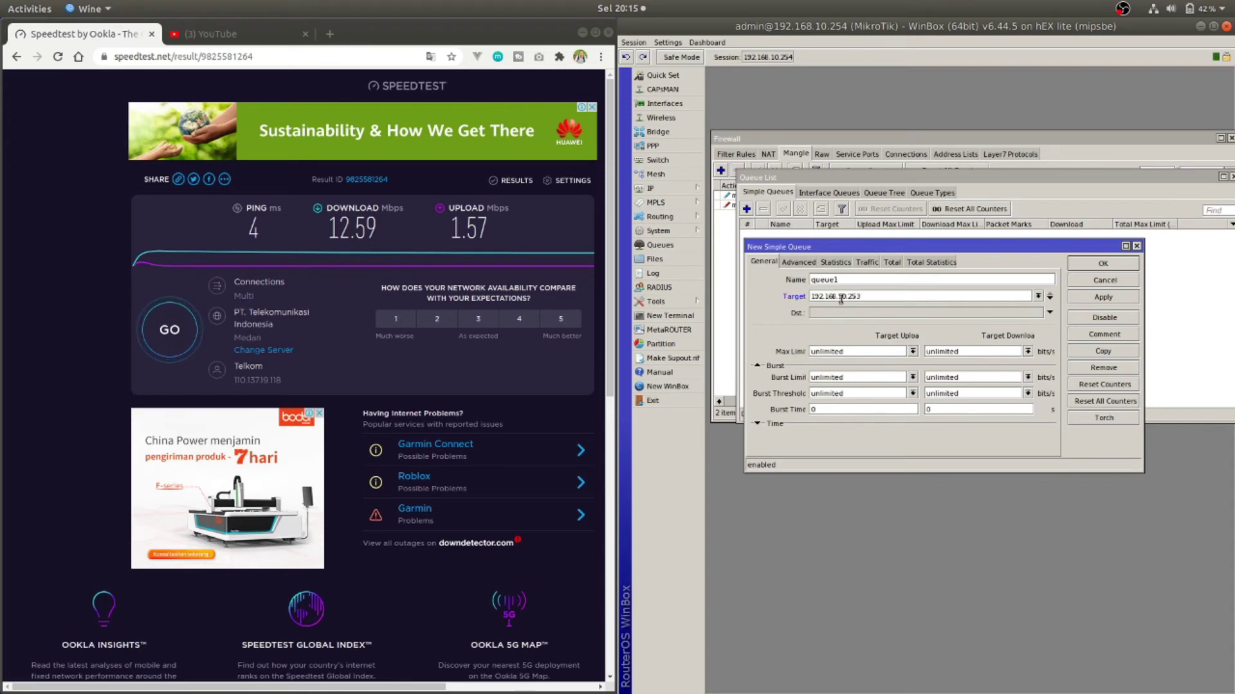
- Set the queue's maximum upload and download limits to 5M each and save it
click(912, 352)
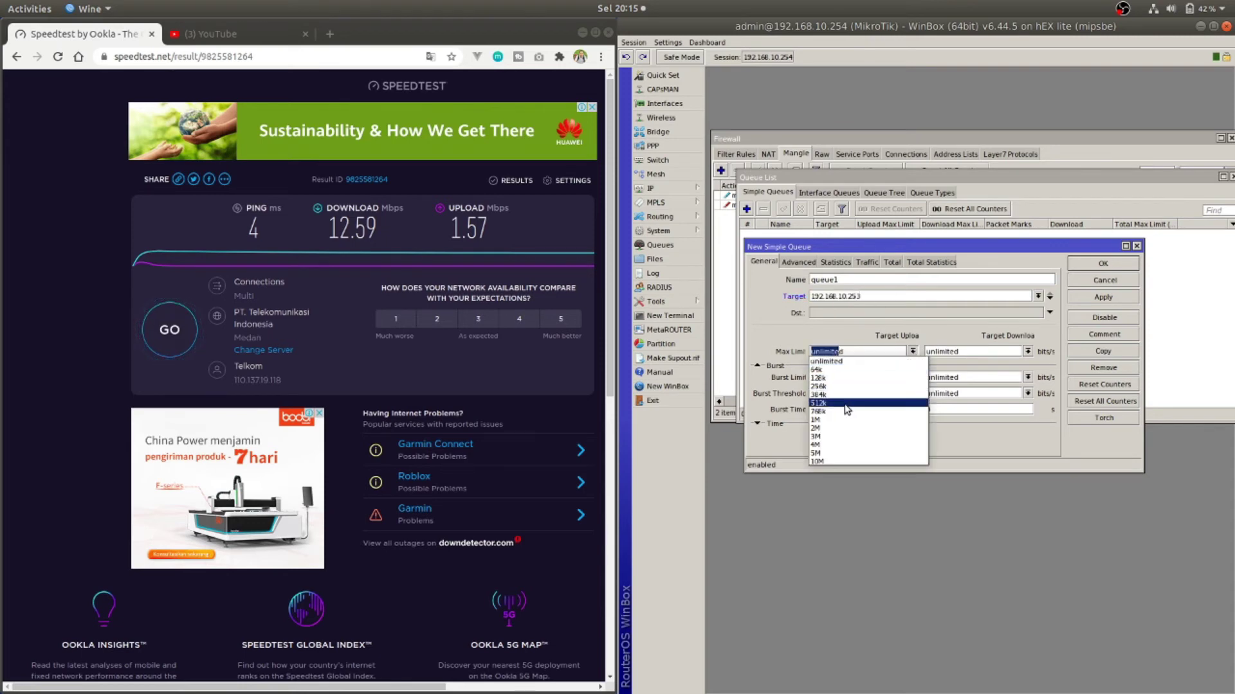
click(817, 454)
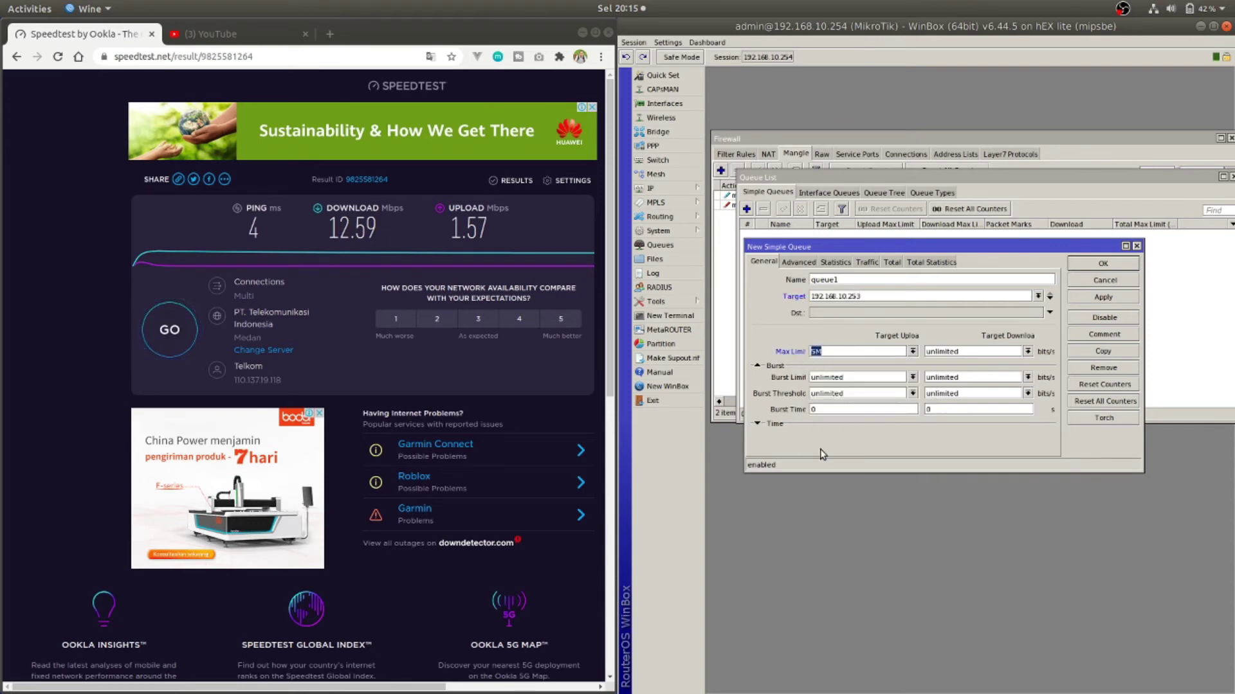
click(1028, 352)
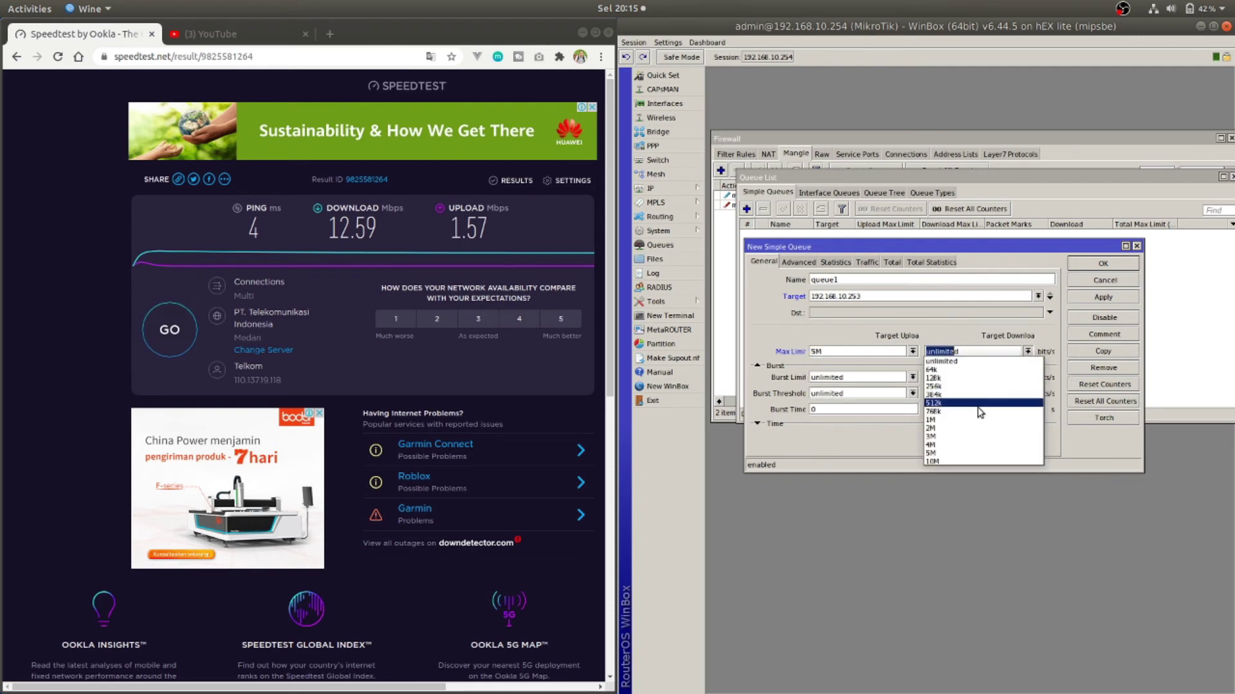
click(955, 456)
click(1086, 297)
click(1097, 264)
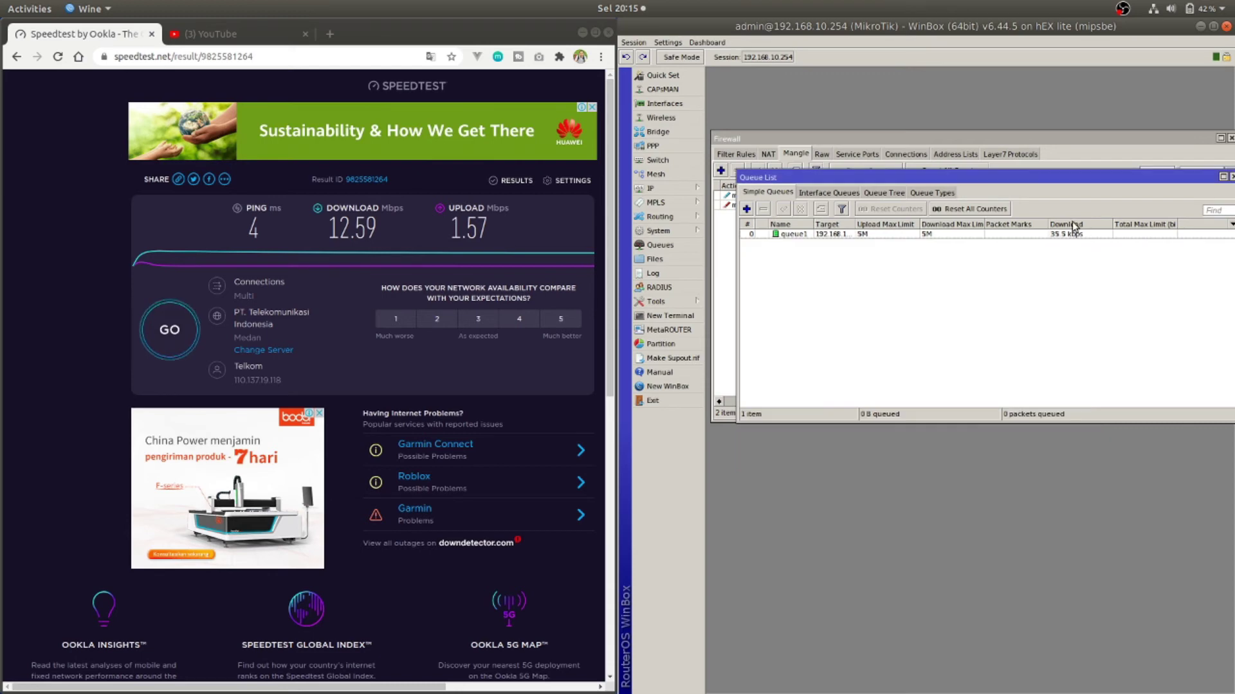
- Rerun the Speedtest with queue1 active and place the queue list below the mangle rules for comparison
click(796, 235)
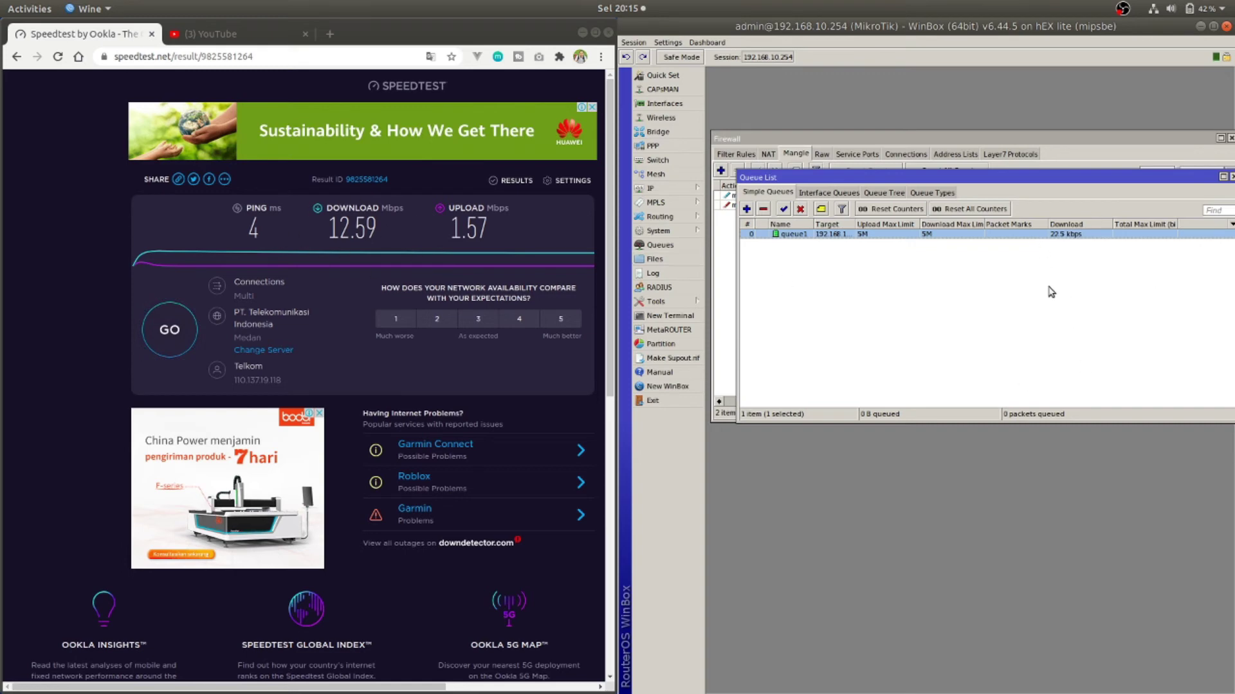
click(181, 329)
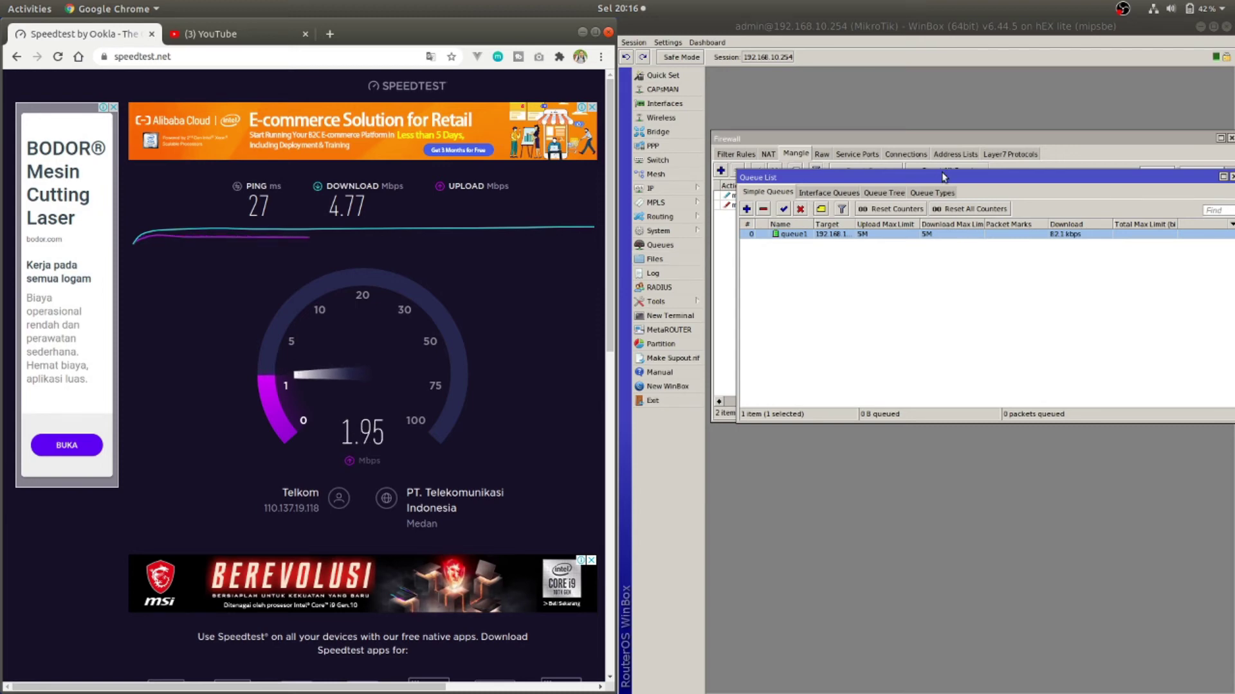
click(919, 215)
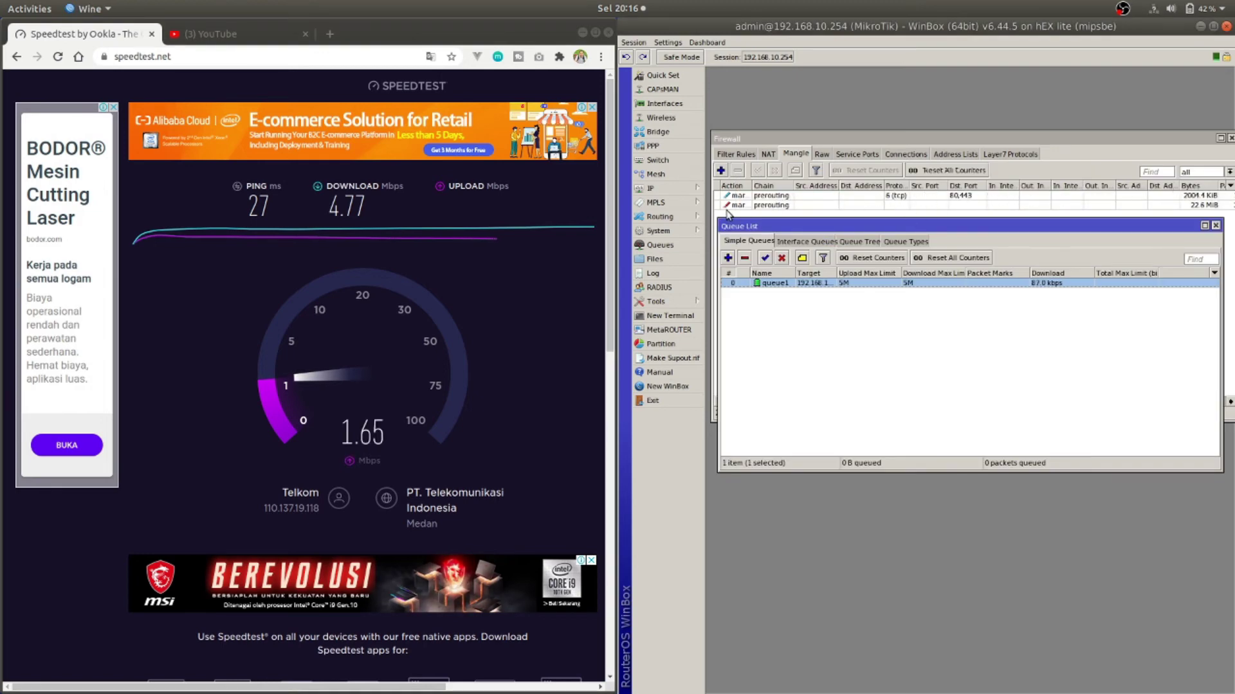
- Disable queue1 in the simple queues list
click(783, 299)
click(790, 283)
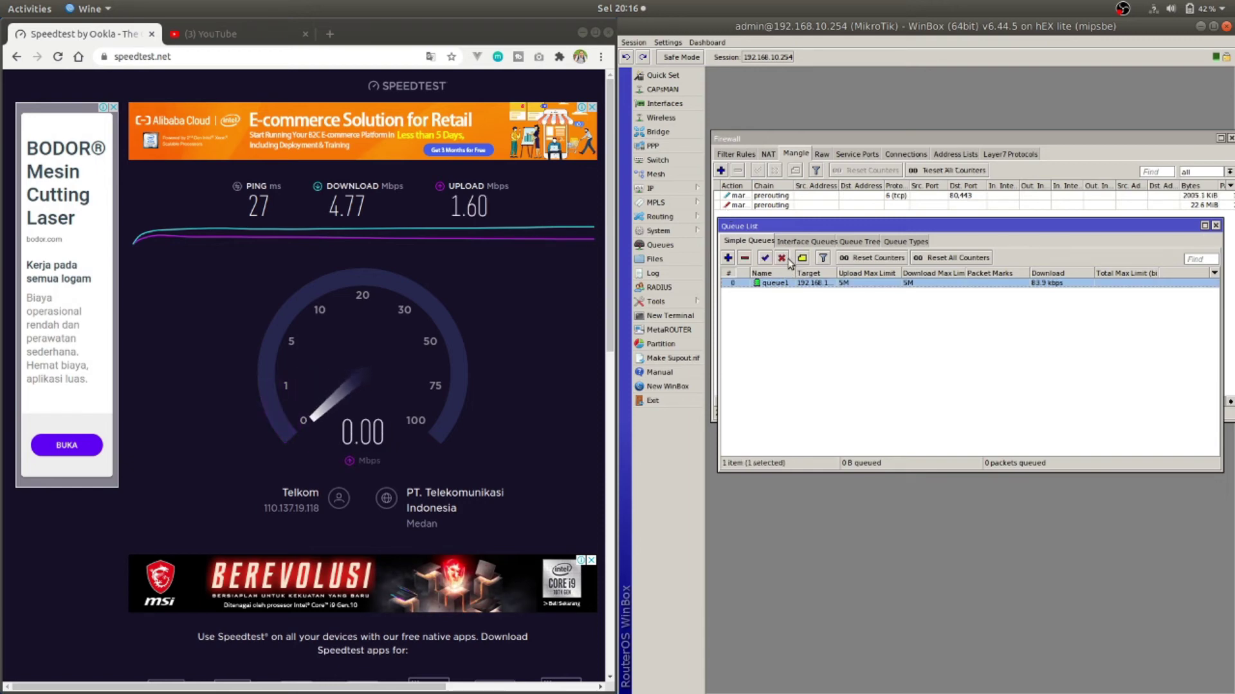
click(782, 257)
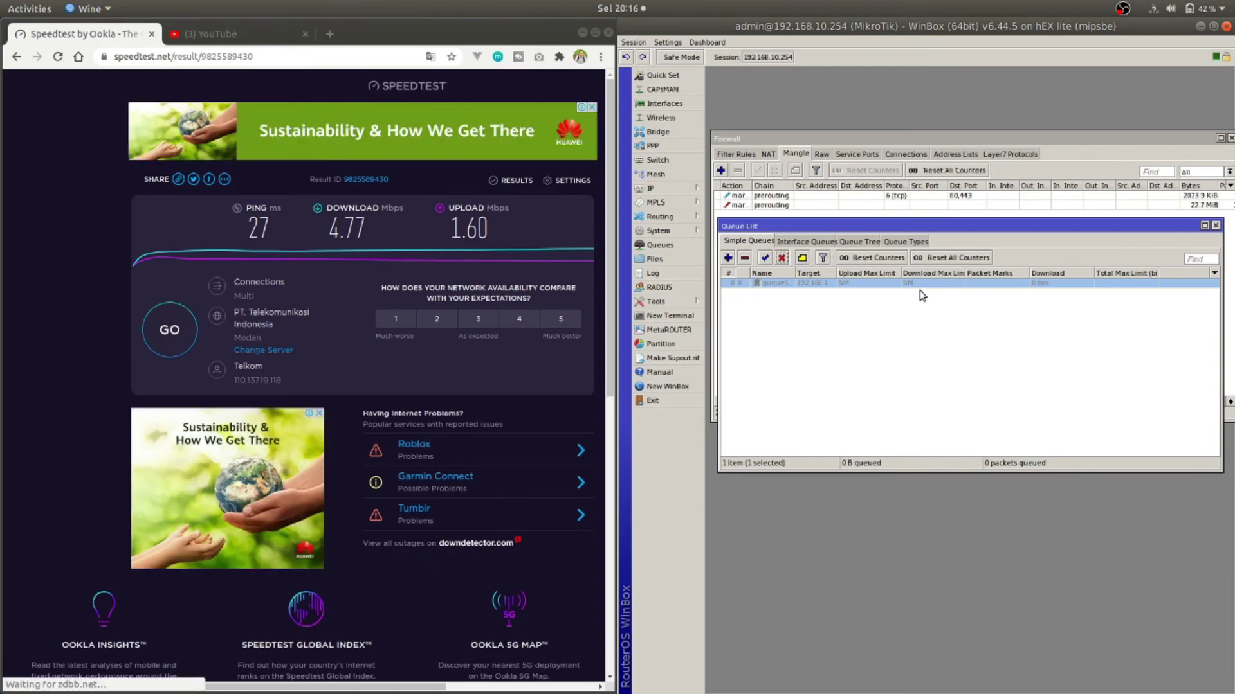
- Widen the simple queues' Target column to show the full address and reposition the queue list below the mangle rules
drag(837, 276, 881, 274)
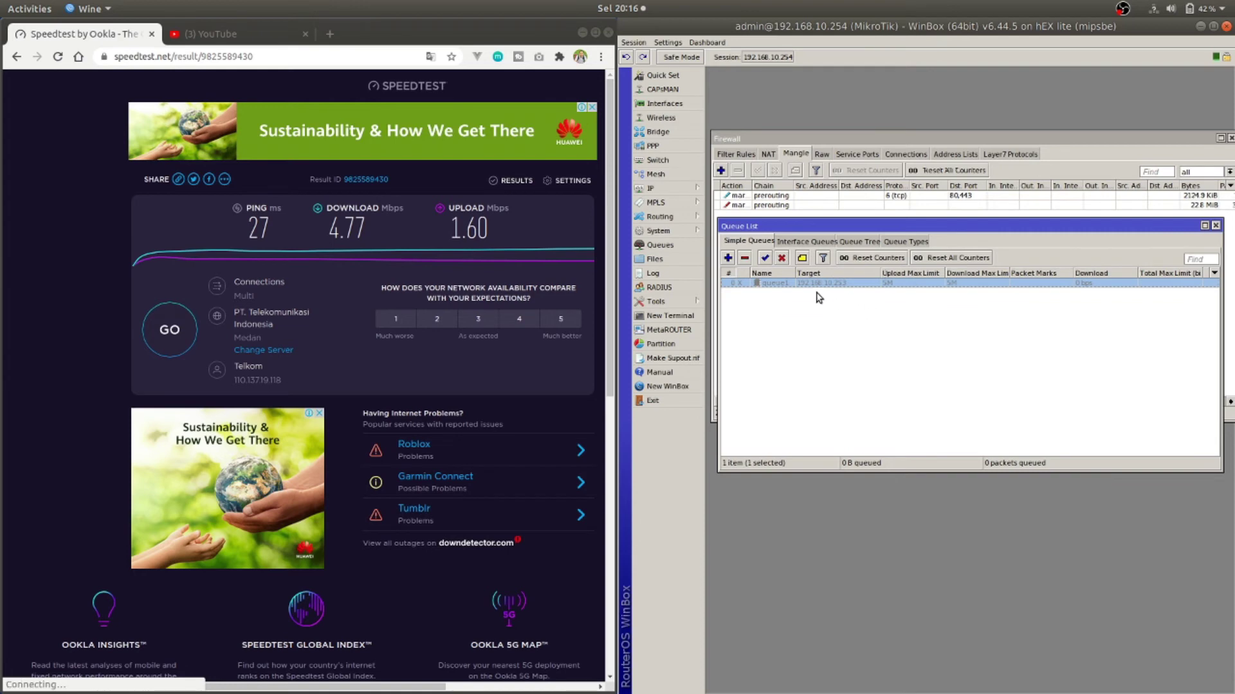
click(837, 334)
drag(902, 231, 902, 241)
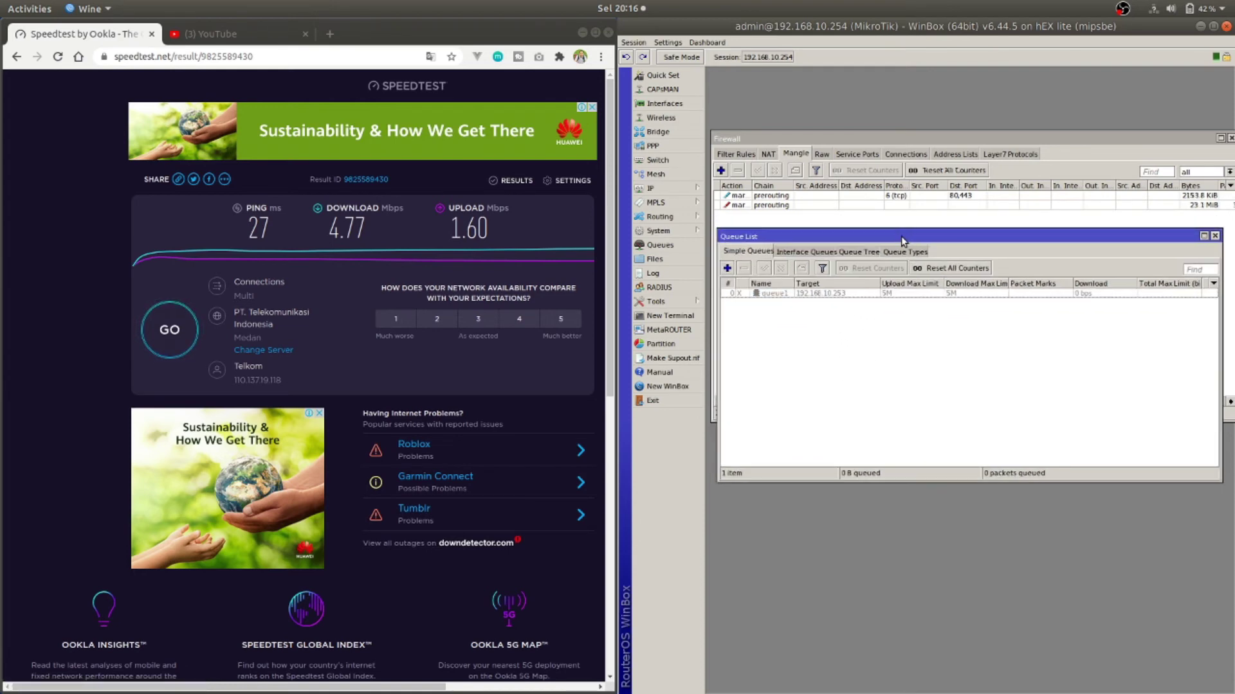
click(831, 295)
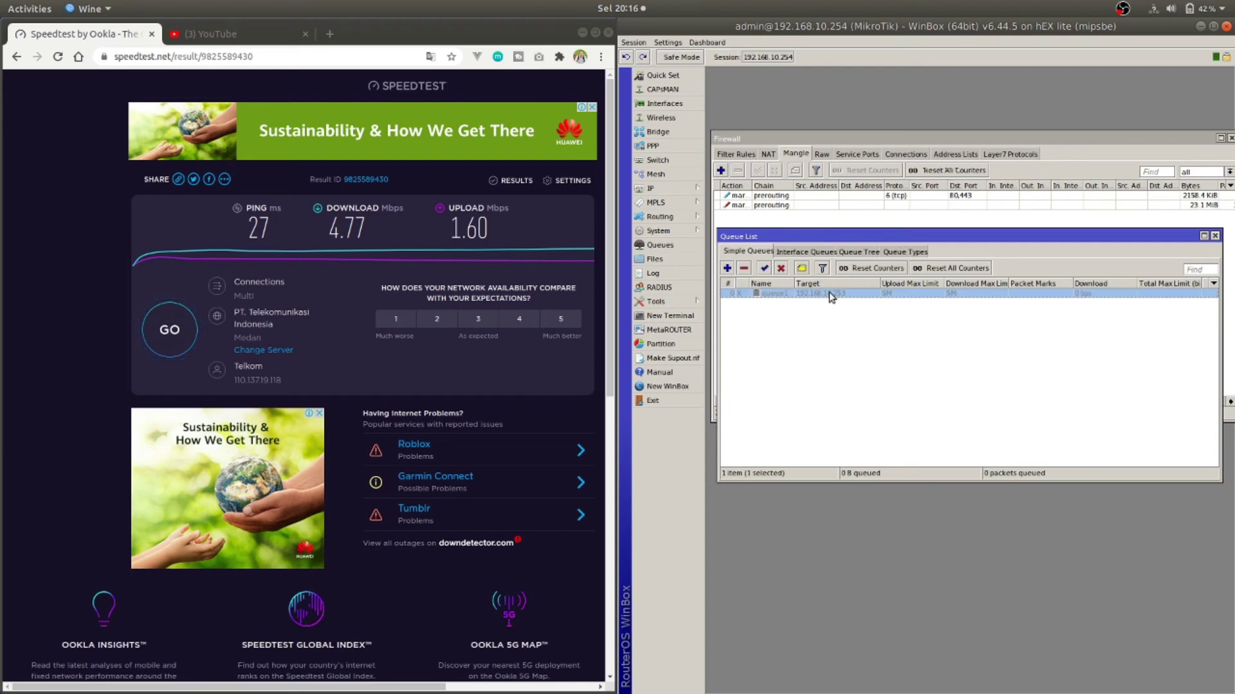
click(892, 338)
drag(870, 240, 860, 248)
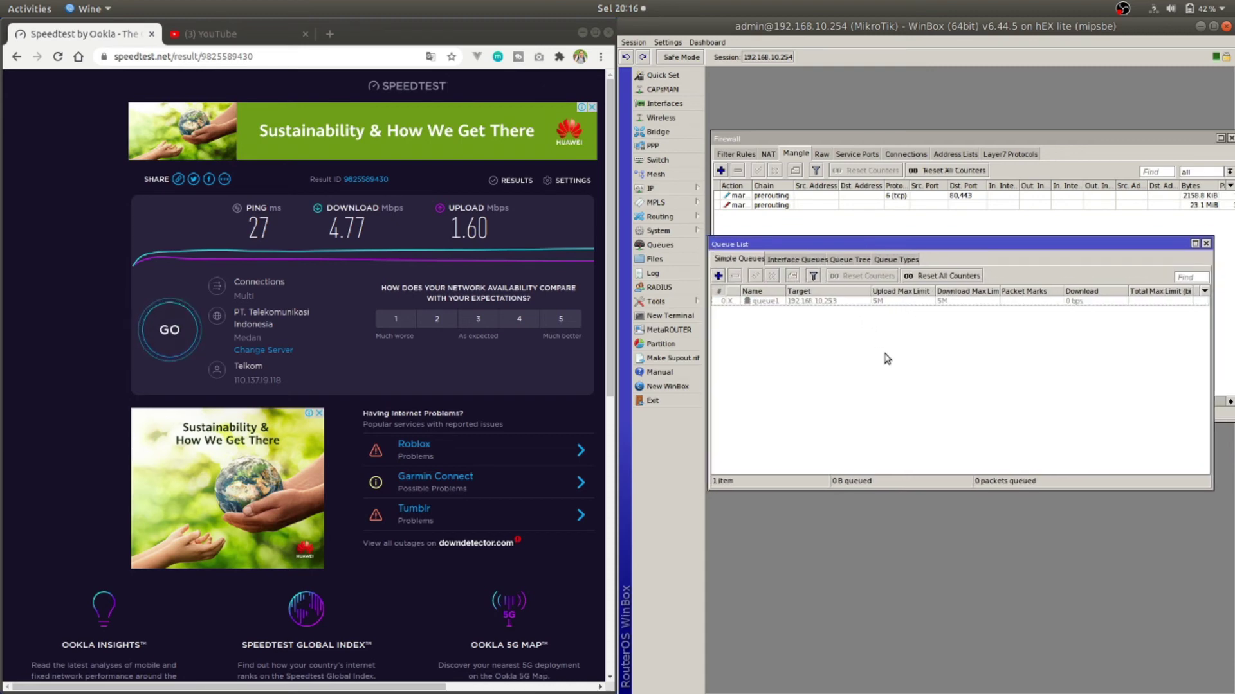
- Reposition the queue list and display its Queue Tree entries
click(841, 259)
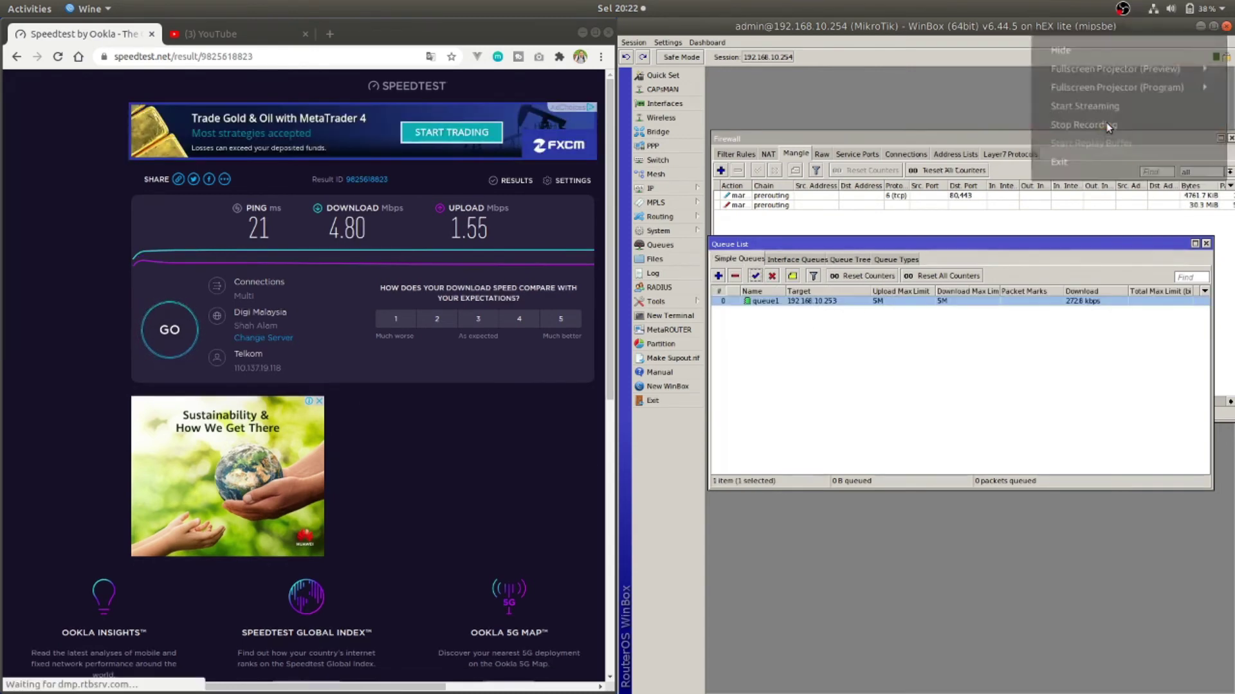
click(1105, 122)
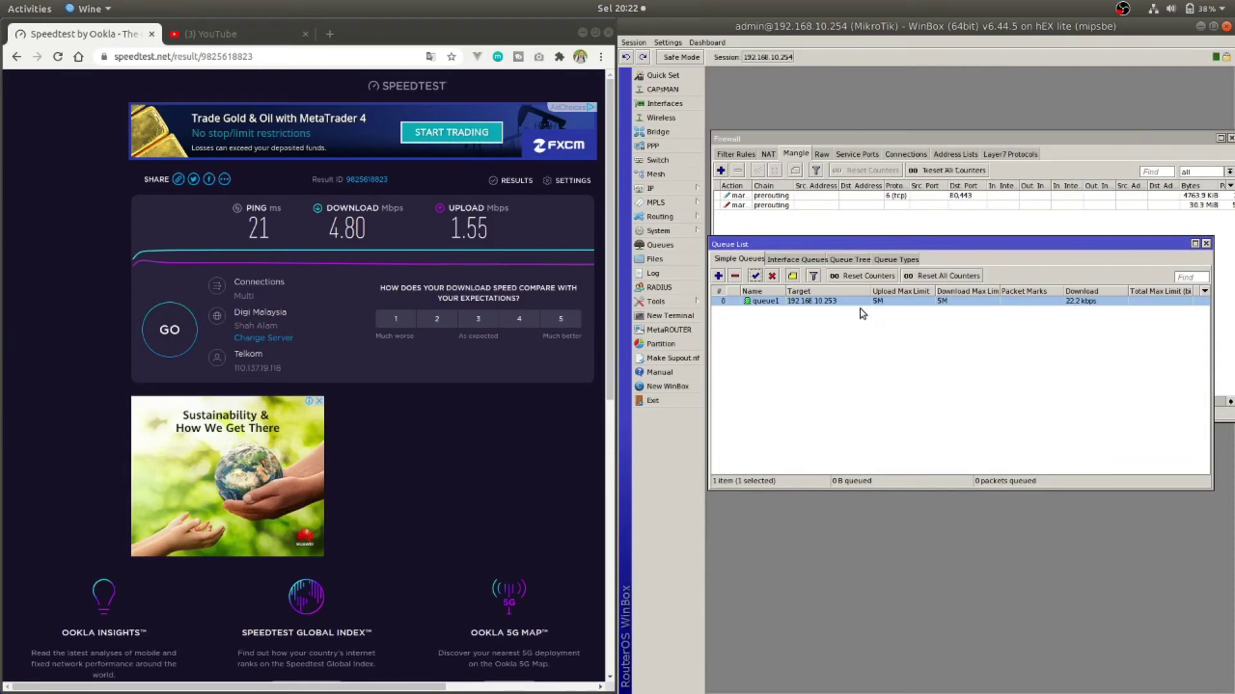
drag(870, 245, 885, 243)
click(861, 257)
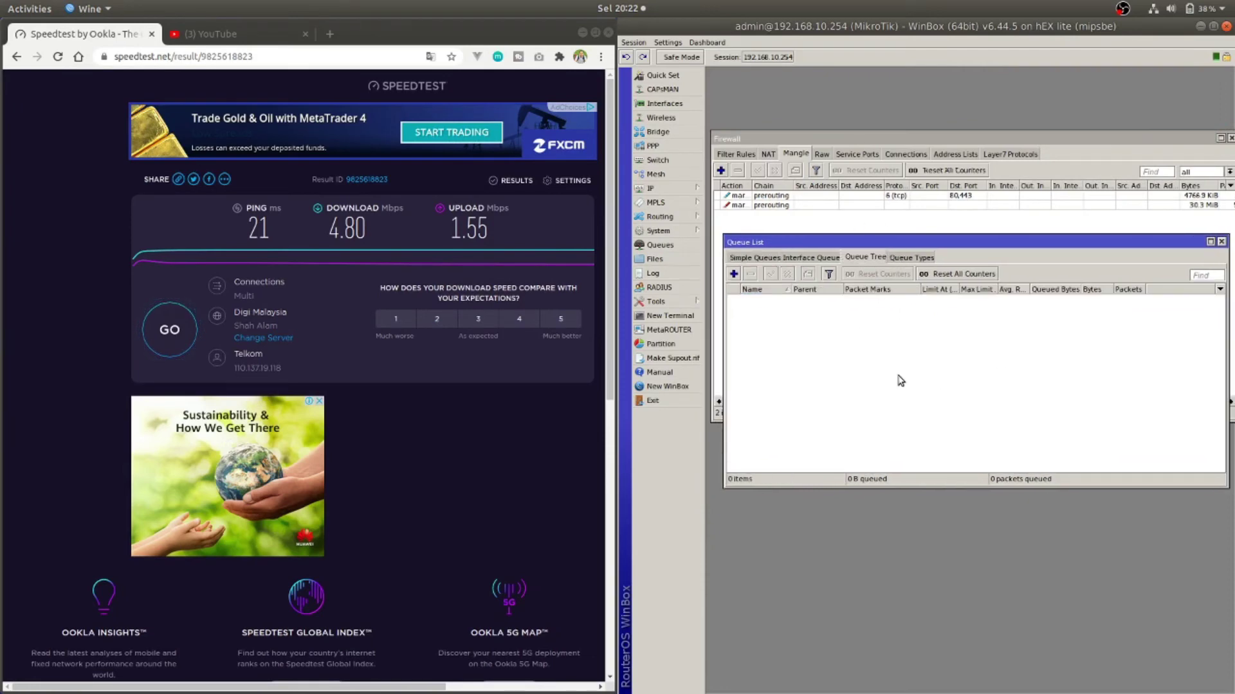
- Add a queue tree entry with parent global and packet mark no-mark, keeping the queue list below the mangle rules
drag(865, 248, 856, 259)
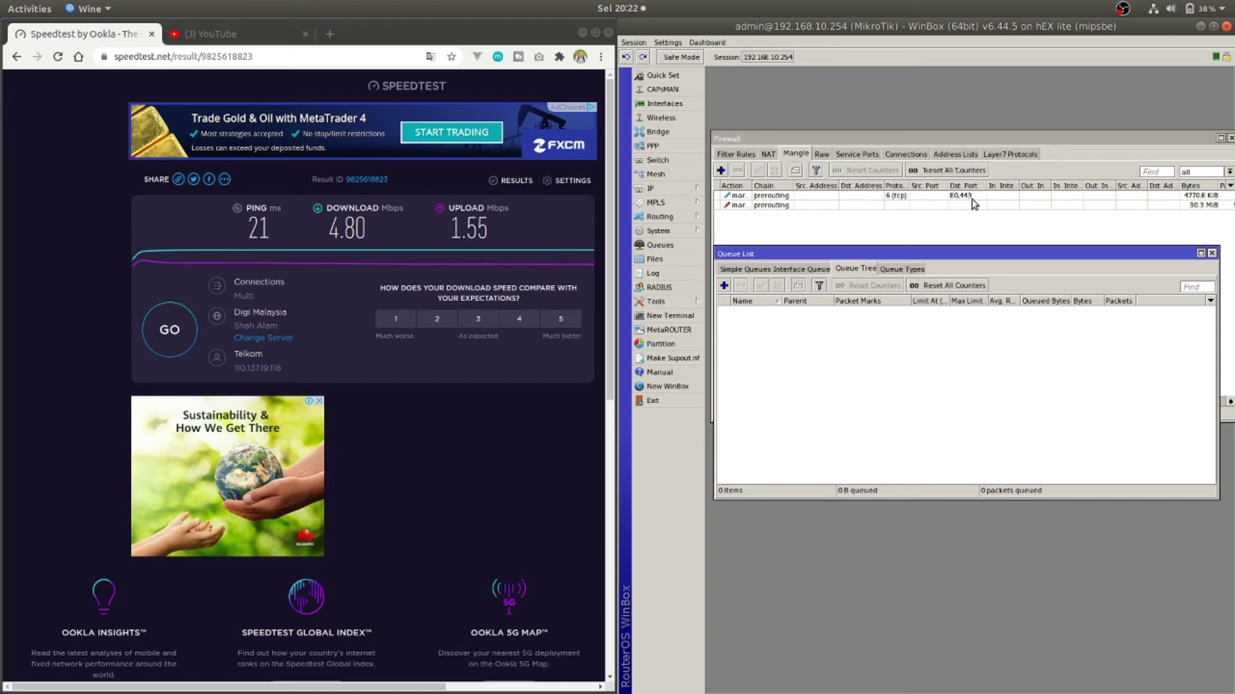
drag(987, 255, 994, 245)
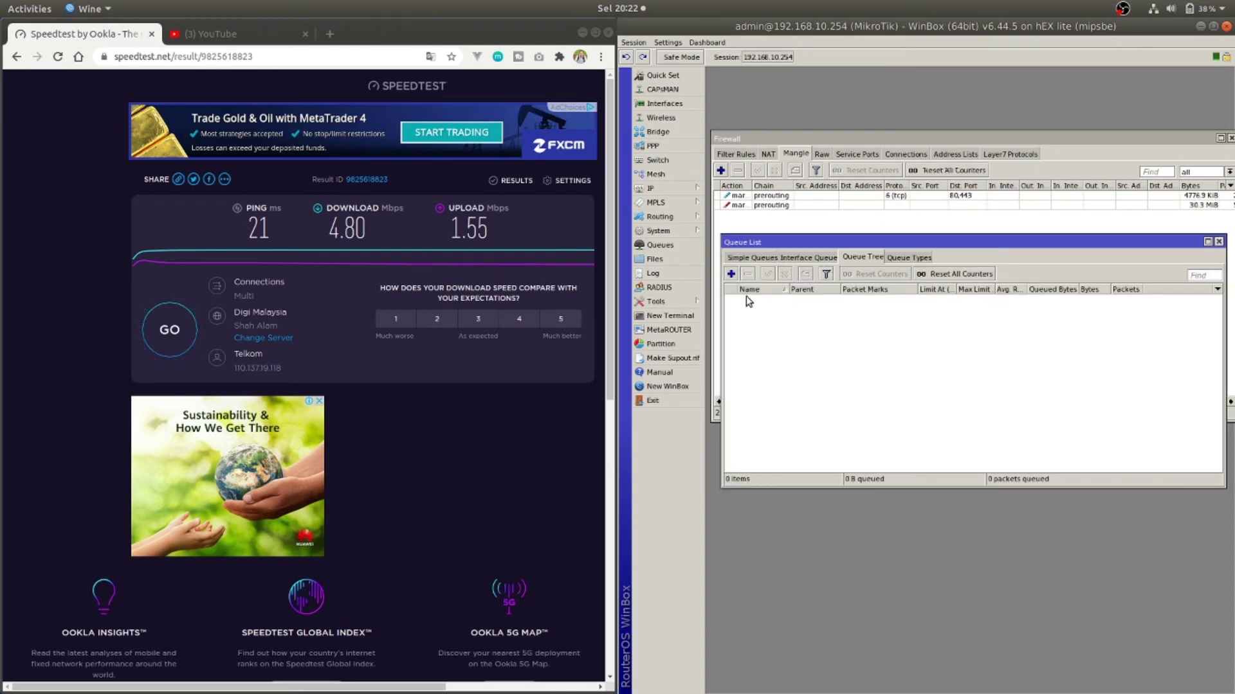
click(732, 274)
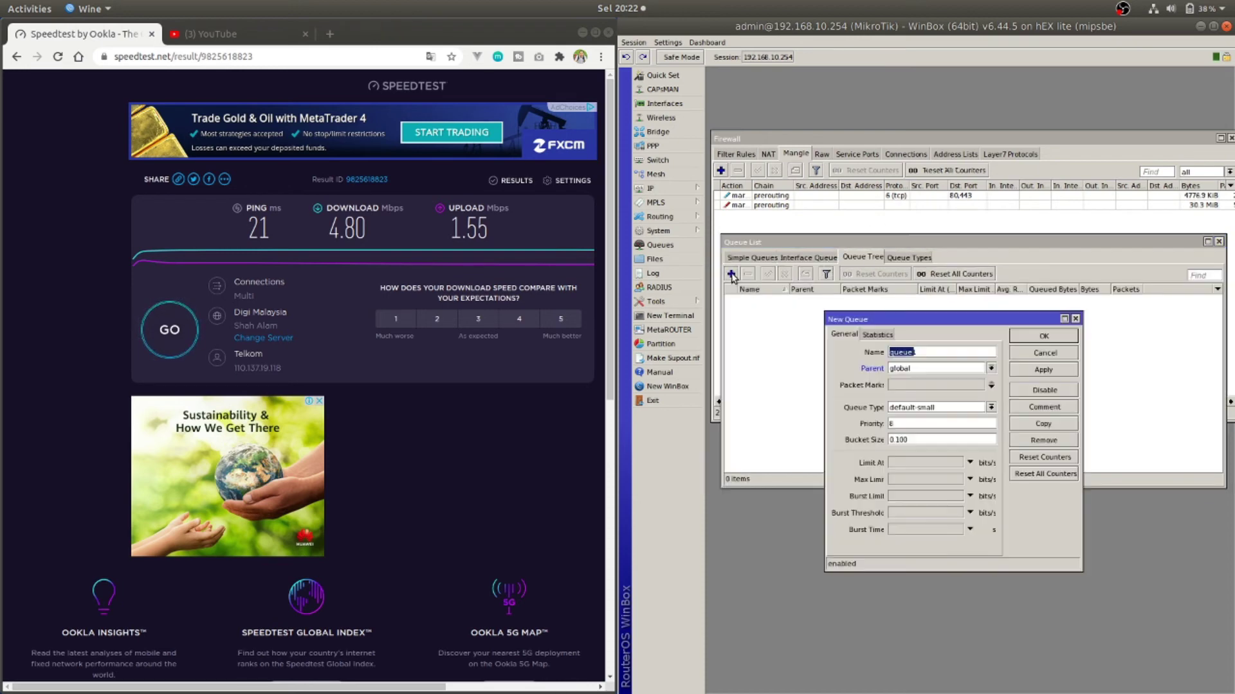
click(936, 368)
click(936, 368)
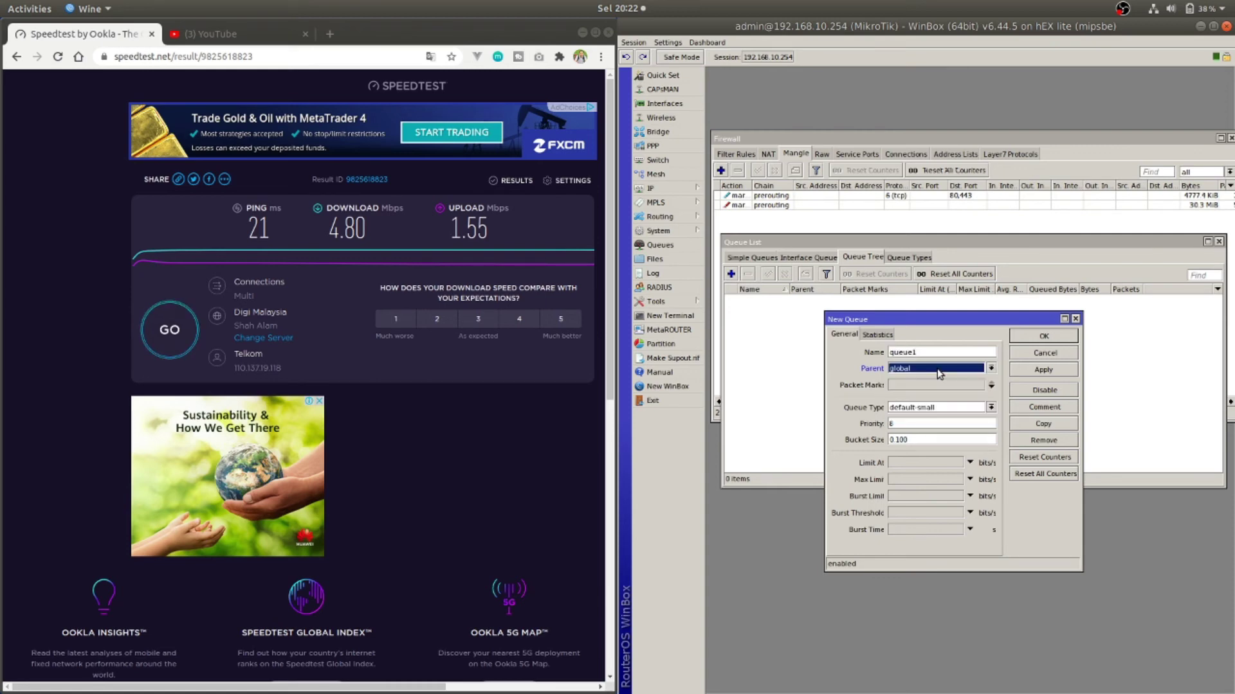
click(926, 385)
click(978, 385)
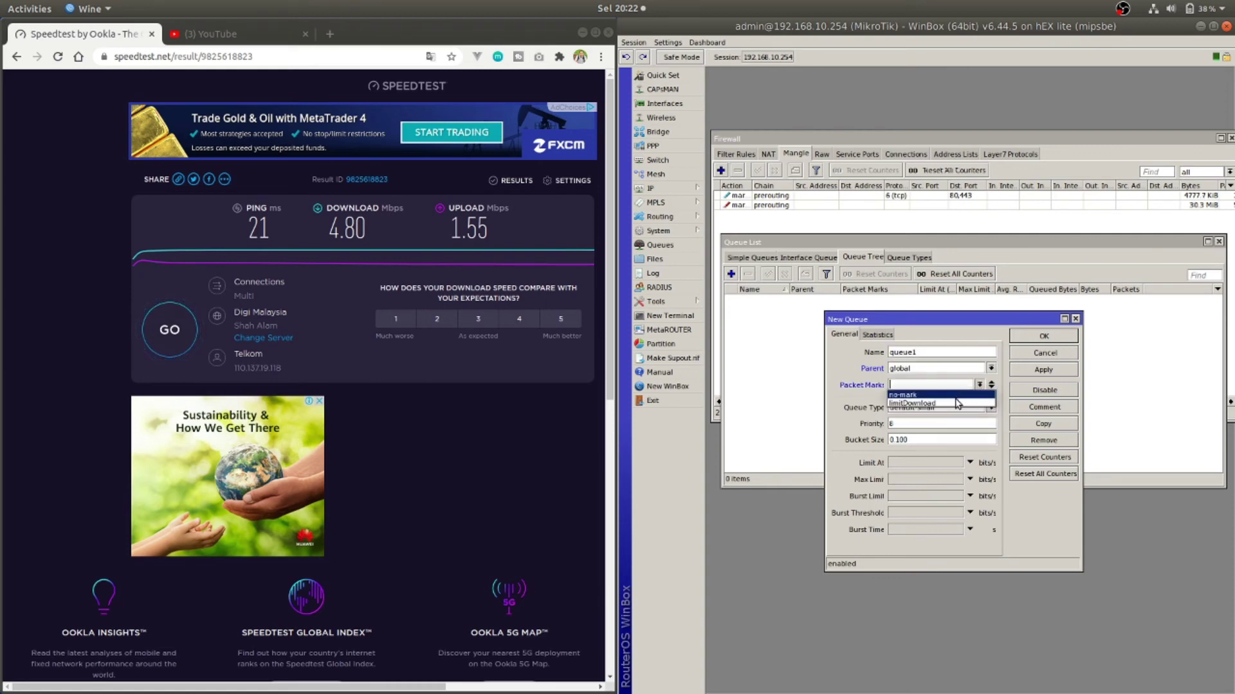
click(951, 395)
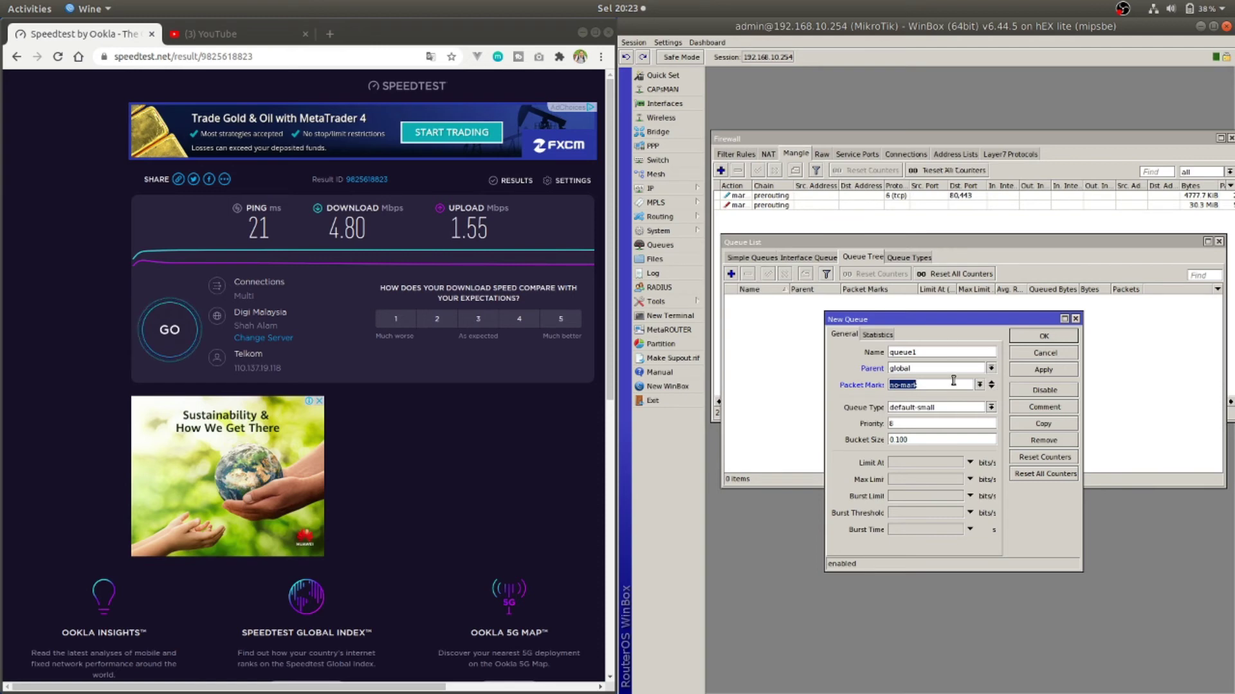
- Set the new queue's type to default and its max limit to 10M, and save it
click(944, 412)
click(947, 420)
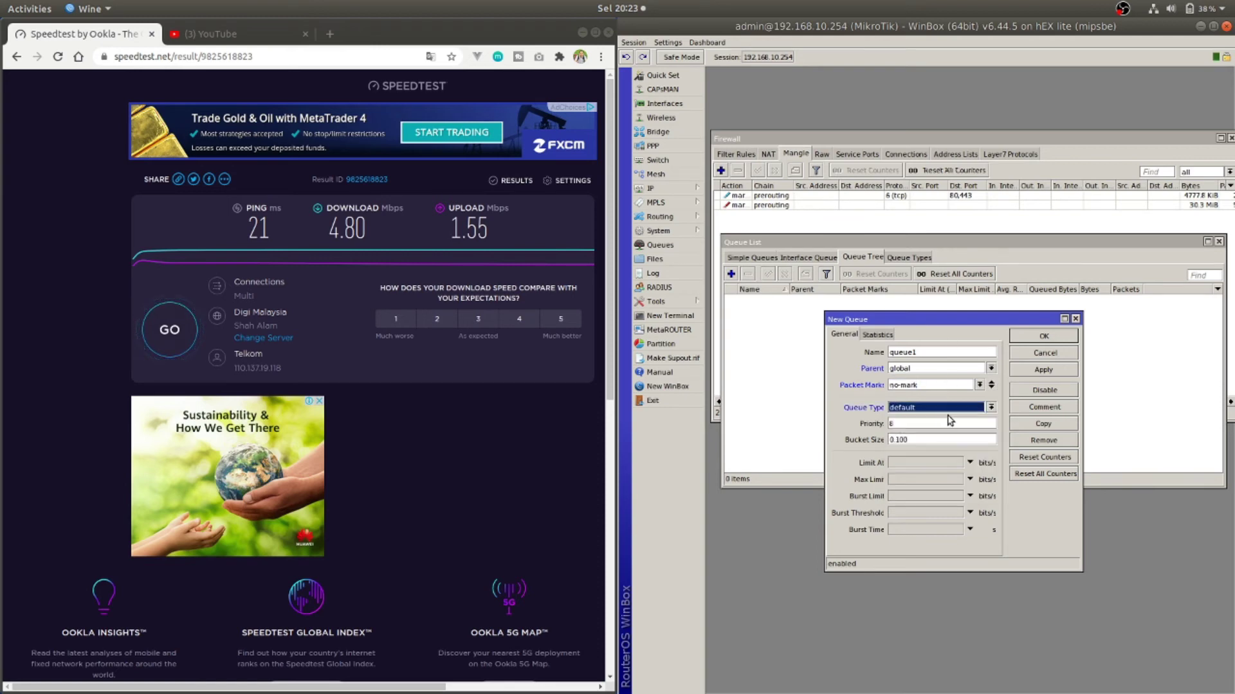
click(904, 481)
text(10M)
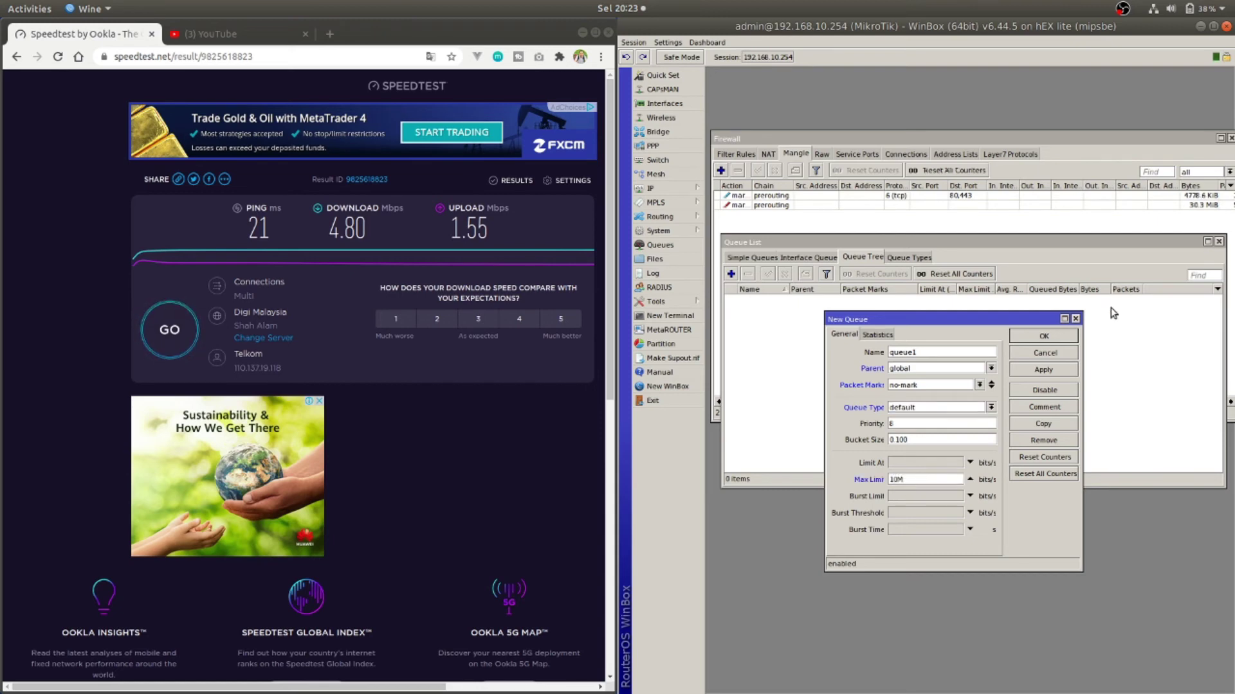
click(1034, 371)
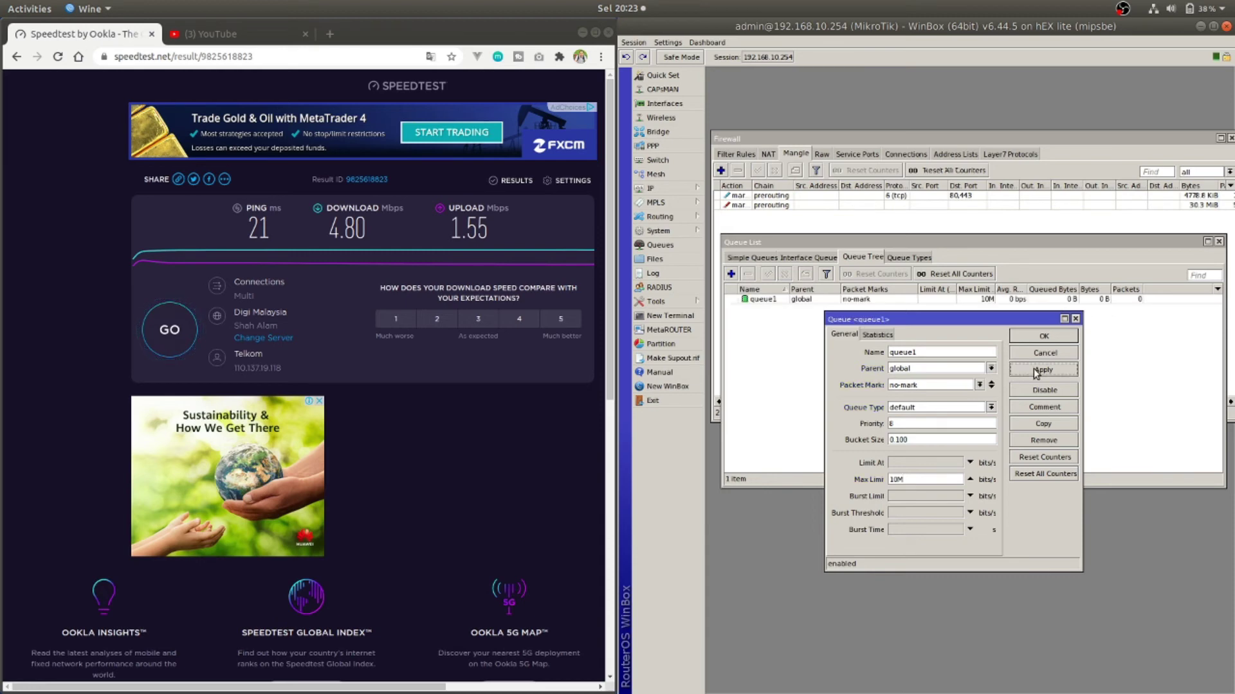
drag(967, 329, 912, 330)
click(996, 339)
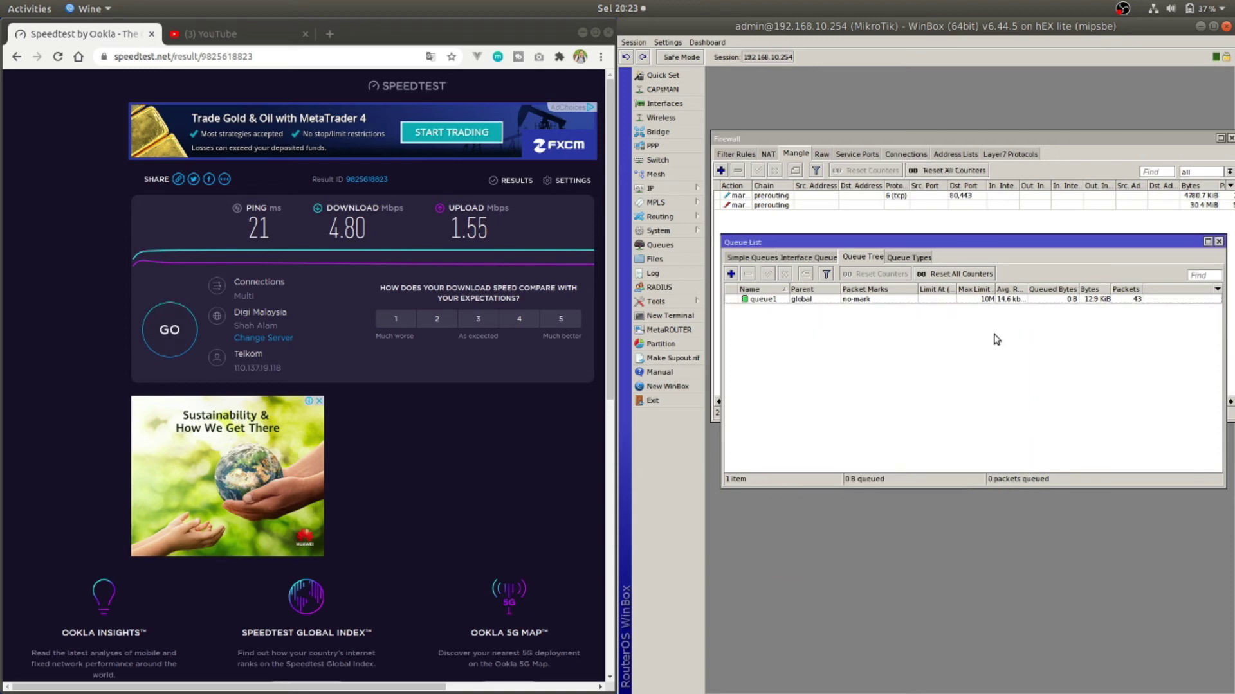
- Rename the parent queue as Download and widen the queue tree's Name column
double_click(759, 300)
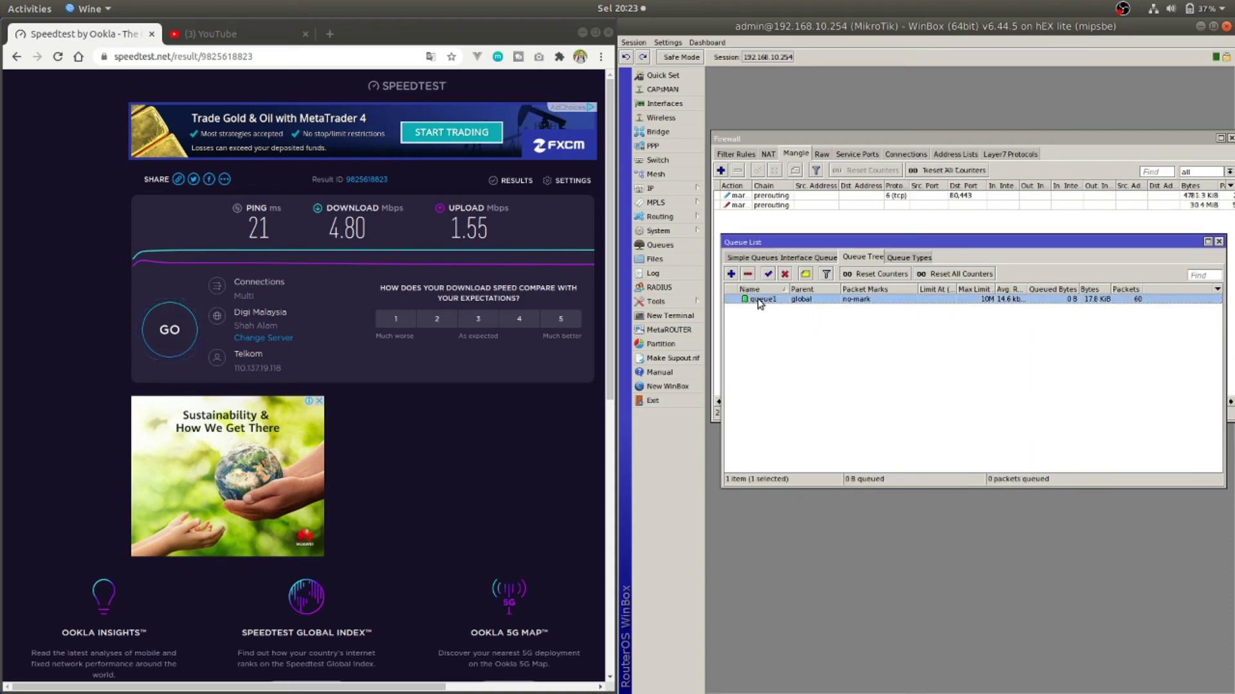
text(Download)
click(964, 372)
click(986, 337)
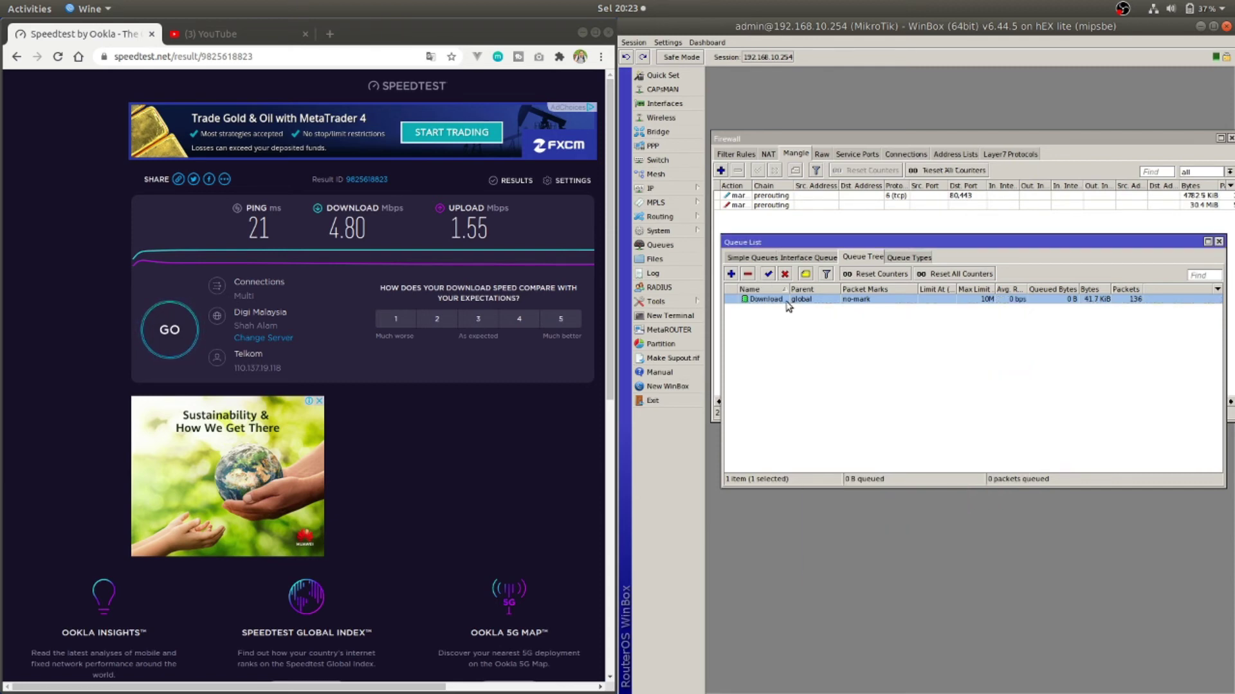
drag(789, 290, 809, 290)
click(810, 336)
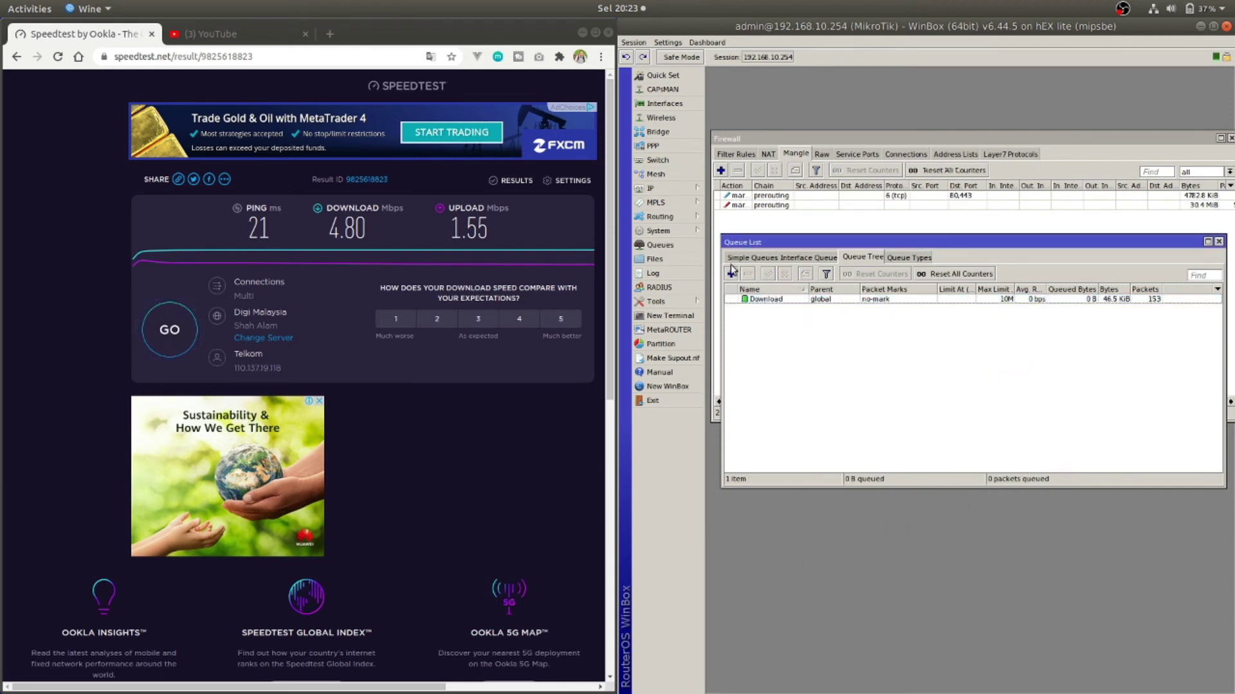
- Add a queue named Browsing with parent Download and packet mark limitDownload
click(730, 274)
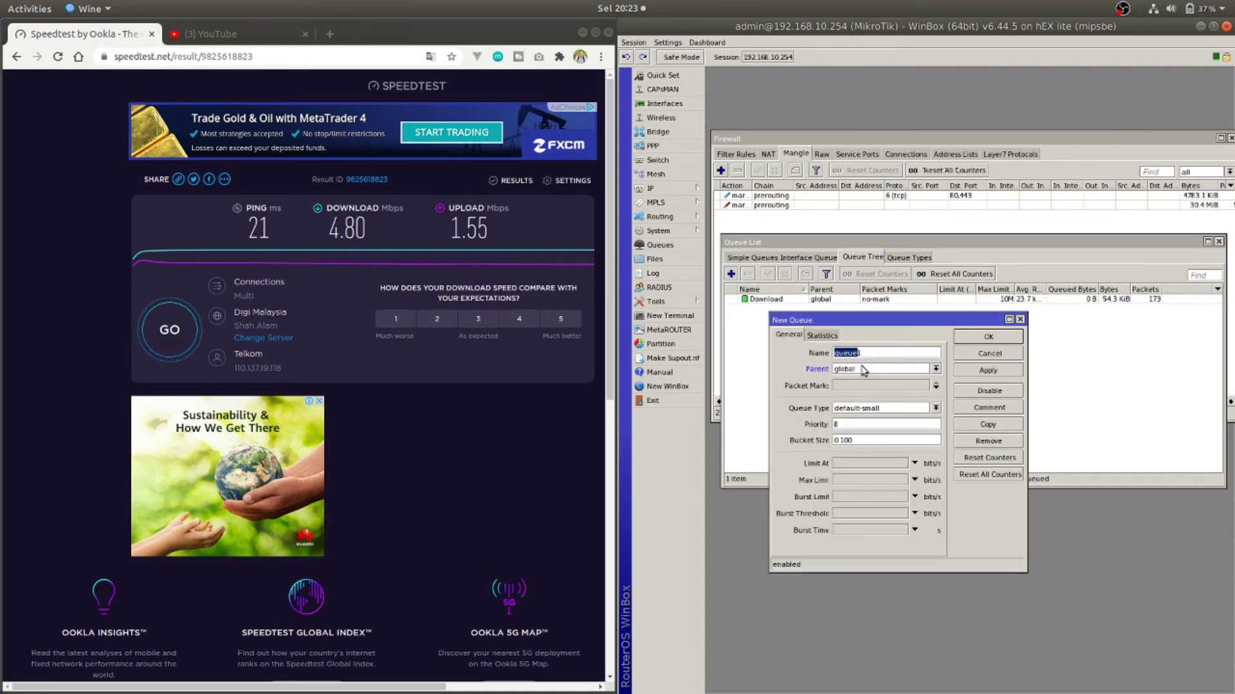
drag(893, 321, 895, 334)
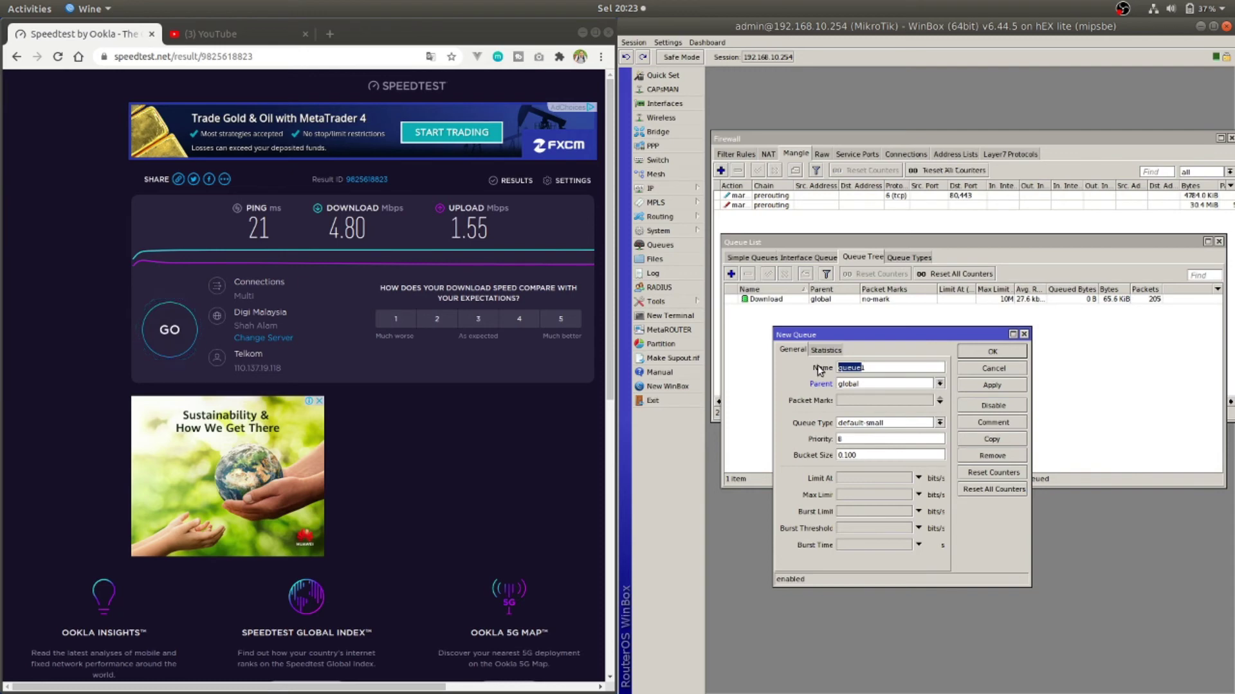
text(Browsing)
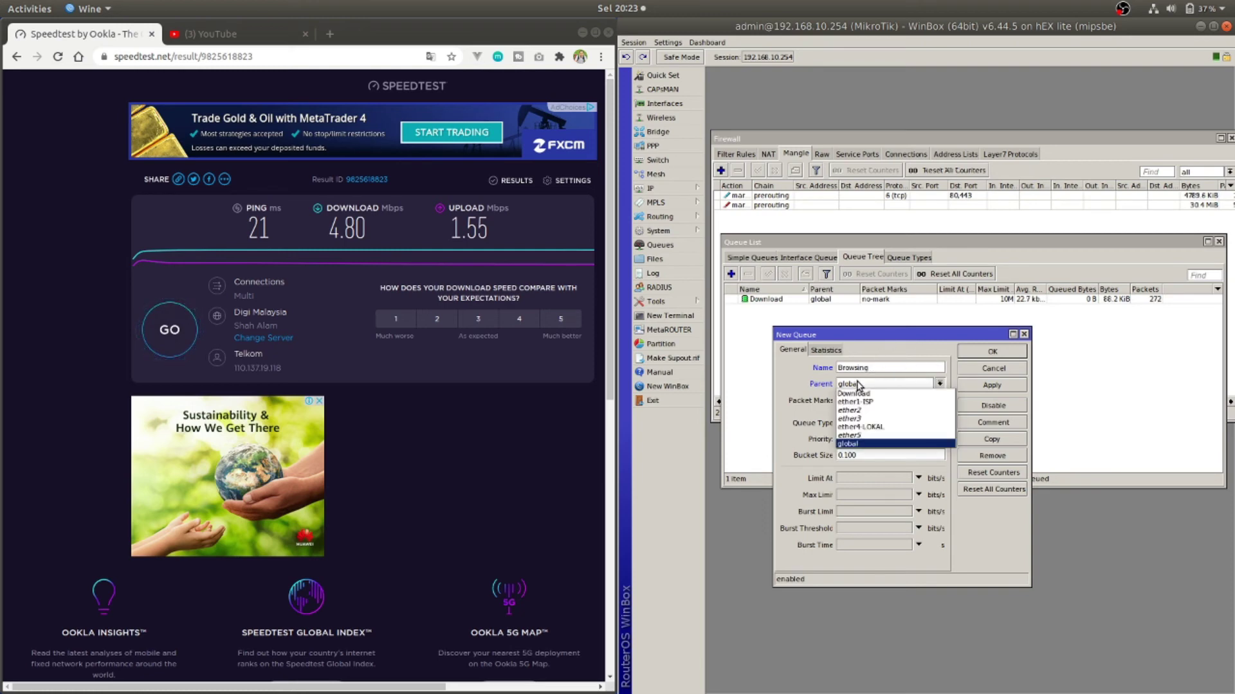
click(873, 385)
click(874, 384)
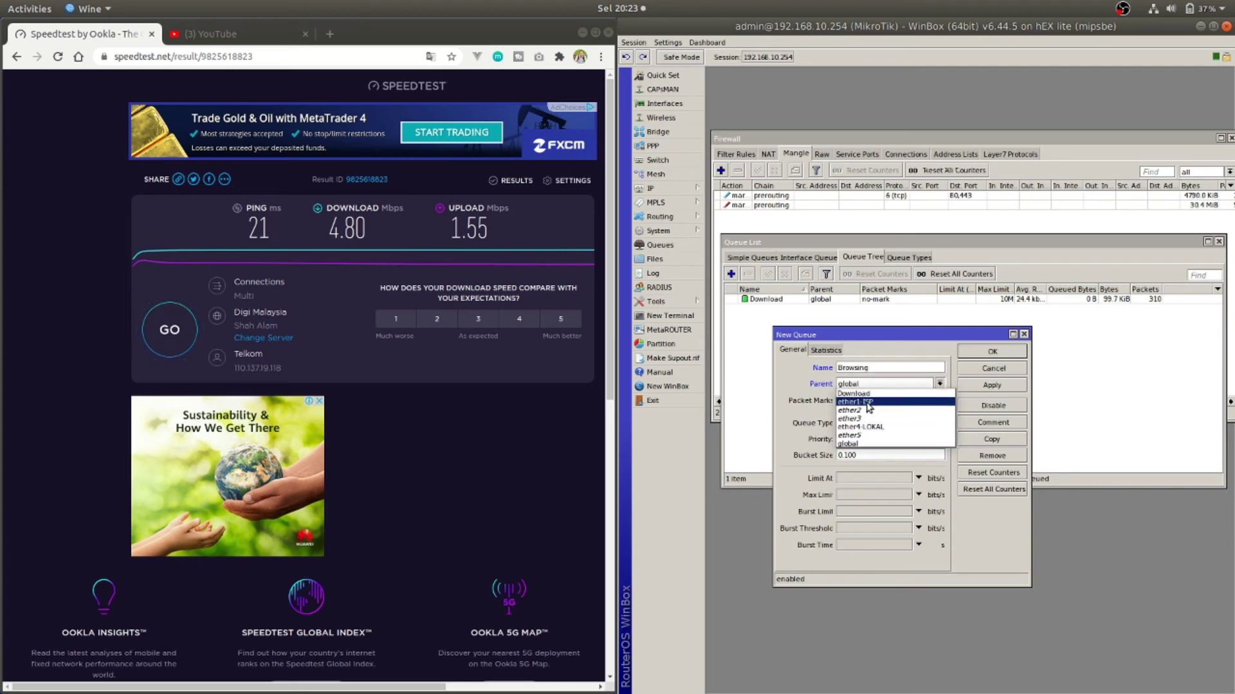
click(868, 402)
click(873, 385)
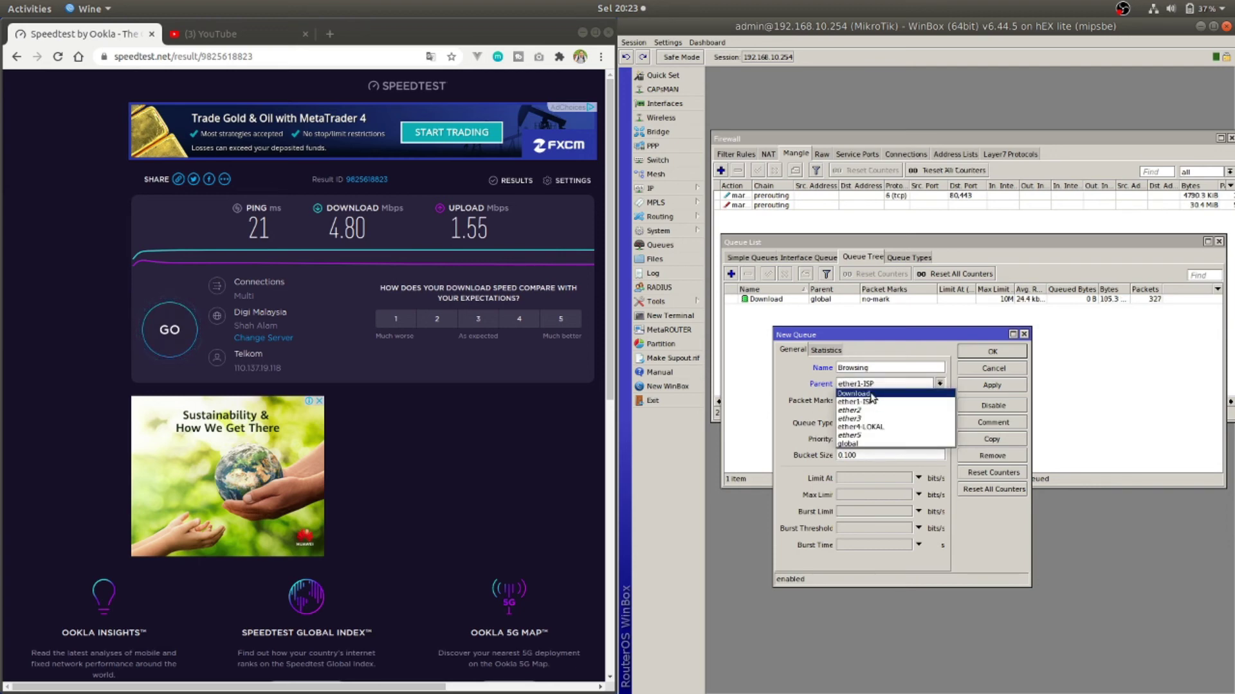
click(873, 395)
click(876, 400)
click(869, 419)
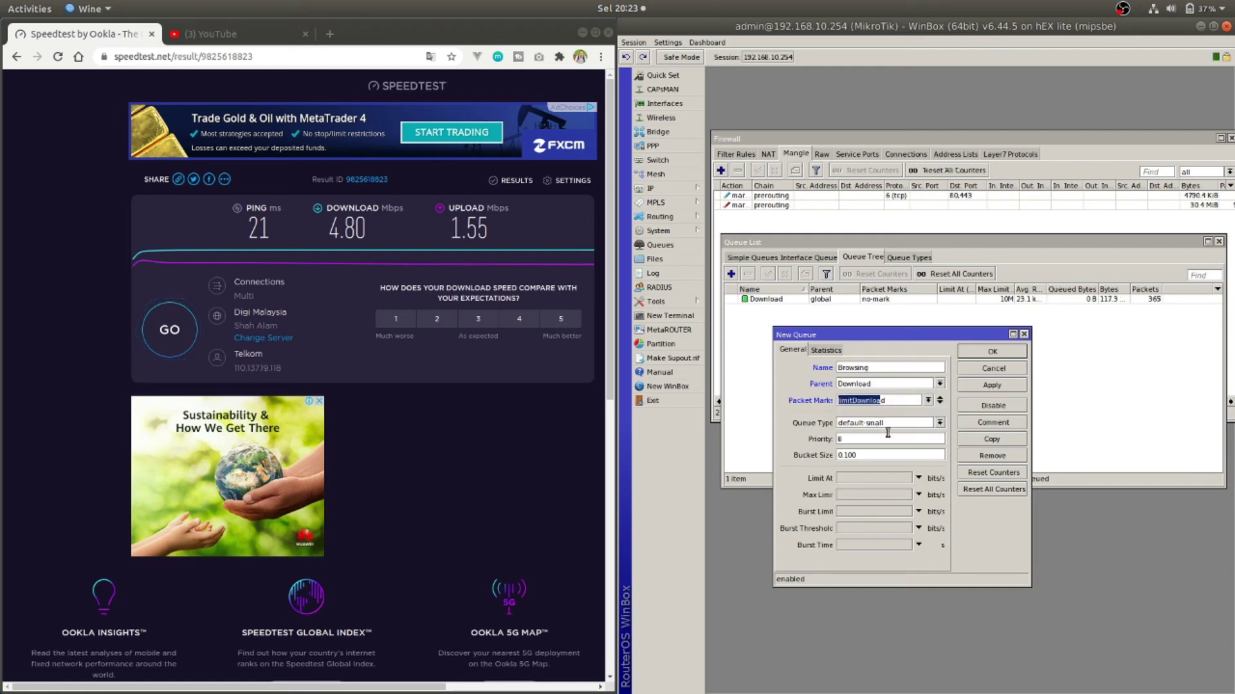
- Set the Browsing queue's type to pcq-download-default and its max limit to 5M, and save it
click(939, 422)
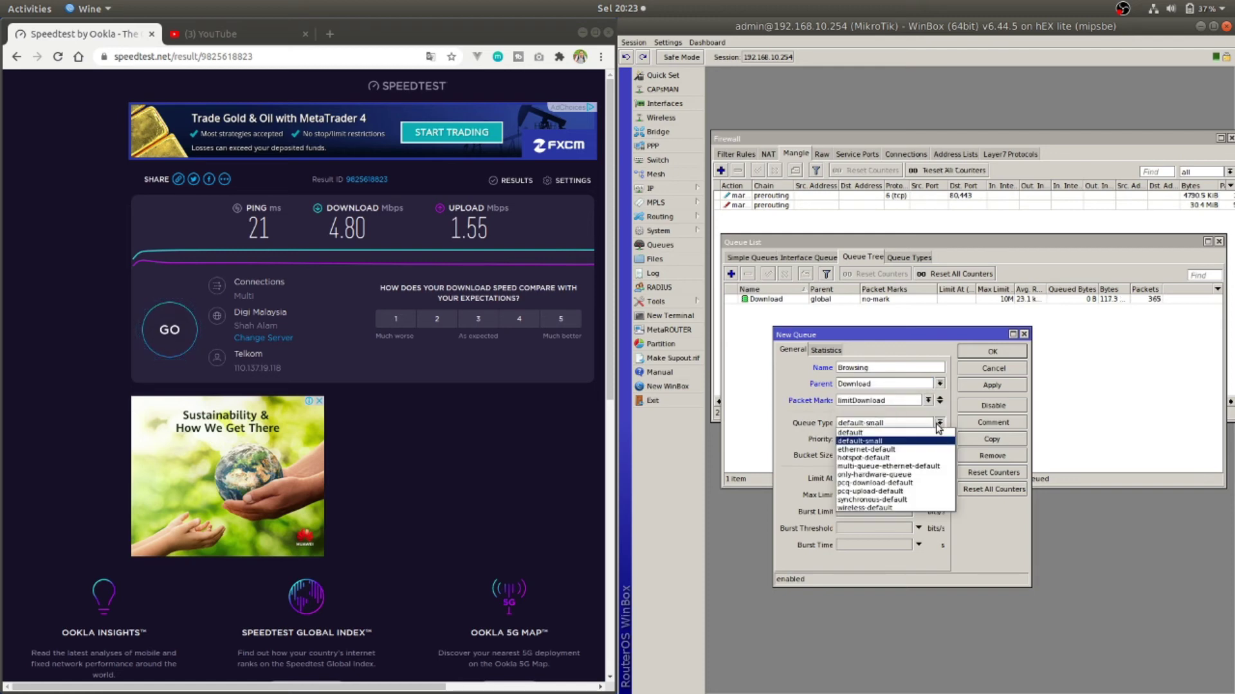
click(871, 483)
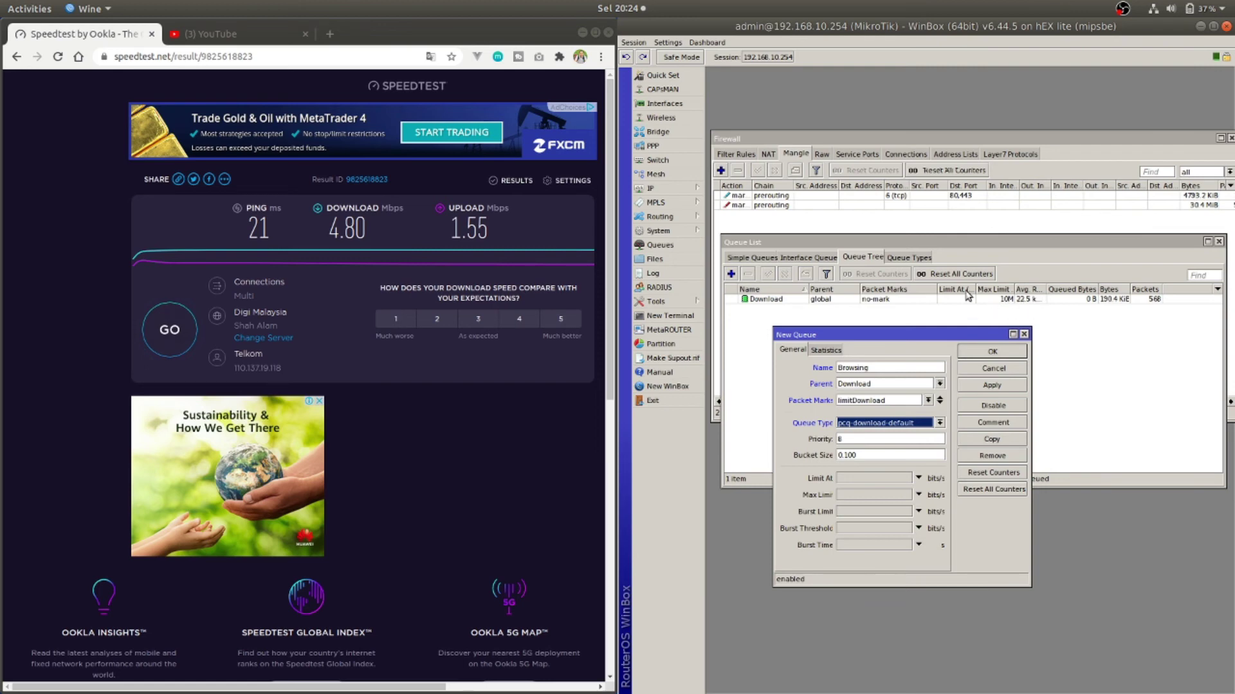
click(852, 494)
text(8)
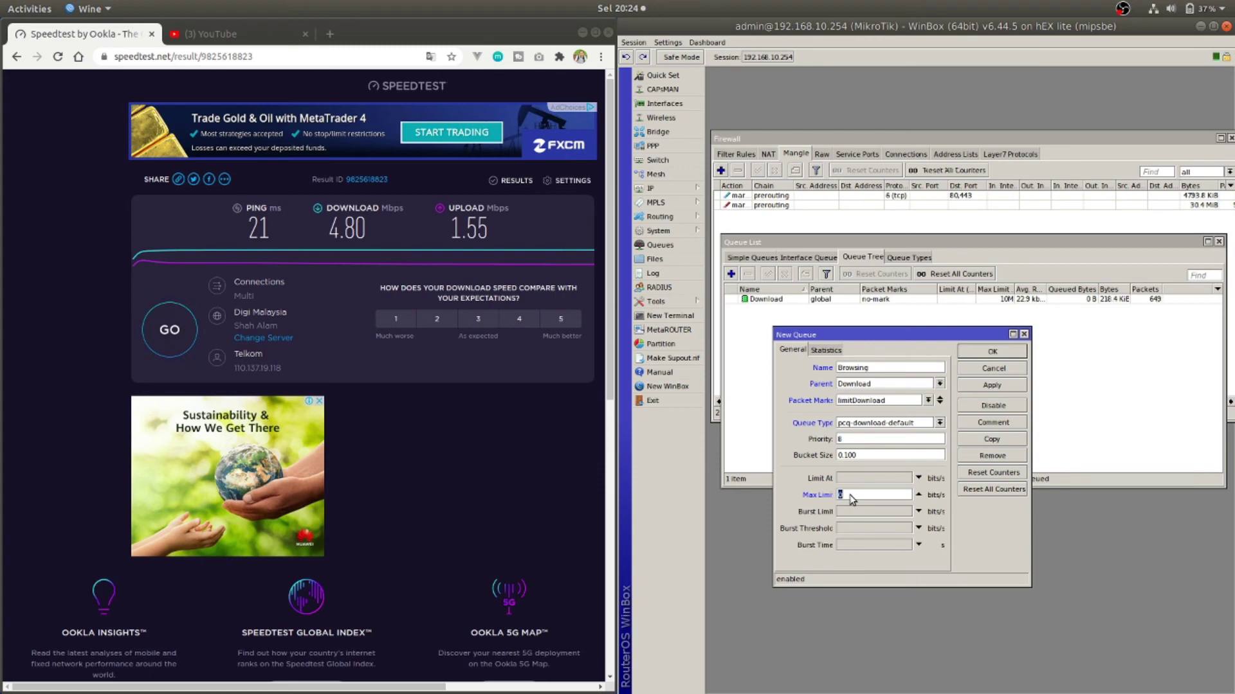
text(M)
click(976, 384)
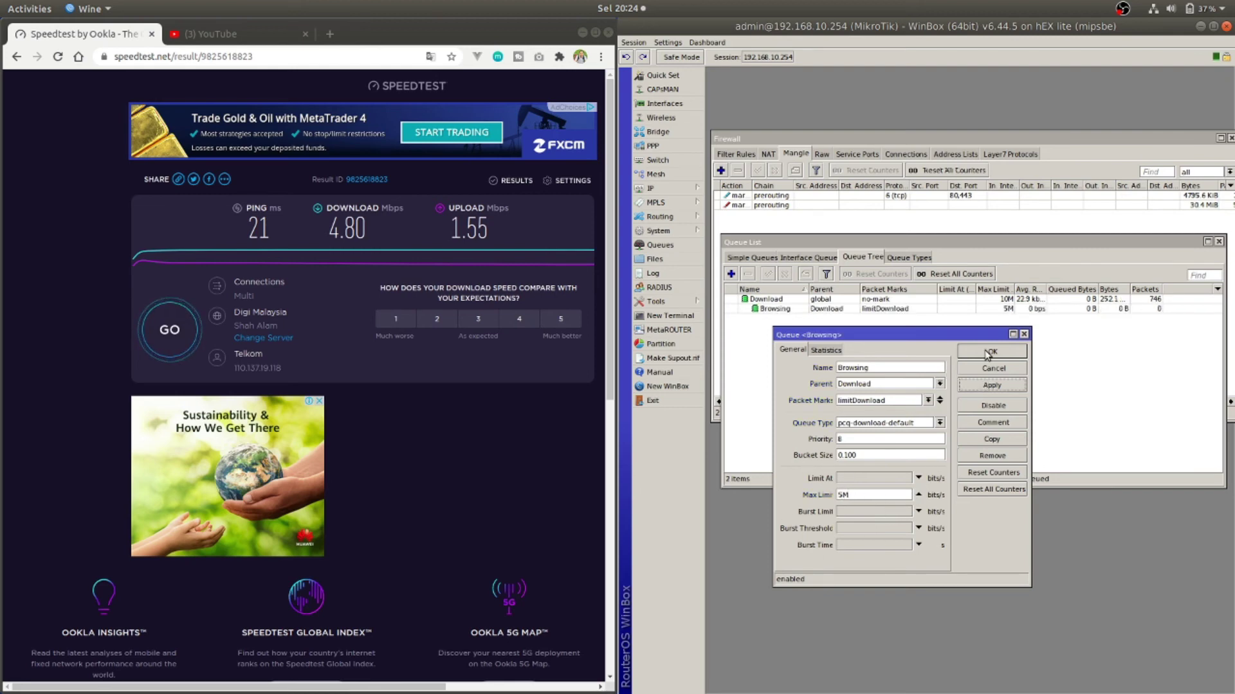
click(988, 353)
click(928, 309)
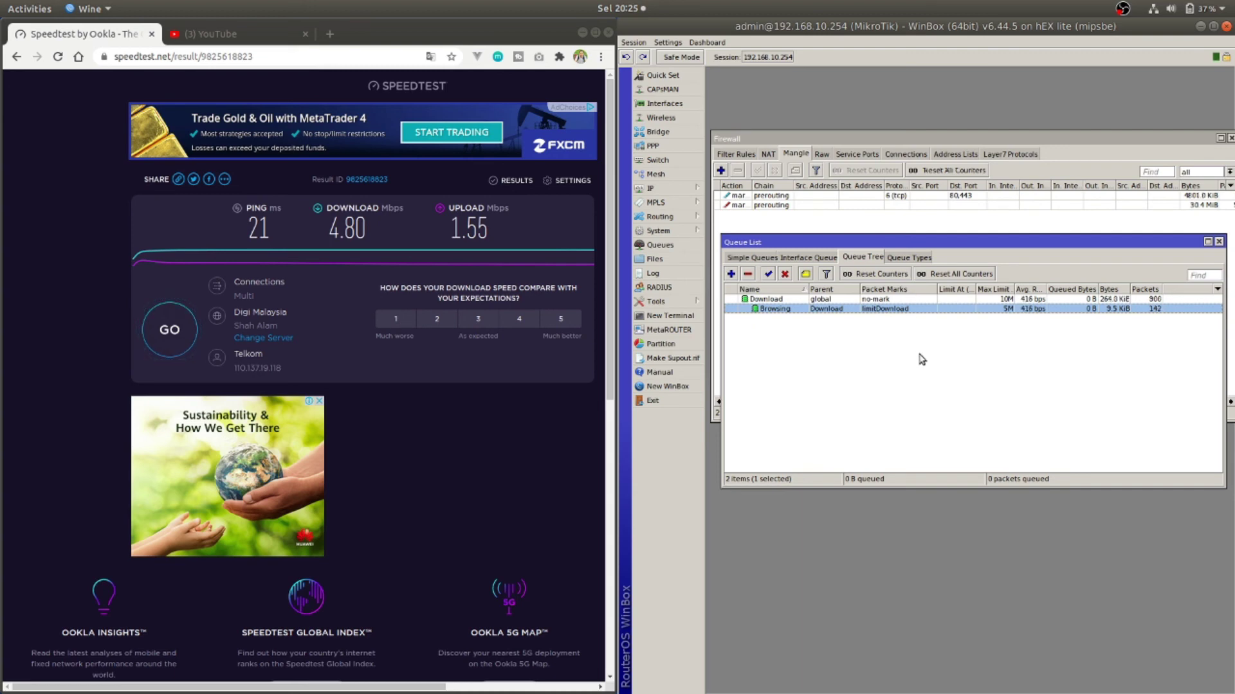
- Reposition the queue list and run a new Speedtest with the queue tree active
click(915, 390)
drag(978, 243, 975, 236)
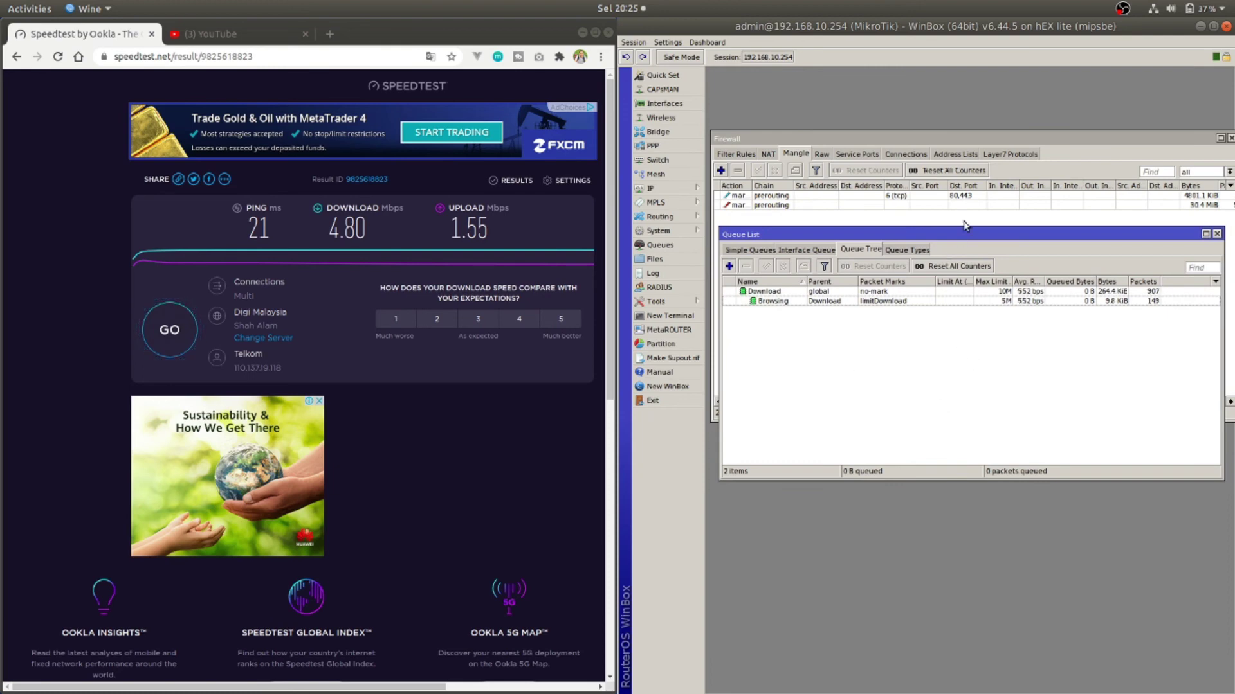
drag(964, 241, 980, 226)
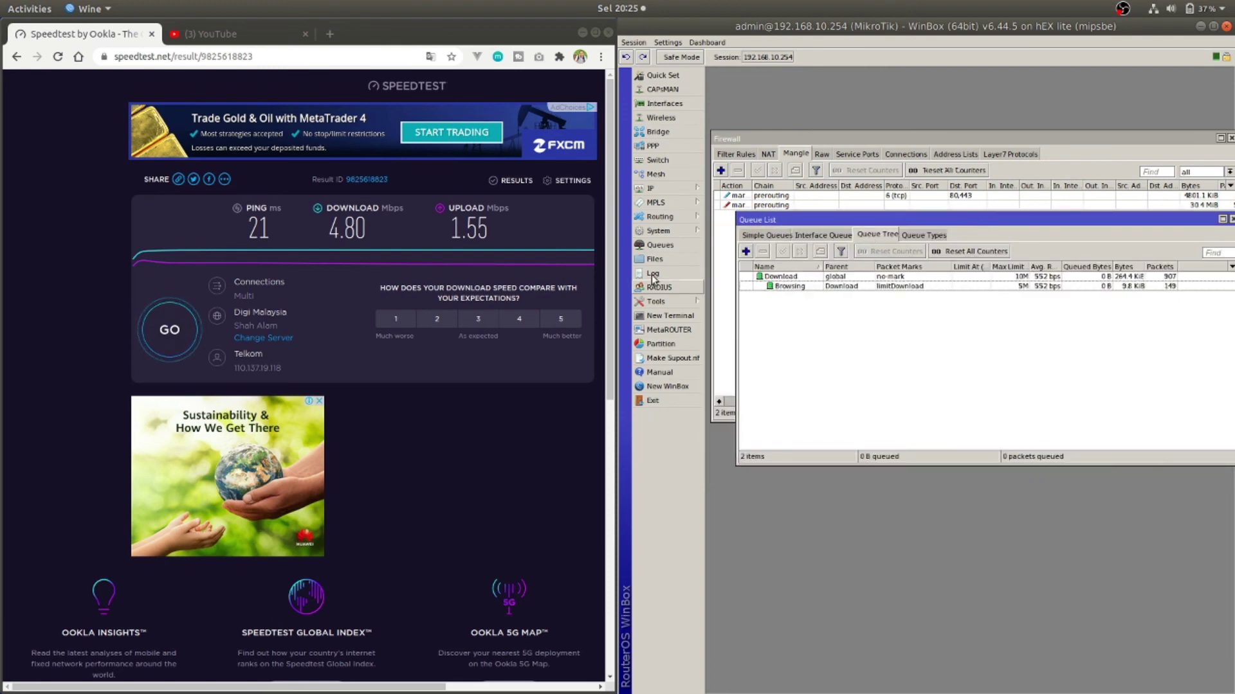
click(58, 57)
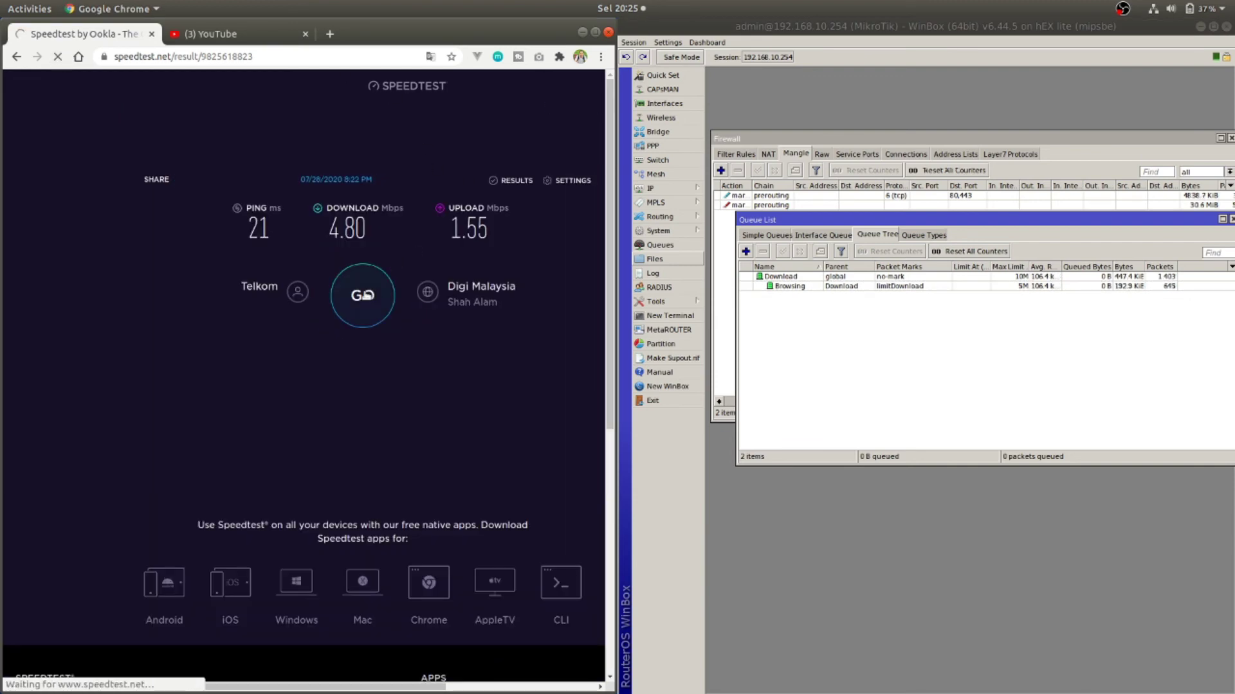
click(364, 295)
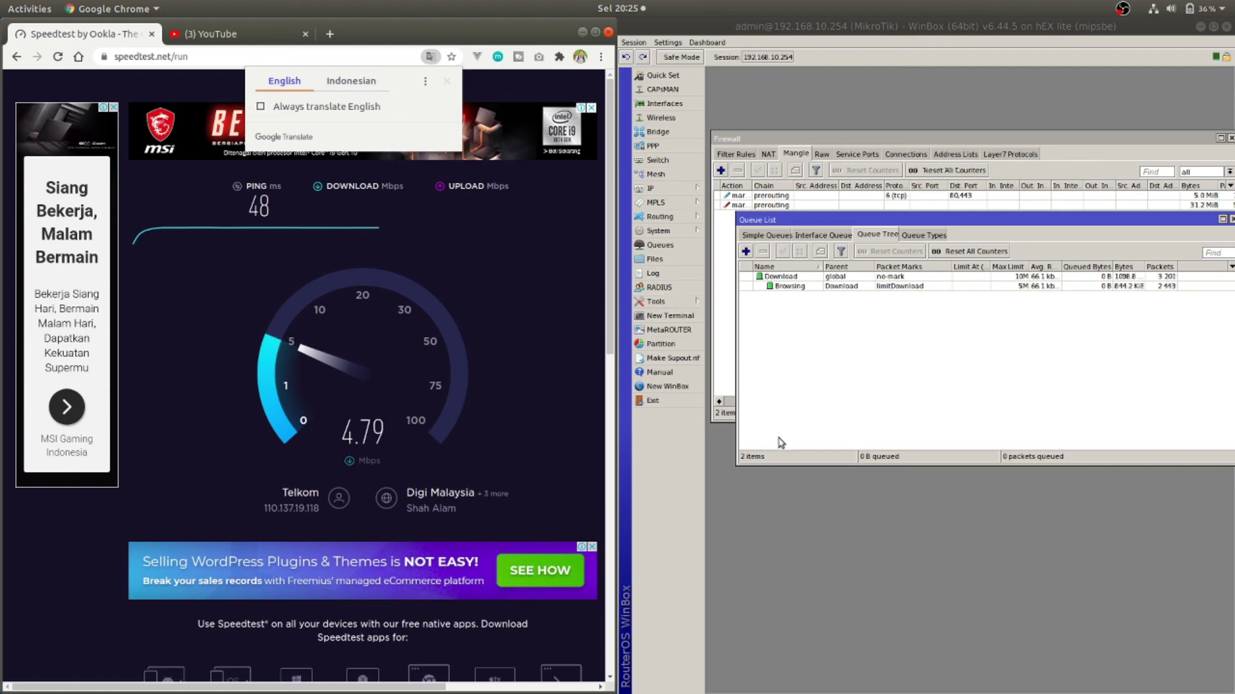
- Restart the Speedtest and widen the queue tree's Avg. Rate column to compare the Browsing queue's traffic
click(58, 56)
click(330, 275)
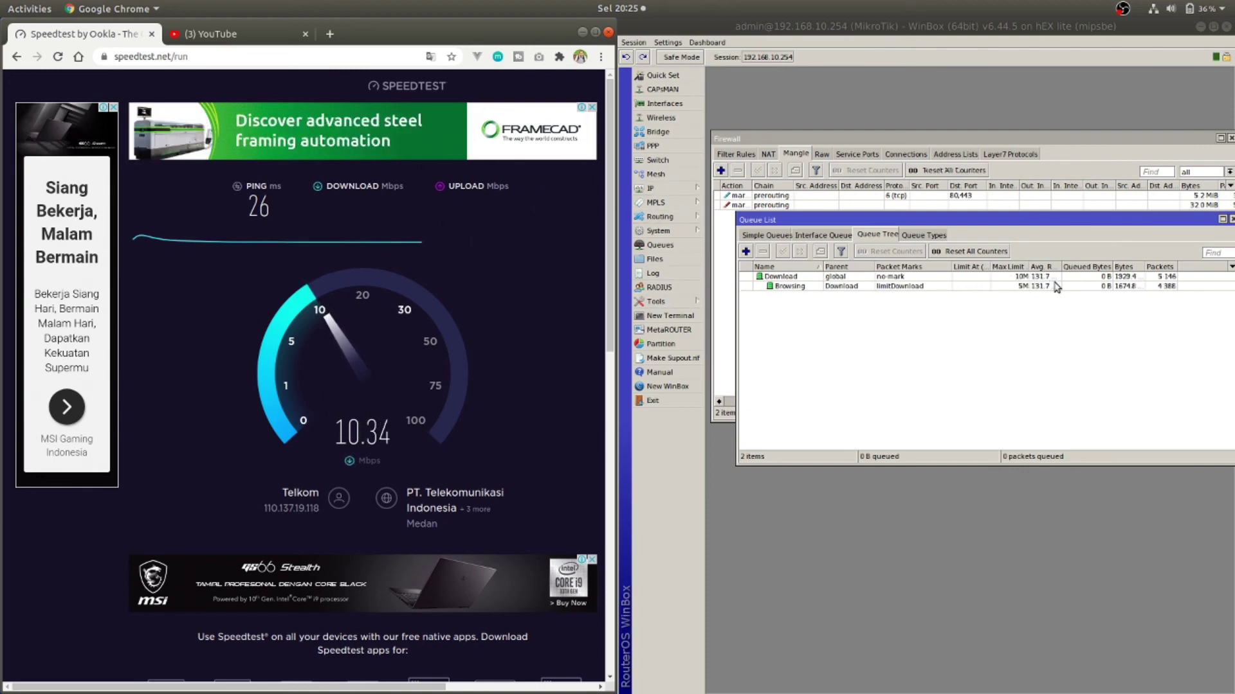
drag(1062, 267, 1096, 266)
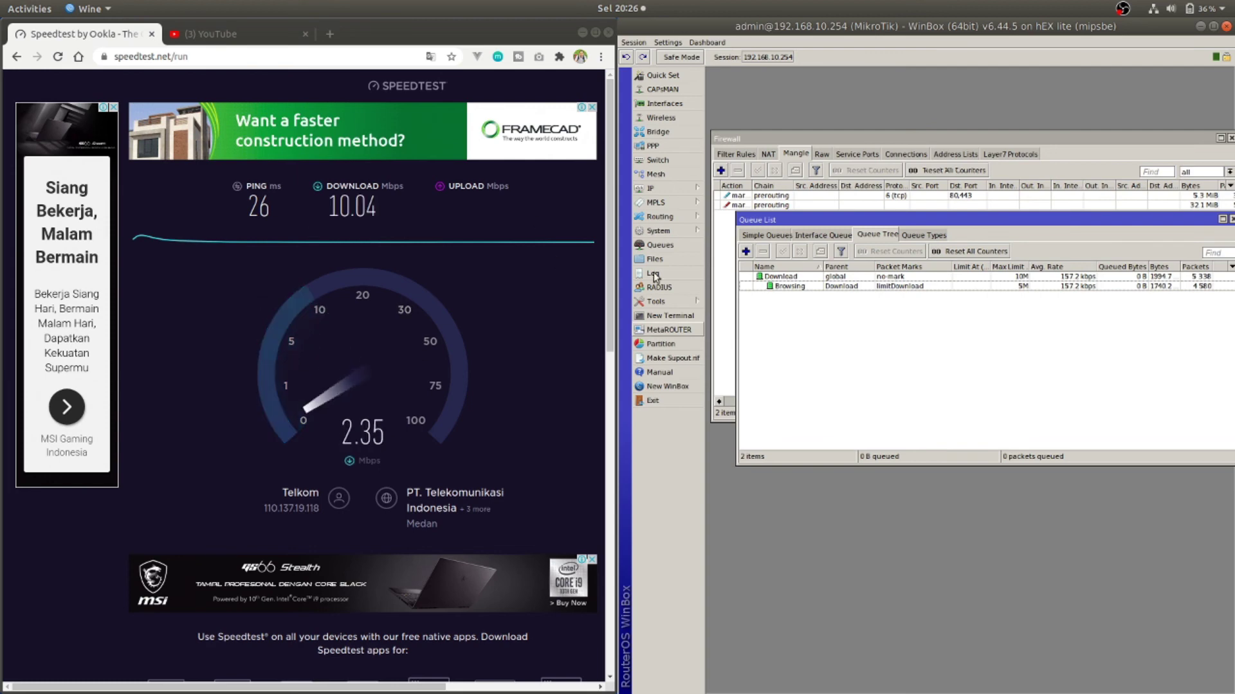
click(991, 288)
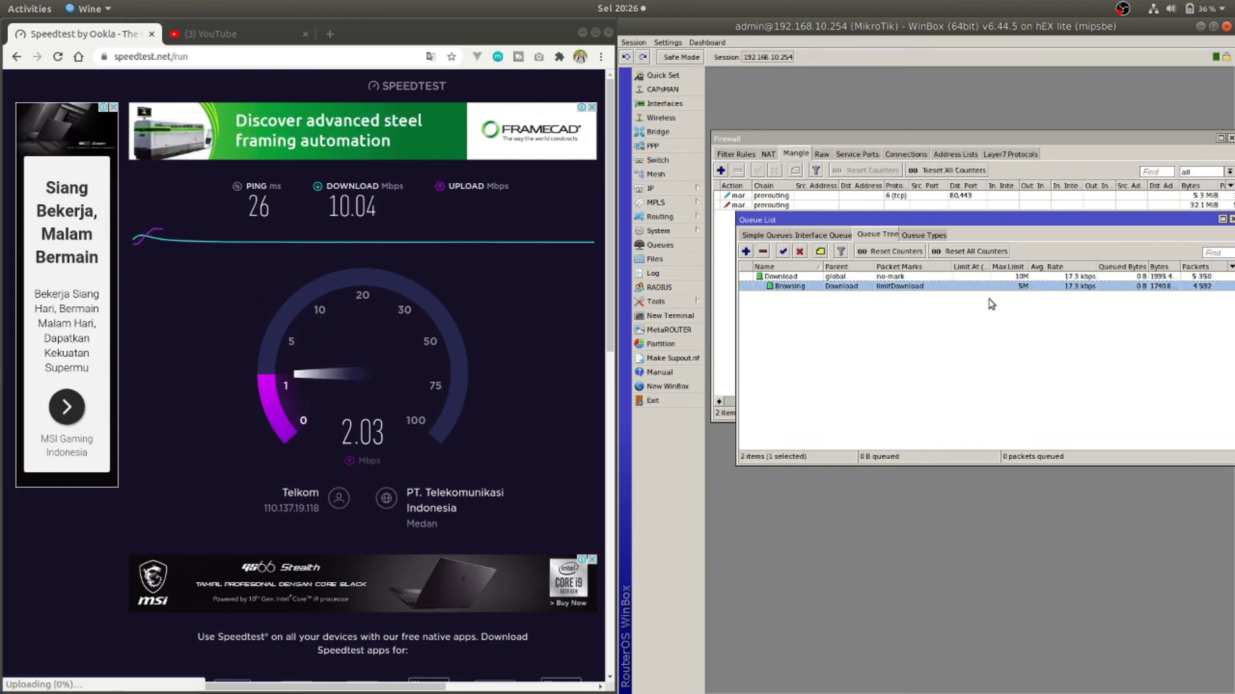
drag(1016, 222, 1003, 250)
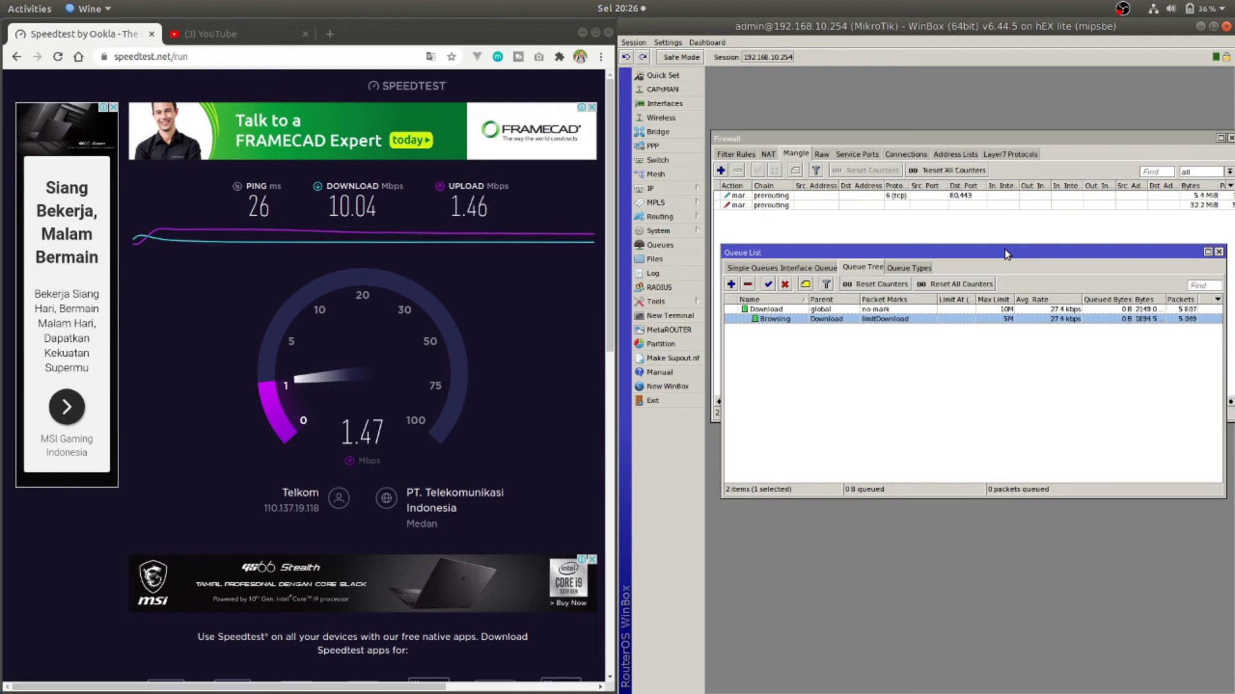
click(998, 348)
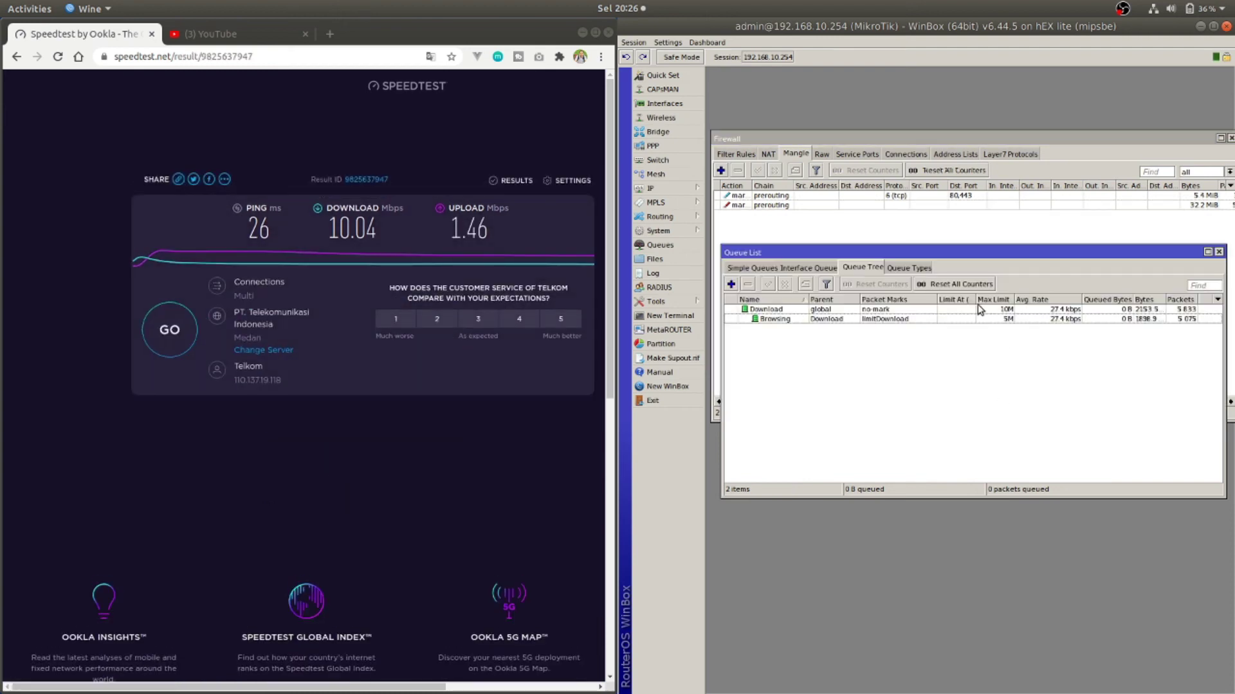
- Check the simple queues, close the queue list and reposition the Firewall window with the mangle rules
click(808, 268)
click(749, 270)
drag(909, 255, 874, 238)
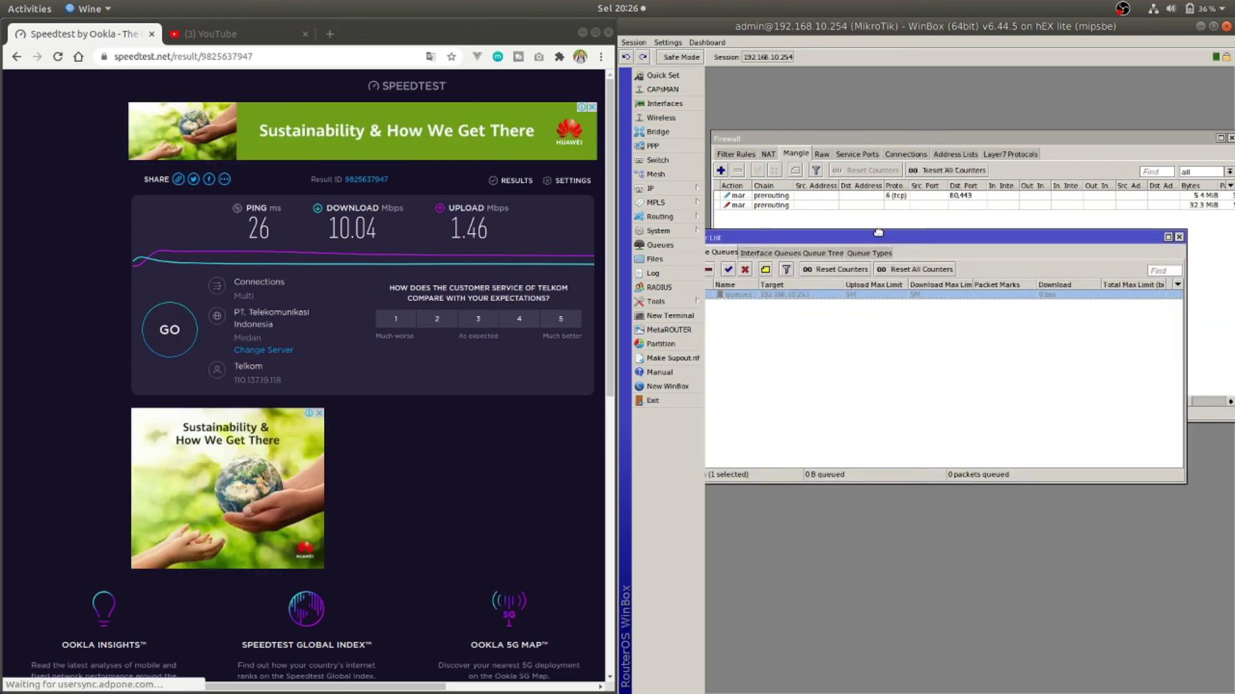
click(1183, 235)
mouse_move(939, 142)
mouse_down()
mouse_move(985, 127)
mouse_move(946, 137)
mouse_up()
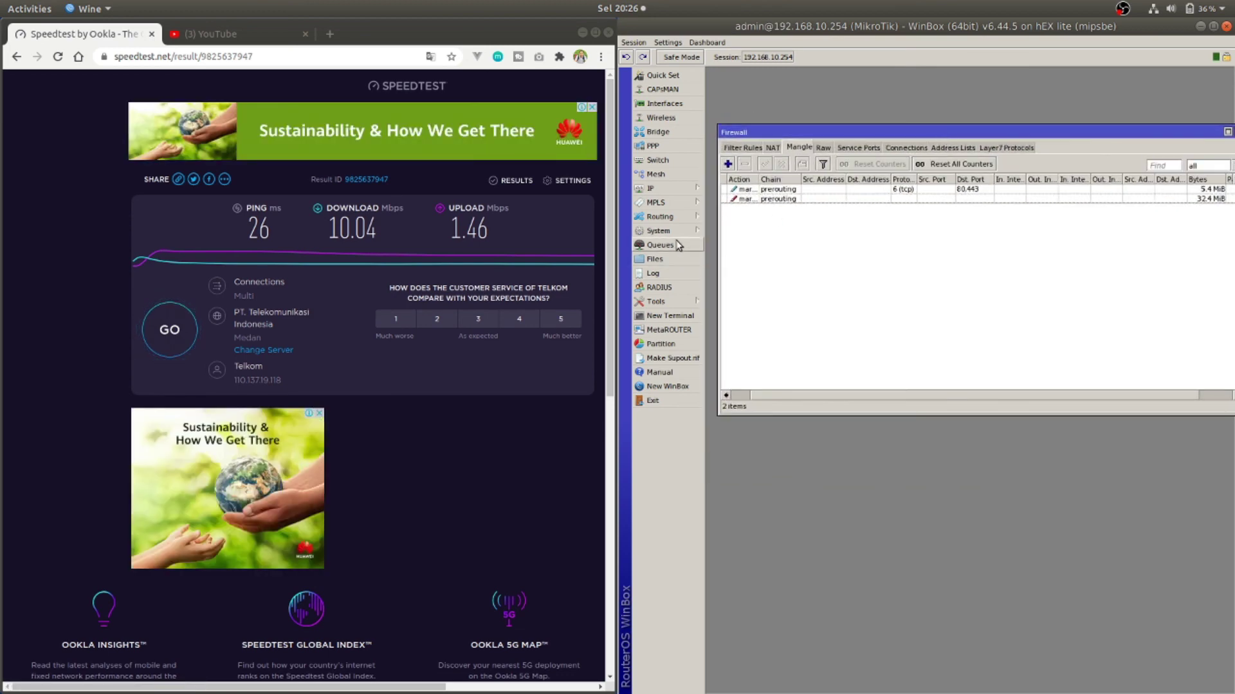
- Disable both queue tree entries, return to the simple queues and reposition the queue list
click(660, 245)
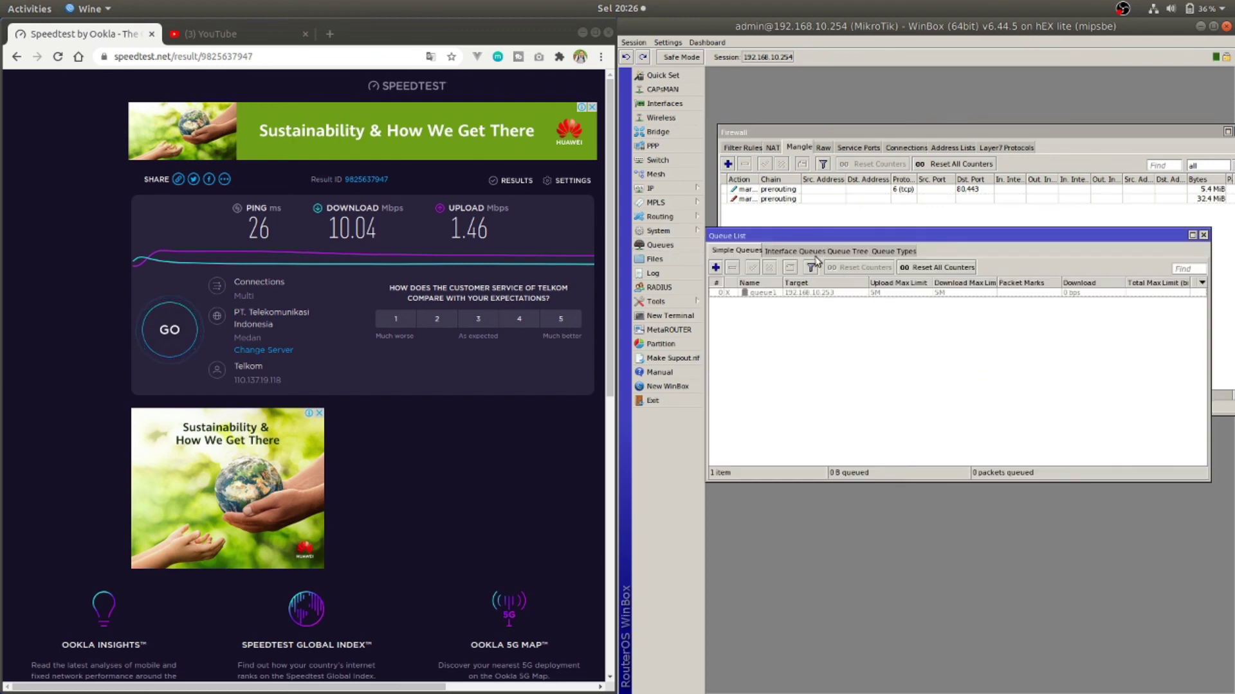
click(849, 251)
click(842, 294)
shift+click(842, 302)
click(766, 264)
click(739, 251)
drag(889, 238, 917, 239)
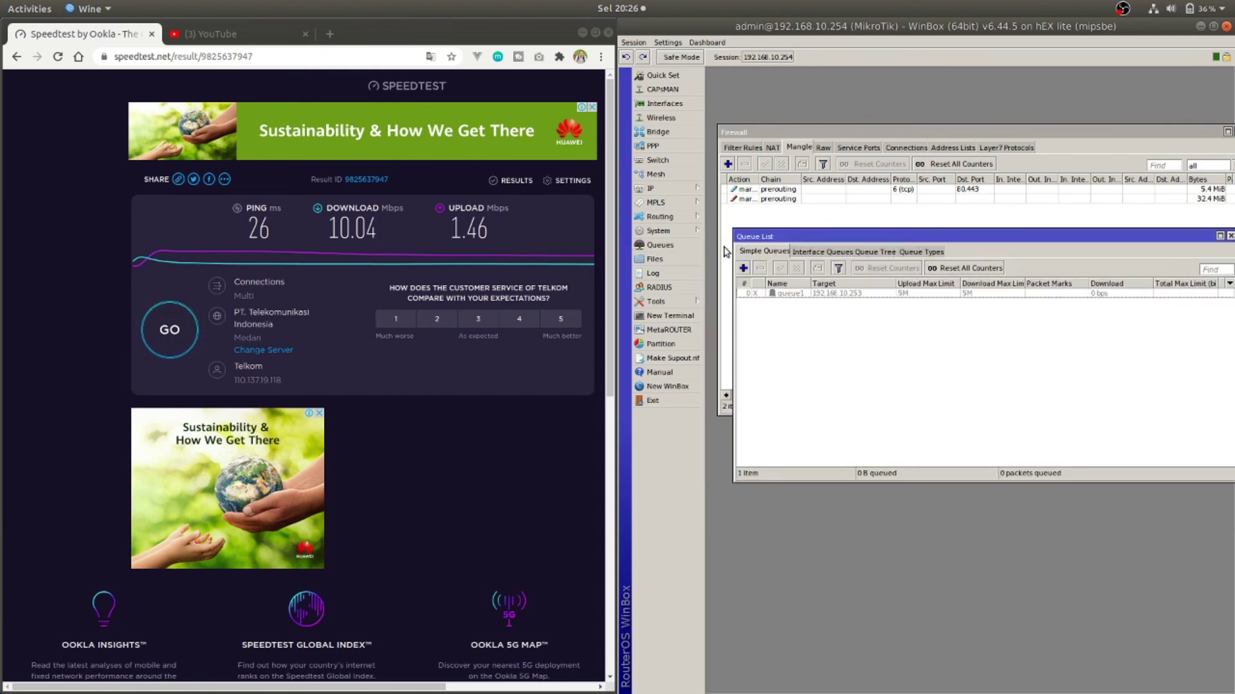
- Open the router's list of system users
click(681, 186)
click(982, 379)
click(680, 190)
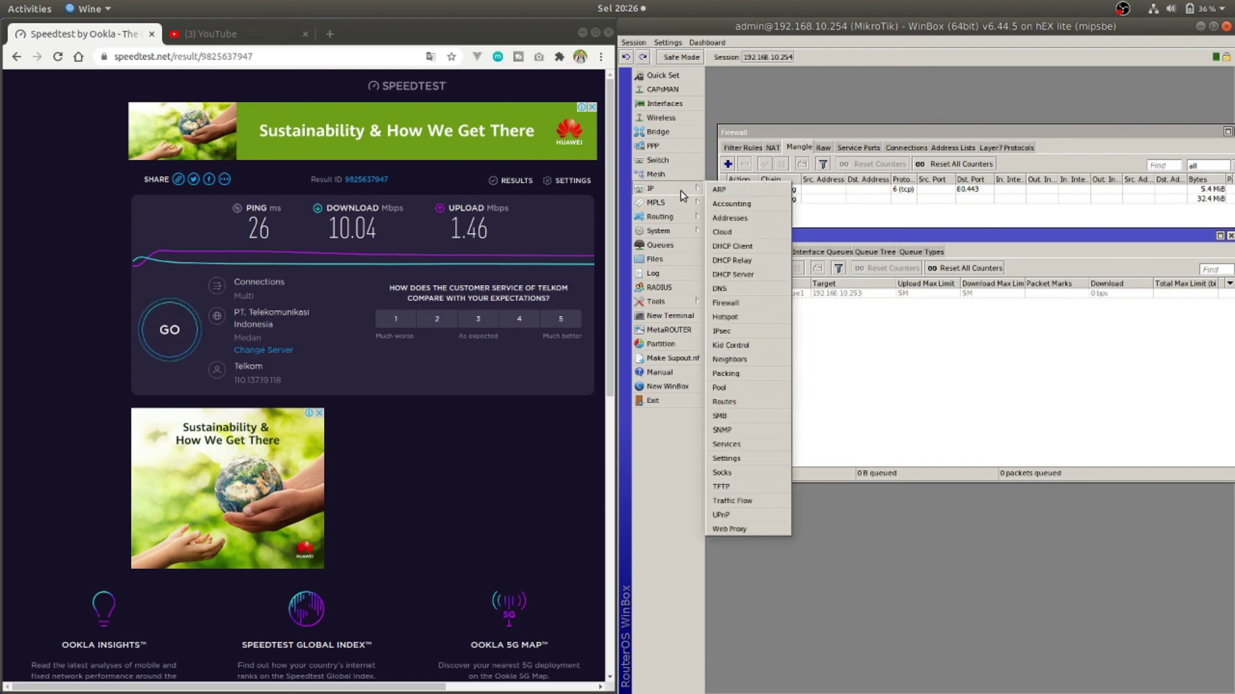
click(686, 245)
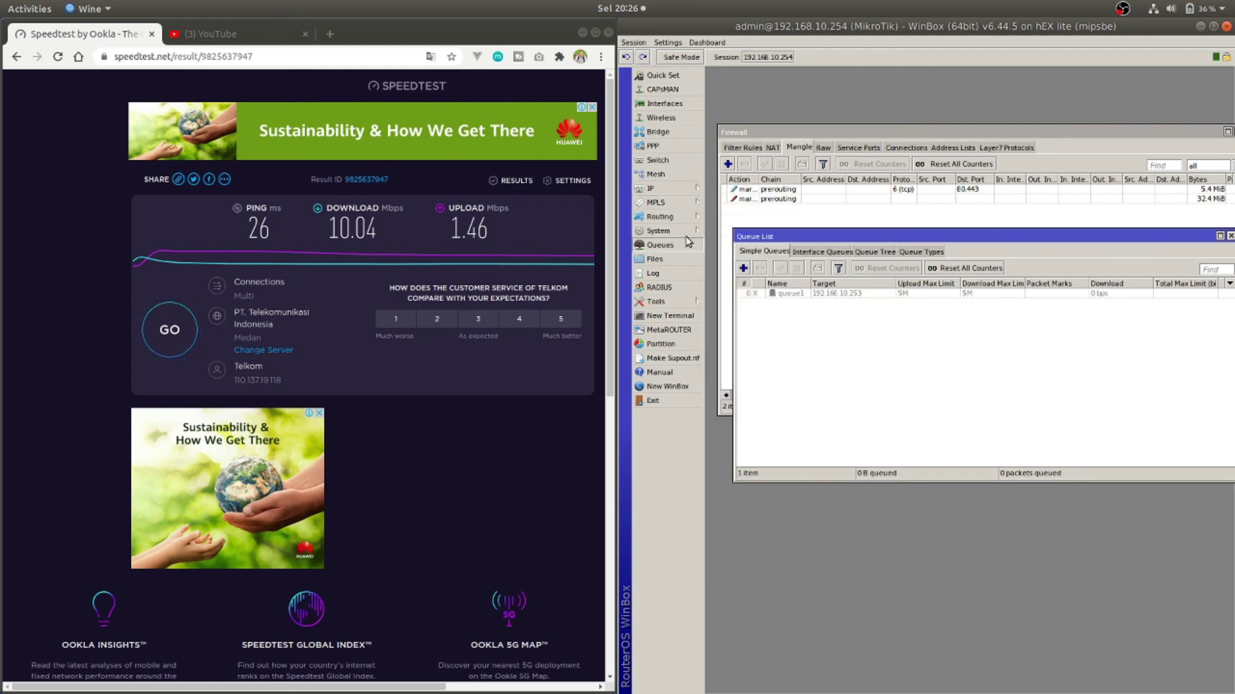
mouse_move(694, 302)
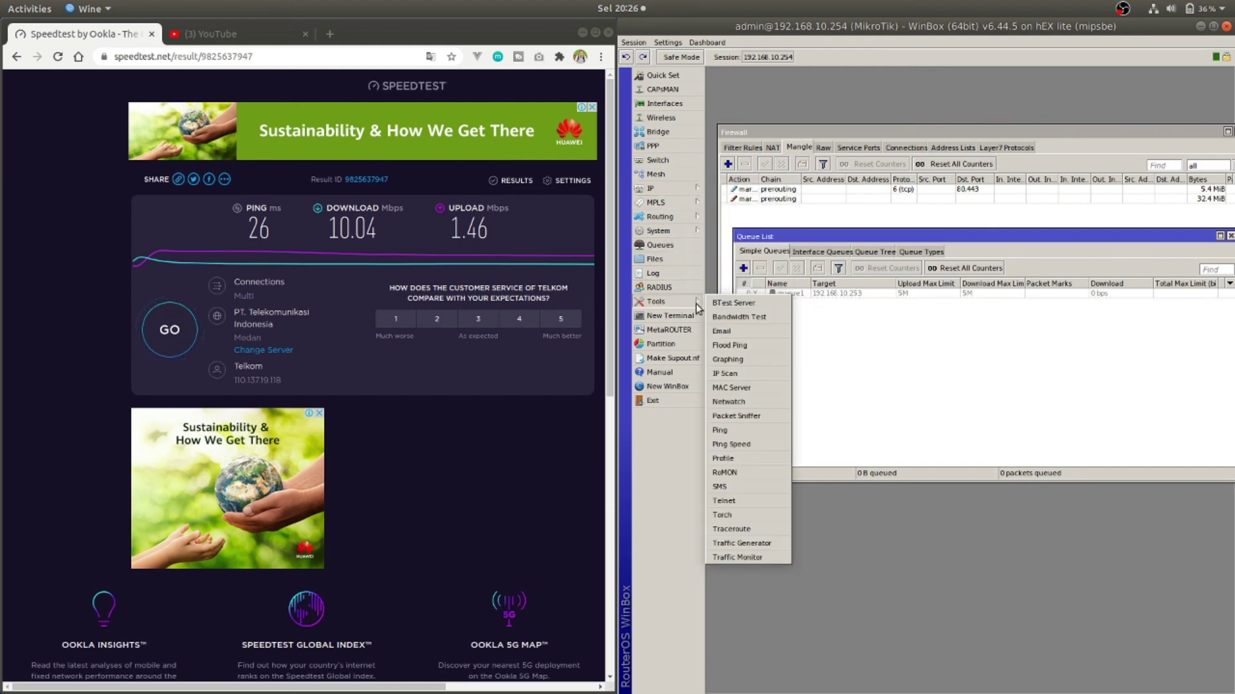
mouse_move(680, 233)
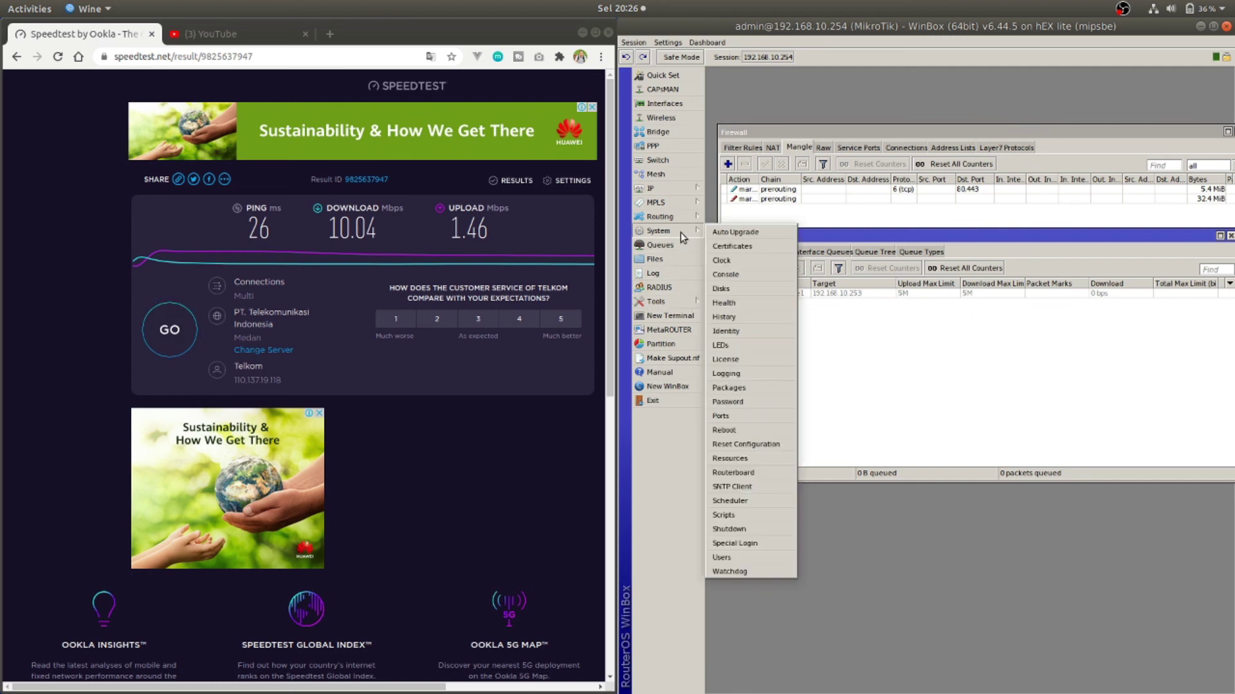
click(772, 555)
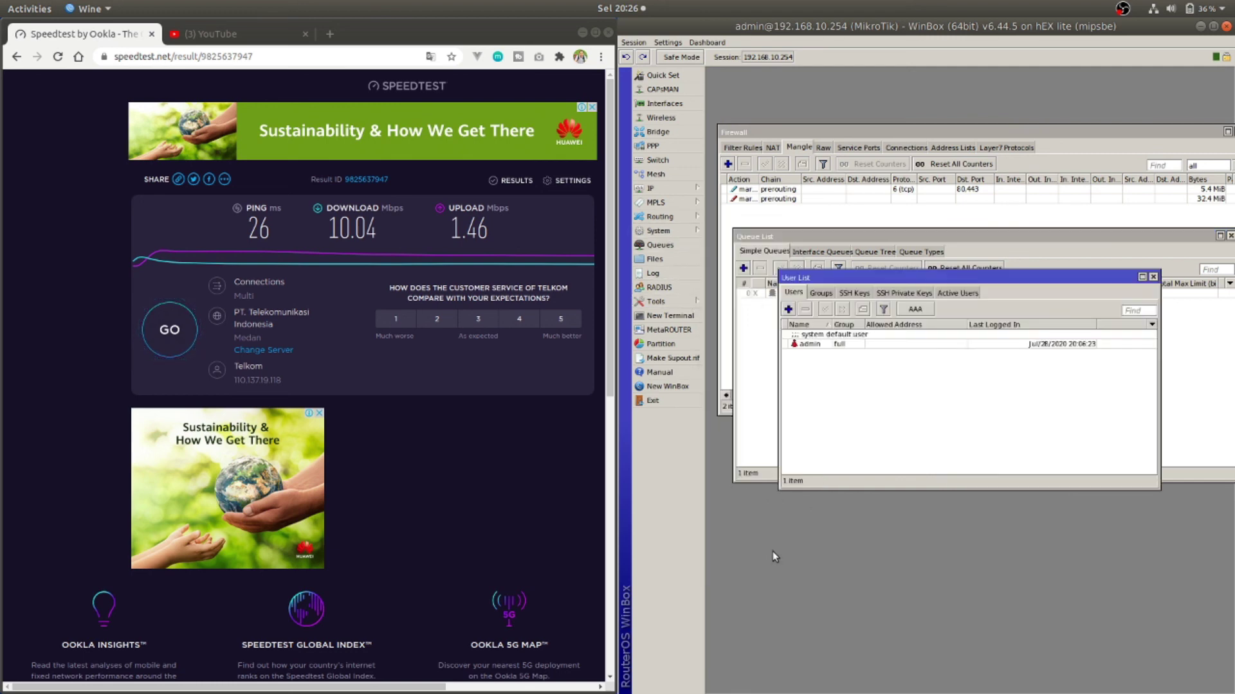
click(788, 309)
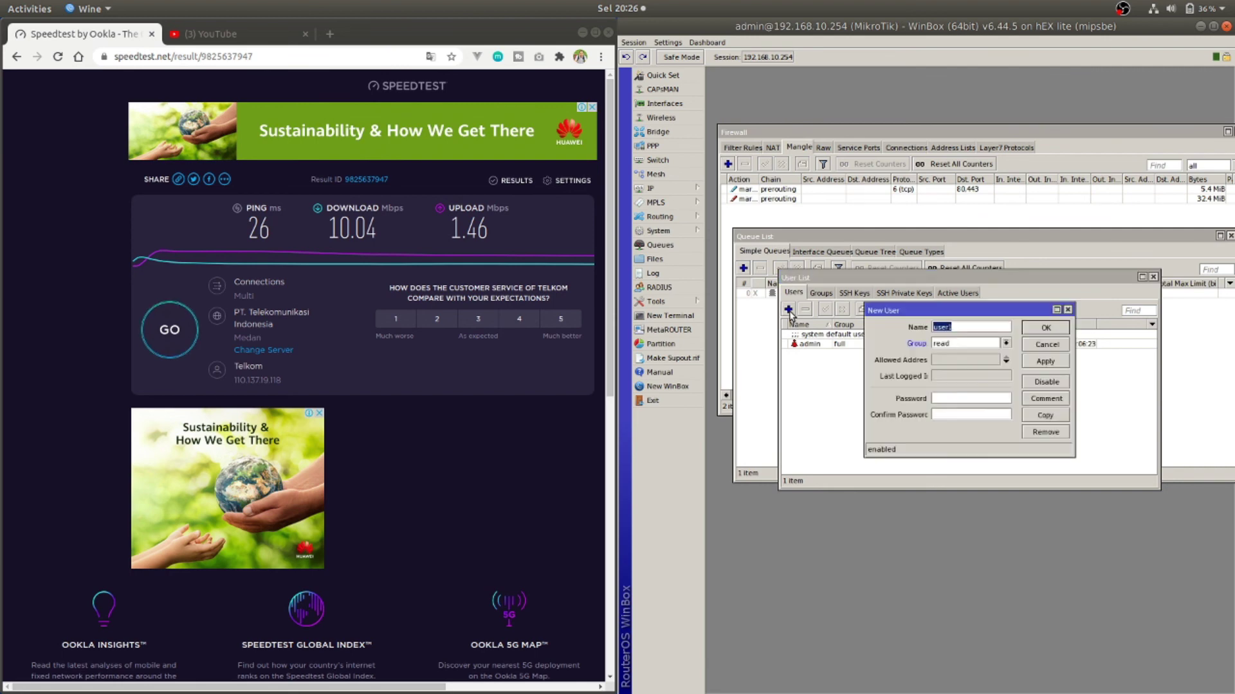
drag(950, 311, 885, 367)
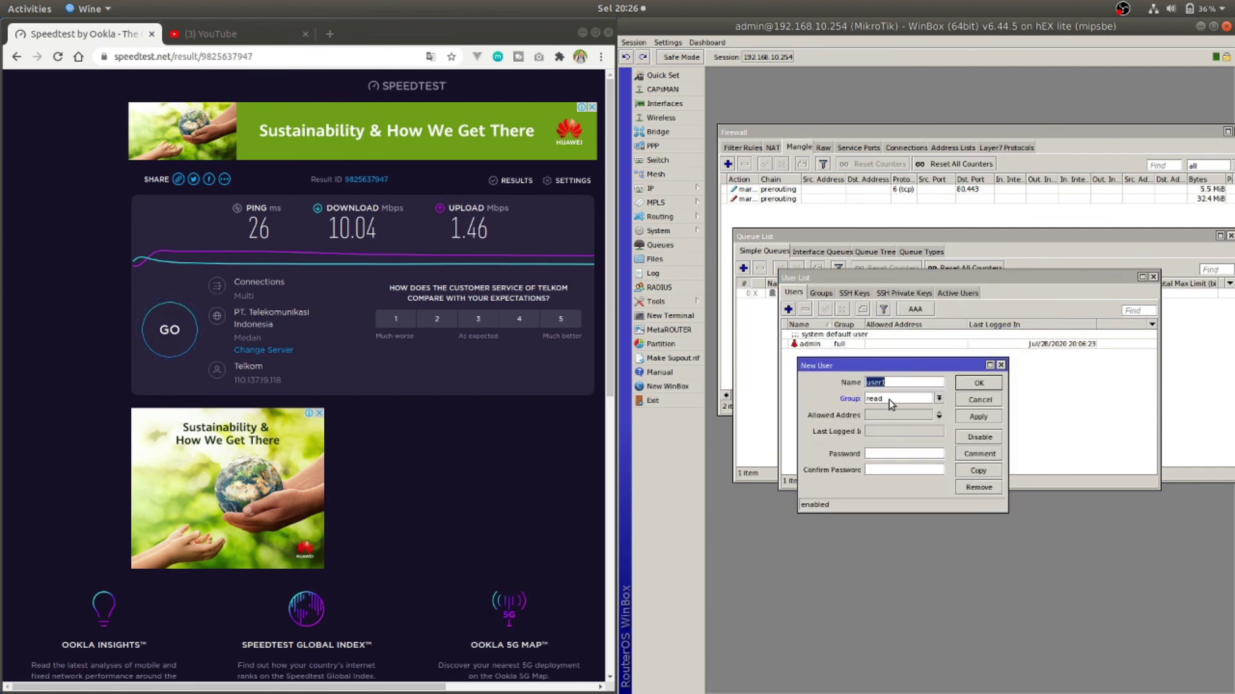
click(1001, 365)
- Inspect the admin account and its password change dialog, then close both without making changes
double_click(791, 344)
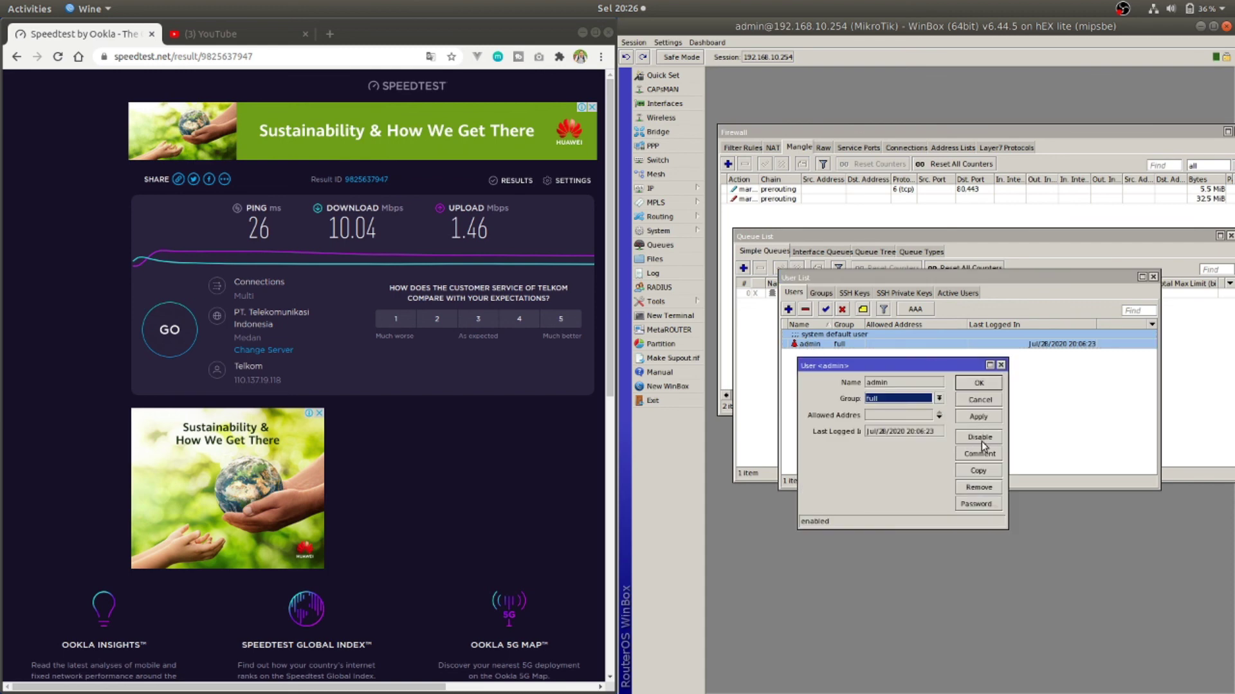
click(975, 504)
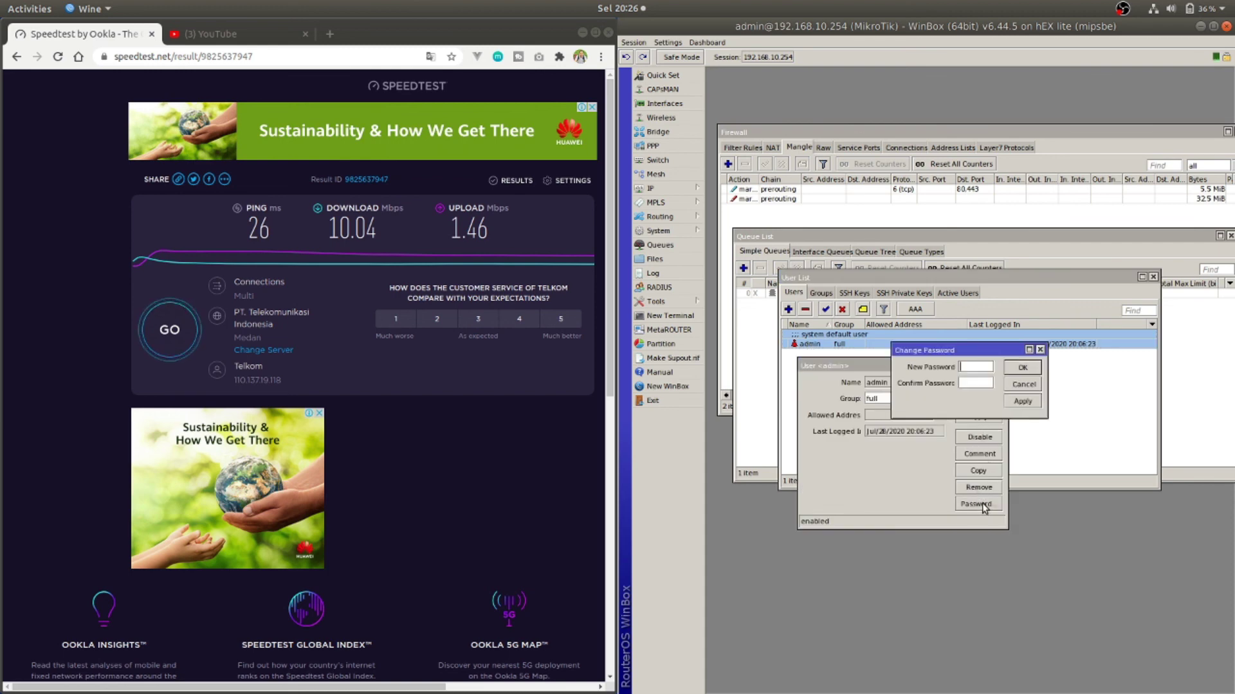
click(973, 386)
click(1020, 386)
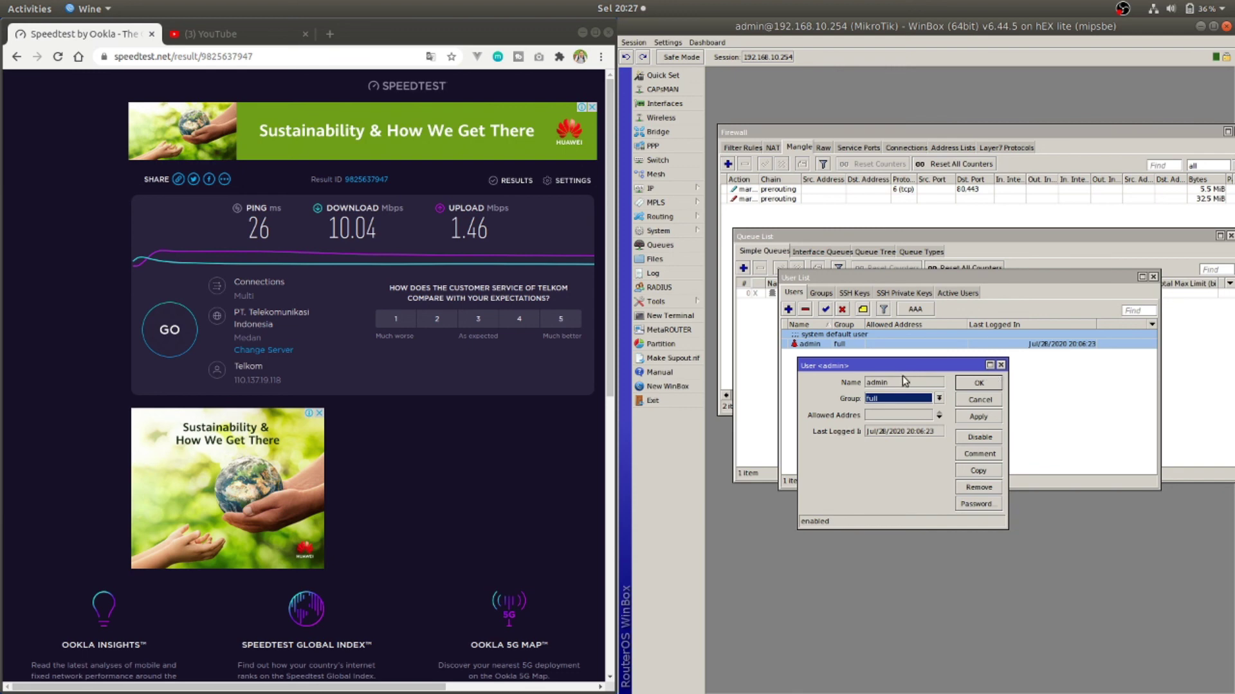
drag(935, 363, 937, 365)
click(1001, 367)
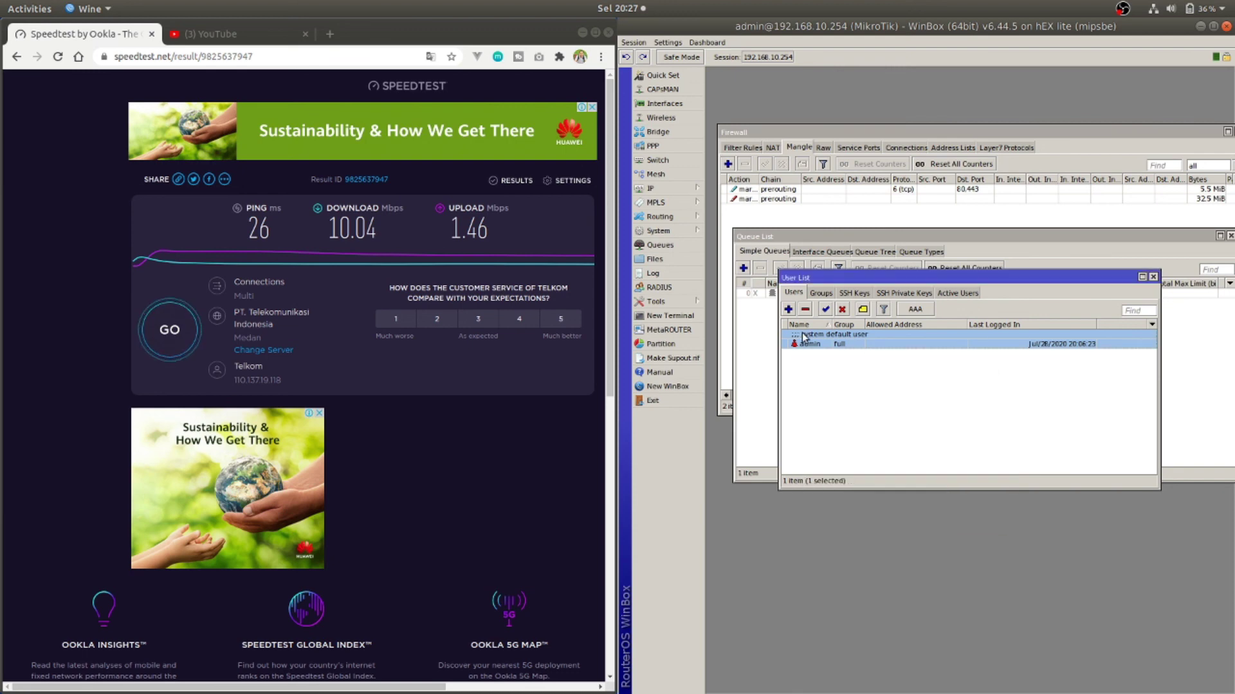
- Start a new router user with the chosen login name and assign it to the full group
click(788, 310)
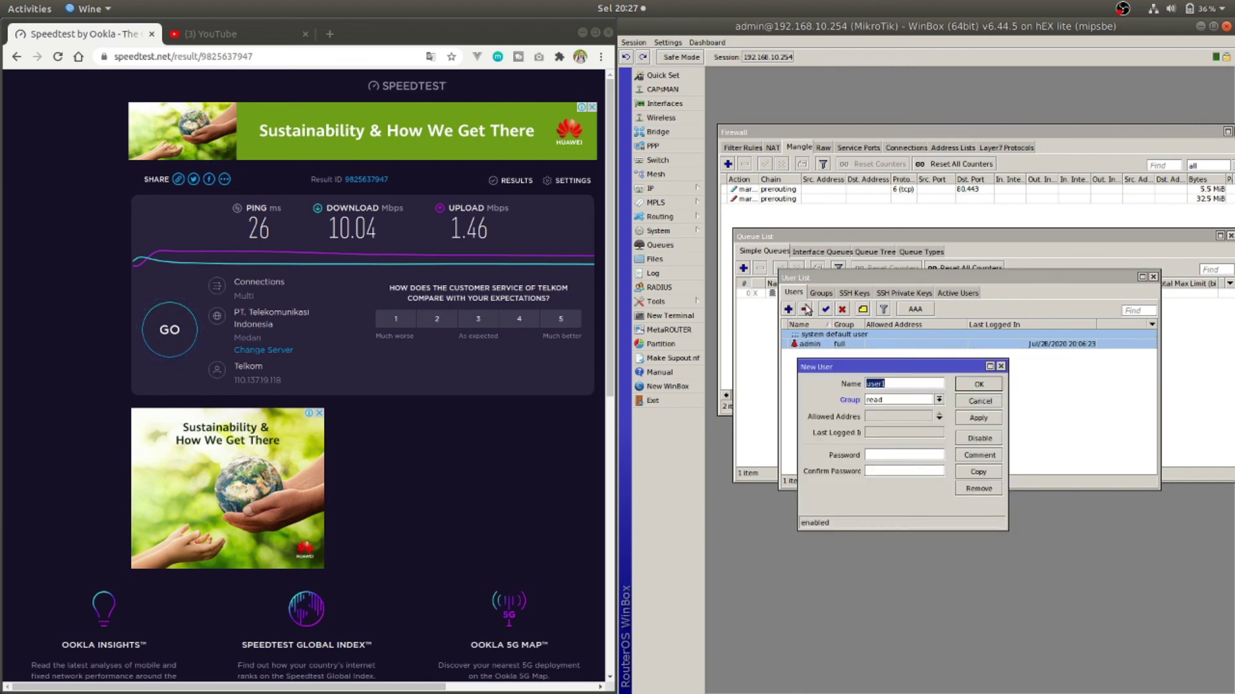
text(alta)
click(938, 400)
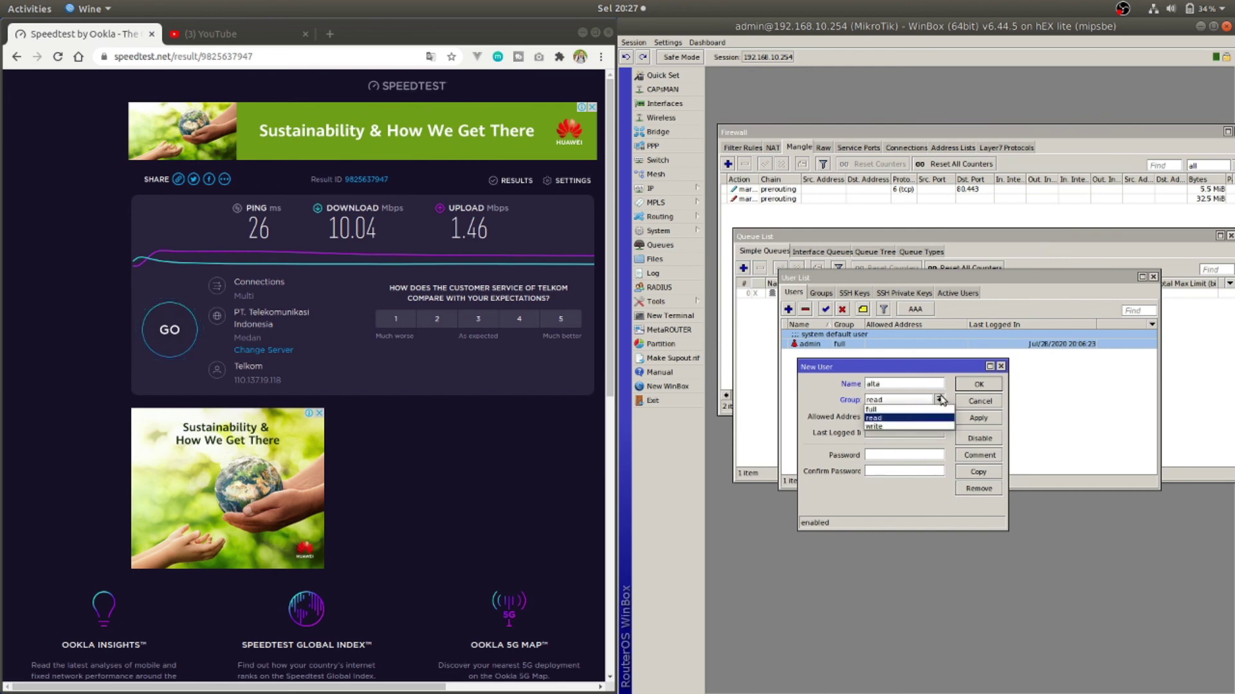
click(904, 409)
click(900, 400)
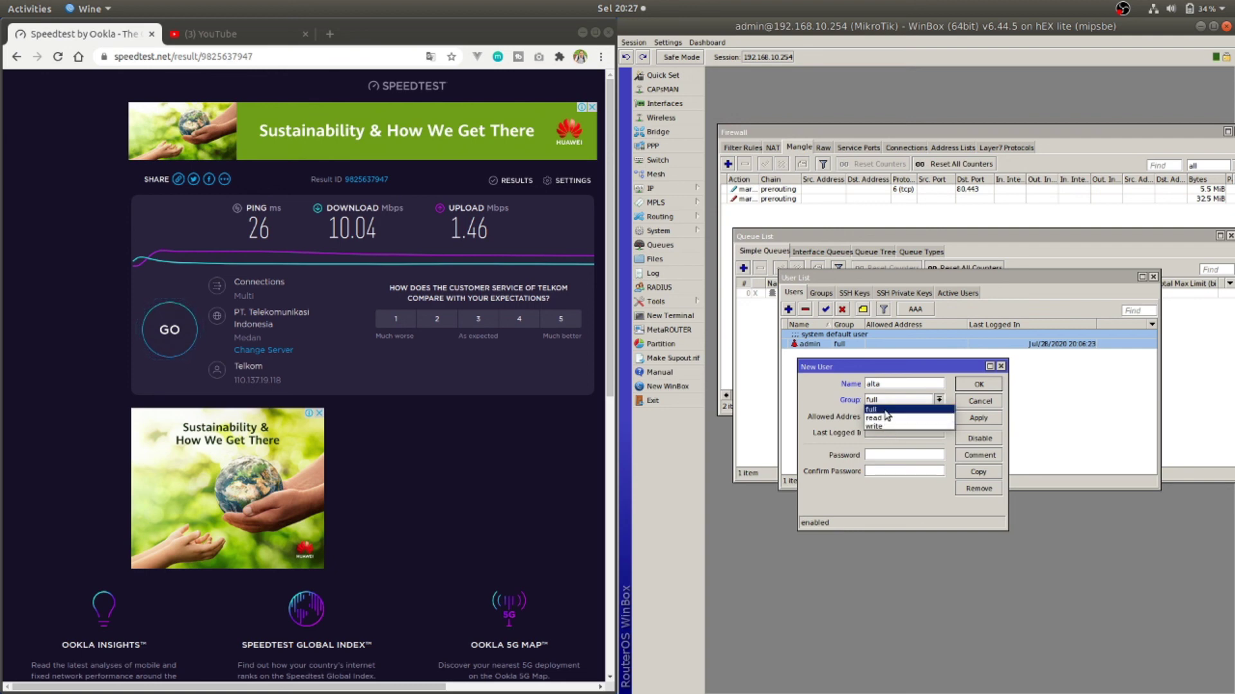
click(874, 409)
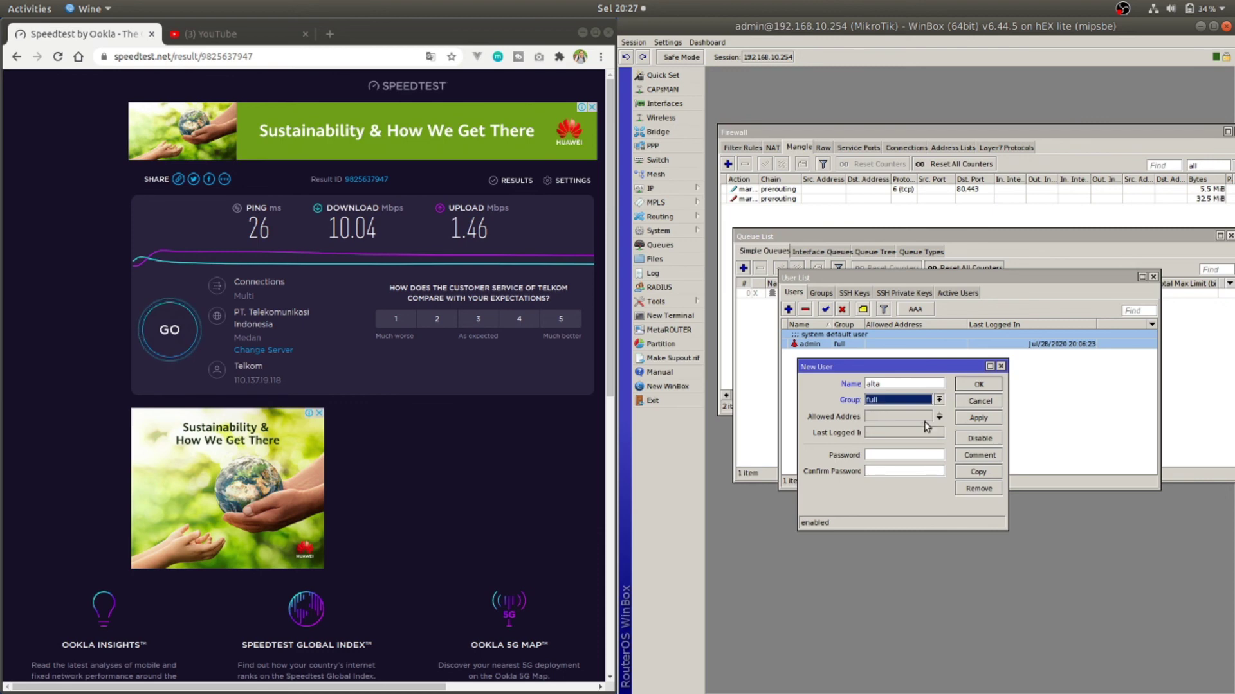
- Enter and confirm the new user's password, and save the account
click(908, 455)
text(***)
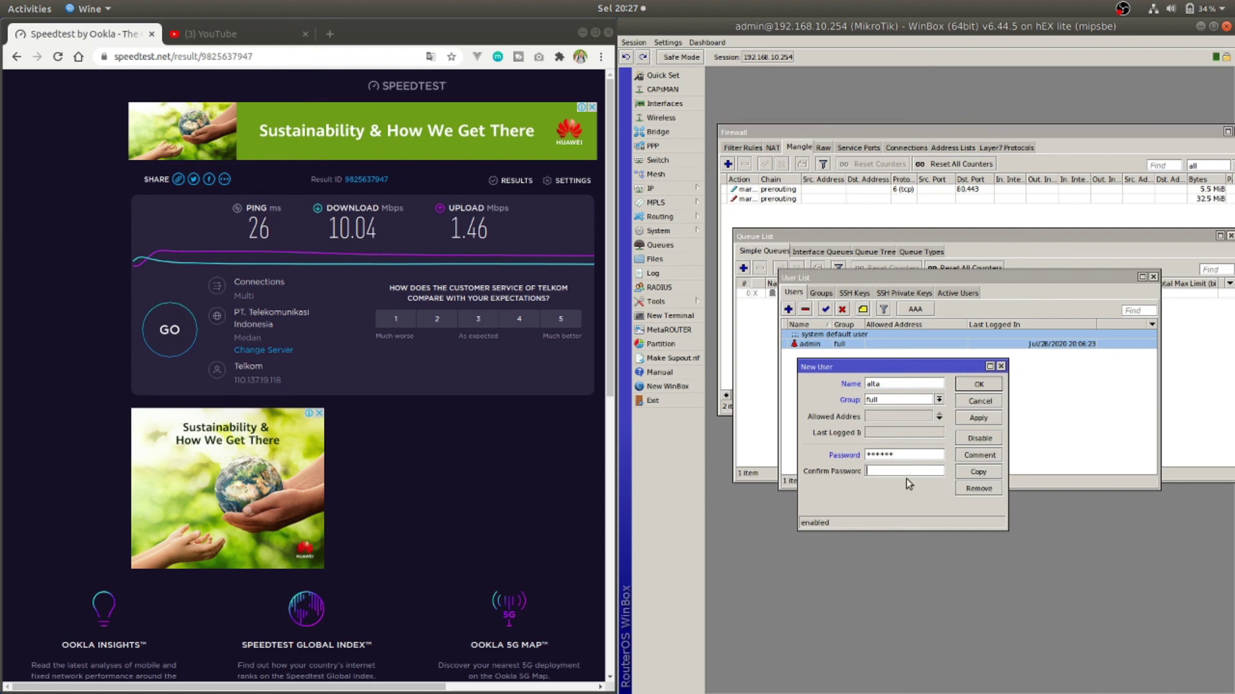
text(******)
click(978, 418)
click(978, 385)
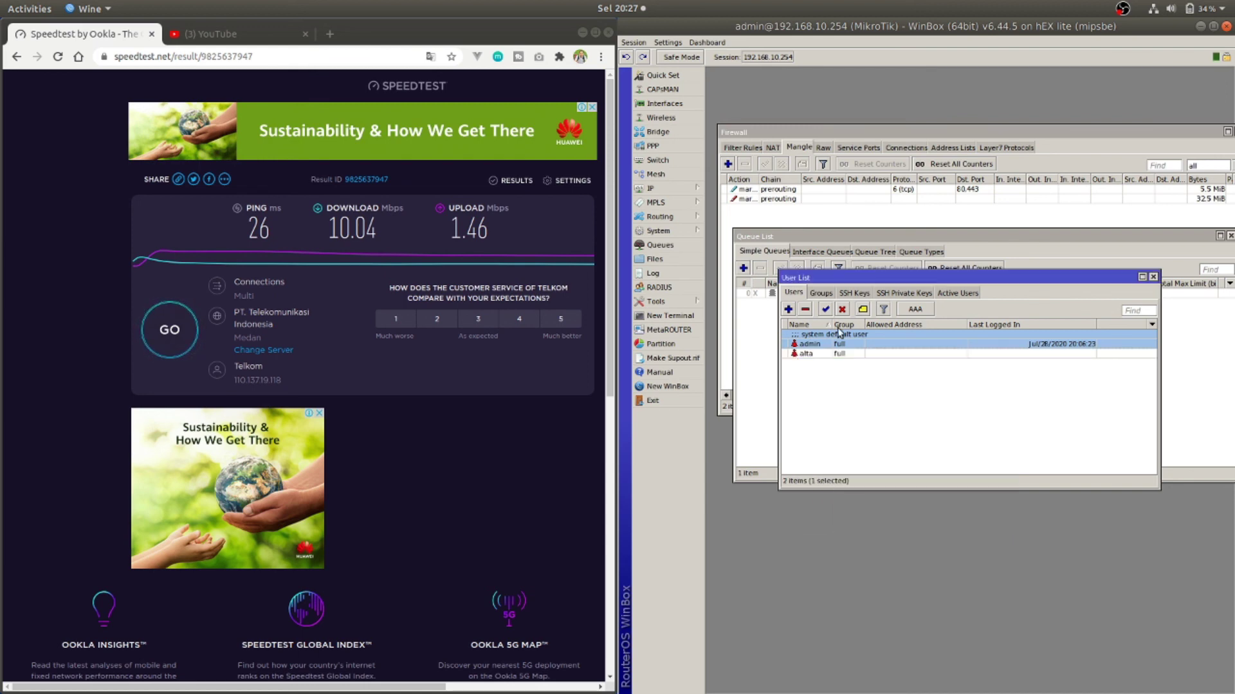
- Close the user list and the queue list, and exit the WinBox session
drag(1044, 277, 978, 309)
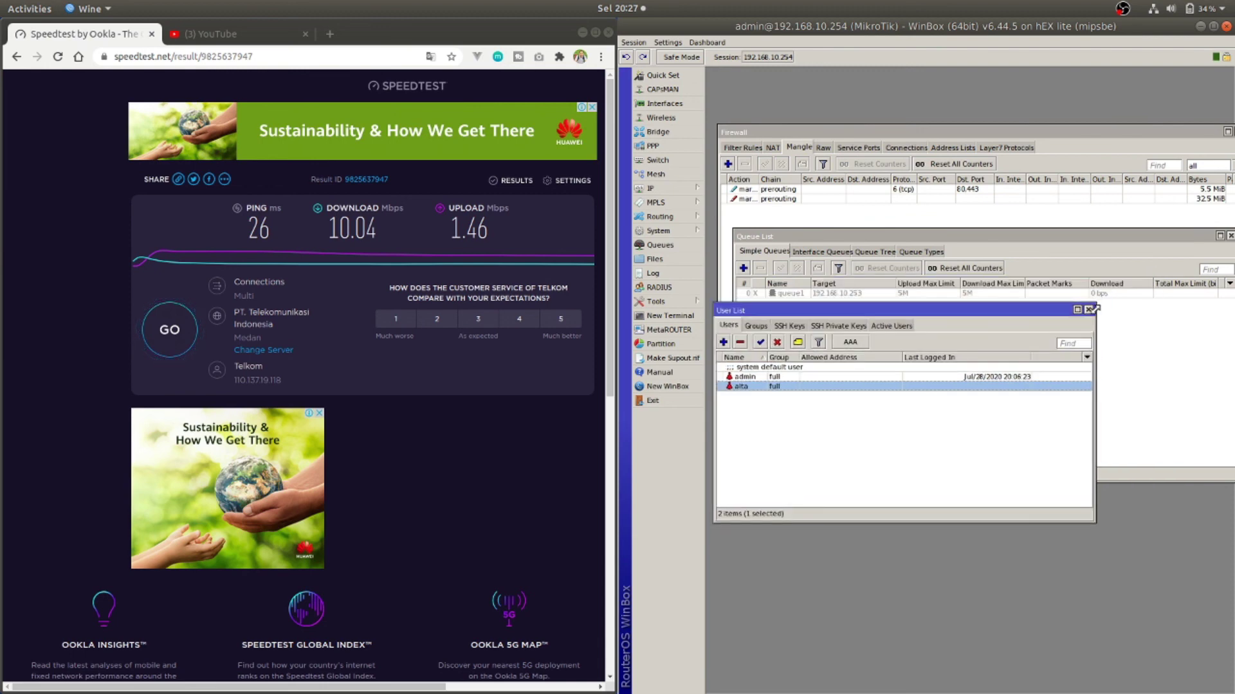
click(1088, 309)
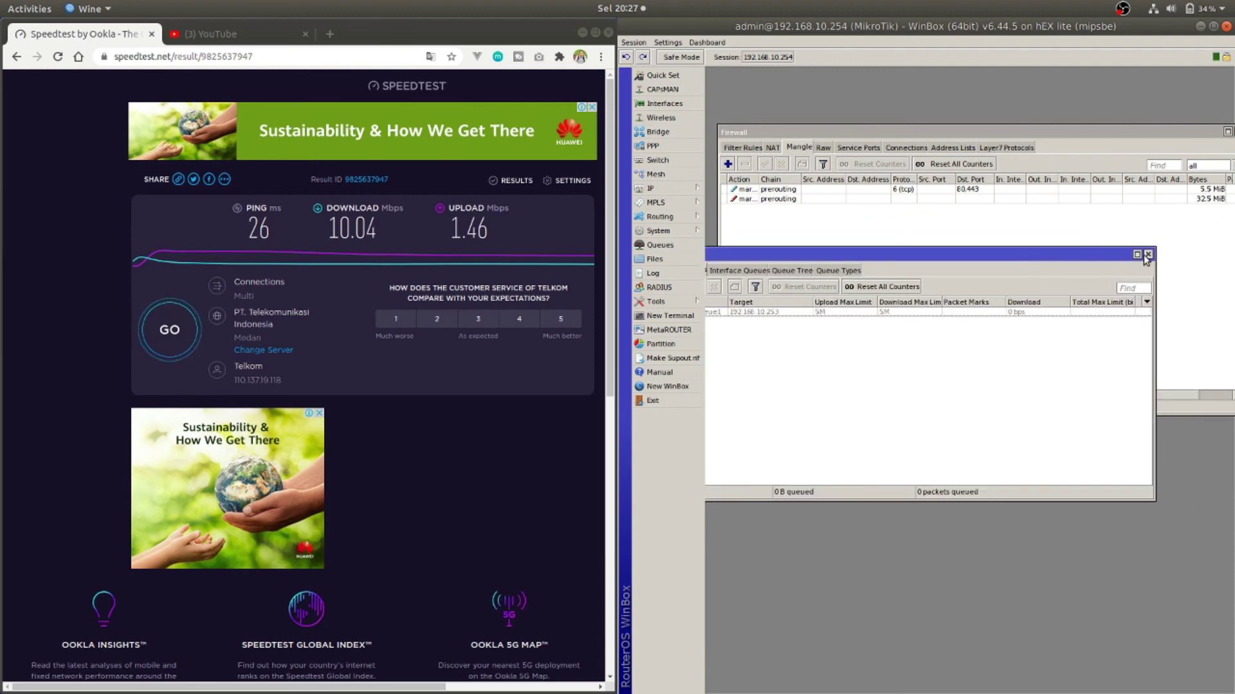
click(1200, 249)
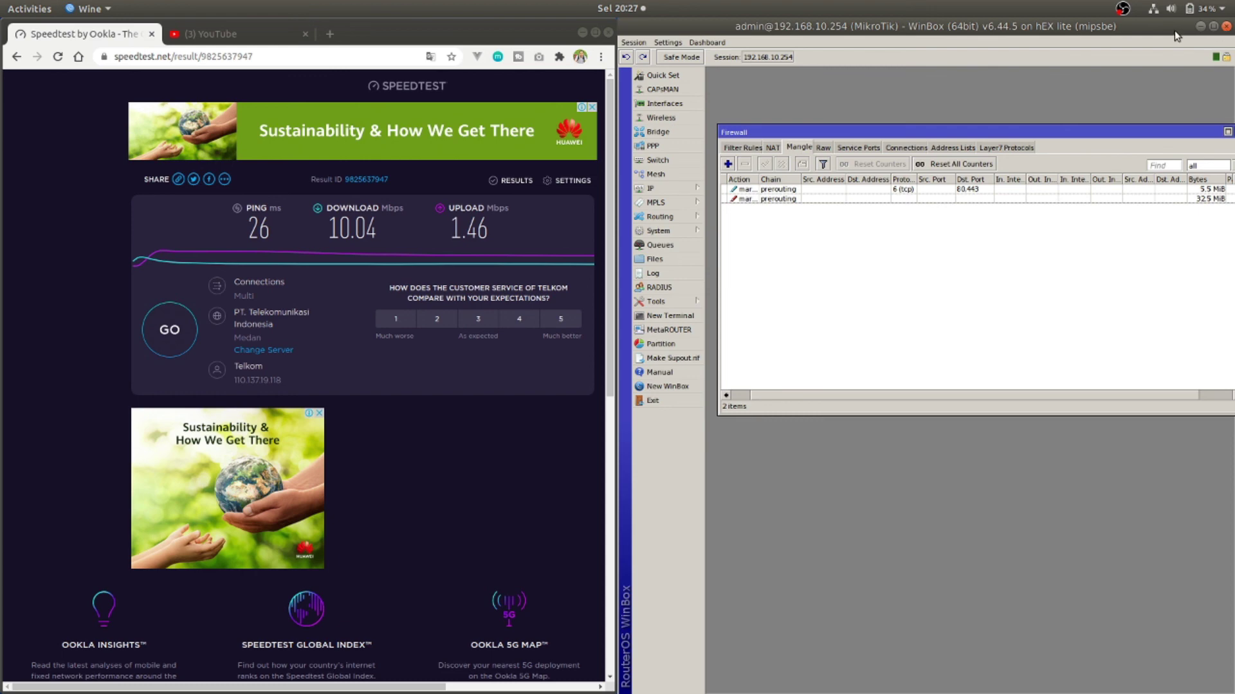
drag(1174, 36, 1132, 36)
click(1226, 37)
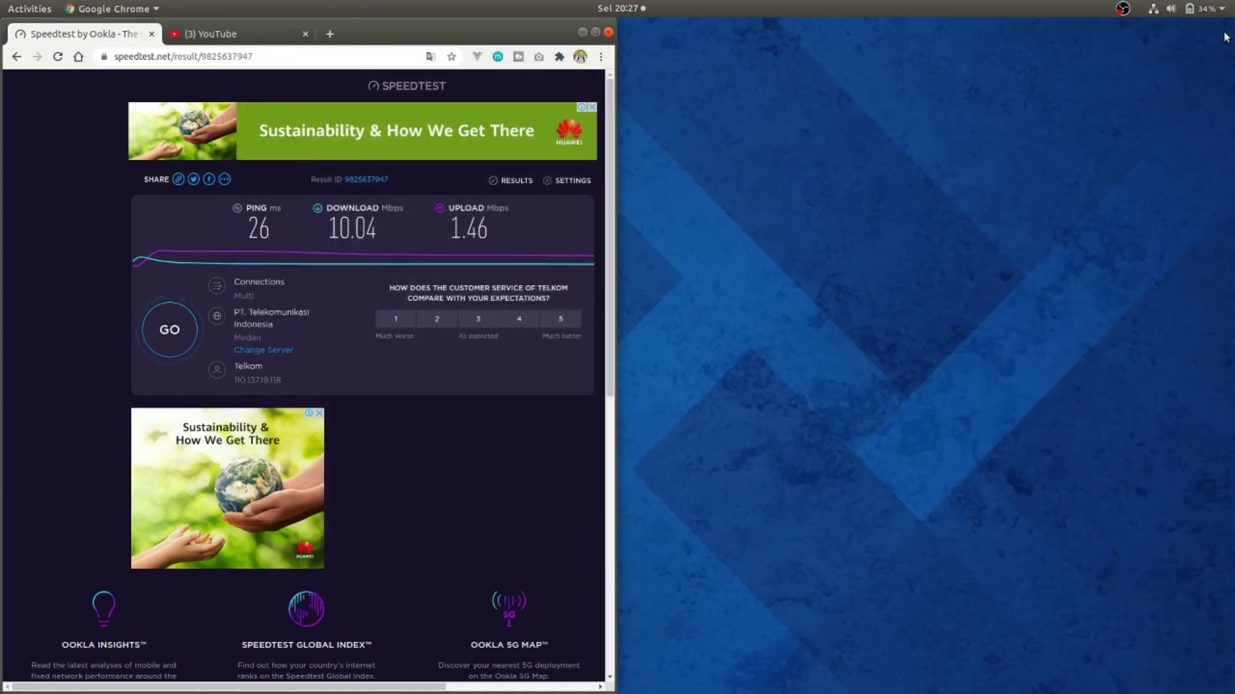
- Switch to the terminal and launch WinBox with the command wine winbox64.exe
key(alt+Tab)
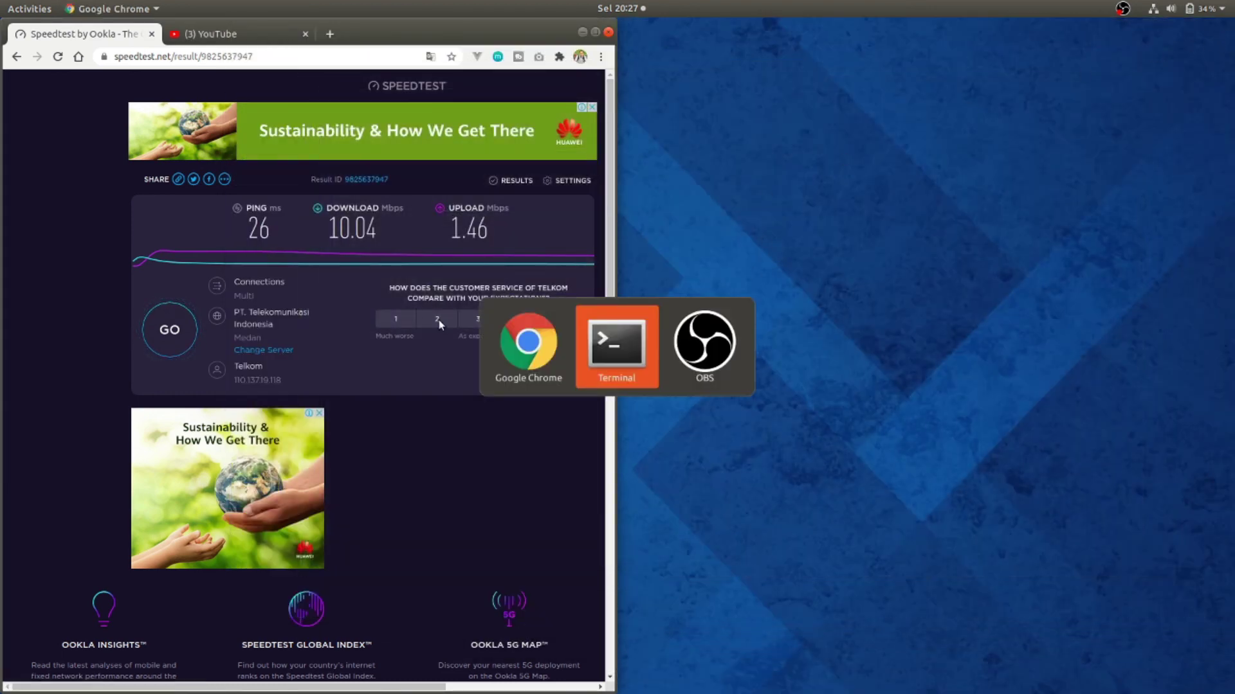
drag(256, 26, 714, 135)
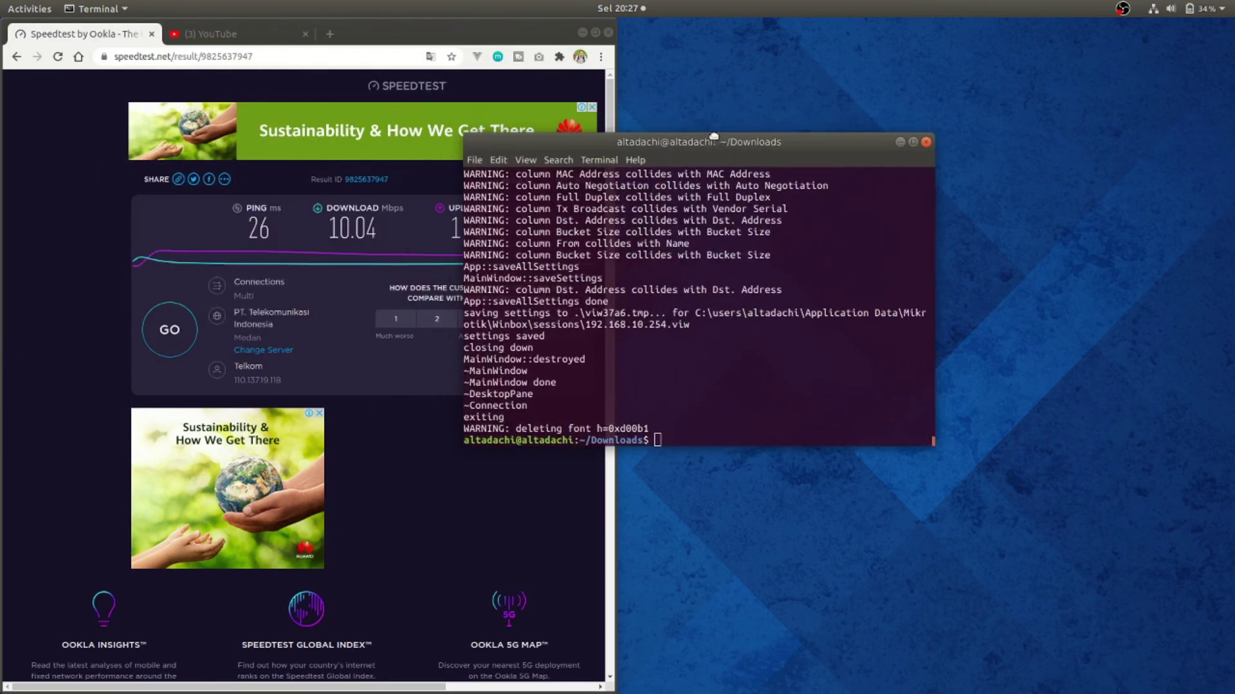
text(wine winbox64.exe)
key(Return)
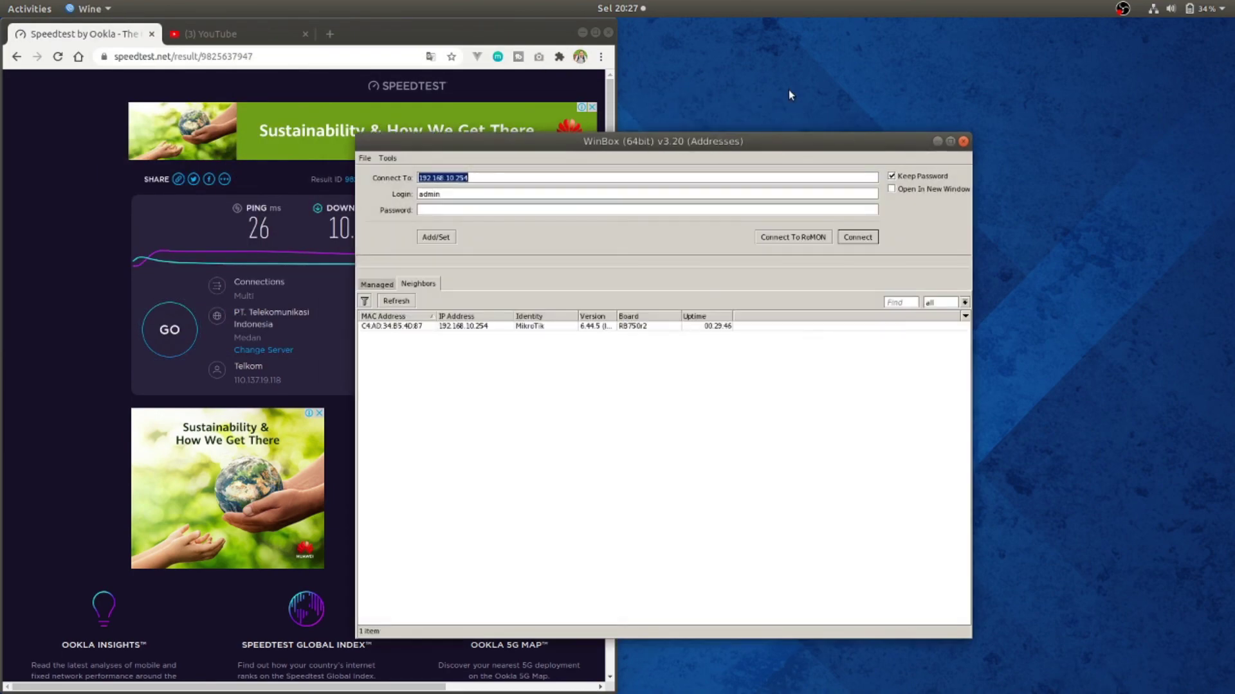
- Close the terminal window and move the WinBox login window clear for signing in
drag(745, 138, 928, 193)
click(703, 122)
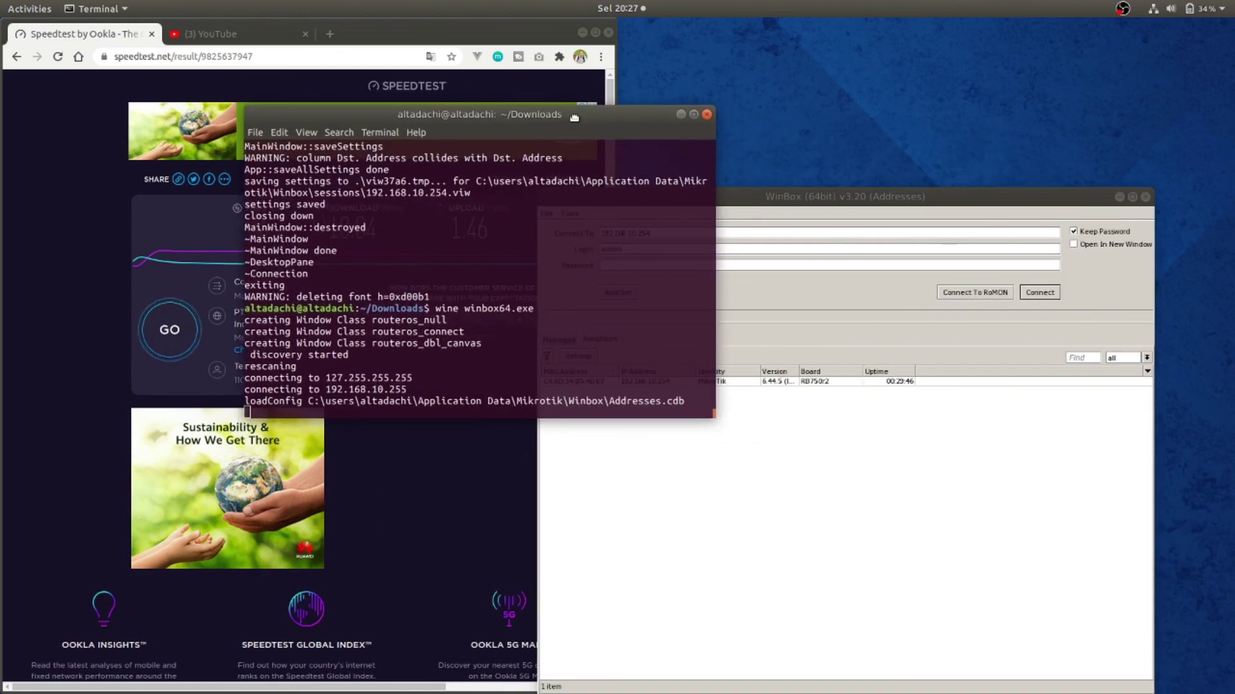
click(707, 114)
drag(780, 194, 857, 73)
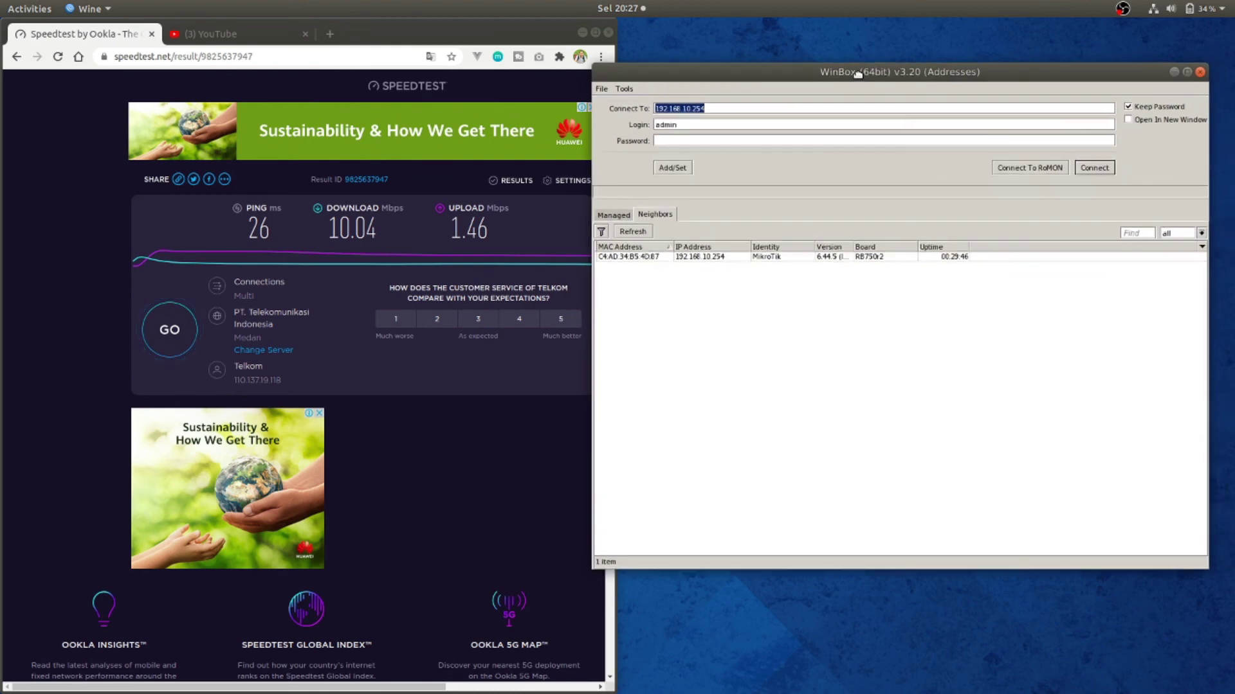
- Connect to the router at 192.168.10.254 with the new user's login name and account password
click(720, 256)
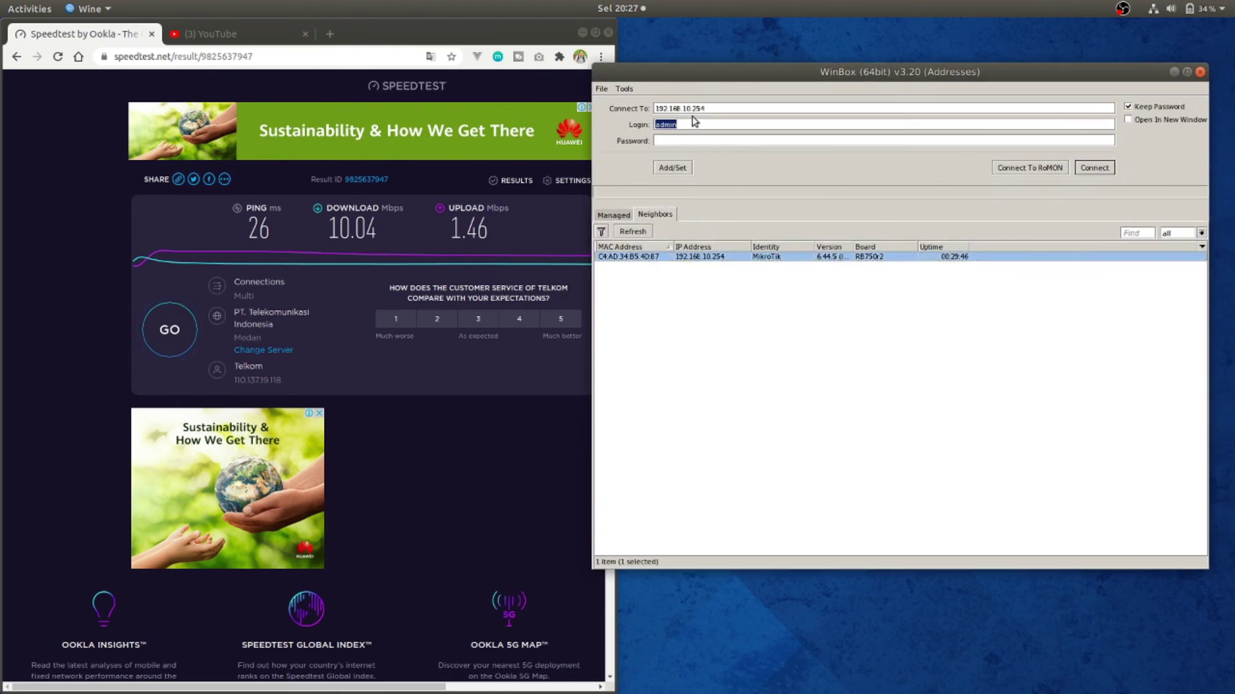
text(alta)
click(1094, 167)
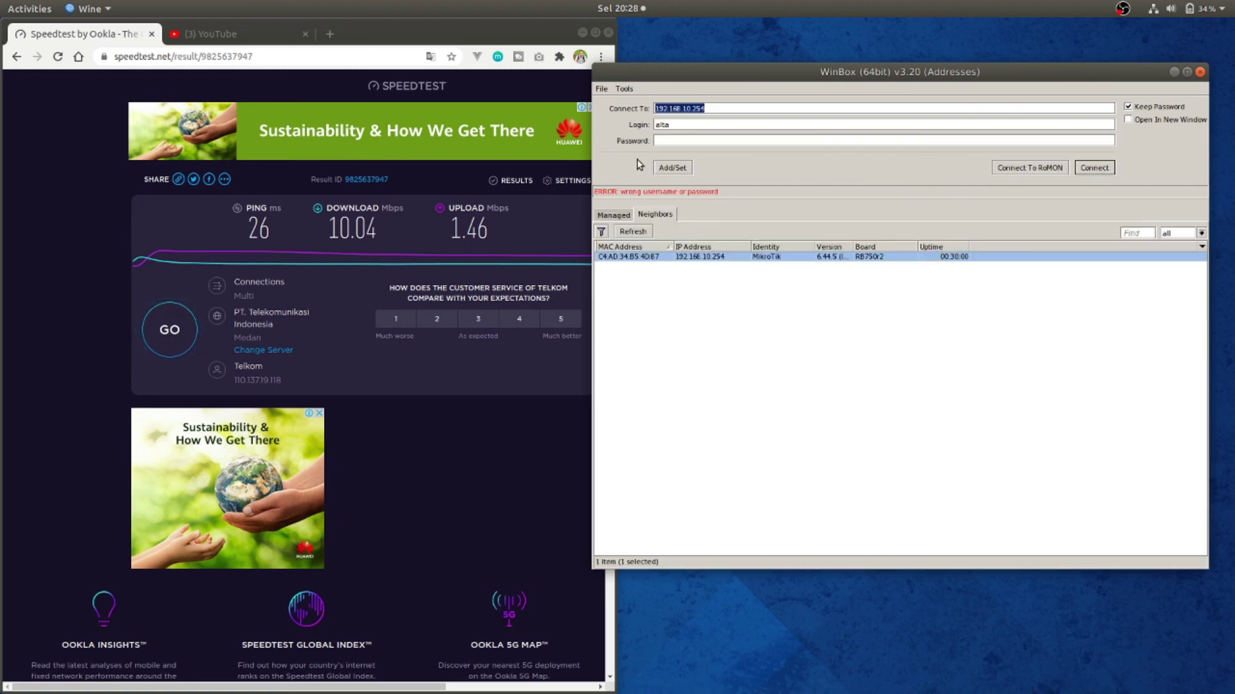
click(679, 141)
text(***)
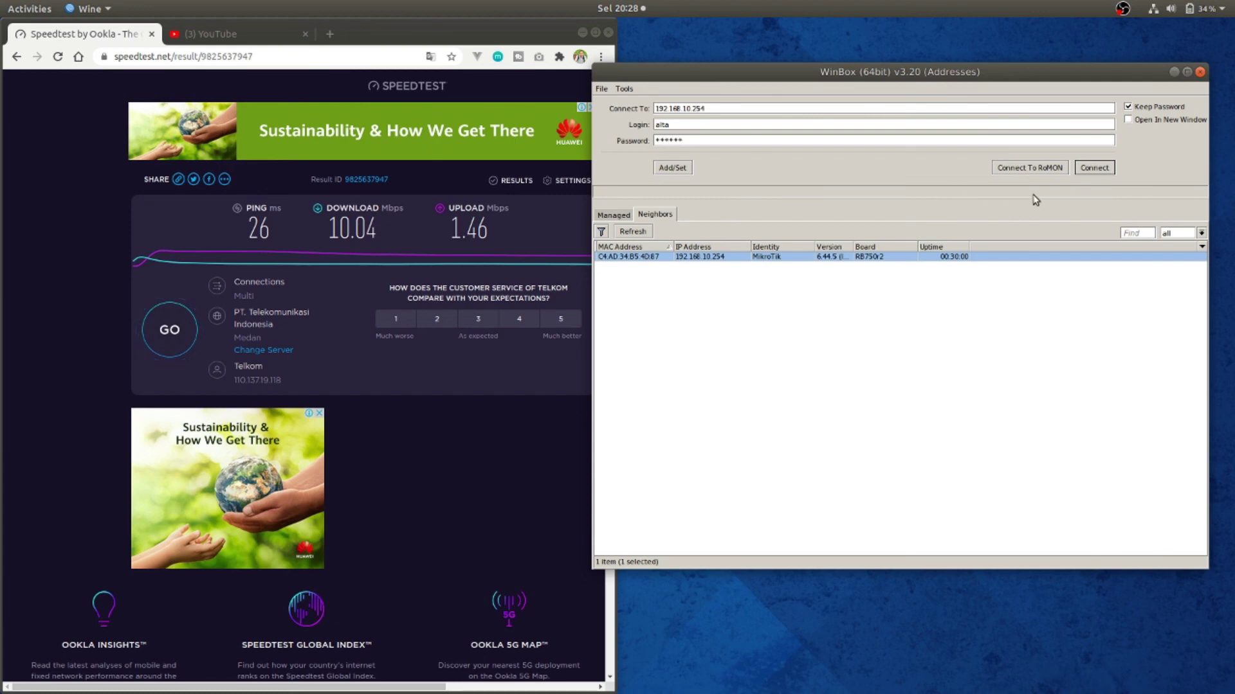
click(1092, 167)
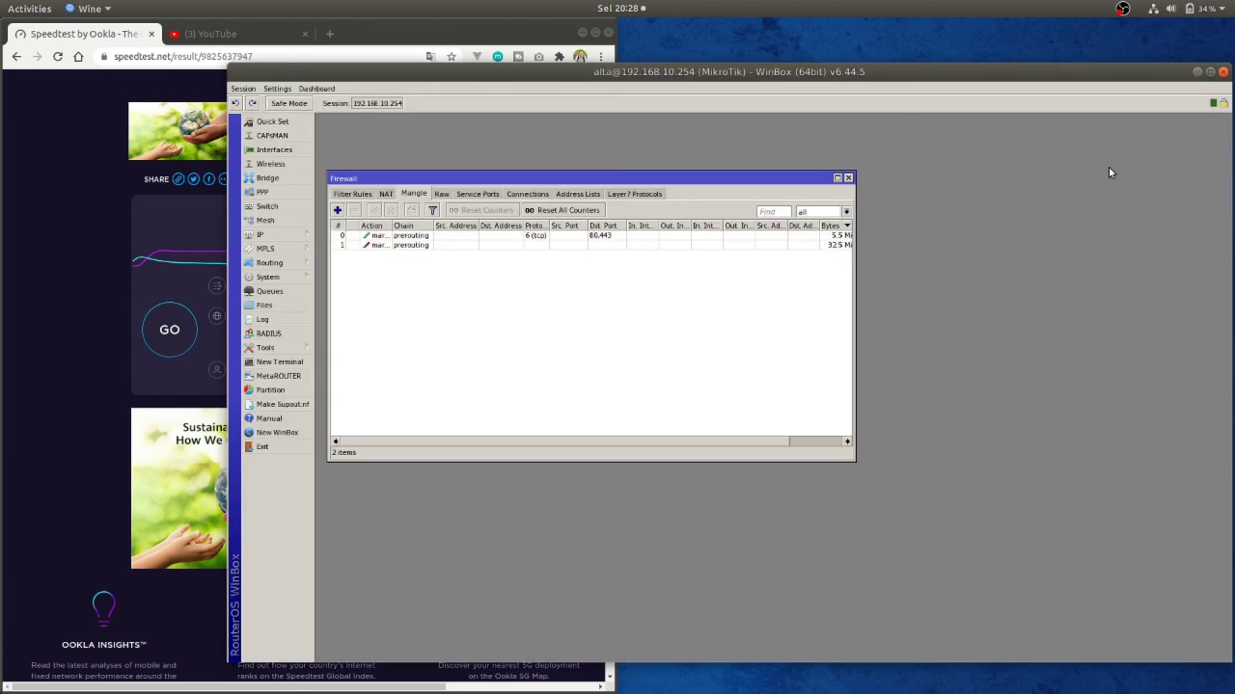
- Reposition the WinBox session window and the Firewall window inside it
drag(703, 75, 807, 67)
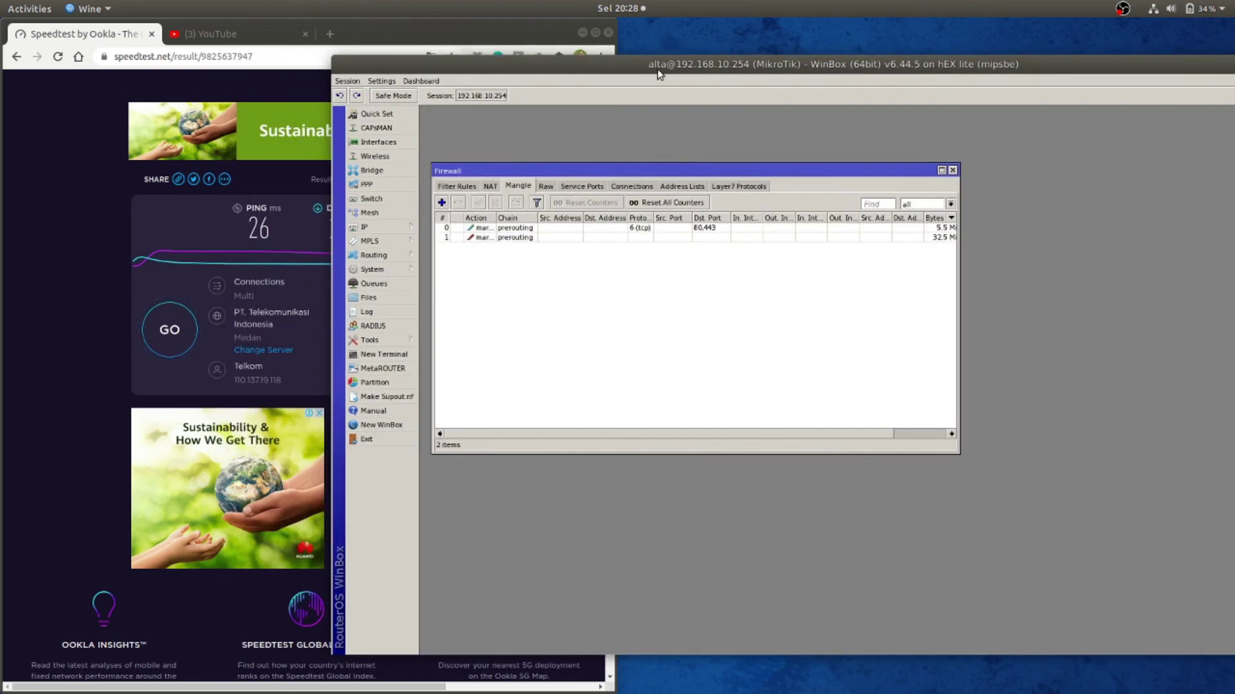
drag(694, 168, 823, 146)
drag(864, 64, 885, 80)
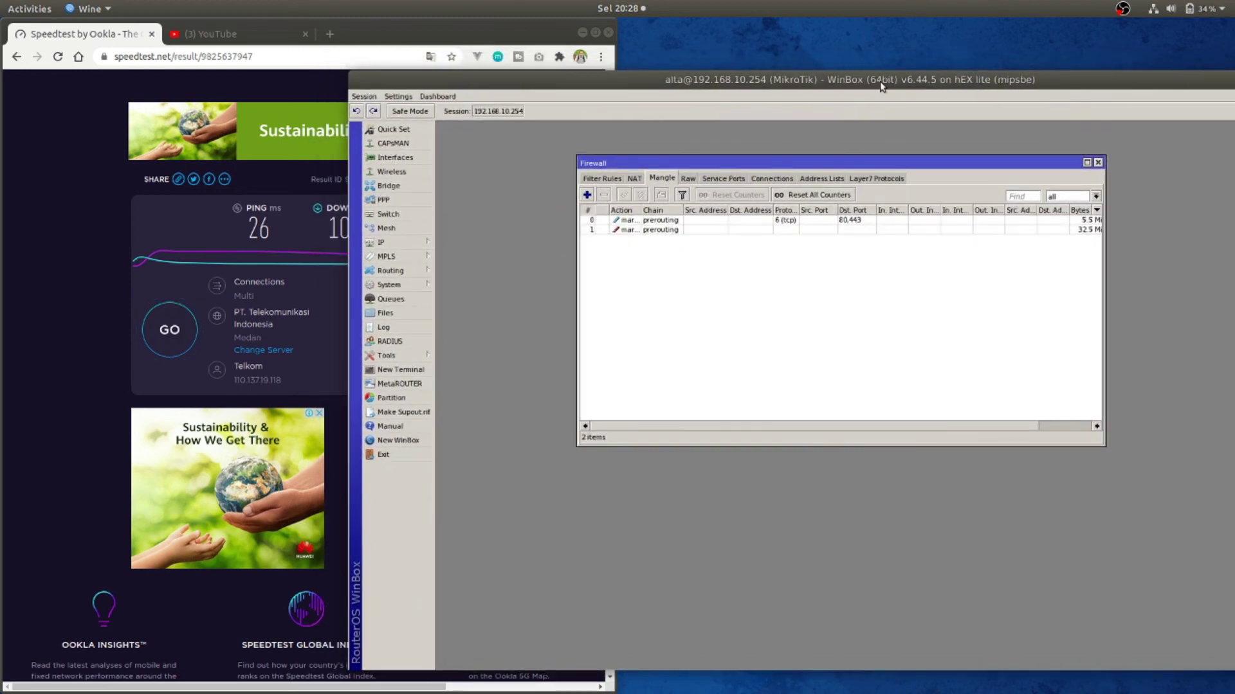
drag(756, 158, 704, 167)
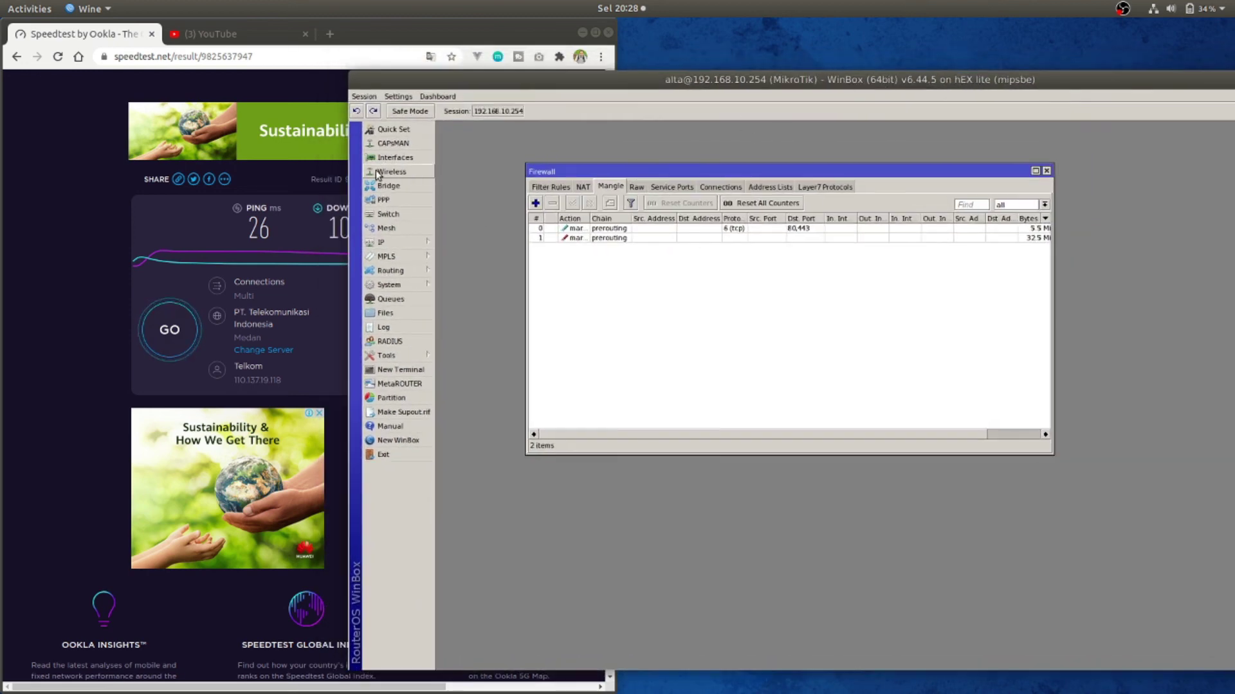